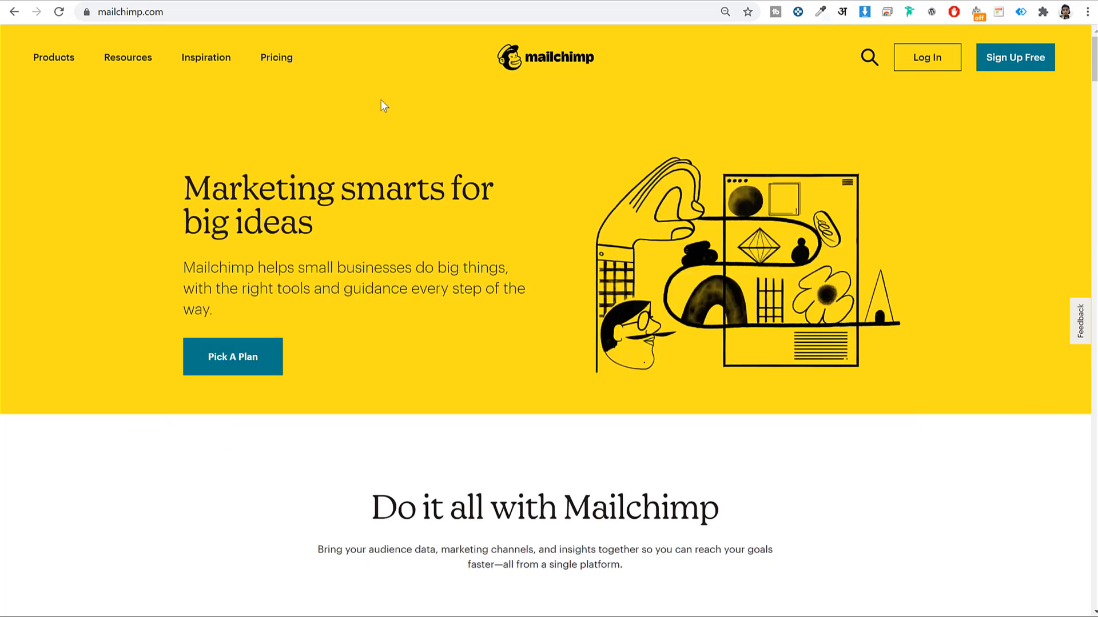
Fill the free signup form with an email, username and password, opt out of marketing emails, and submit
left_click(299, 12)
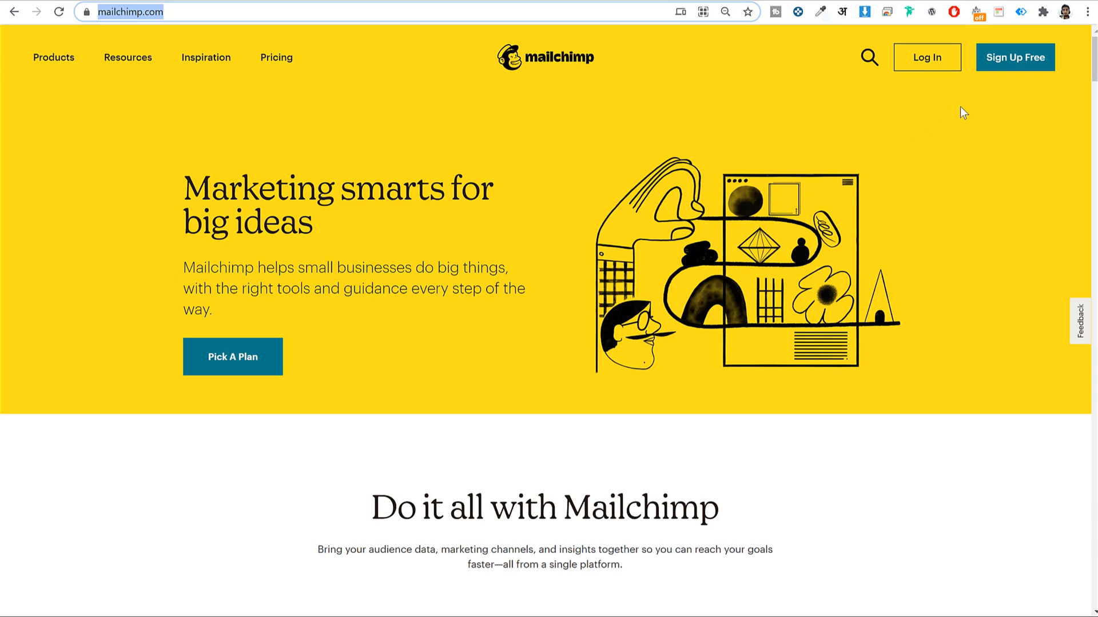
left_click(1027, 61)
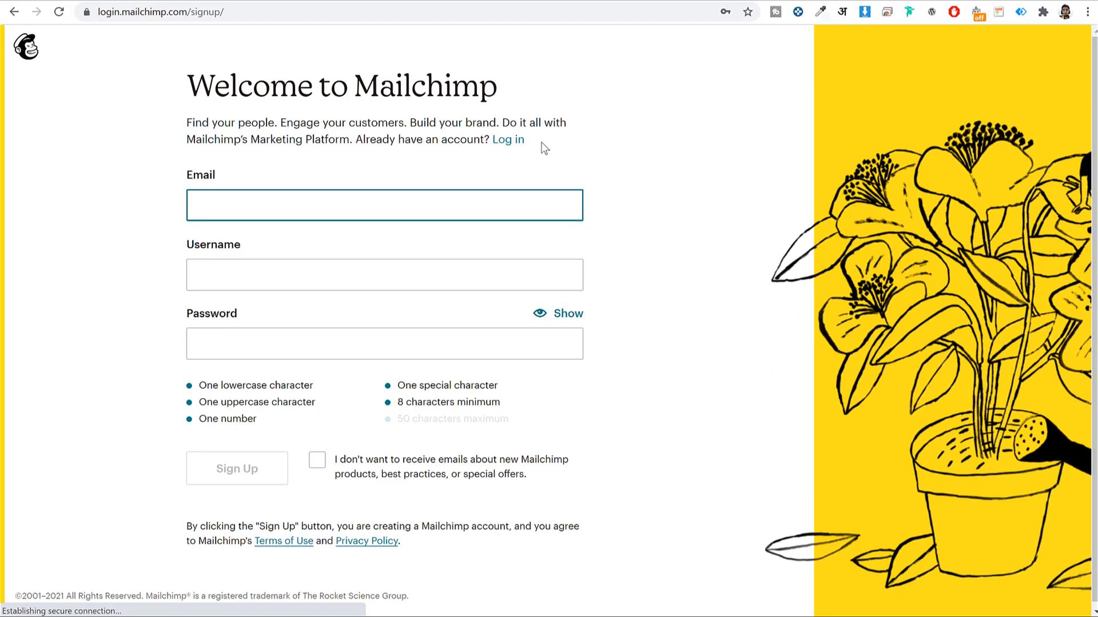
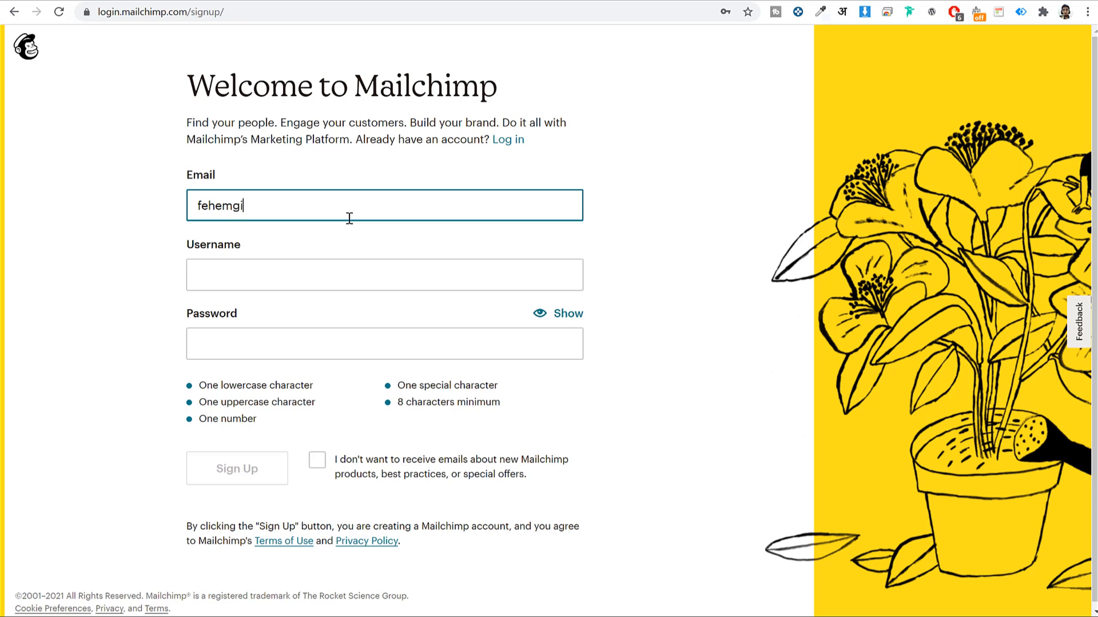
key("Tab")
type("fehemgift")
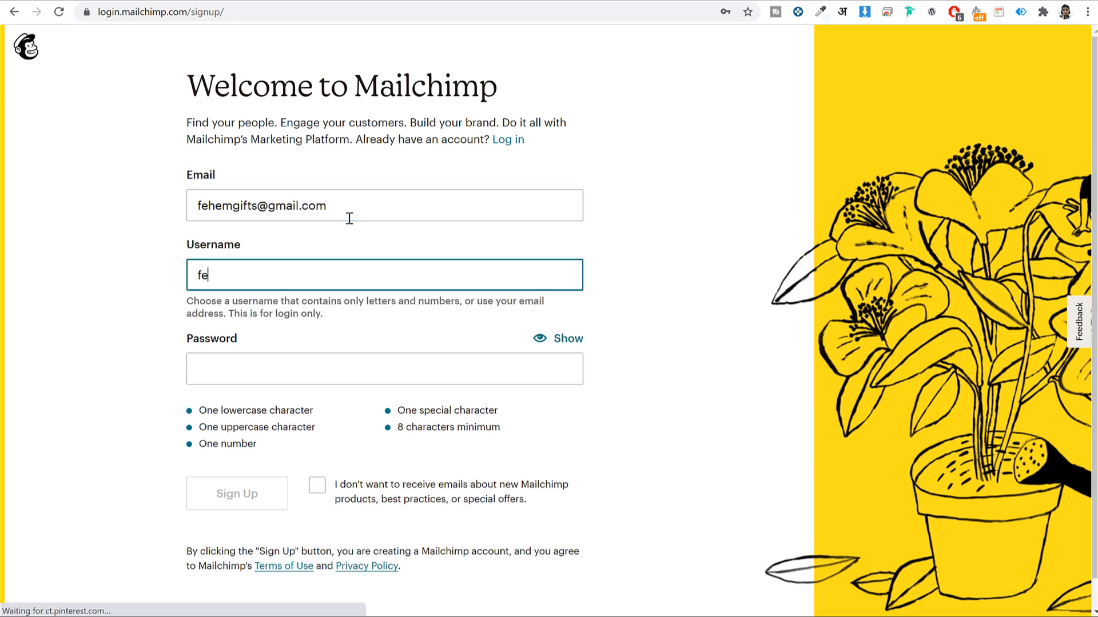
type("s")
key("Tab")
type("f")
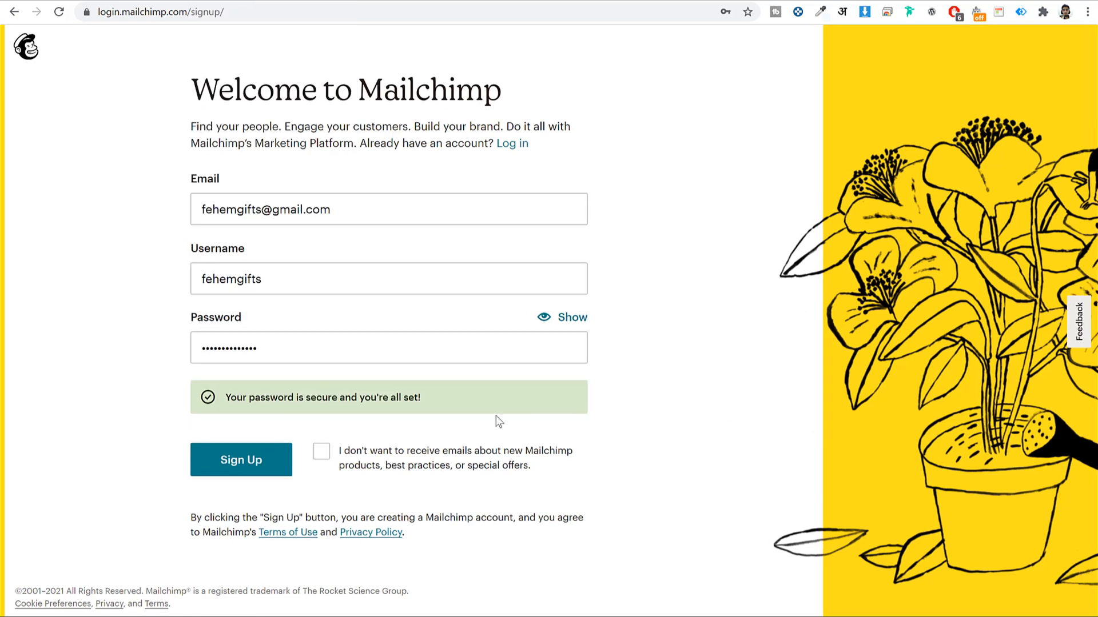
left_click(323, 458)
left_click(357, 449)
left_click(366, 450)
left_click(251, 466)
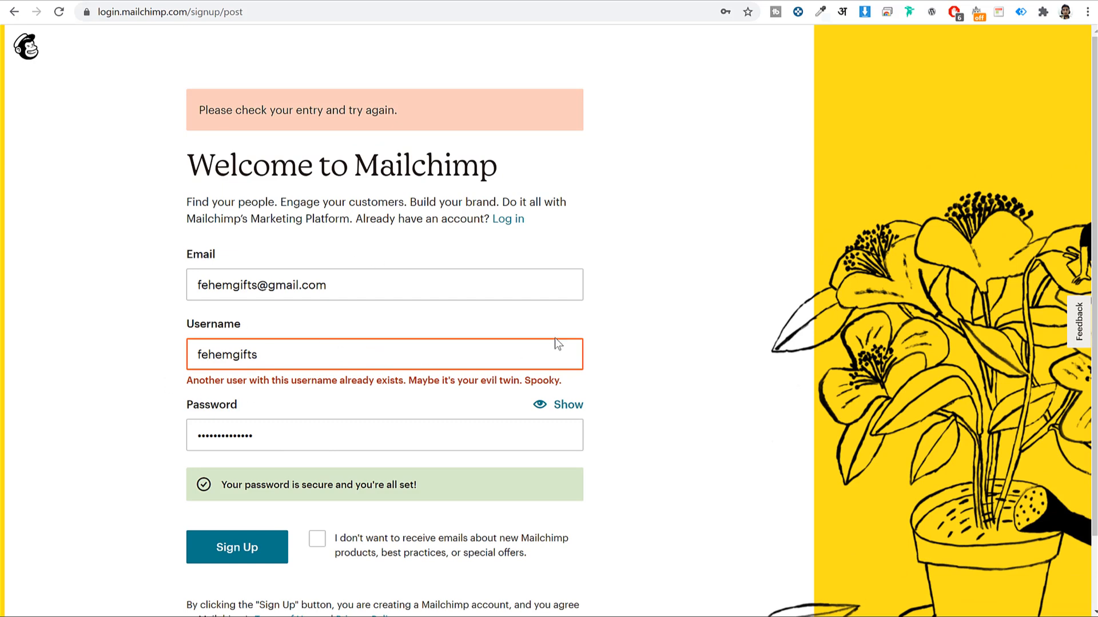
After the username-taken error, change the email and username to end in 'media' and resubmit
left_click(255, 284)
key("BackSpace")
key("BackSpace")
key("BackSpace")
key("BackSpace")
key("BackSpace")
type("media")
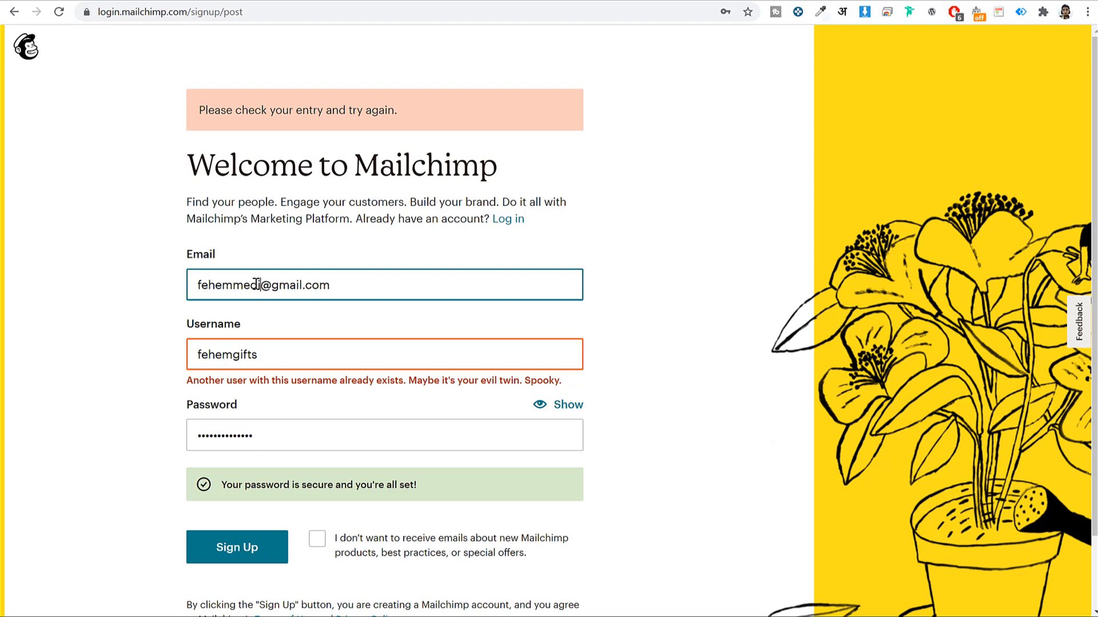
left_click(299, 355)
key("BackSpace")
key("BackSpace")
key("BackSpace")
key("BackSpace")
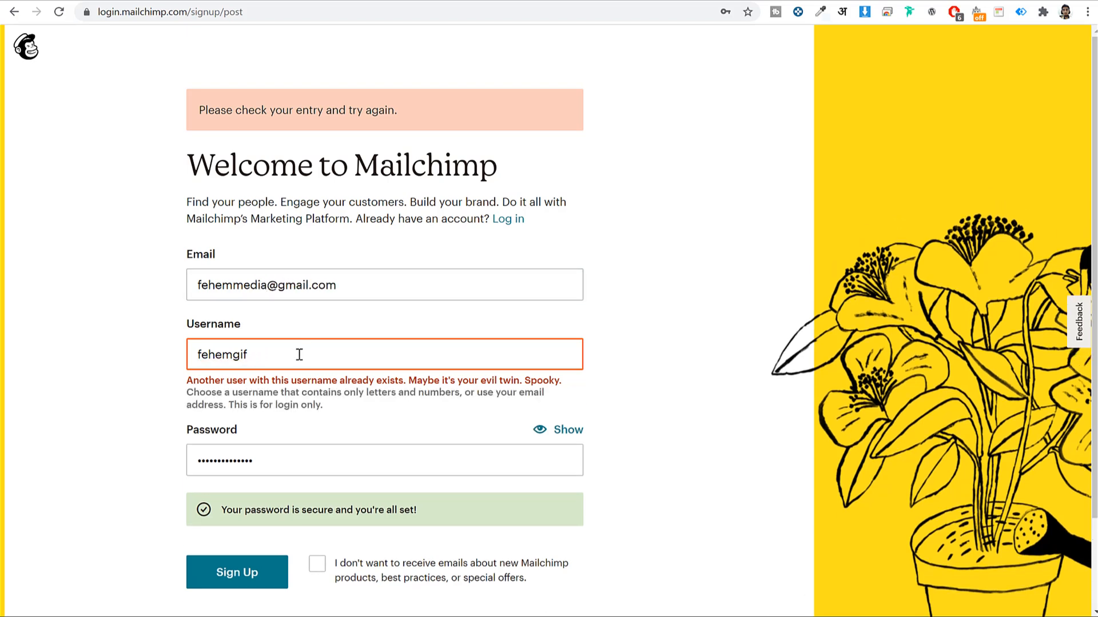
key("BackSpace")
type("media")
left_click(238, 573)
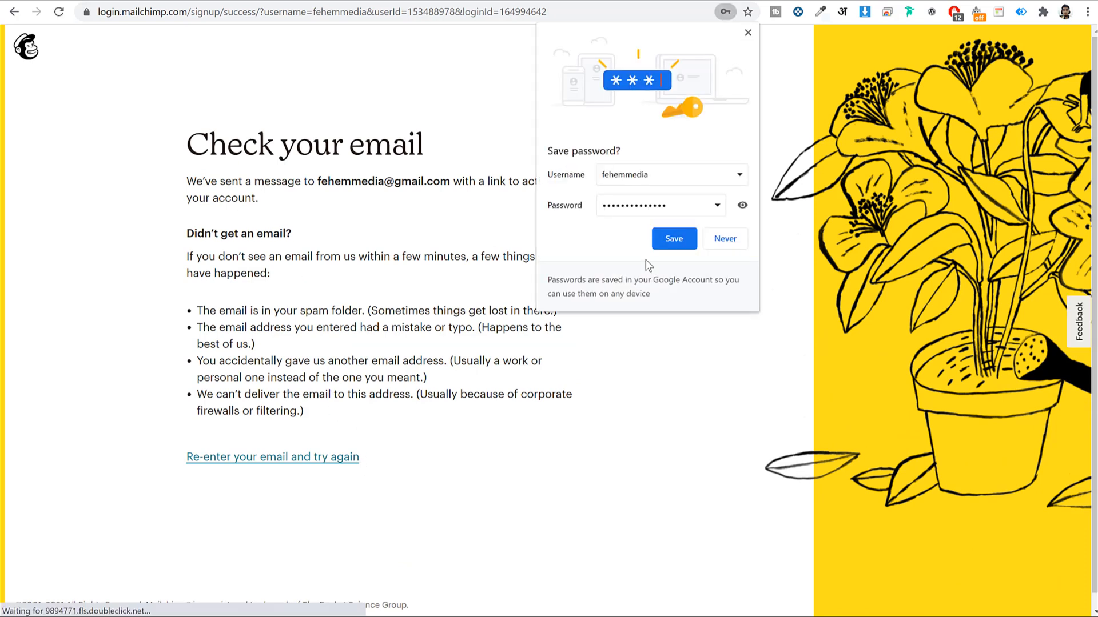
Save the new Mailchimp account's password in Chrome
left_click(679, 240)
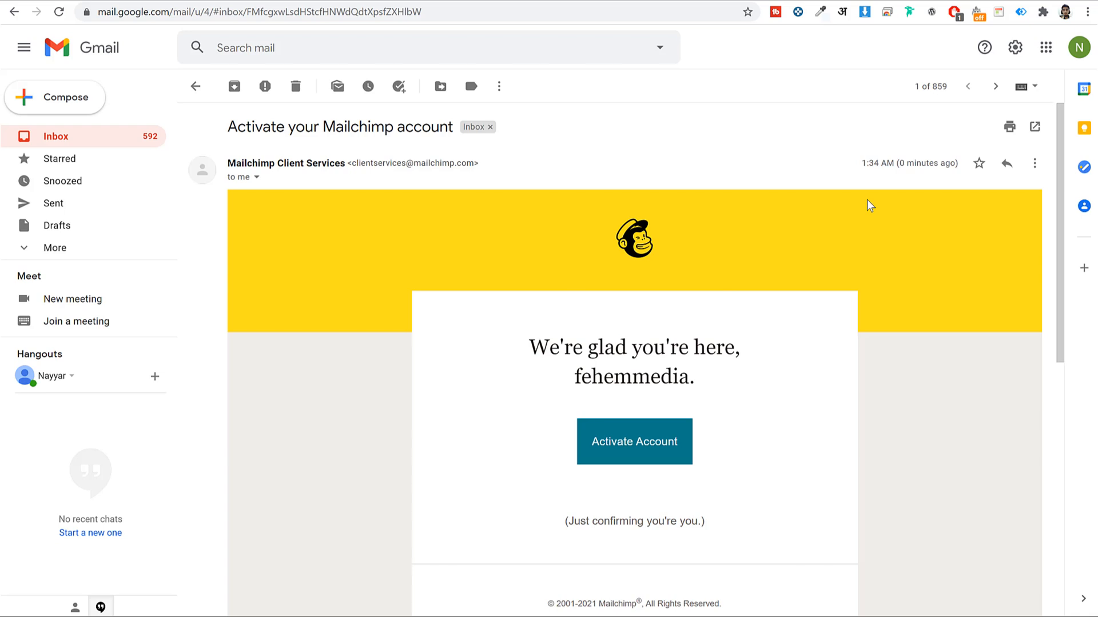
Use the Activate Account button in the Mailchimp email
scroll(655, 379, "down", 2)
left_click(637, 312)
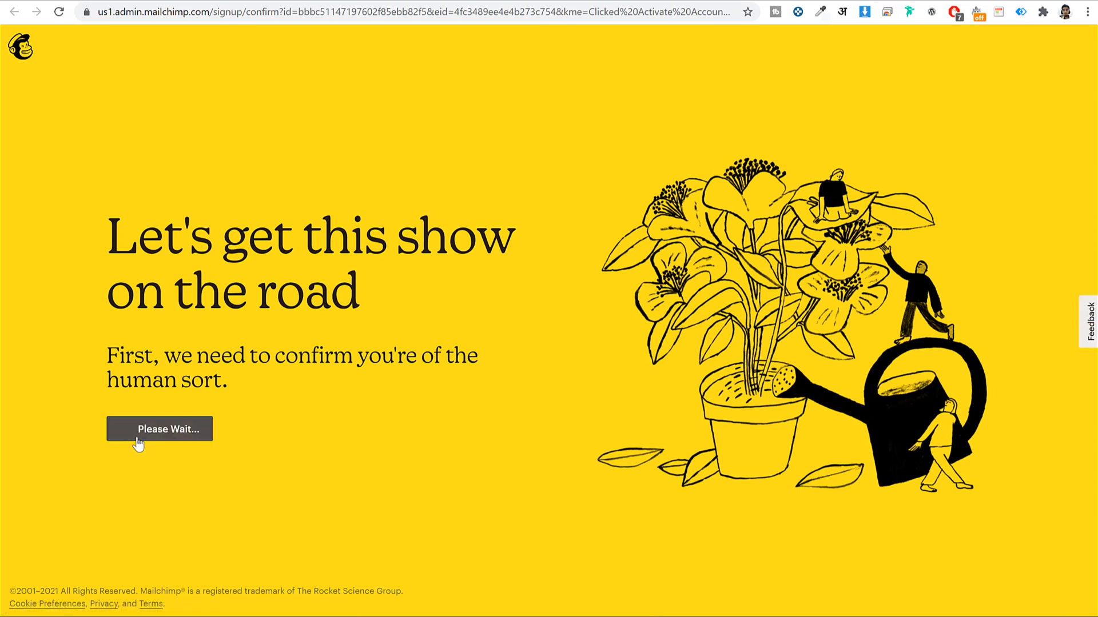
Pass the I'm Not A Robot check and continue with the Free (₹0) plan
left_click(137, 434)
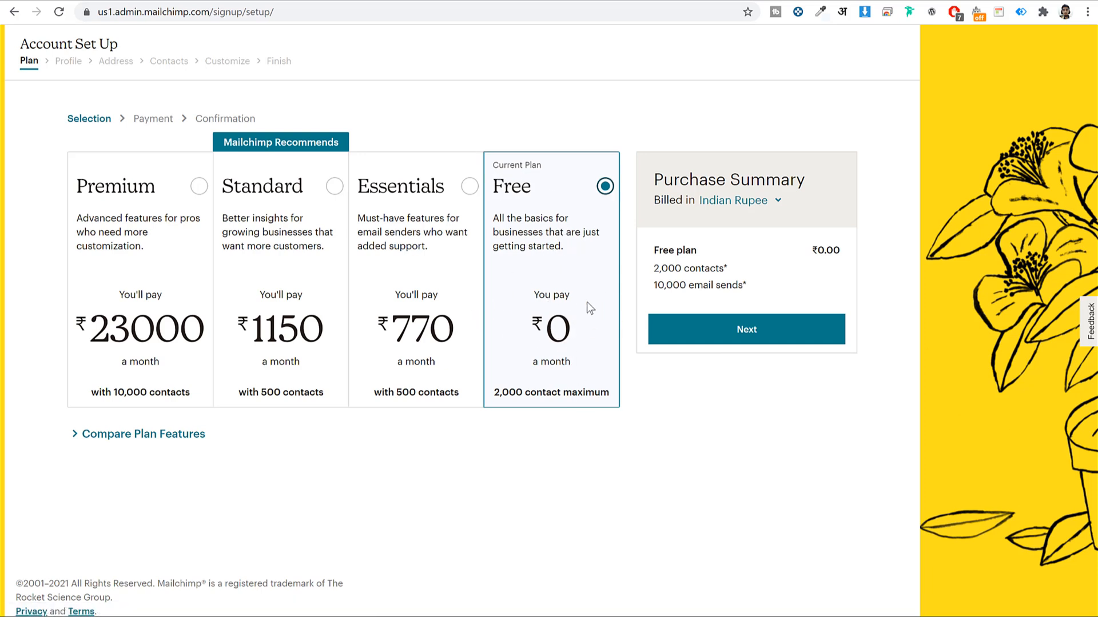
left_click(728, 335)
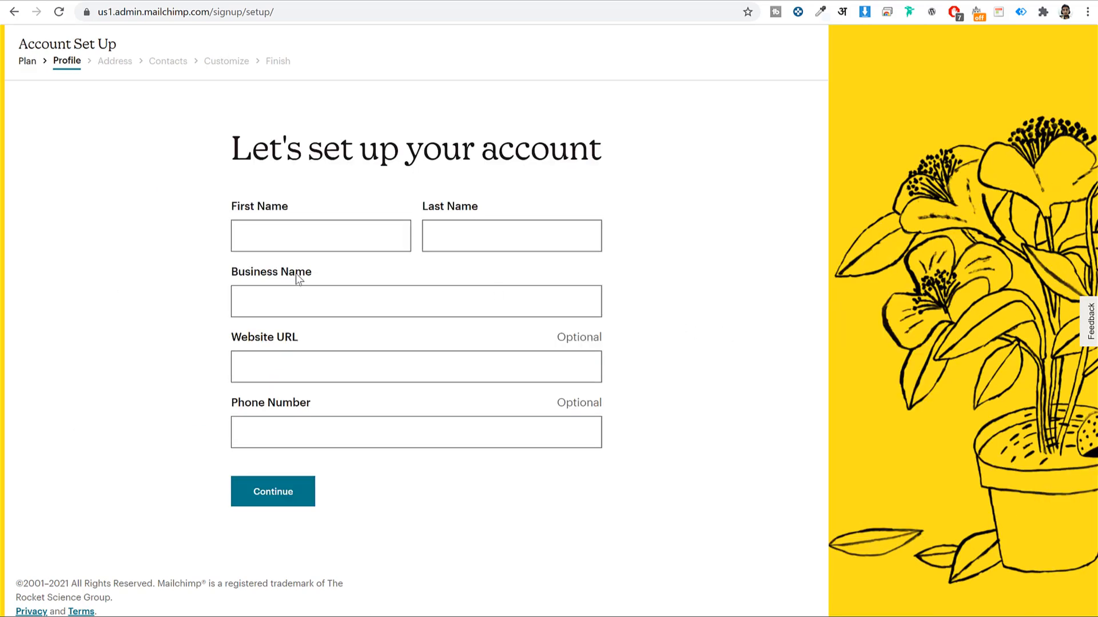
Enter the first name, last name and business name Fehem Media
left_click(346, 226)
type("John")
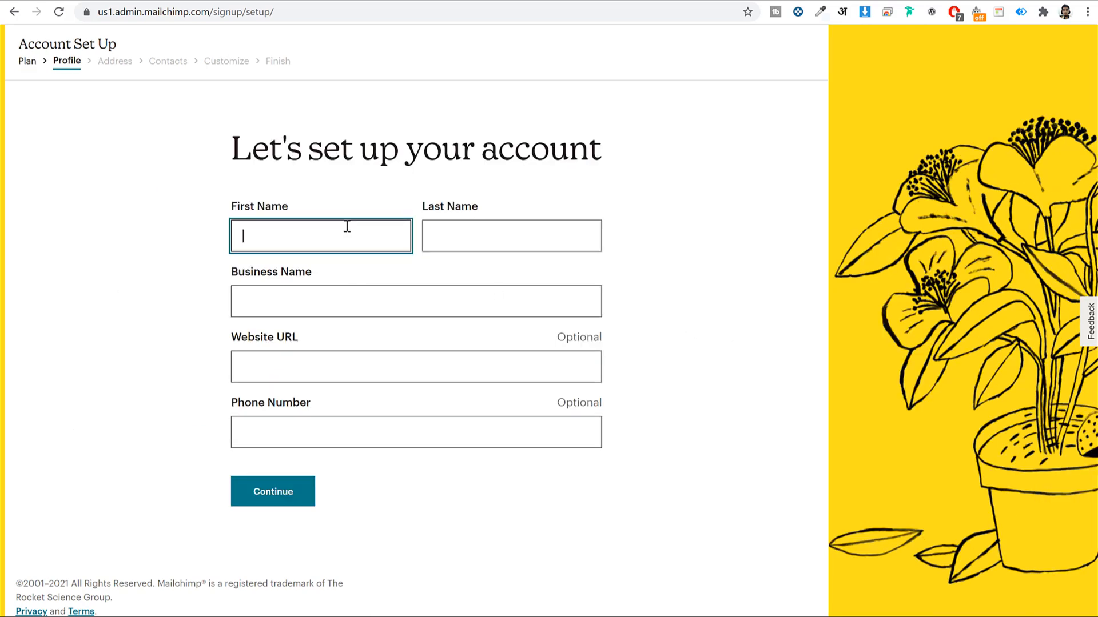
key("Tab")
type("Doe")
key("Tab")
type("Fehem Media")
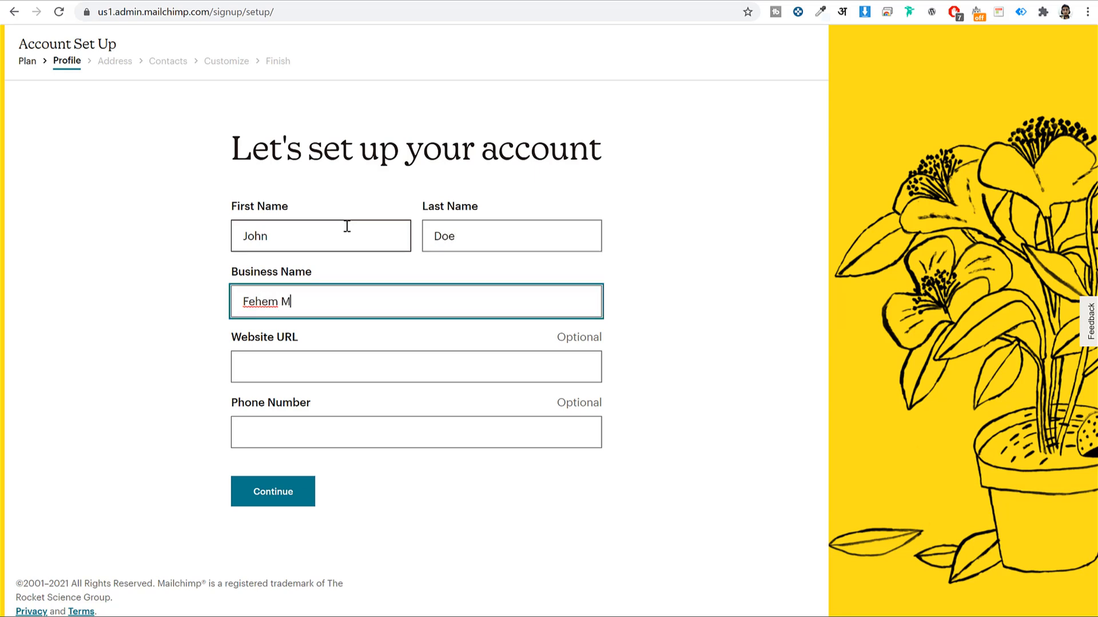
key("Tab")
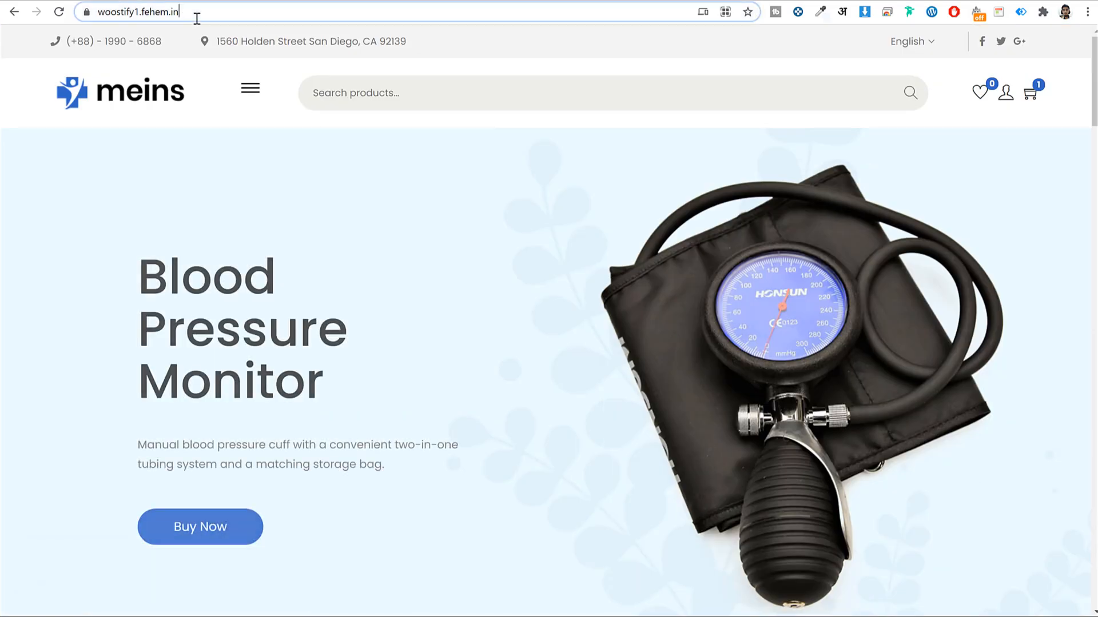
Paste the shop's website URL, enter a phone number, and submit the profile
left_click(196, 12)
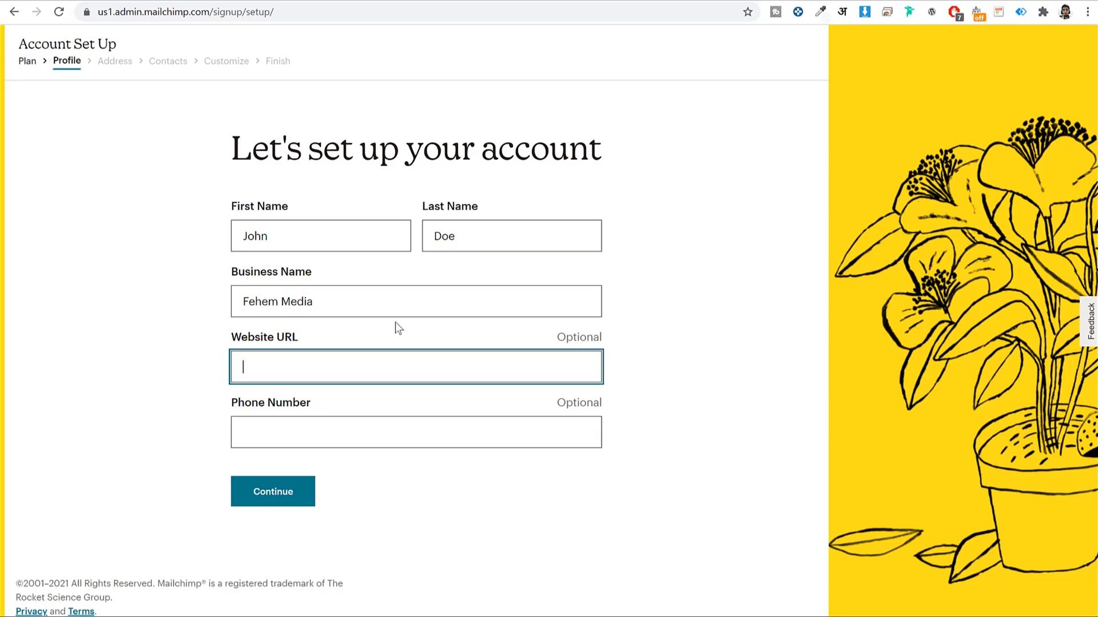
type("https://woostify1.fehem.in/")
left_click(379, 426)
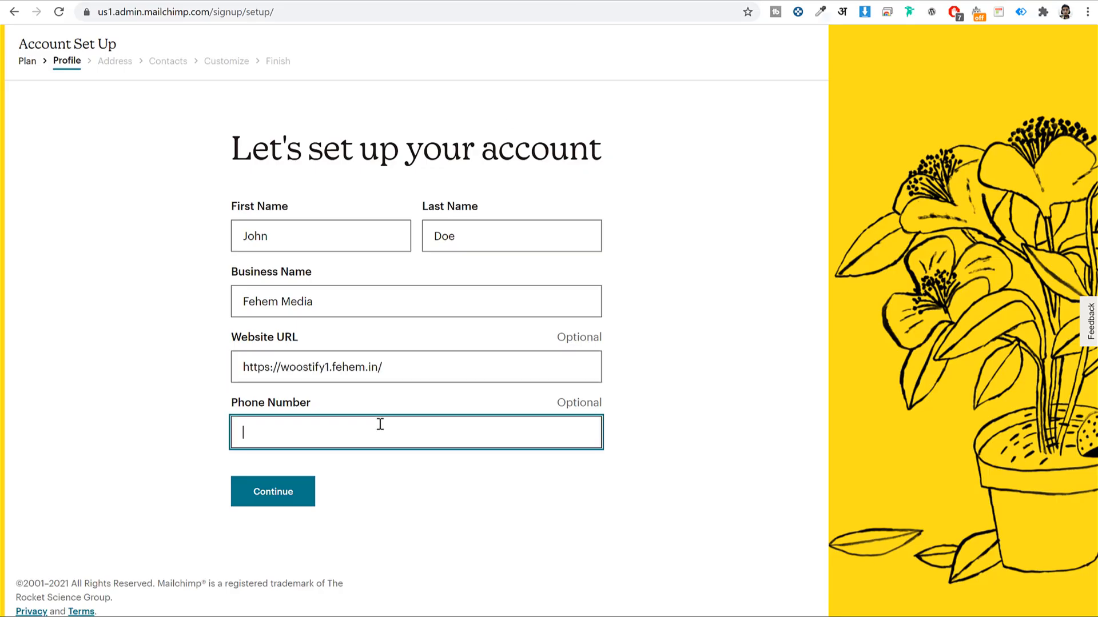
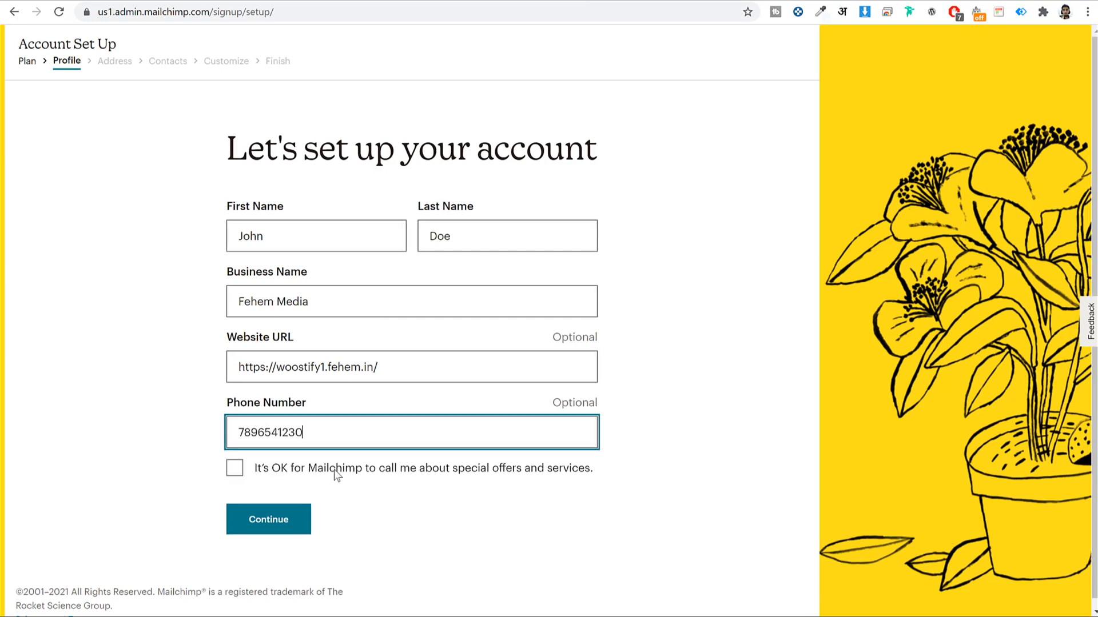
left_click(269, 538)
Fill in the business address with state Maharashtra and submit it
scroll(686, 263, "down", 2)
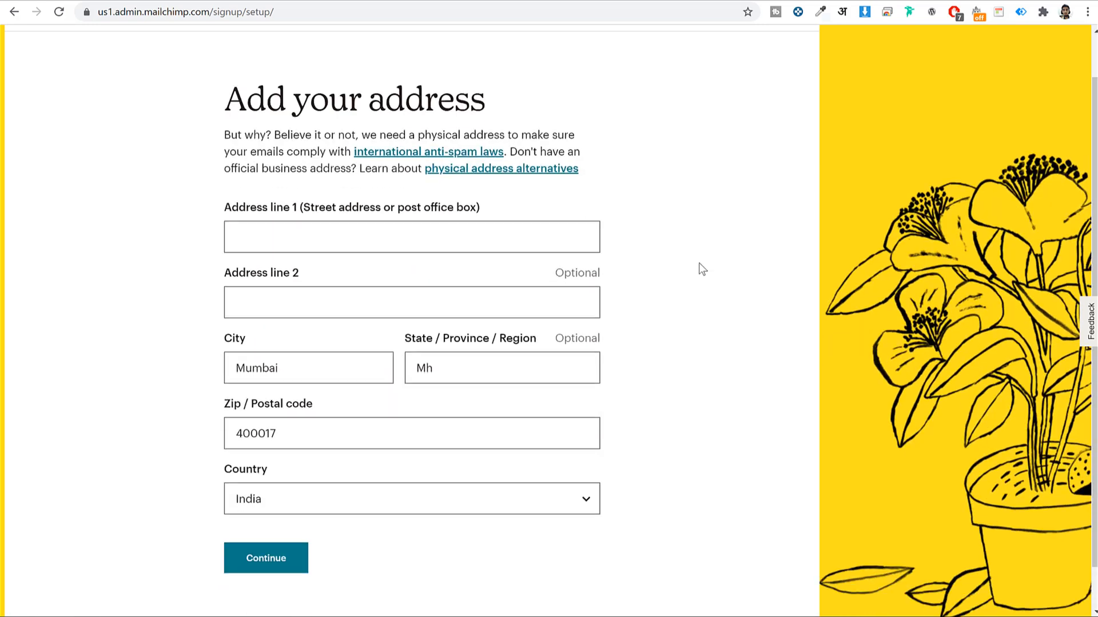
left_click(443, 205)
type("123")
key("Tab")
key("Tab")
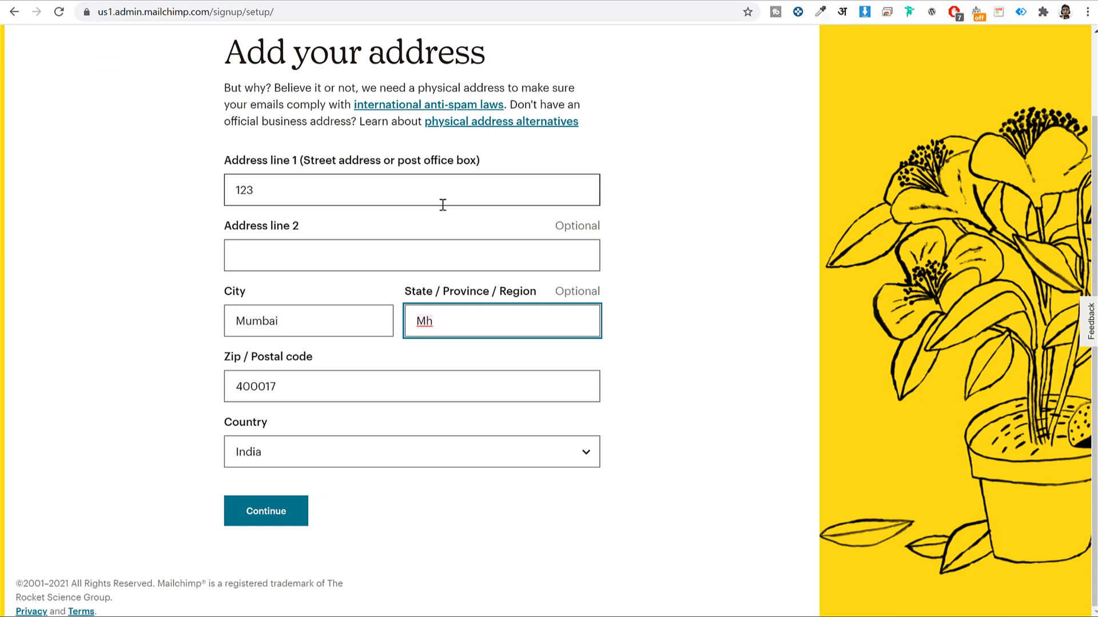
type("Maharashtra")
key("Tab")
left_click(266, 511)
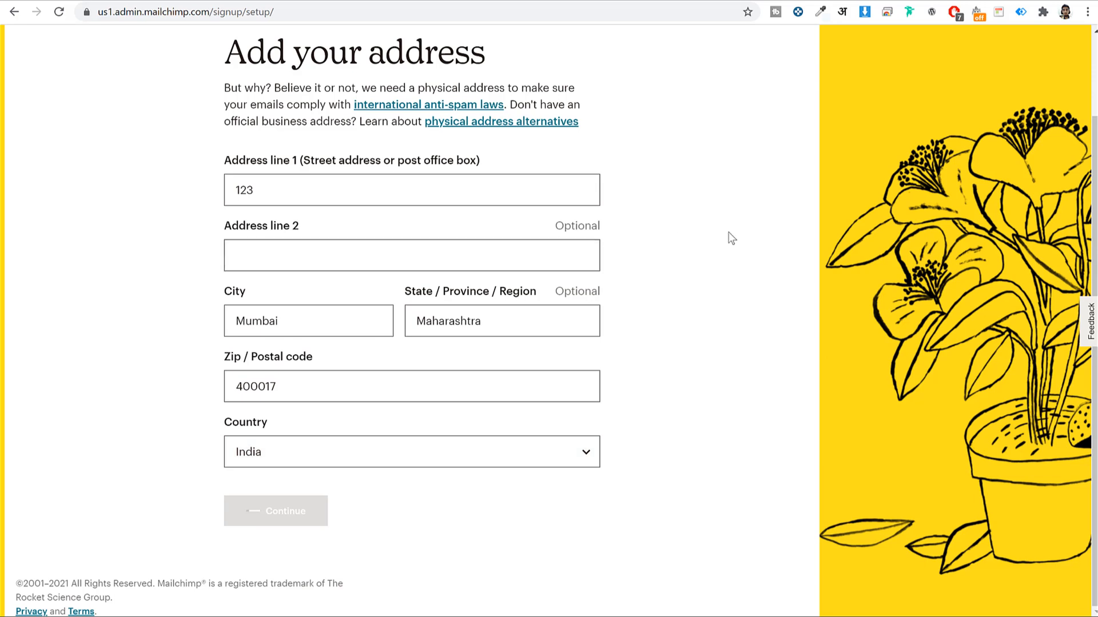
Answer No to having a contact list and continue
left_click_drag(230, 291, 414, 296)
left_click(416, 301)
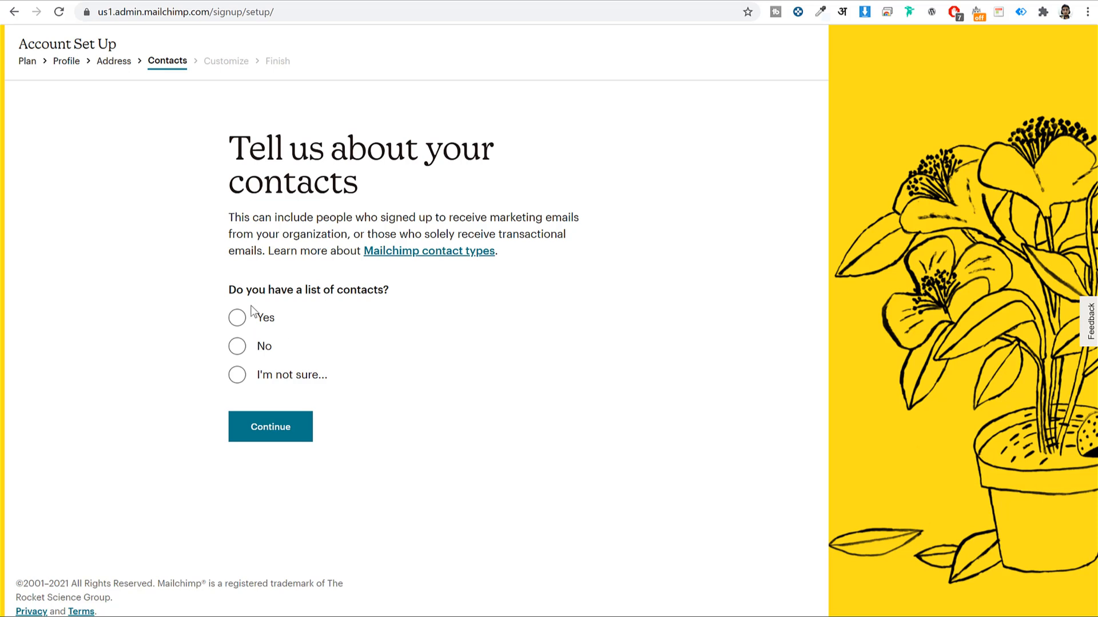
left_click(238, 317)
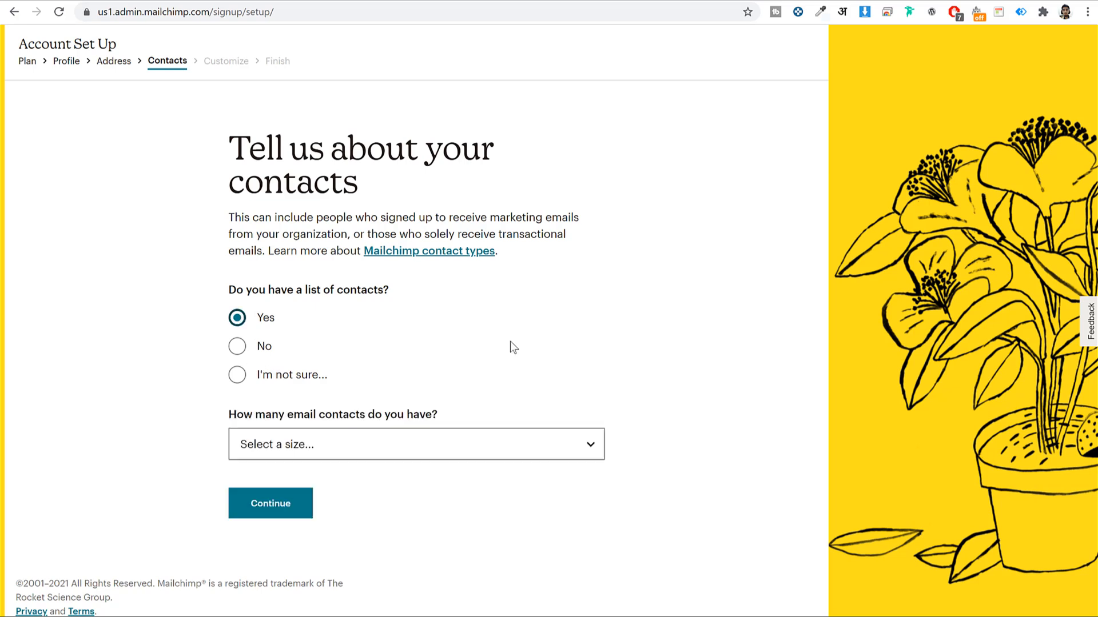
left_click(237, 346)
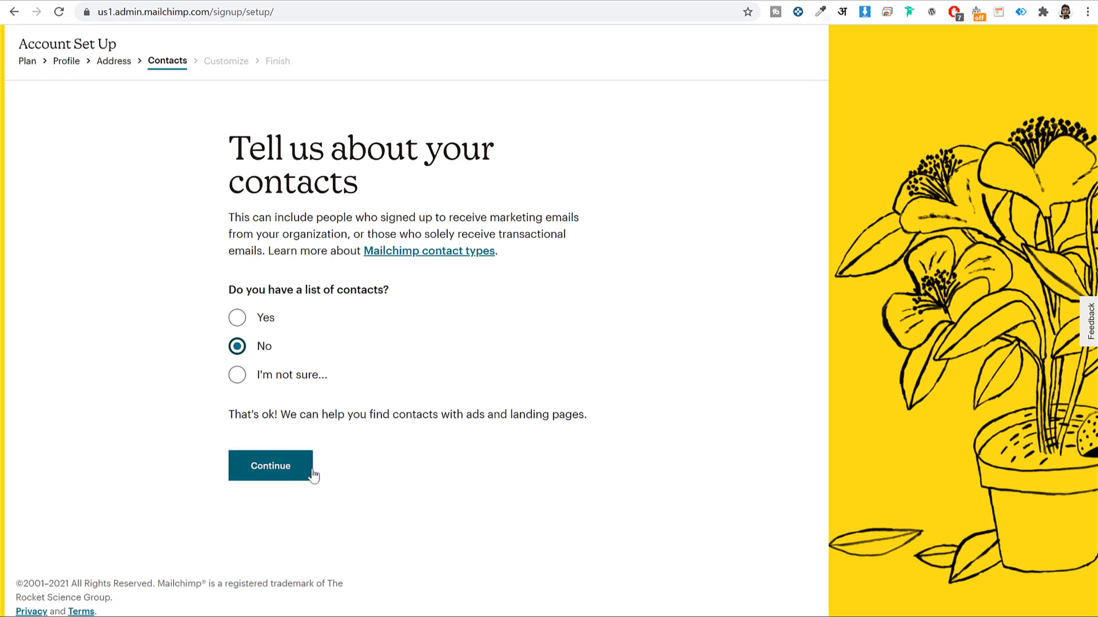
left_click(273, 469)
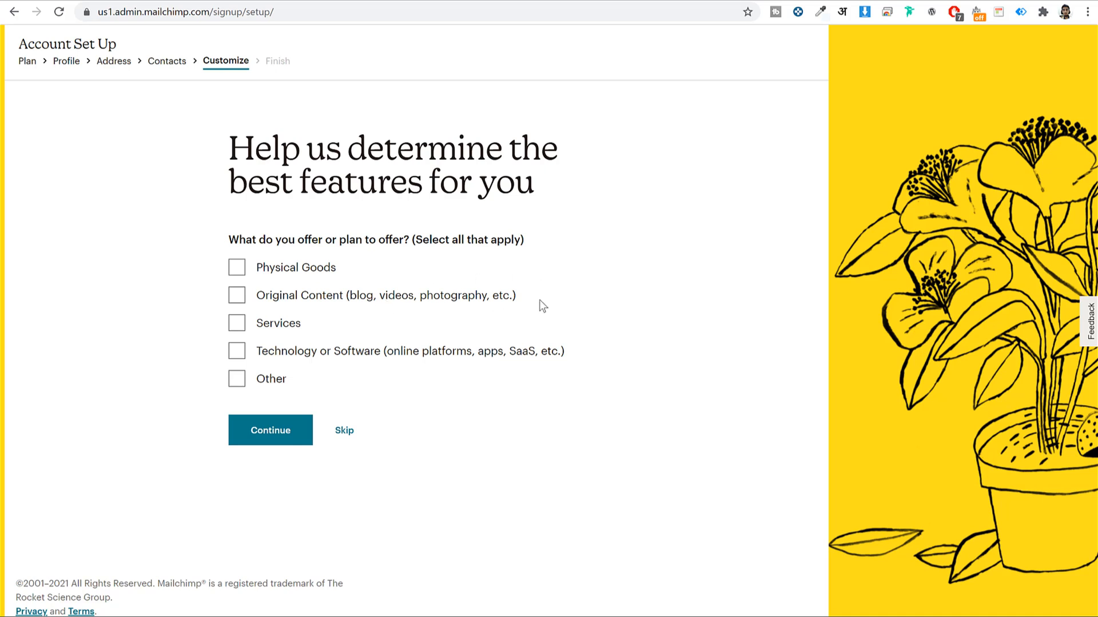
Choose Services as the business offering instead of Physical Goods and submit it
left_click(293, 277)
left_click(293, 277)
left_click(272, 325)
left_click(264, 441)
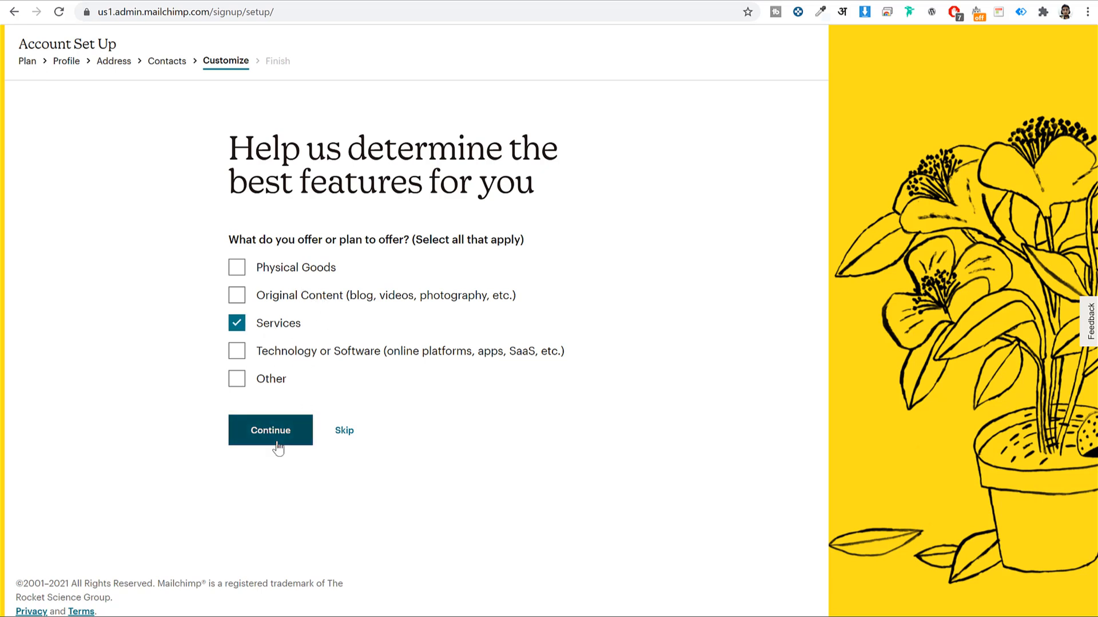
Untick Product Updates, E-commerce Newsletter, Mailchimp Presents and Courier Weekly, then finish setup
left_click(344, 436)
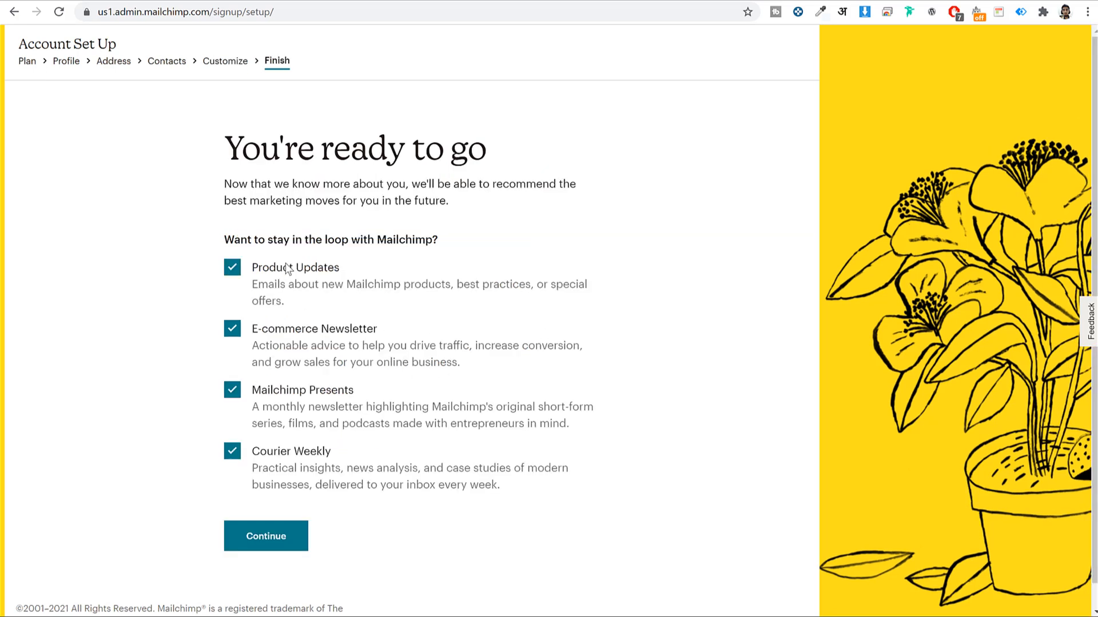
left_click(231, 269)
left_click(232, 330)
left_click(233, 399)
left_click(233, 392)
left_click(232, 453)
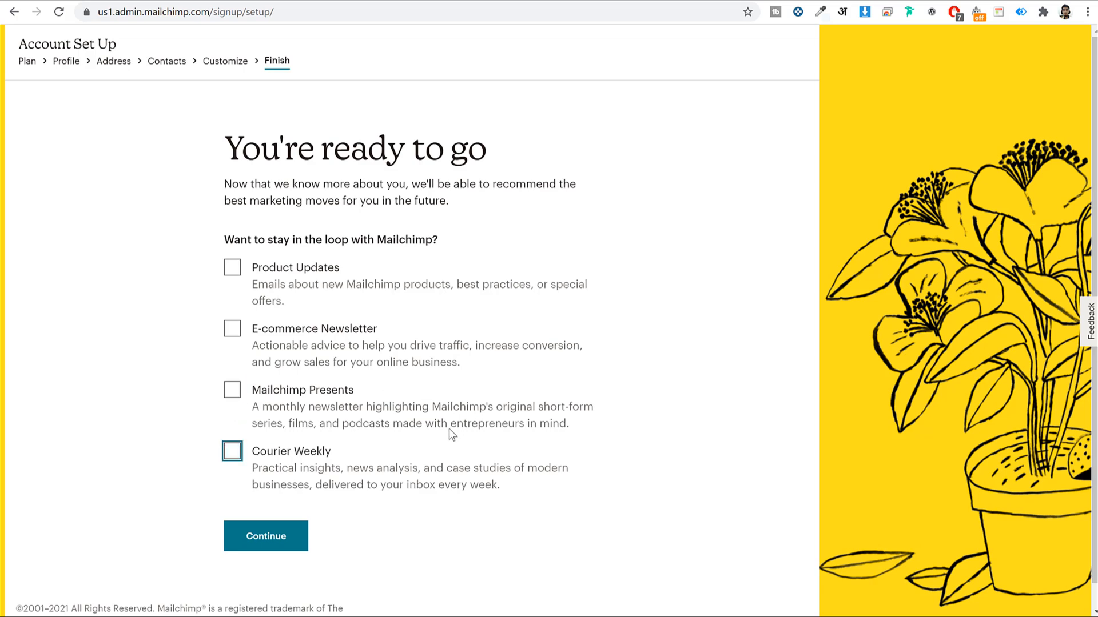
scroll(511, 437, "down", 1)
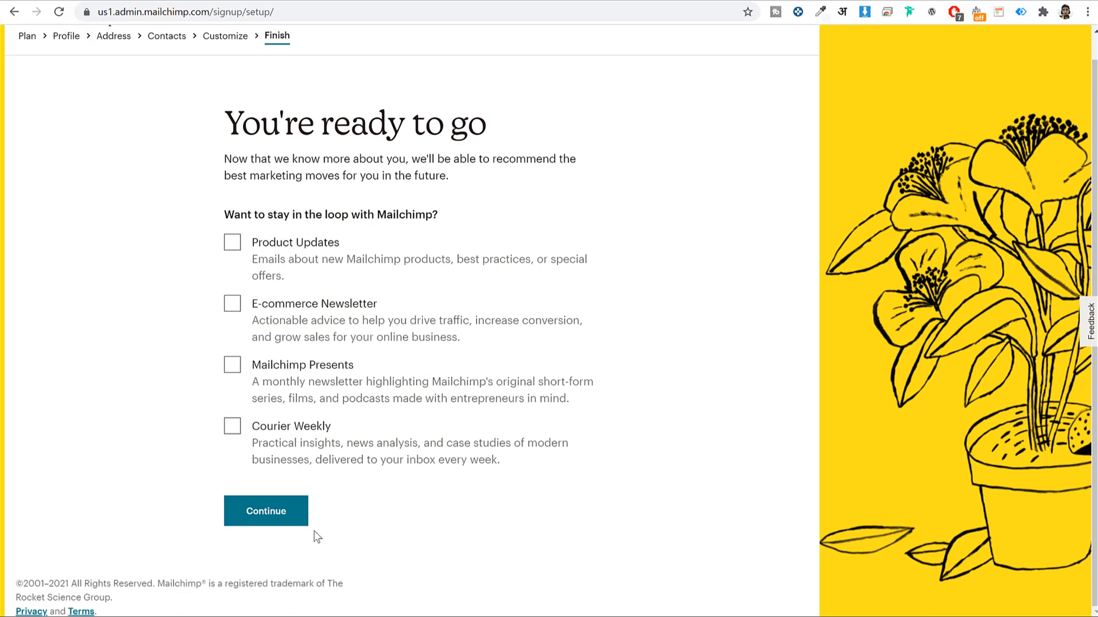
left_click(277, 512)
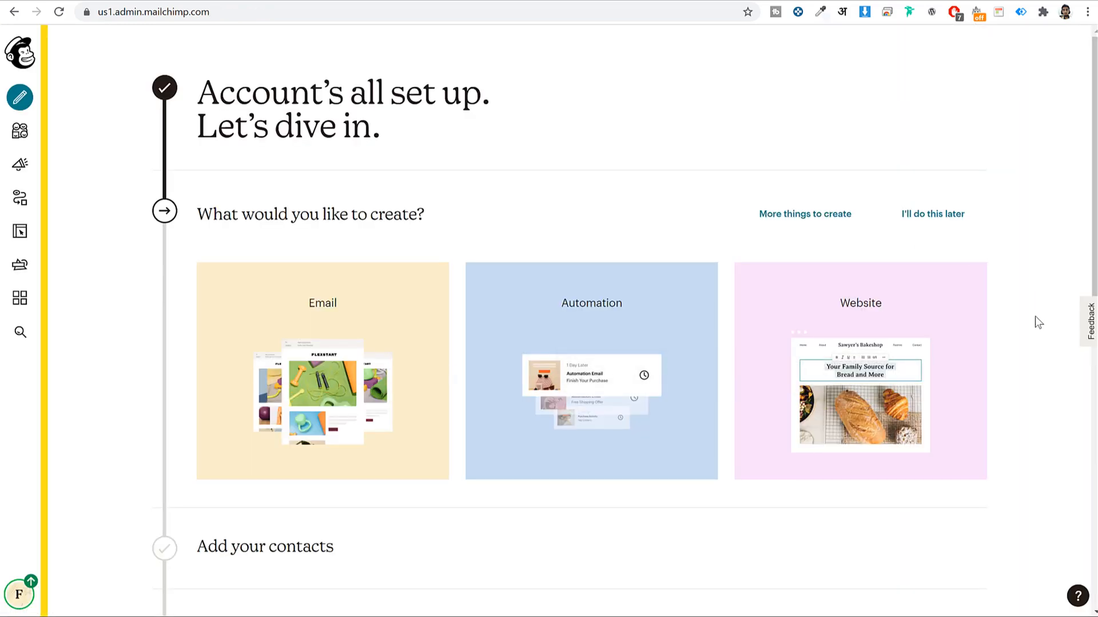
Skip the Email campaign and Add your contacts steps, then permanently dismiss the onboarding checklist
scroll(1034, 321, "down", 10)
scroll(1029, 342, "up", 10)
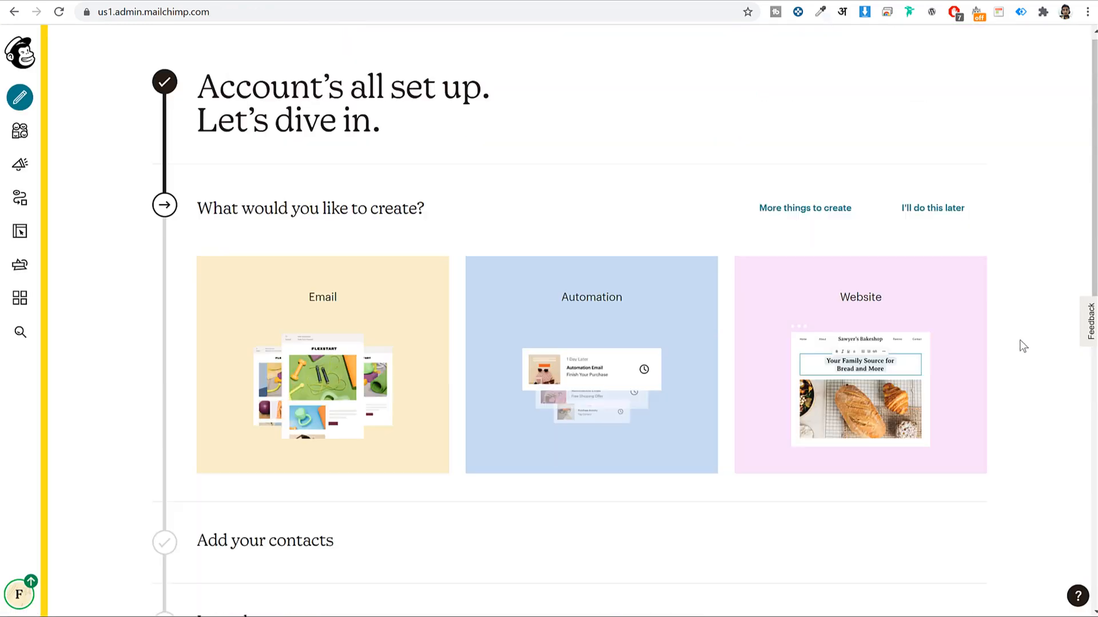
scroll(1024, 345, "down", 10)
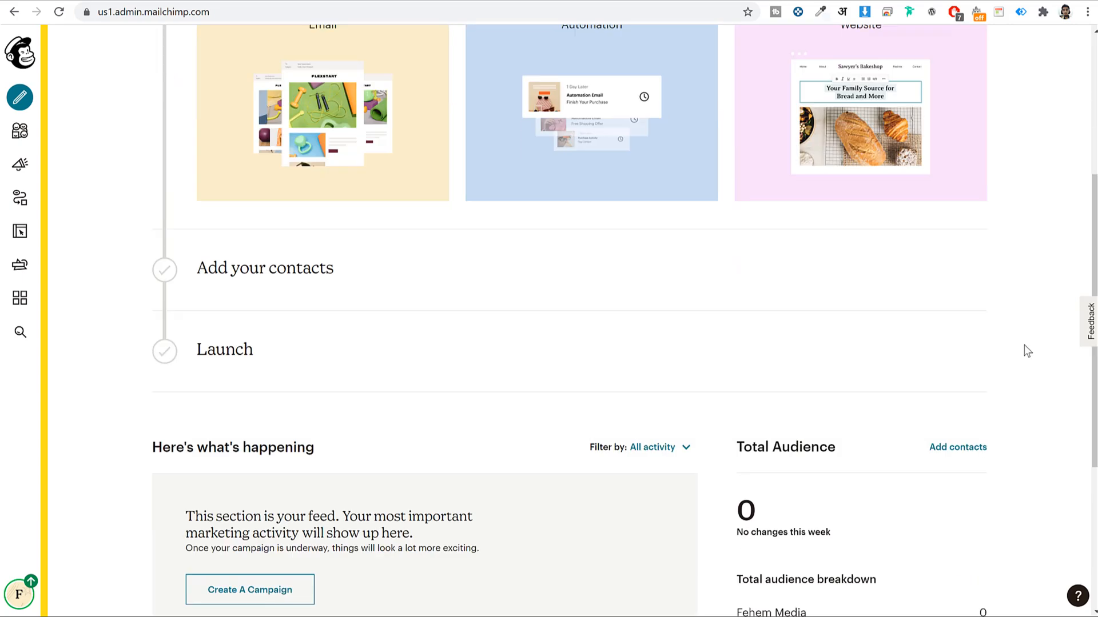
scroll(1024, 345, "up", 10)
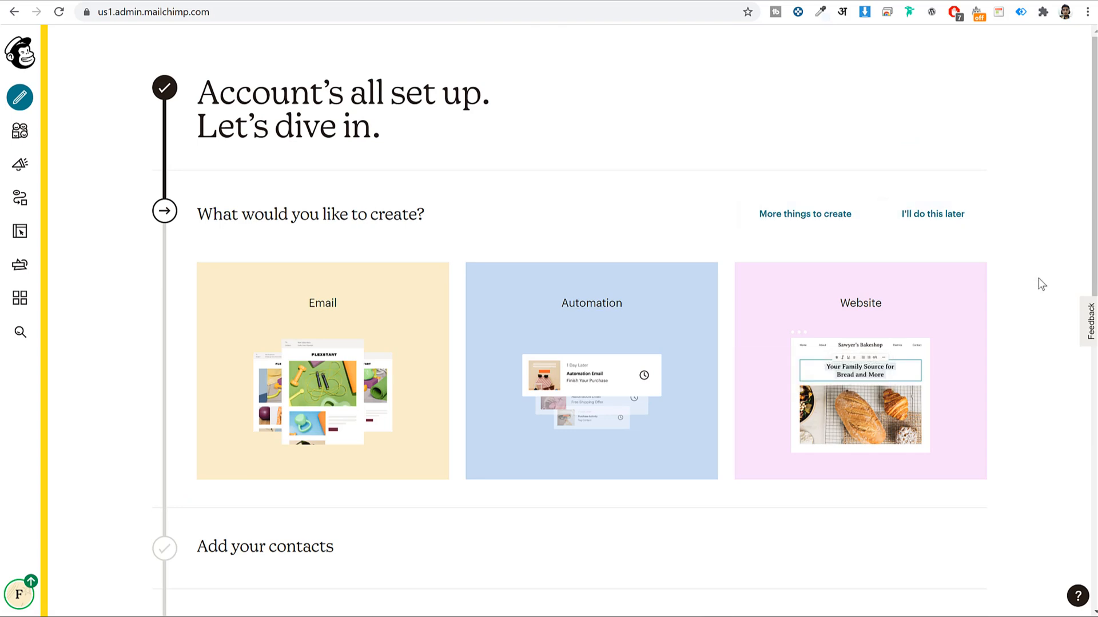
left_click(939, 217)
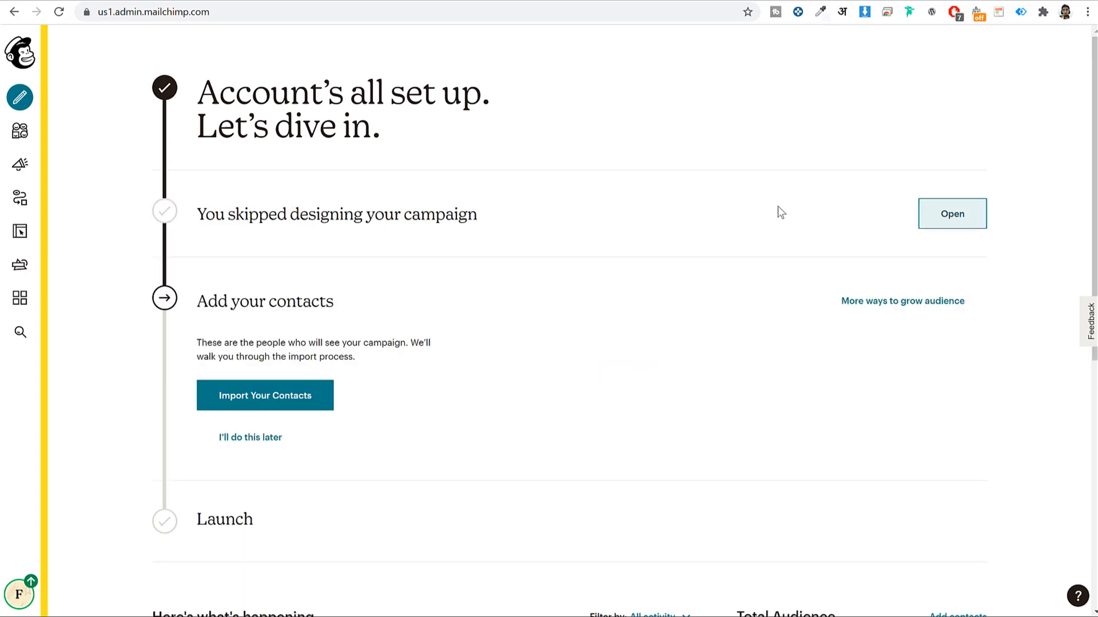
scroll(655, 380, "down", 3)
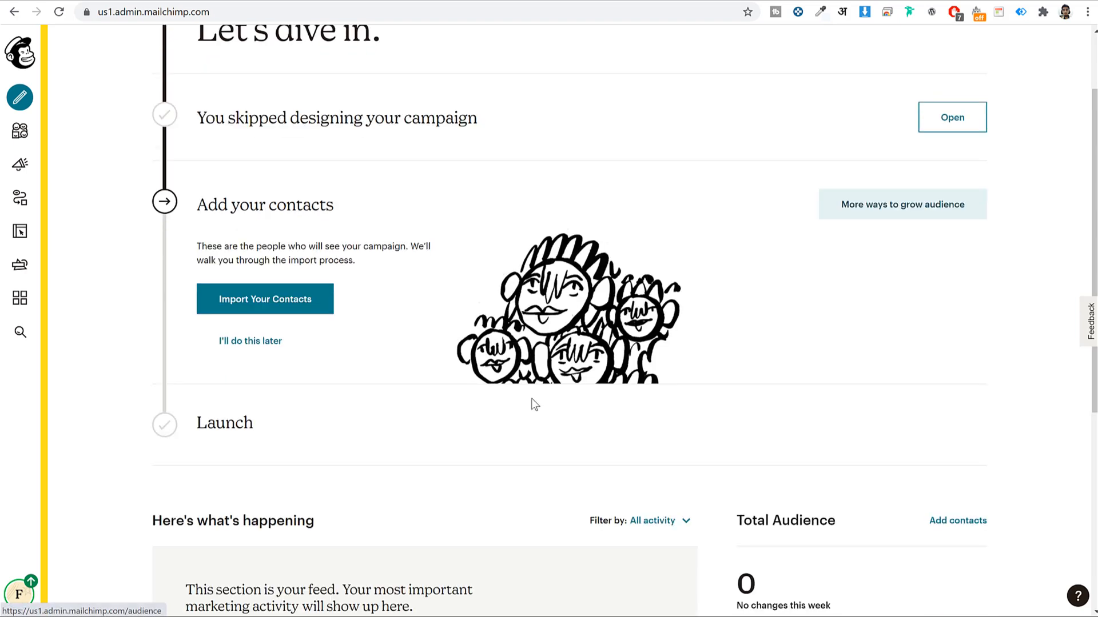
left_click(245, 299)
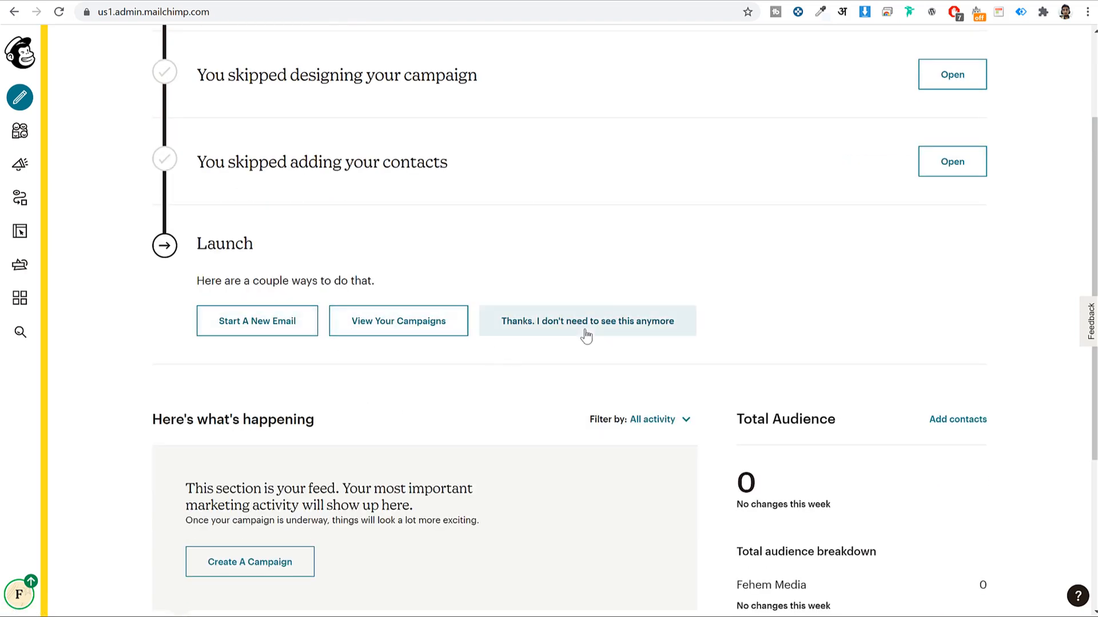
left_click(659, 314)
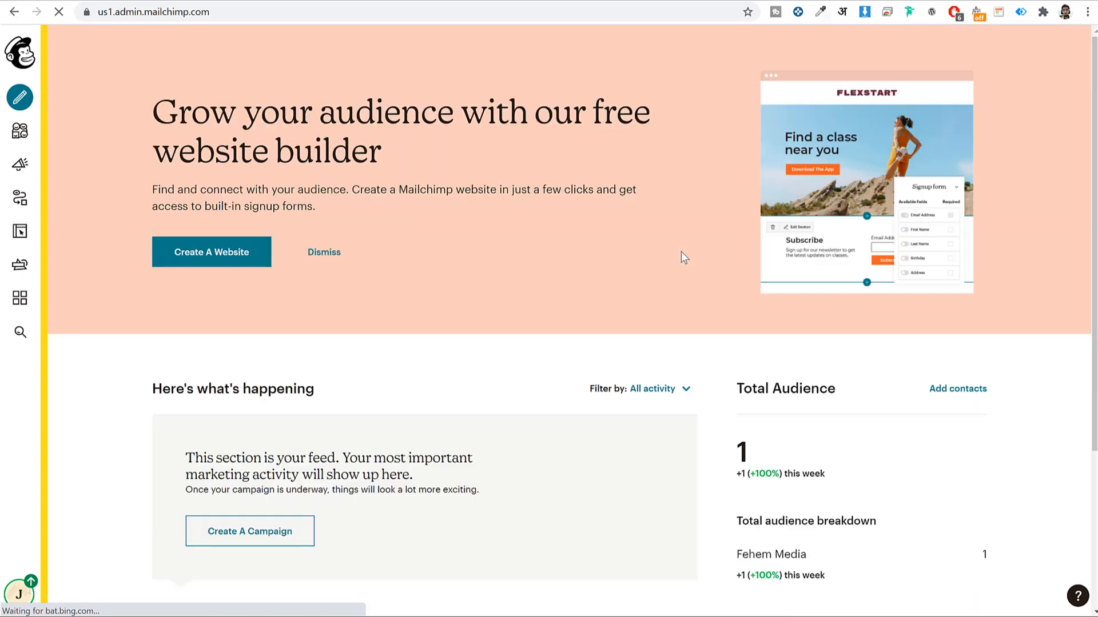
scroll(671, 311, "down", 3)
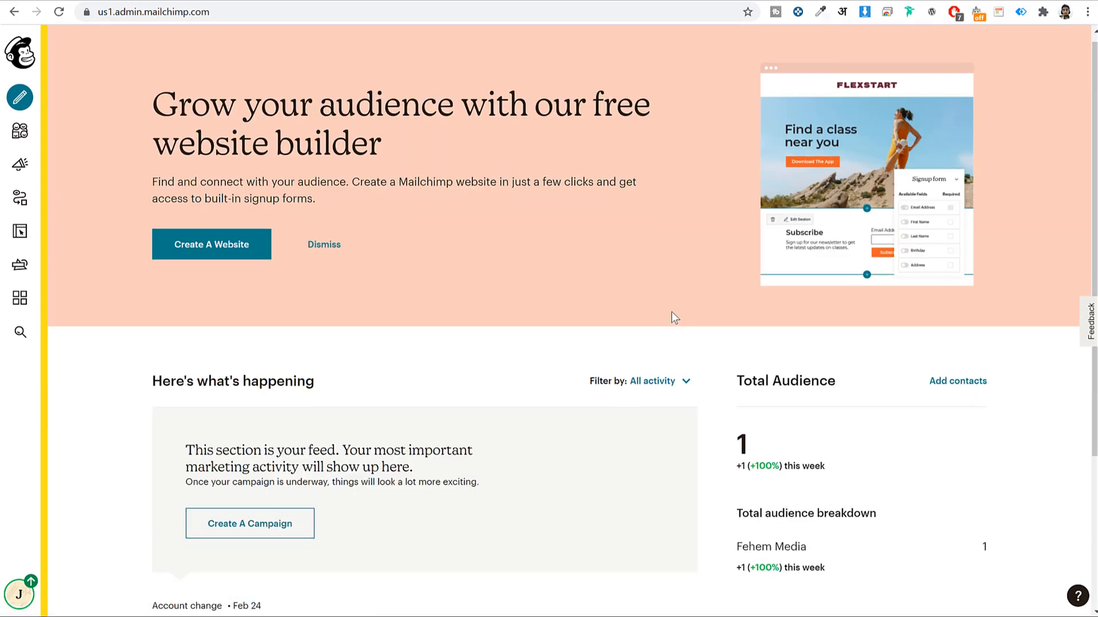
scroll(671, 312, "down", 2)
scroll(671, 315, "up", 4)
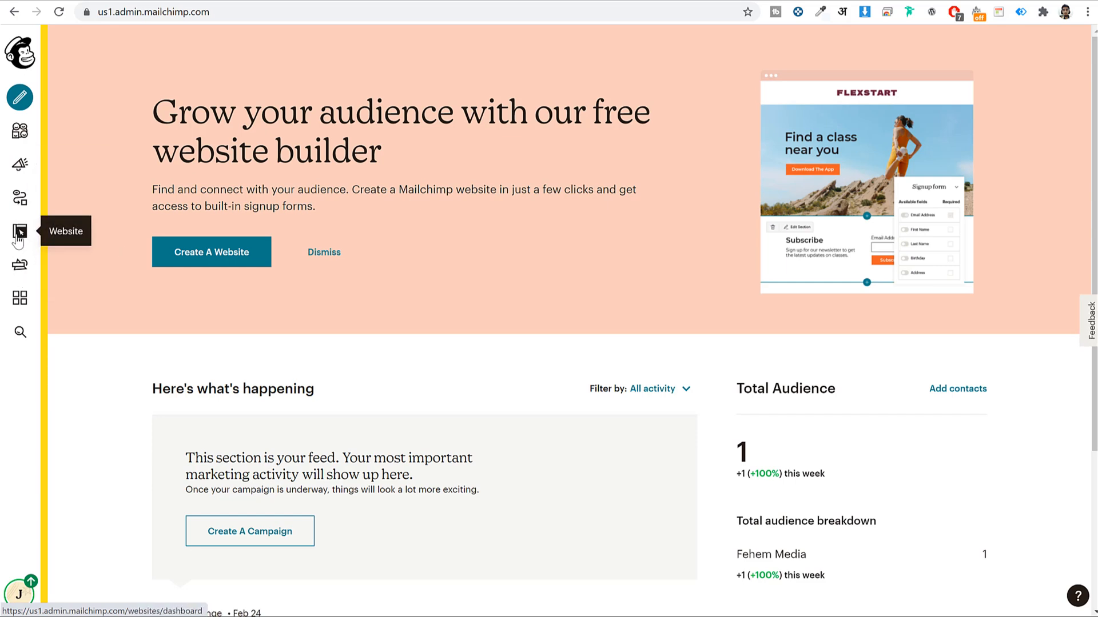
Open the Audience dashboard and highlight the Fehem Media audience name
left_click(22, 141)
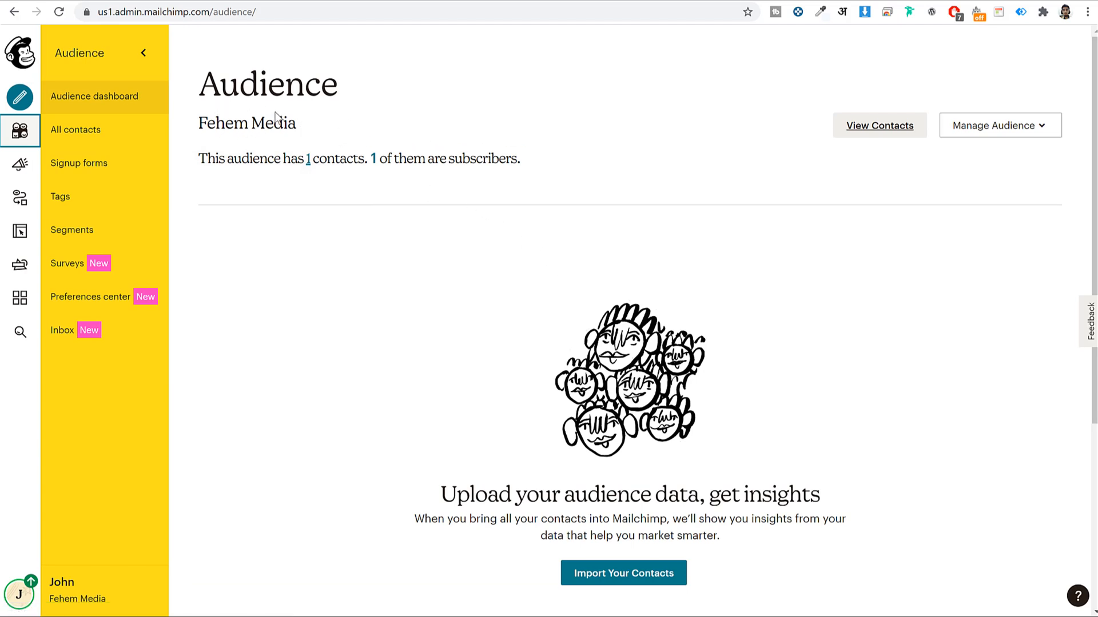
left_click_drag(197, 121, 314, 130)
mouse_move(201, 122)
left_mouse_down()
mouse_move(304, 123)
mouse_move(198, 123)
left_mouse_up()
Open the Fehem Media audience's Settings from the Manage Audience menu
left_click(301, 131)
left_click(1028, 131)
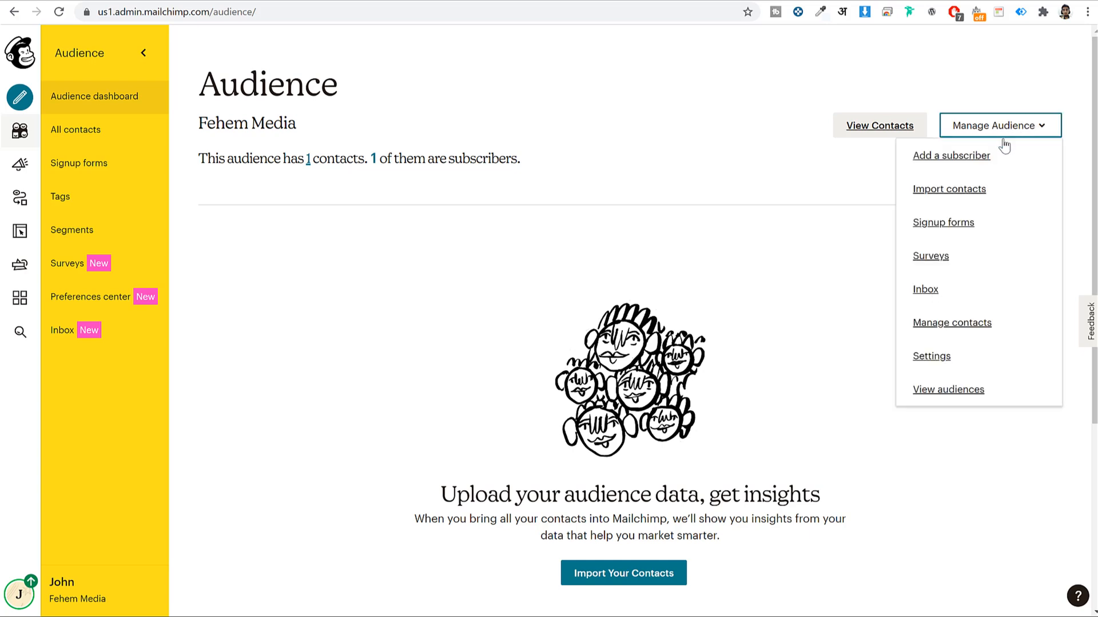
left_click(943, 358)
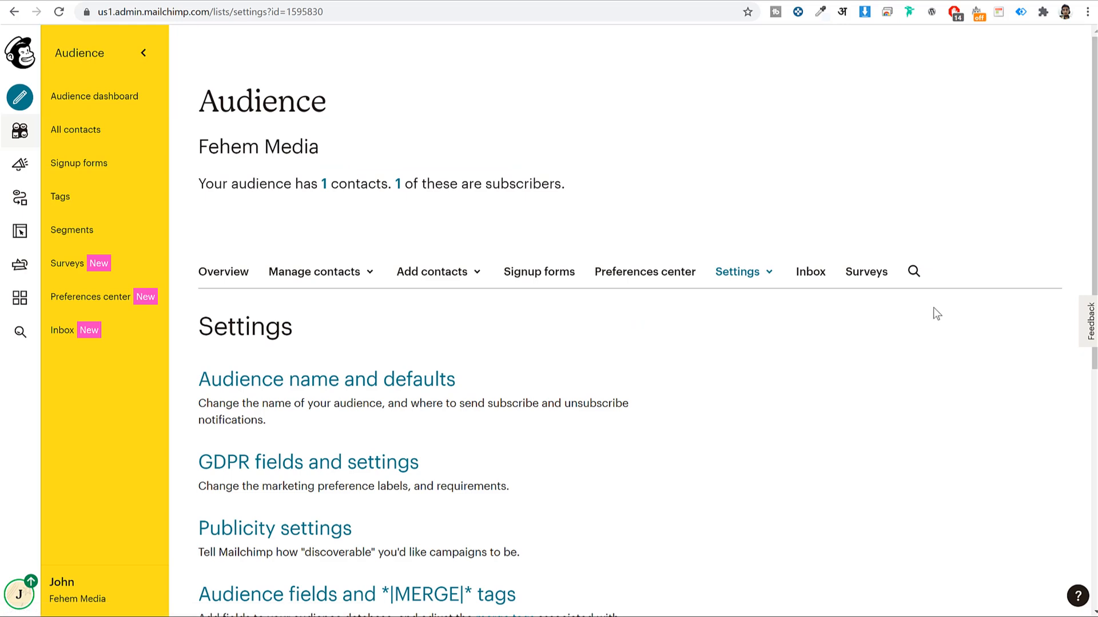
scroll(857, 355, "down", 2)
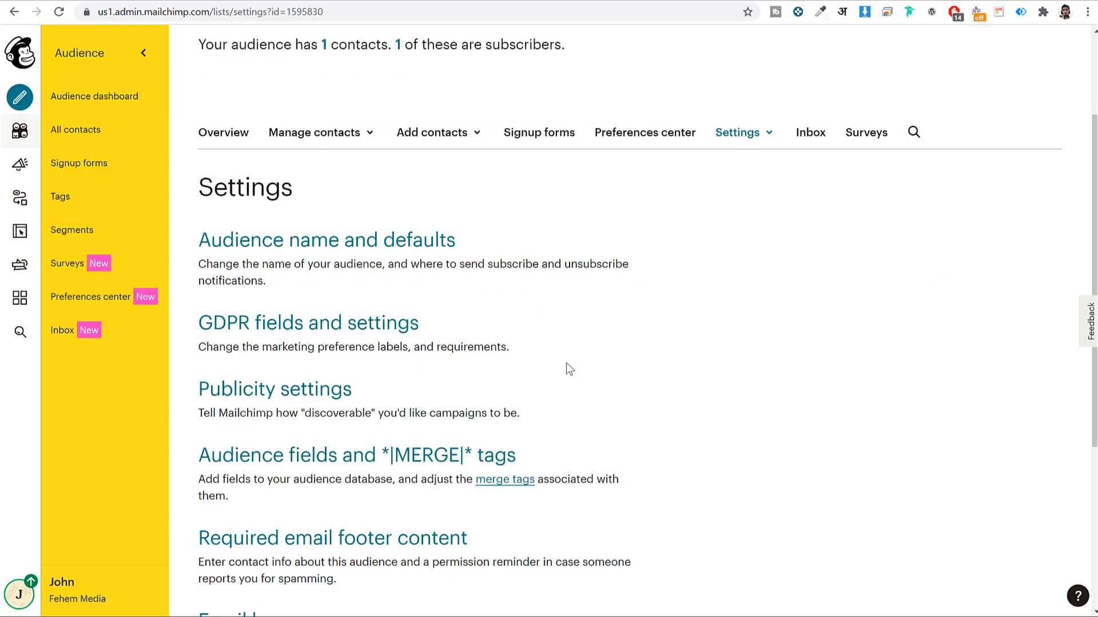
Open the audience name and defaults settings and select the audience name field
left_click(301, 252)
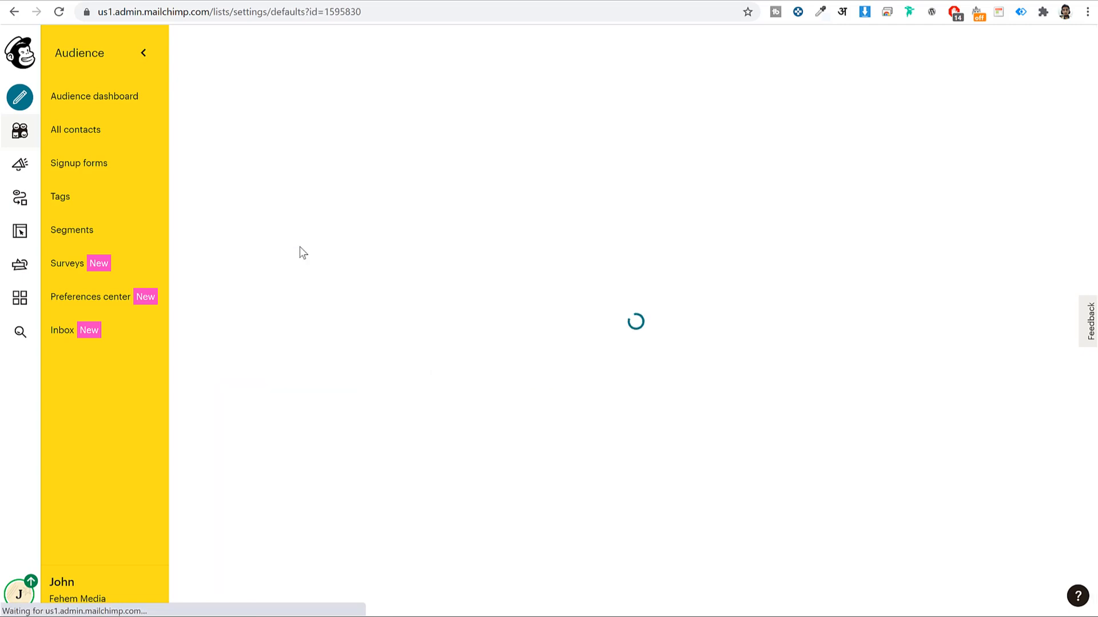
scroll(792, 260, "down", 3)
left_click(379, 184)
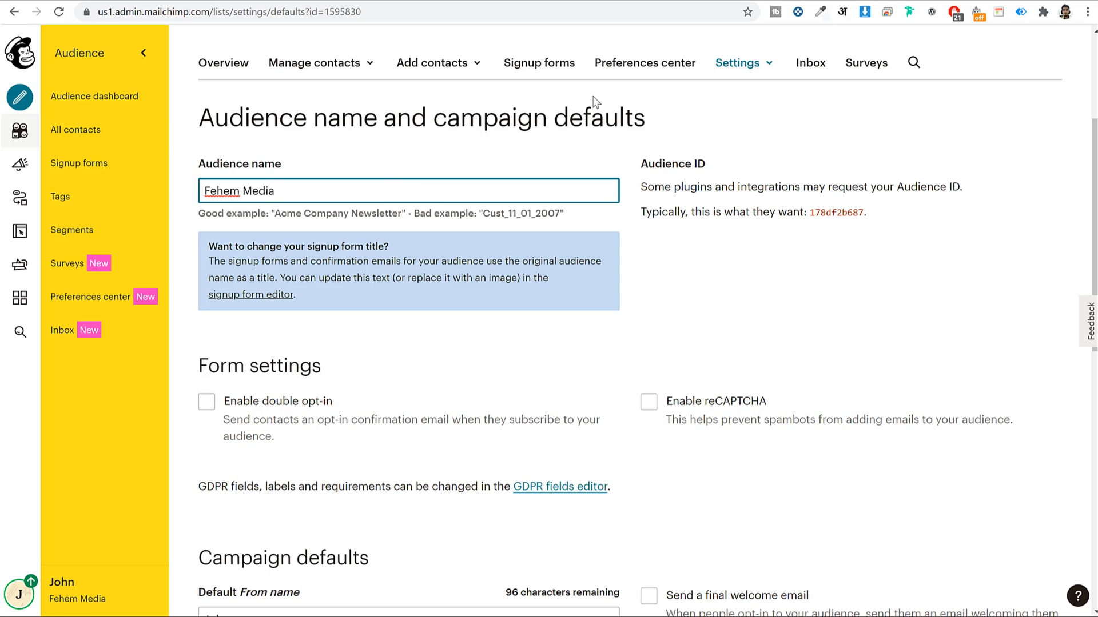
Load bloggdude.com in a new browser tab and scroll through it
key("ctrl+t")
type("b")
key("Return")
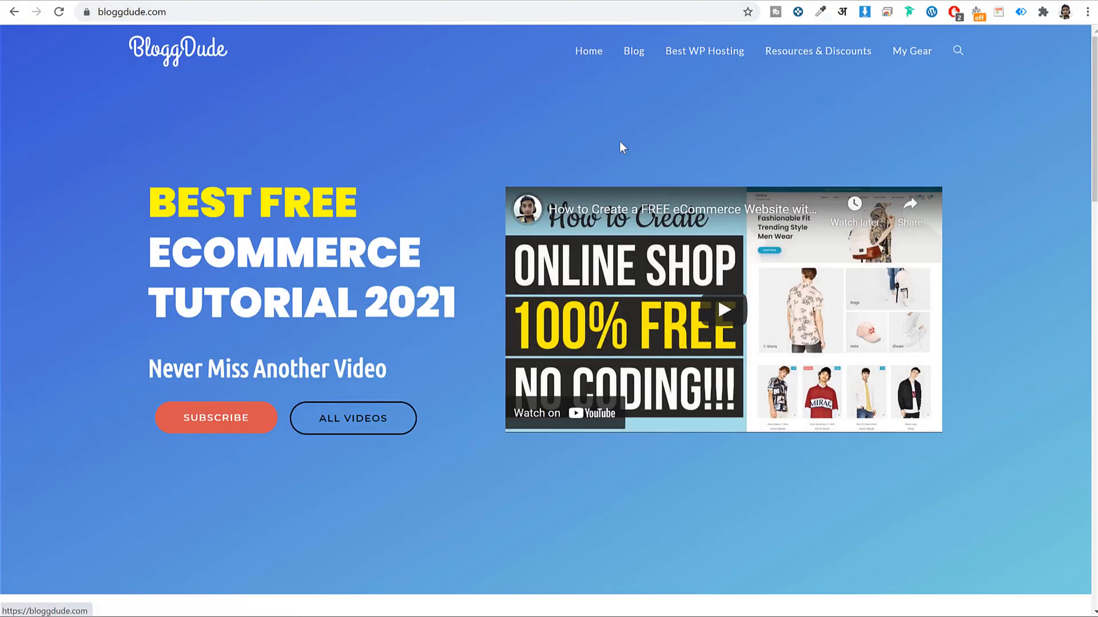
scroll(1030, 319, "down", 12)
scroll(1029, 318, "up", 12)
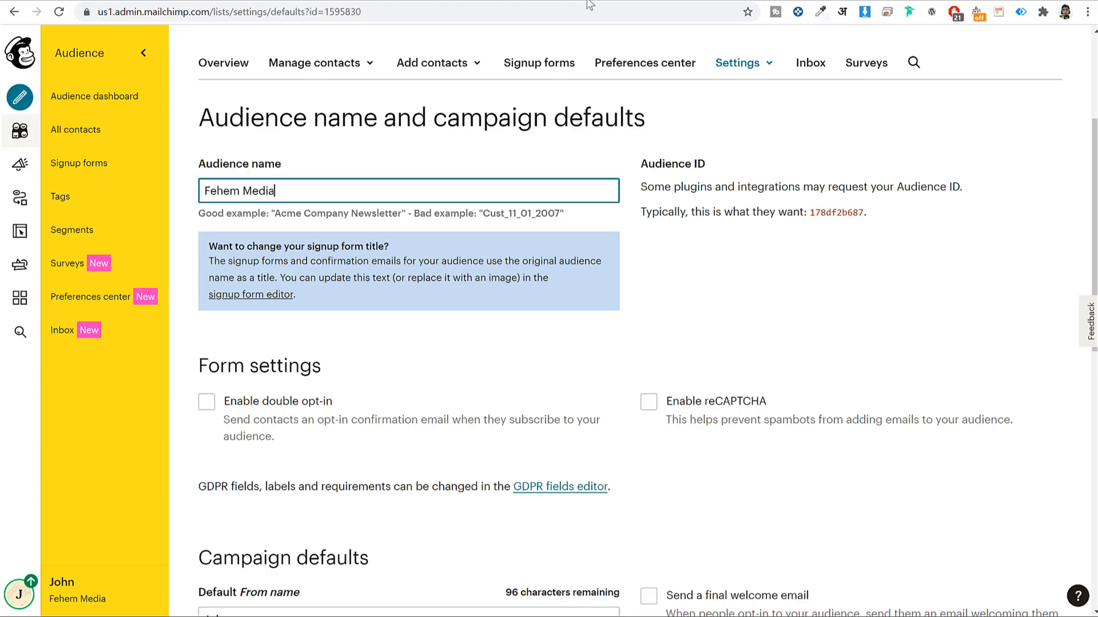
Back in the audience form settings, enable double opt-in for new subscribers
left_click(893, 293)
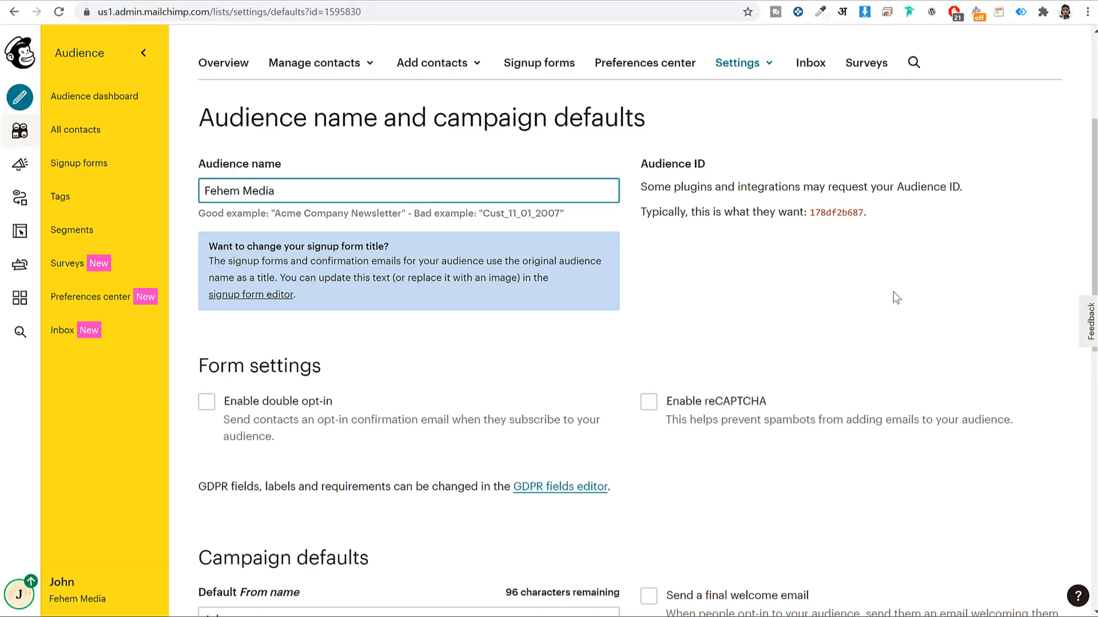
left_click(285, 390)
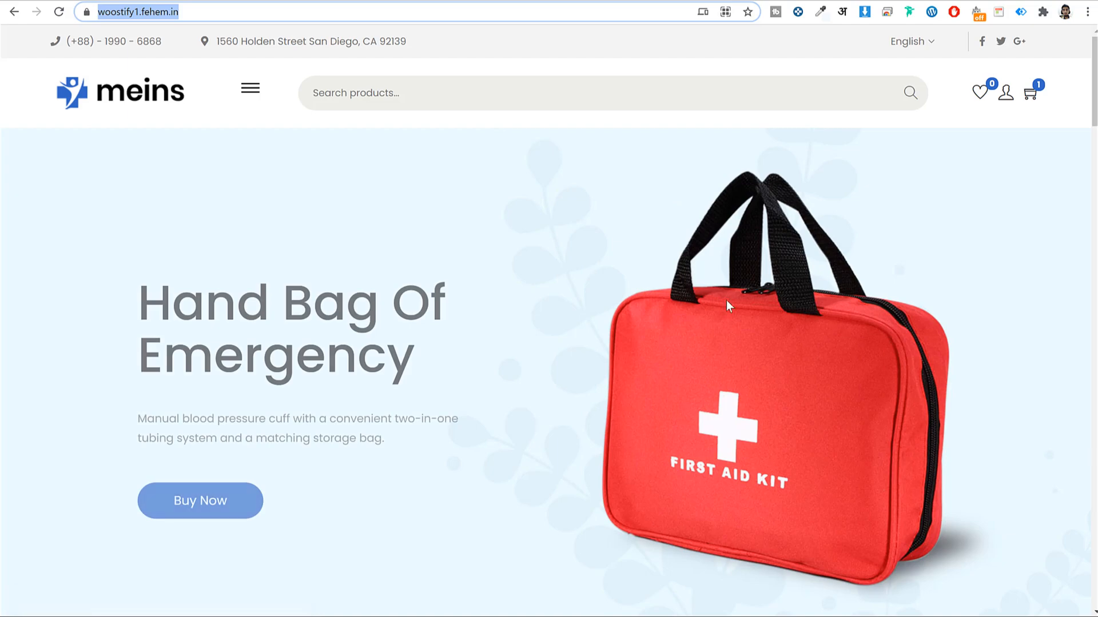
scroll(729, 308, "down", 20)
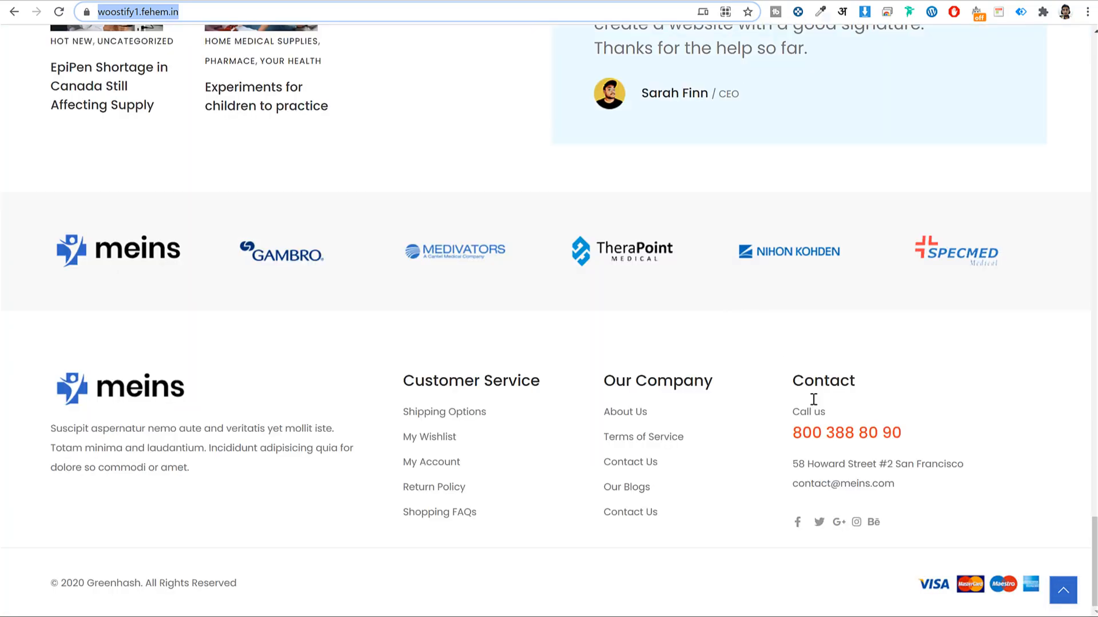
Close the Weekly SEO Tips popup on the woostify shop page
scroll(813, 399, "up", 20)
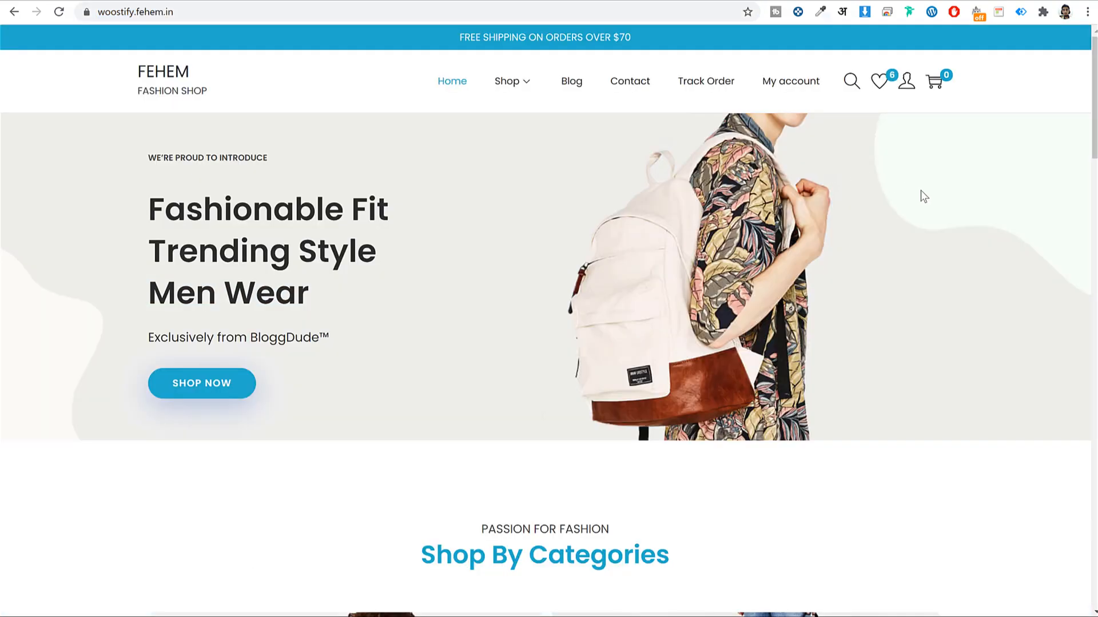
scroll(951, 225, "down", 10)
scroll(951, 225, "down", 10)
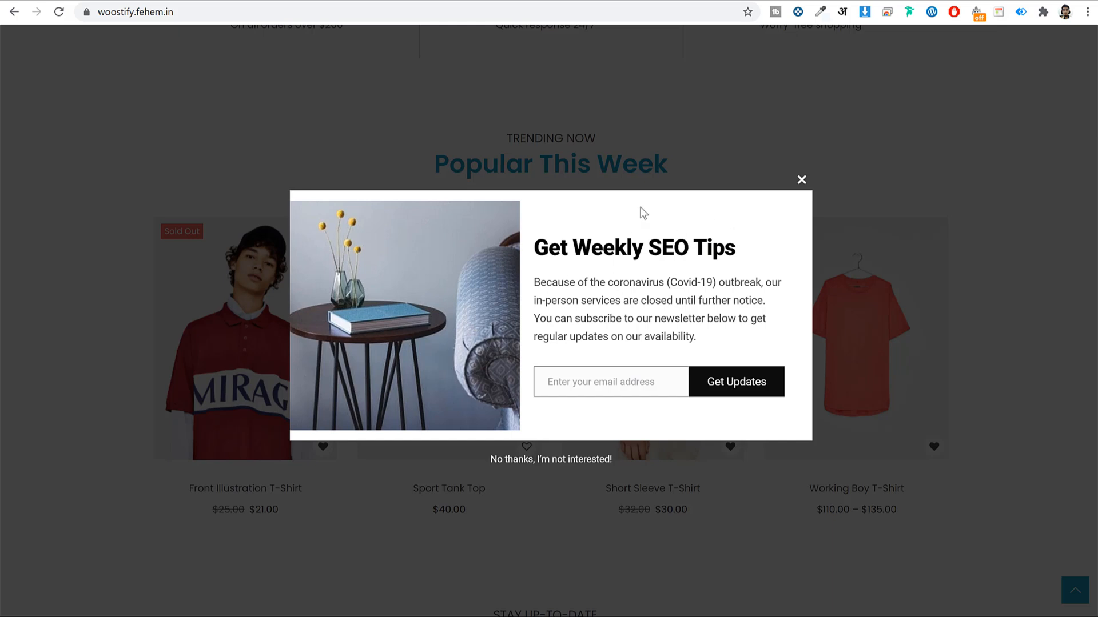
left_click(802, 180)
Dismiss the popup again and start typing an email into the footer Newsletter field
scroll(887, 321, "down", 6)
scroll(890, 327, "down", 4)
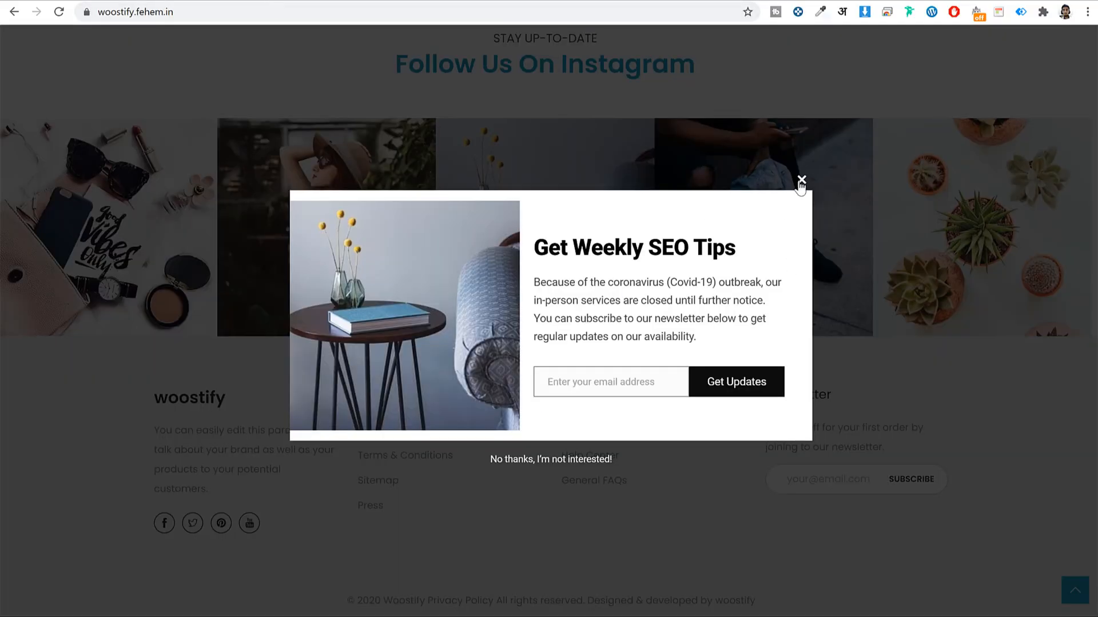
left_click(801, 179)
left_click(834, 479)
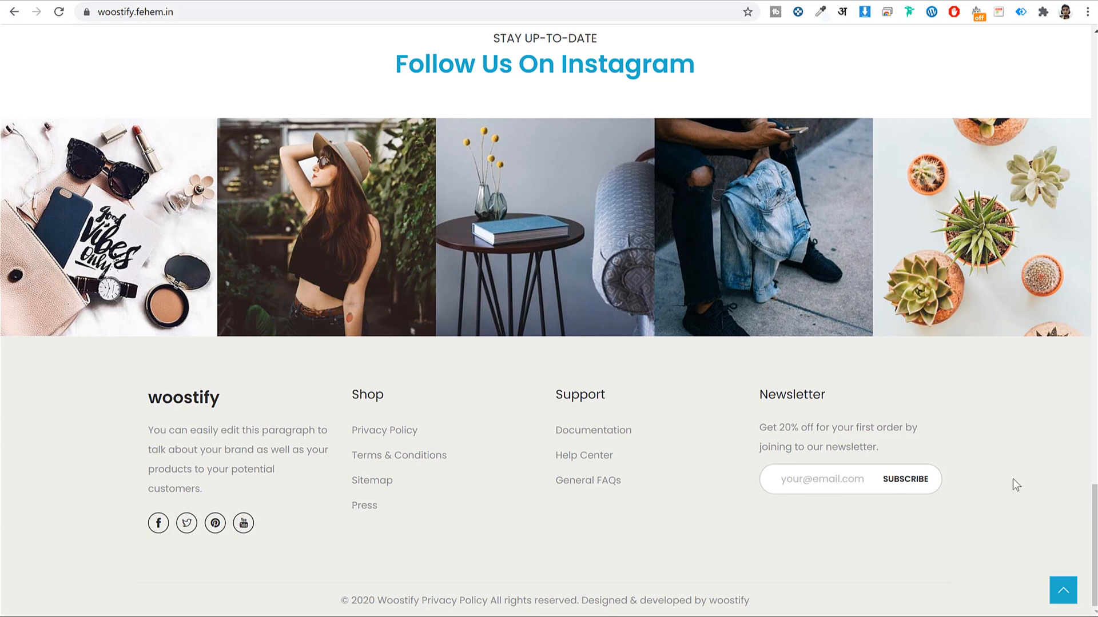
type("naunda")
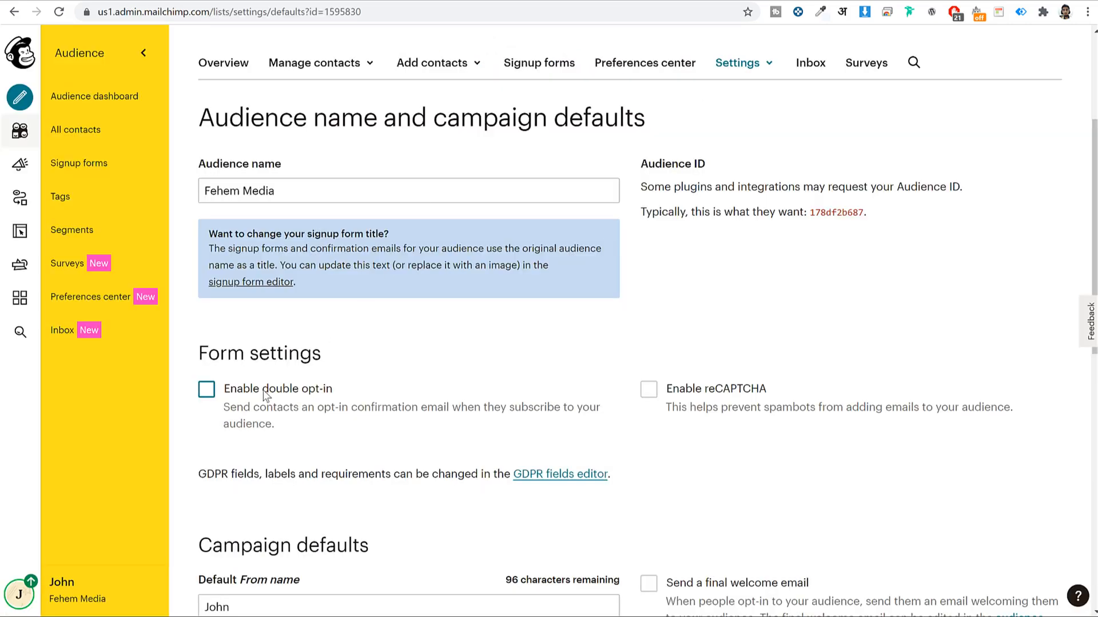
left_click(263, 390)
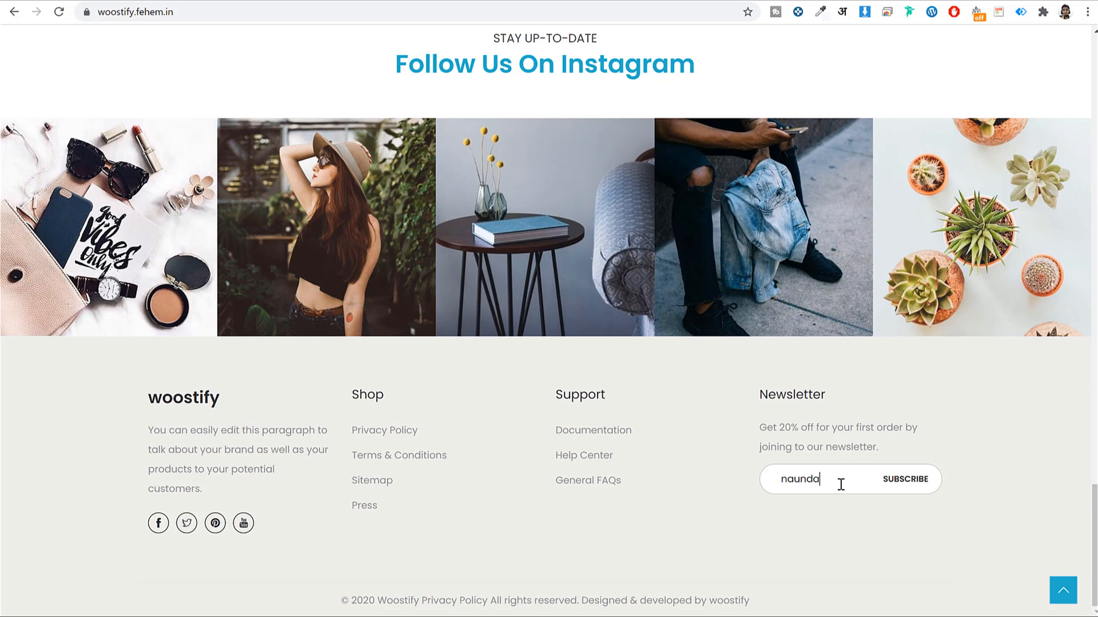
left_click_drag(838, 485, 778, 476)
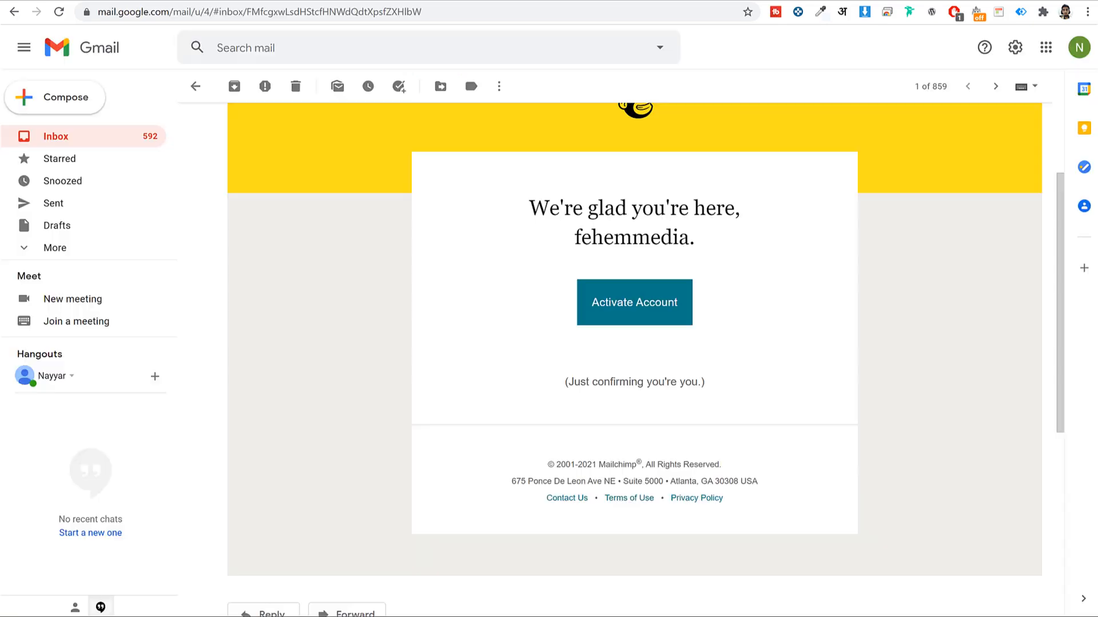
scroll(681, 235, "up", 3)
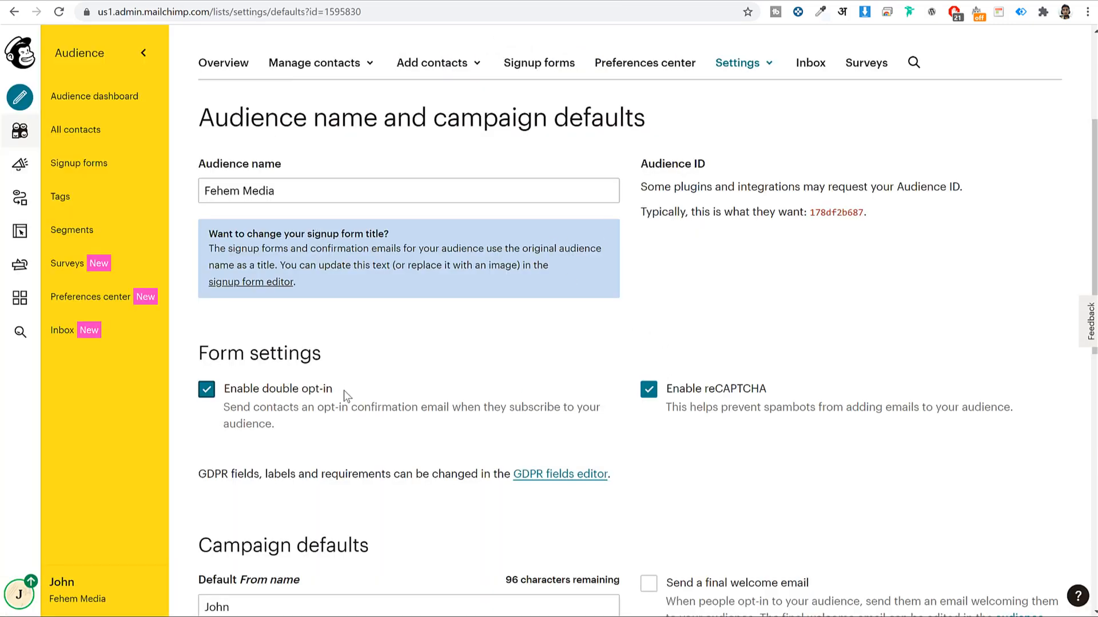
left_click(258, 399)
left_click(310, 398)
Check the default From email address under Campaign defaults before moving to Gmail
scroll(789, 429, "down", 7)
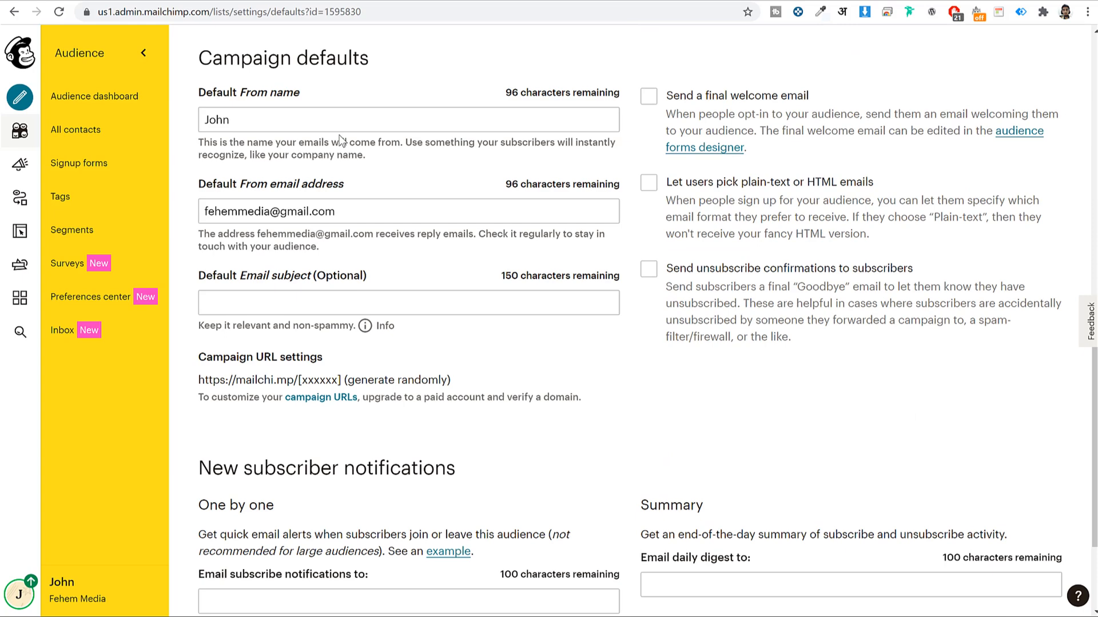
left_click(355, 215)
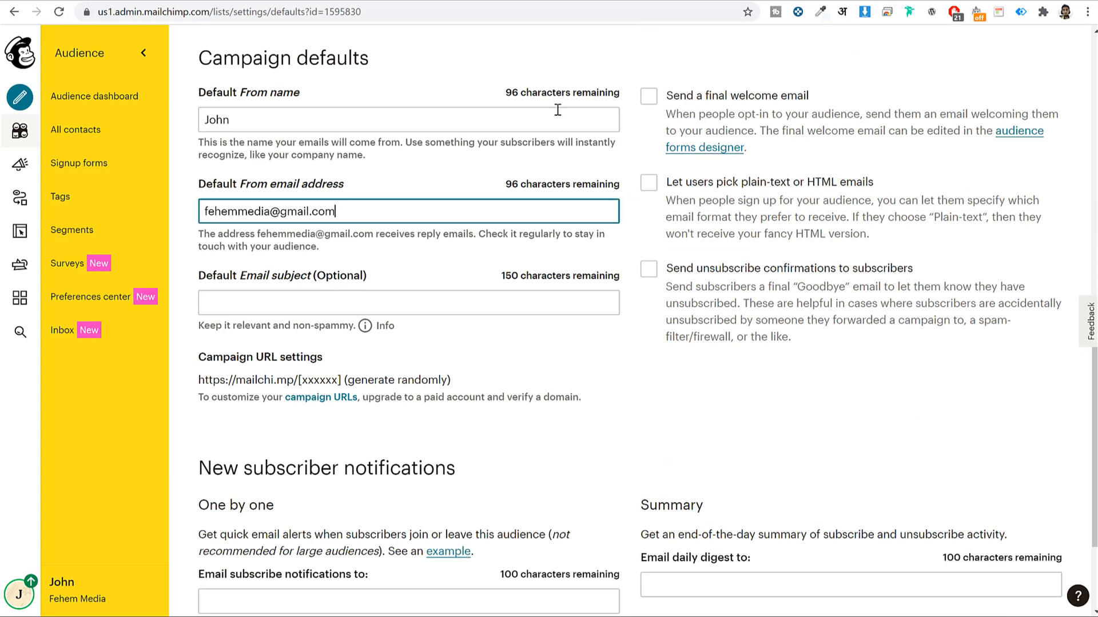
left_click(424, 4)
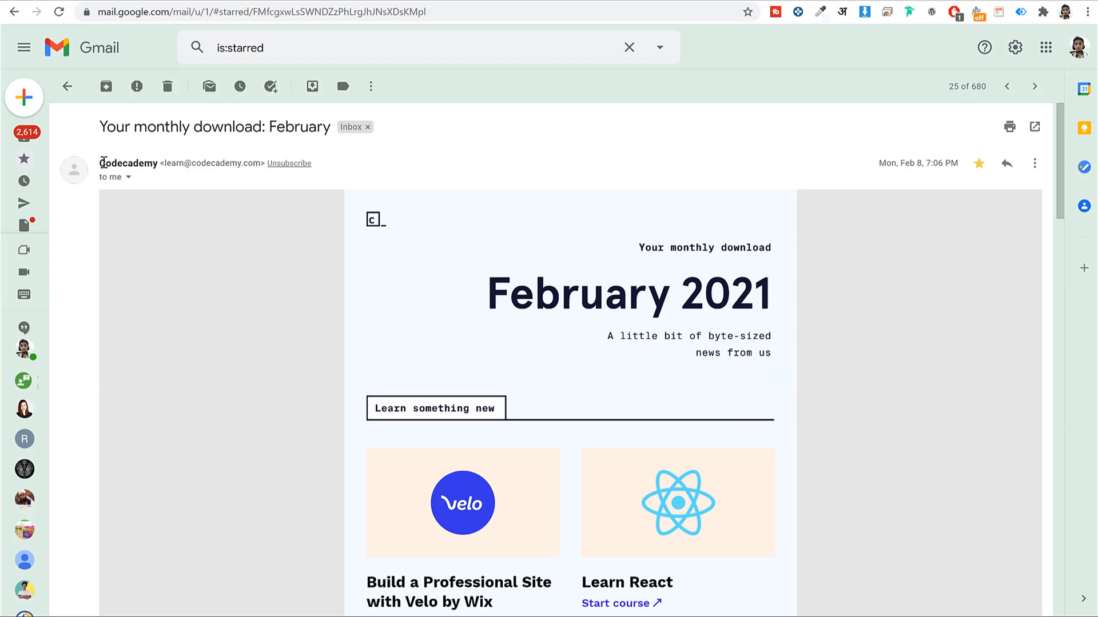
Select the Codecademy sender name and address in Gmail, then select Mailchimp's default From name
left_click_drag(104, 163, 158, 164)
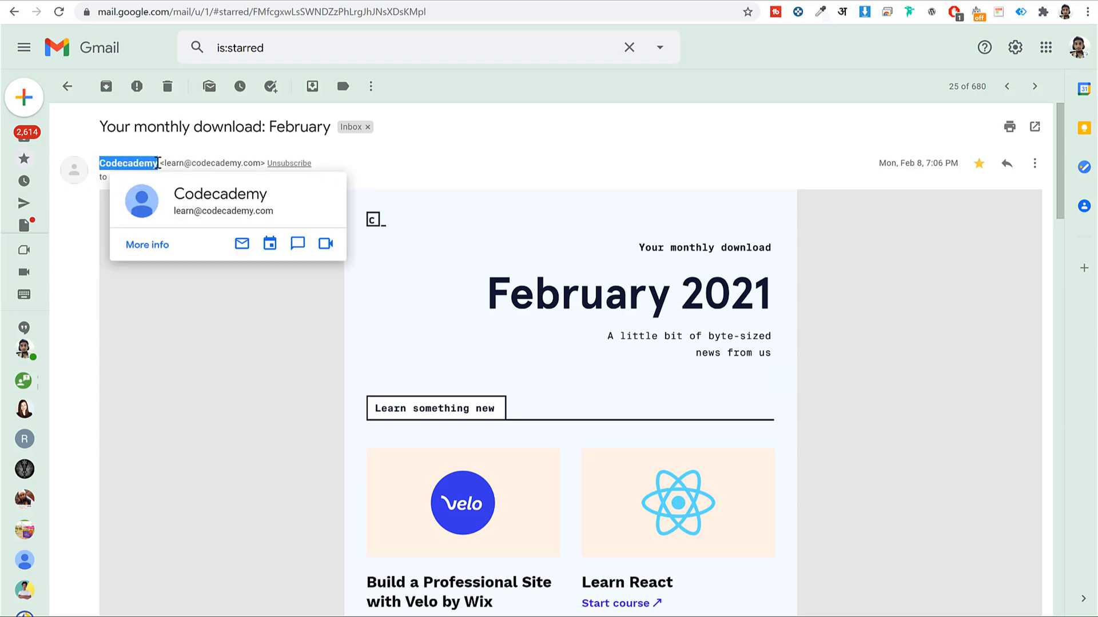
left_click(159, 164)
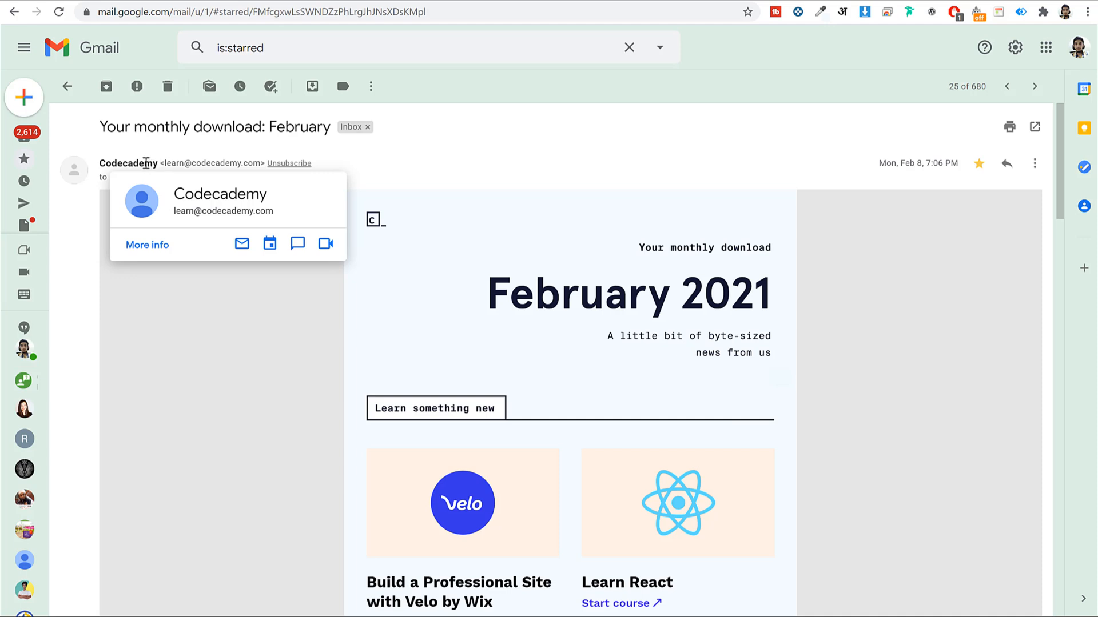
left_click_drag(162, 164, 262, 165)
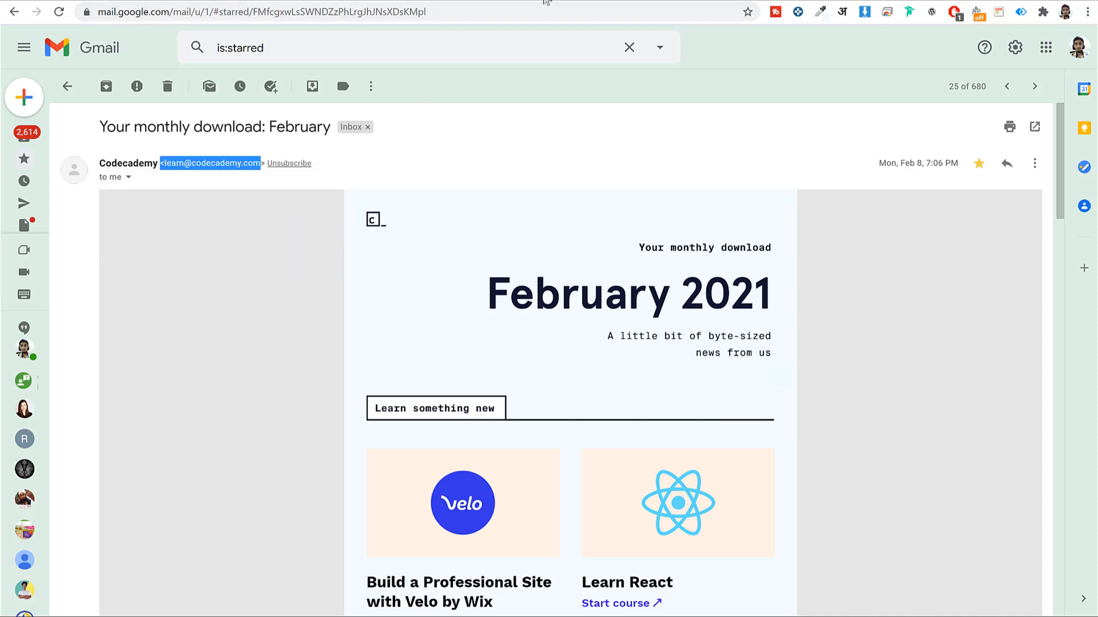
left_click(546, 2)
left_click(267, 123)
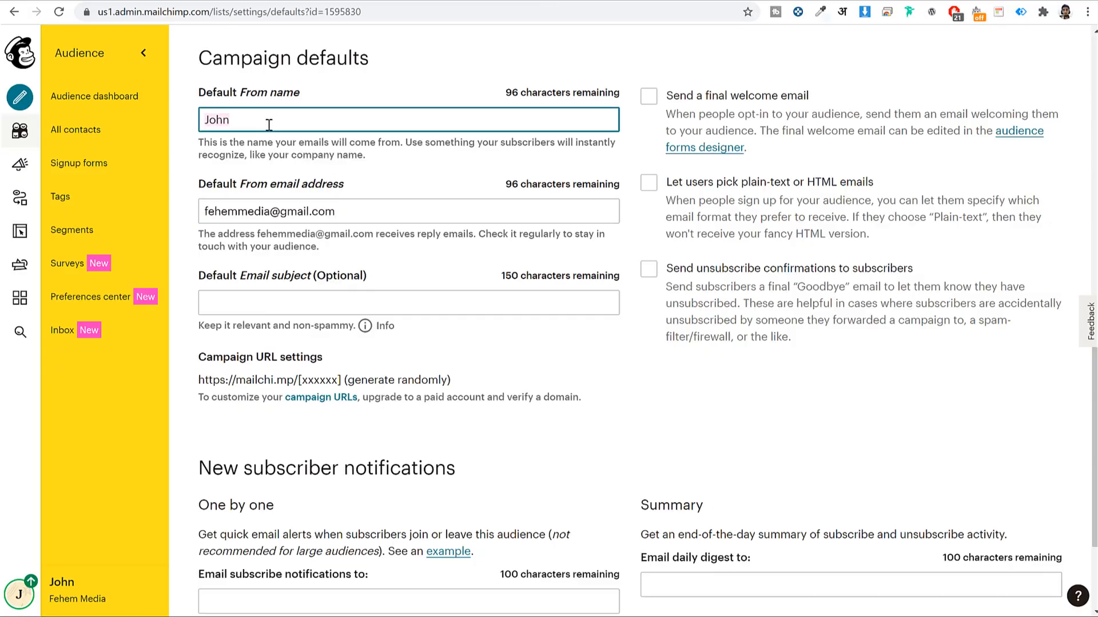
Enter BloggDude as the default From name and select the From address's local part
type("BloggDude")
left_click(369, 212)
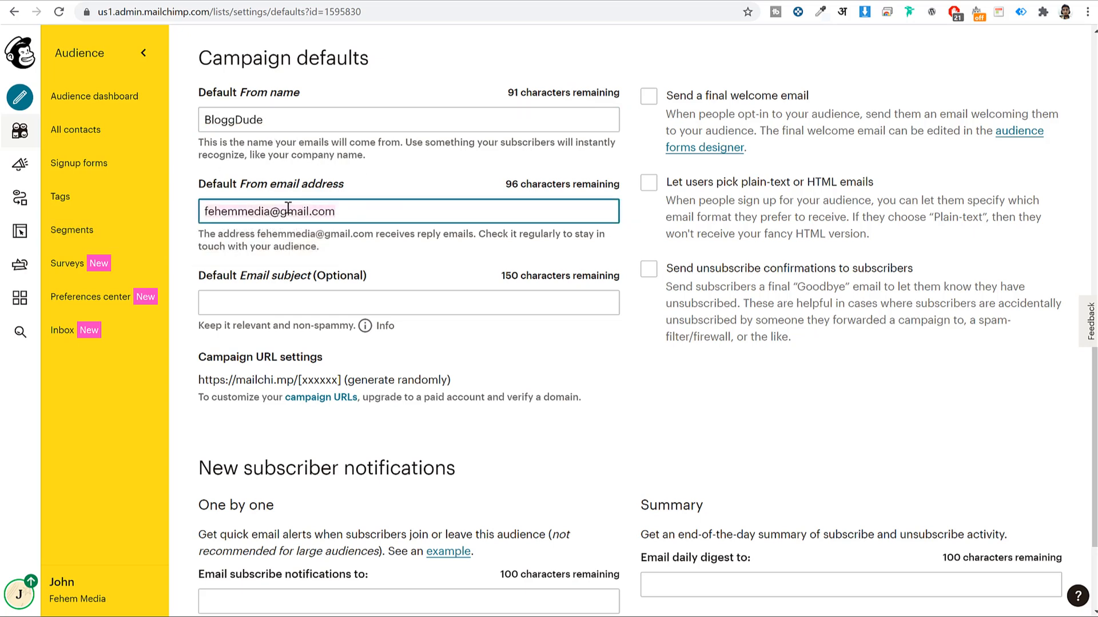
left_click_drag(270, 212, 200, 211)
key("alt+Tab")
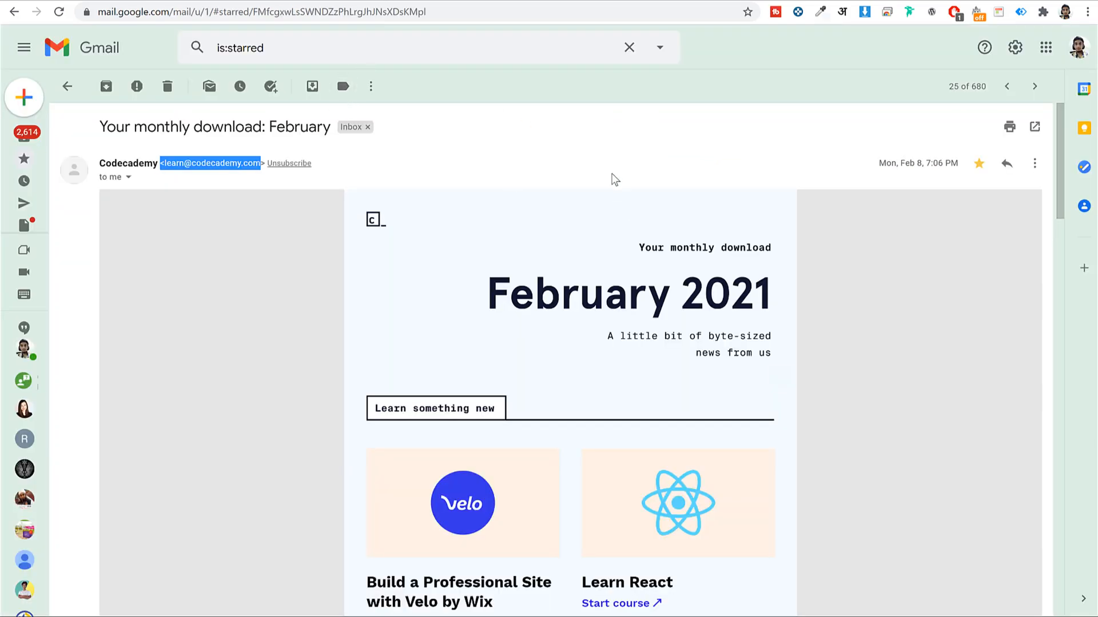
left_click(589, 143)
left_click_drag(166, 163, 260, 171)
left_click(260, 175)
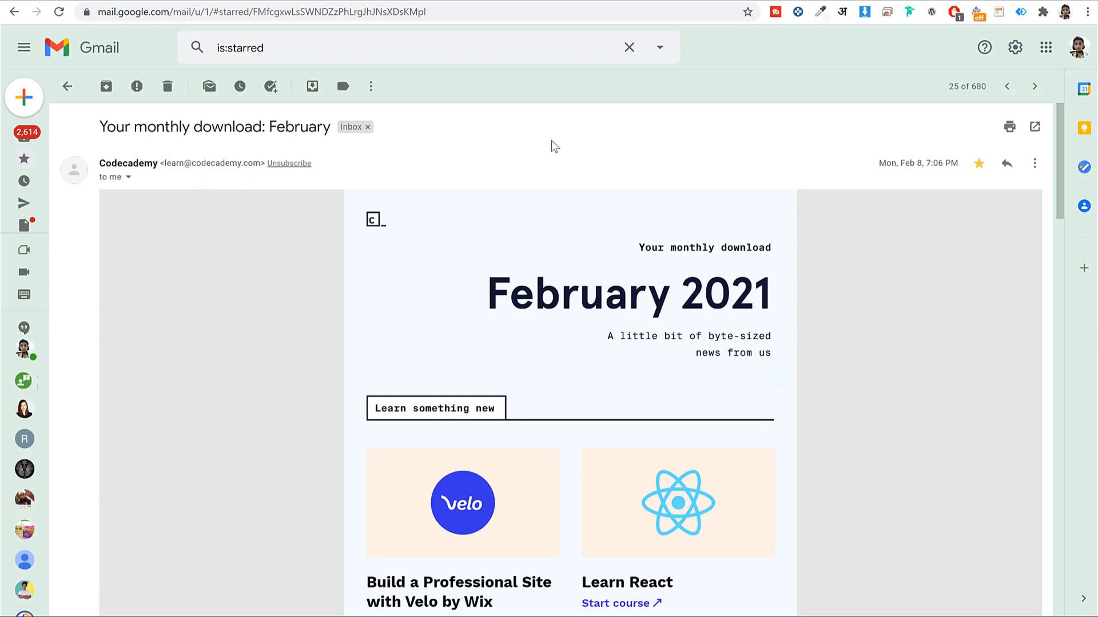
left_click(706, 2)
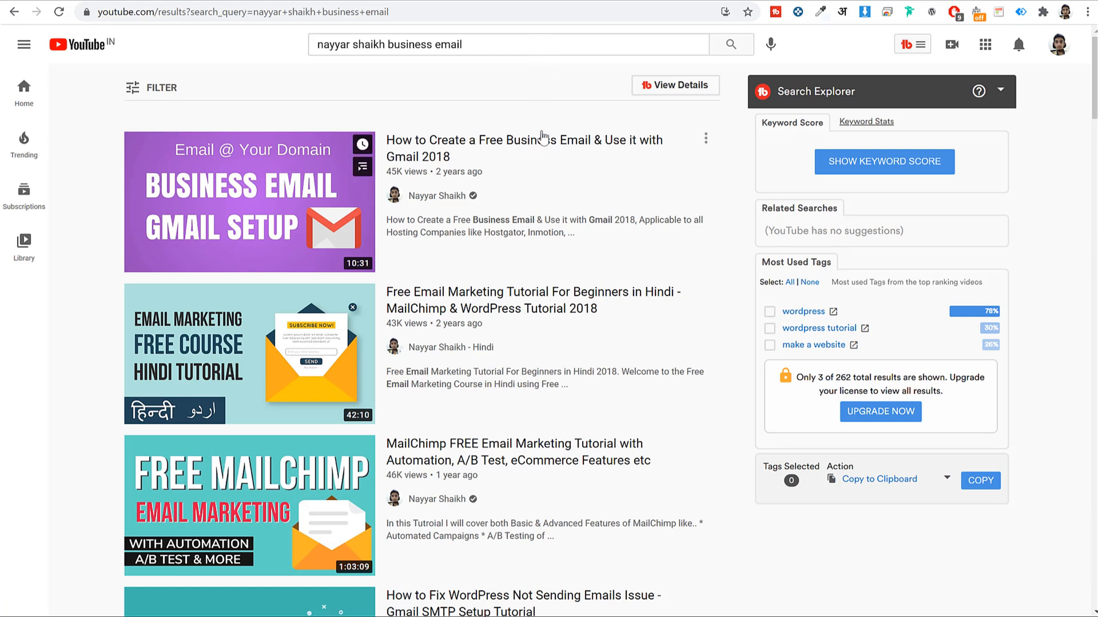
Look over the YouTube business email tutorial results, focusing on the first video
mouse_move(527, 148)
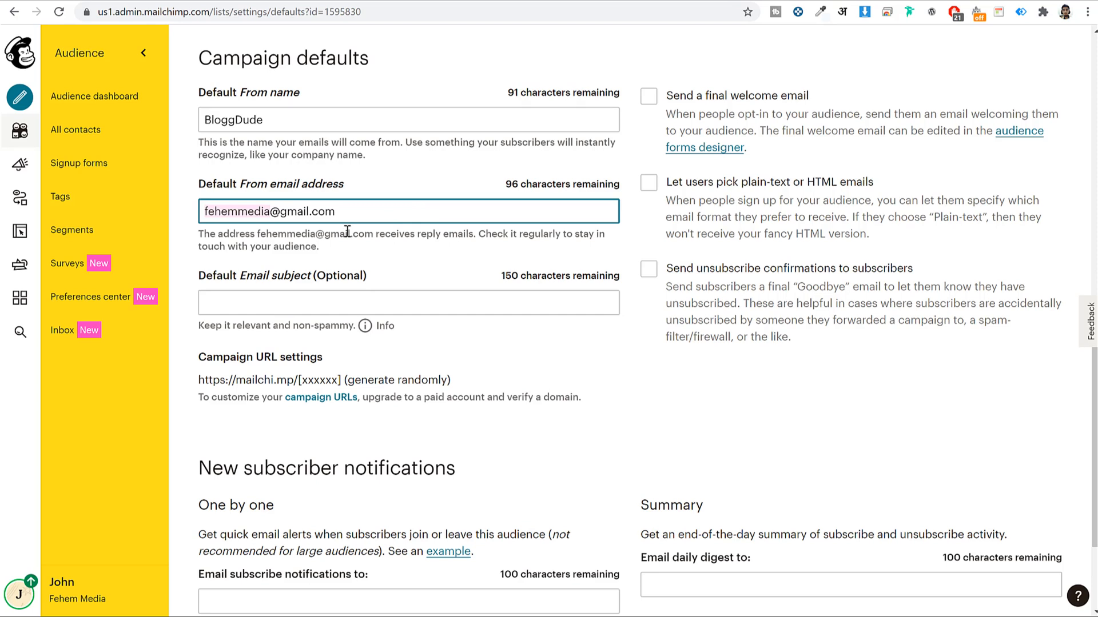
Enter 'Weekly SEO Tips' in the Default Email subject field and scroll down the defaults
left_click(581, 369)
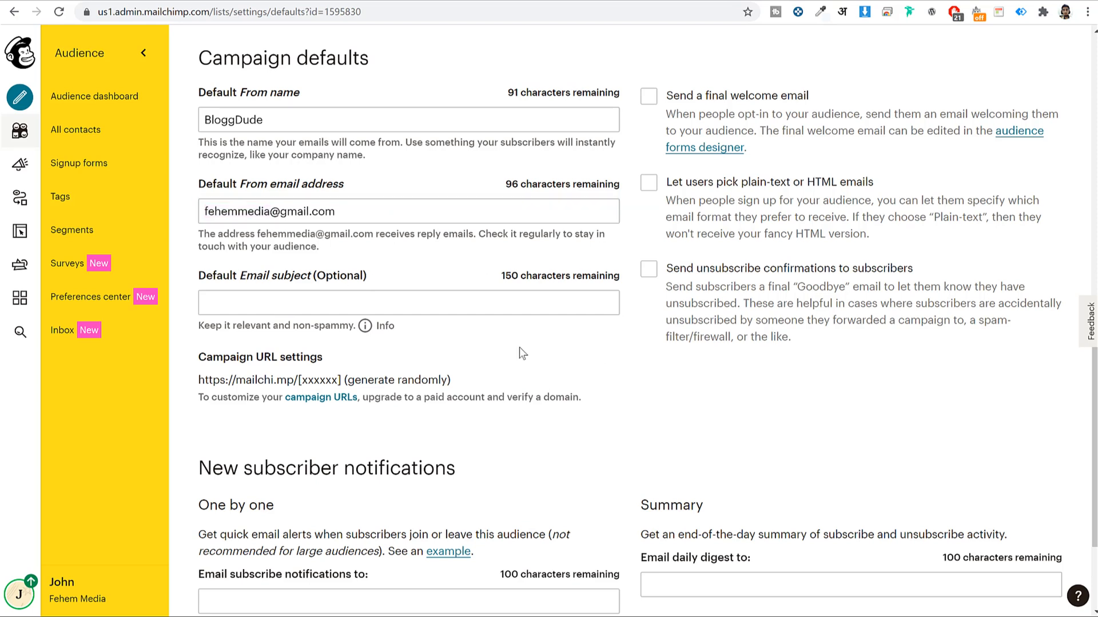
left_click(340, 305)
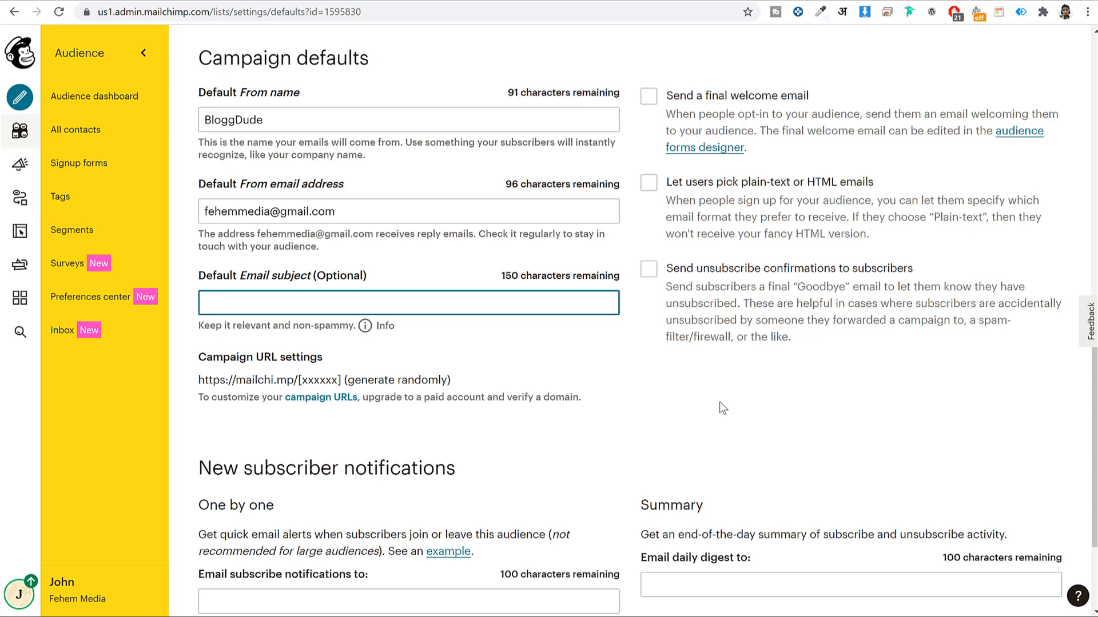
type("Weekly SEO Tips")
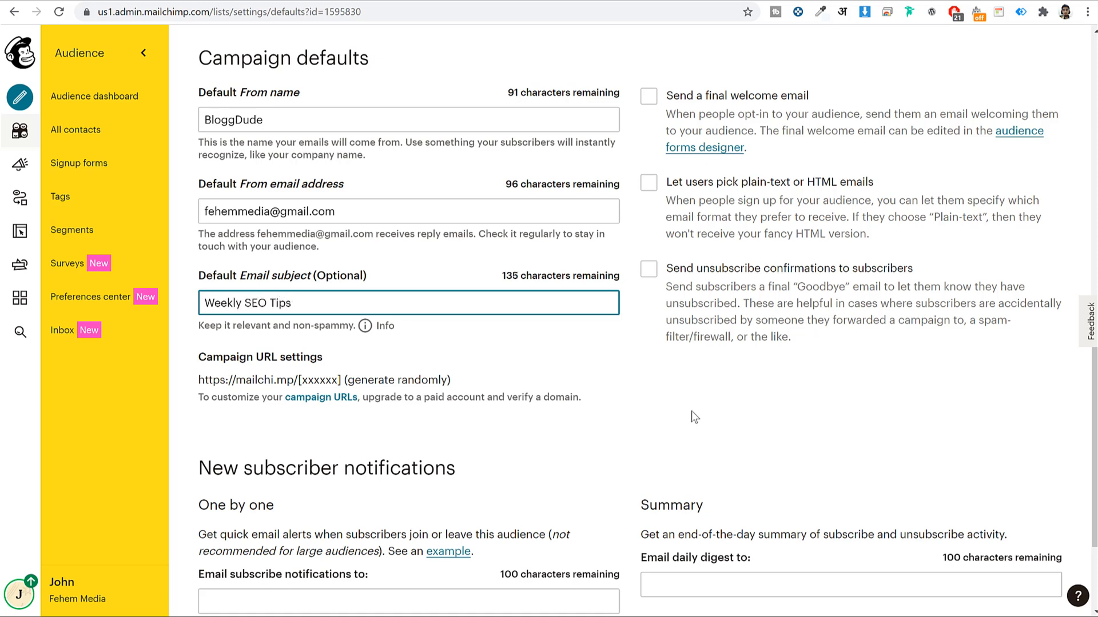
left_click(783, 414)
scroll(840, 405, "down", 1)
scroll(840, 406, "down", 3)
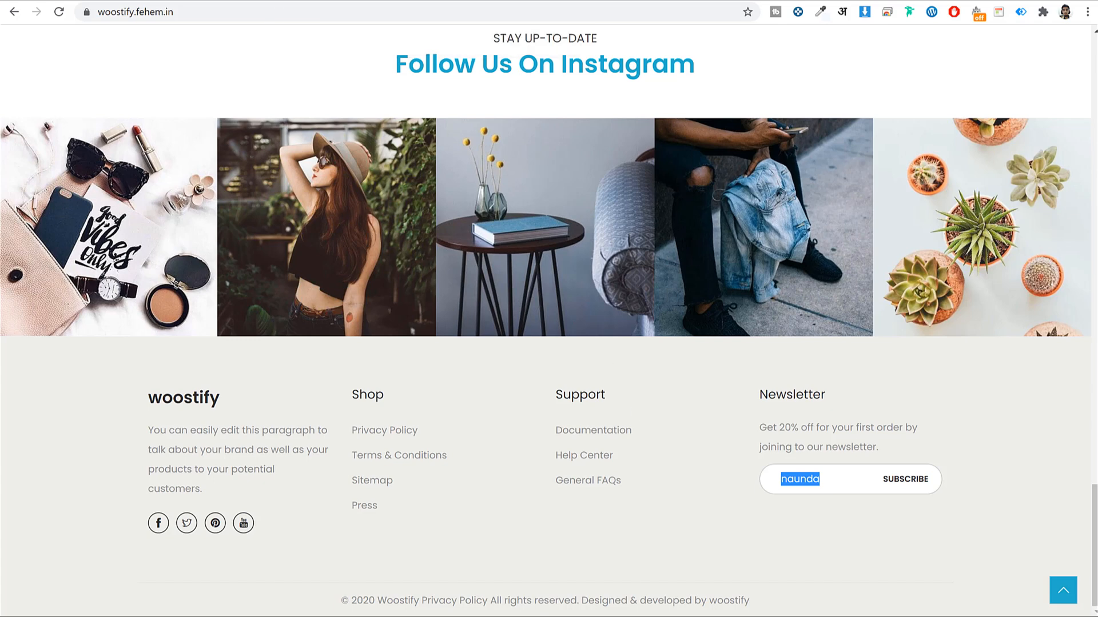
In Mailchimp's audience settings, leave the one-by-one subscribe notification address empty
left_click(479, 1)
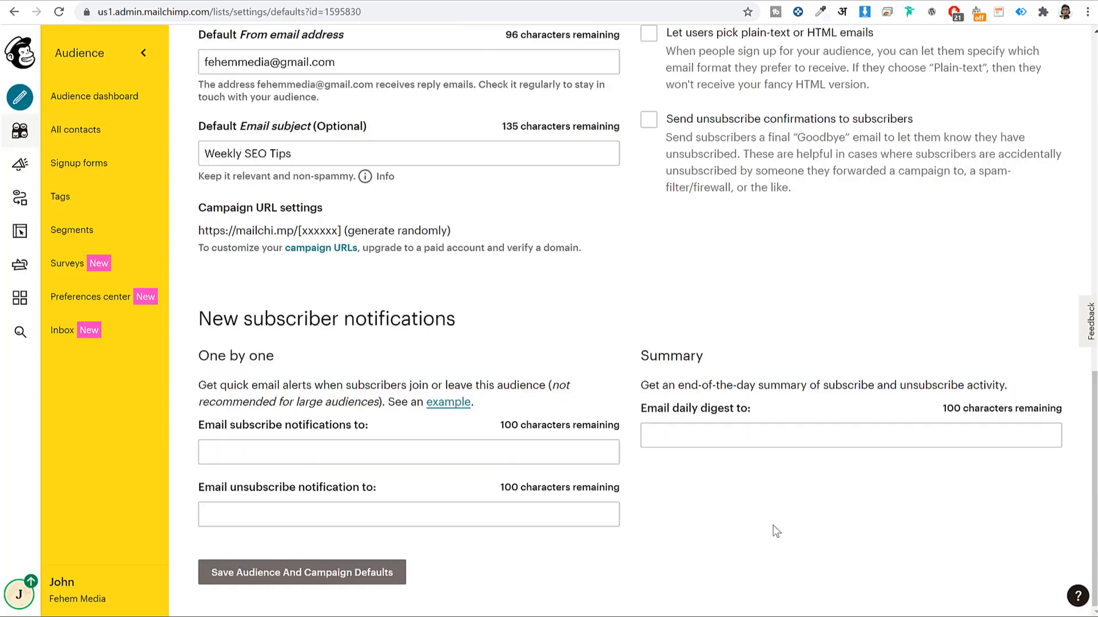
left_click(699, 436)
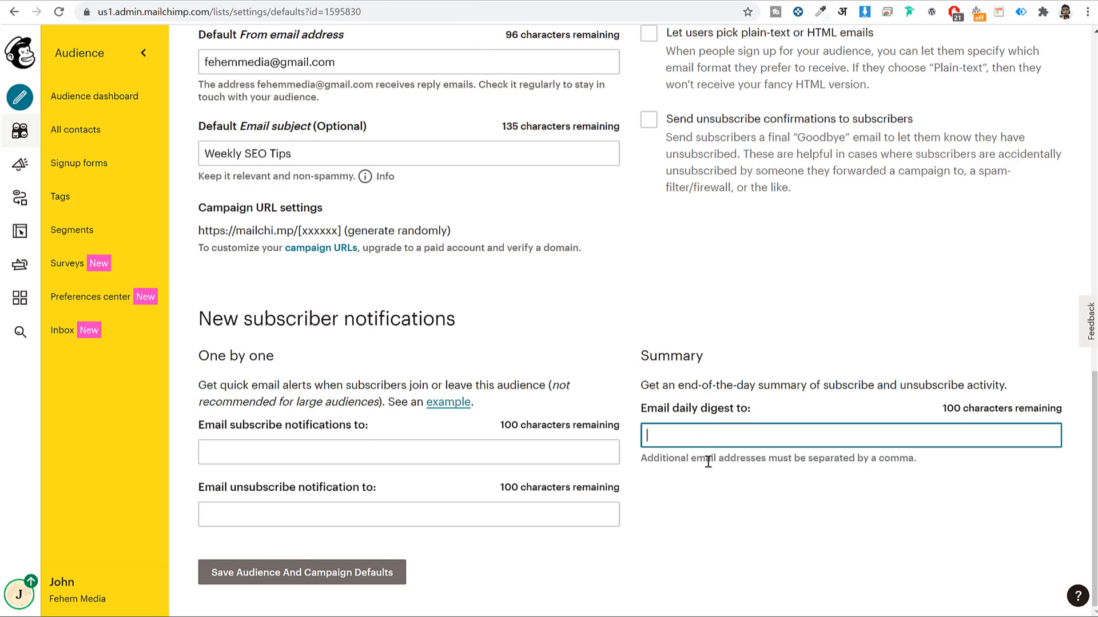
left_click(280, 430)
left_click(818, 516)
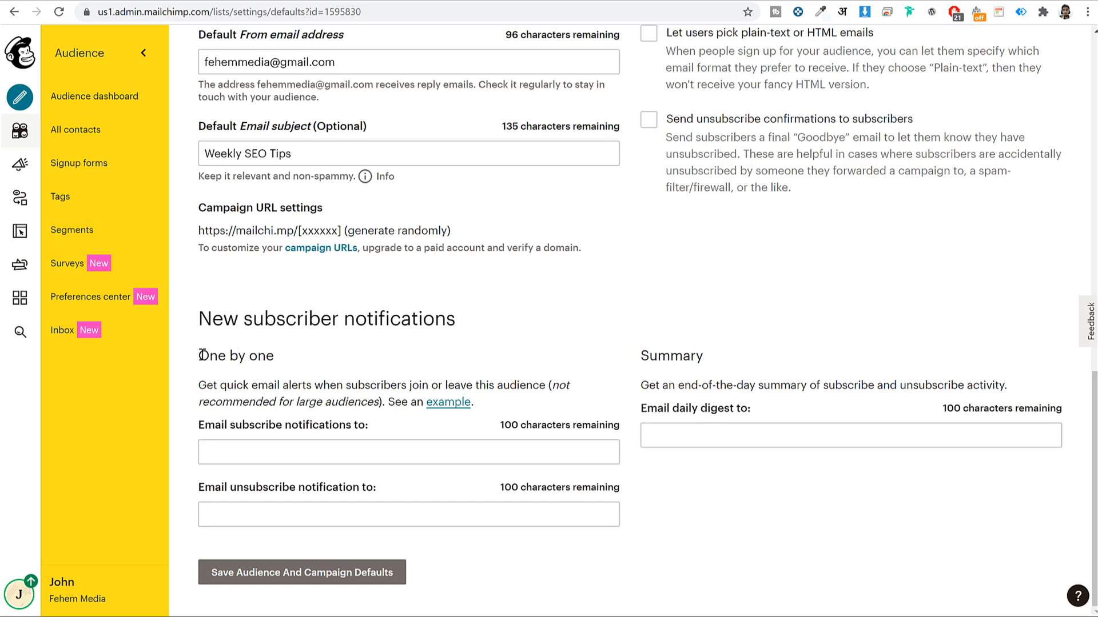
left_click(314, 448)
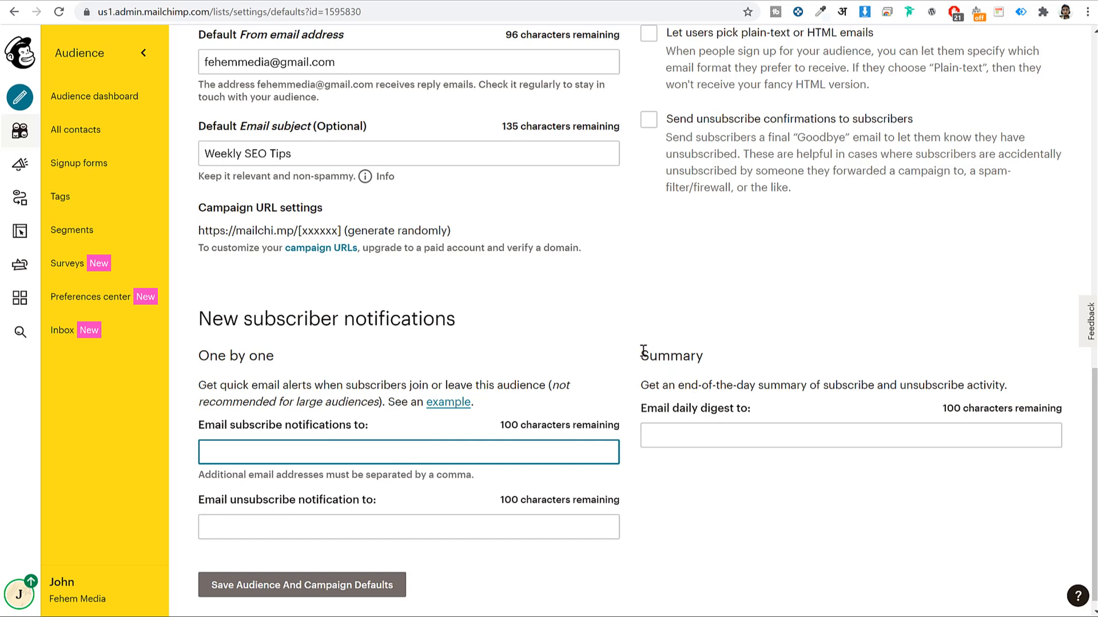
Leave the daily summary digest address empty and save the audience and campaign defaults
left_click_drag(641, 350, 737, 356)
left_click(704, 428)
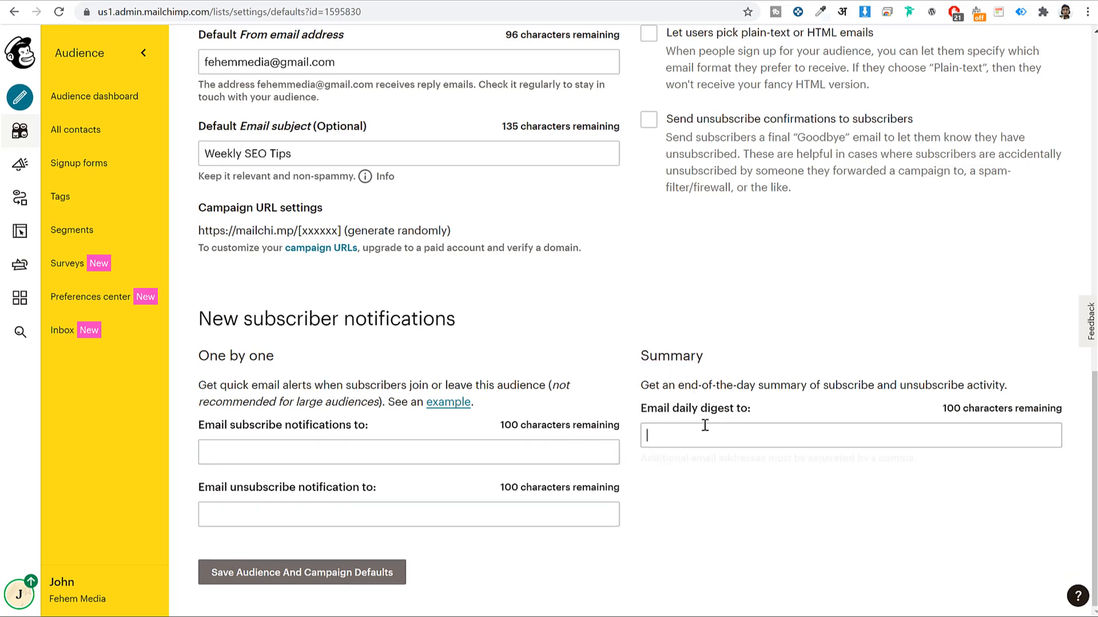
left_click(633, 404)
left_click(764, 435)
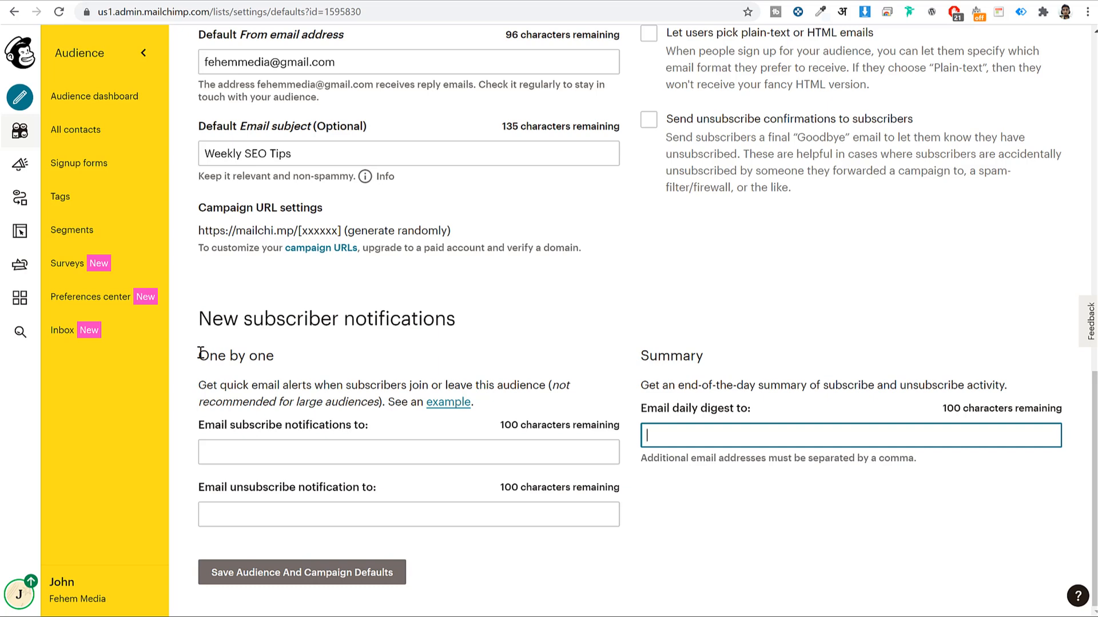
left_click_drag(200, 352, 334, 355)
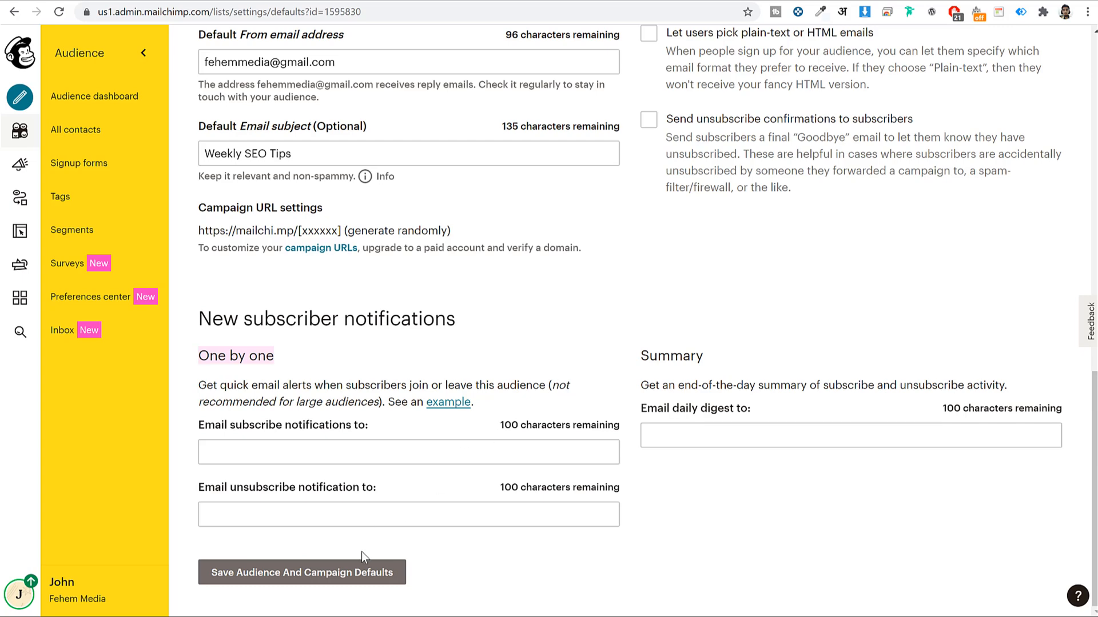
left_click(351, 574)
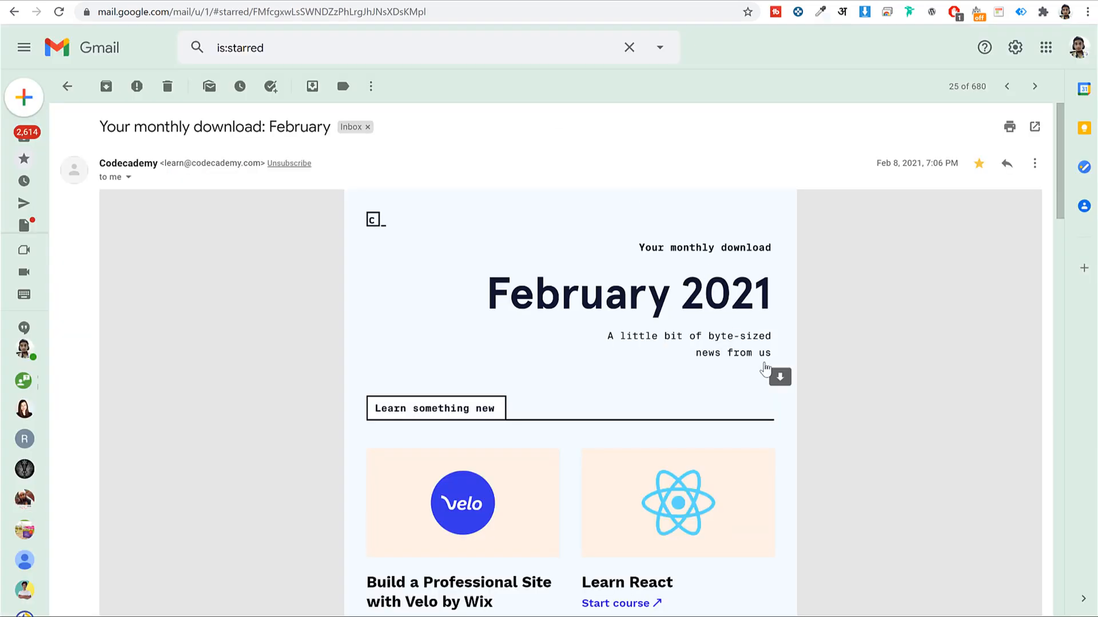
Scroll up and down through the Codecademy newsletter in Gmail
scroll(926, 335, "down", 15)
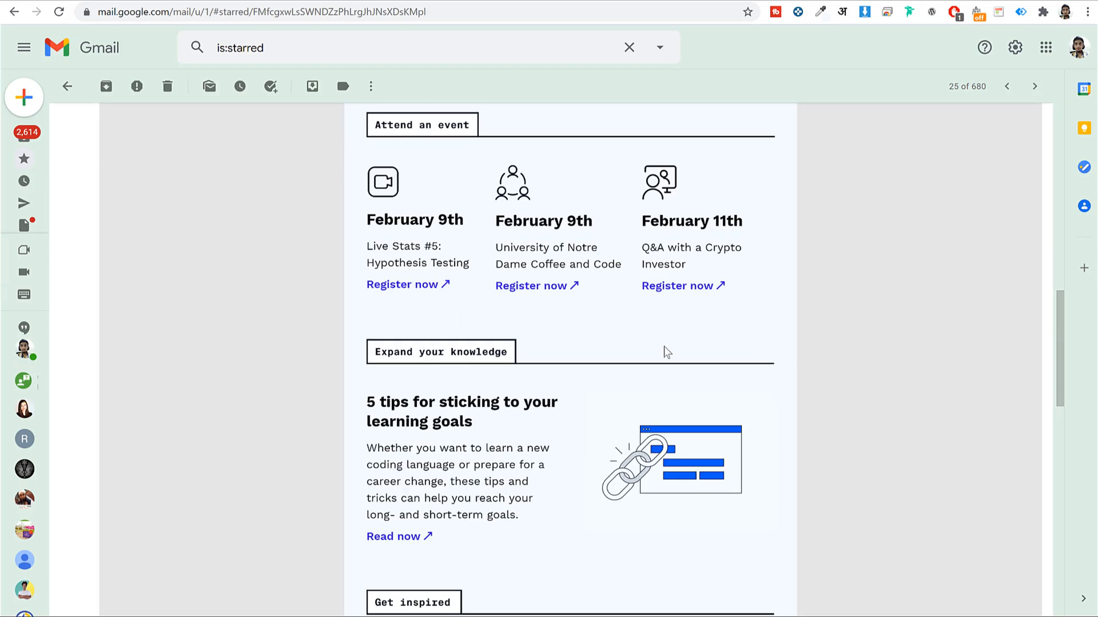
scroll(839, 387, "down", 5)
scroll(838, 387, "up", 7)
scroll(854, 401, "up", 10)
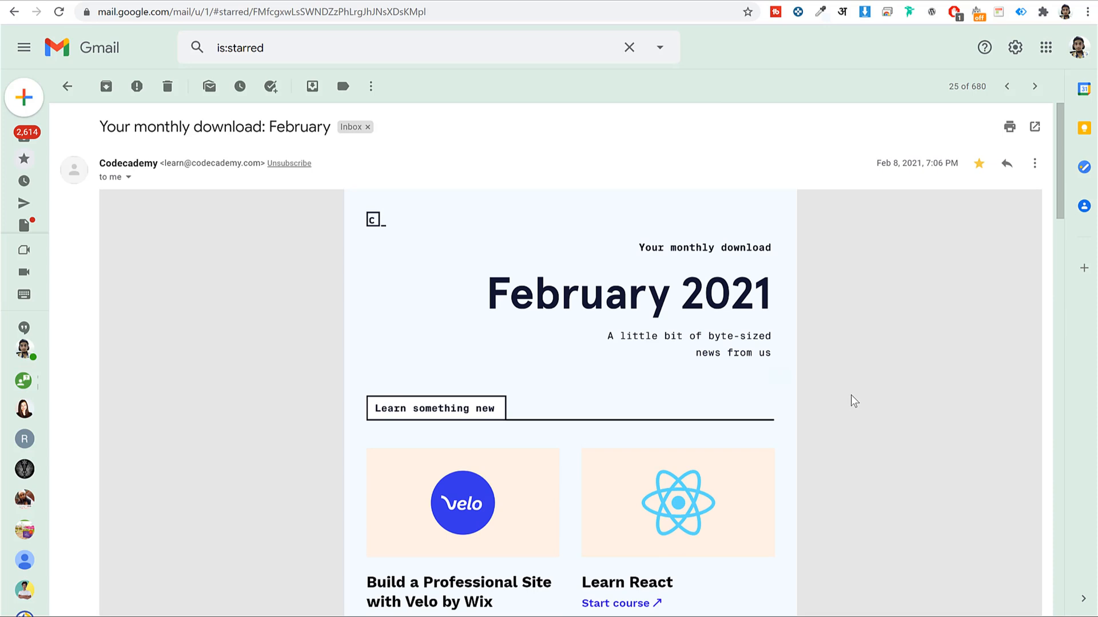
scroll(880, 324, "down", 7)
scroll(881, 326, "down", 20)
scroll(877, 330, "up", 20)
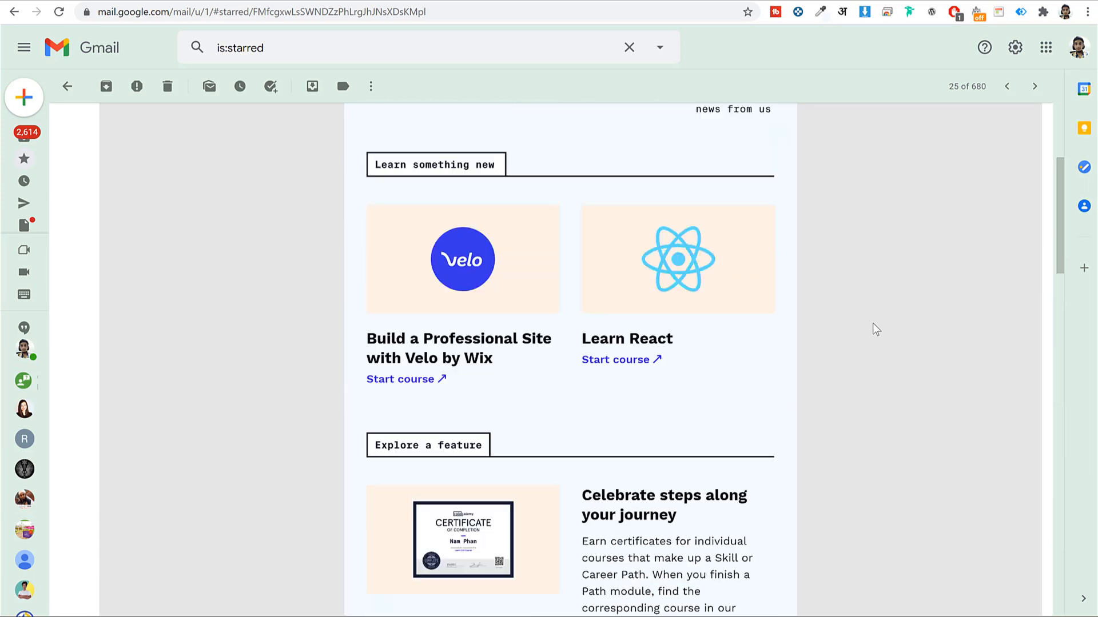
scroll(876, 330, "up", 5)
scroll(876, 330, "down", 7)
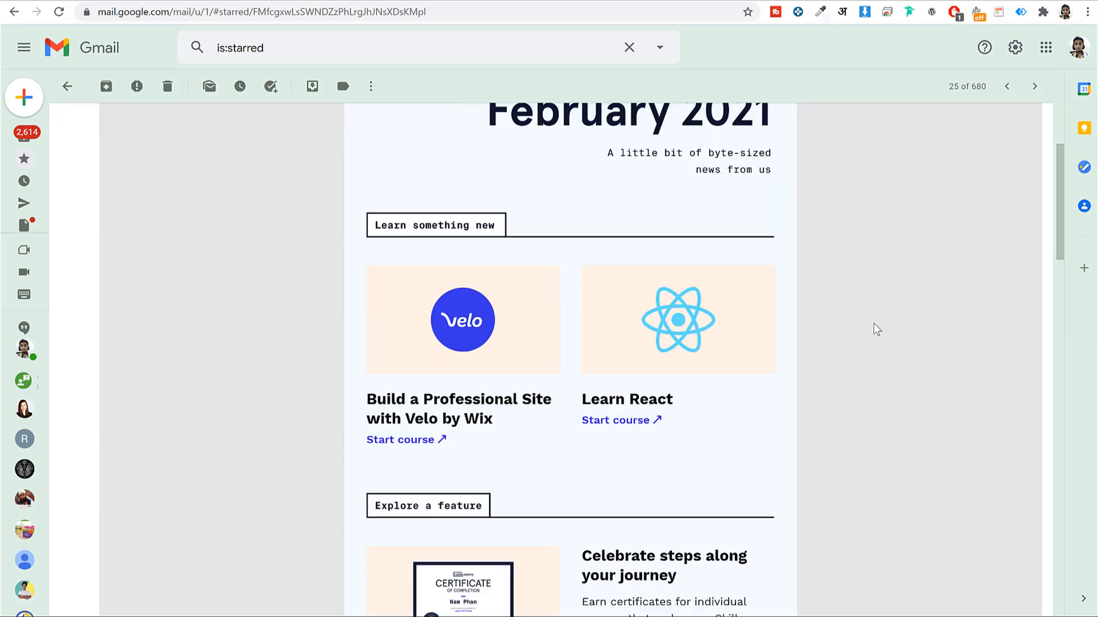
scroll(875, 325, "down", 14)
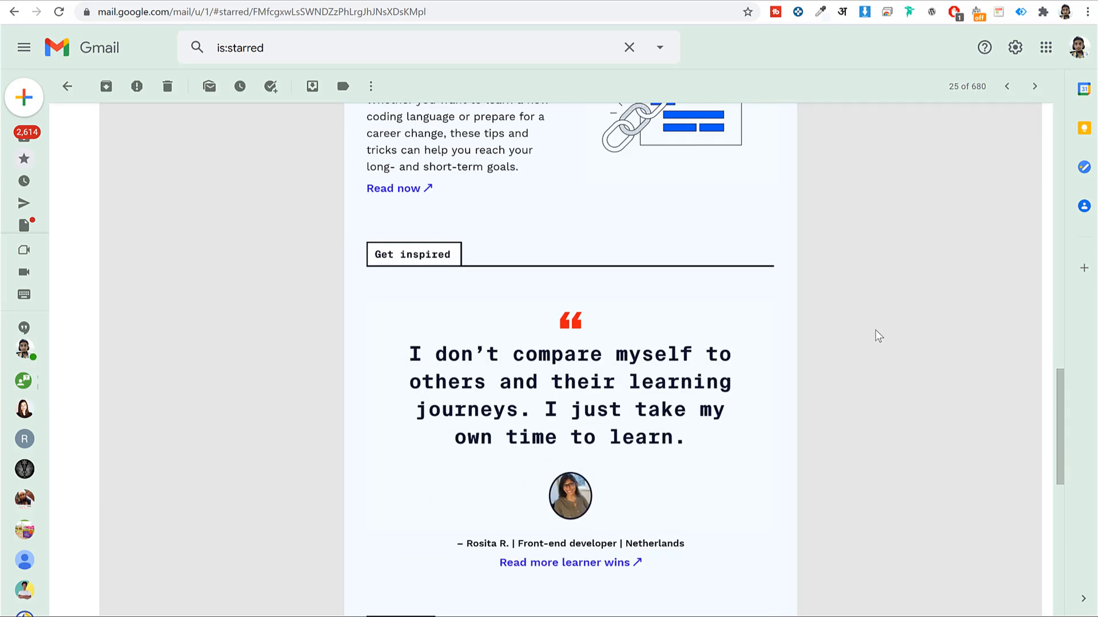
scroll(875, 330, "up", 15)
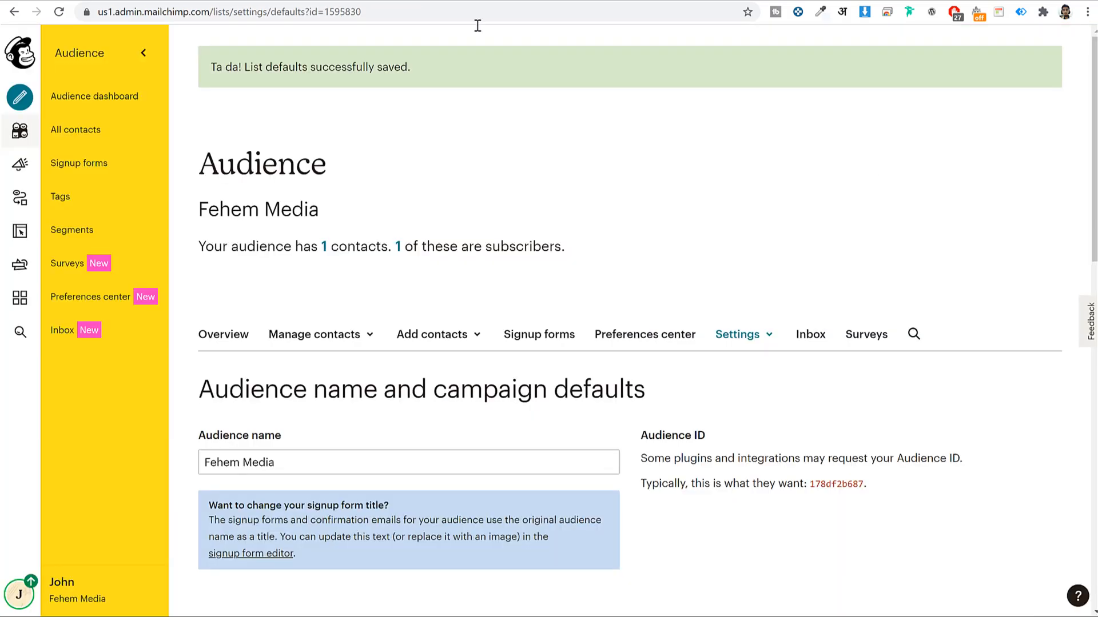
Cancel the new campaign chooser and go to the saved email templates page
left_click(20, 98)
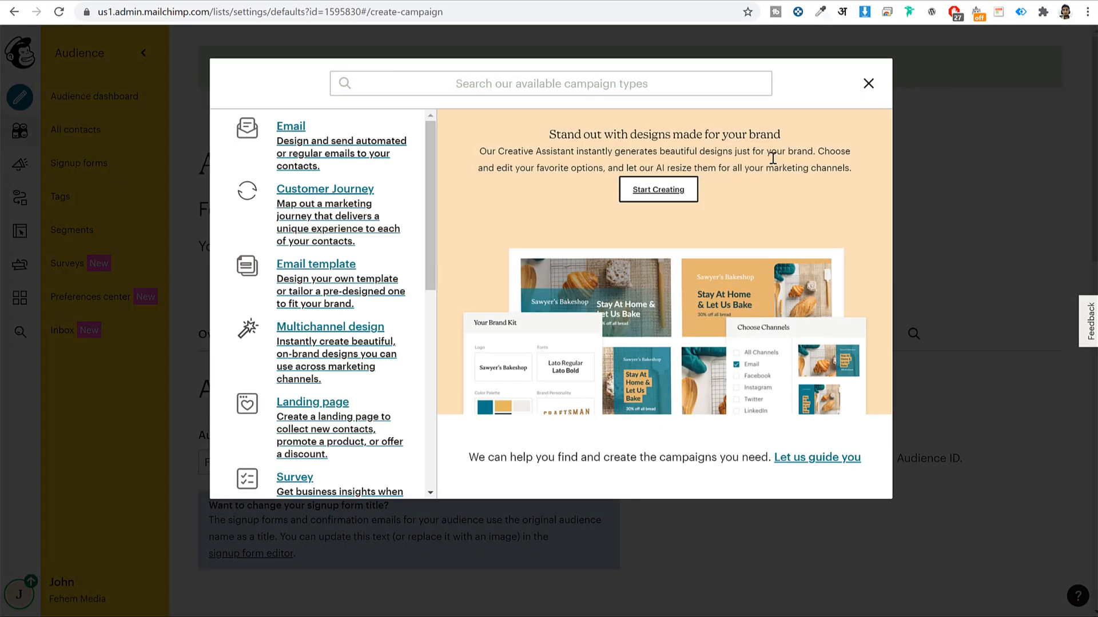
left_click(868, 85)
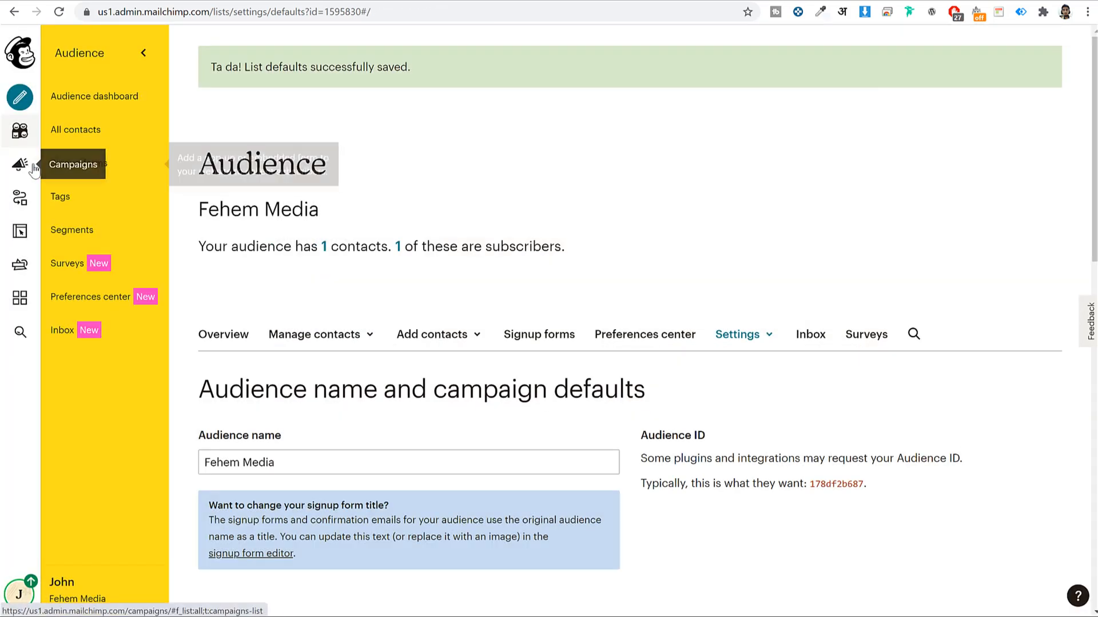
left_click(24, 167)
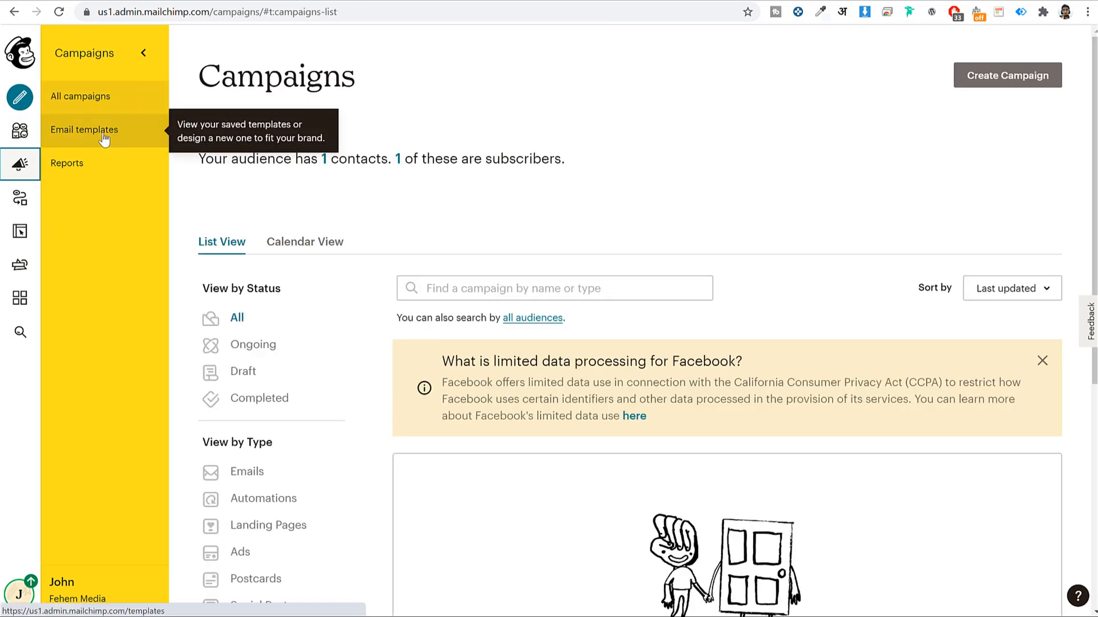
left_click(91, 141)
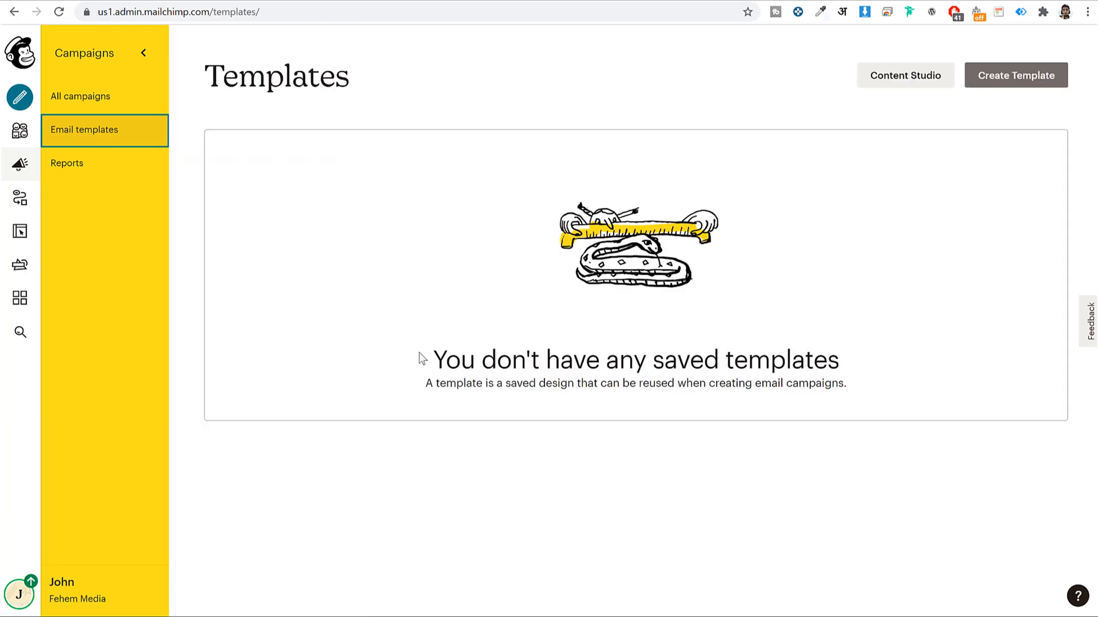
Confirm there are no saved templates yet and start creating a new template
triple_click(759, 370)
left_click(631, 302)
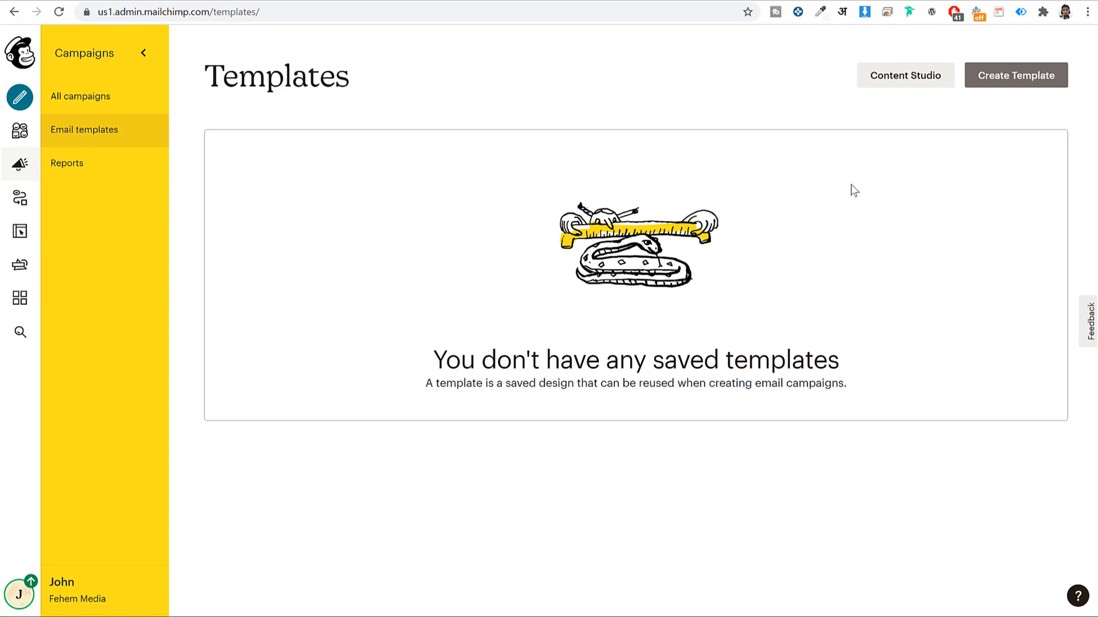
left_click(1020, 80)
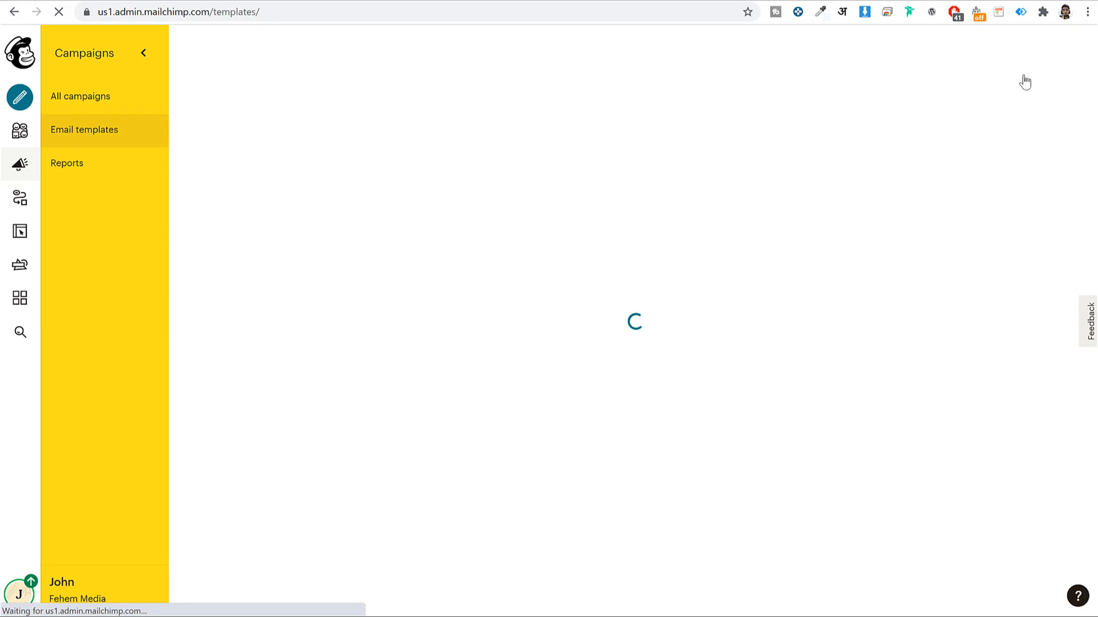
Browse the ready-made Themes gallery to compare it with the layouts
scroll(888, 234, "down", 7)
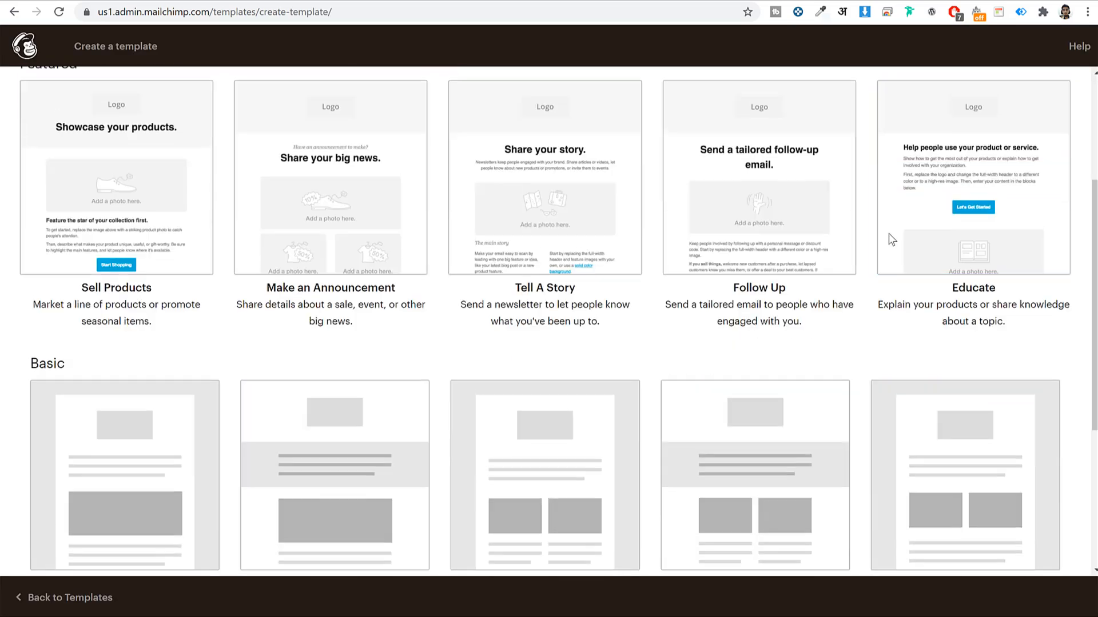
scroll(890, 241, "up", 7)
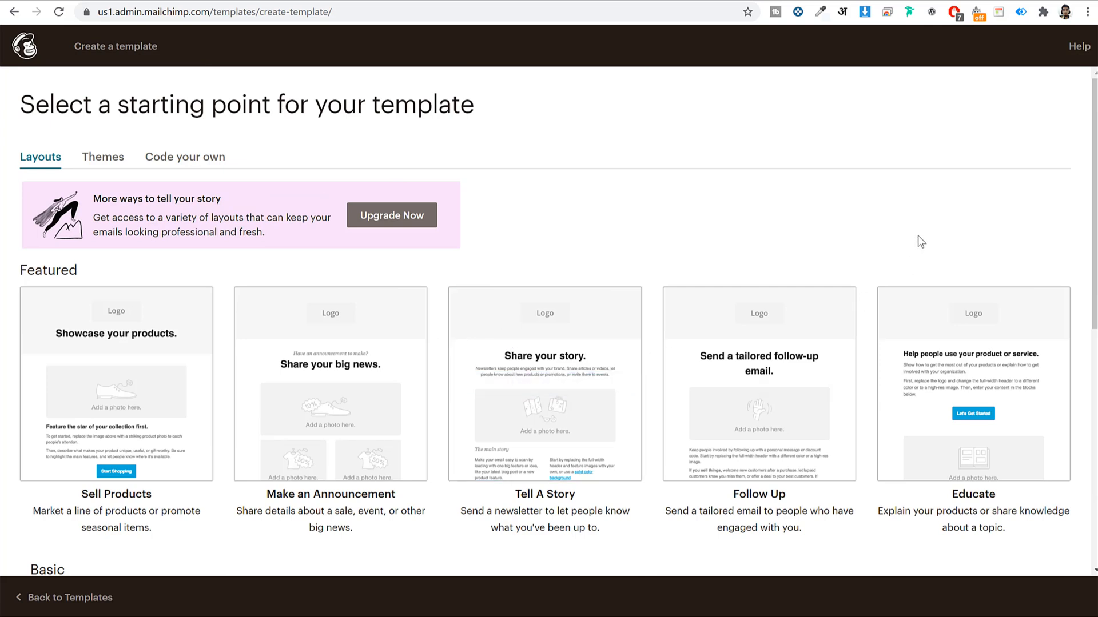
left_click(94, 156)
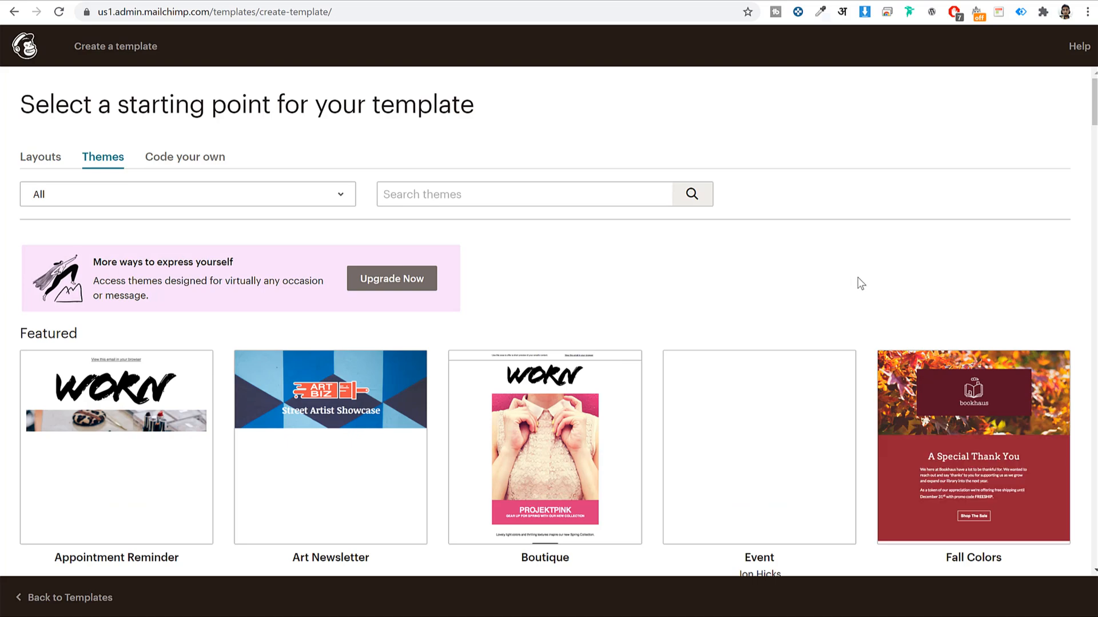
scroll(882, 289, "down", 4)
scroll(875, 292, "down", 4)
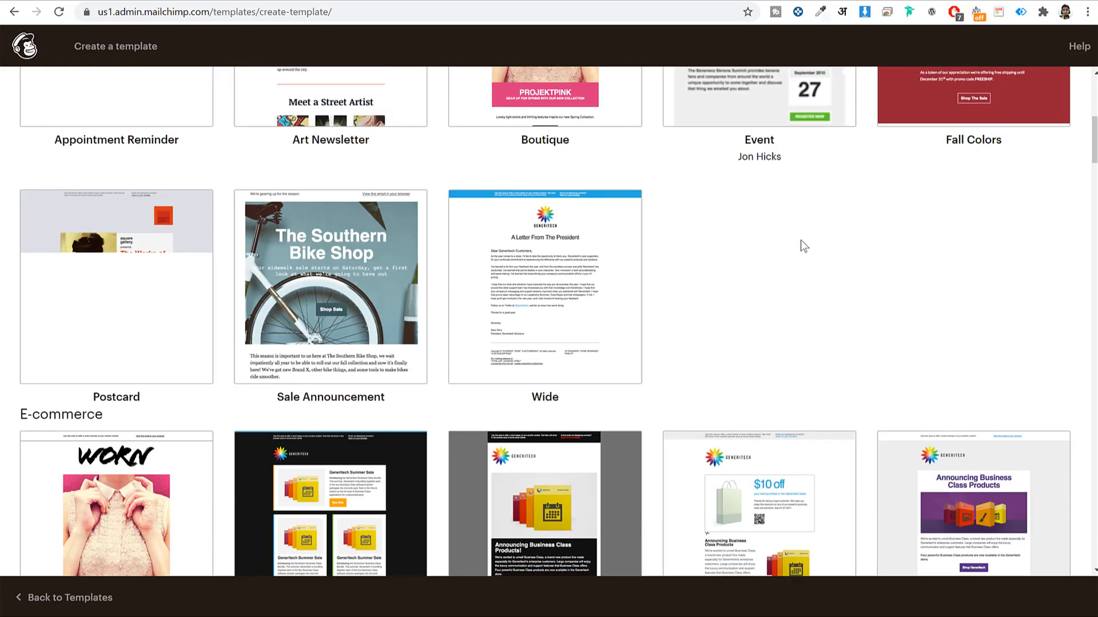
scroll(669, 390, "down", 11)
scroll(673, 389, "down", 5)
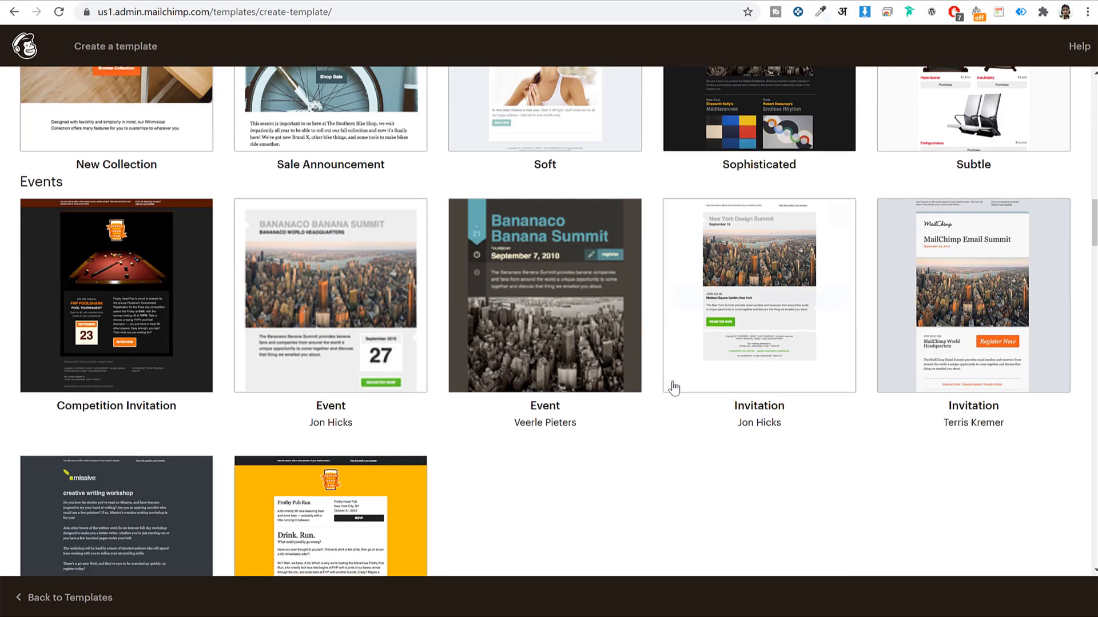
scroll(840, 464, "up", 11)
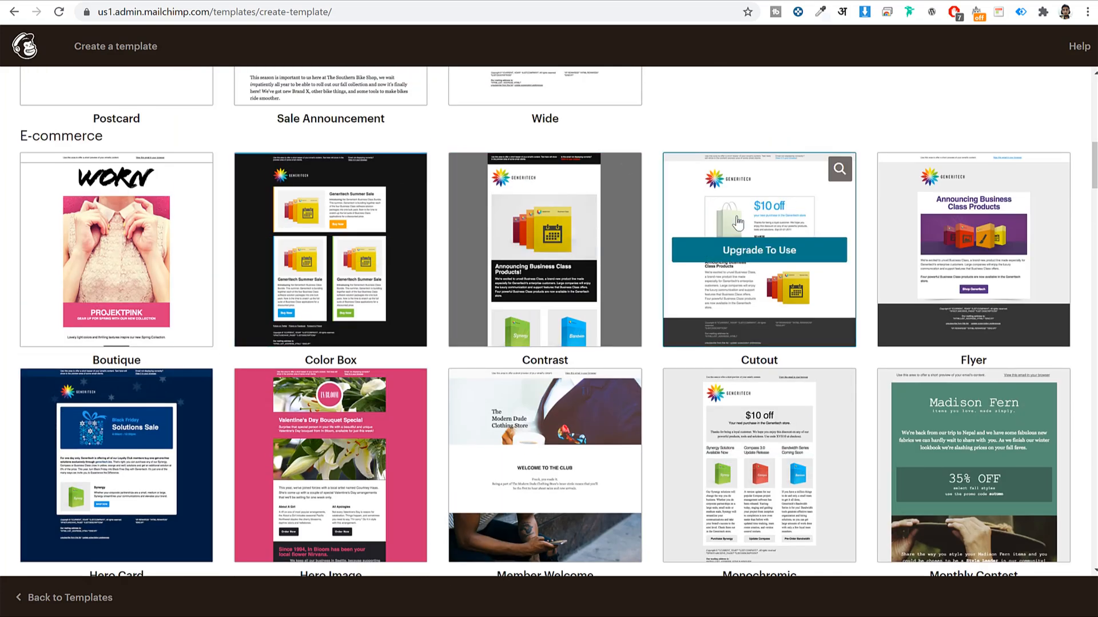
scroll(729, 218, "up", 11)
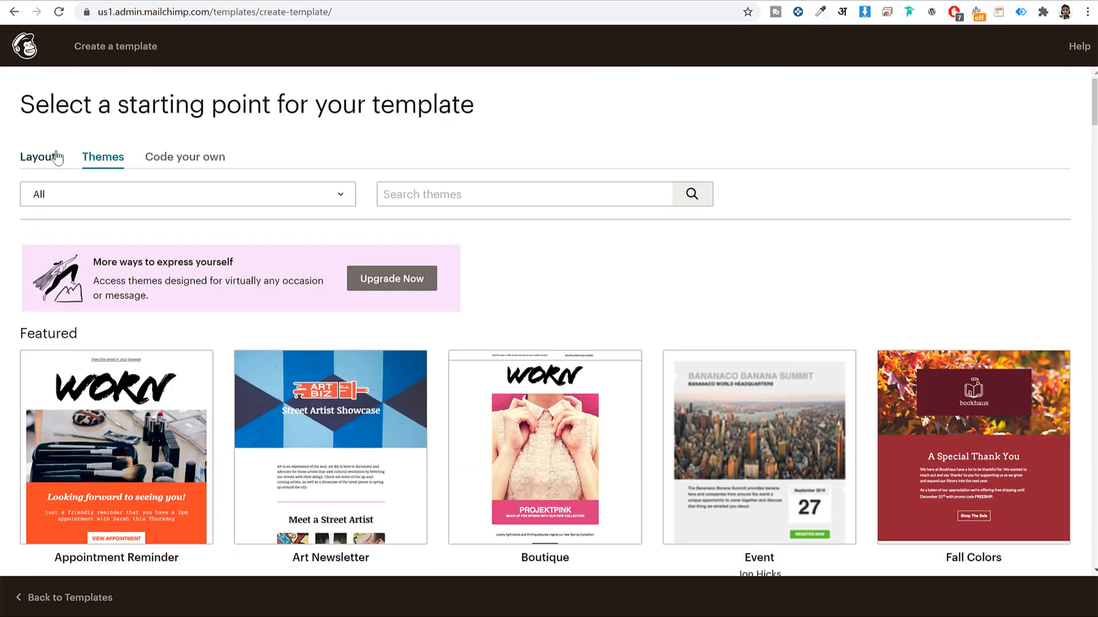
Return to Layouts and create the template from the Basic 1 Column layout
left_click(57, 157)
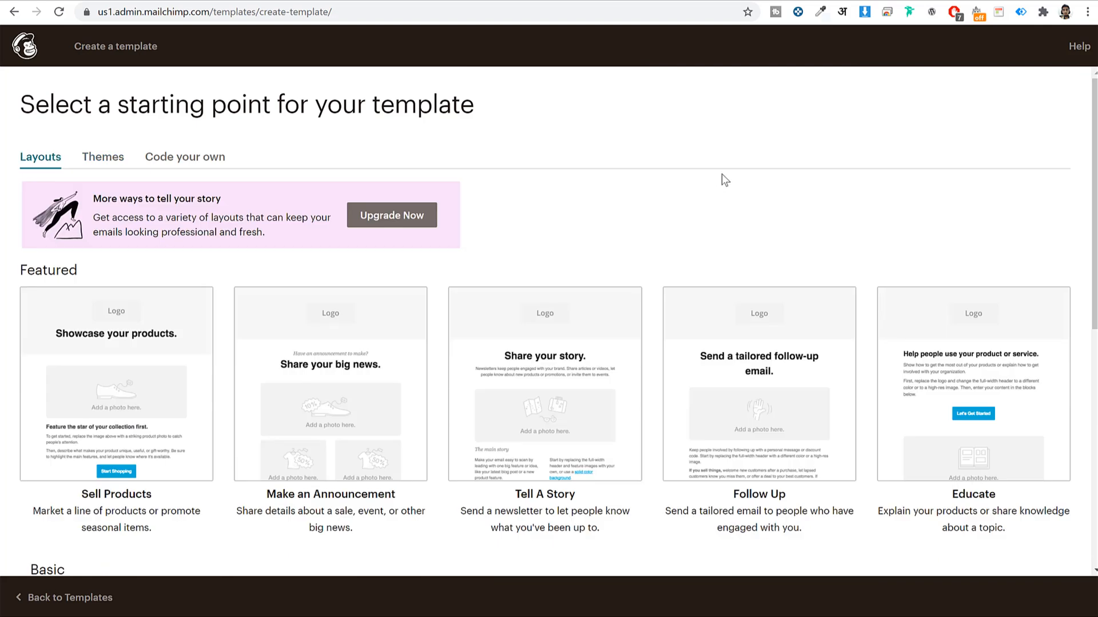
scroll(724, 200, "down", 8)
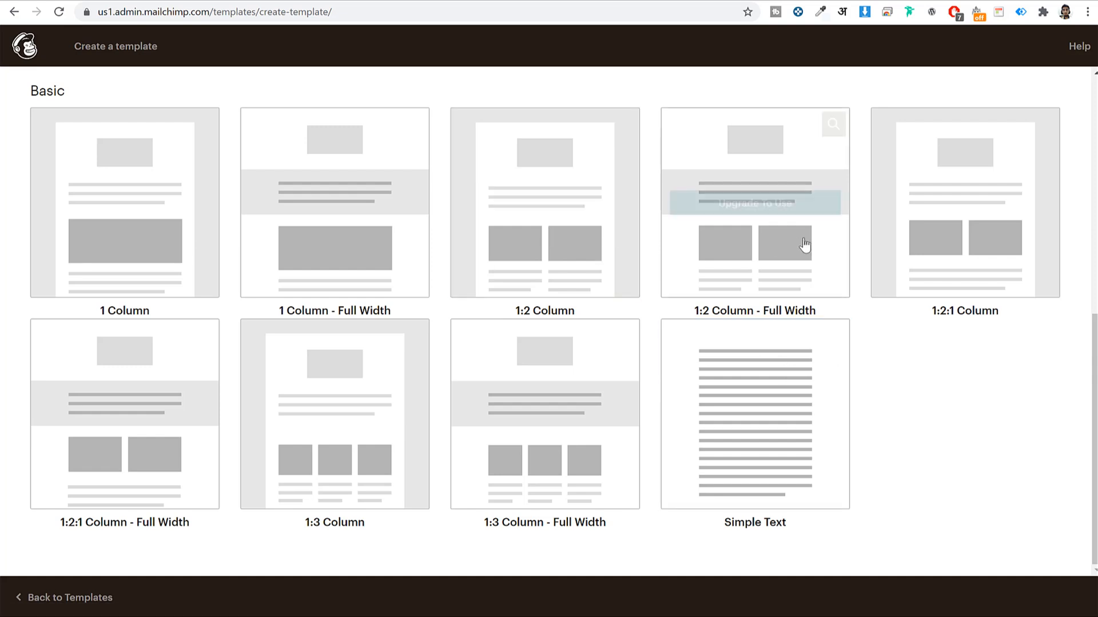
mouse_move(524, 291)
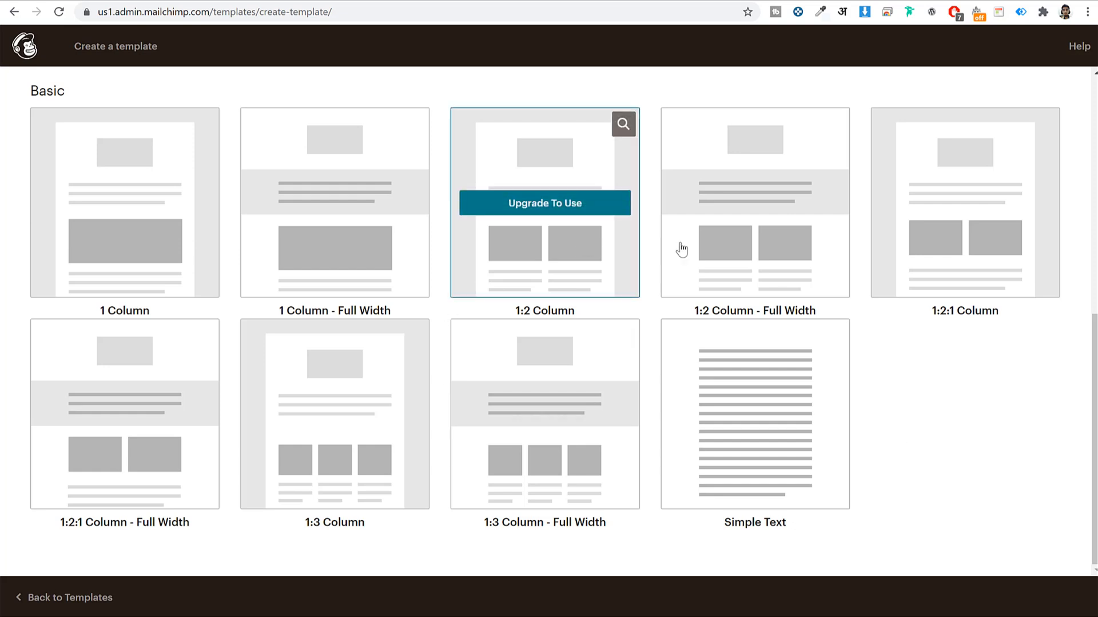
scroll(657, 434, "up", 5)
scroll(661, 434, "up", 3)
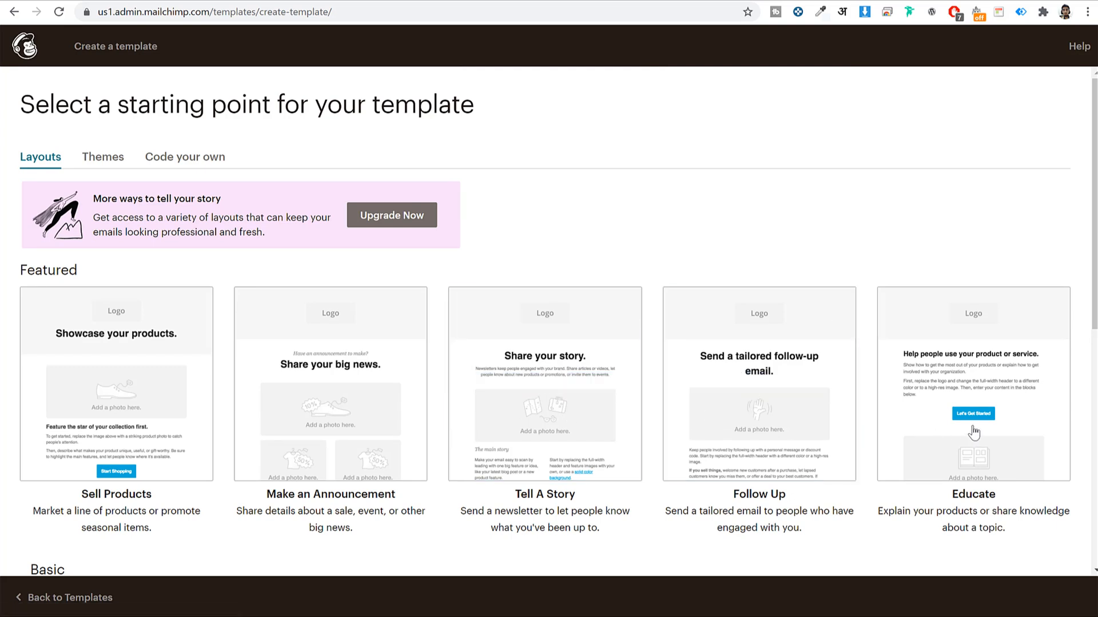
mouse_move(495, 417)
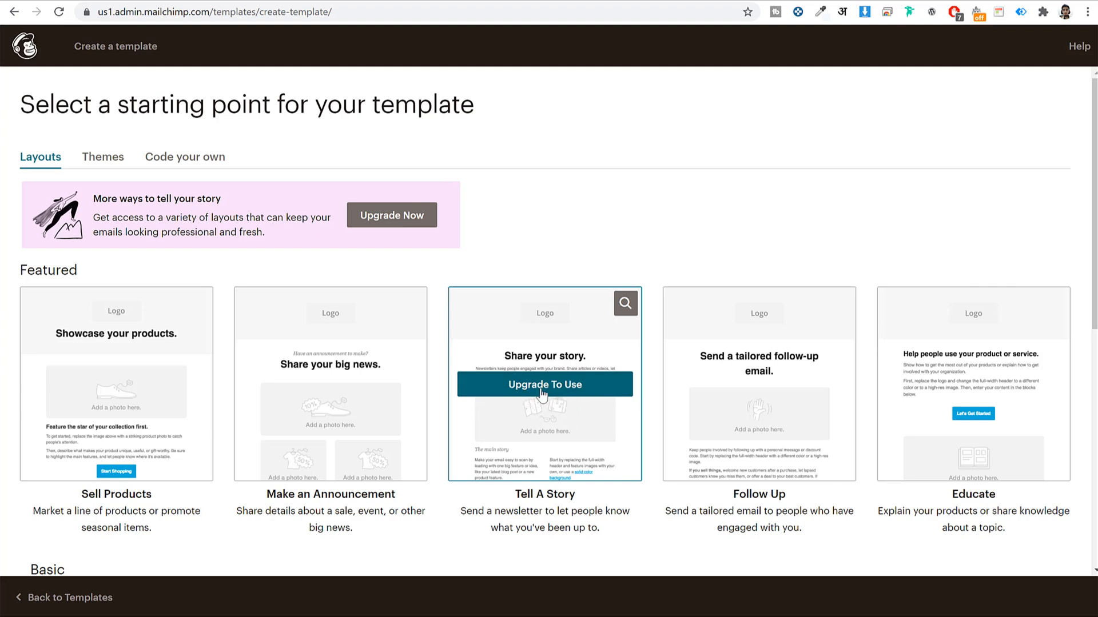
scroll(571, 389, "down", 8)
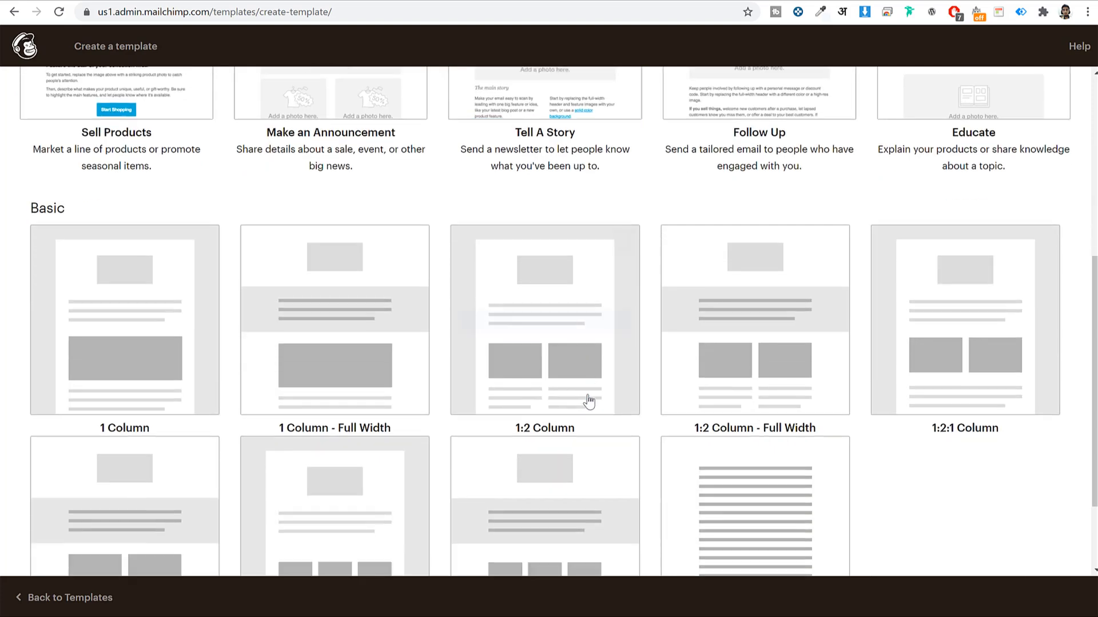
scroll(126, 243, "up", 1)
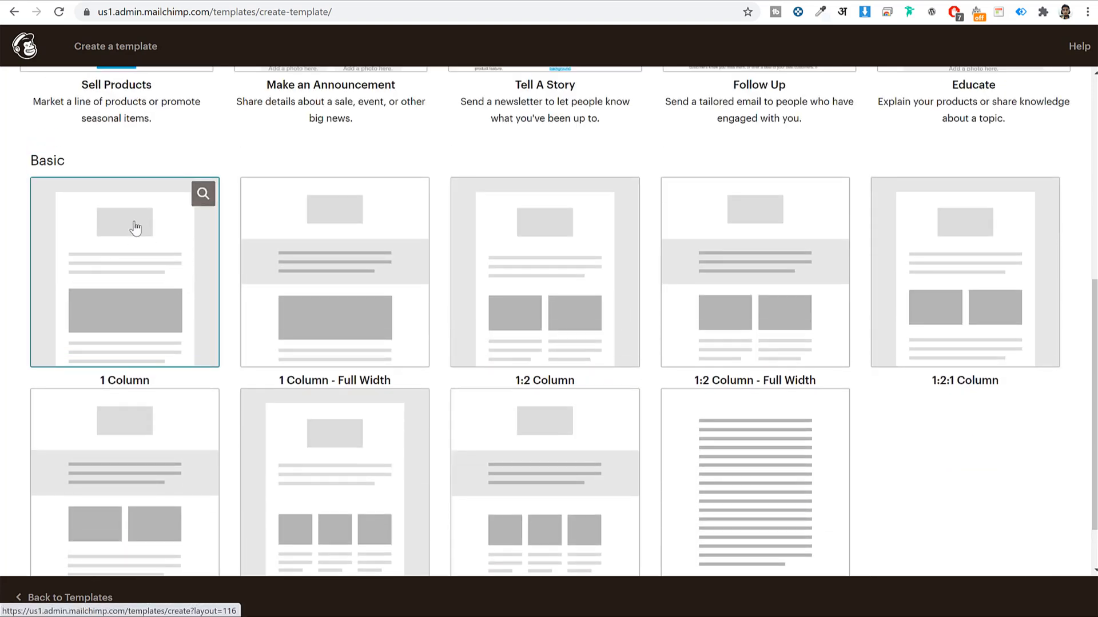
left_click(149, 294)
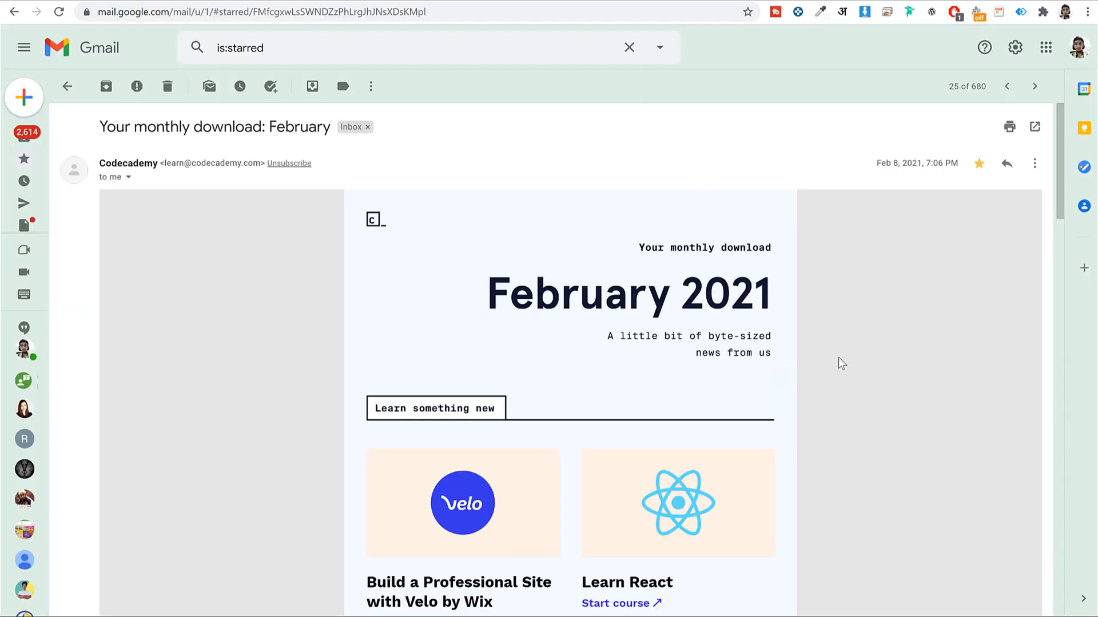
Switch to Gmail and scroll through the Codecademy 'Your monthly download: February' newsletter
scroll(890, 366, "down", 15)
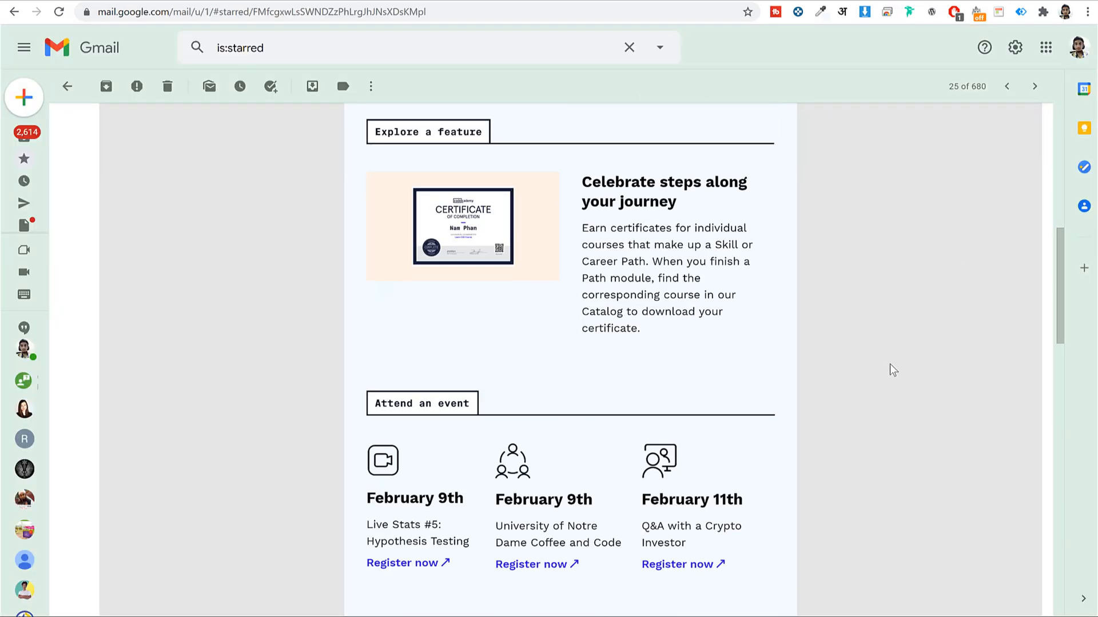
scroll(888, 367, "up", 15)
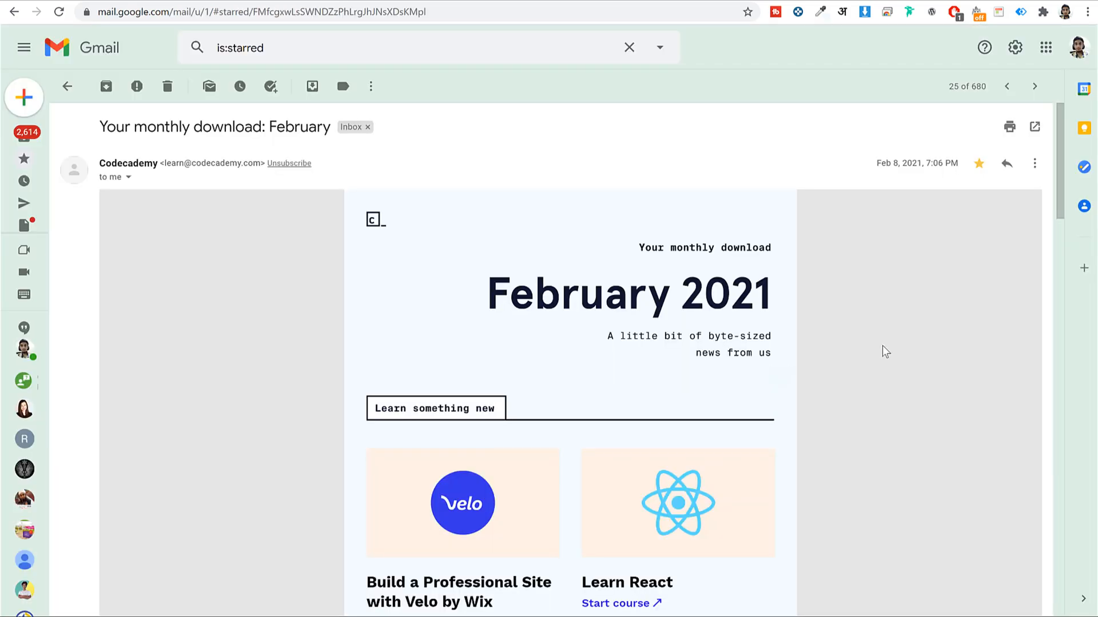
scroll(324, 264, "down", 5)
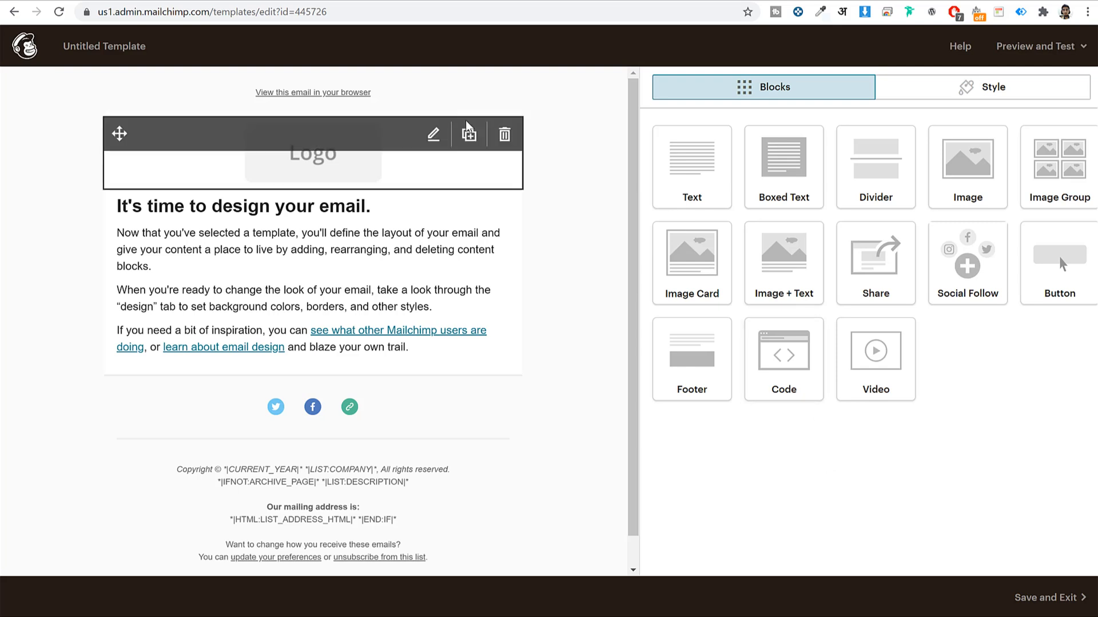
left_click(338, 1)
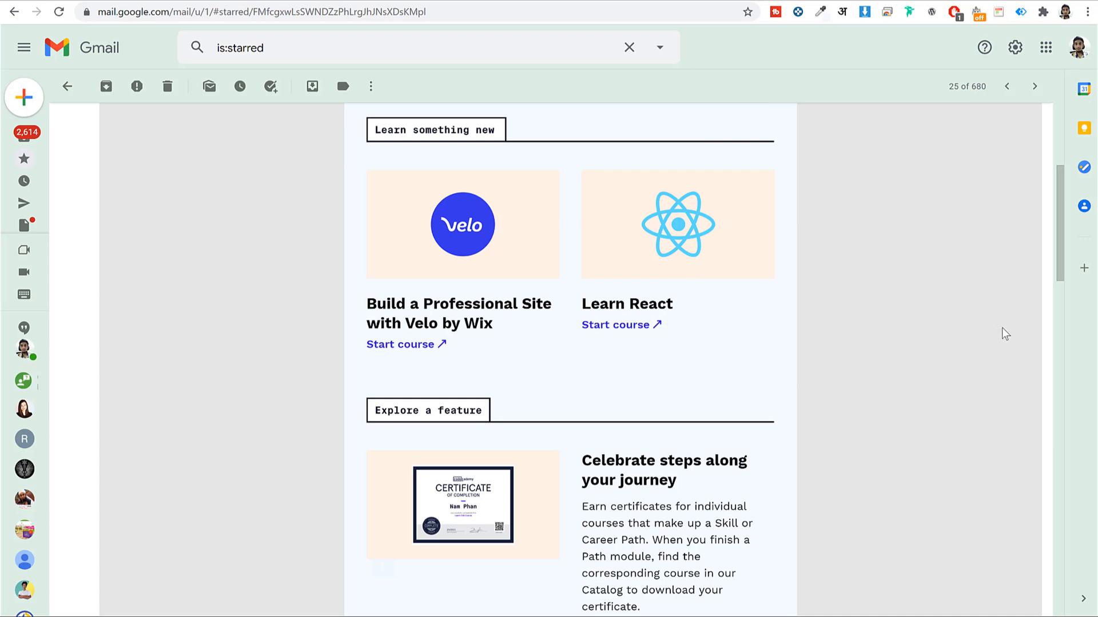
scroll(983, 330, "up", 5)
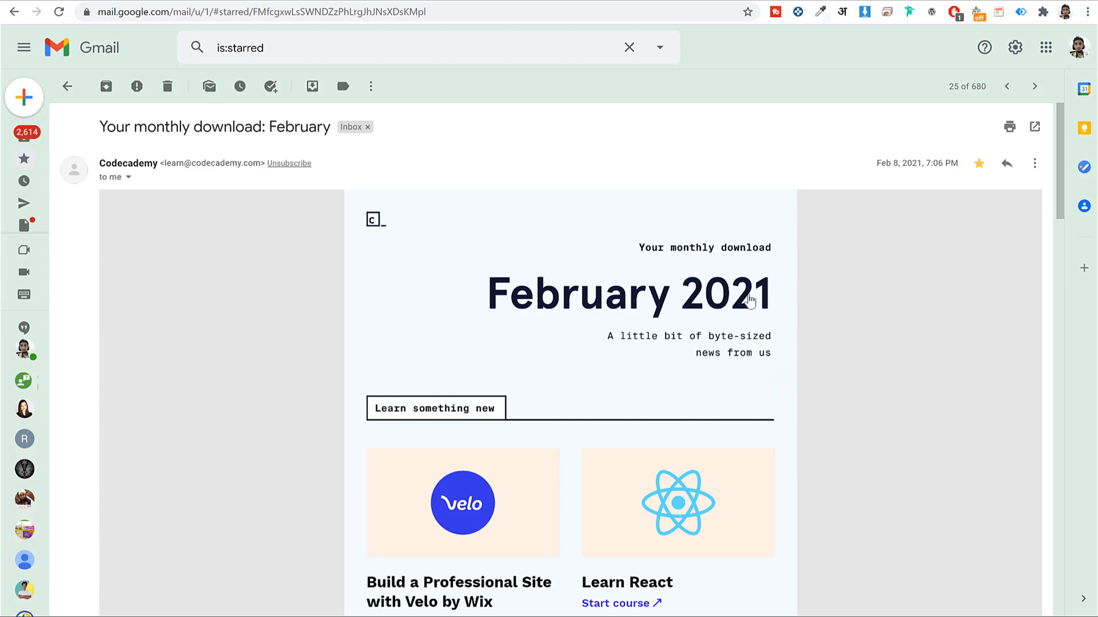
scroll(981, 301, "down", 1)
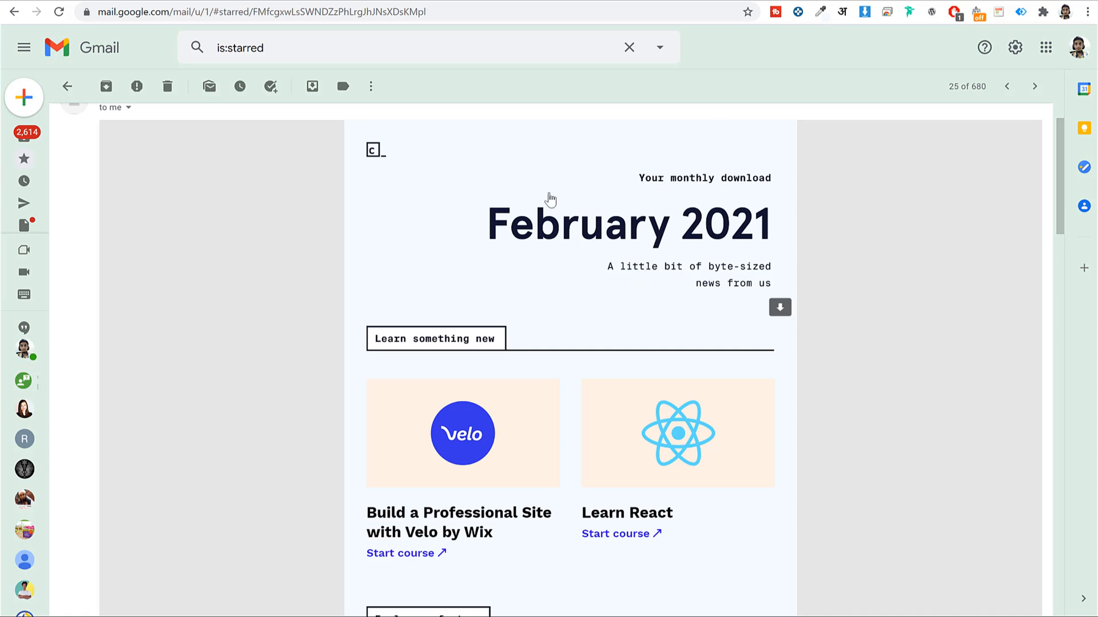
Download the newsletter's February 2021 header image as unnamed (9).png and preview it in Photos
left_click(780, 308)
left_click(113, 594)
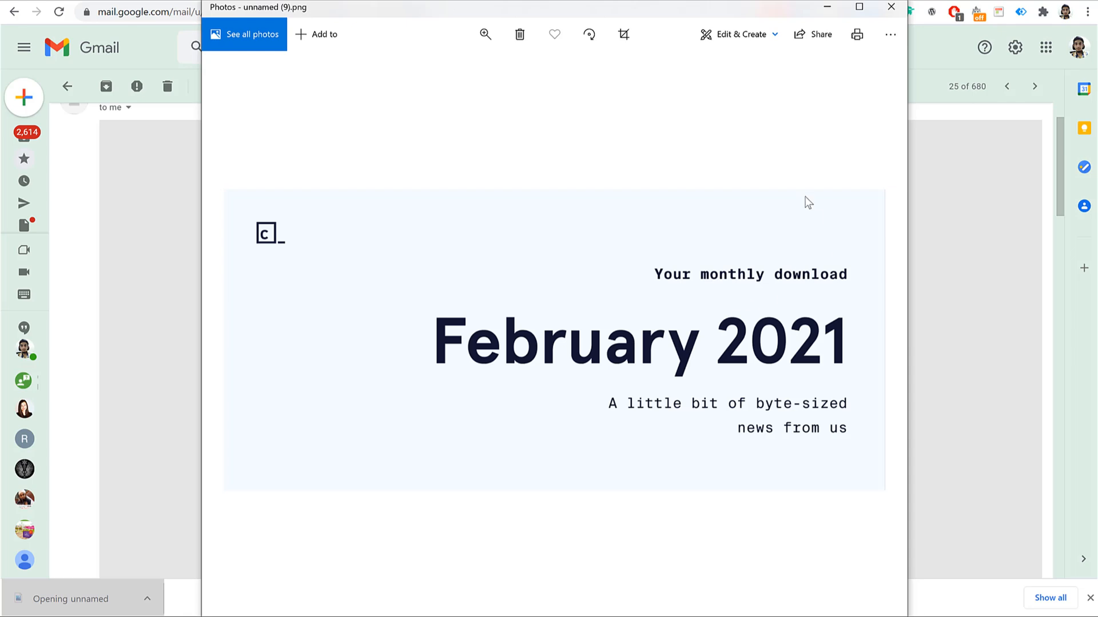
left_click(891, 6)
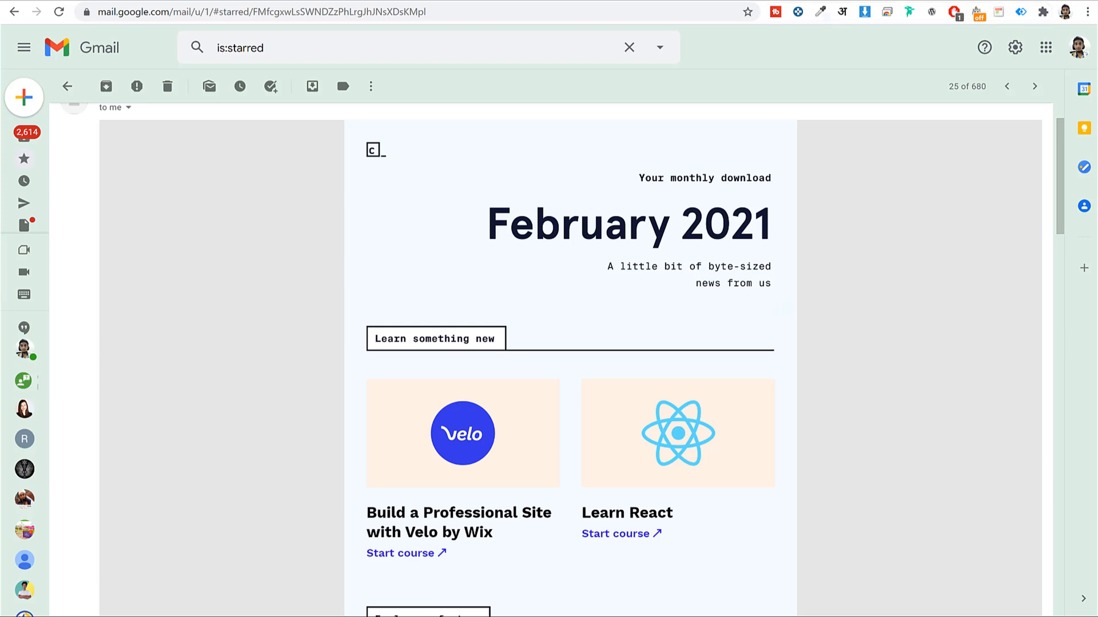
key("ctrl+t")
Load canva.com in the new tab and look over the Your designs collection
type("cana")
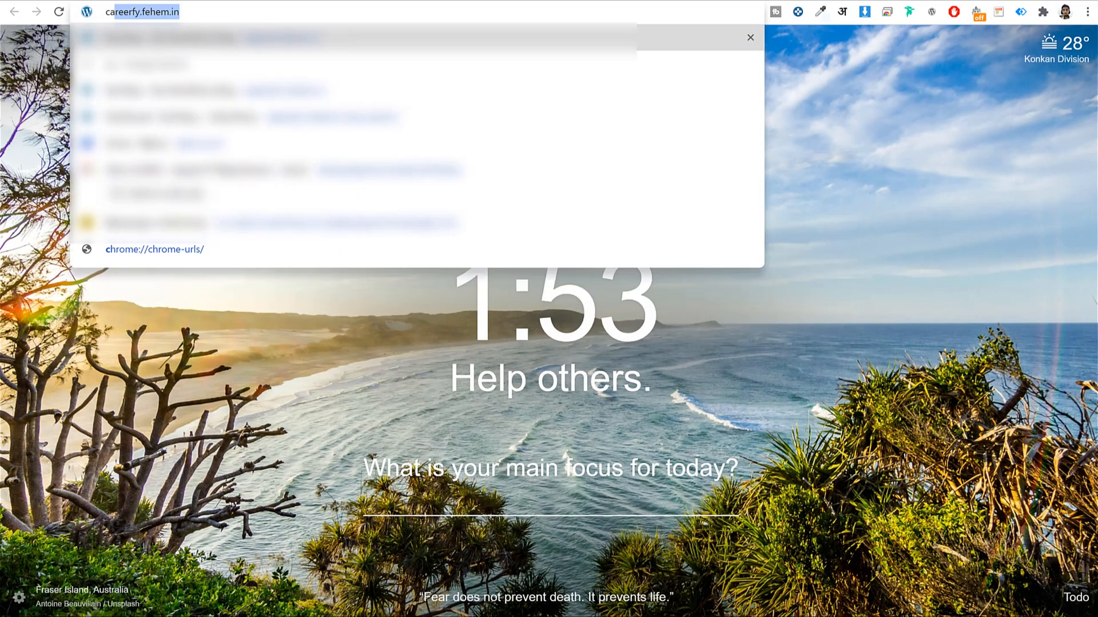
type("v")
key("Return")
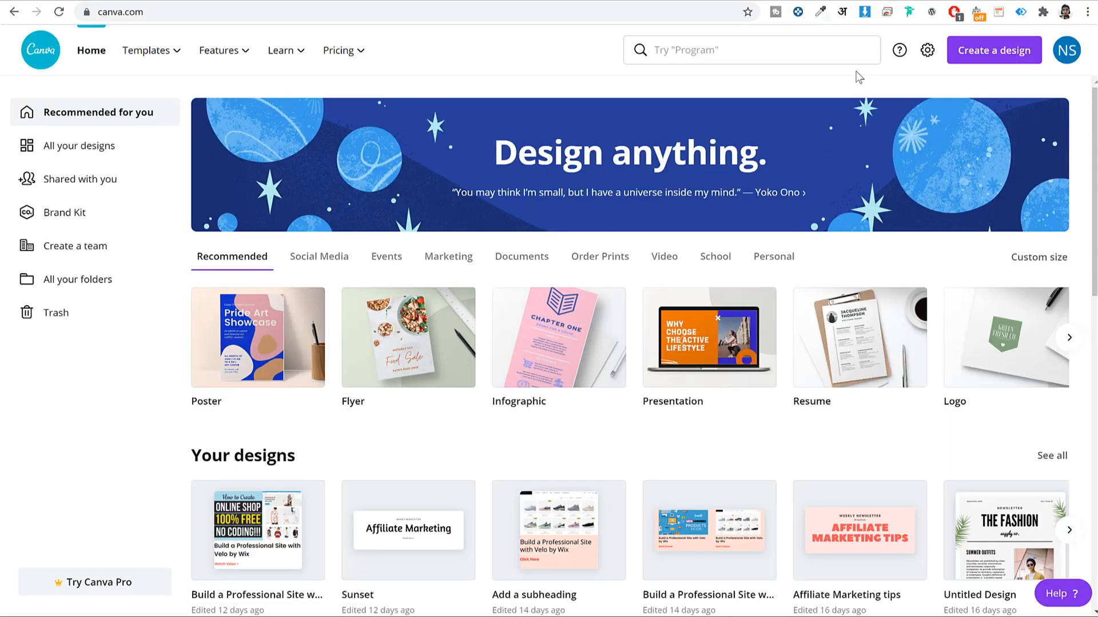
scroll(703, 330, "down", 6)
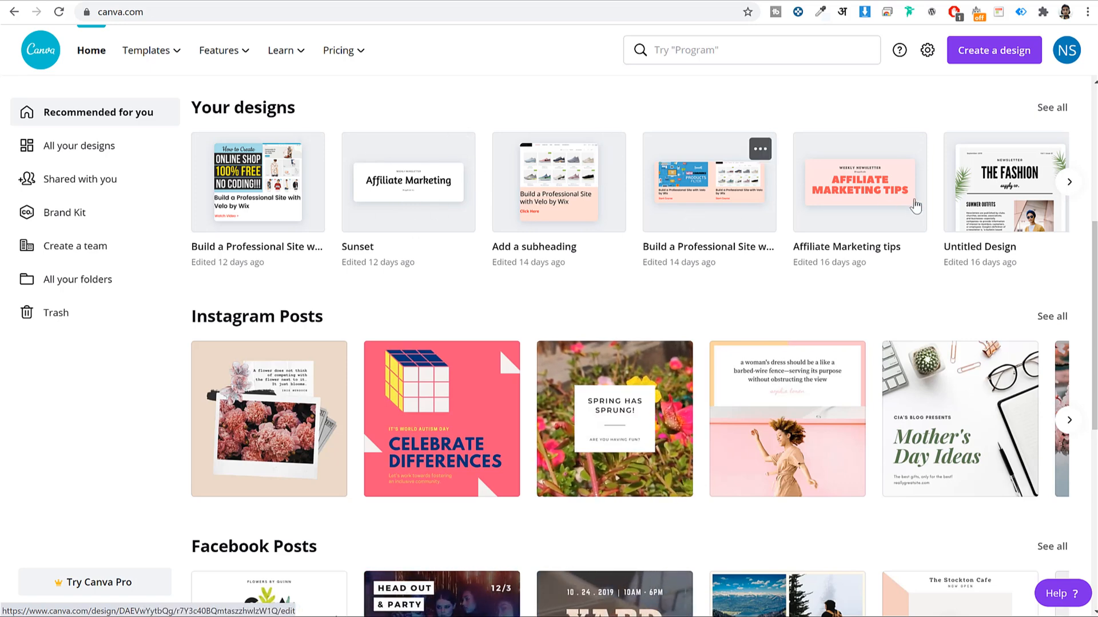
scroll(915, 252, "up", 4)
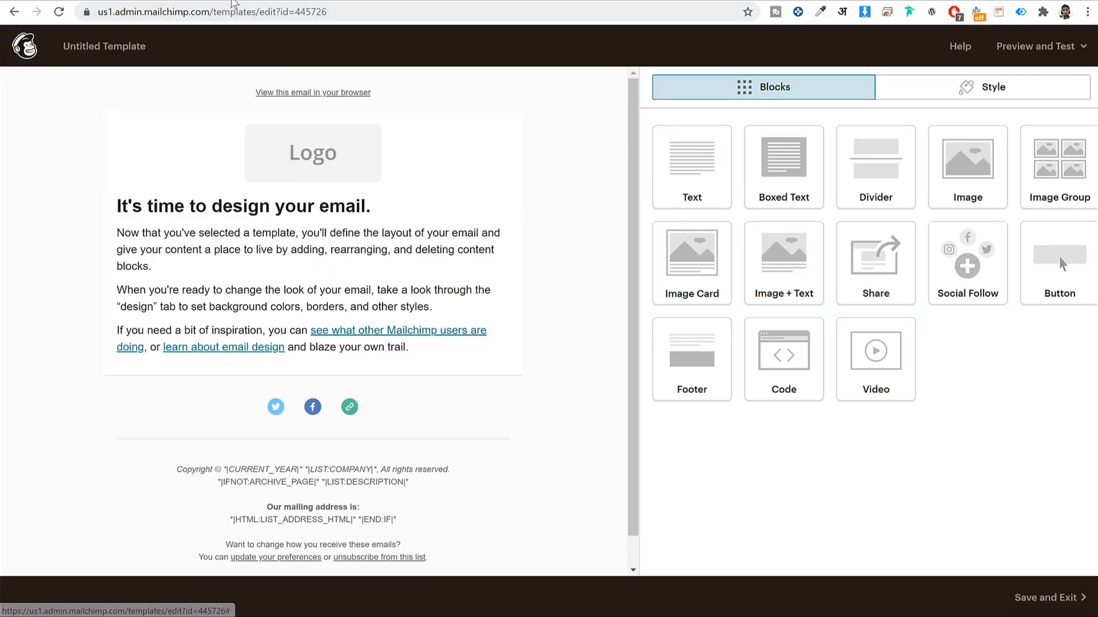
Back in Mailchimp, open the Page section of the template's Style settings
left_click(417, 4)
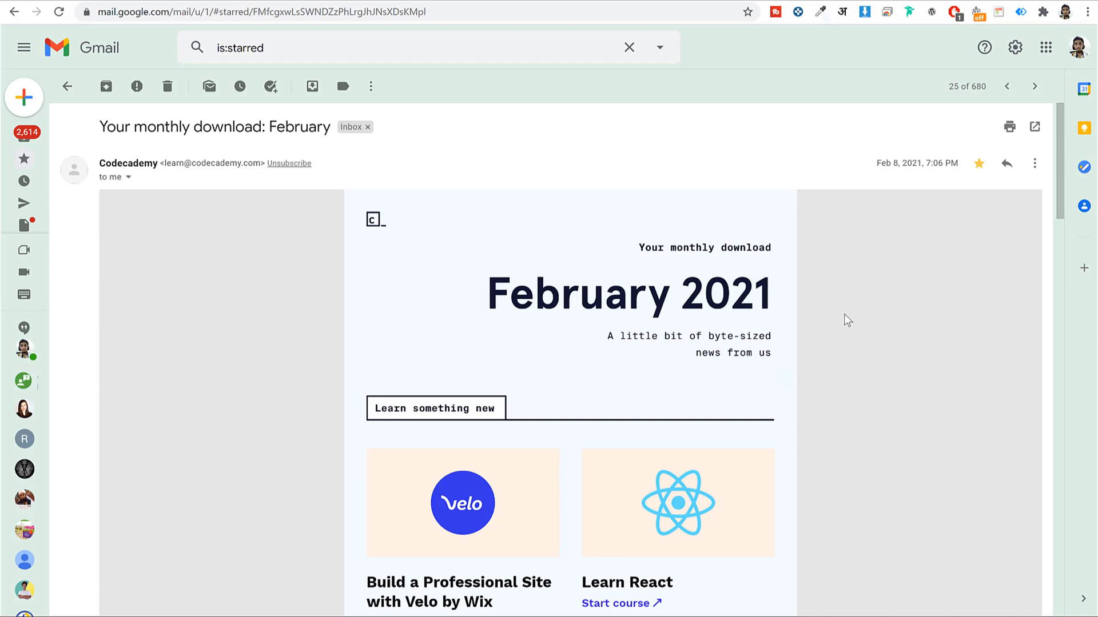
scroll(648, 281, "down", 6)
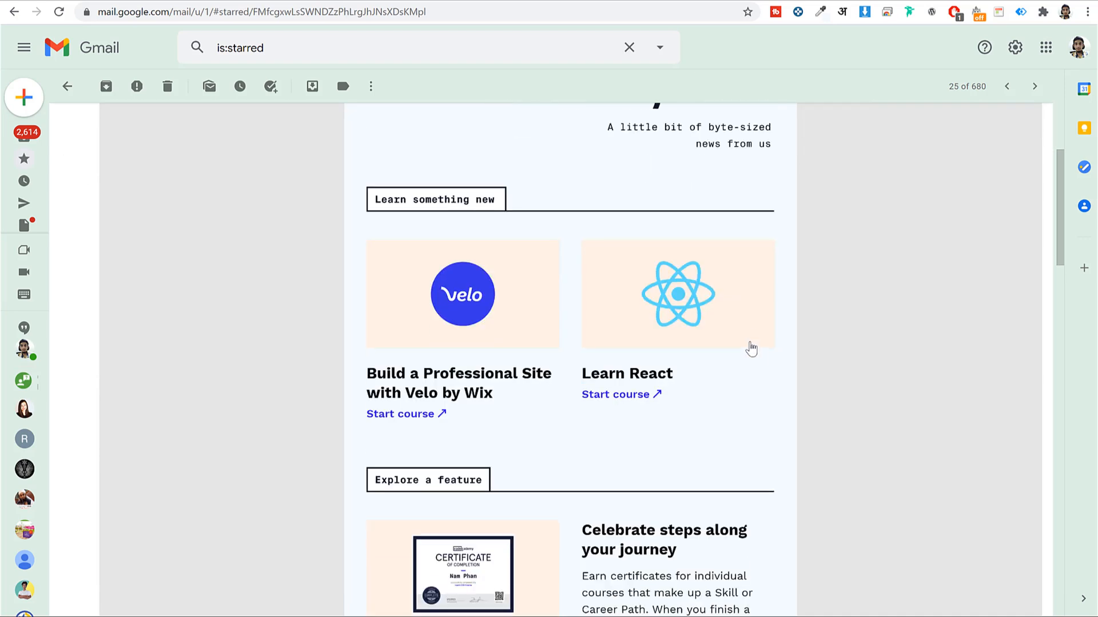
scroll(775, 374, "up", 6)
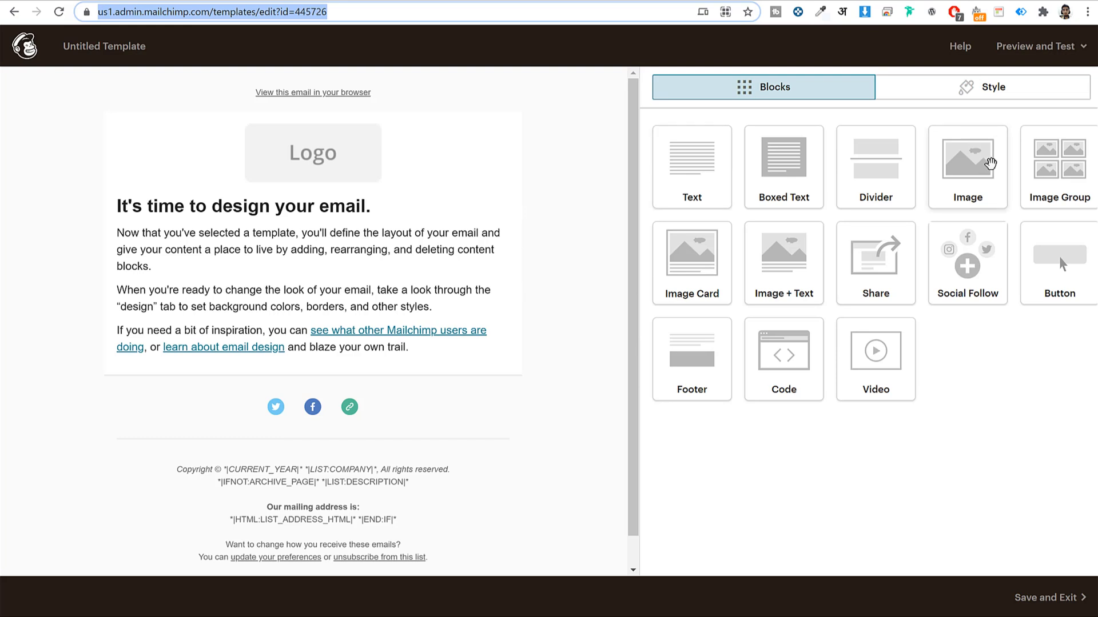
left_click(1013, 91)
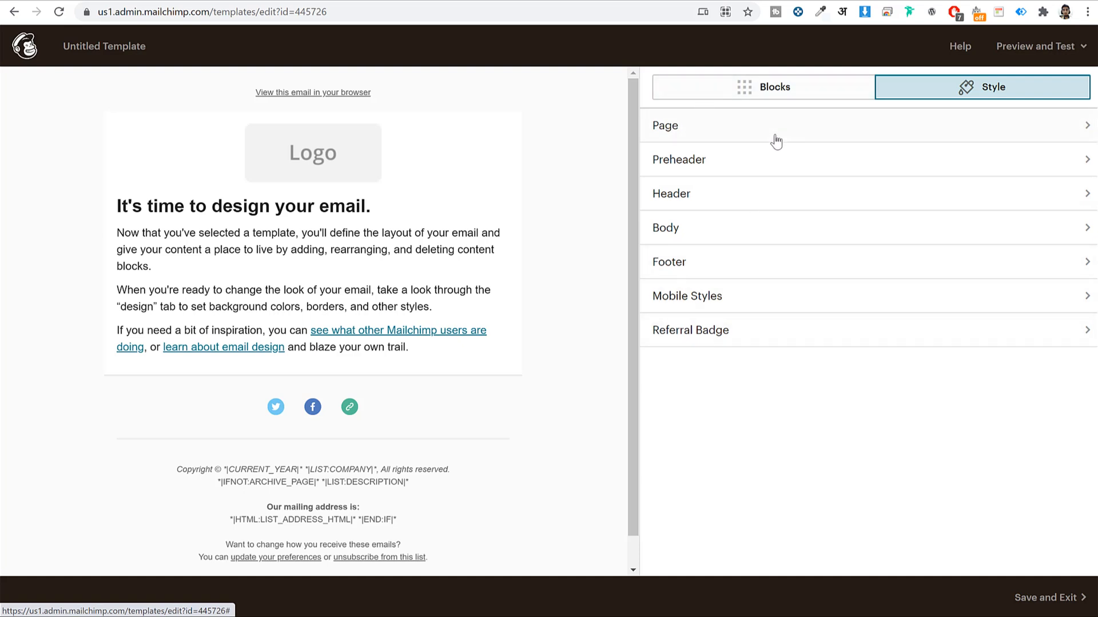
left_click(723, 132)
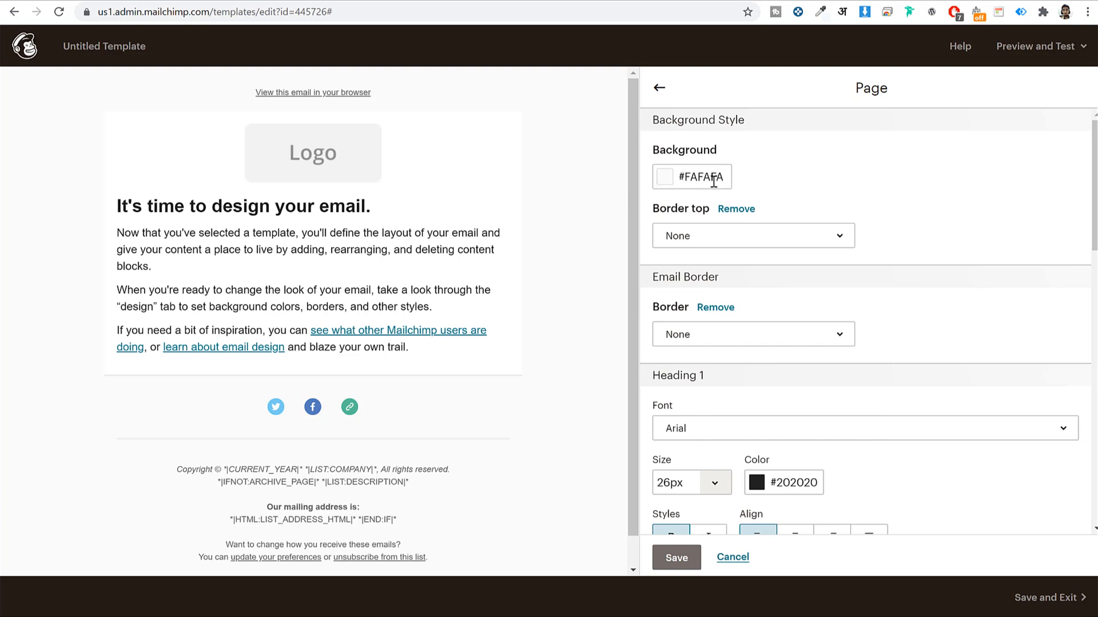
Set the page background colour to pale blue #f0faff
left_click(695, 178)
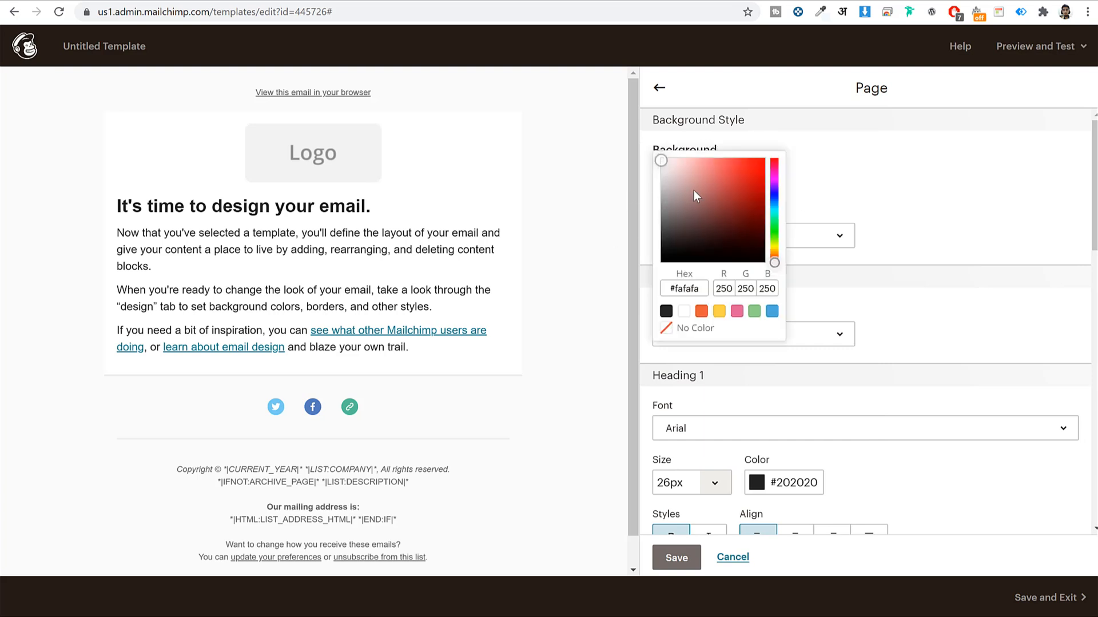
left_click(702, 312)
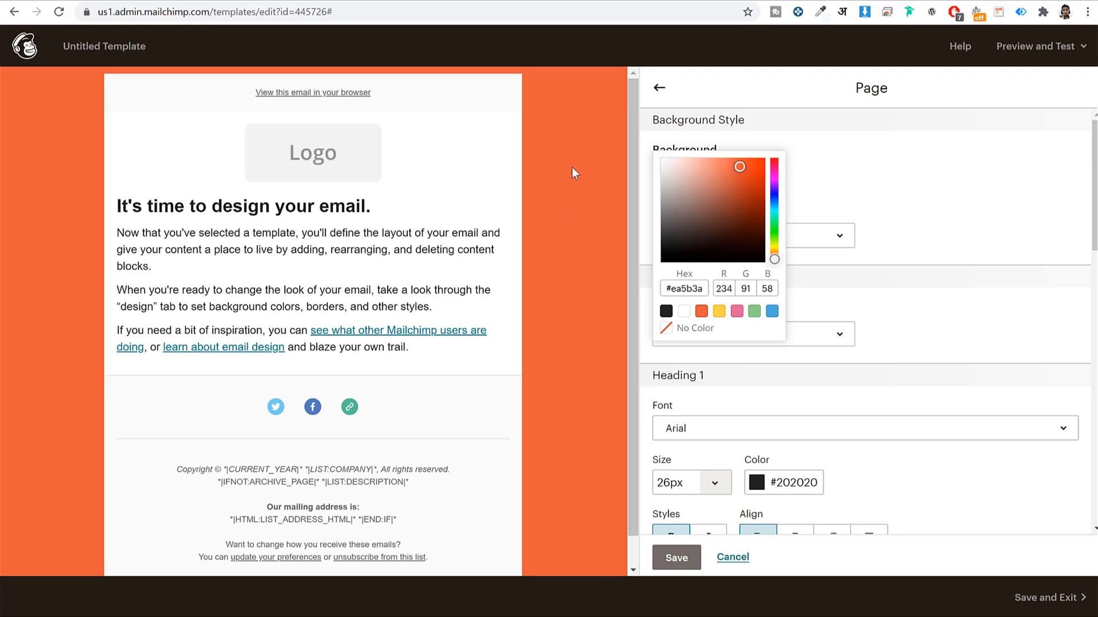
left_click(772, 311)
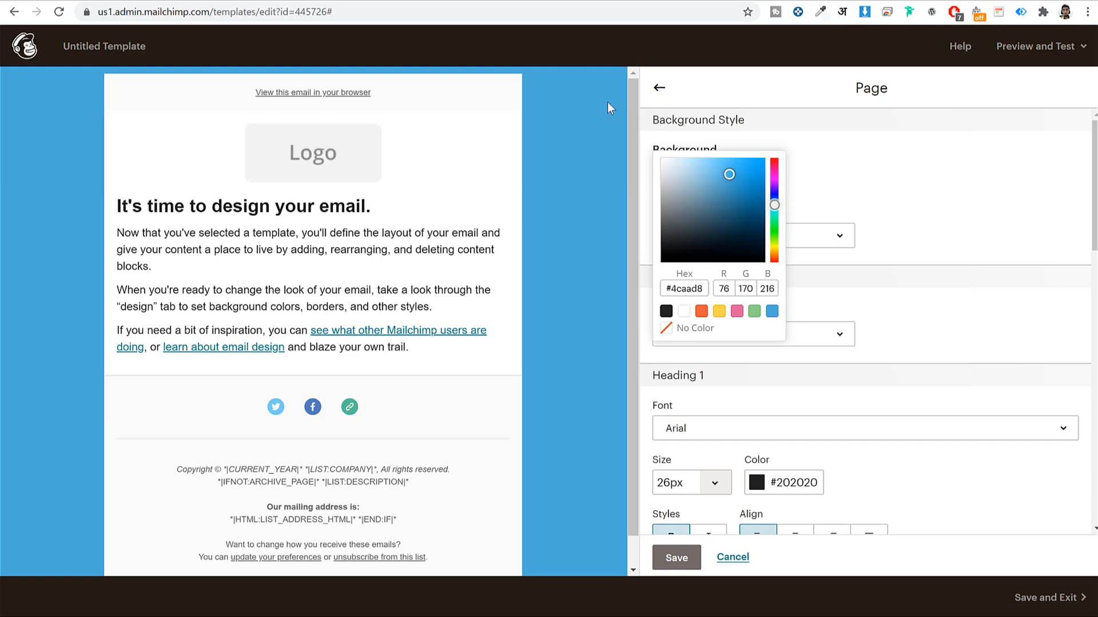
left_click_drag(725, 172, 666, 141)
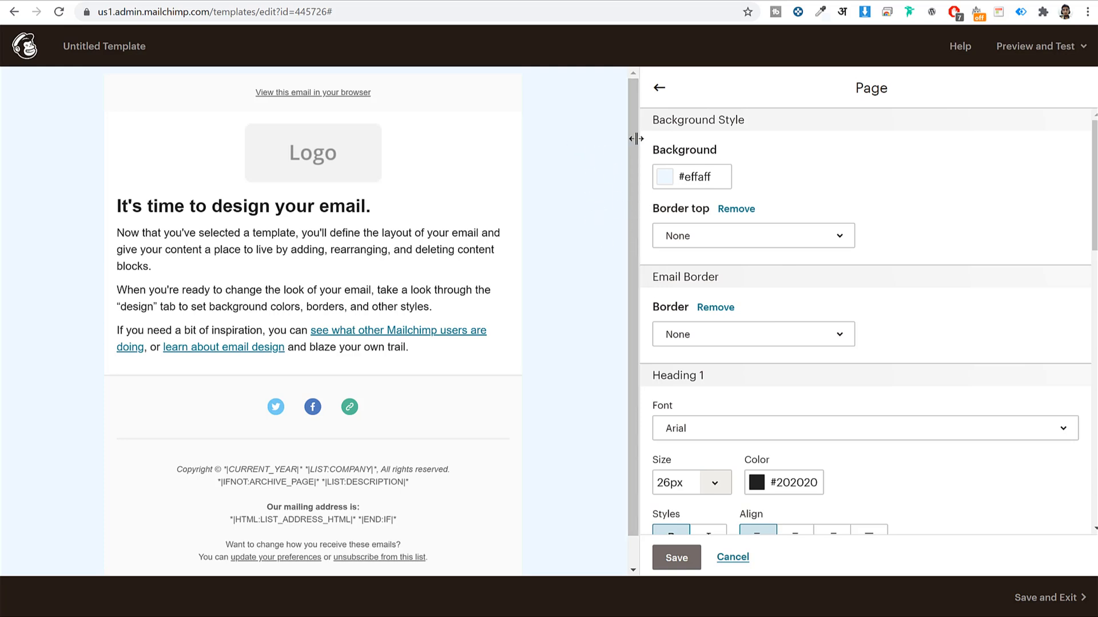
left_click(720, 181)
left_click_drag(668, 158, 667, 157)
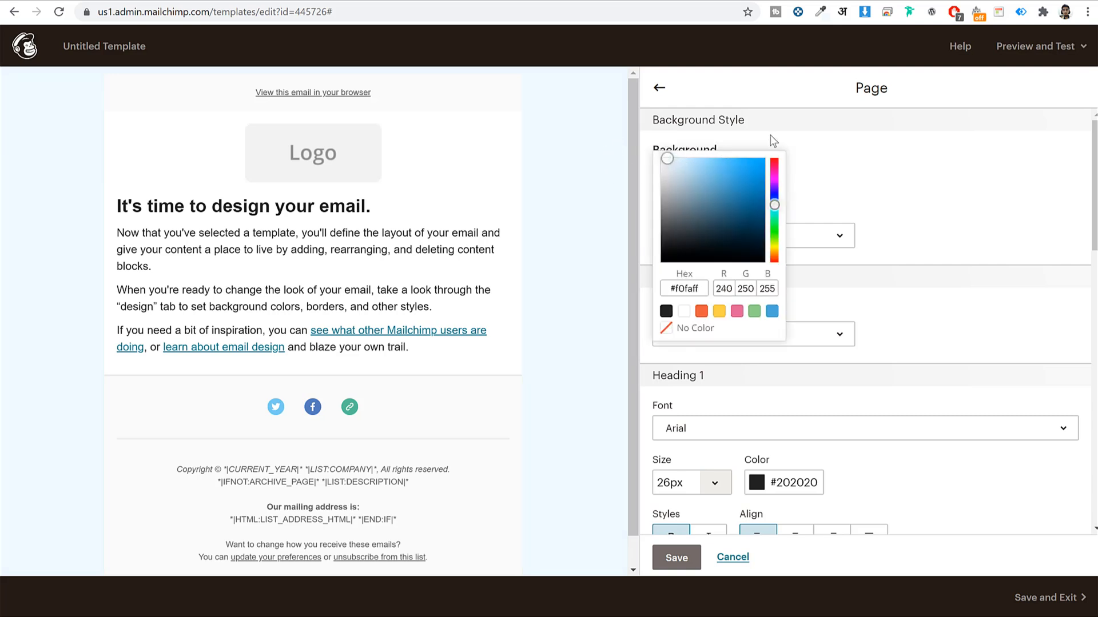
left_click(838, 143)
left_click(690, 181)
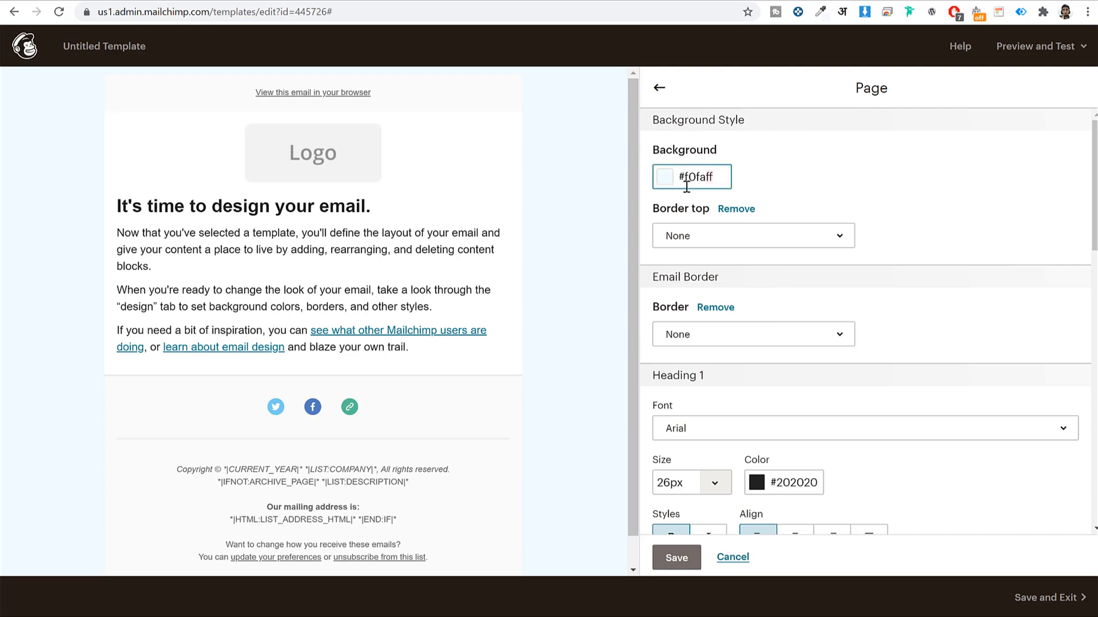
left_click(690, 188)
left_click(859, 184)
left_click(659, 91)
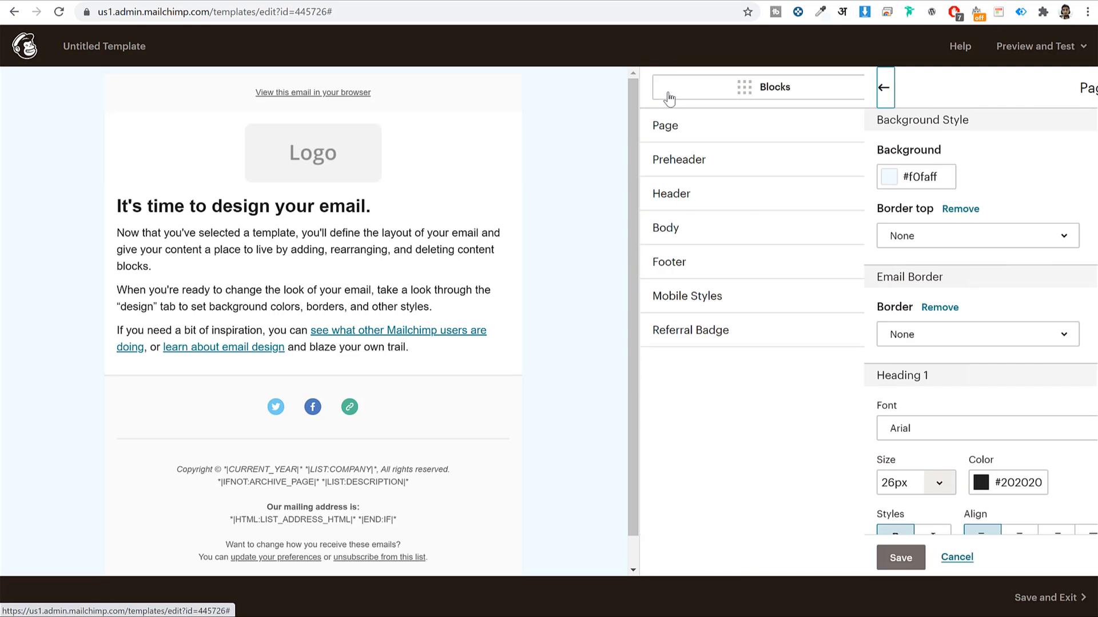
In Style > Body, set the body background colour to pale pink #ffecf4
mouse_move(462, 460)
scroll(417, 349, "down", 1)
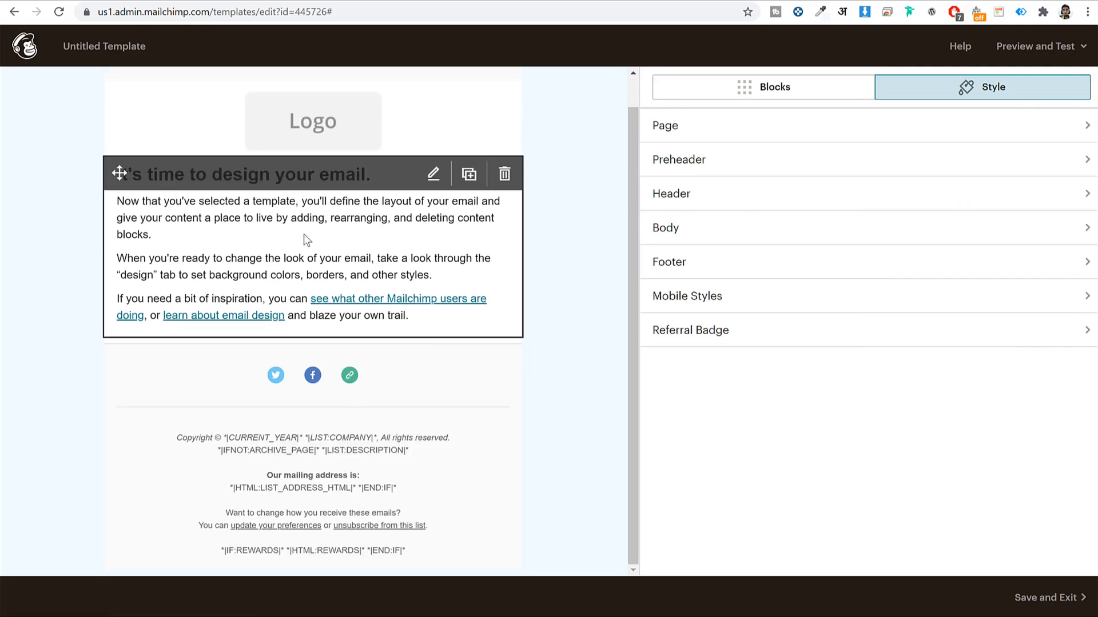
left_click(718, 226)
left_click(689, 192)
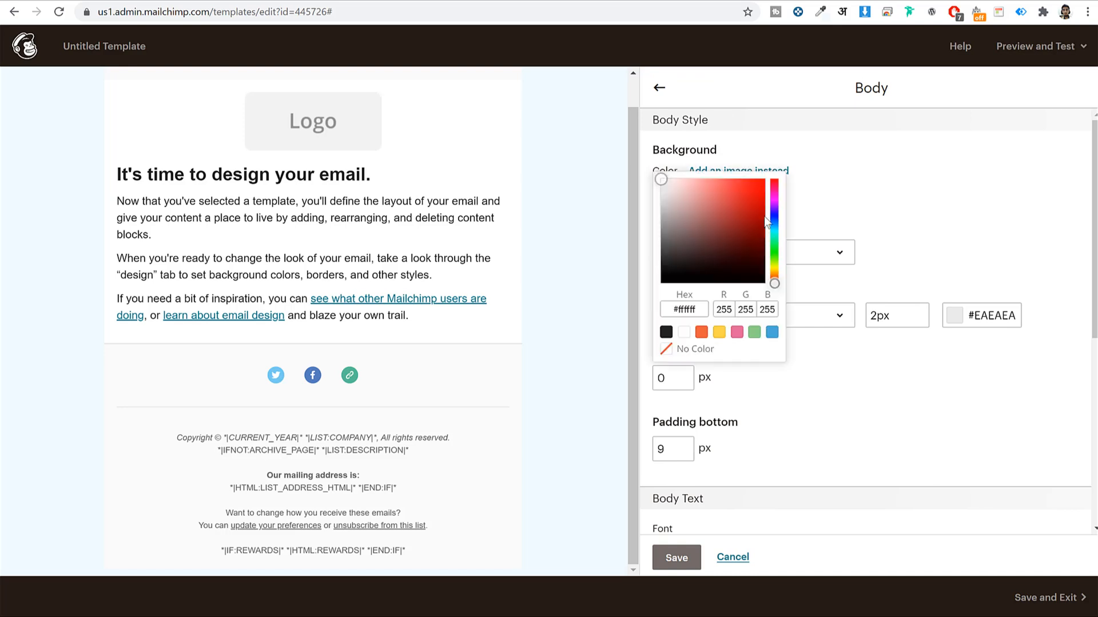
left_click(700, 332)
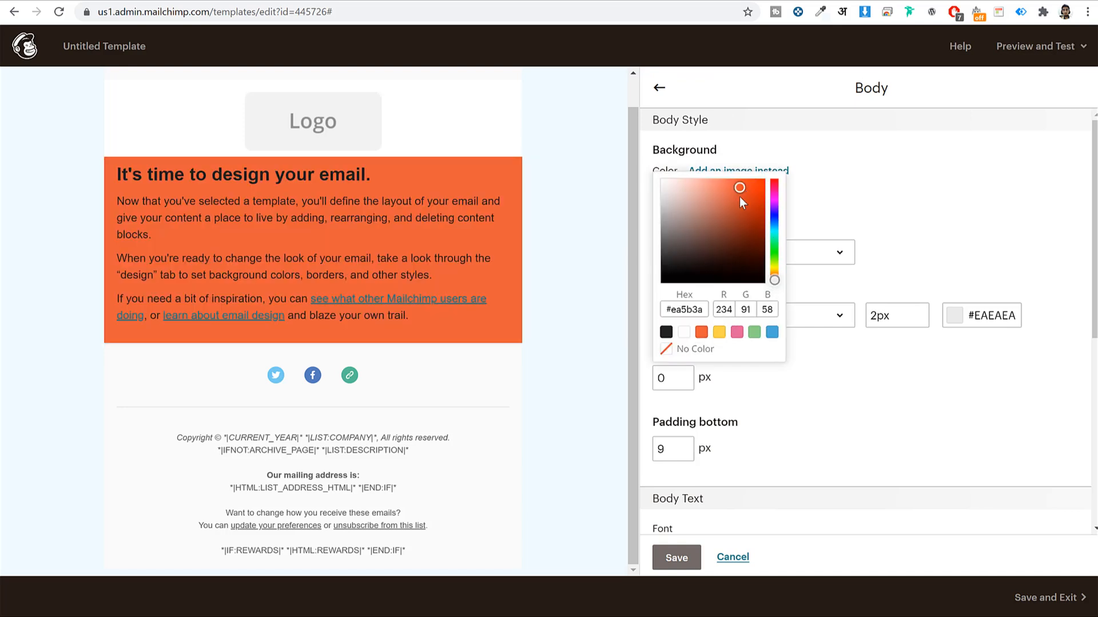
left_click(737, 332)
left_click_drag(719, 189, 667, 131)
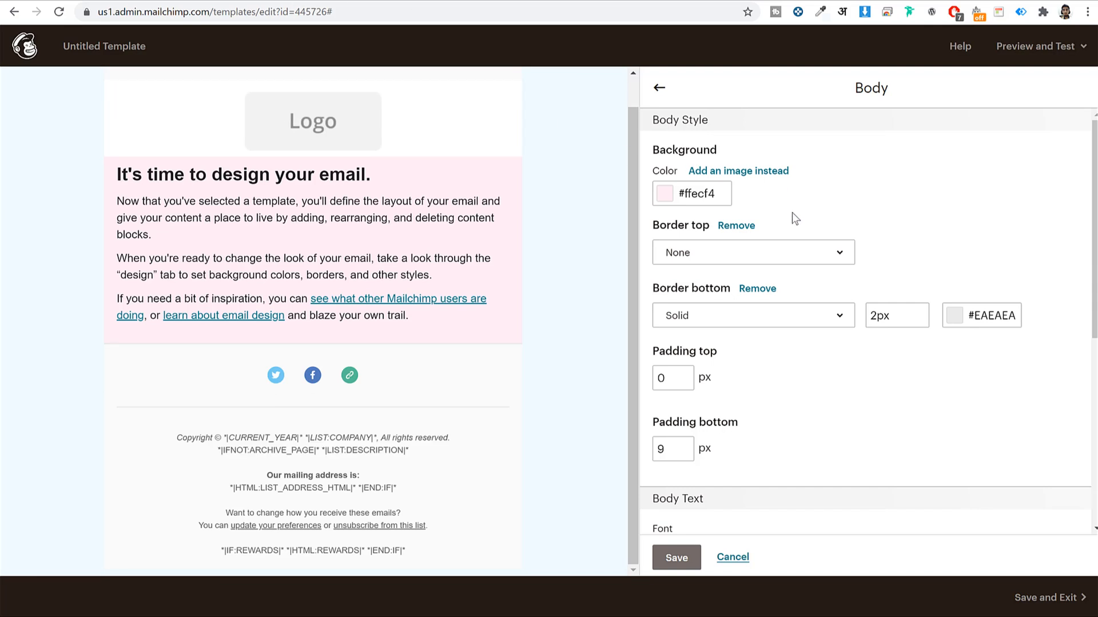
left_click(670, 87)
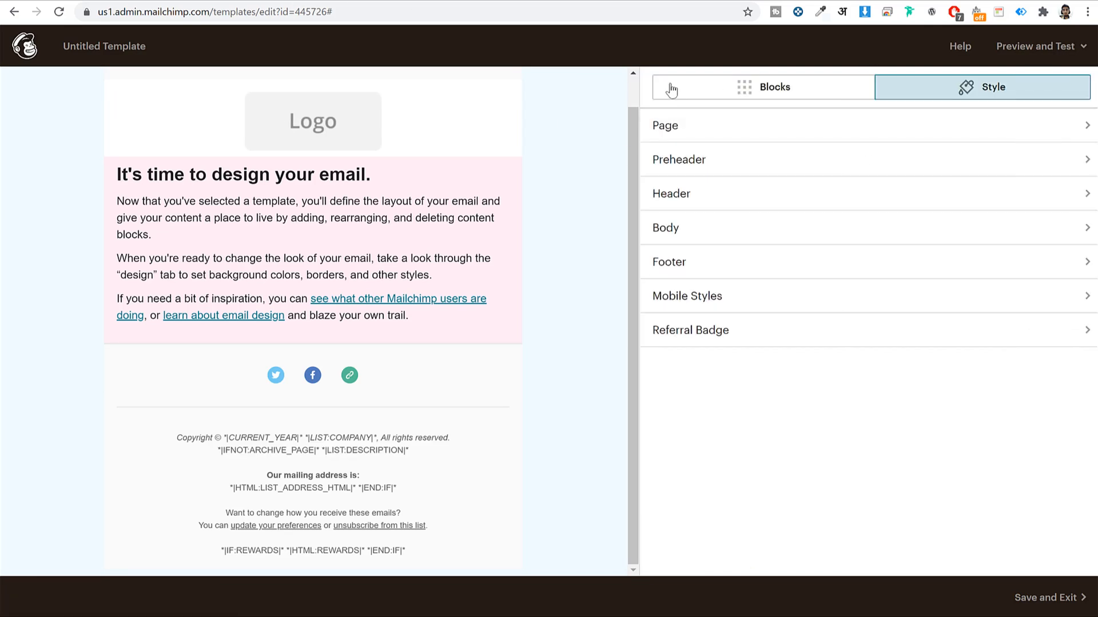
Give the footer background a temporary yellow colour
left_click(734, 268)
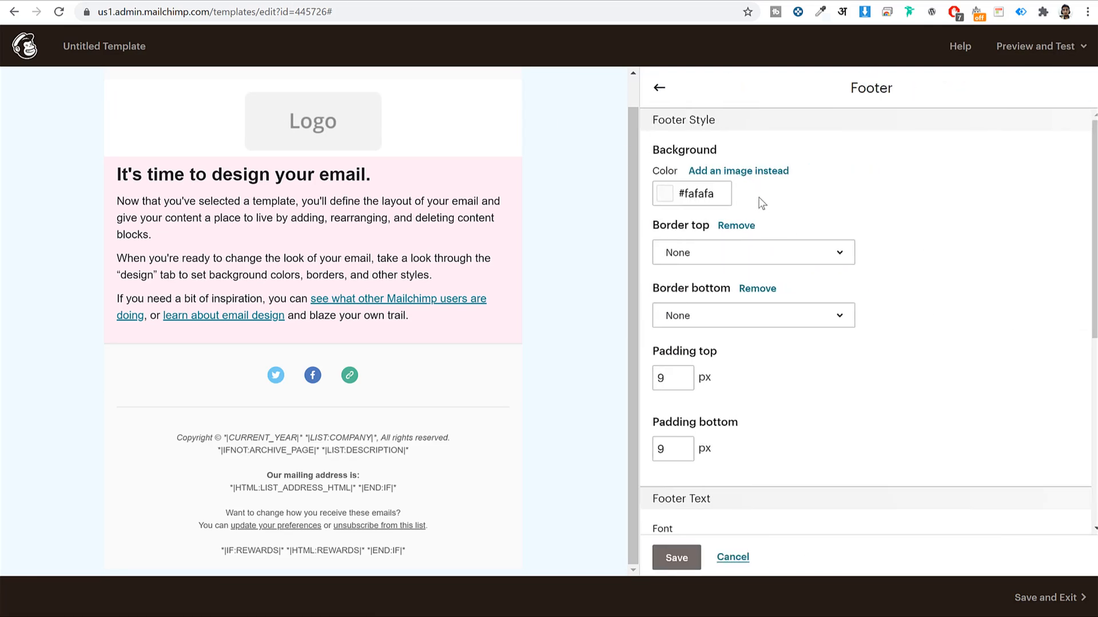
left_click(707, 192)
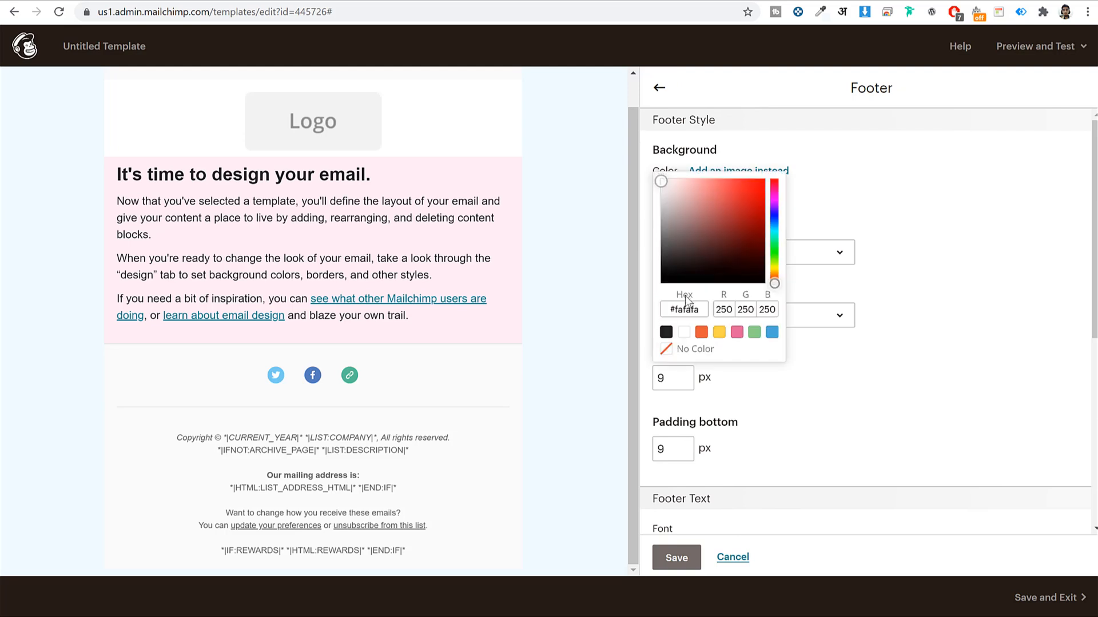
left_click(719, 332)
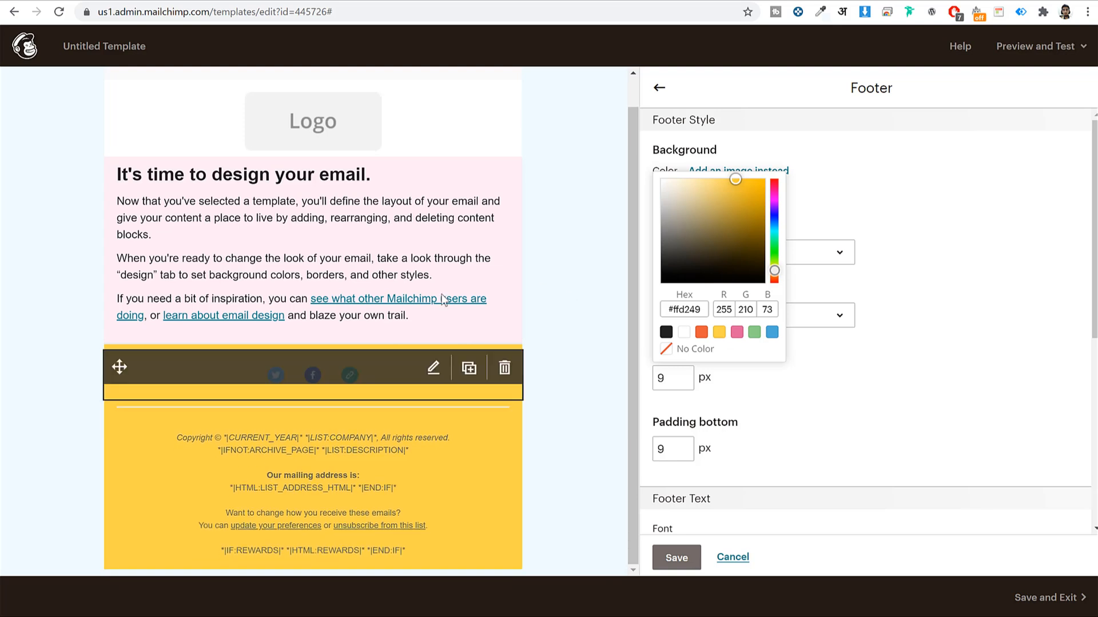
left_click(659, 87)
Copy the body's #ffecf4 hex into the footer background and save the style
left_click(703, 230)
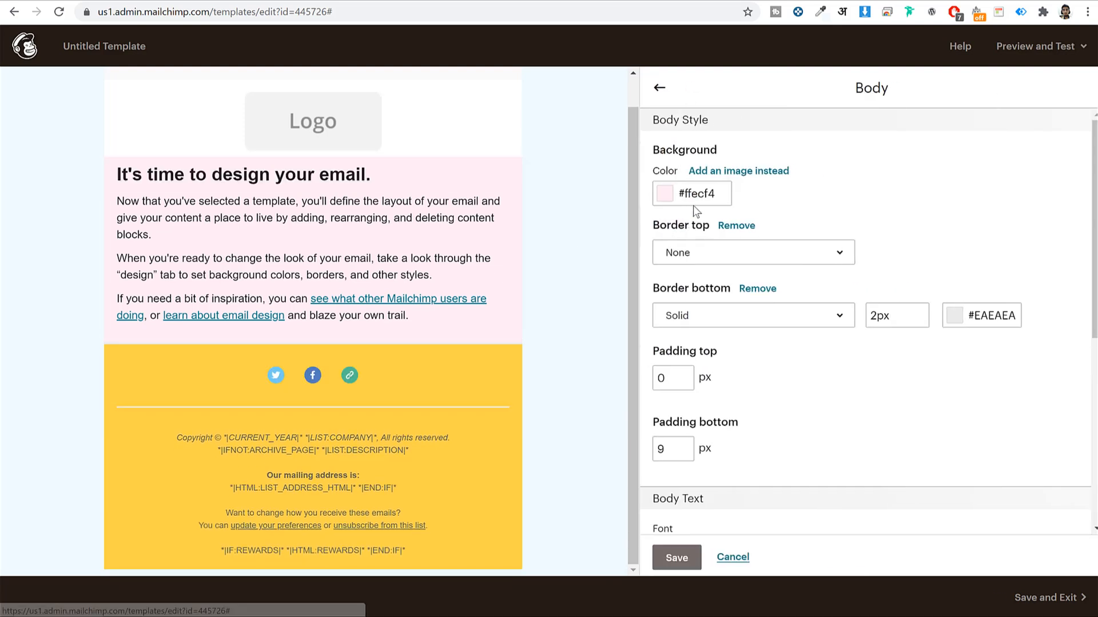
left_click(693, 195)
left_click(698, 309)
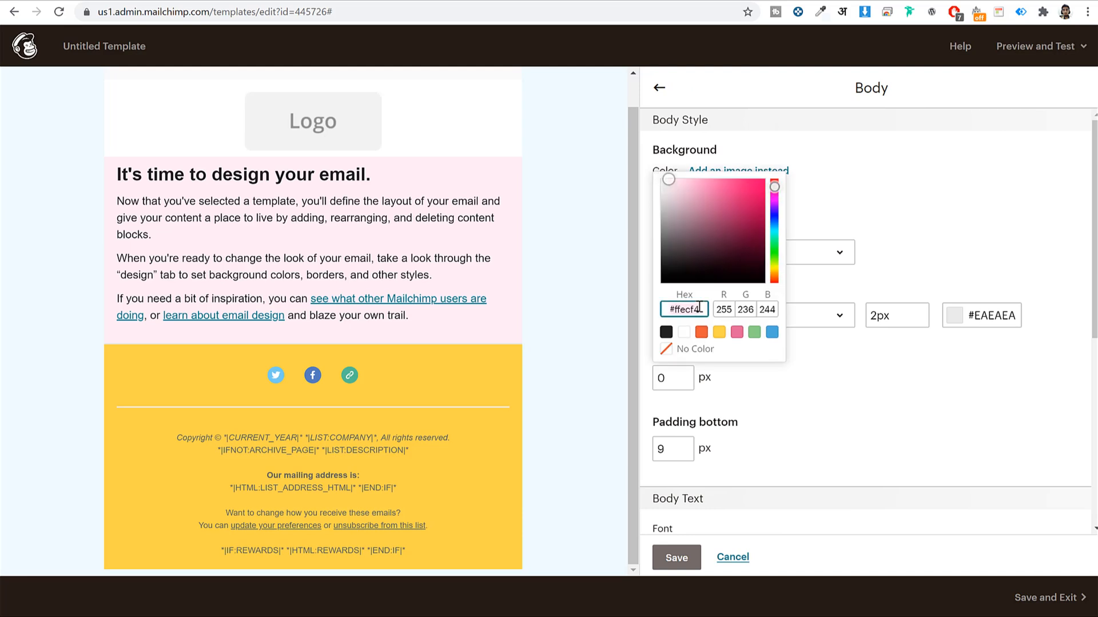
left_click(659, 87)
left_click(720, 267)
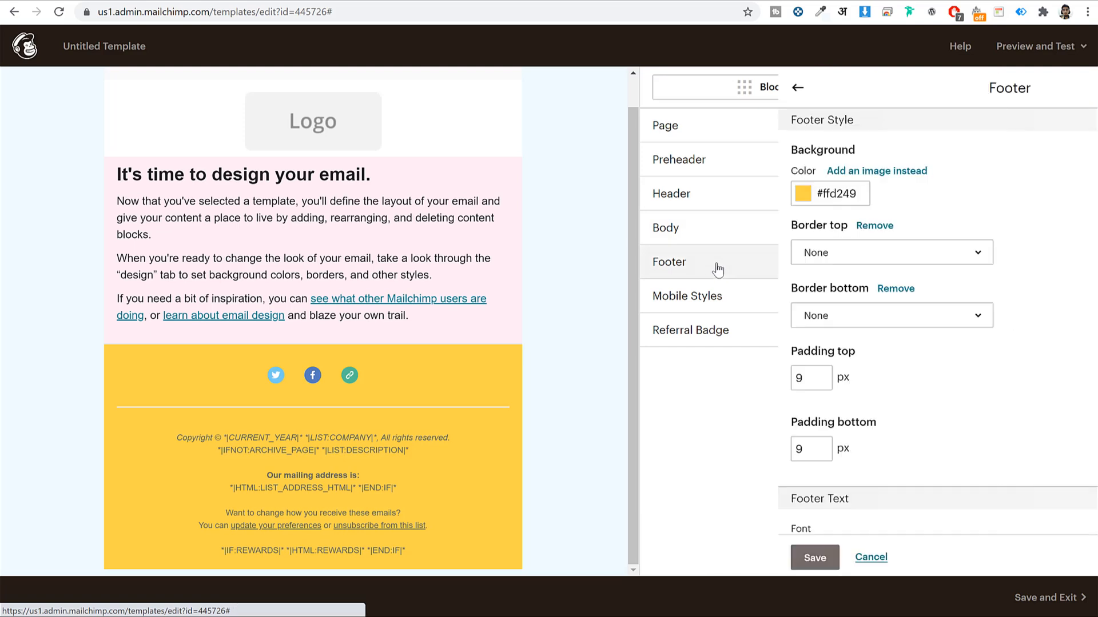
left_click(684, 195)
triple_click(687, 309)
type("#ffecf4")
left_click(975, 237)
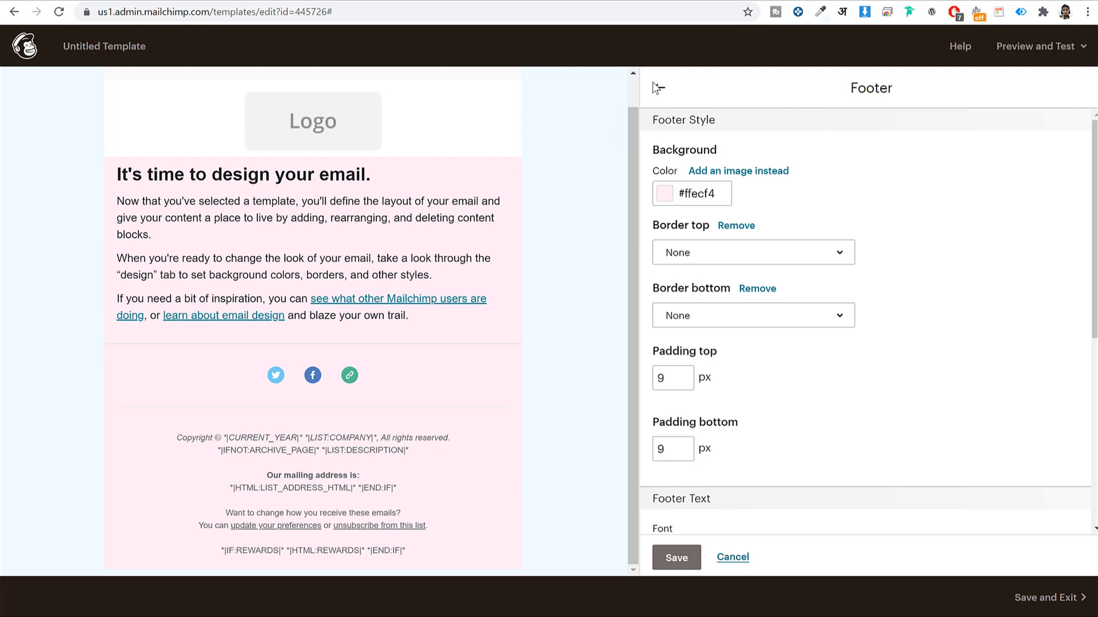
left_click(678, 560)
Switch Mailchimp back to the Blocks panel and move over to the Canva home page tab
left_click(770, 96)
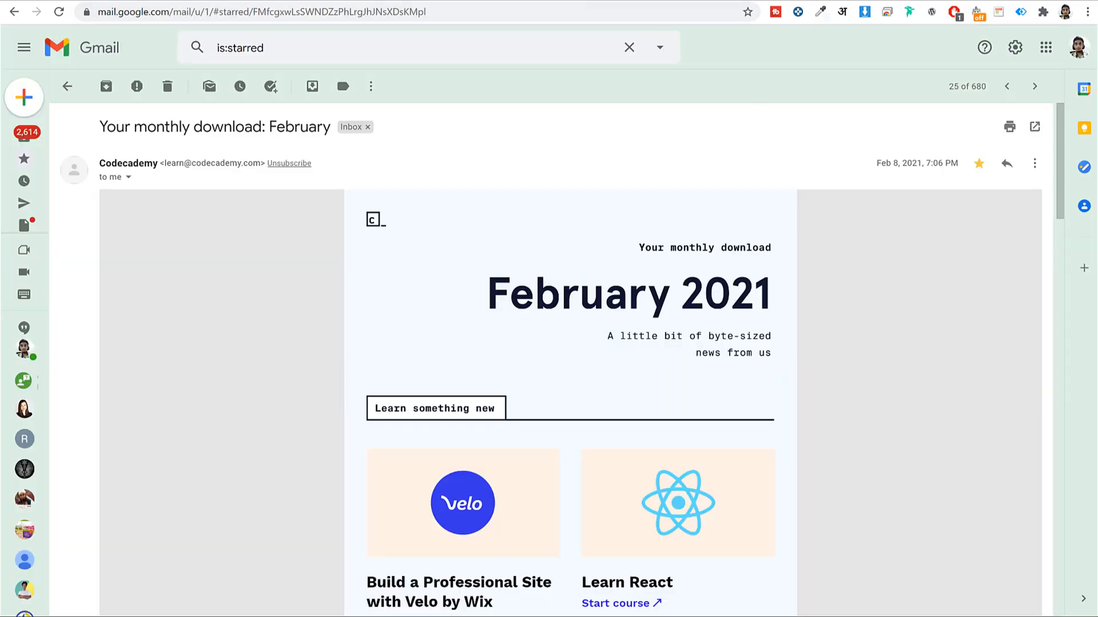
left_click(734, 5)
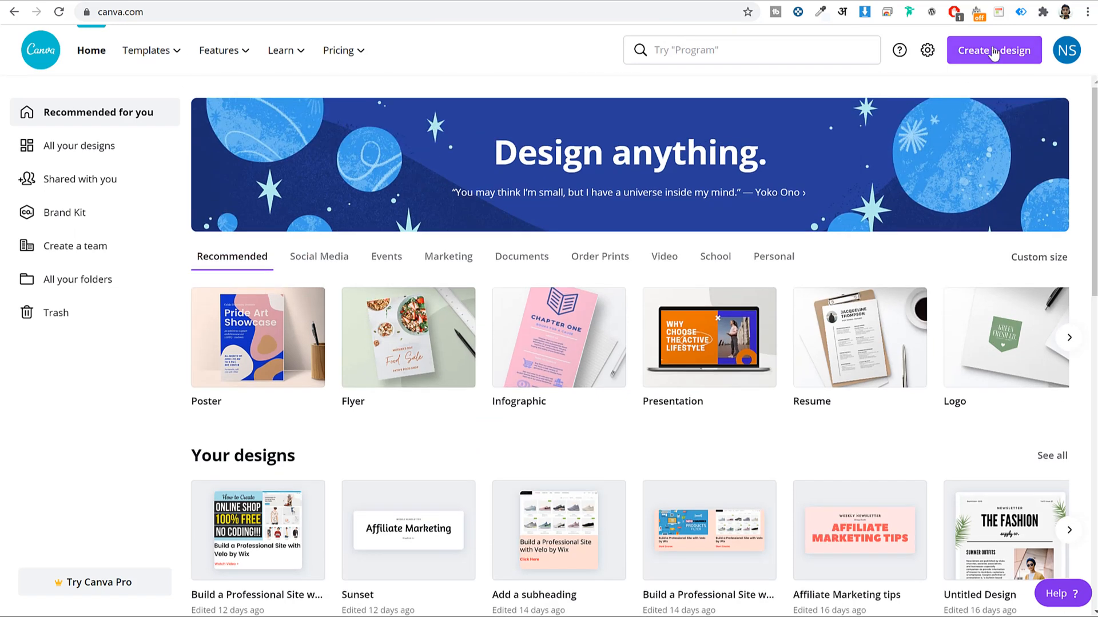
Open the existing Sunset design from Your designs, then return to the Canva home page
scroll(858, 238, "down", 1)
mouse_move(404, 465)
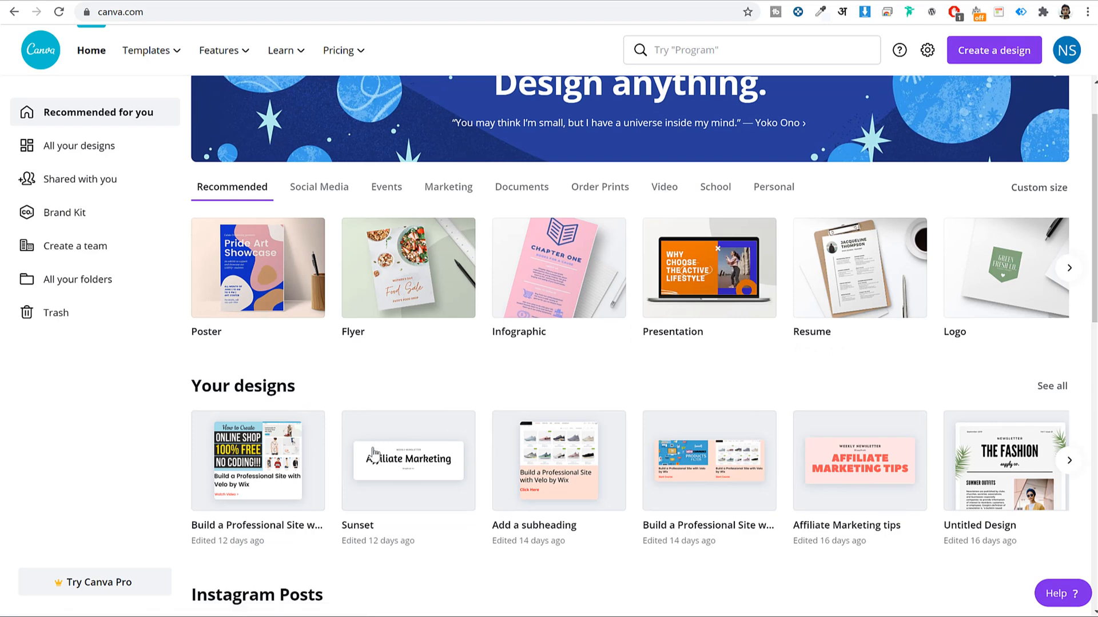
left_click(460, 428)
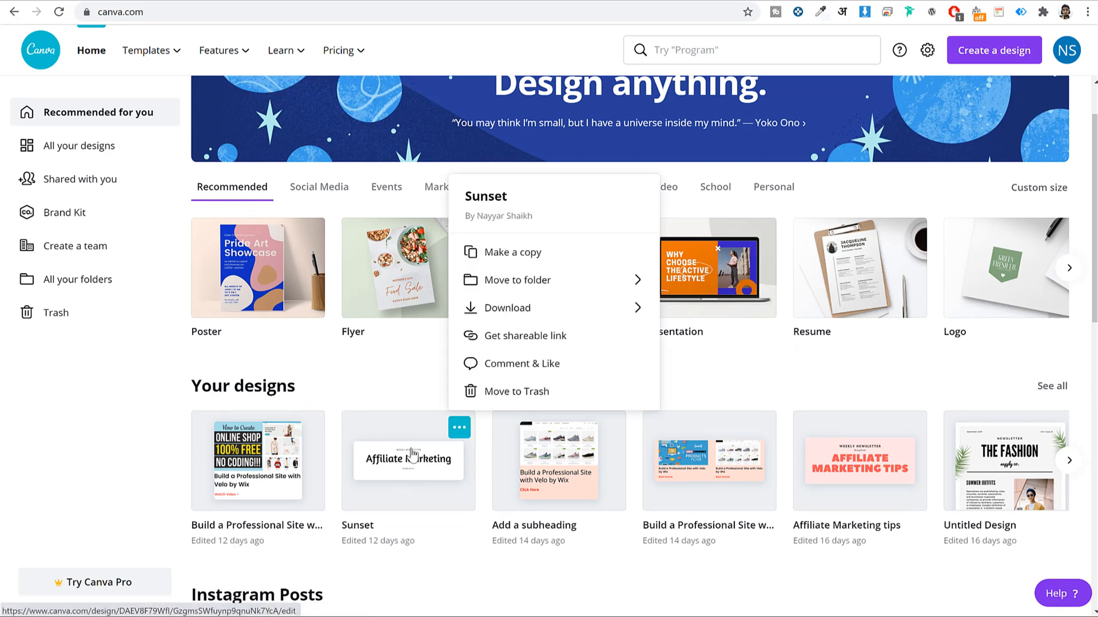
left_click(414, 455)
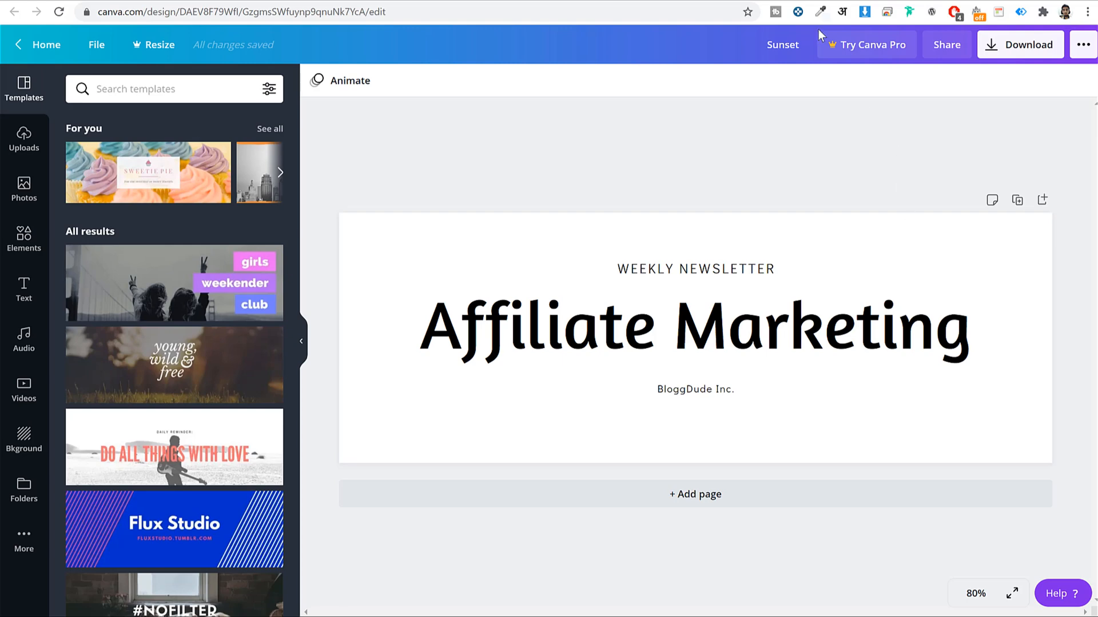
left_click(954, 0)
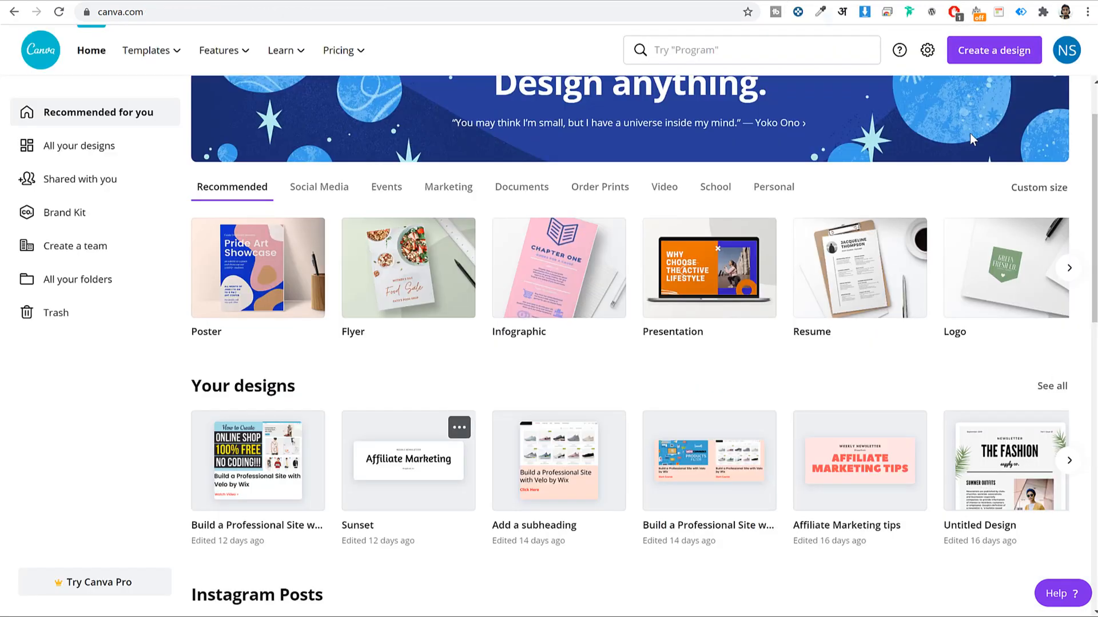
Create a new custom-size design of 1280 × 400 px
left_click(984, 60)
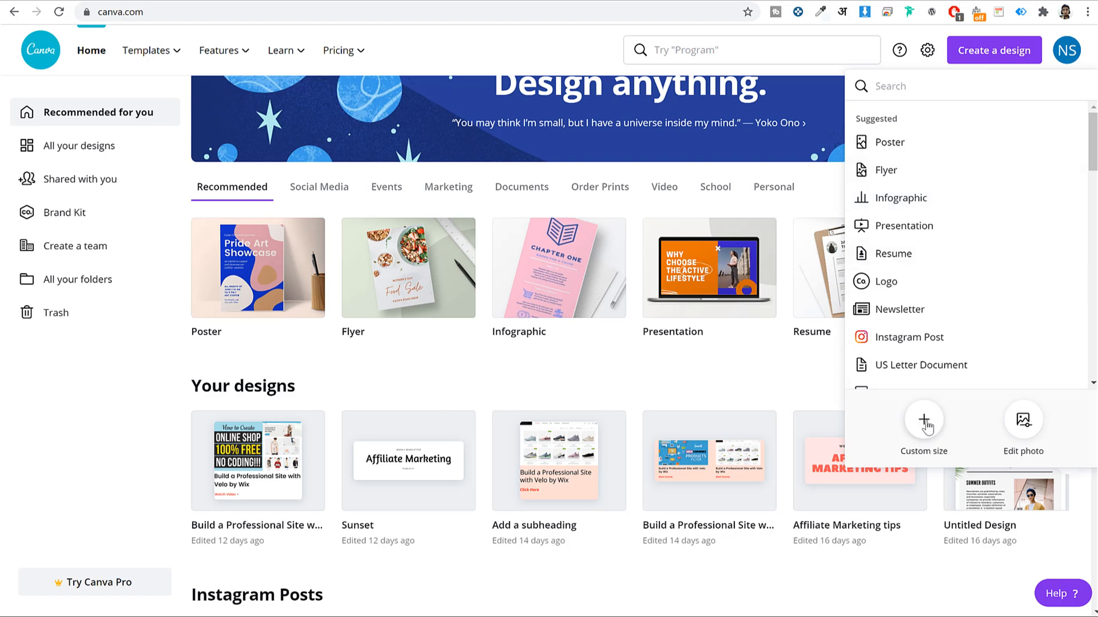
left_click(925, 422)
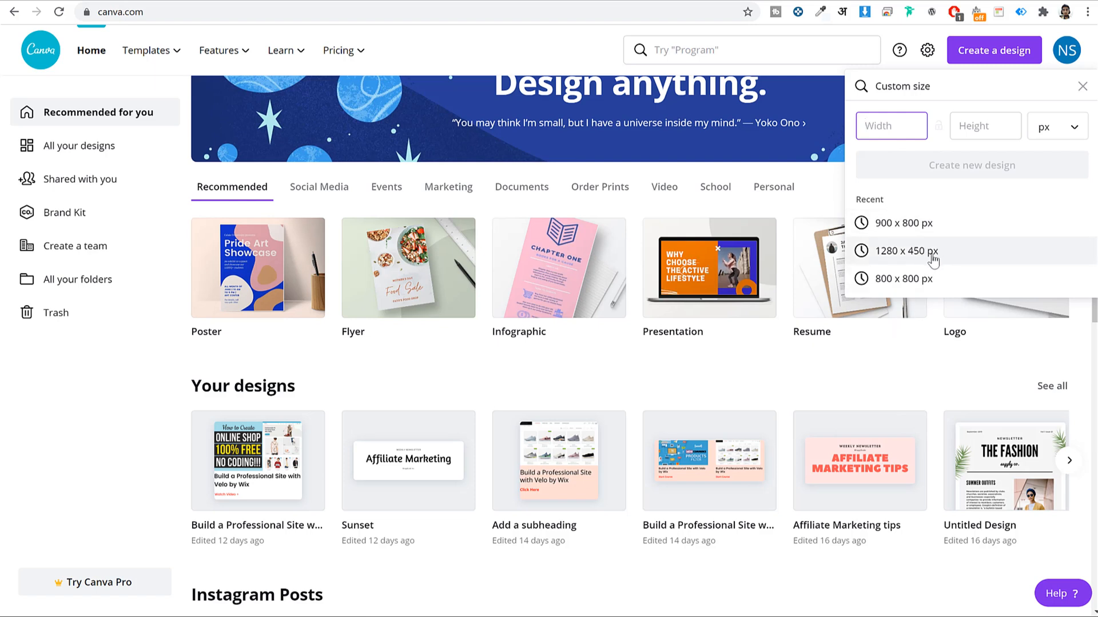
type("1280")
key("Tab")
type("450")
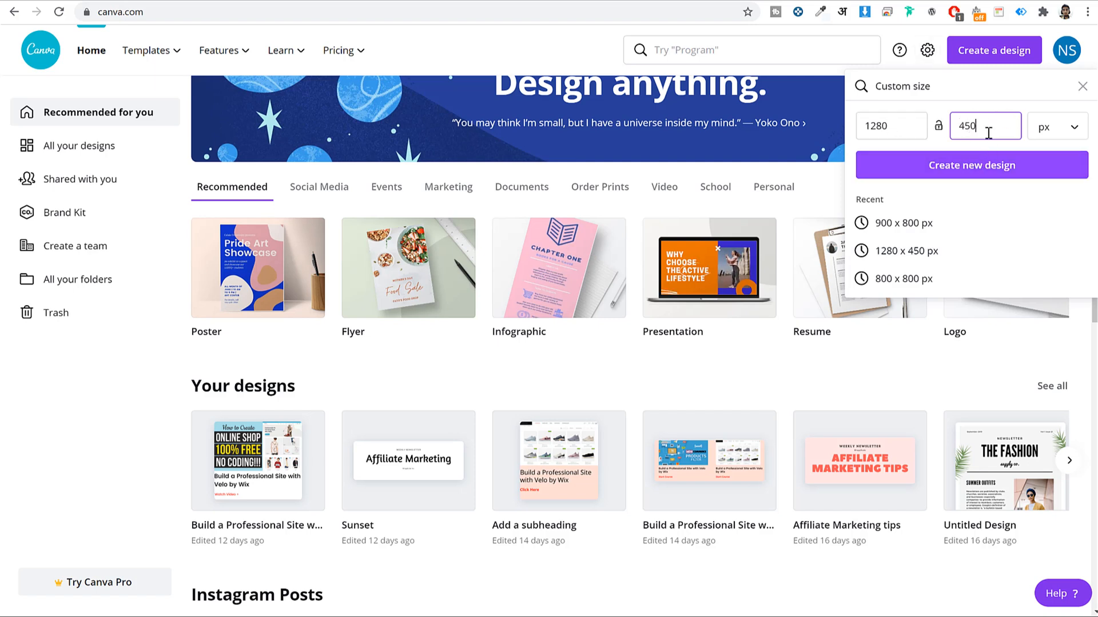
left_click_drag(988, 127, 967, 131)
type("00")
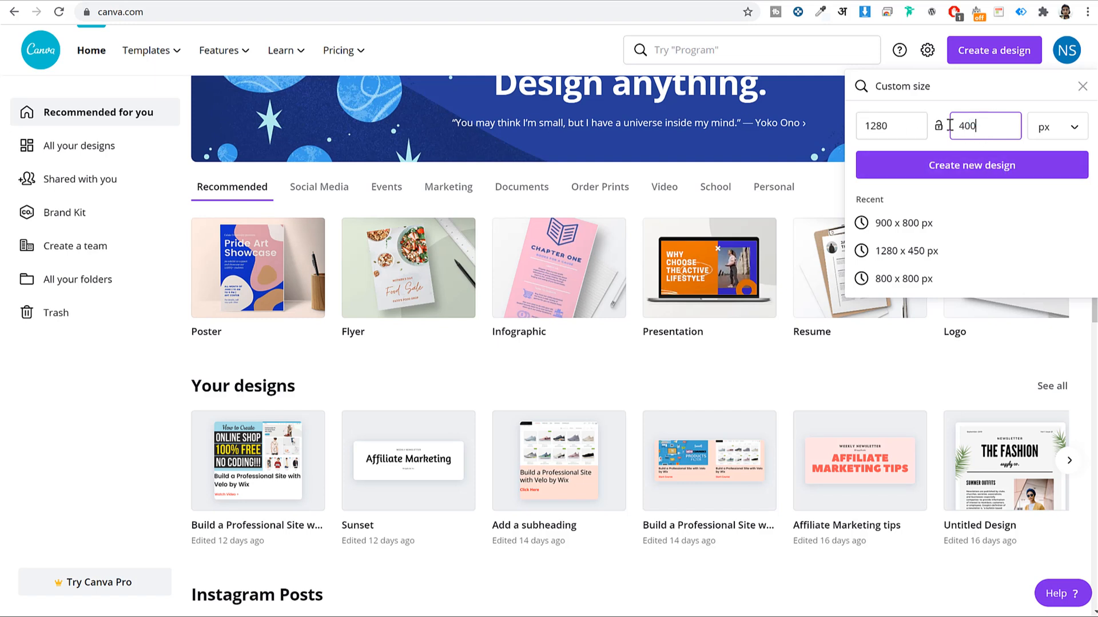
left_click(989, 175)
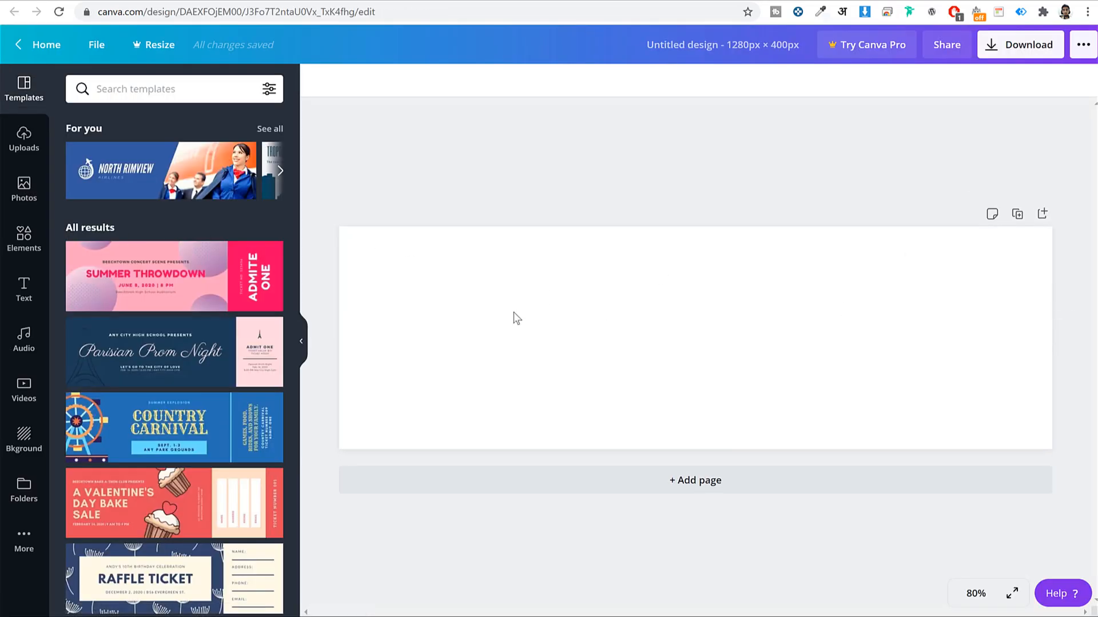
Apply the Way Back When ticket template's first page to the 1280 × 400 canvas
scroll(198, 310, "down", 7)
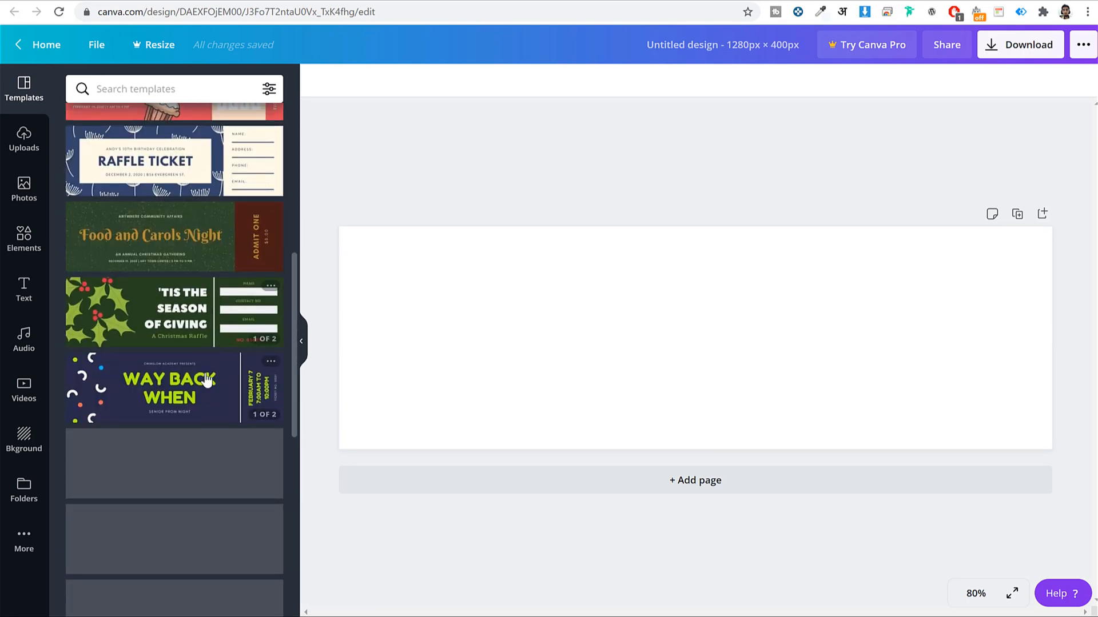
scroll(201, 386, "down", 3)
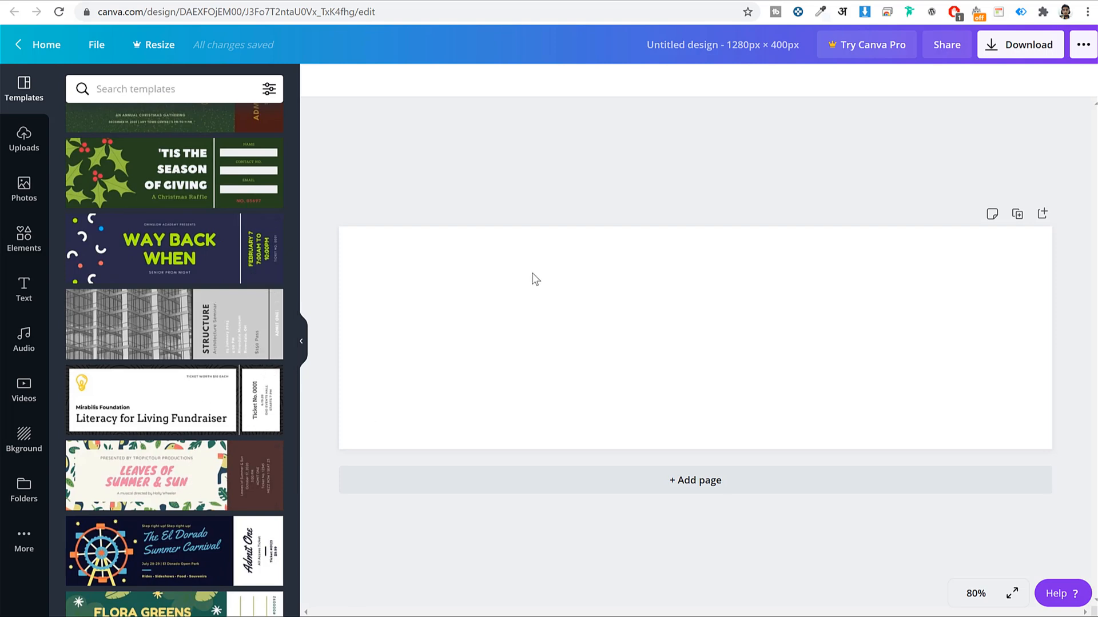
scroll(215, 313, "down", 1)
scroll(215, 313, "down", 10)
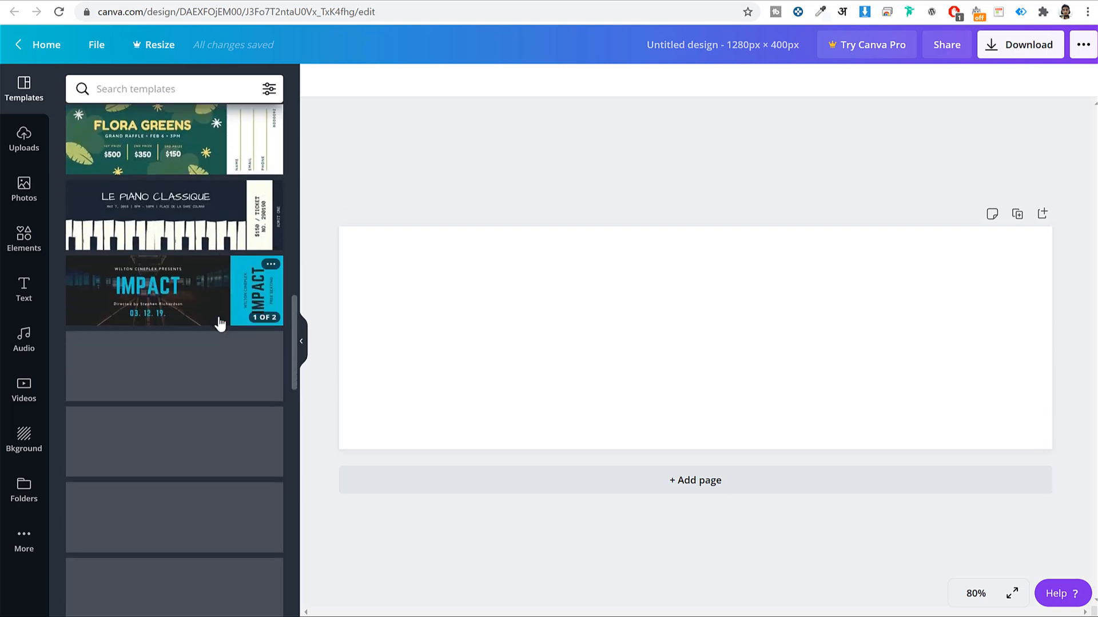
scroll(218, 320, "up", 8)
scroll(218, 320, "up", 6)
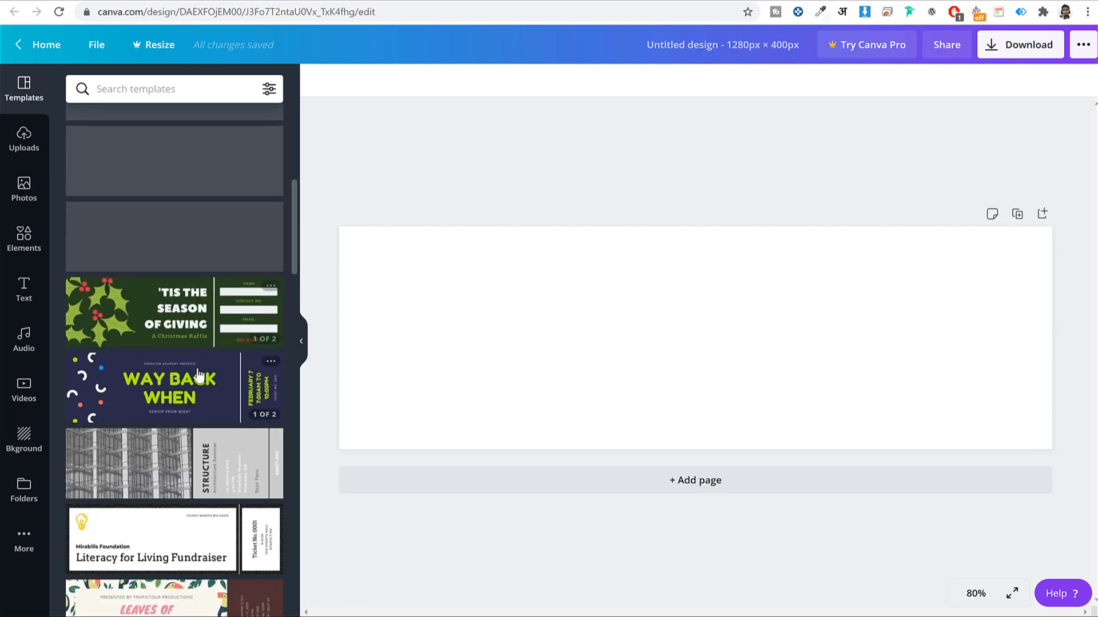
left_click(191, 381)
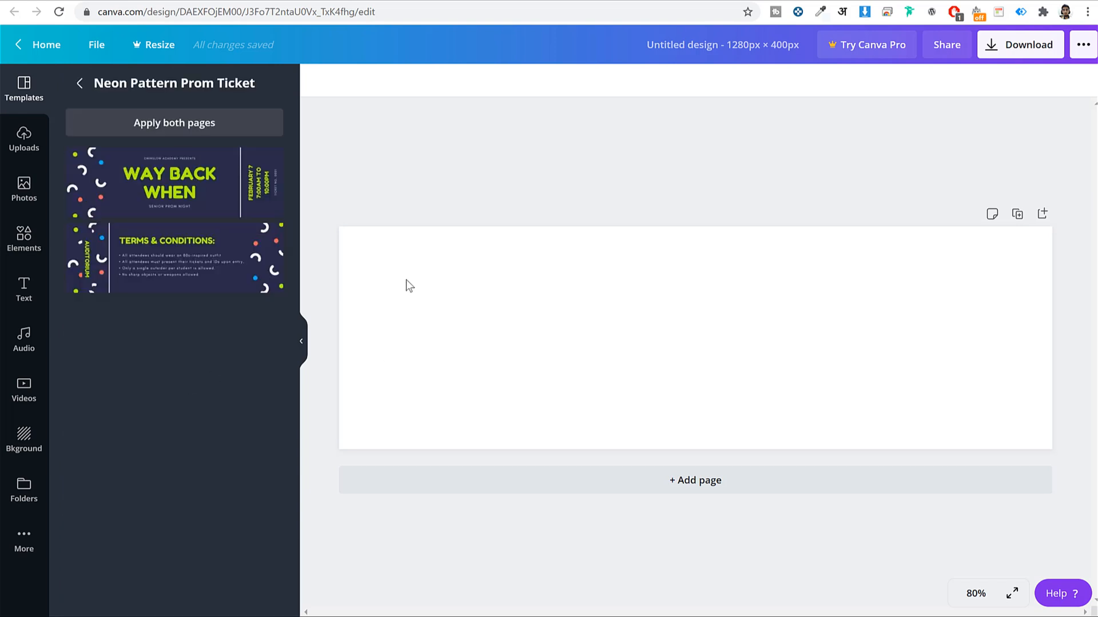
left_click(216, 184)
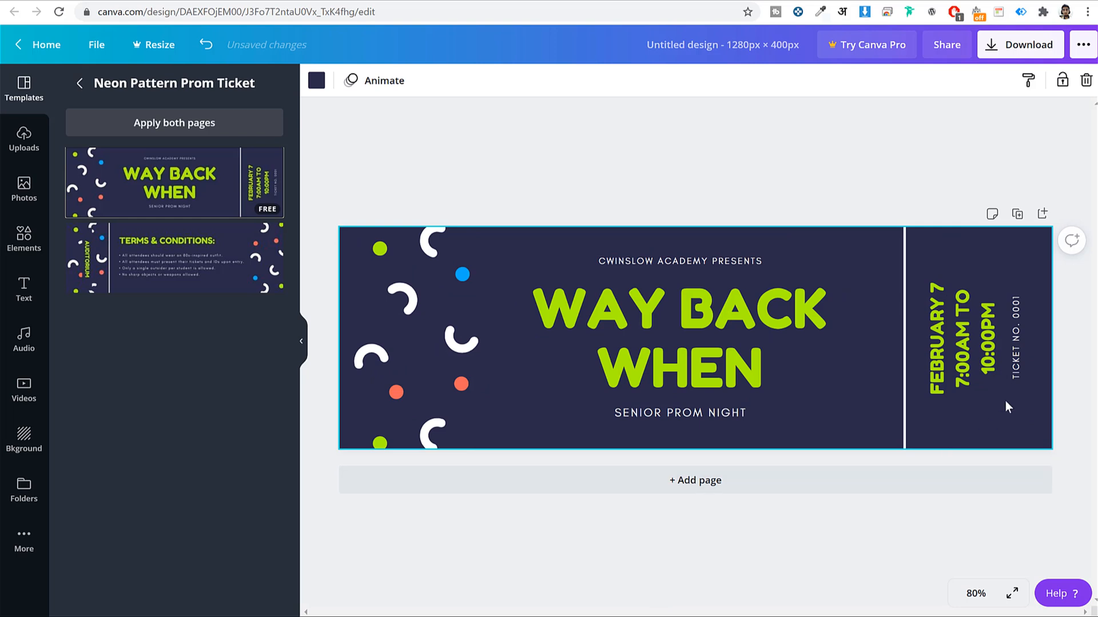
Retitle the banner's central title from WAY BACK WHEN to WEEKLY SEO TIPS
left_click(656, 322)
double_click(697, 309)
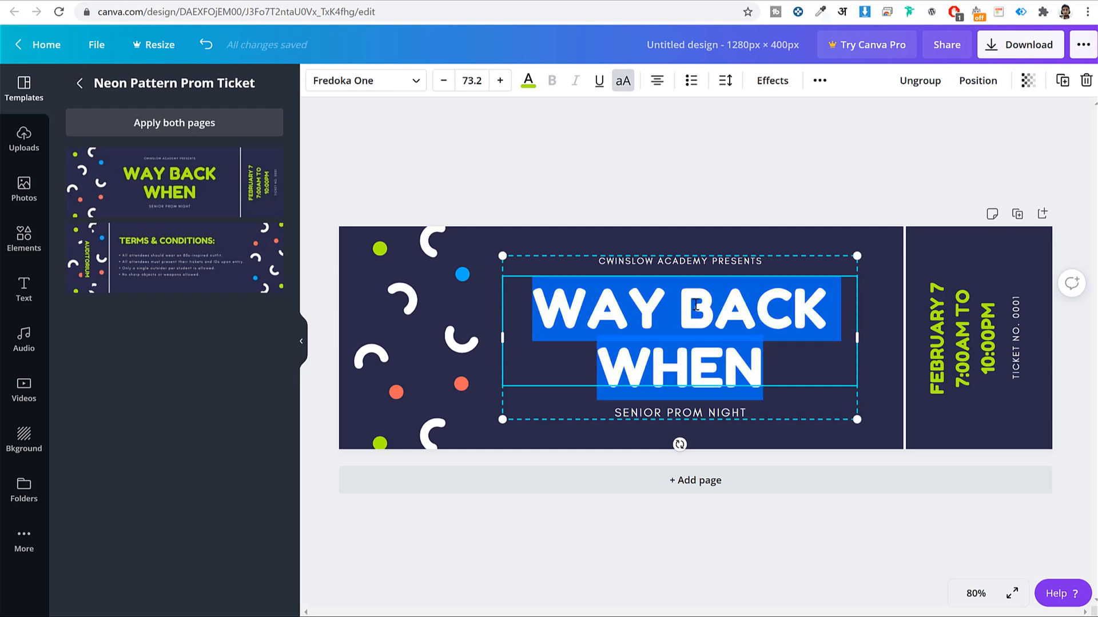
type("WEEKLY SEO TIPS")
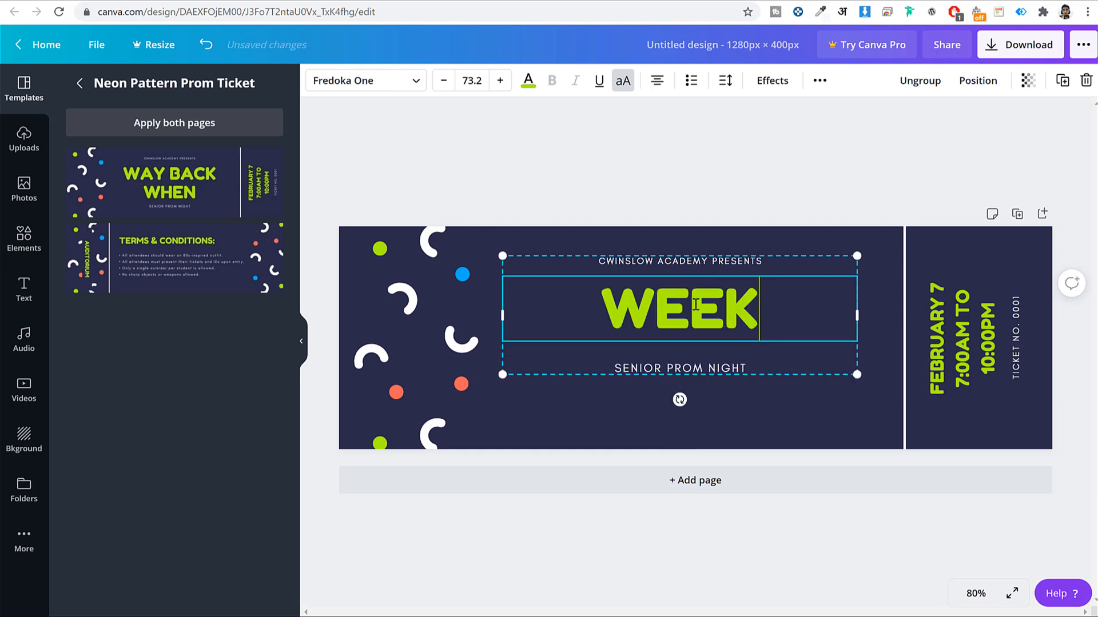
left_click(776, 199)
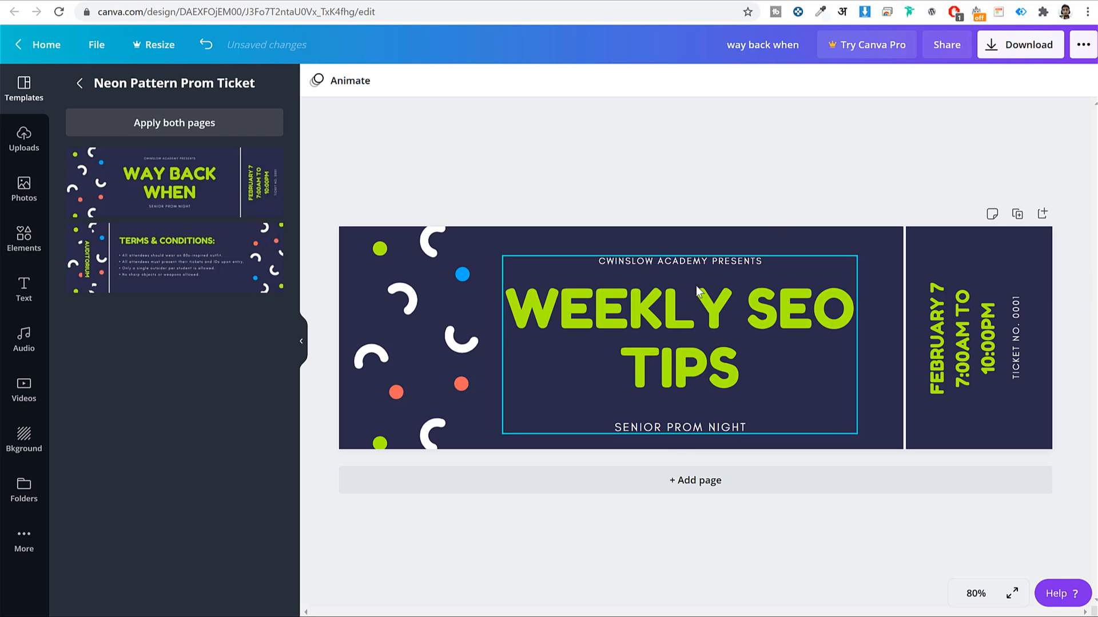
Replace the top line with the brand FEHEM MEDIA ENT. and the bottom line with the author's name
left_click(732, 257)
double_click(719, 259)
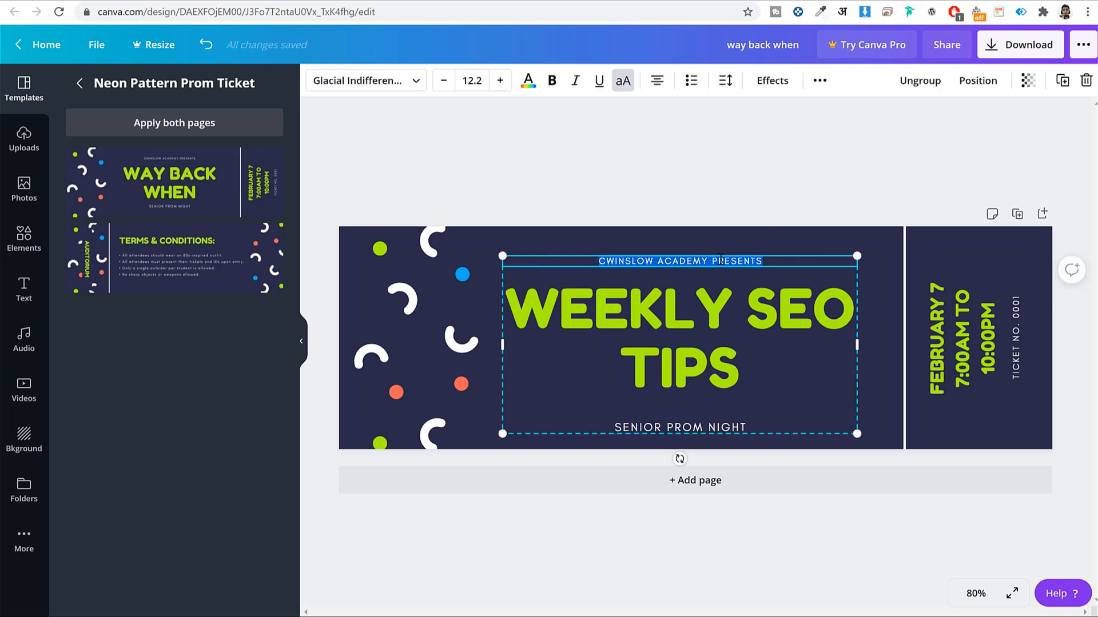
type("BLOGG")
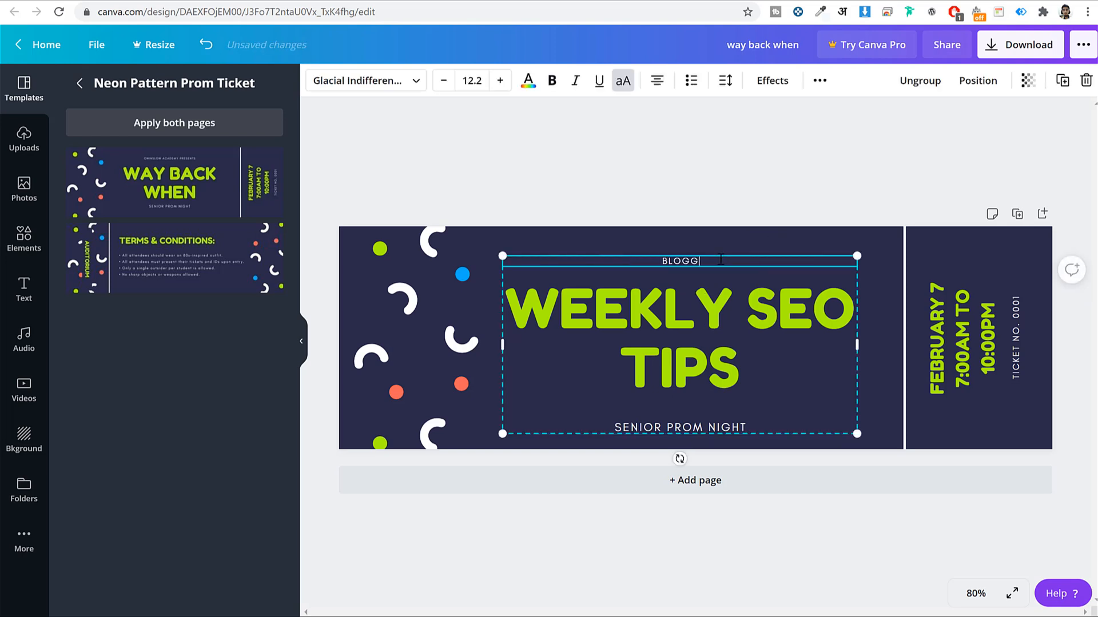
type("HEM MEDIA IENT.")
left_click(685, 429)
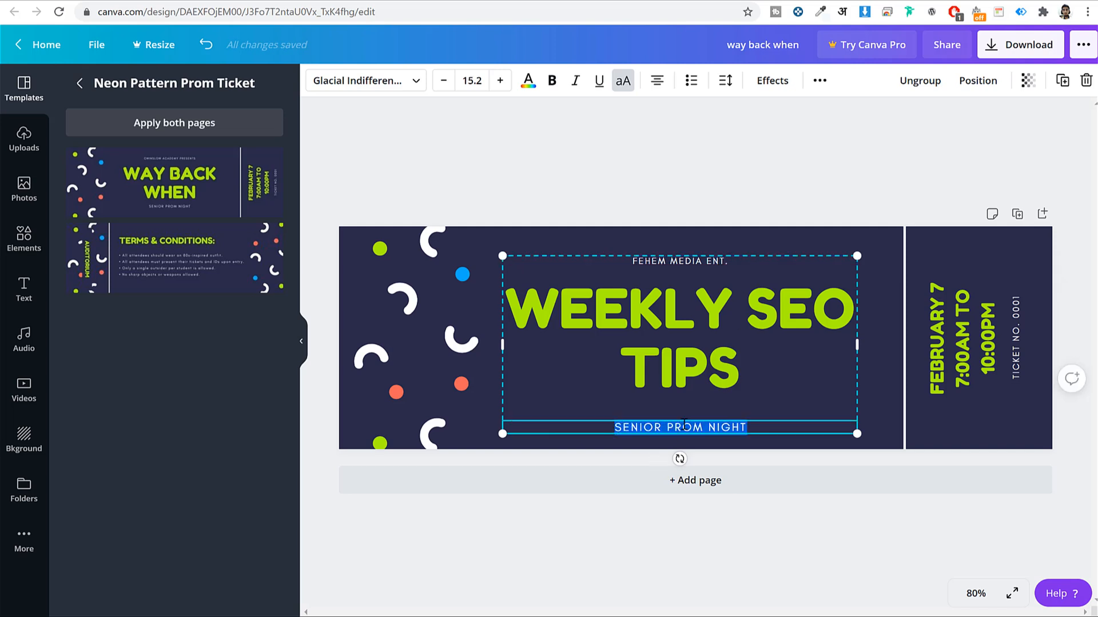
type("NAYYAR SHAIKH")
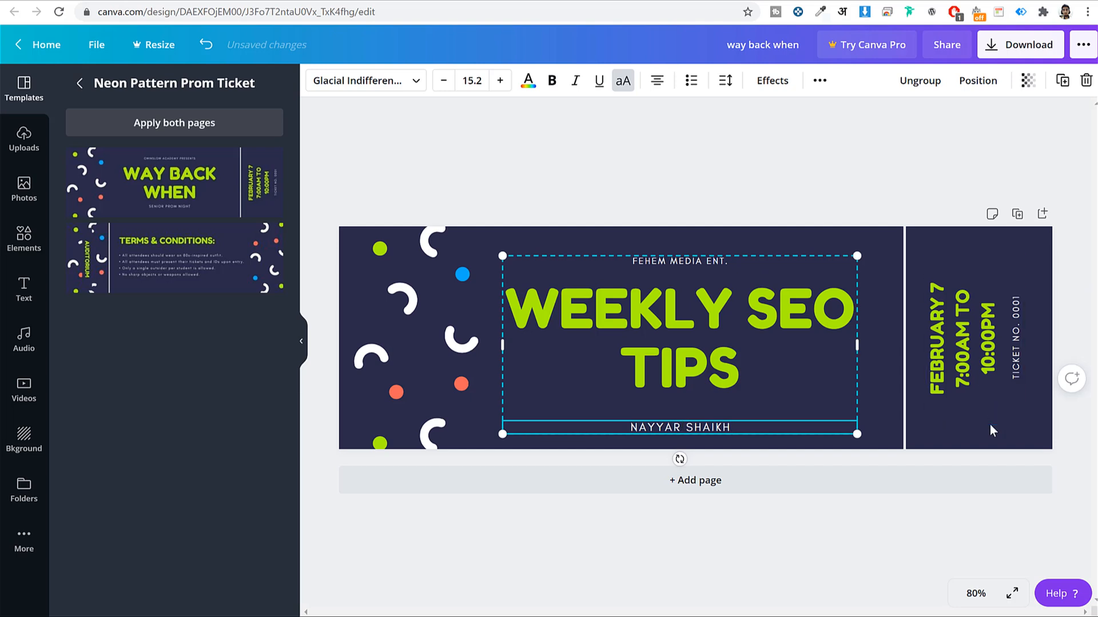
Delete the TICKET NO. 0001 text from the side stub
left_click(970, 360)
left_click(1021, 346)
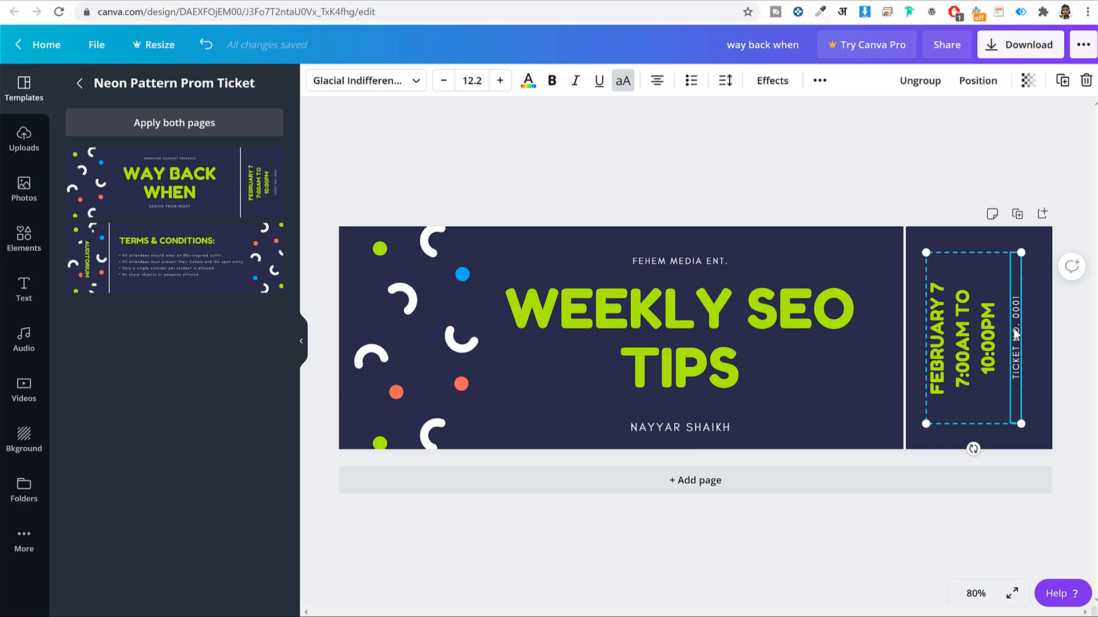
right_click(1018, 329)
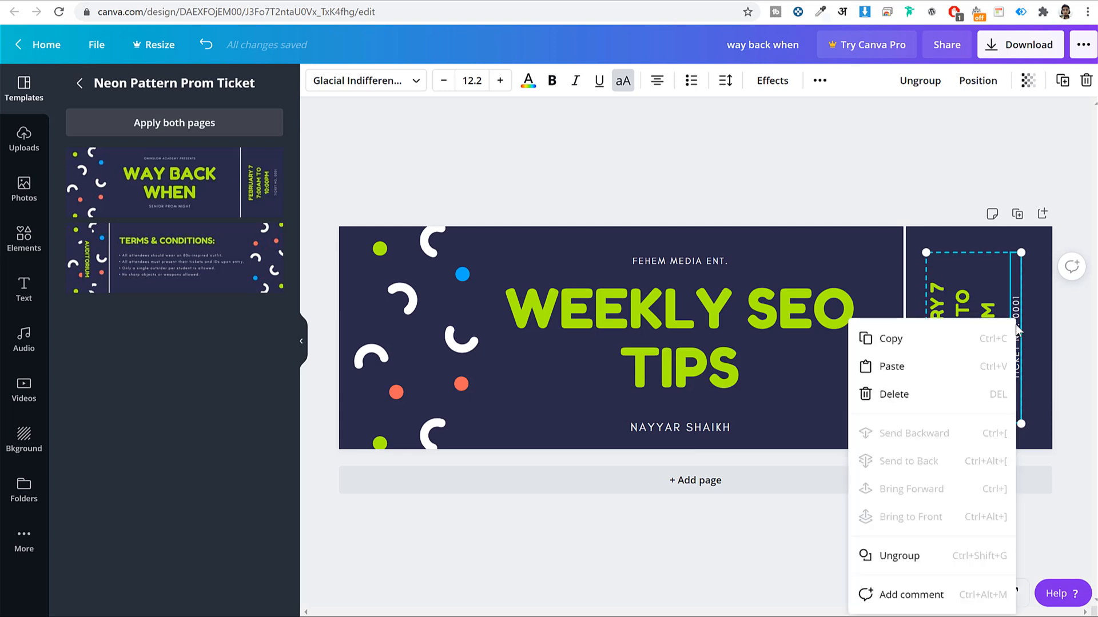
left_click(966, 393)
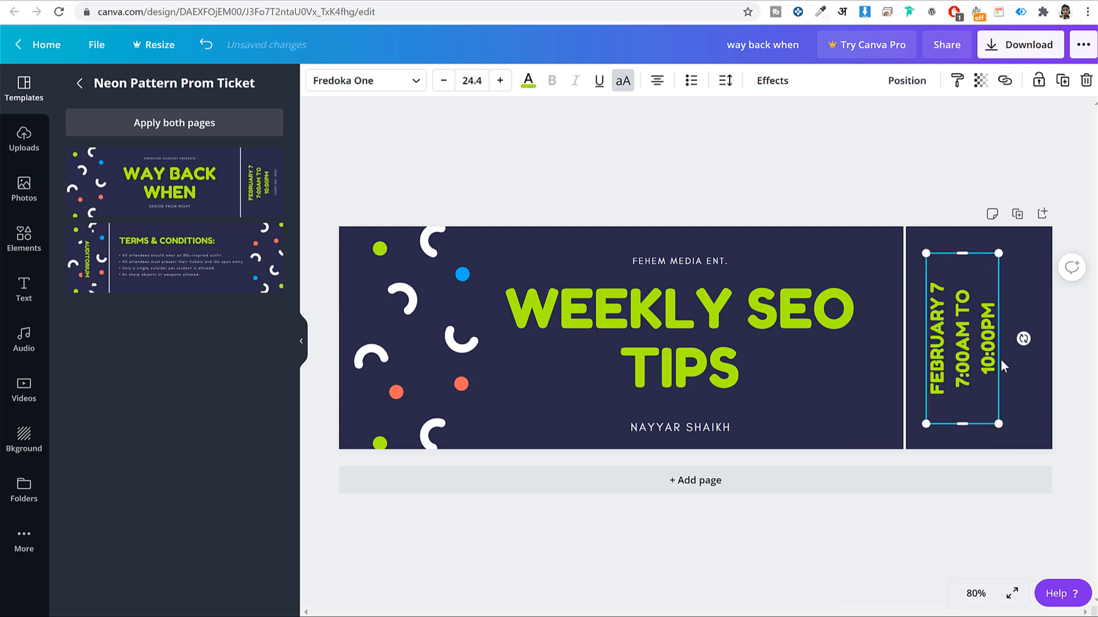
Change the side date text to FEBRUARY 2ND WEEK, removing the 7 and the time range
left_click(939, 343)
left_click(947, 291)
key("BackSpace")
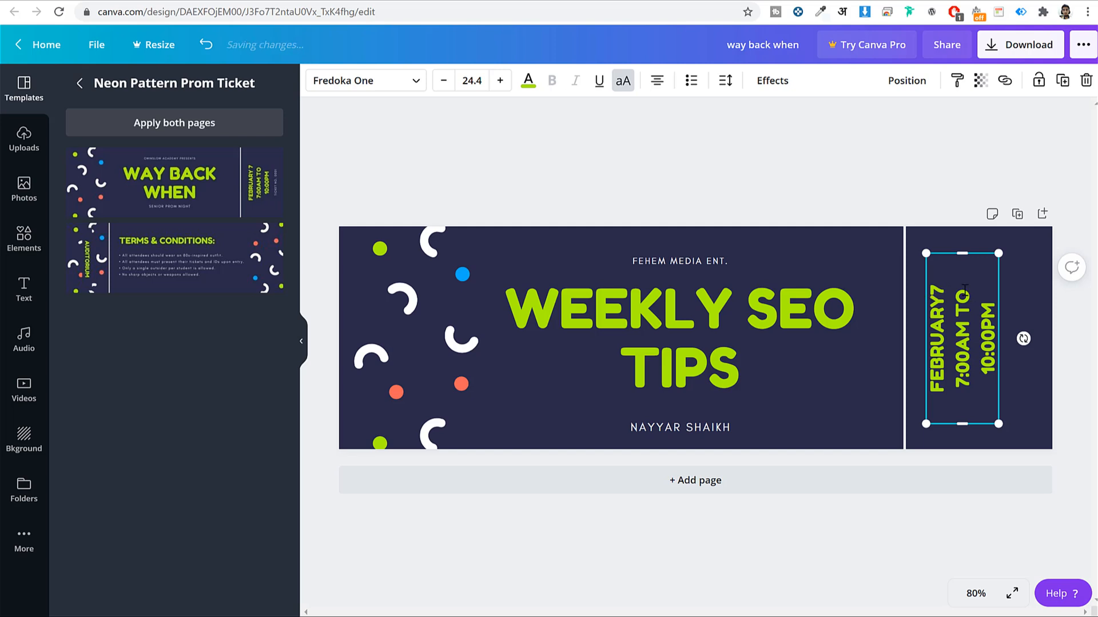
key("BackSpace")
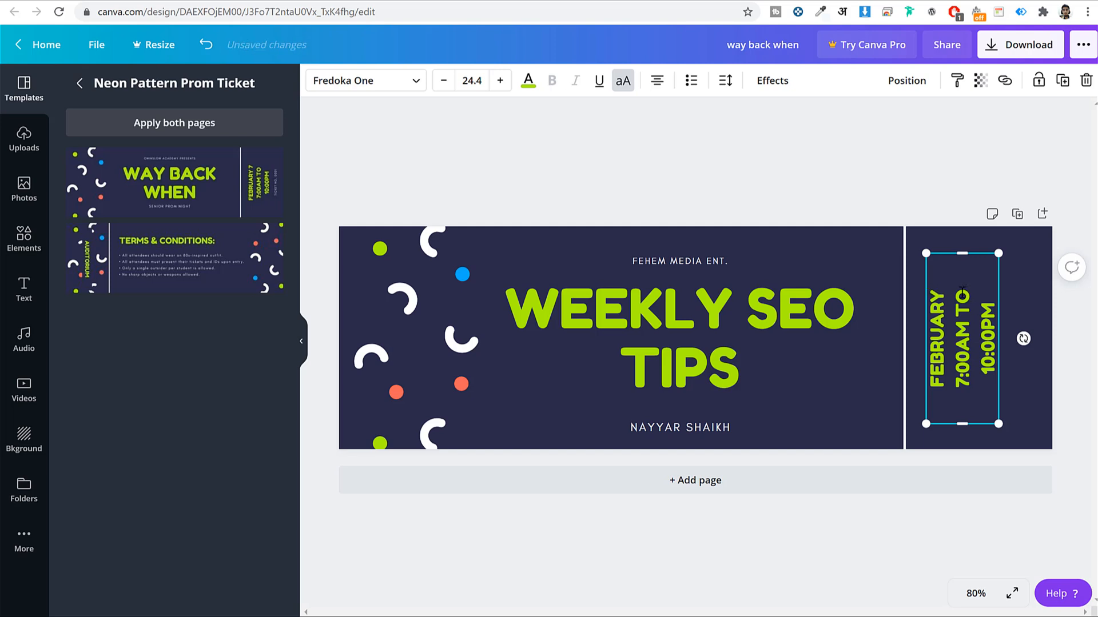
left_click_drag(952, 389, 998, 309)
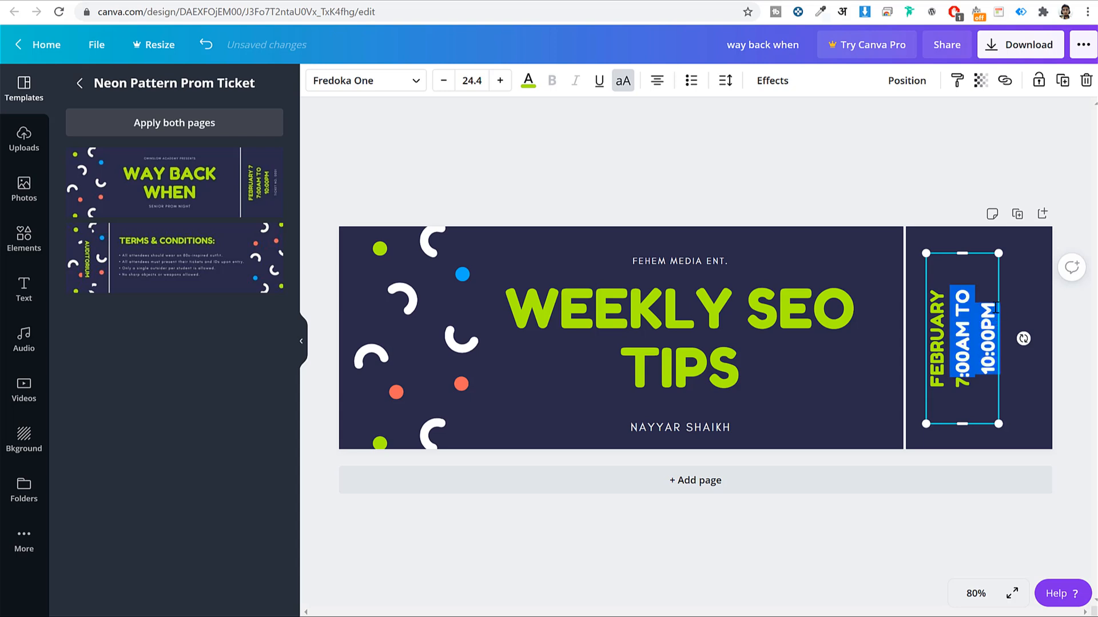
key("BackSpace")
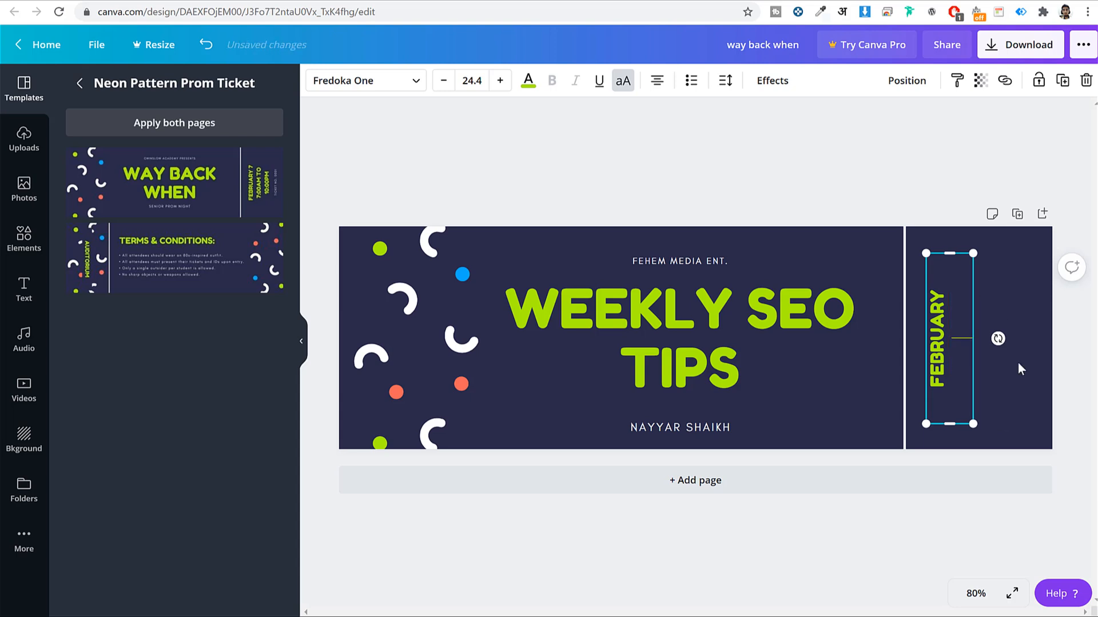
type("2ND WEEK")
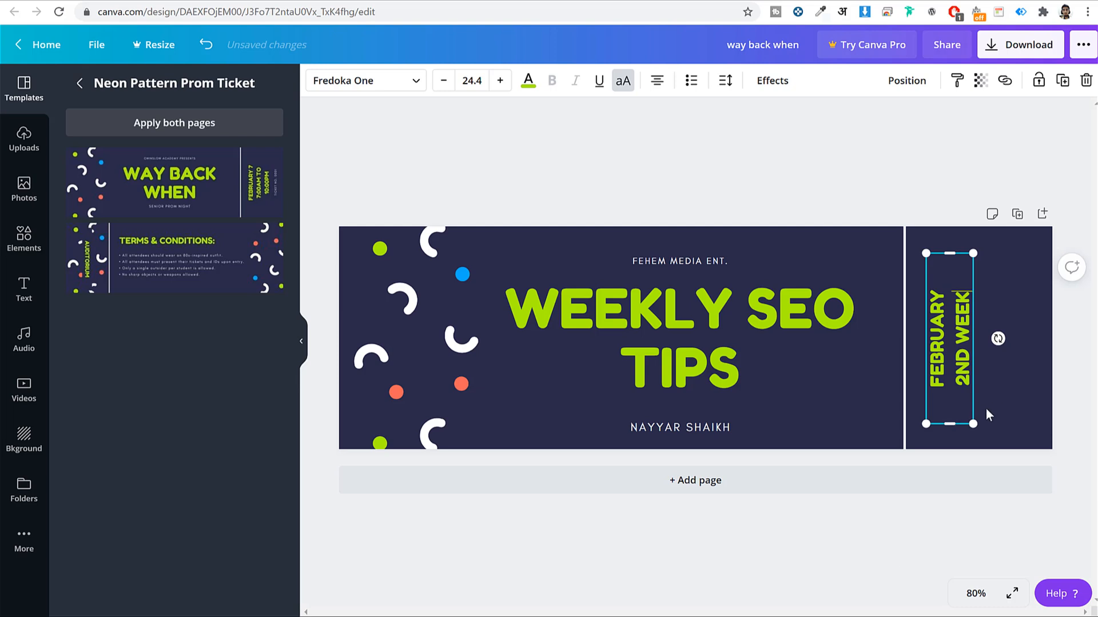
Enlarge the date text so it stretches up to the page's top edge
left_click_drag(973, 423, 1001, 452)
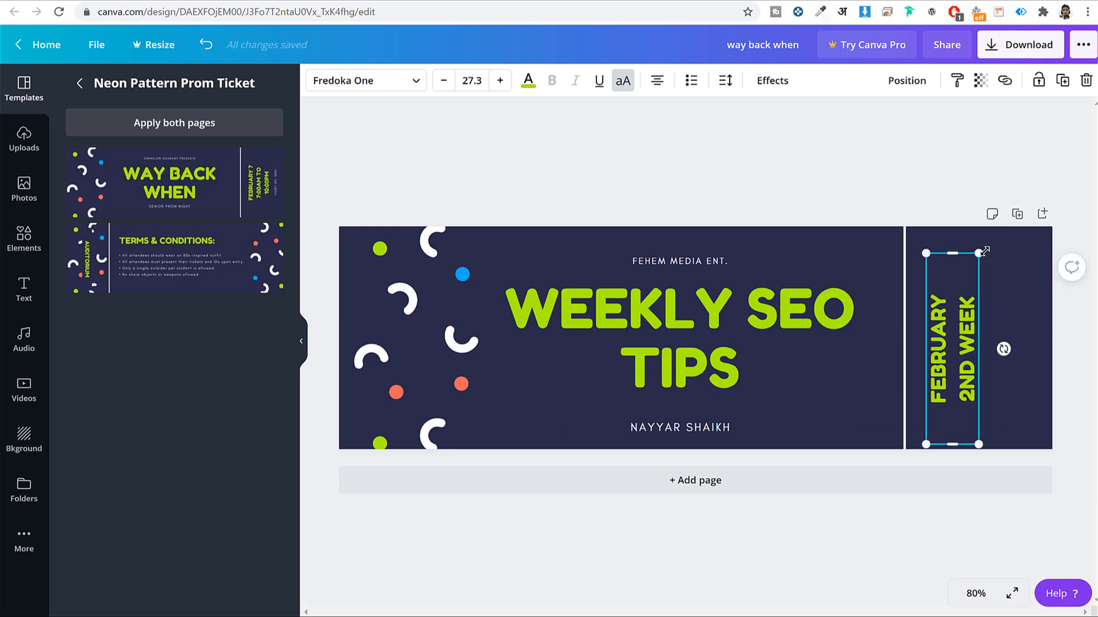
left_click_drag(987, 247, 986, 228)
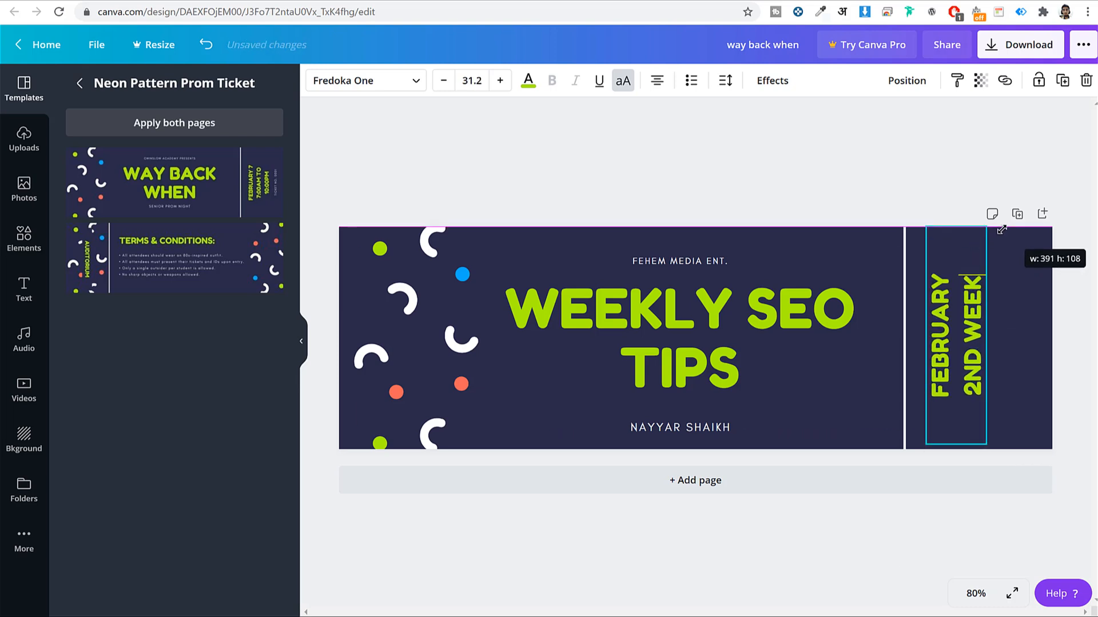
left_click(607, 575)
Colour the WEEKLY SEO TIPS title and FEBRUARY 2ND WEEK text orange-red
left_click(609, 329)
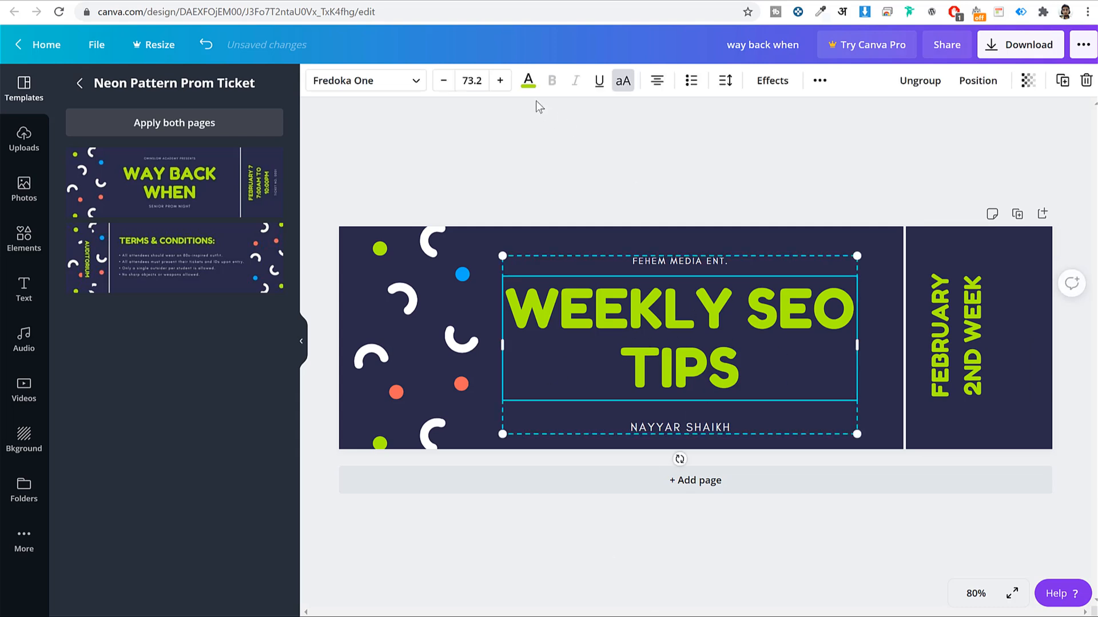
left_click(529, 80)
left_click(195, 221)
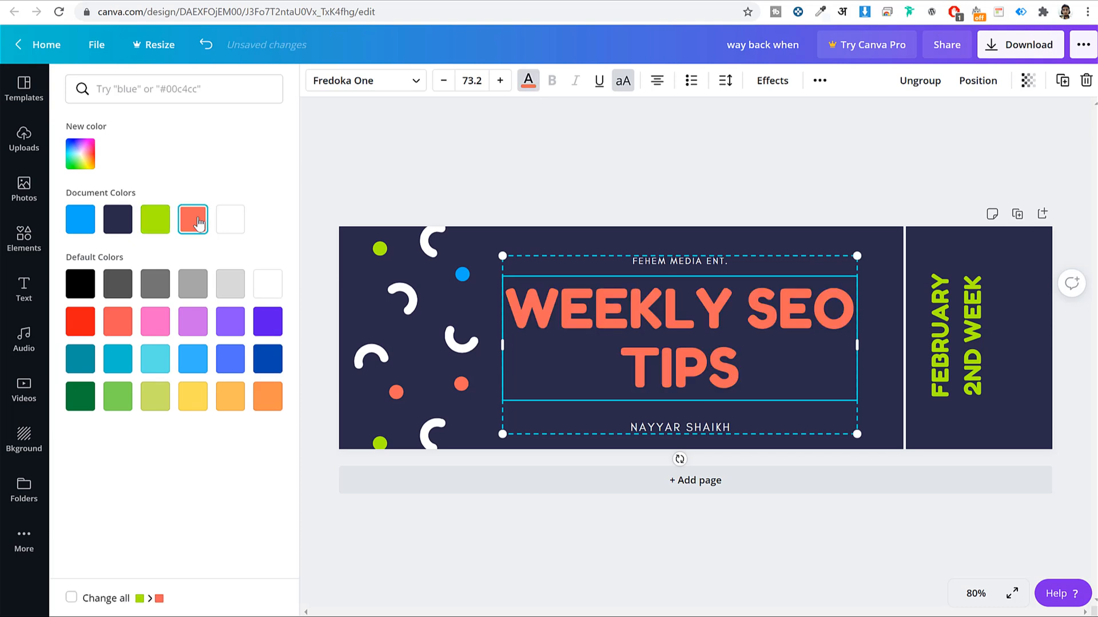
left_click(978, 347)
left_click(528, 80)
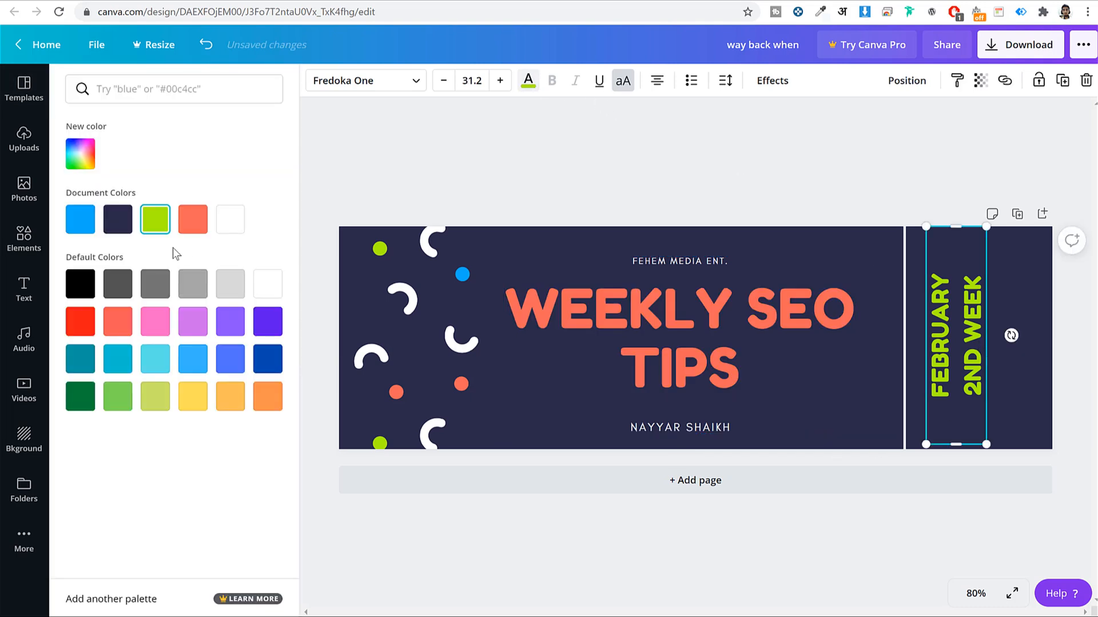
left_click(194, 221)
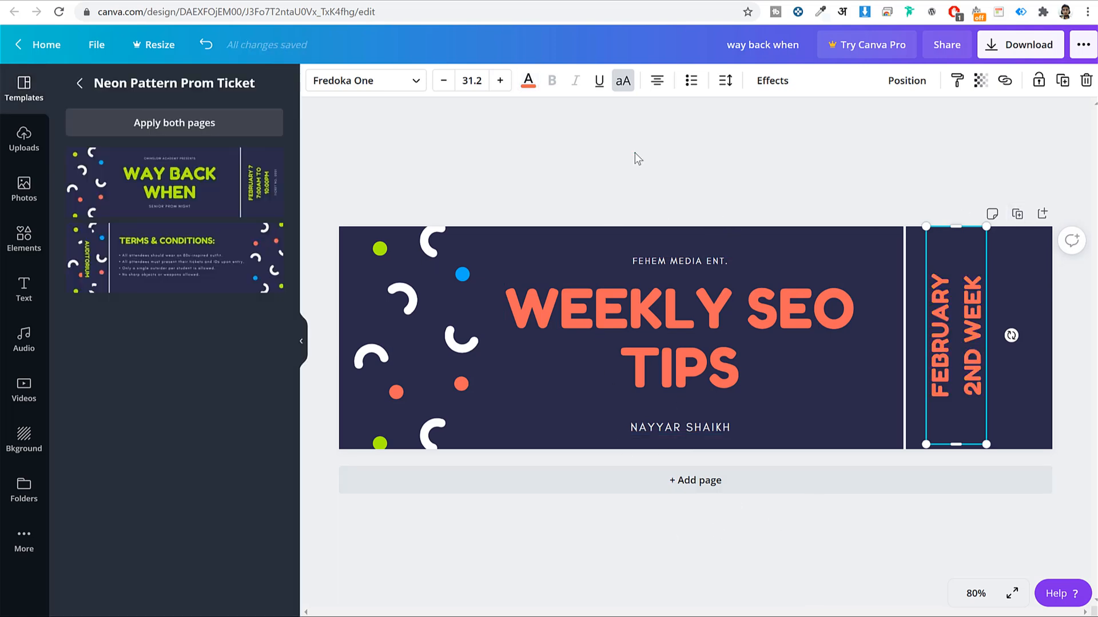
After trying several swatches, set the page background to pale pink #FFECF4 via hex code
left_click(558, 237)
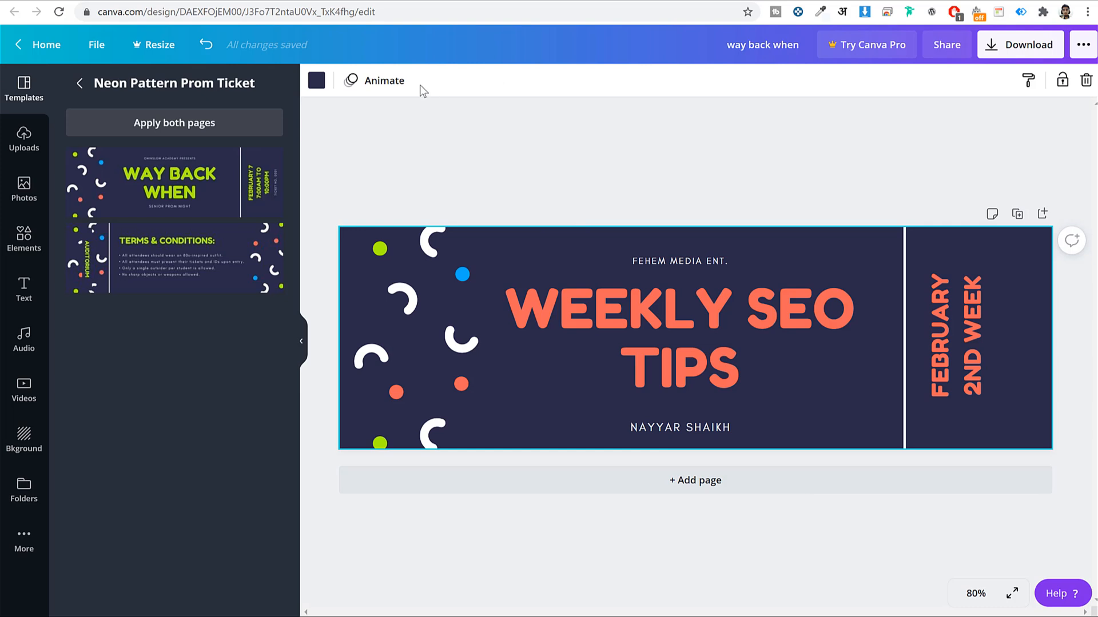
left_click(316, 80)
left_click(155, 321)
left_click(229, 322)
left_click(253, 397)
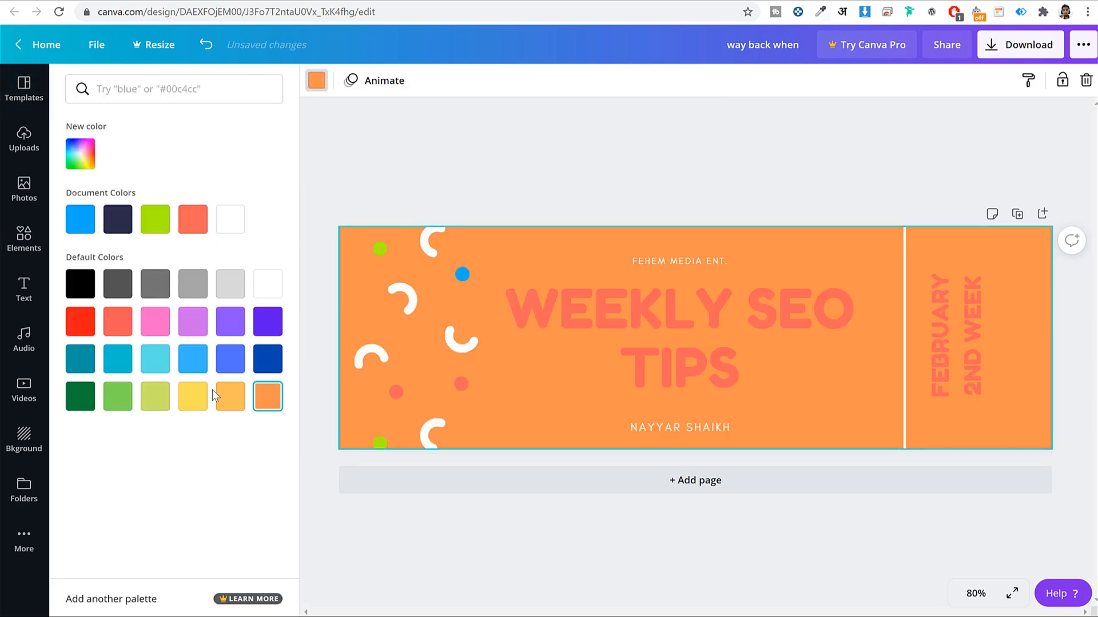
left_click(192, 396)
left_click(80, 153)
left_click(136, 307)
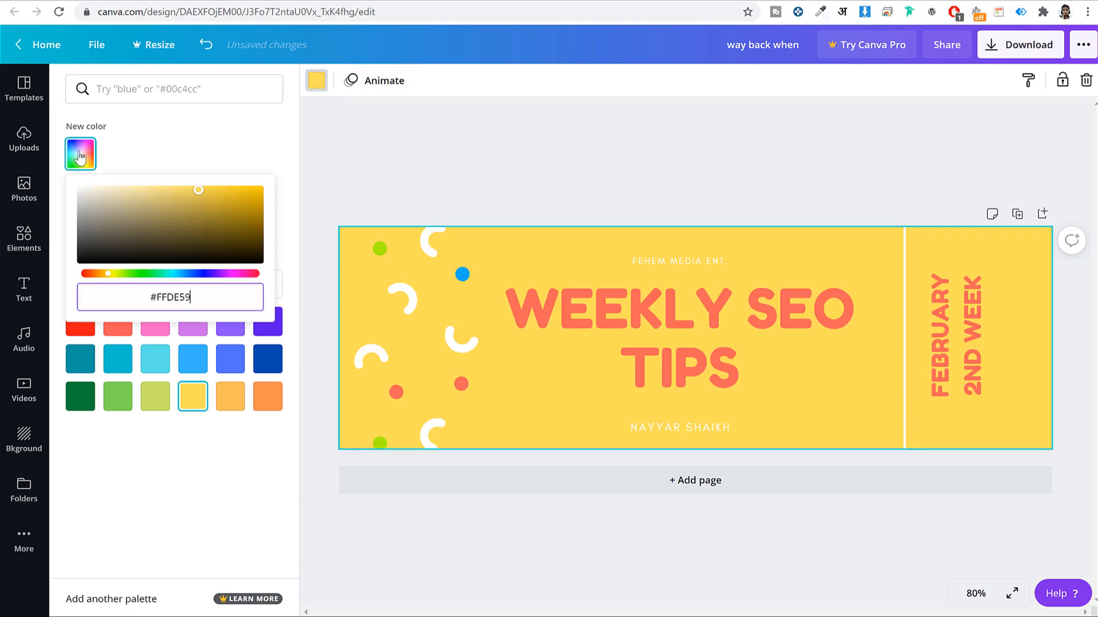
type("#FEECF4")
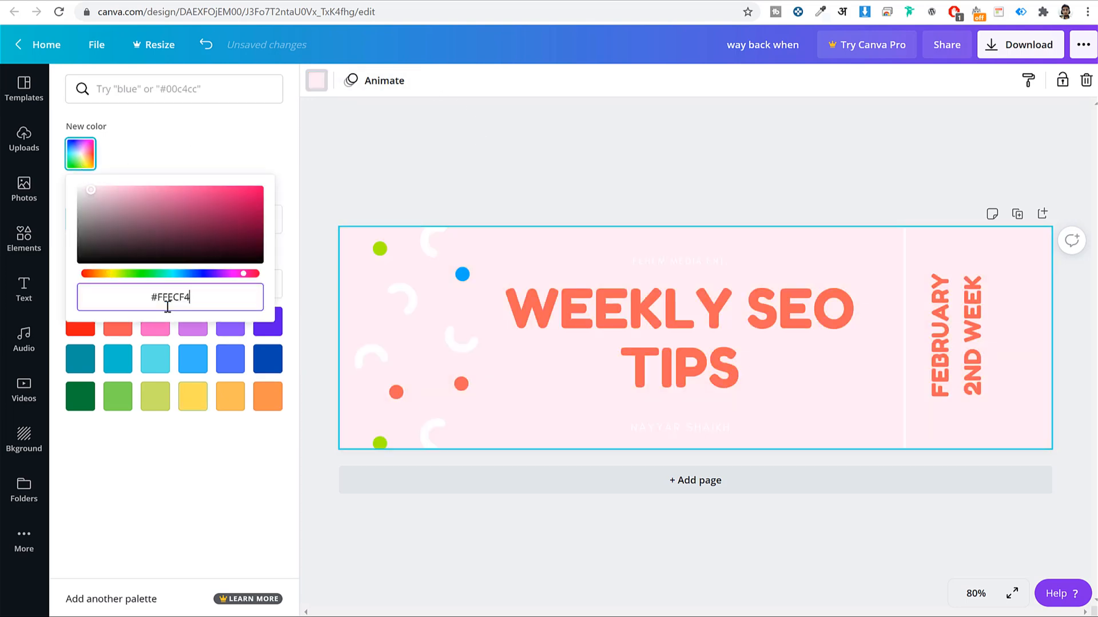
left_click(656, 154)
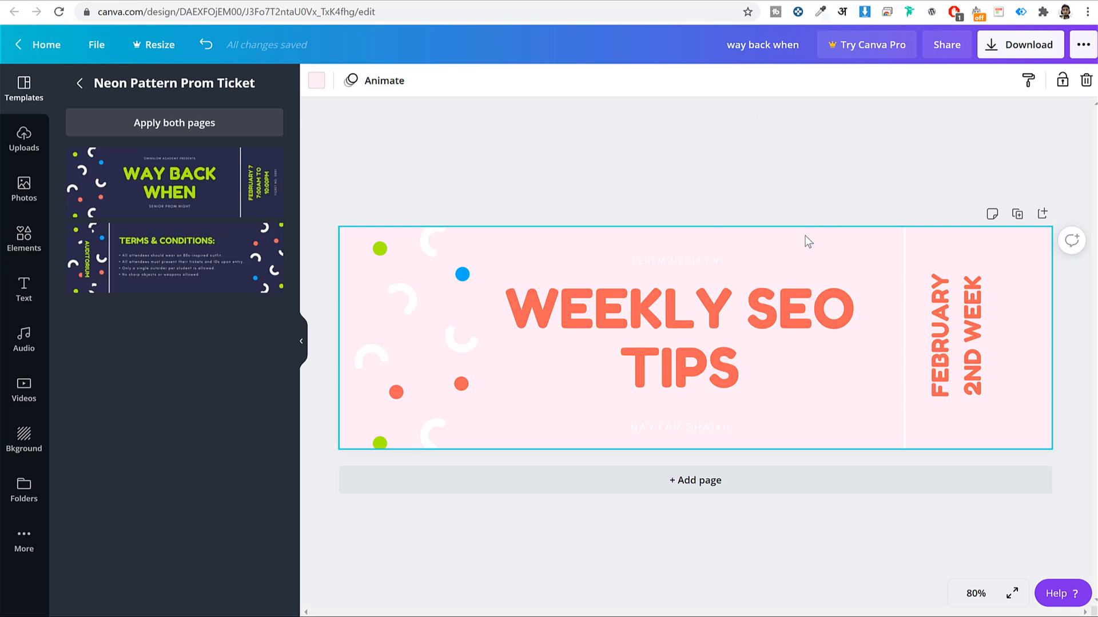
Make the FEHEM MEDIA ENT. and author name lines black
left_click(669, 262)
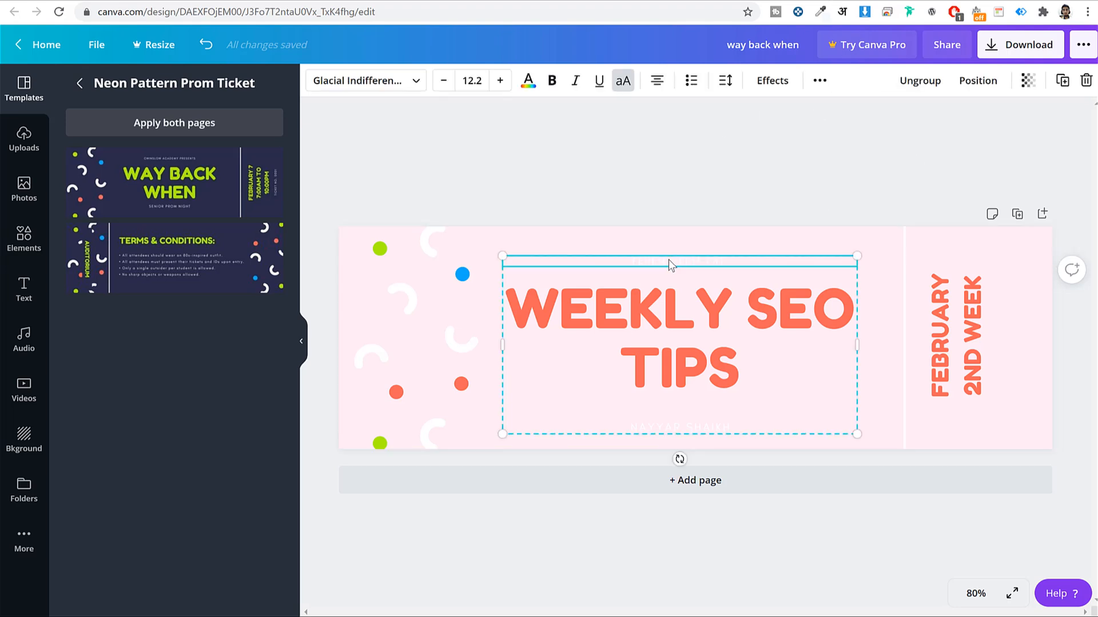
left_click(527, 85)
left_click(87, 286)
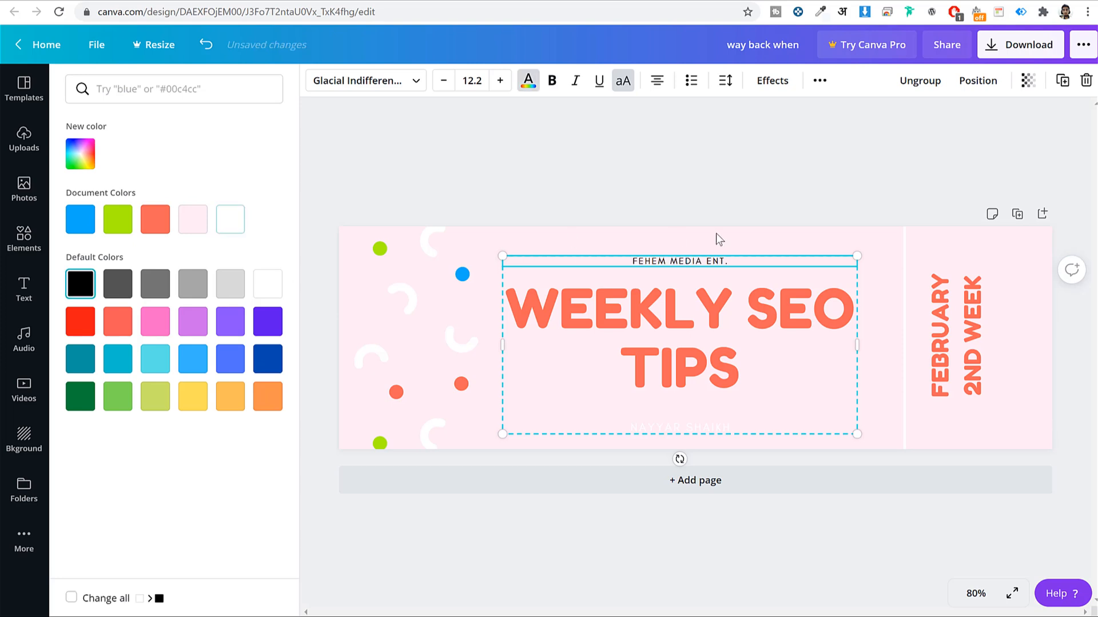
left_click(693, 430)
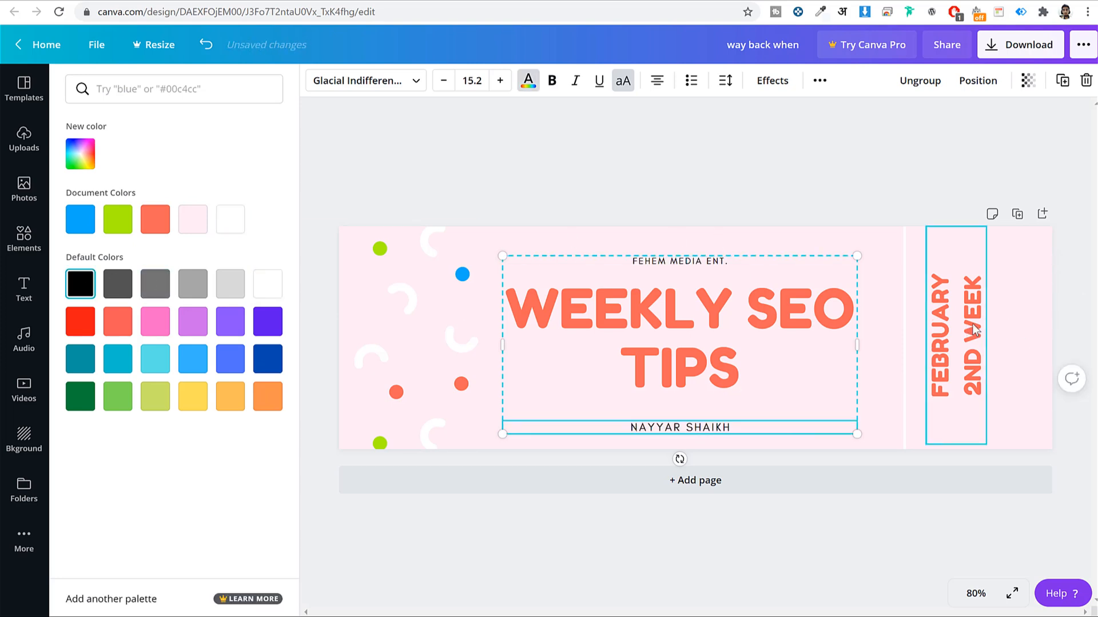
Turn the vertical divider line and the pattern's blue dot black
left_click(905, 303)
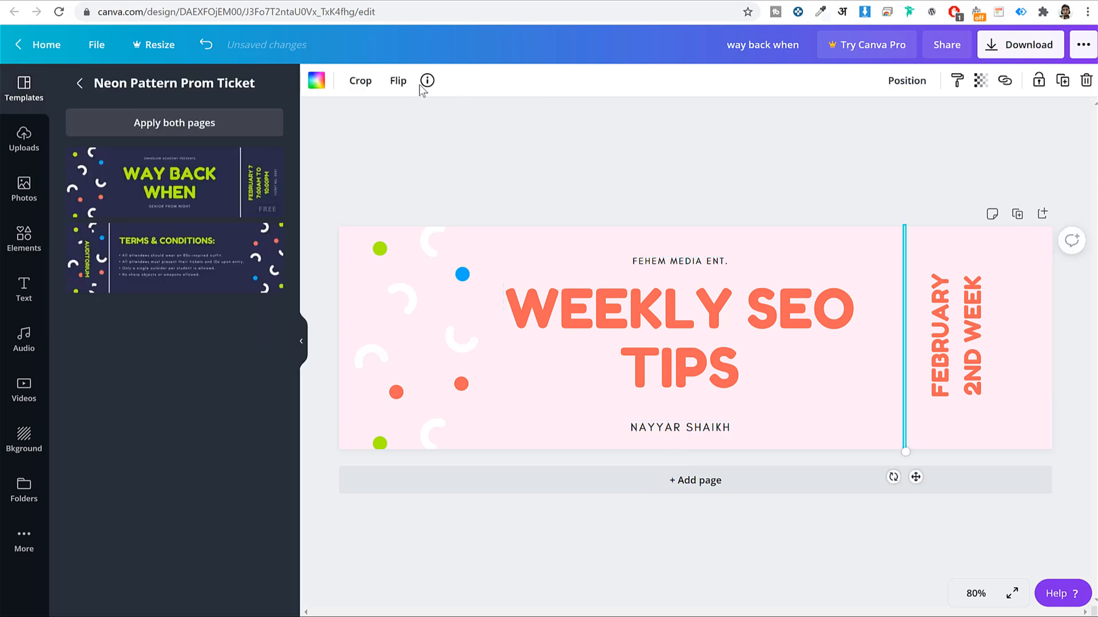
left_click(316, 80)
left_click(80, 283)
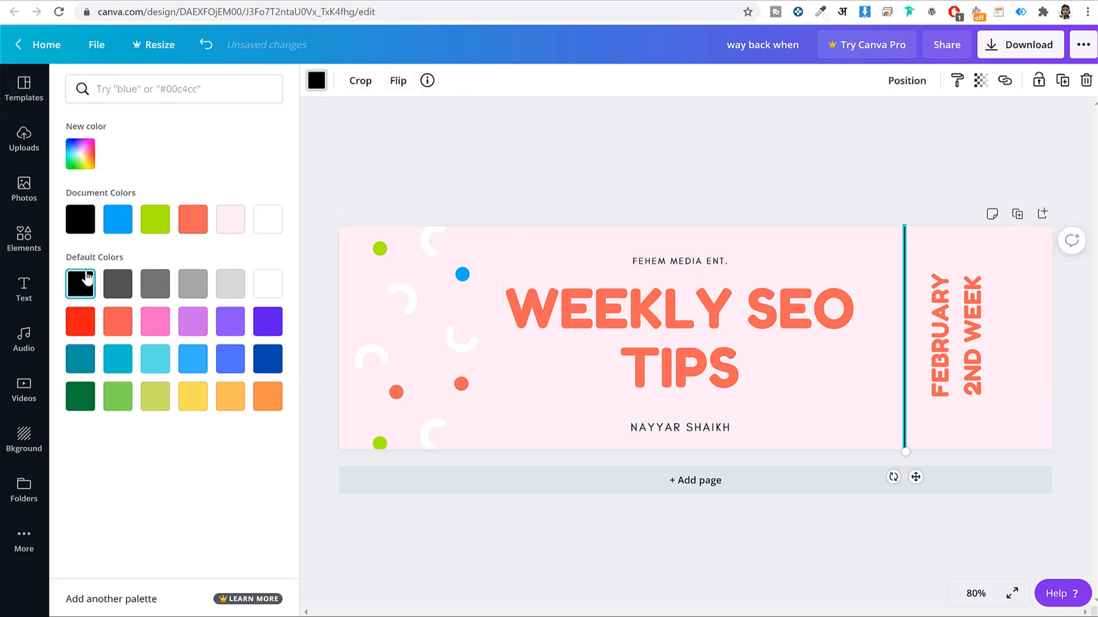
left_click(378, 359)
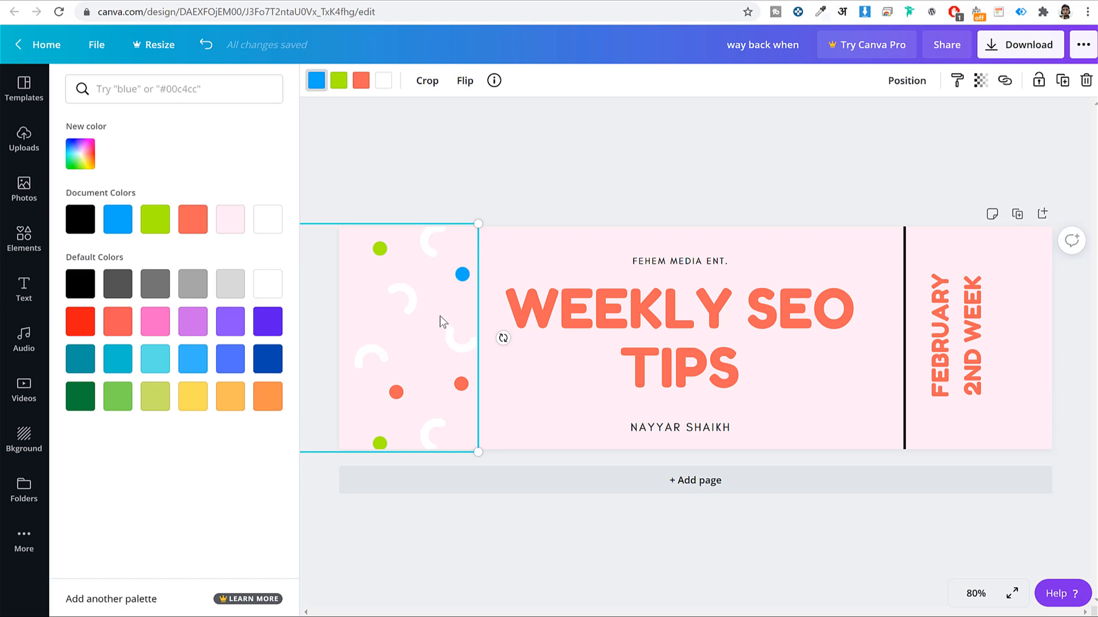
left_click(80, 220)
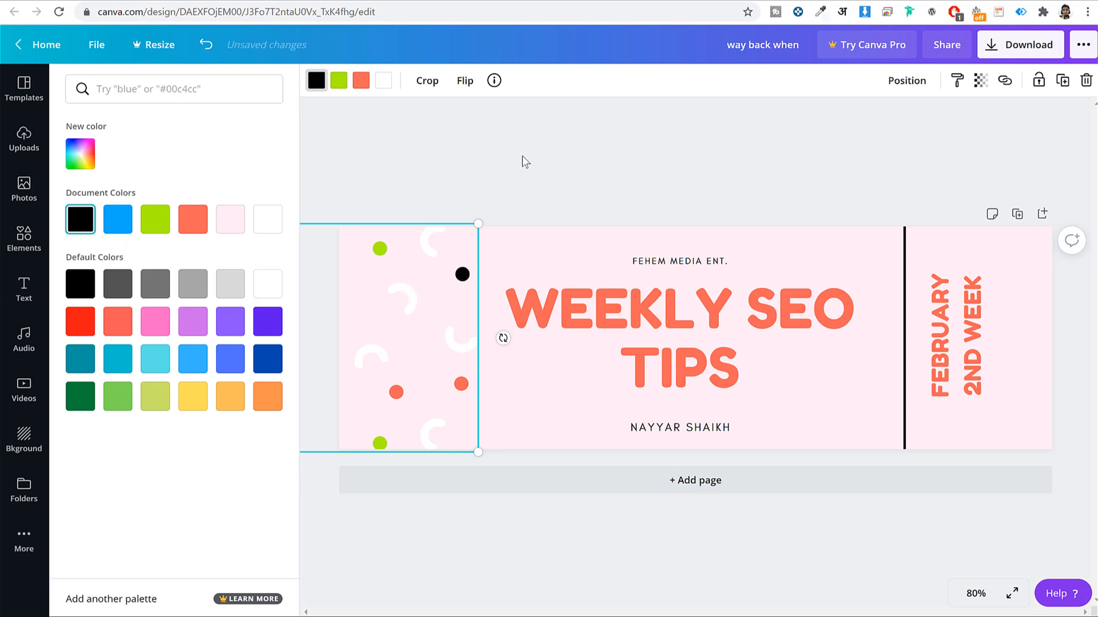
left_click(385, 387)
left_click(567, 205)
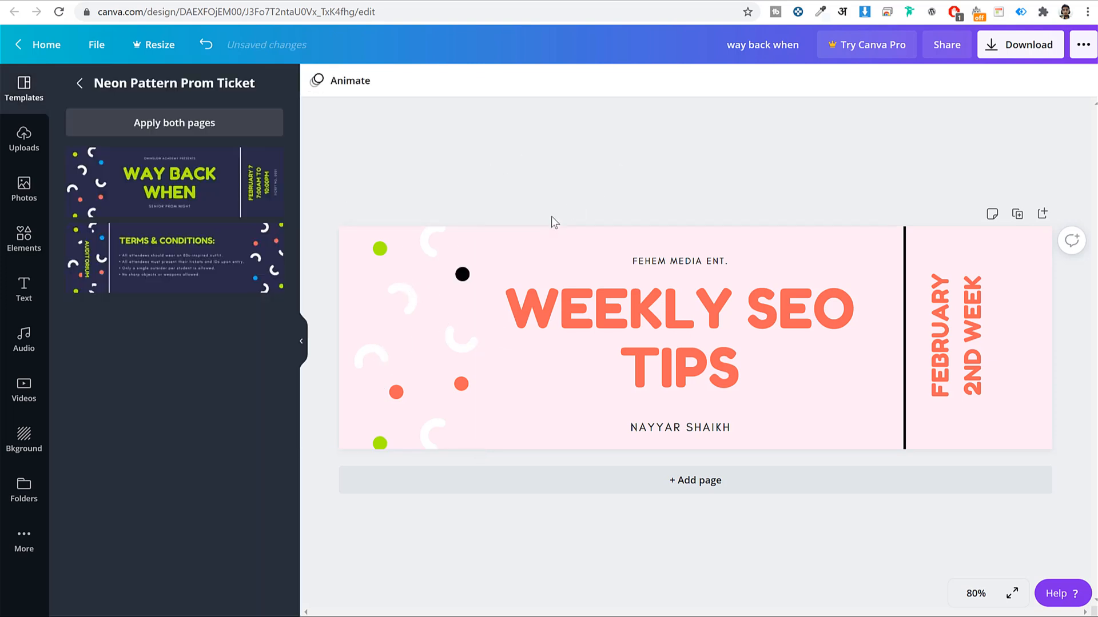
Recolour the pattern's white shapes to a darker cyan
left_click(430, 238)
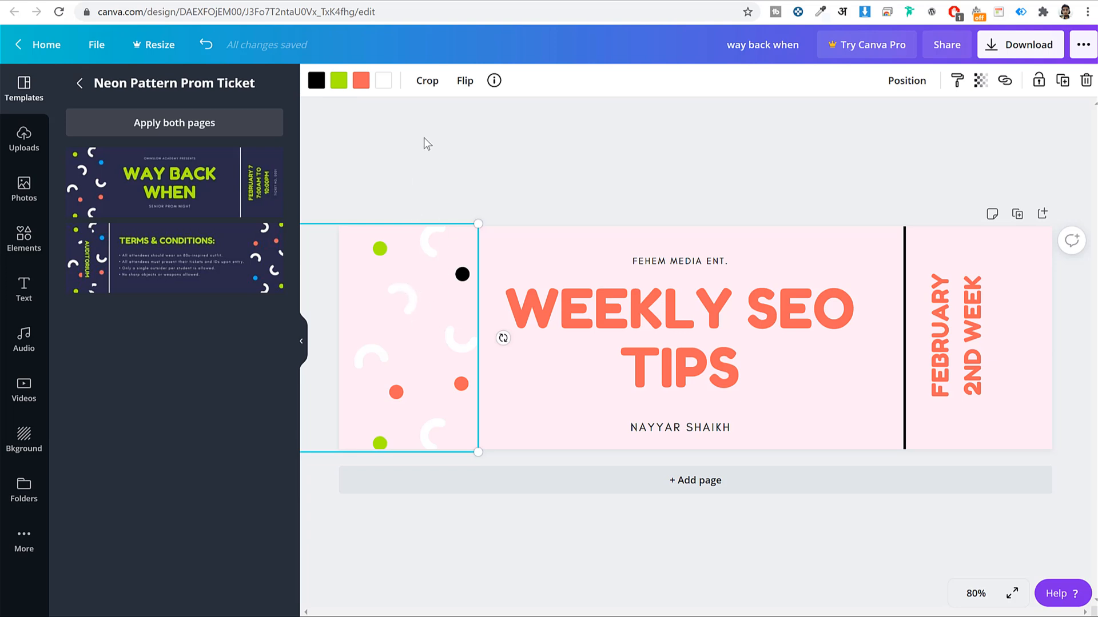
left_click(383, 80)
left_click(153, 363)
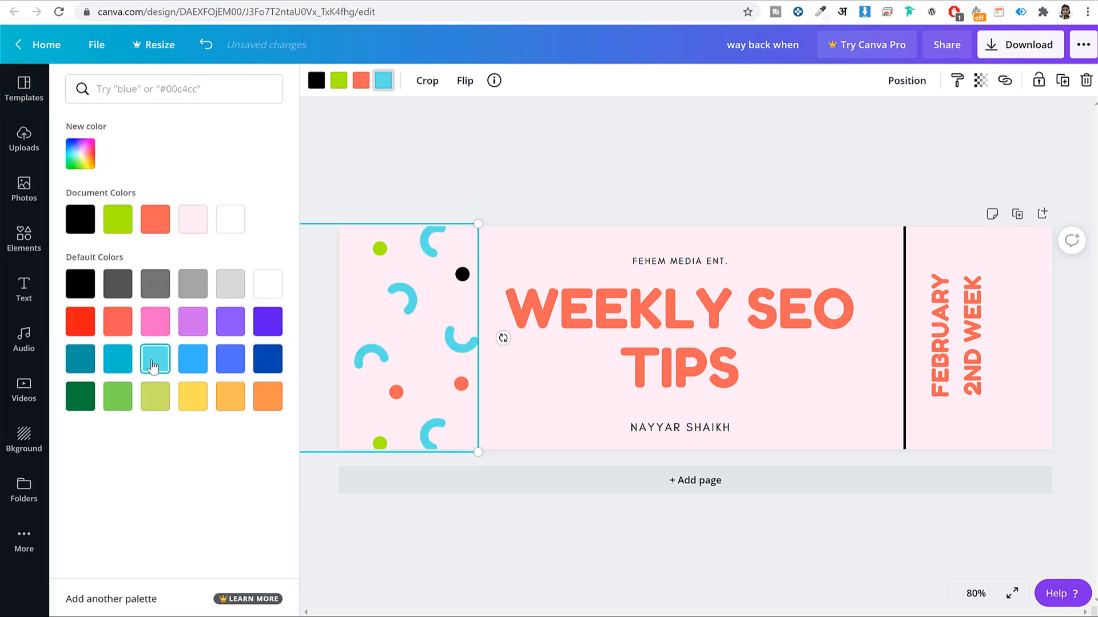
left_click(113, 371)
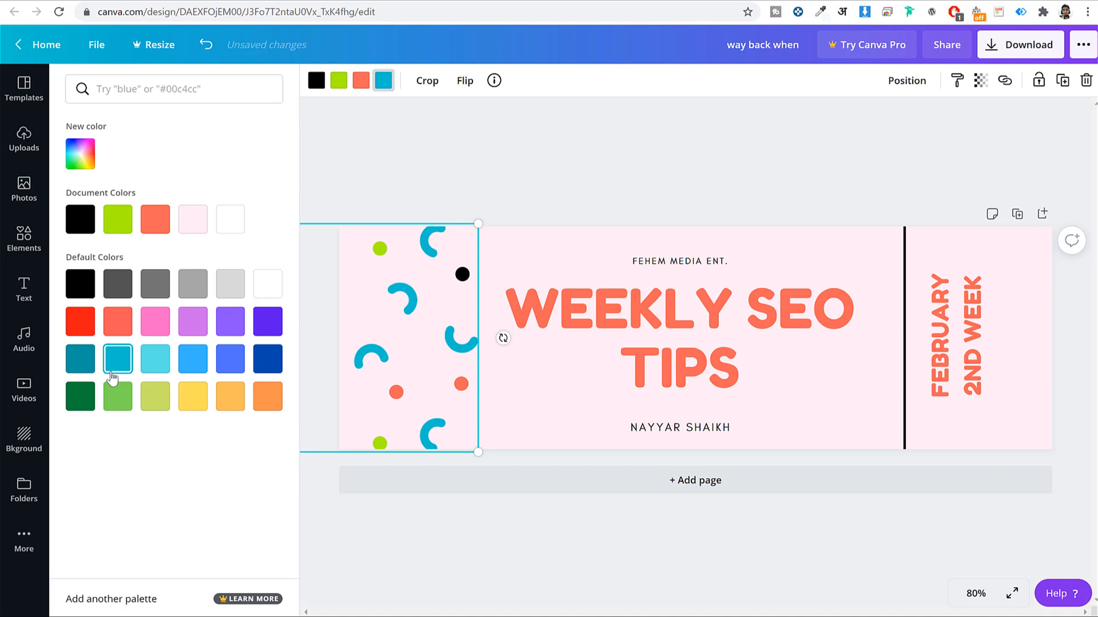
left_click(591, 155)
left_click(573, 547)
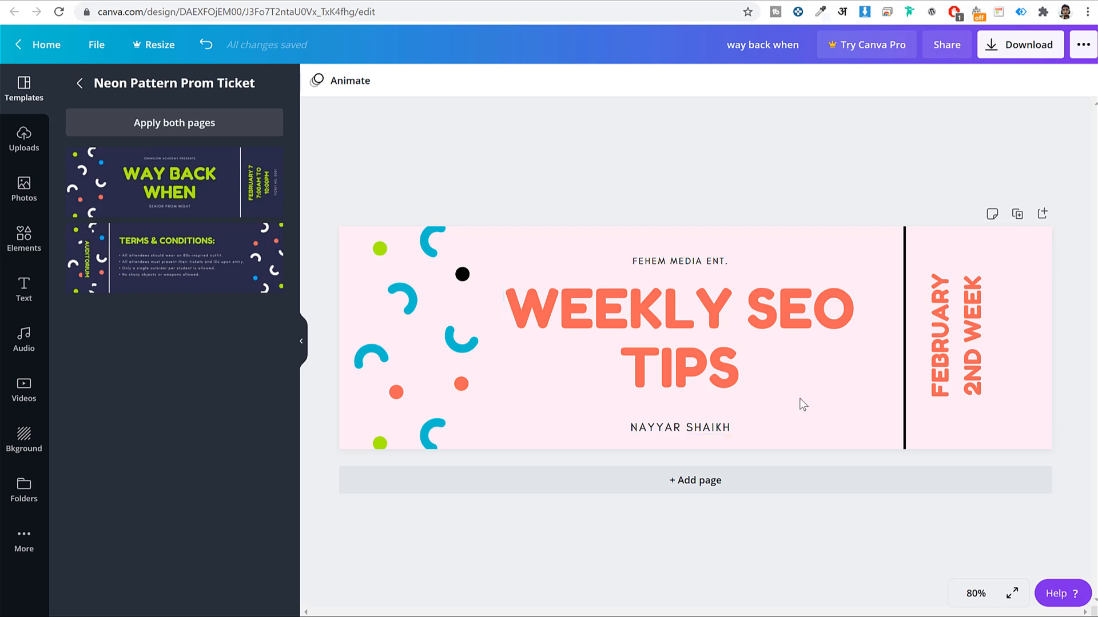
Change the vertical divider line to blue
left_click(904, 299)
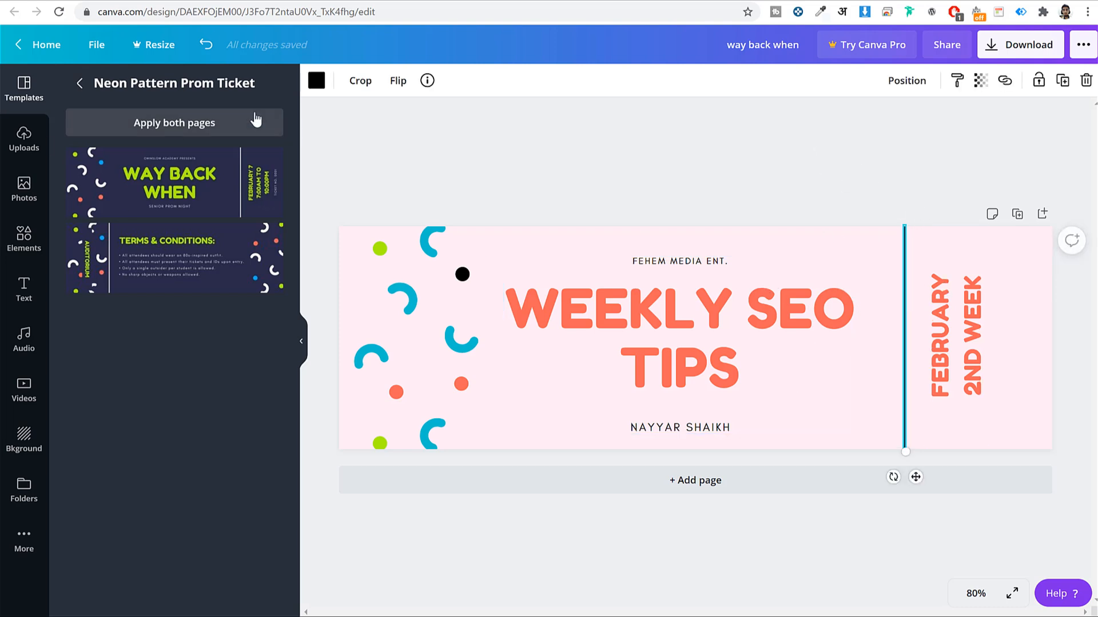
left_click(316, 80)
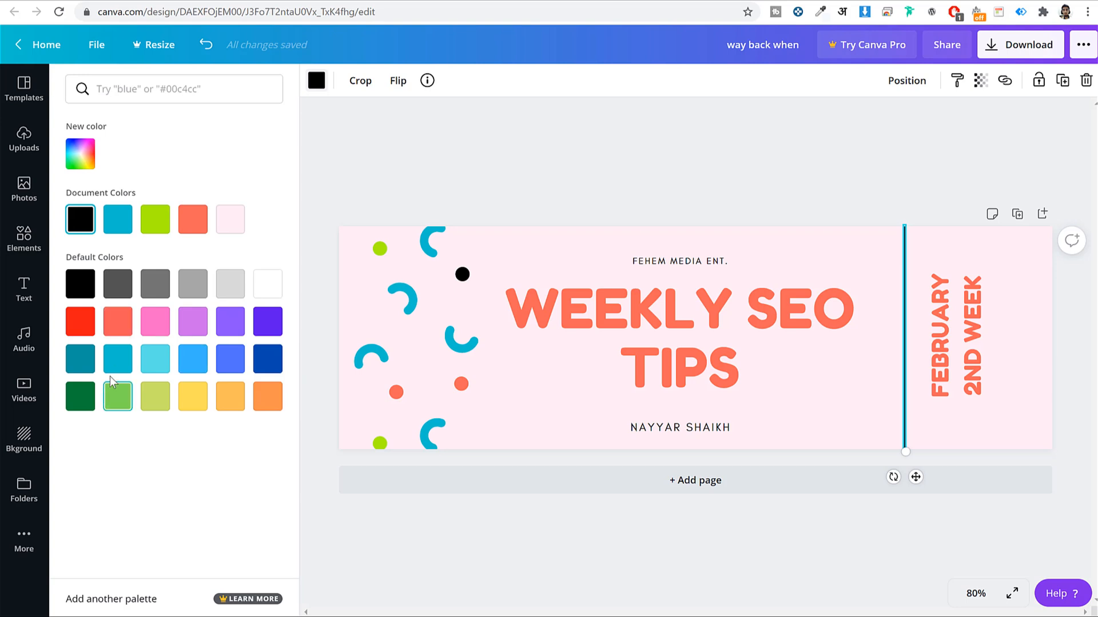
left_click(193, 359)
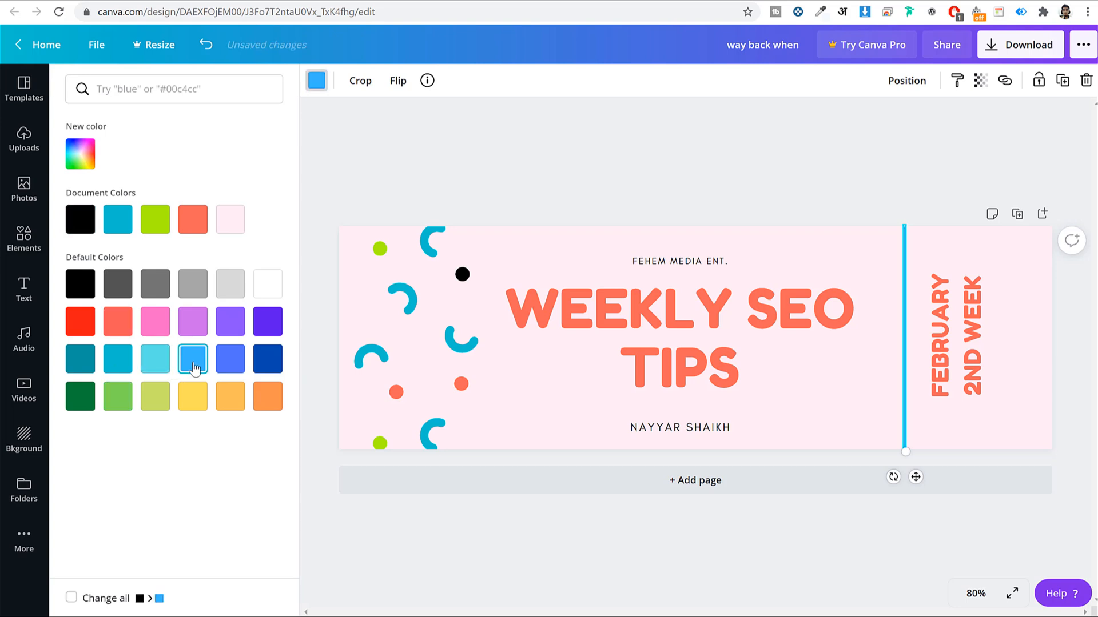
left_click(682, 159)
left_click(824, 552)
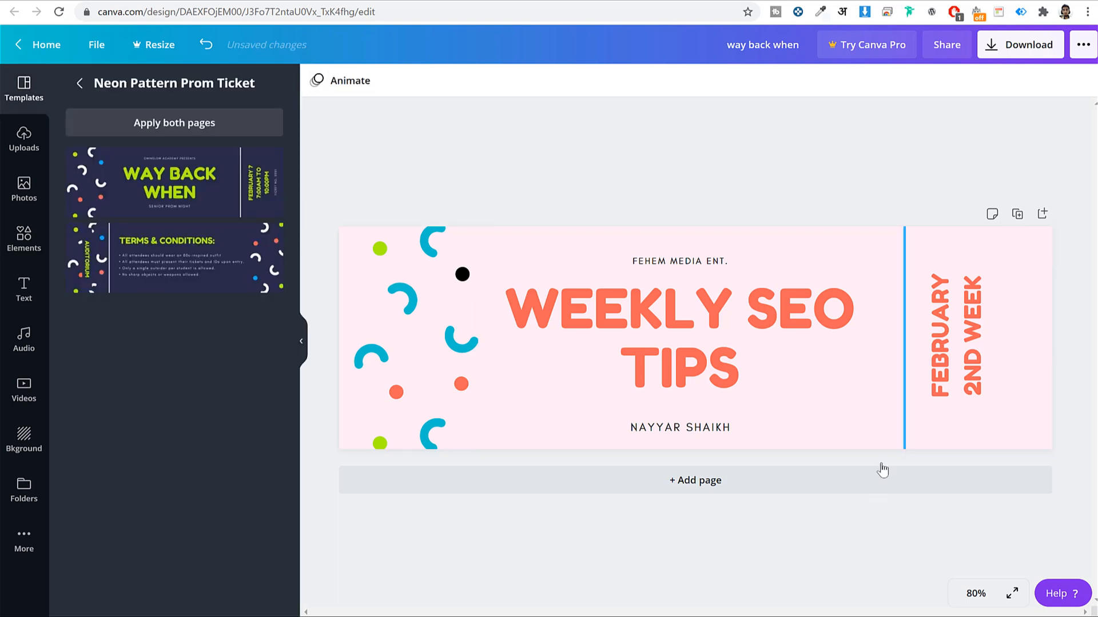
Download the banner as PNG 'way back when.png' and go back to the Mailchimp editor
left_click(1020, 45)
left_click(975, 281)
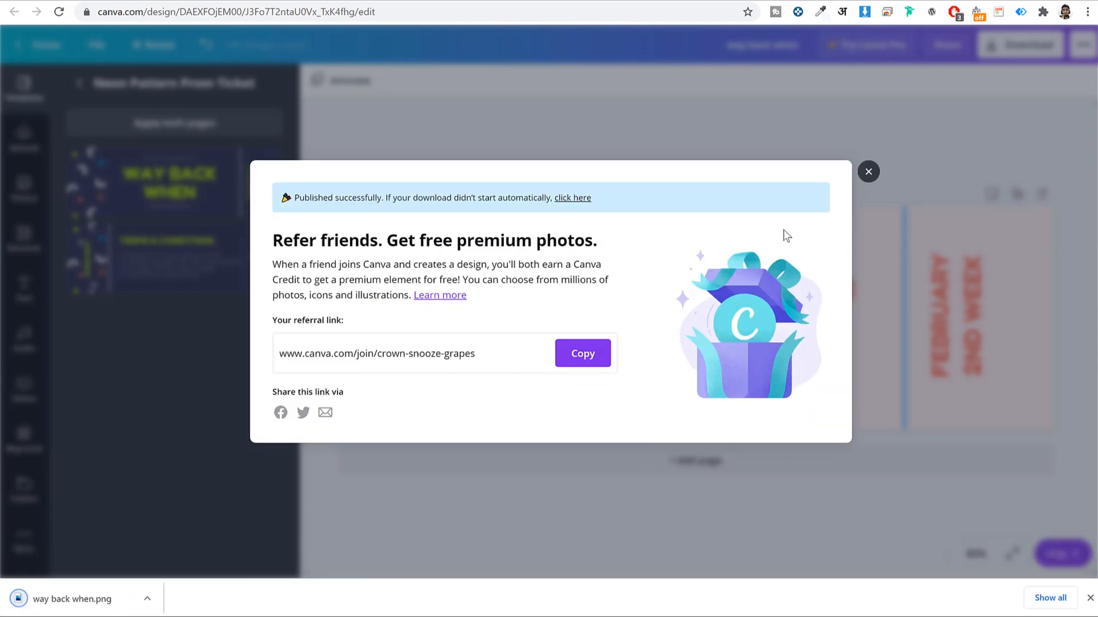
left_click(869, 171)
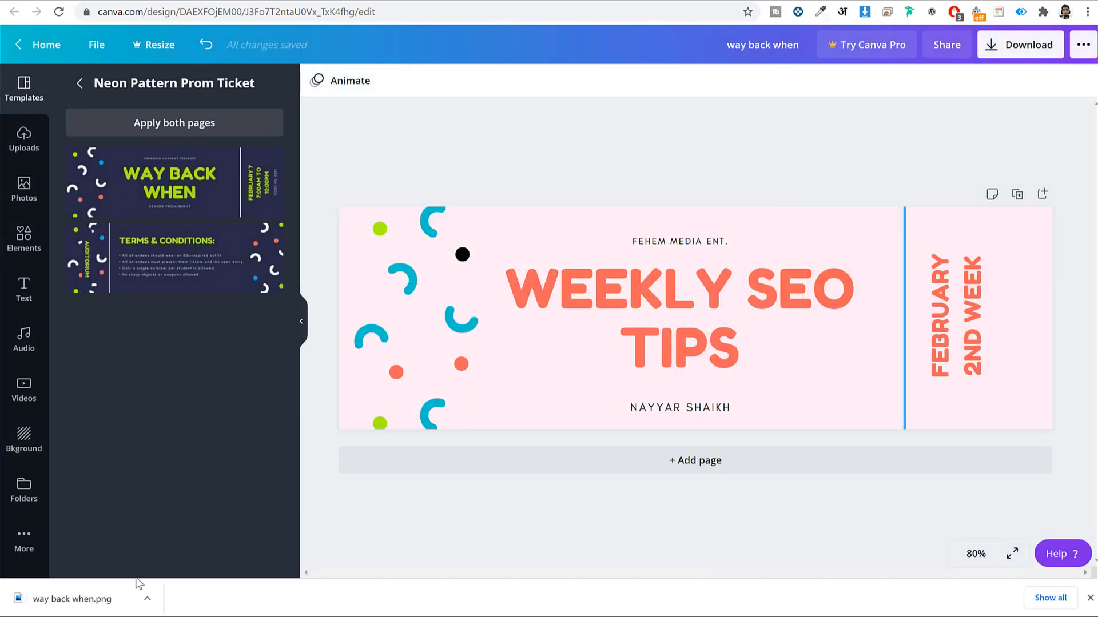
left_click(552, 3)
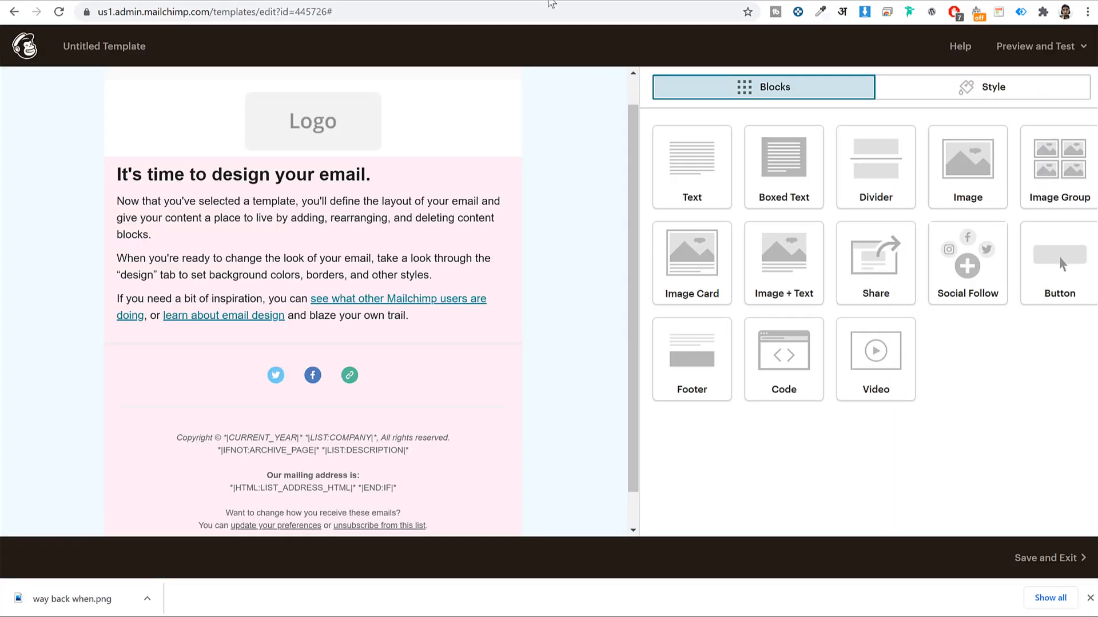
Replace the logo block's image by uploading 'way back when.png' from the Downloads folder
left_click(326, 135)
left_click(757, 176)
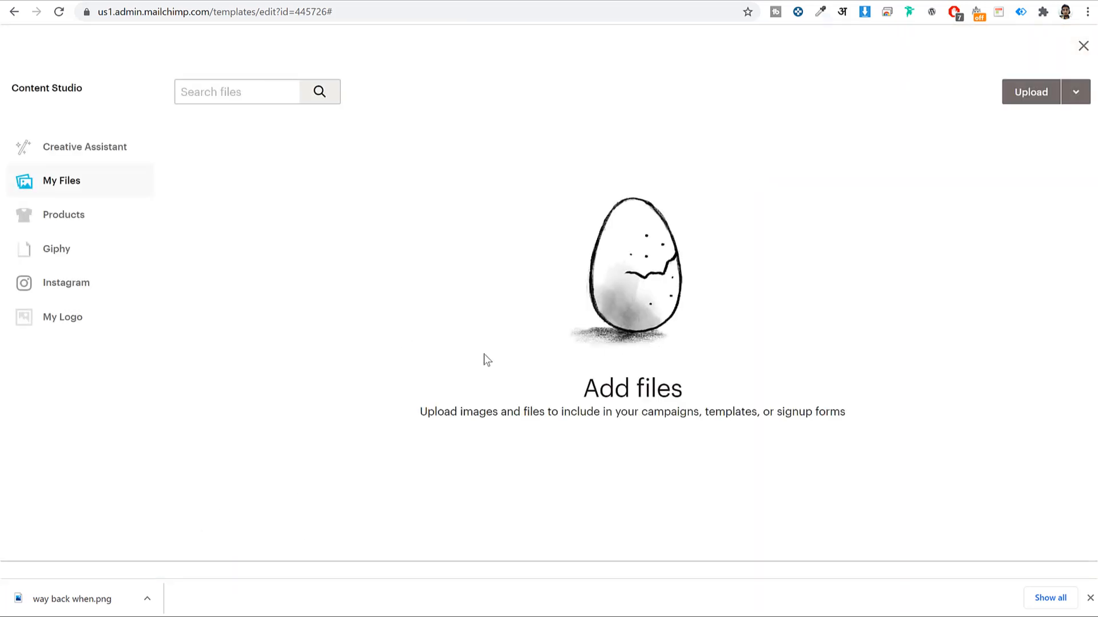
left_click(1031, 93)
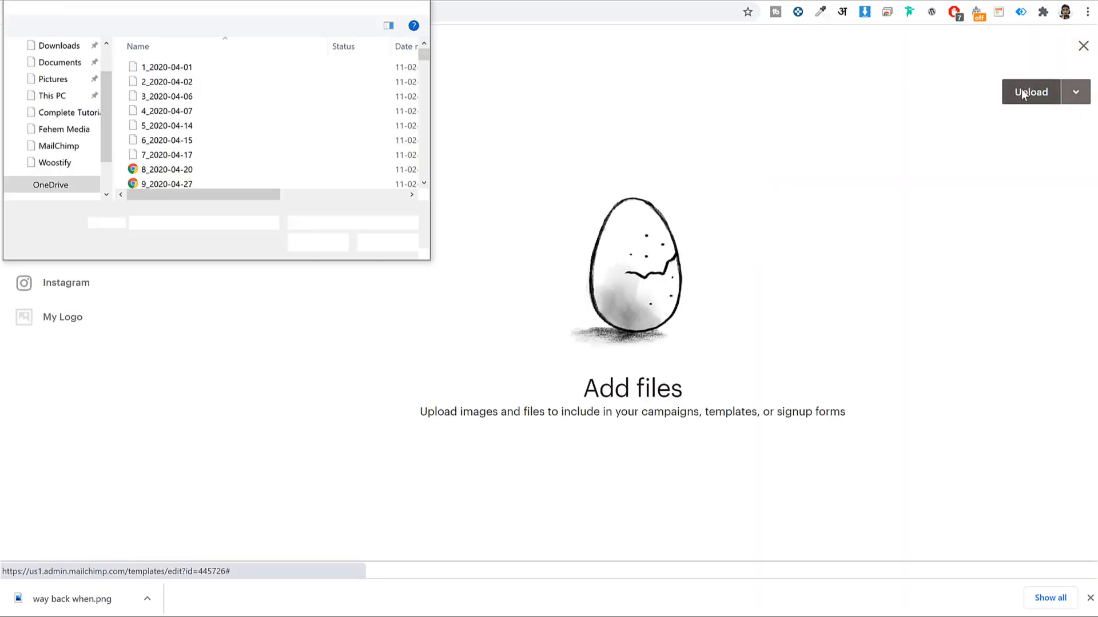
scroll(60, 80, "up", 1)
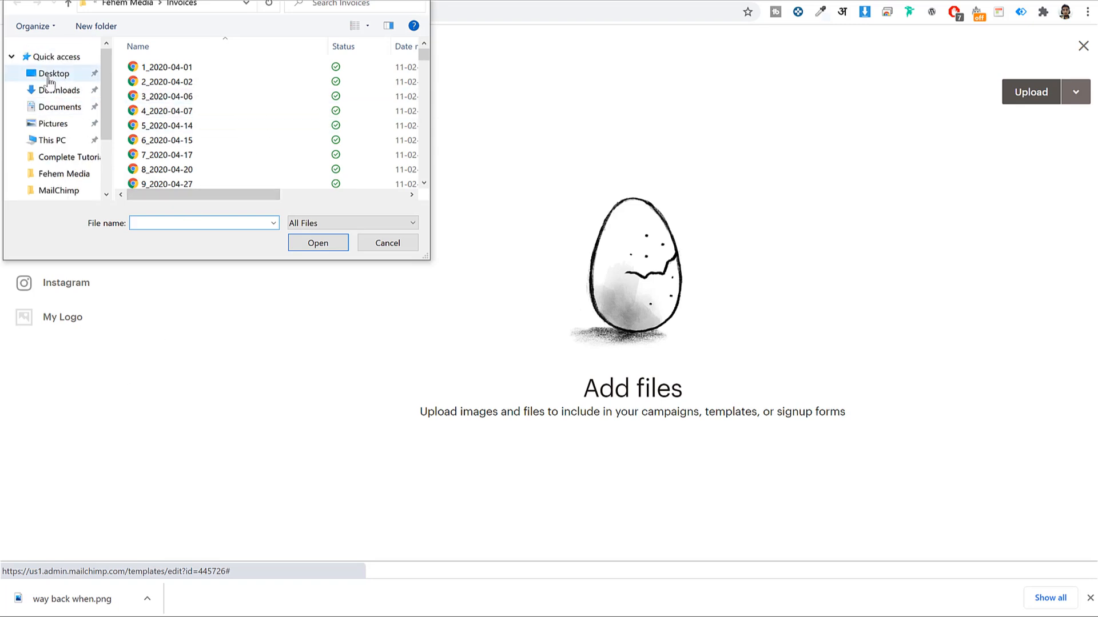
left_click(56, 89)
left_click(146, 106)
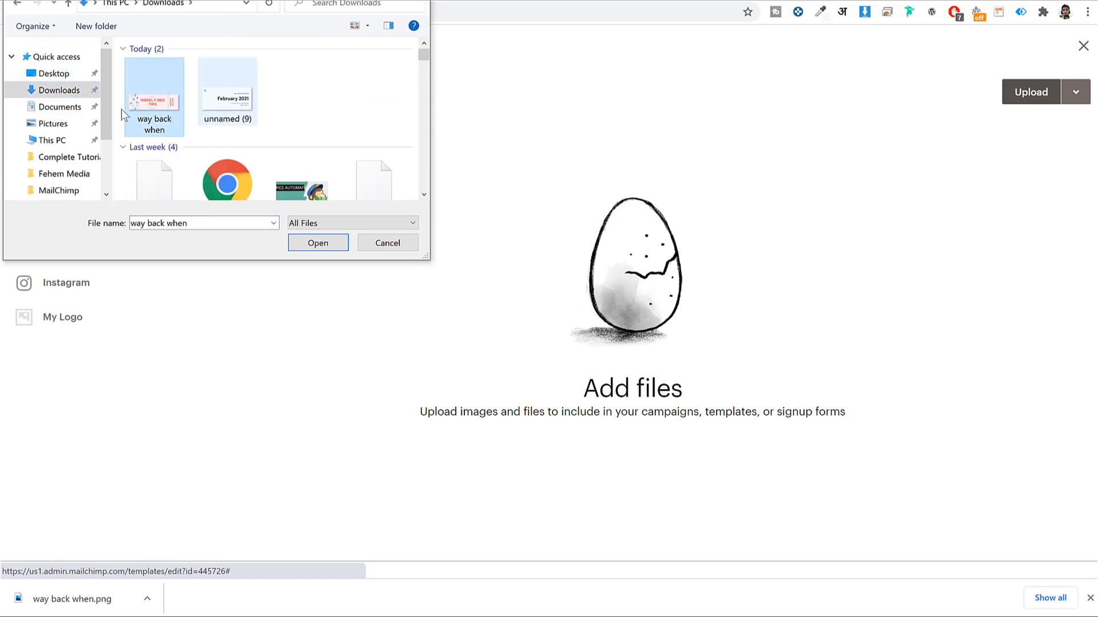
left_click(313, 250)
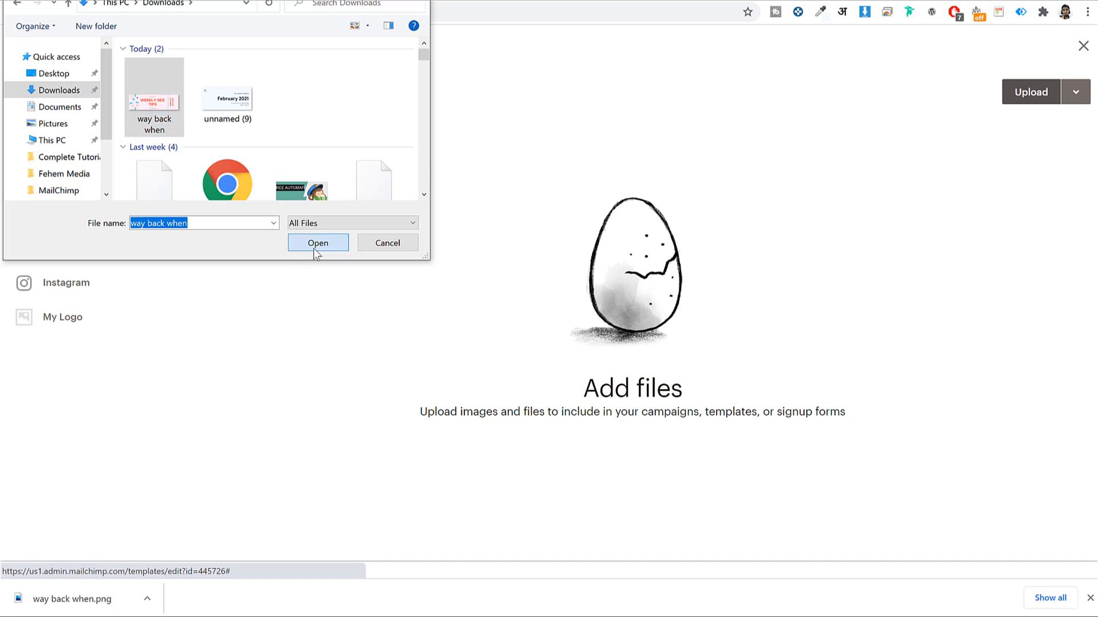
left_click(1090, 599)
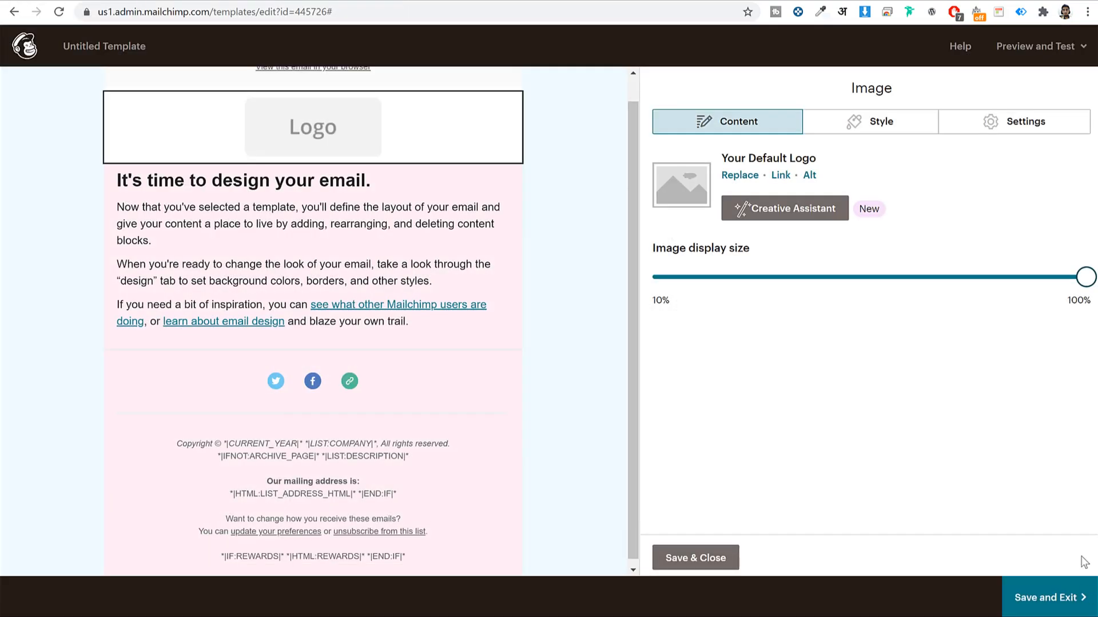
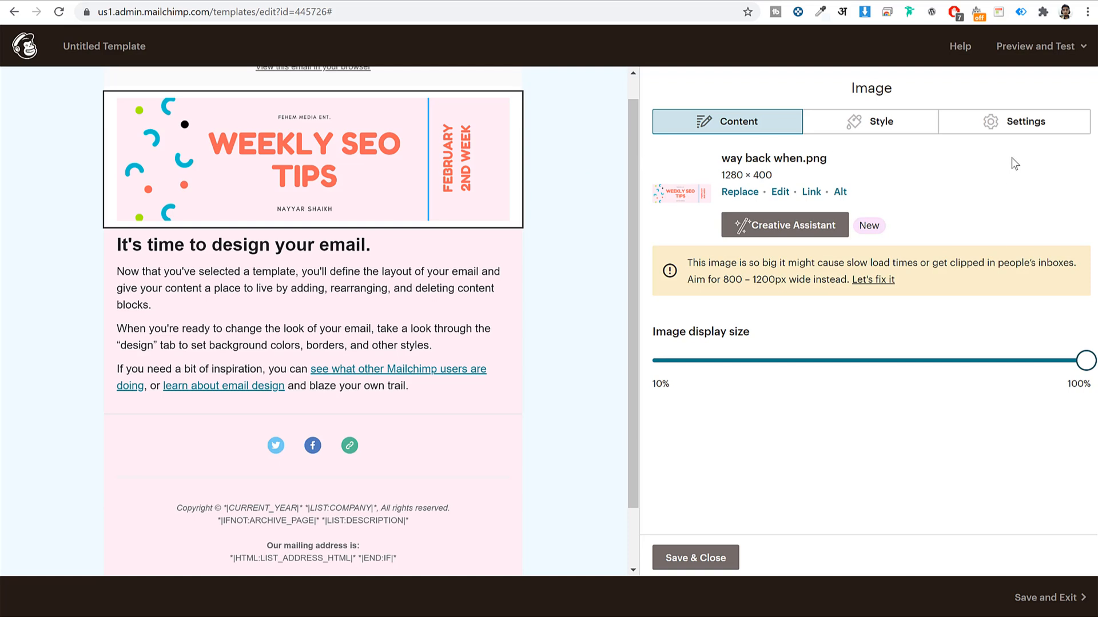
Turn on Edge to edge margins for the WEEKLY SEO TIPS header image and save the block
left_click(1024, 122)
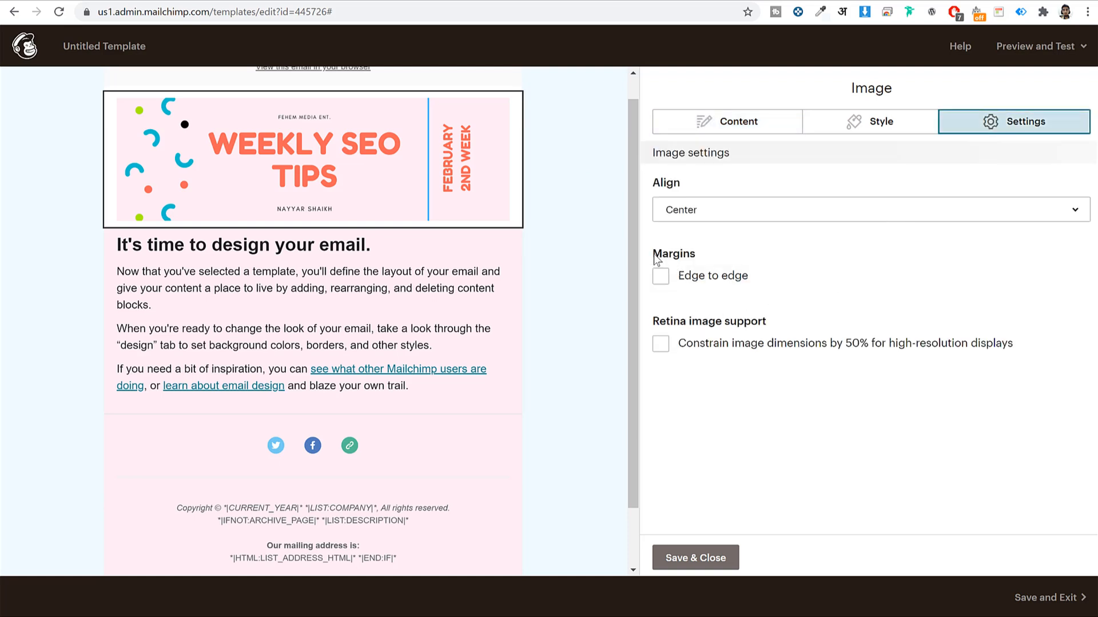
left_click(660, 277)
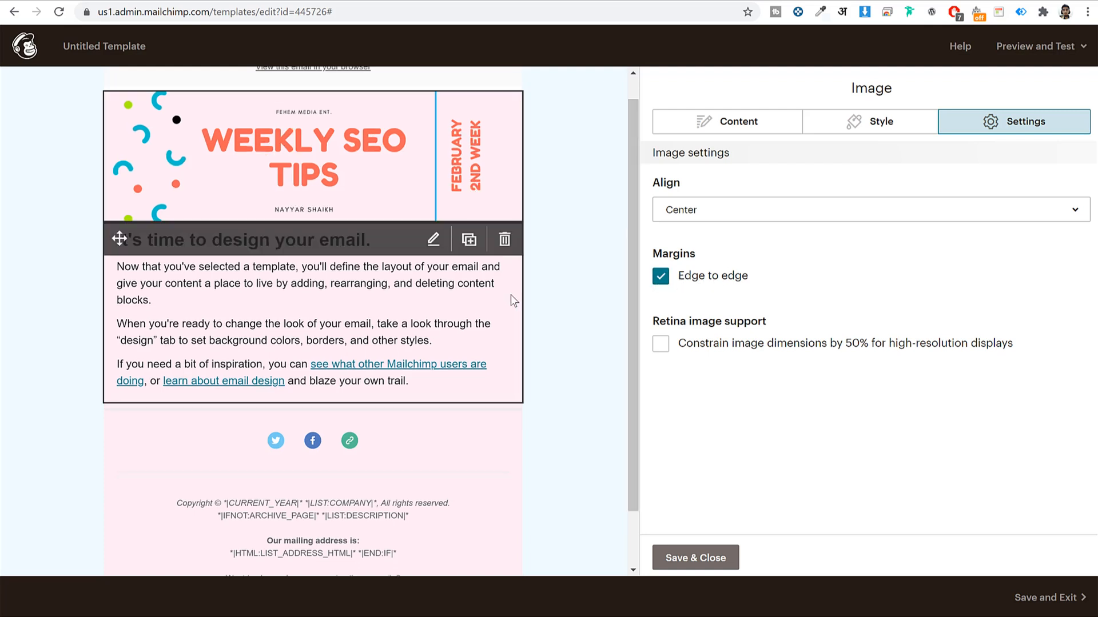
left_click(464, 488)
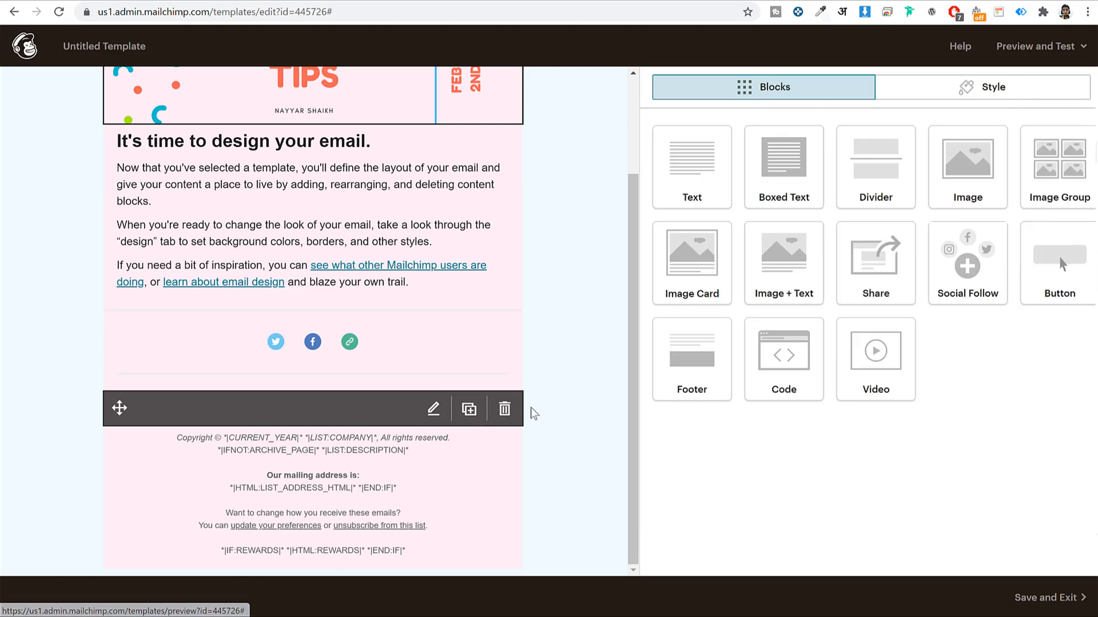
left_click(490, 308)
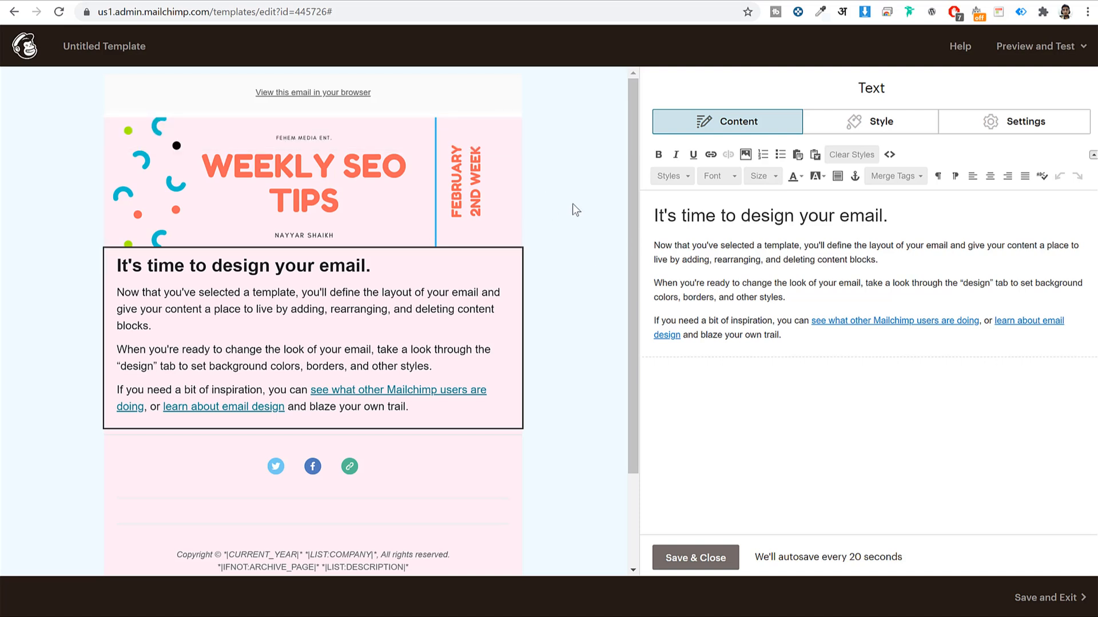
left_click(693, 560)
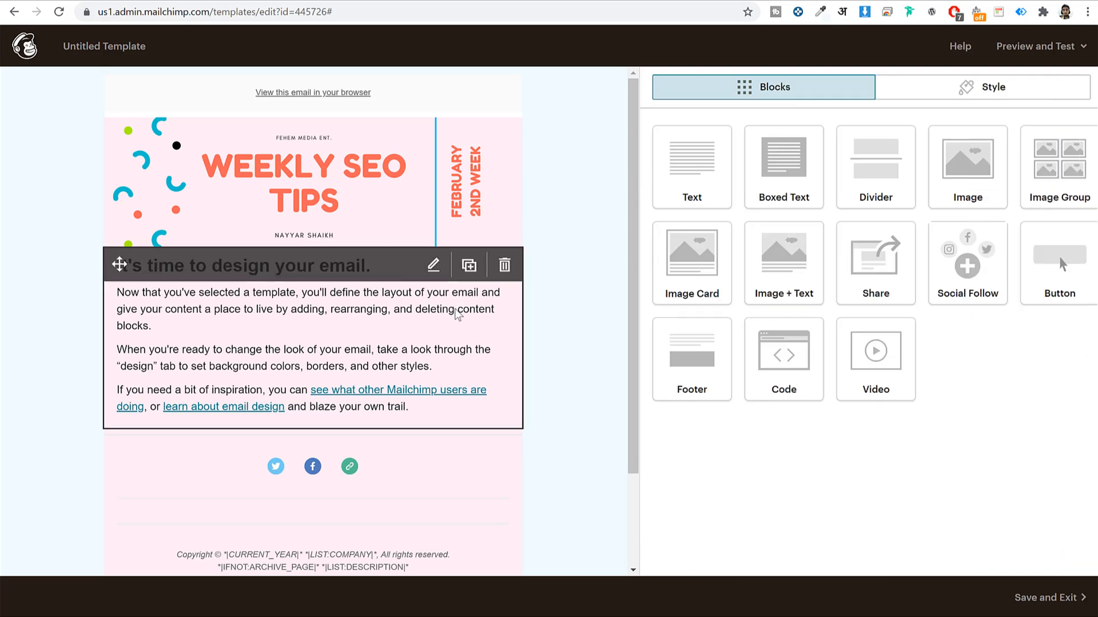
Replace the placeholder heading with 'Celebrate steps along your journey' copied from the Gmail newsletter
left_click(369, 329)
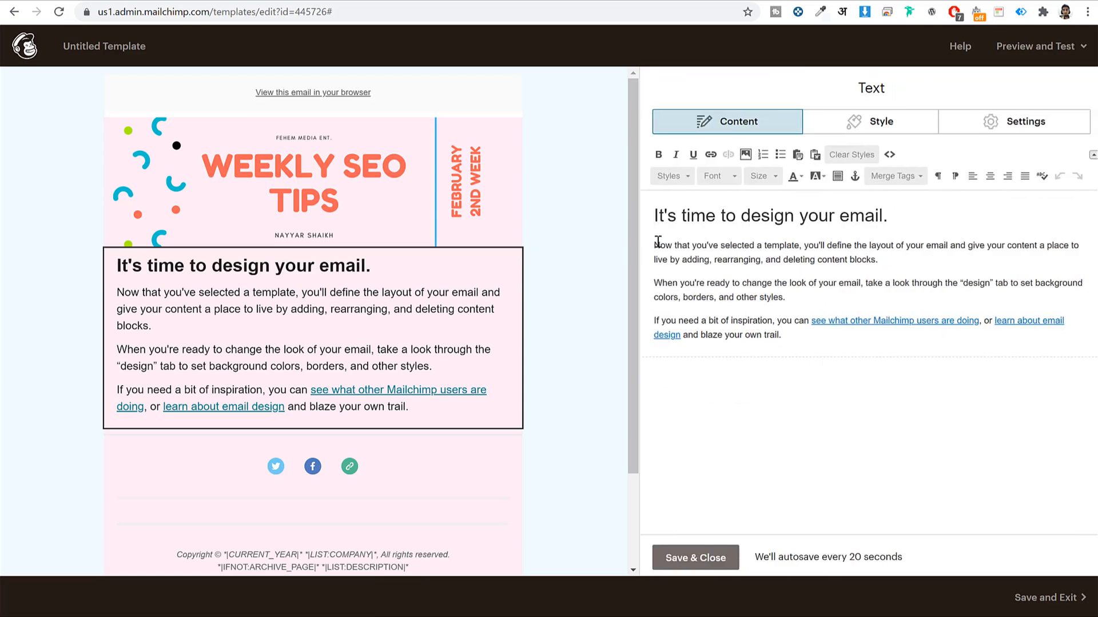
key("Return")
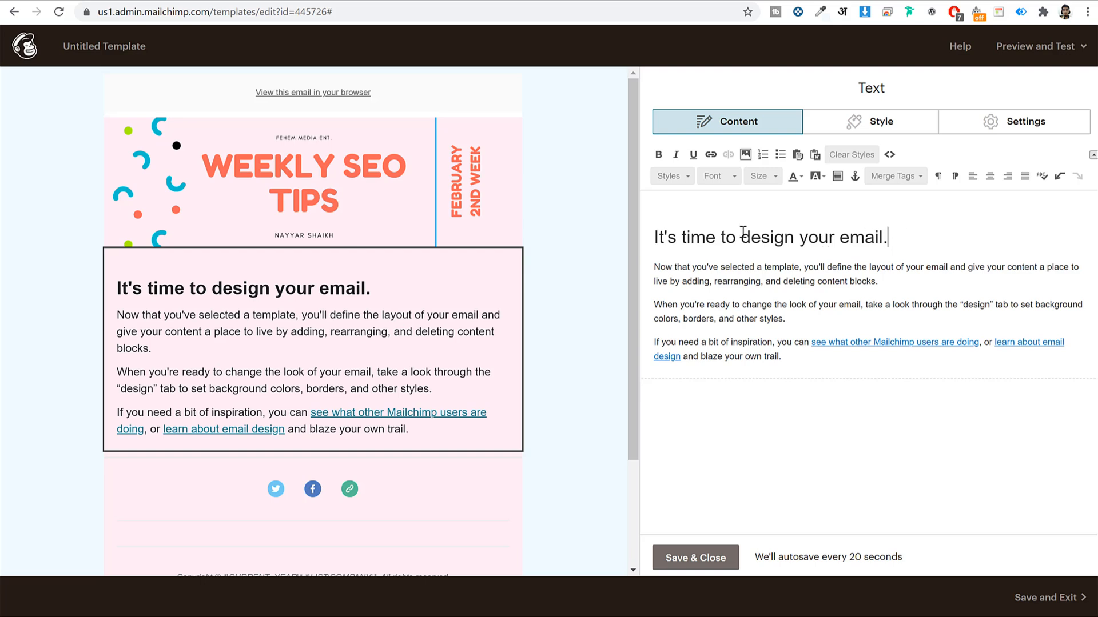
left_click_drag(757, 234, 649, 231)
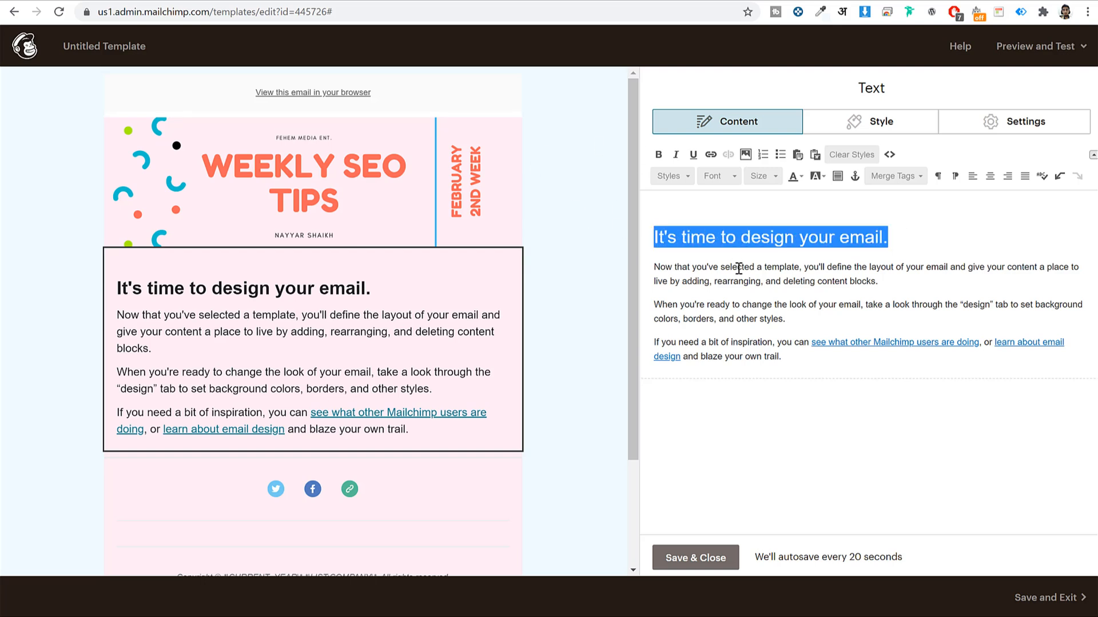
left_click(423, 1)
scroll(641, 403, "down", 8)
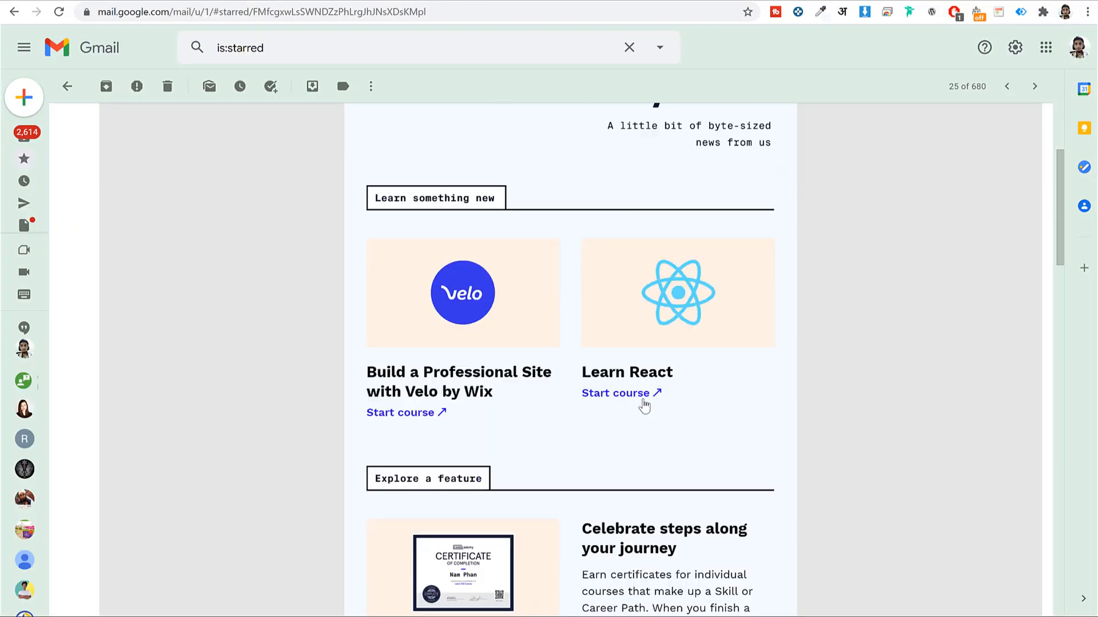
left_click_drag(584, 252, 674, 279)
key("ctrl+c")
left_click(698, 1)
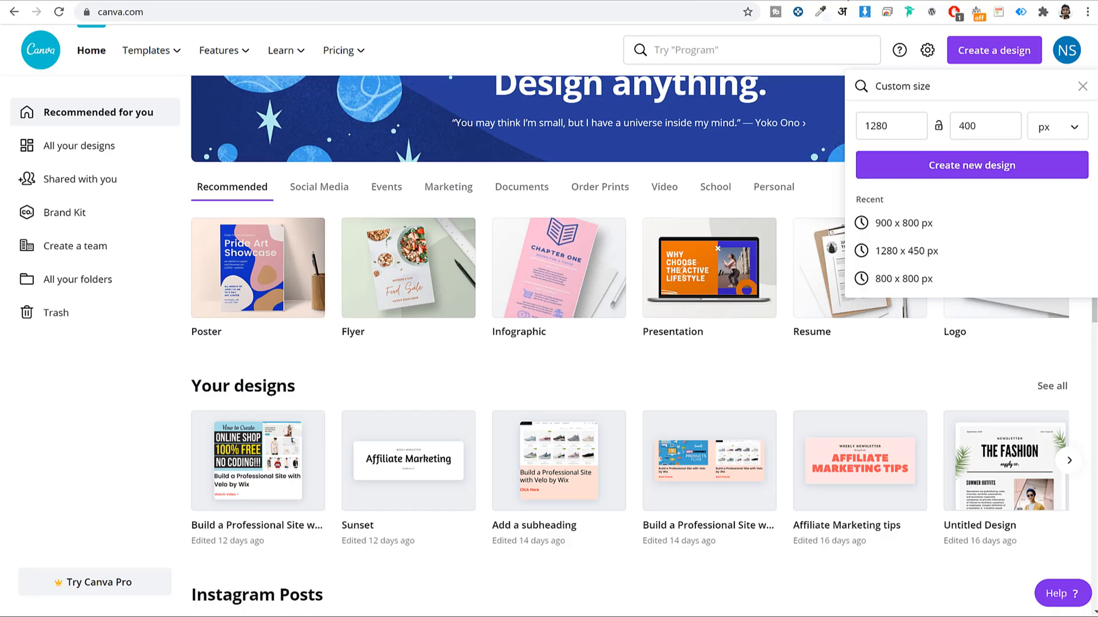
left_click(606, 1)
key("ctrl+v")
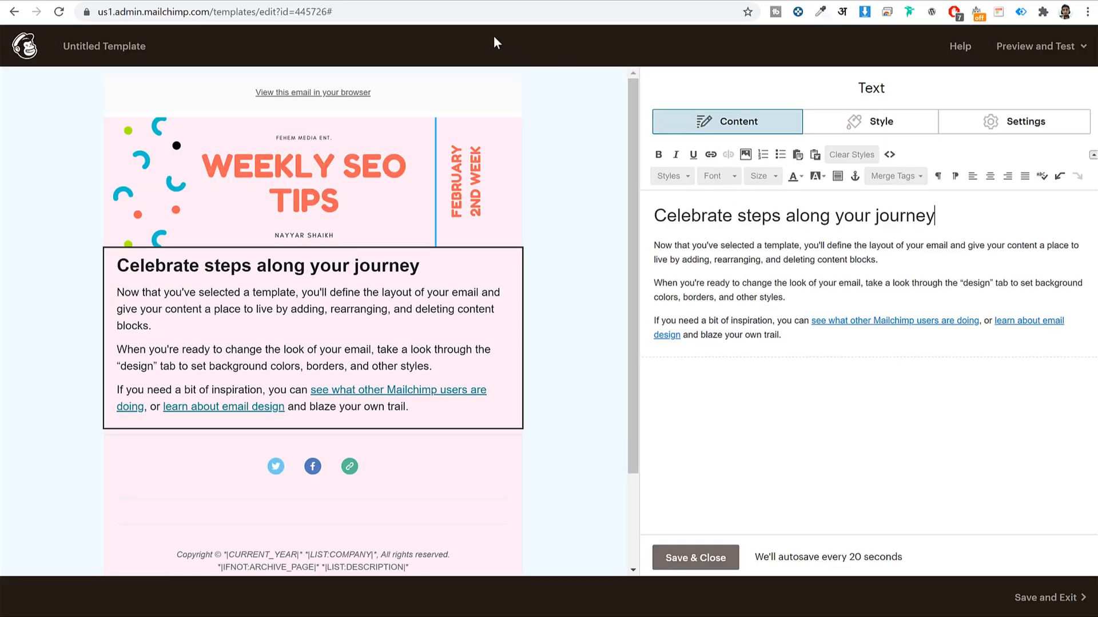
Paste the Gmail certificates paragraph over the three placeholder paragraphs and add a blank line above the heading
left_click(509, 1)
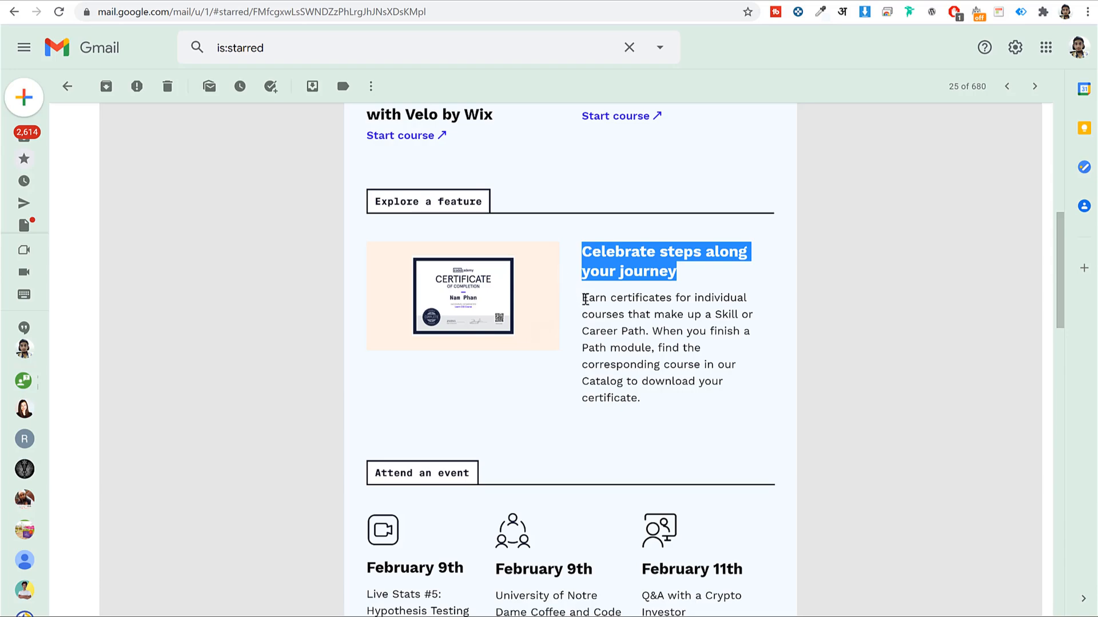
left_click_drag(585, 299, 659, 426)
key("ctrl+c")
left_click(646, 1)
left_click_drag(783, 336, 650, 247)
key("ctrl+v")
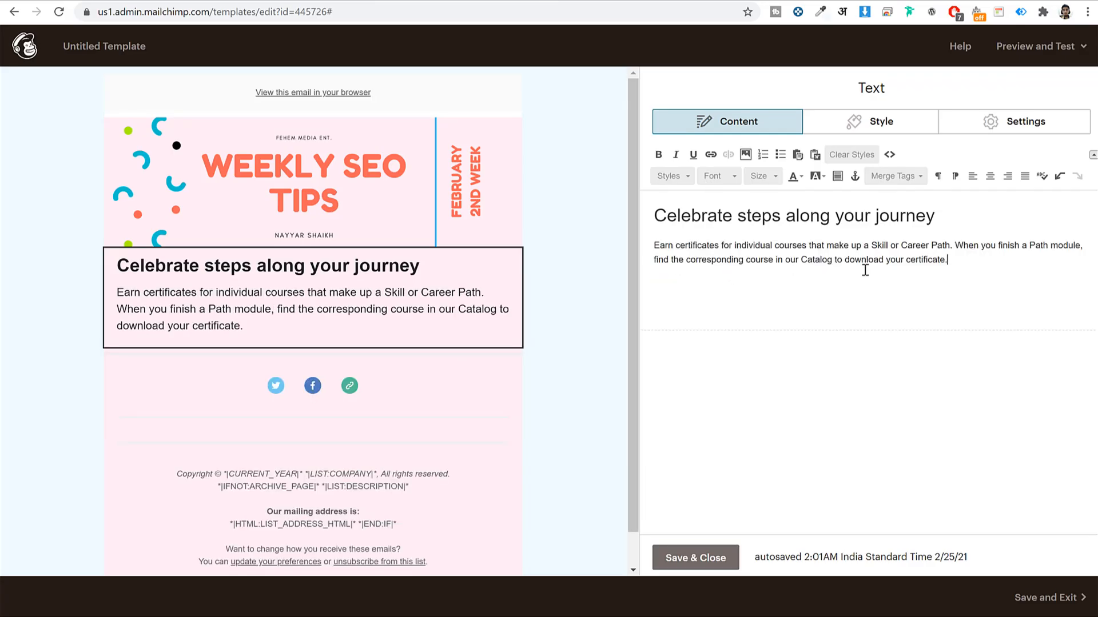
left_click(653, 216)
key("Return")
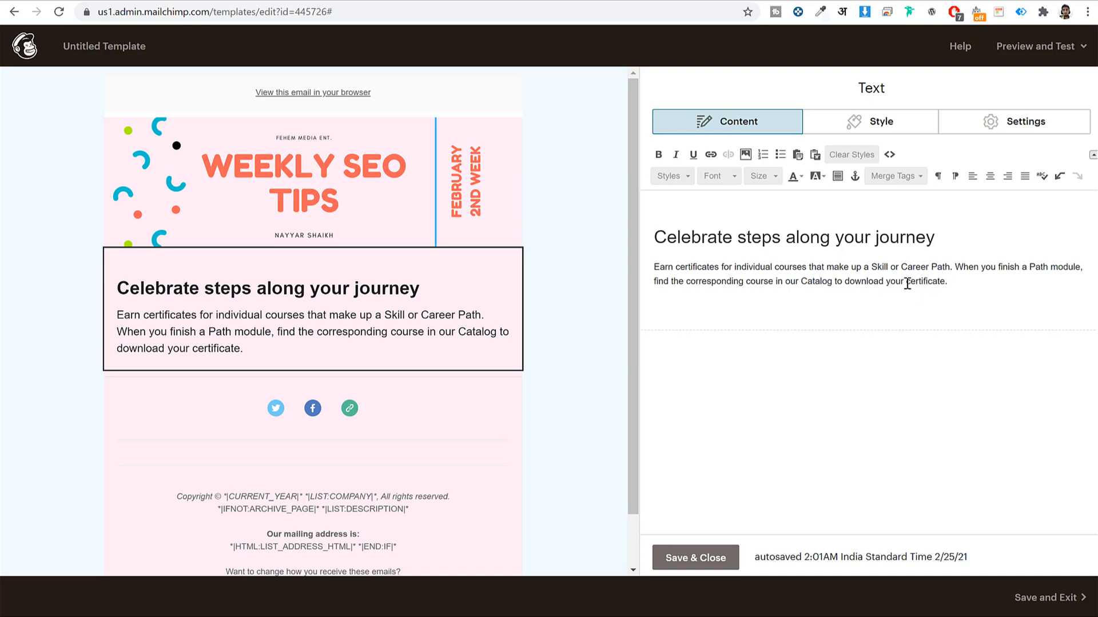
left_click_drag(906, 283, 947, 284)
left_click(855, 176)
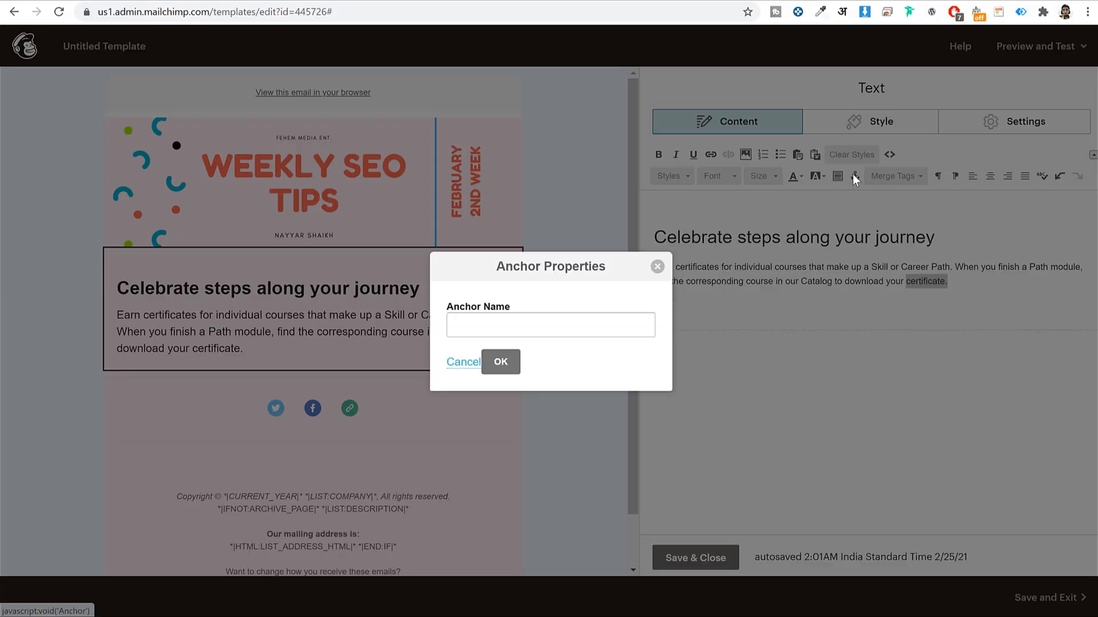
left_click(541, 326)
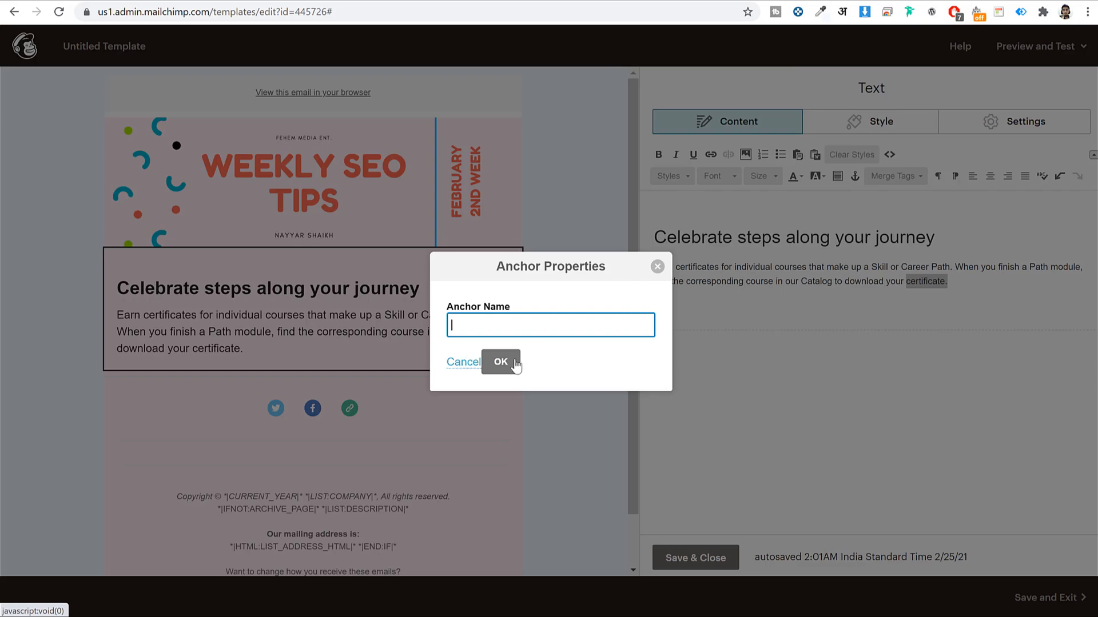
left_click(465, 363)
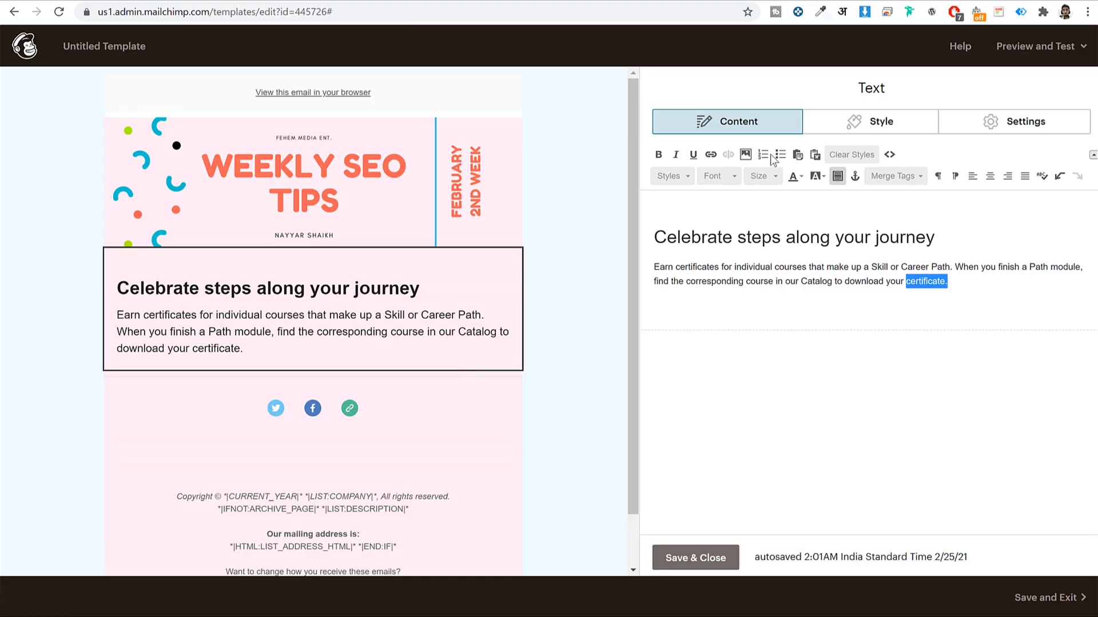
left_click(710, 155)
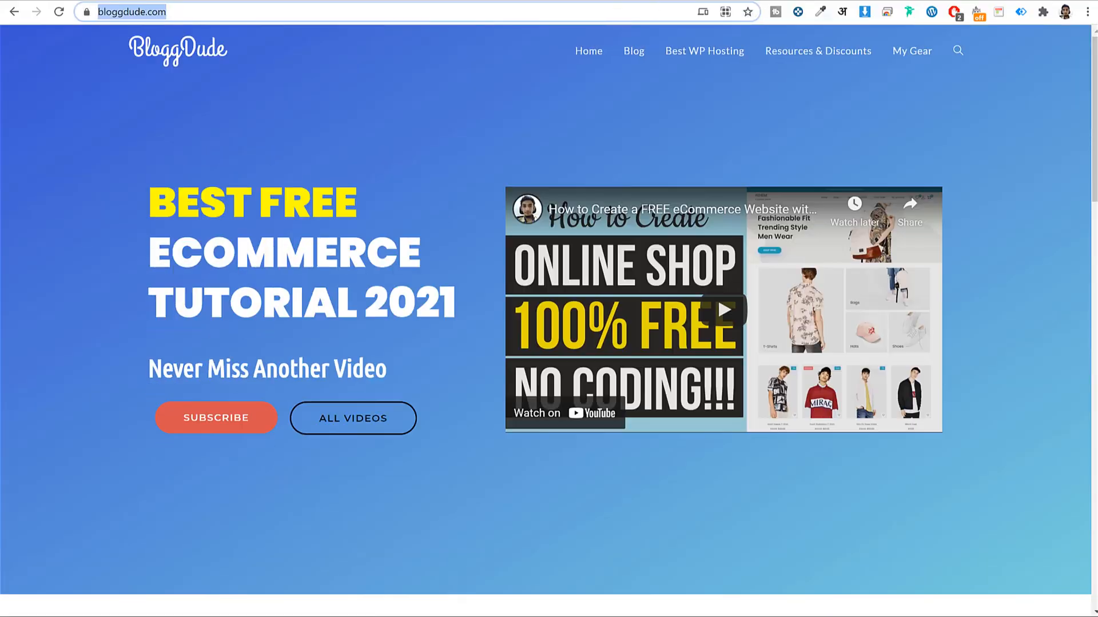
type("https://bloggdude.com/")
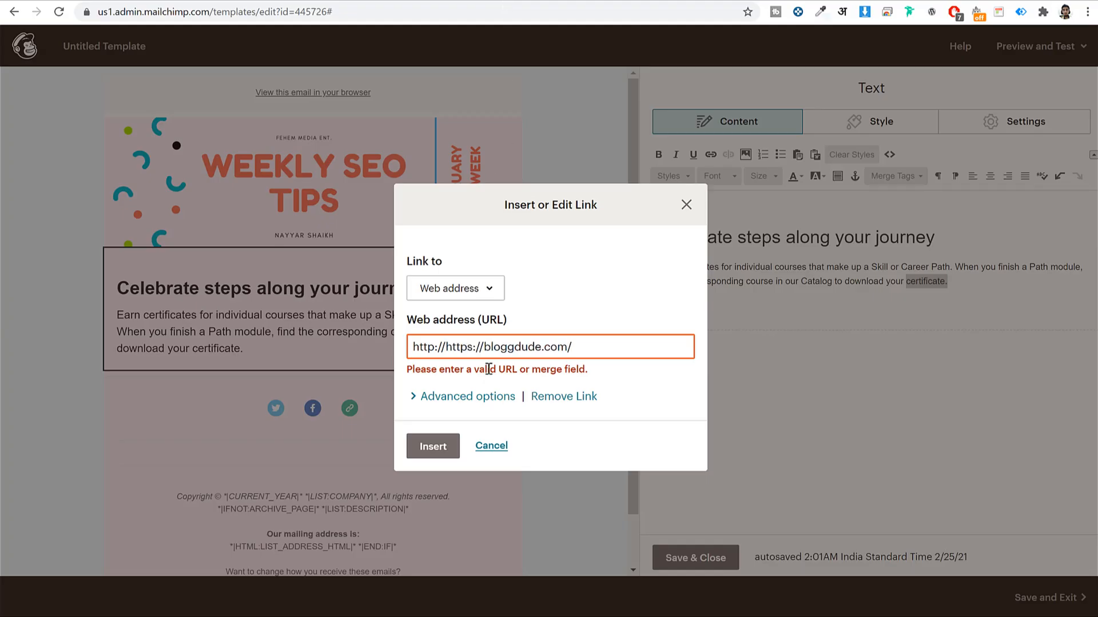
key("ctrl+a")
type("https://bloggdude.com/")
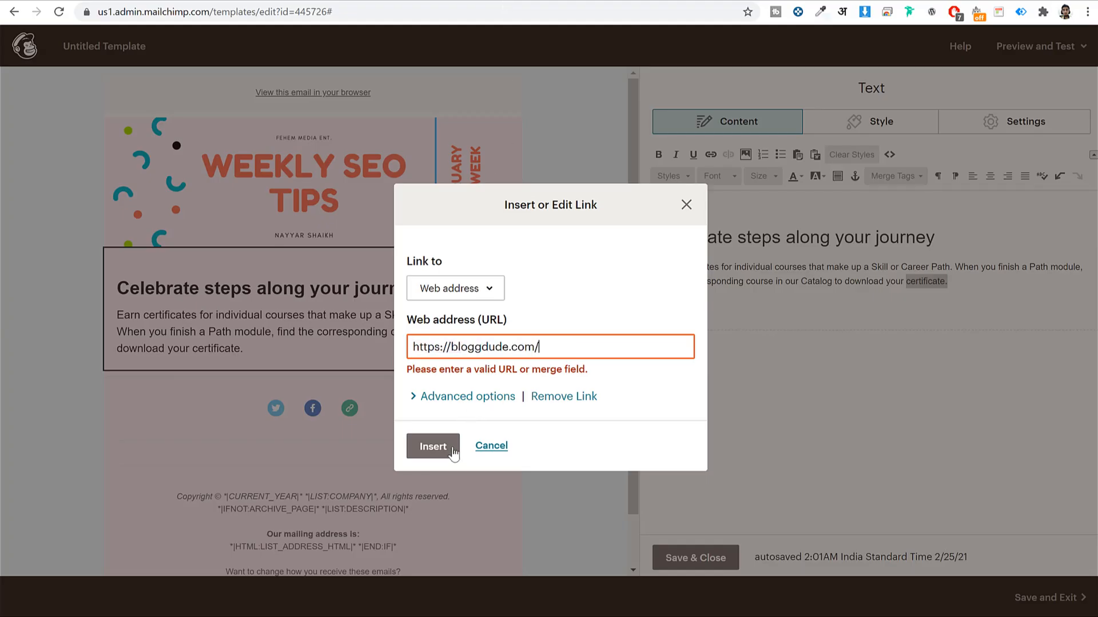
left_click(438, 447)
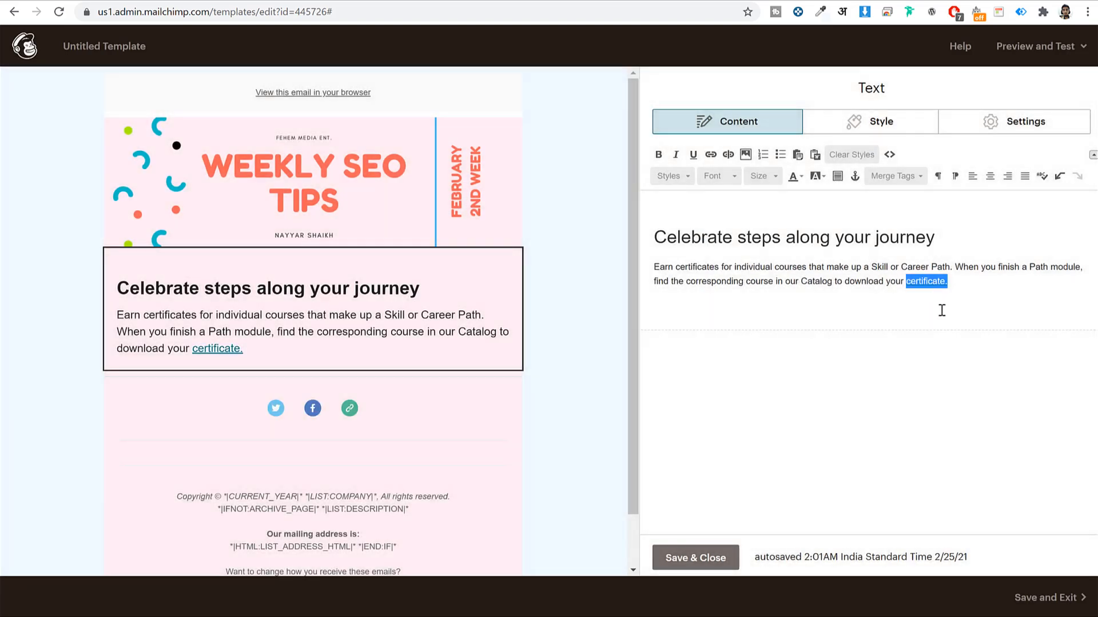
left_click(953, 307)
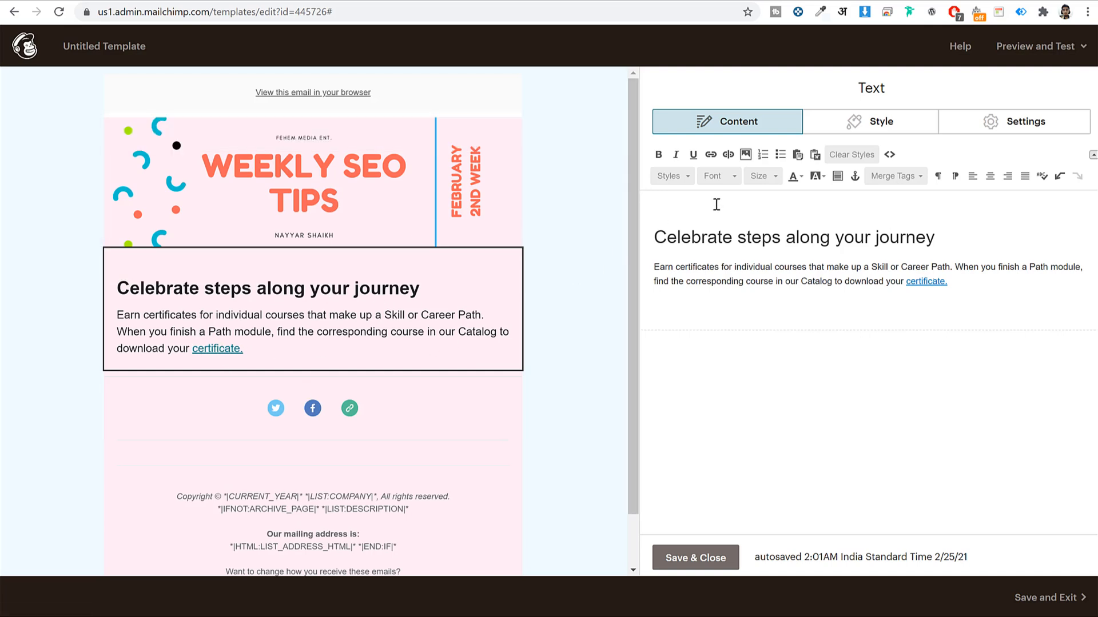
left_click(880, 120)
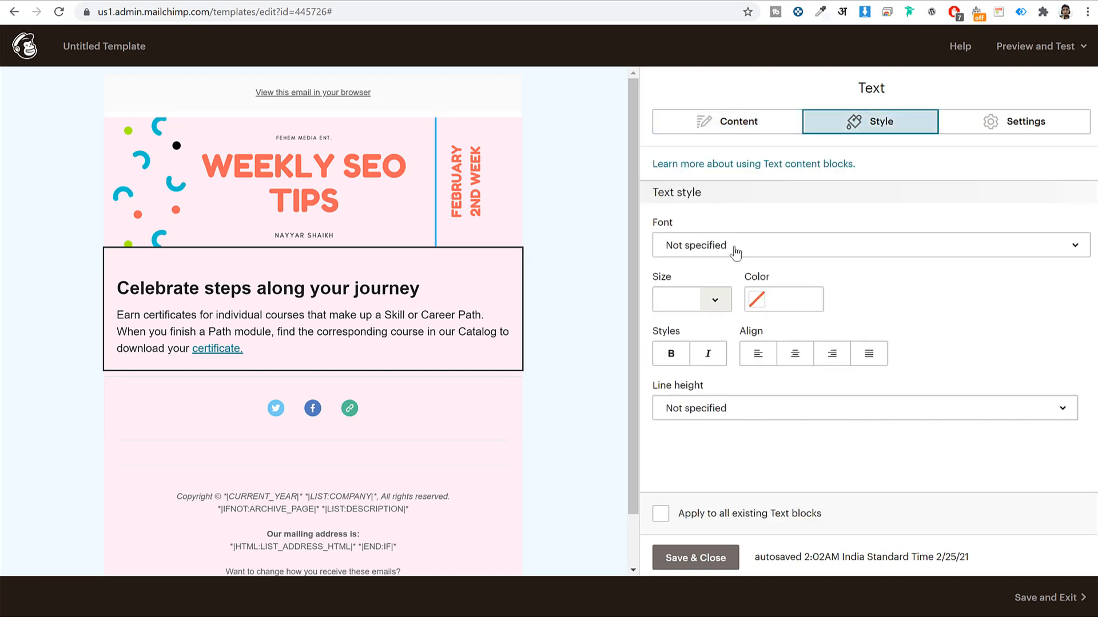
Set the certificates text block's font to Lato and its text size to 24px
left_click(772, 252)
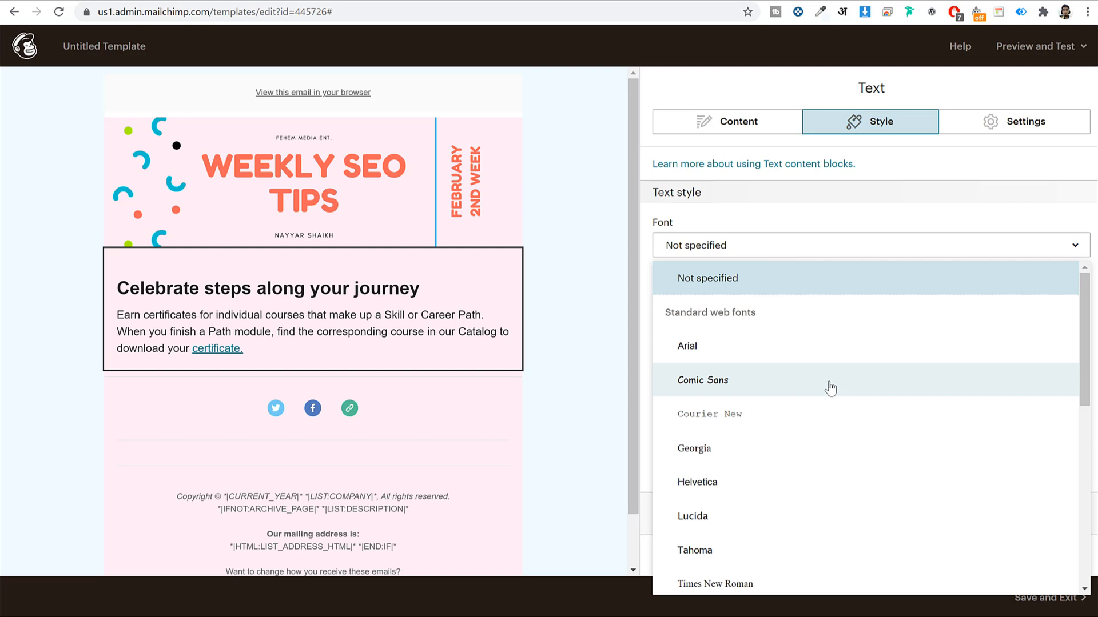
scroll(828, 387, "down", 2)
scroll(828, 388, "down", 4)
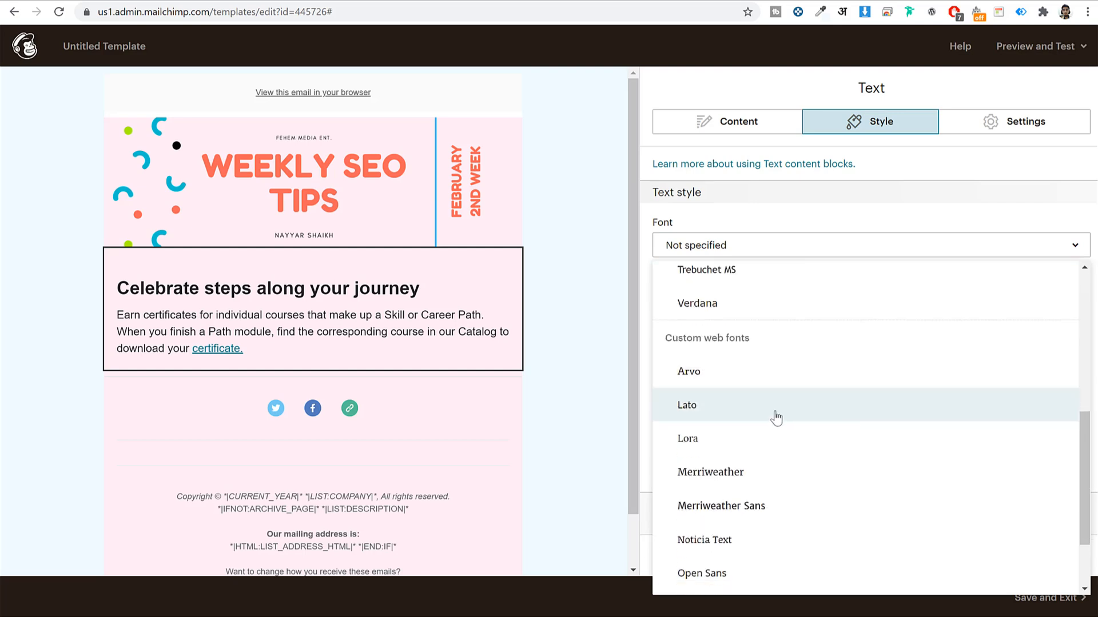
left_click(776, 407)
mouse_move(234, 346)
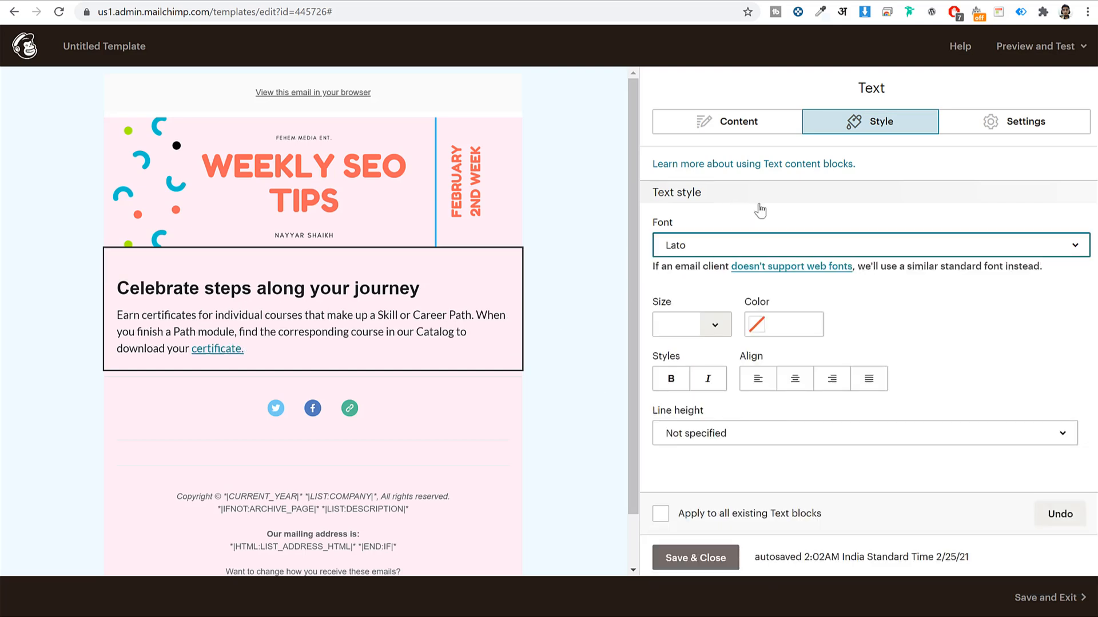
left_click(676, 324)
left_click(715, 325)
left_click(695, 280)
left_click(718, 324)
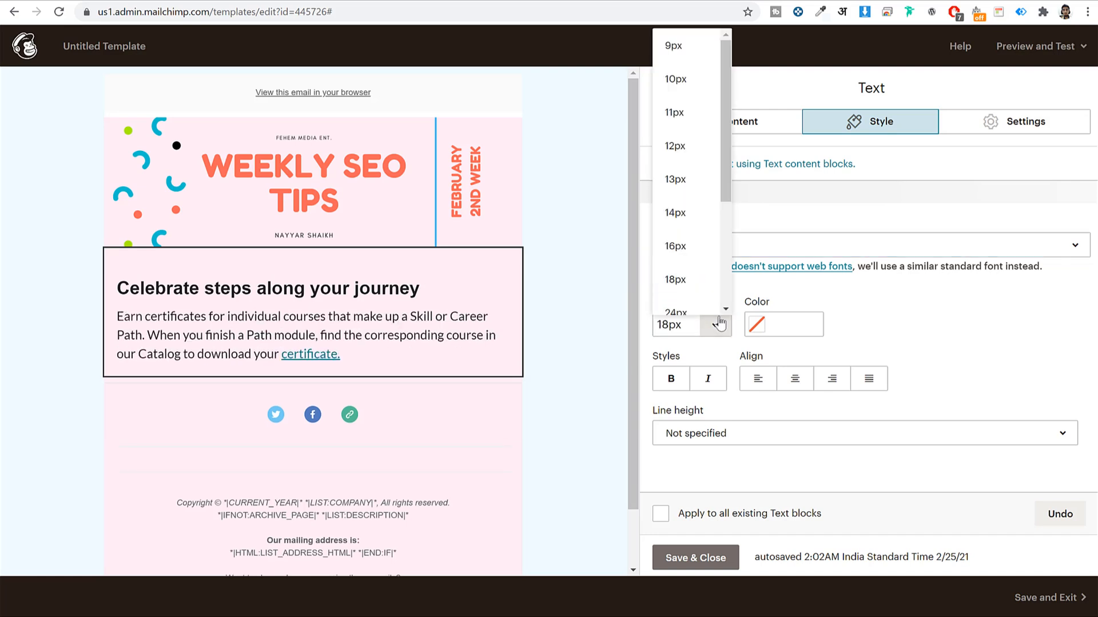
scroll(694, 292, "down", 2)
left_click(674, 243)
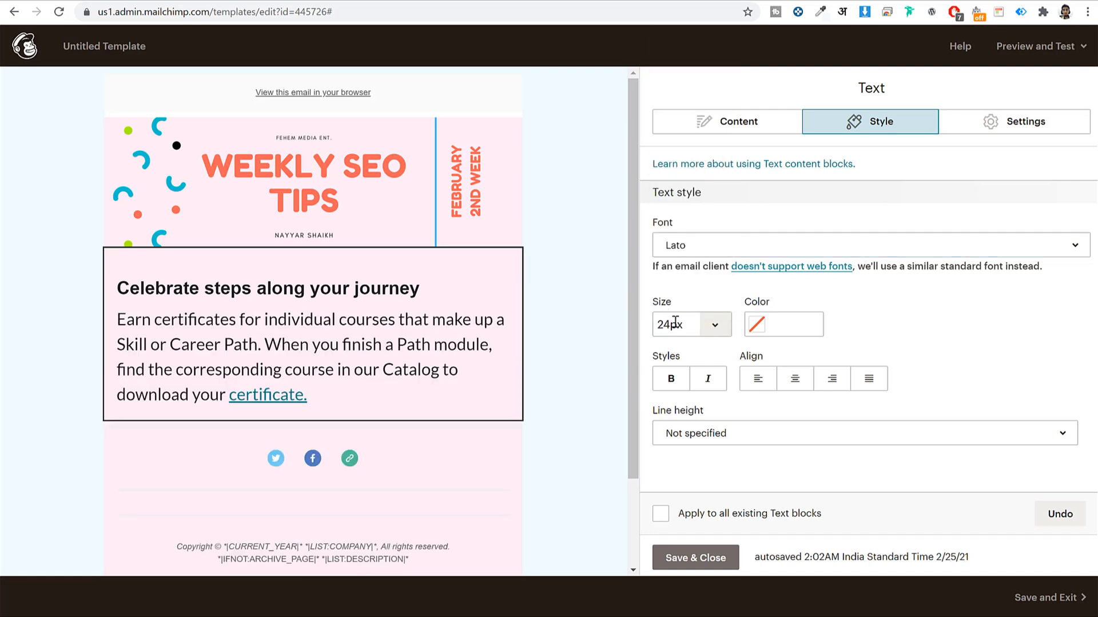
left_click(669, 327)
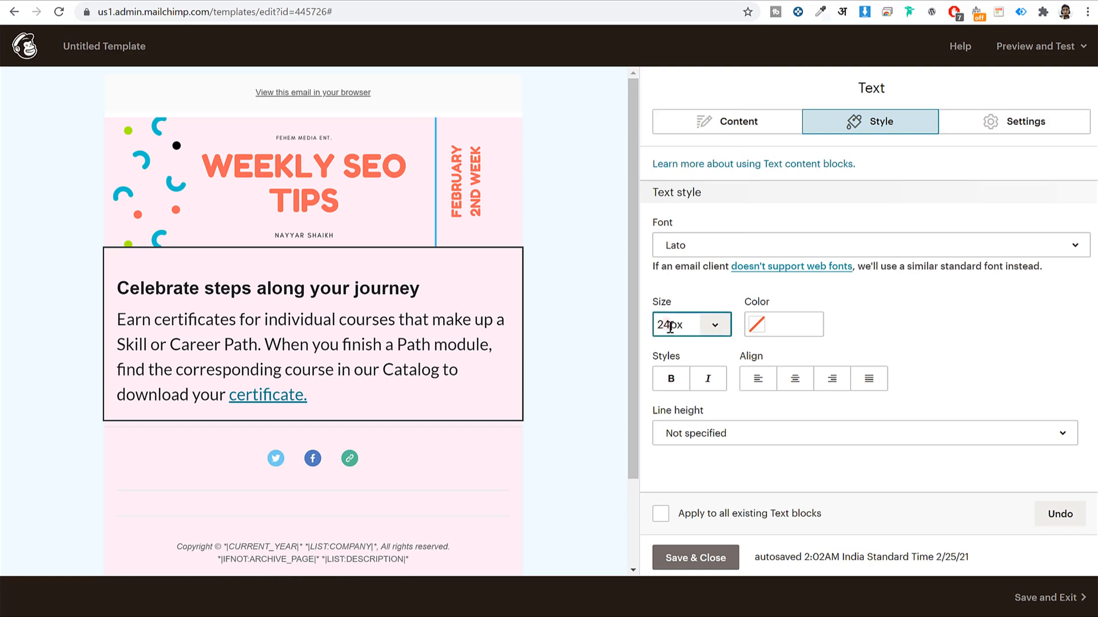
Select the heading 'Celebrate steps along your journey', then save and close the text block
left_click(727, 121)
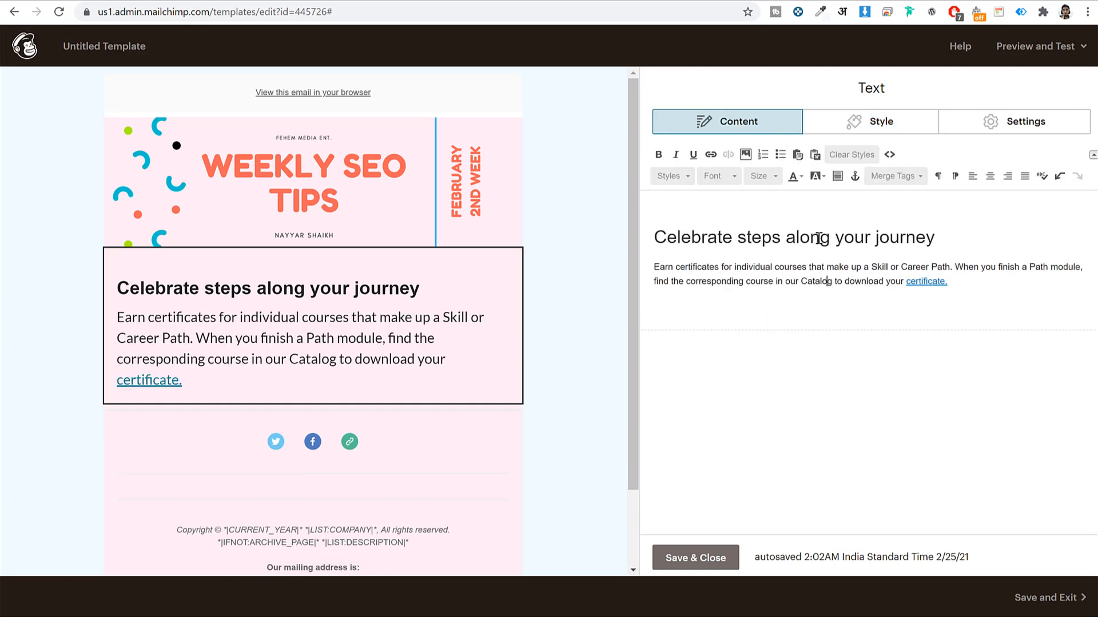
triple_click(820, 237)
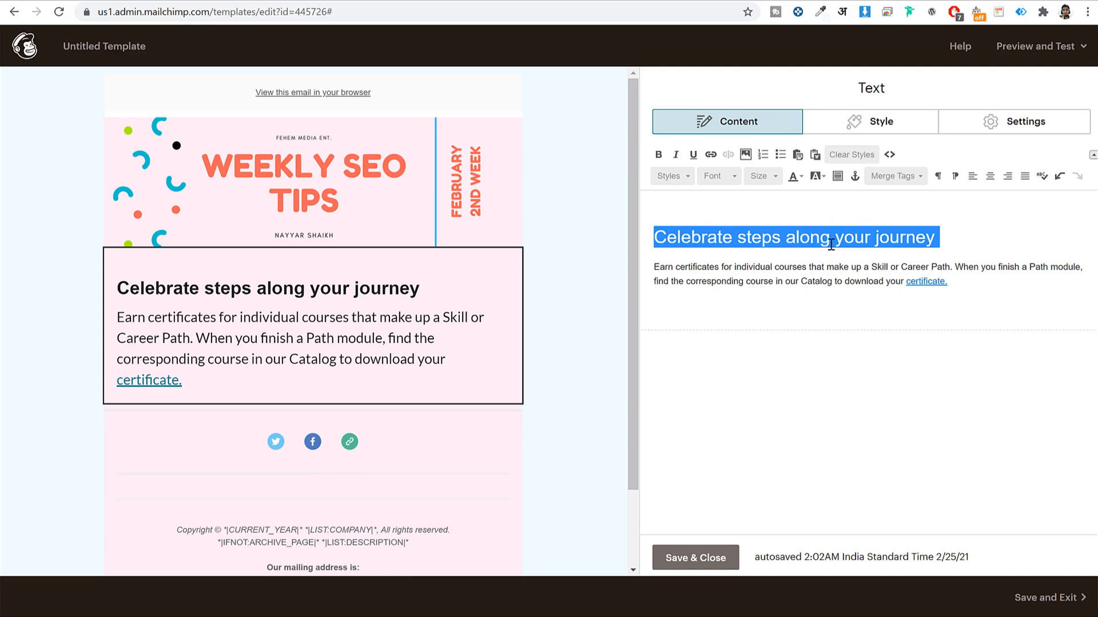
left_click(806, 244)
triple_click(795, 235)
left_click(738, 121)
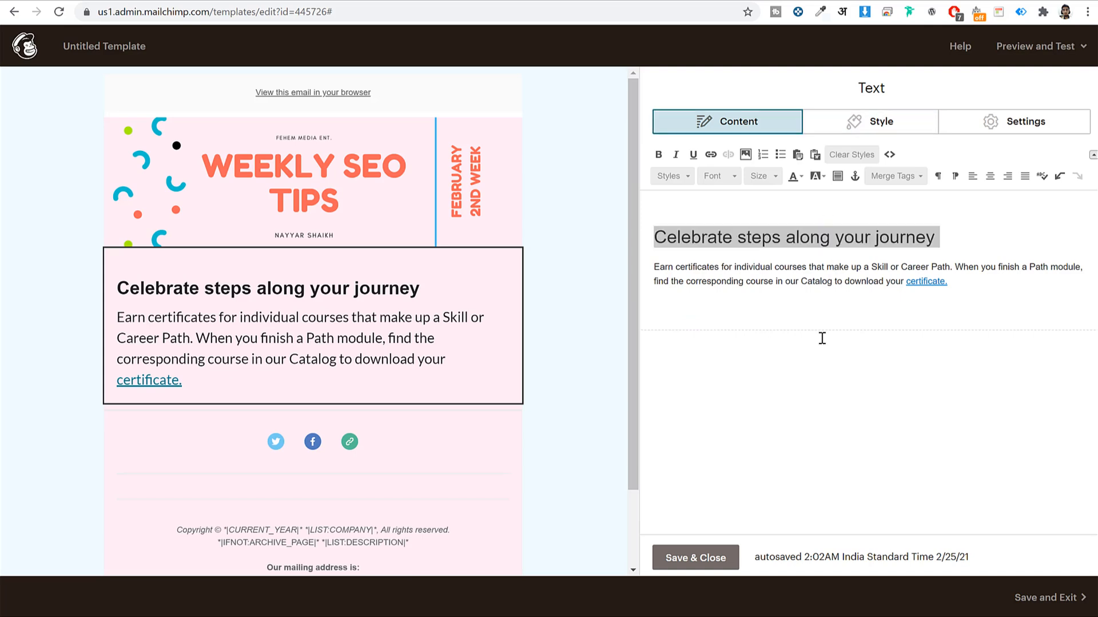
left_click(697, 560)
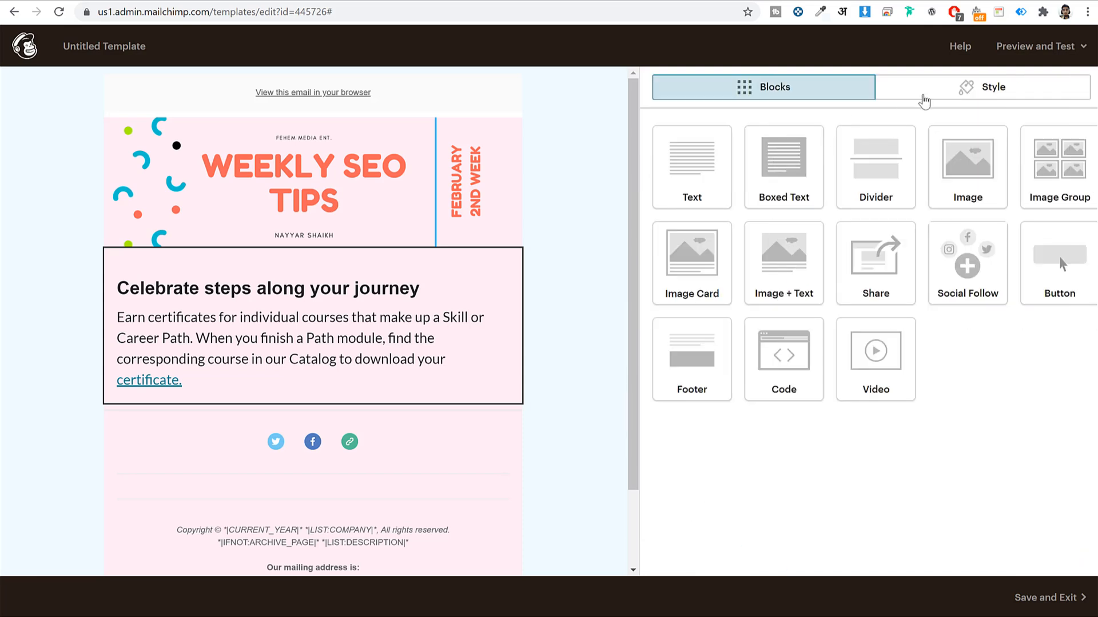
Set the template's Body text font to Lato and save the style
left_click(960, 97)
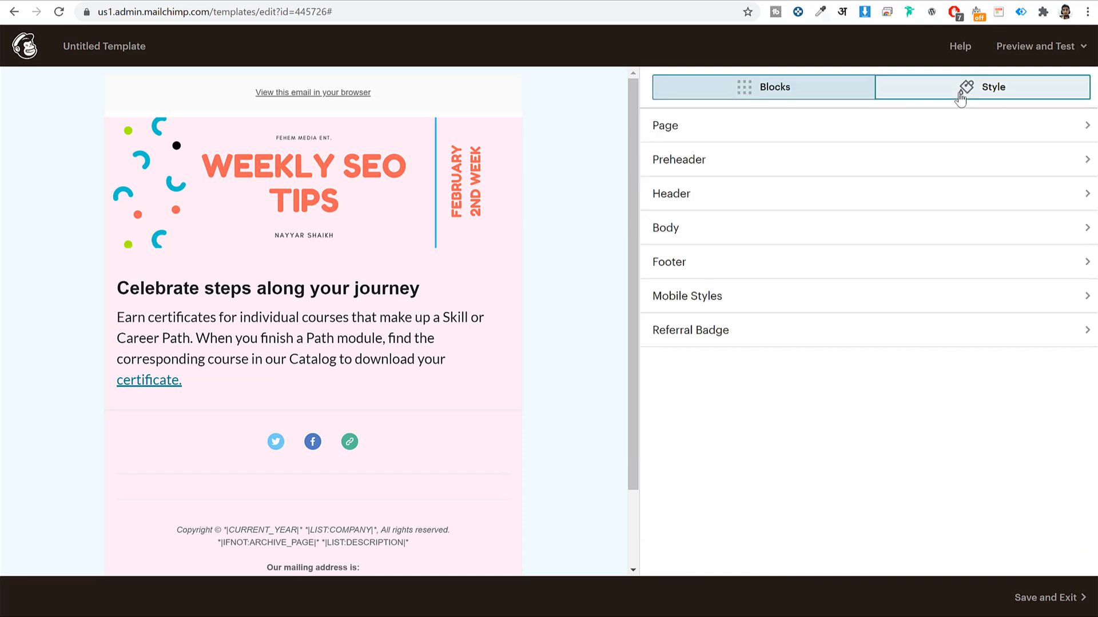
left_click(703, 231)
scroll(814, 448, "down", 4)
scroll(821, 443, "up", 4)
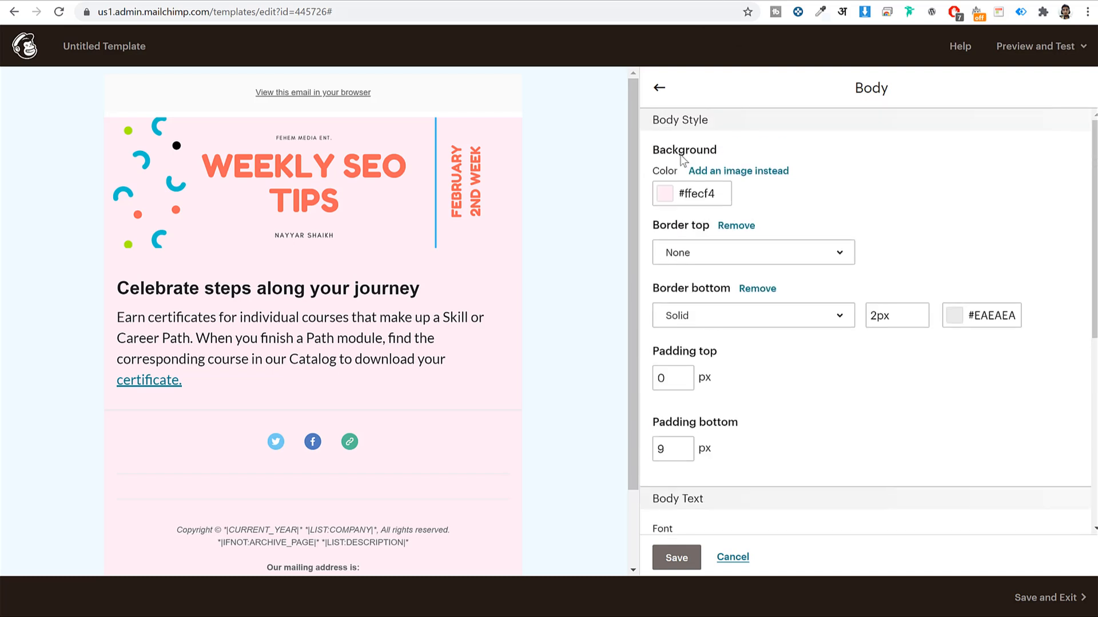
scroll(842, 339, "down", 5)
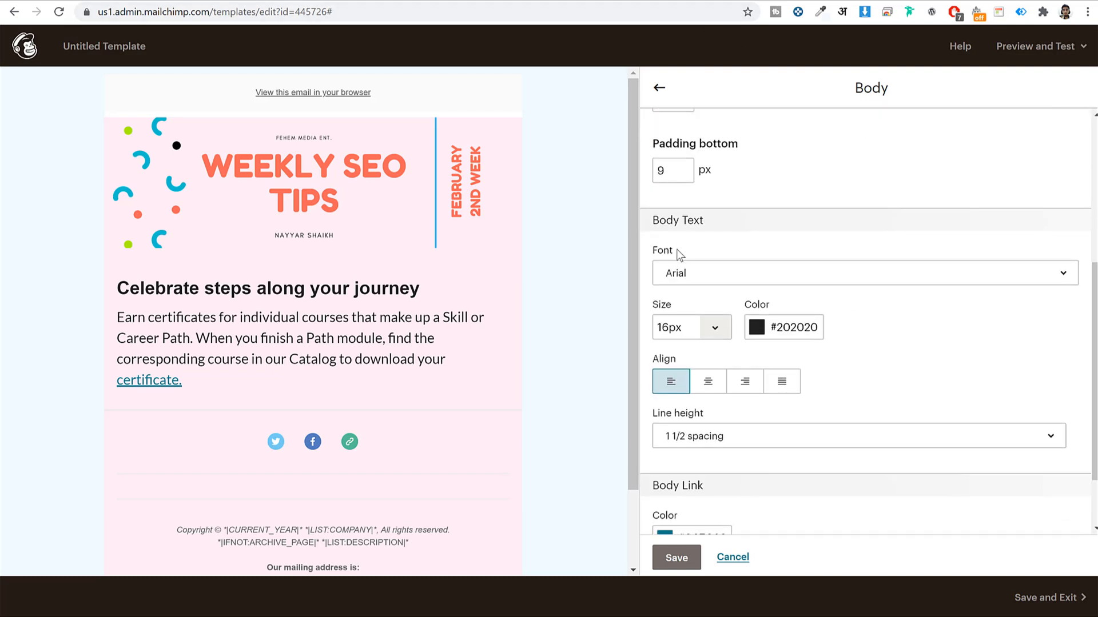
left_click(731, 279)
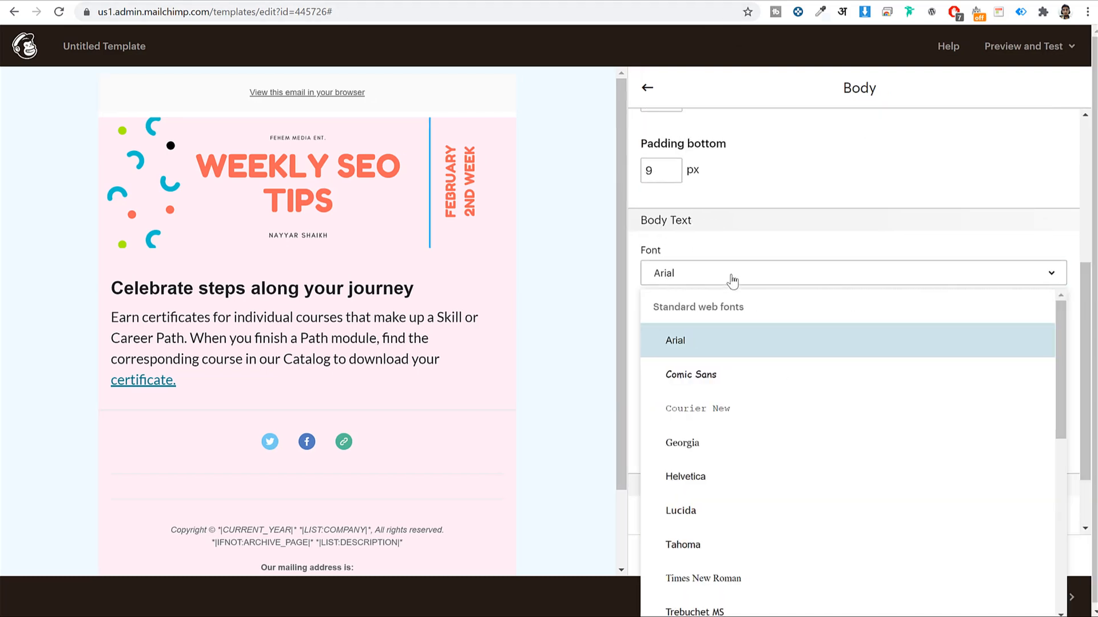
scroll(767, 387, "down", 5)
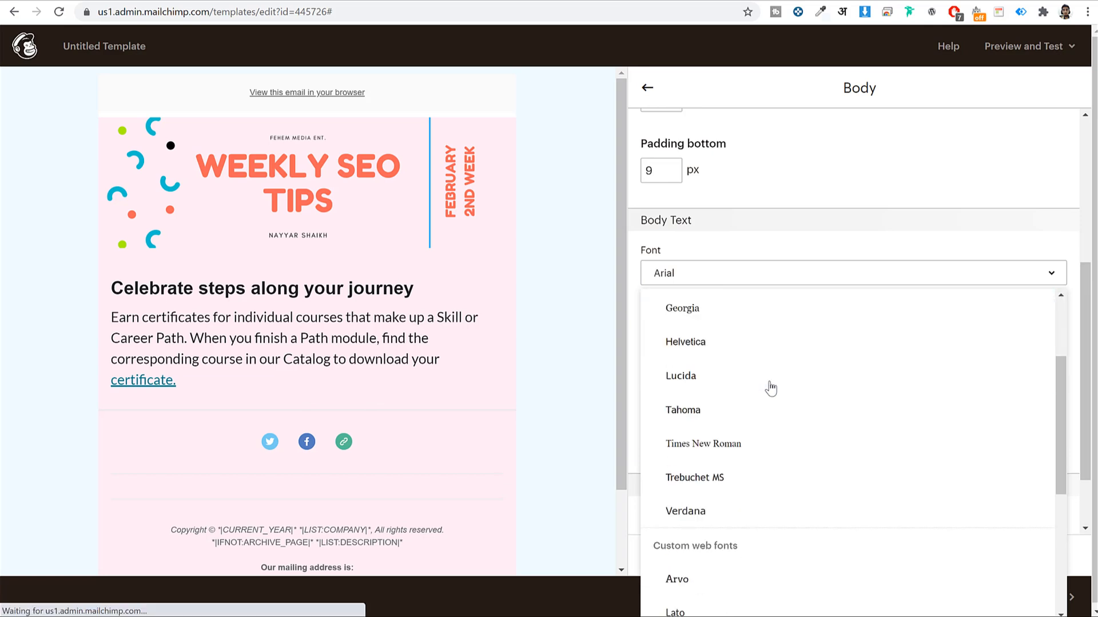
scroll(772, 388, "down", 1)
left_click(741, 403)
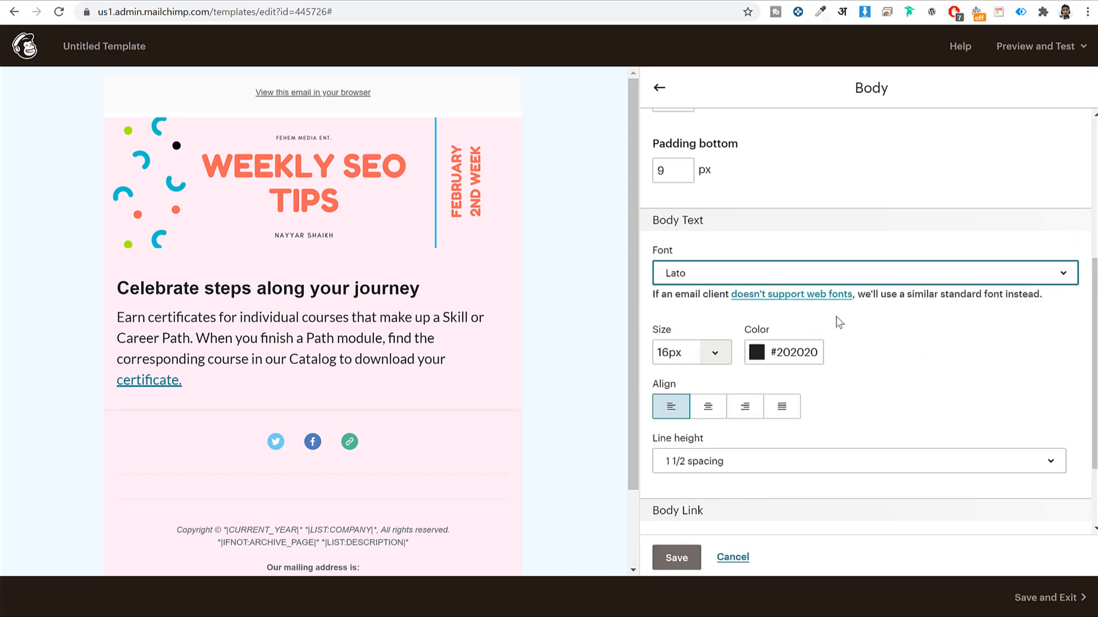
scroll(879, 318, "down", 2)
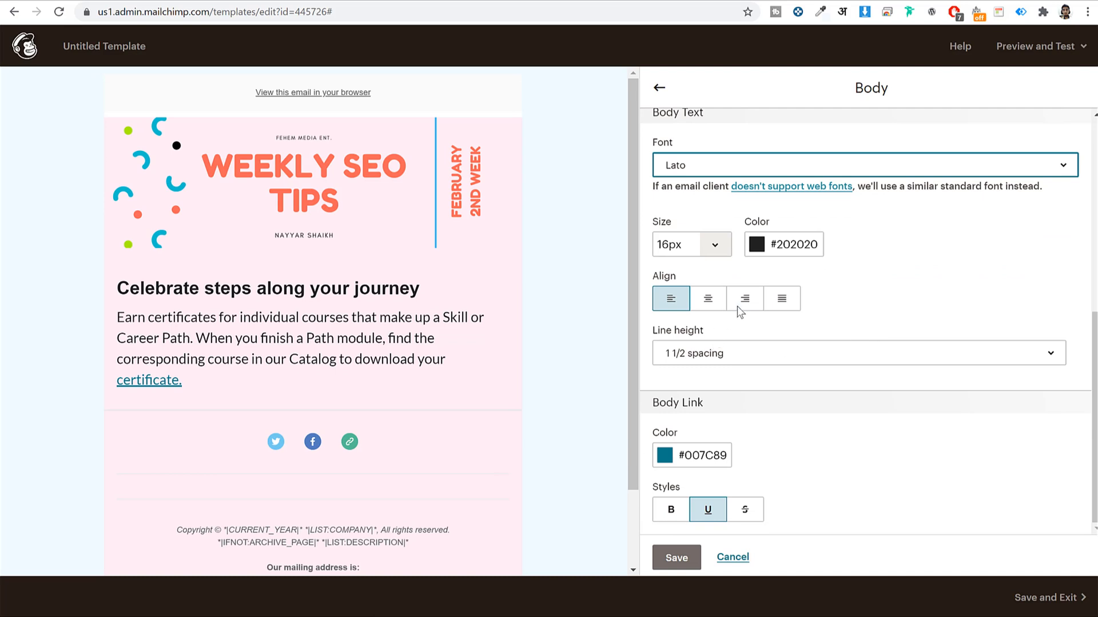
scroll(736, 304, "up", 1)
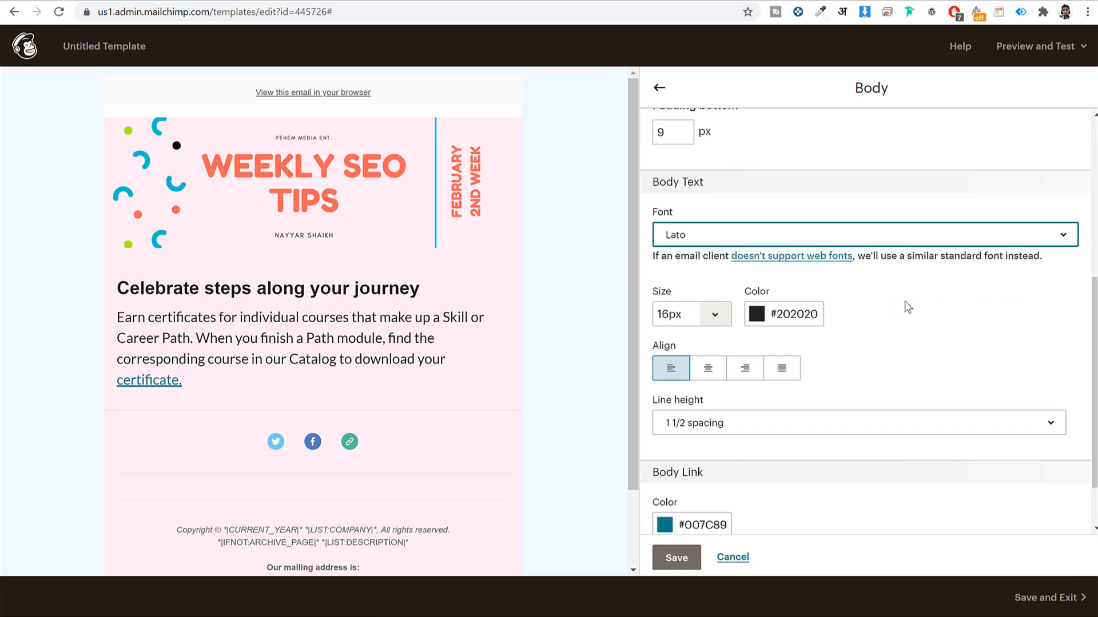
scroll(920, 303, "up", 5)
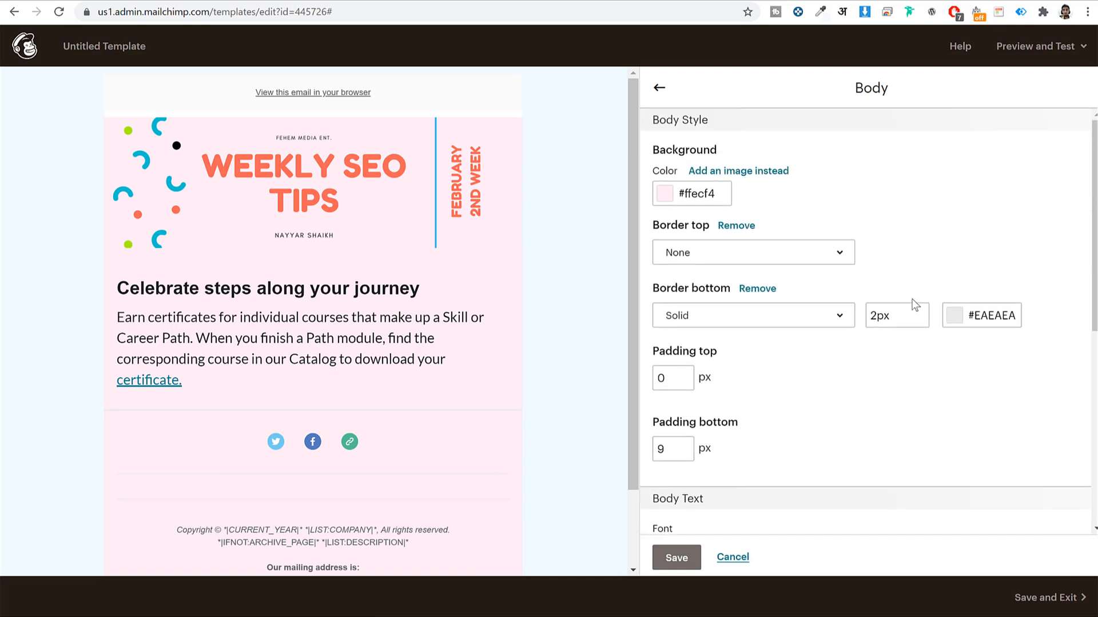
left_click(675, 558)
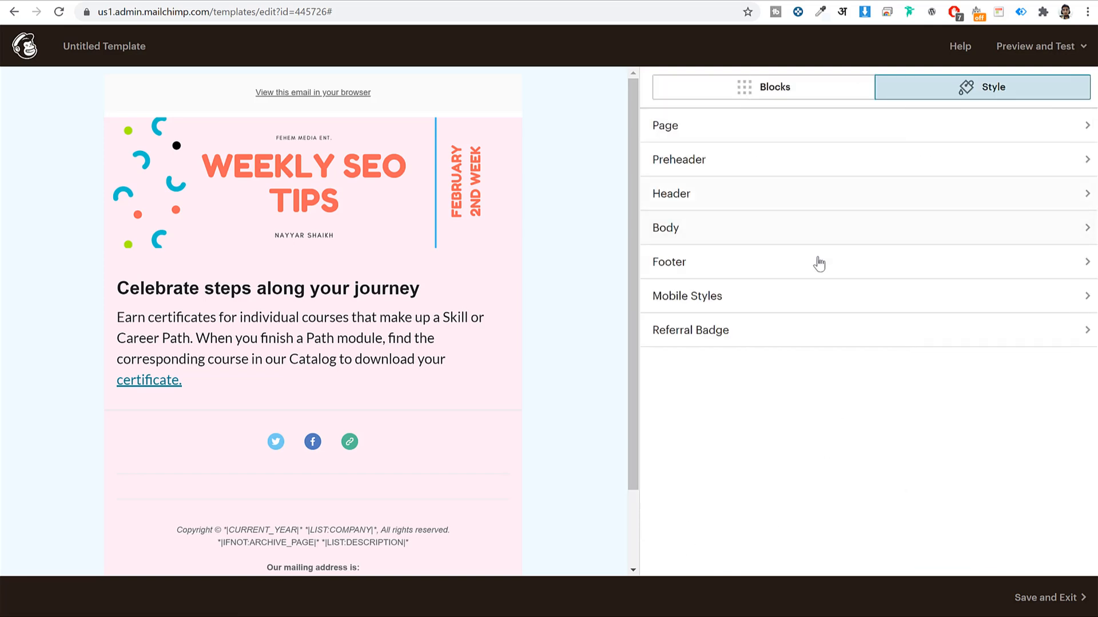
Set the template's Header text font to Lato and save the style
left_click(721, 195)
scroll(942, 246, "down", 5)
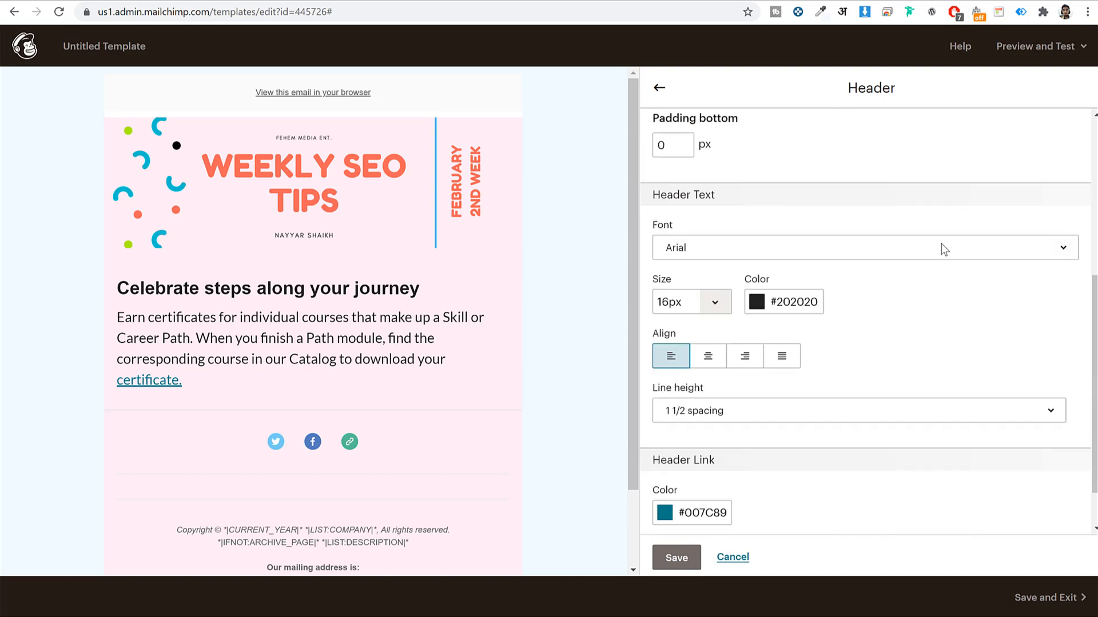
scroll(943, 249, "down", 1)
left_click(708, 215)
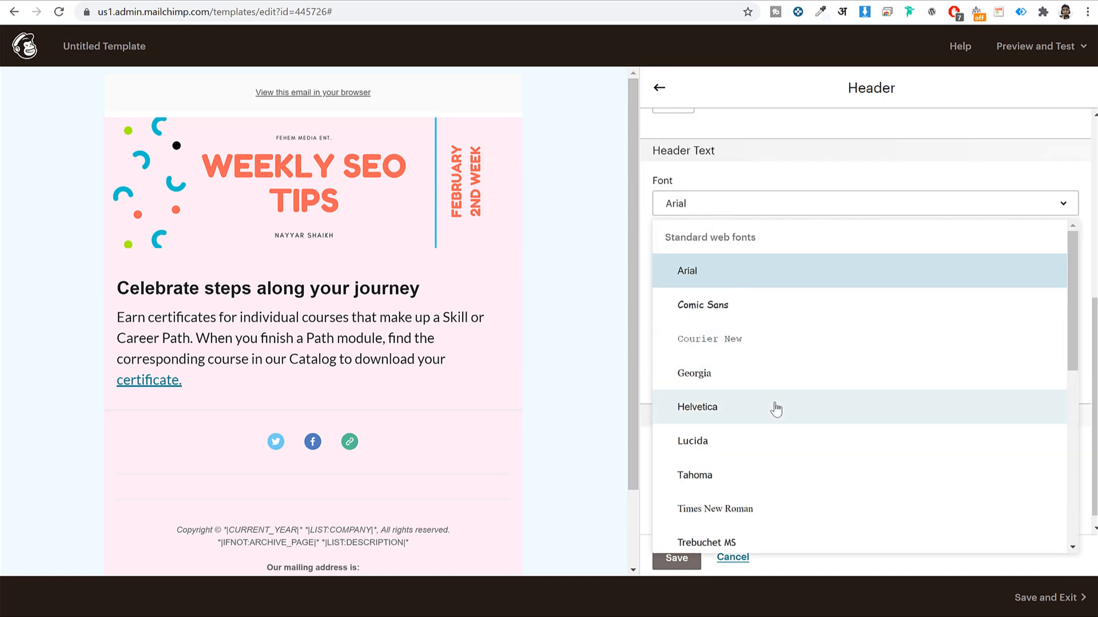
scroll(774, 411, "down", 5)
left_click(732, 407)
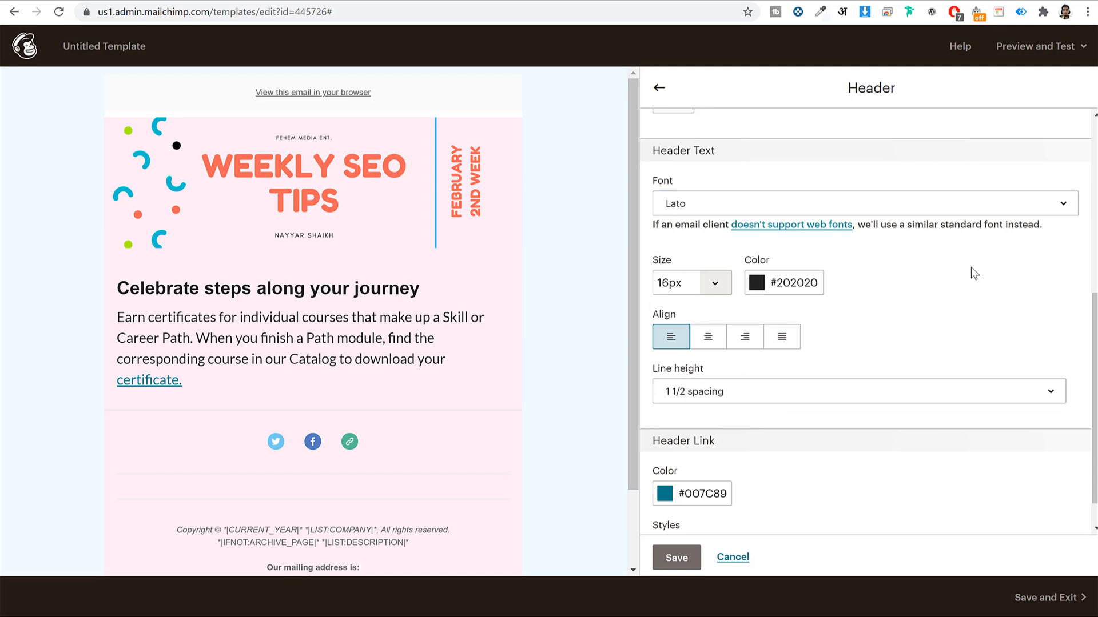
scroll(956, 283, "down", 1)
scroll(954, 279, "up", 7)
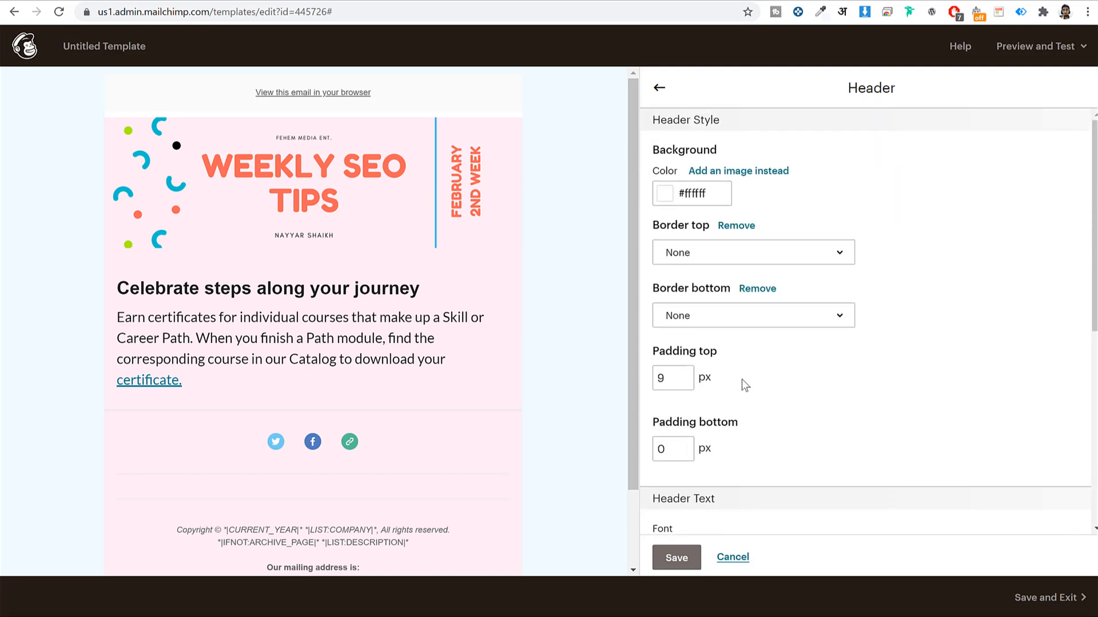
left_click(670, 559)
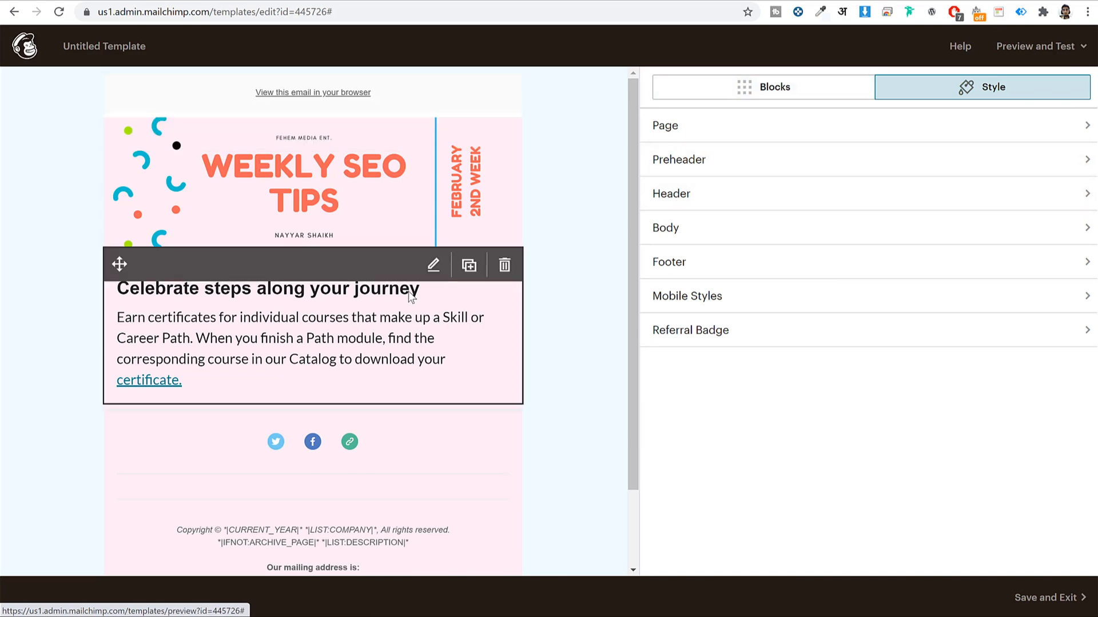
left_click(481, 286)
Select the heading and check the text and highlight colour options, leaving them unchanged
left_click_drag(972, 233, 652, 233)
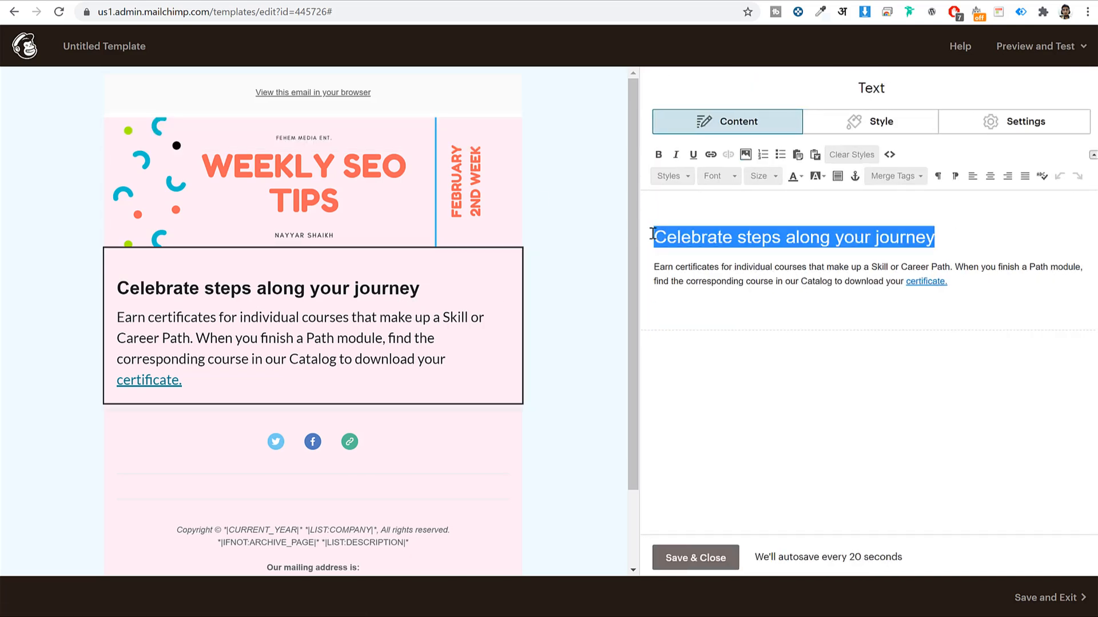
left_click(802, 178)
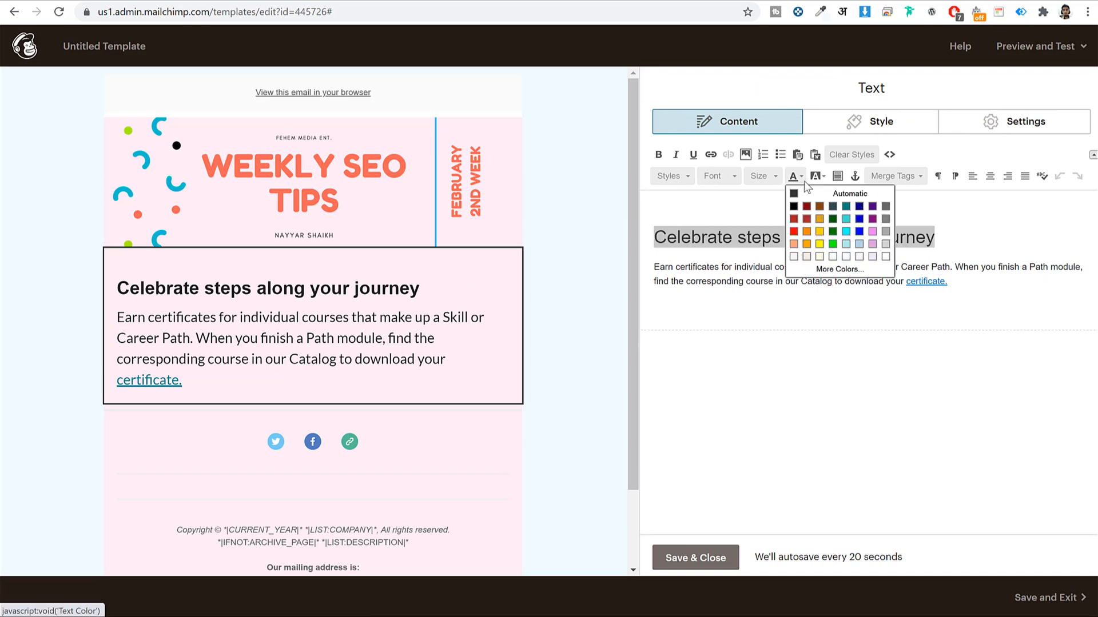
left_click(803, 178)
left_click(825, 176)
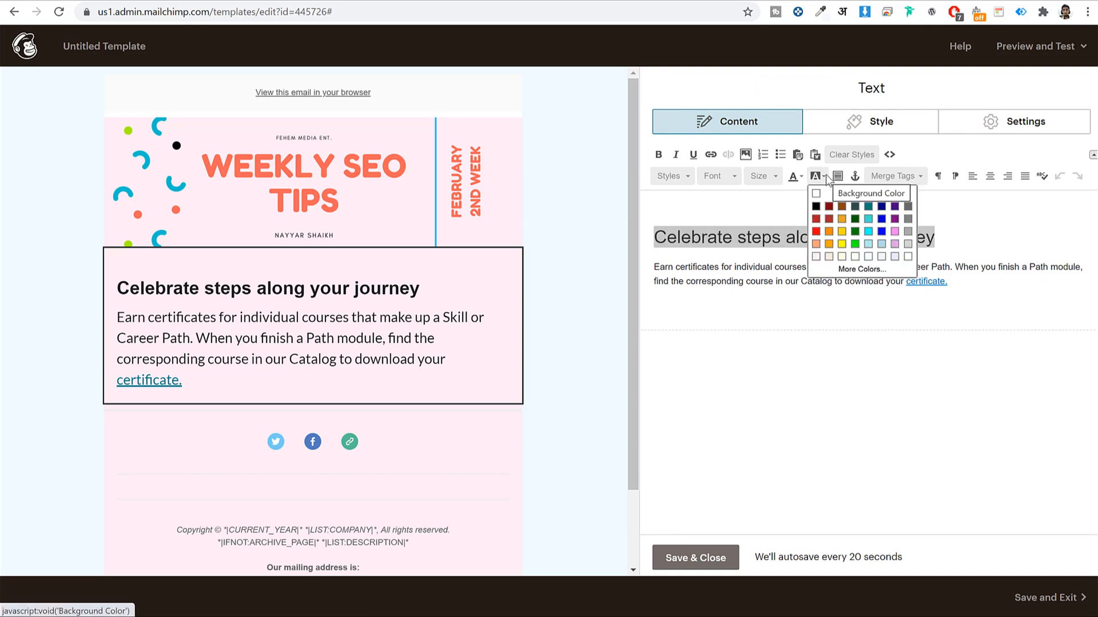
left_click(825, 174)
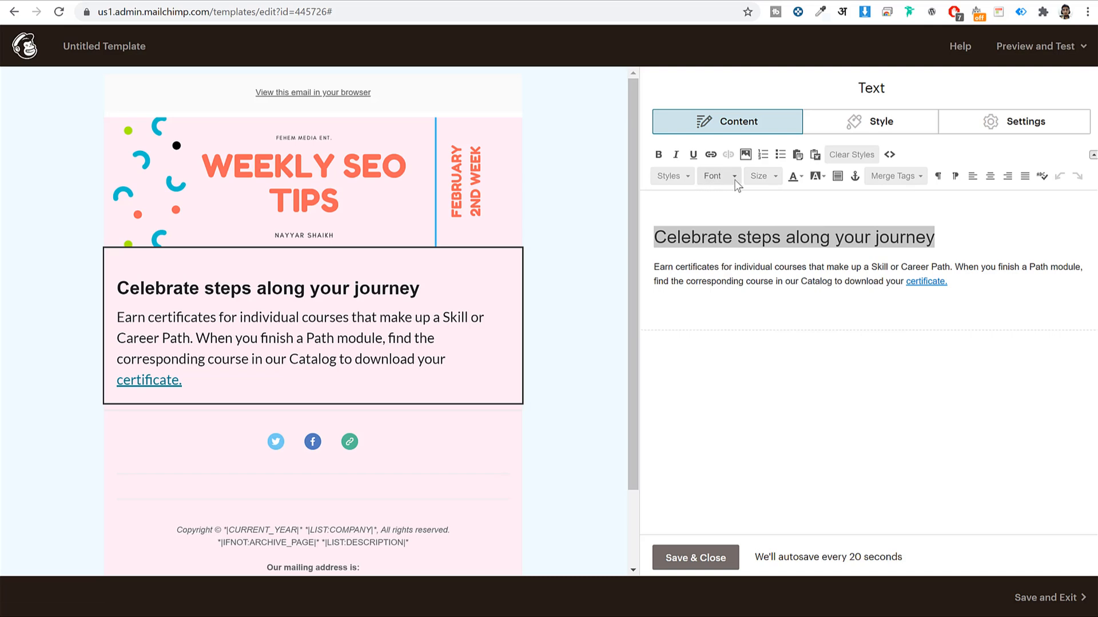
Set the heading 'Celebrate steps along your journey' to Lato at size 32
left_click(735, 178)
scroll(746, 252, "down", 2)
scroll(746, 250, "down", 1)
left_click(710, 215)
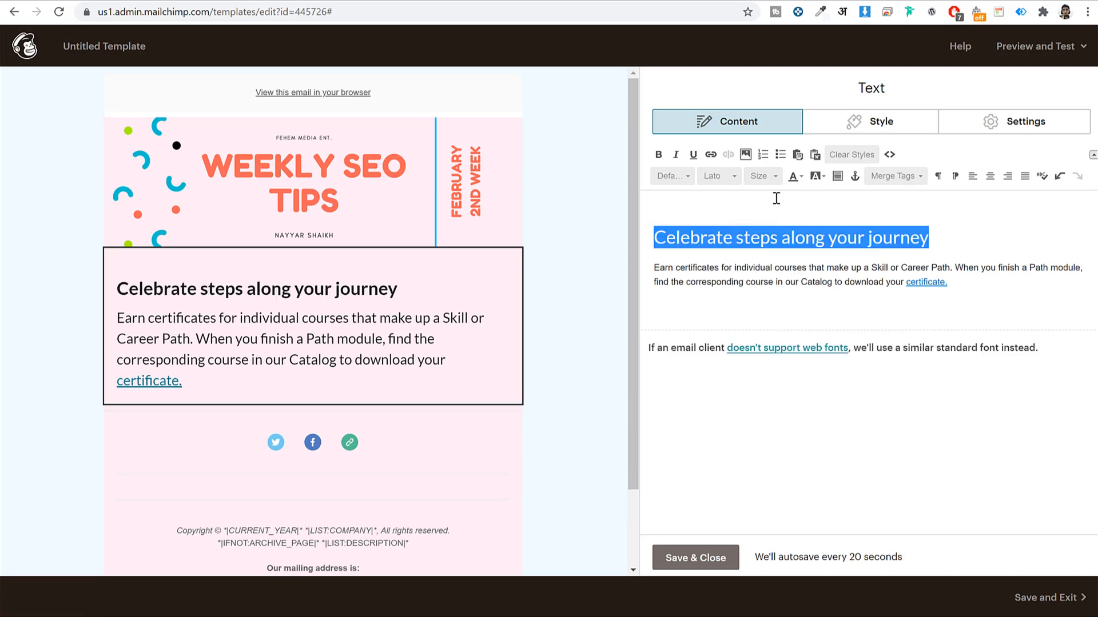
left_click(775, 177)
left_click(776, 279)
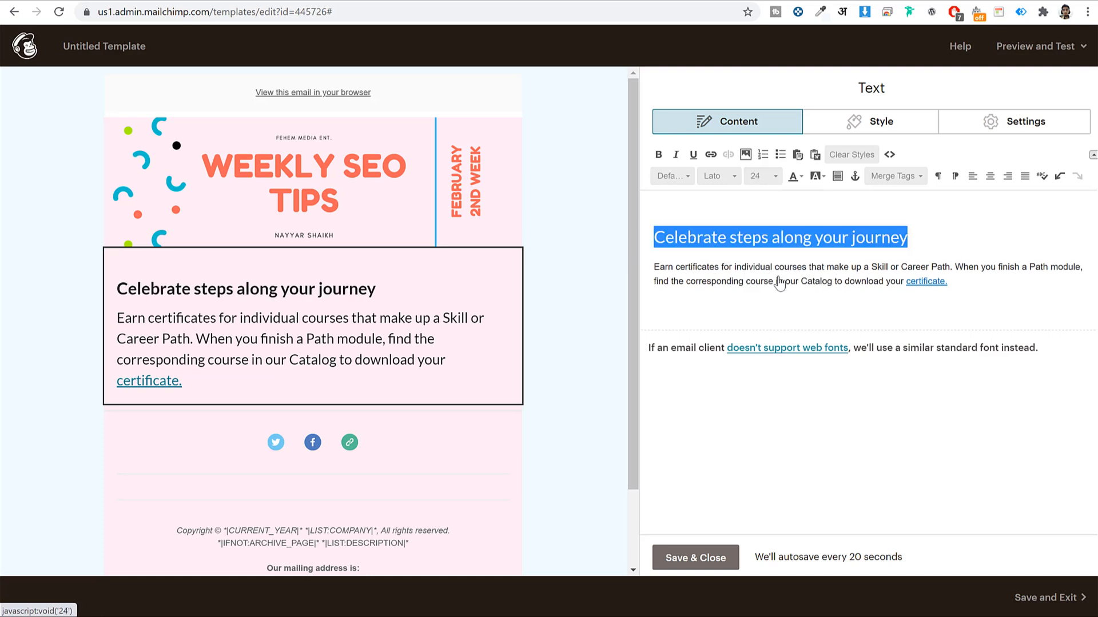
left_click(769, 176)
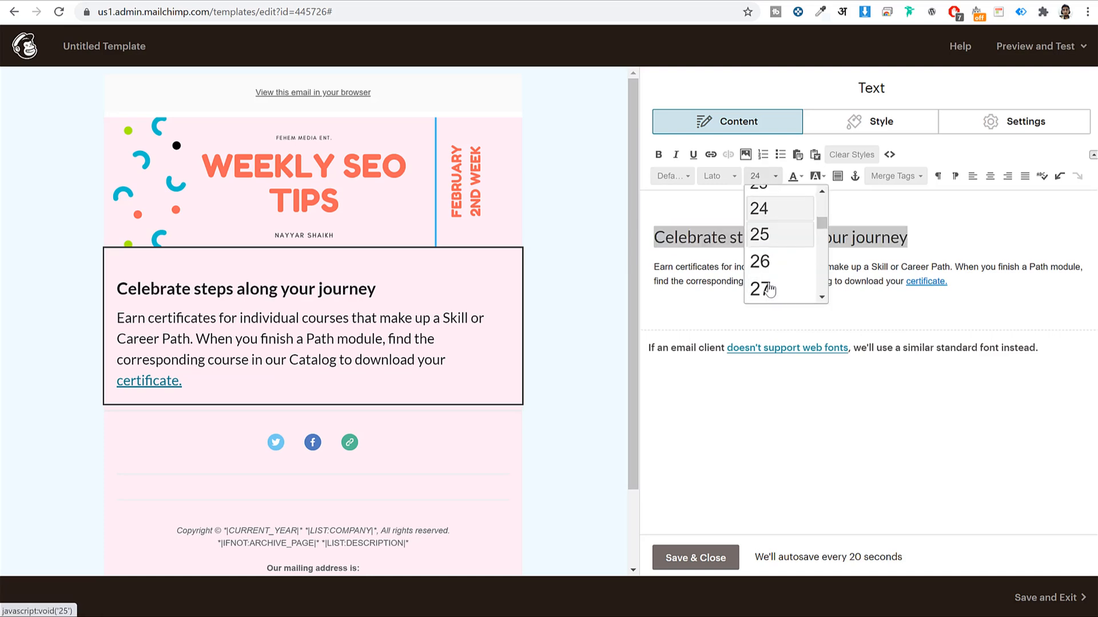
scroll(775, 283, "down", 1)
scroll(776, 283, "down", 2)
left_click(776, 265)
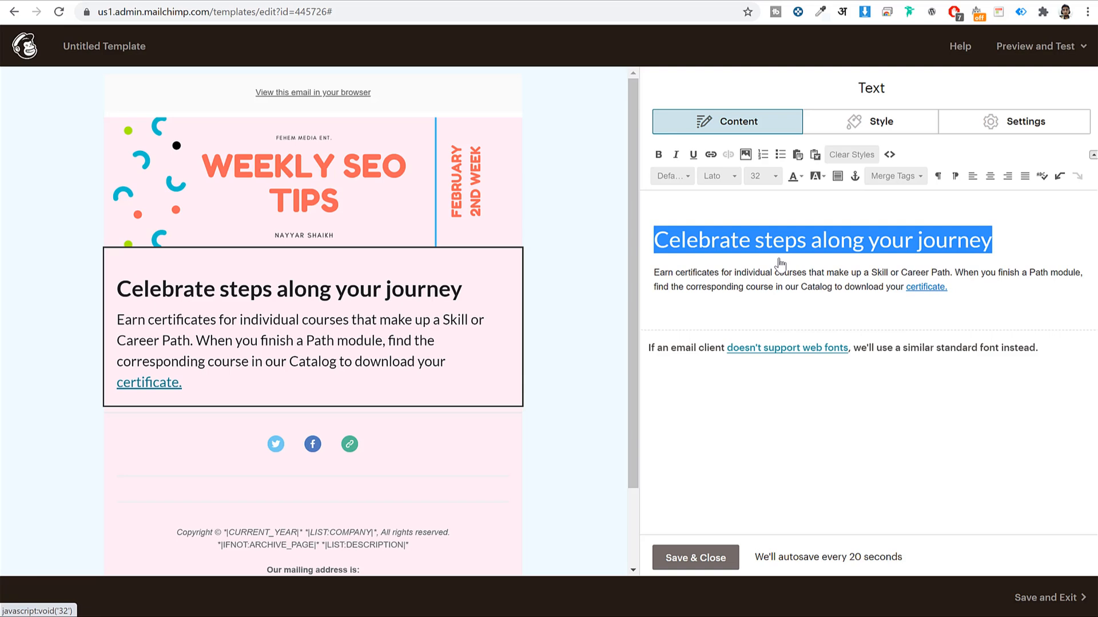
left_click(968, 272)
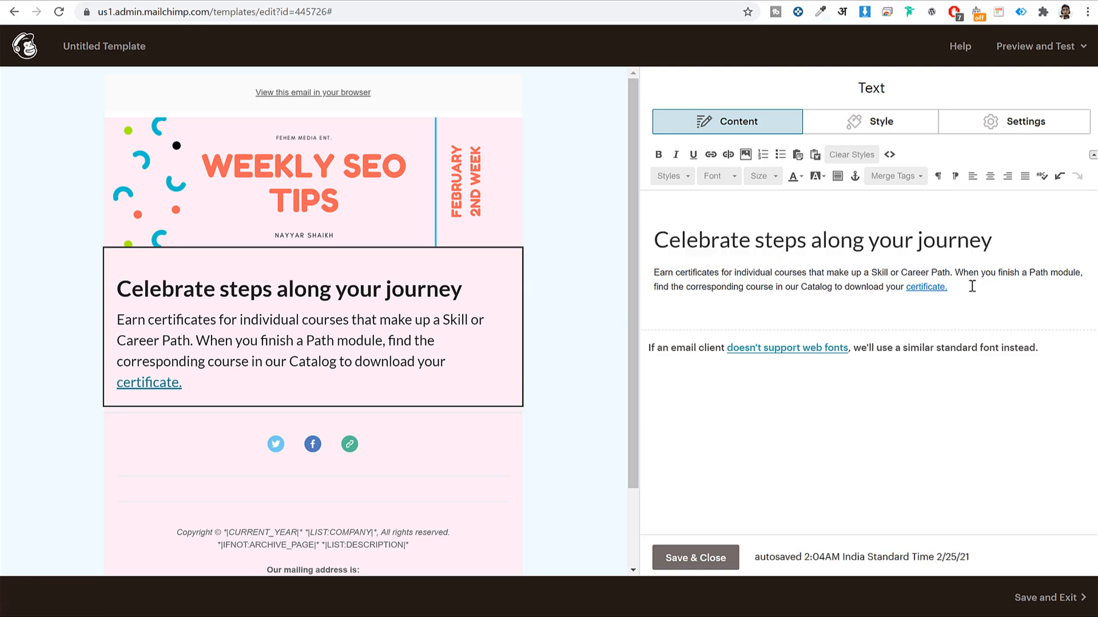
Compare the result with the Gmail reference newsletter, then save and close the text block
left_click(338, 2)
scroll(726, 343, "down", 5)
scroll(880, 364, "up", 8)
left_click(880, 363)
scroll(757, 306, "up", 3)
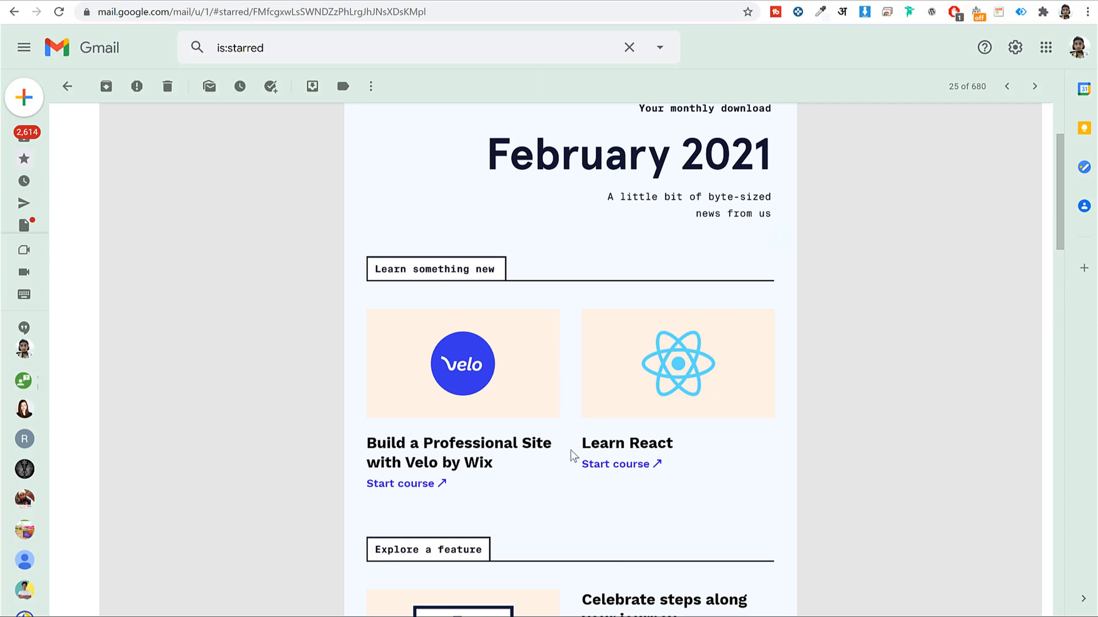
key("alt+Tab")
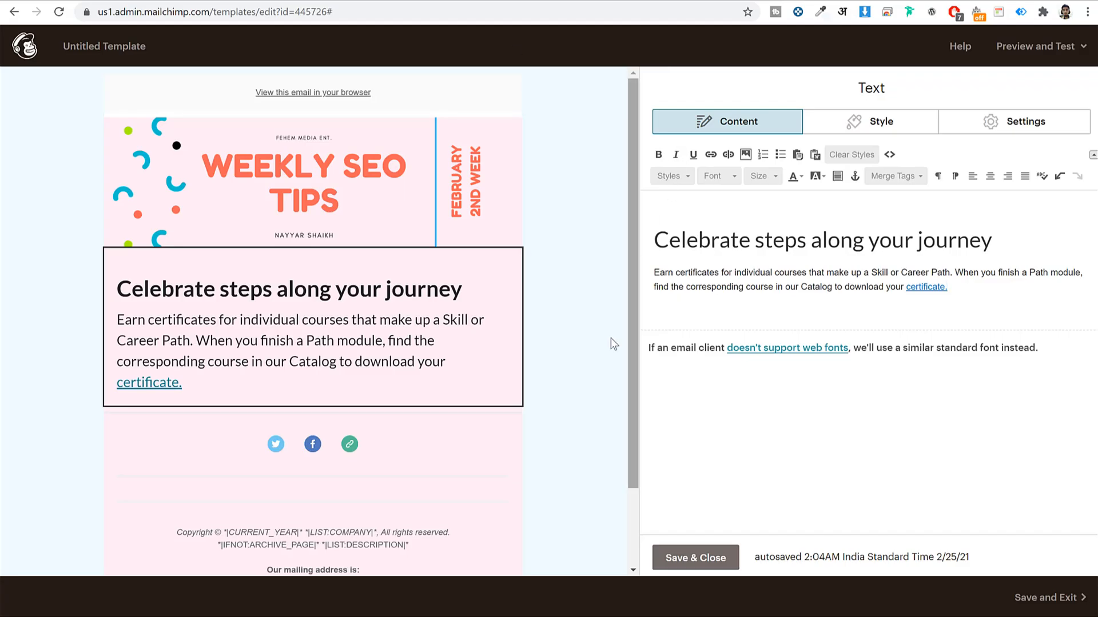
left_click(722, 558)
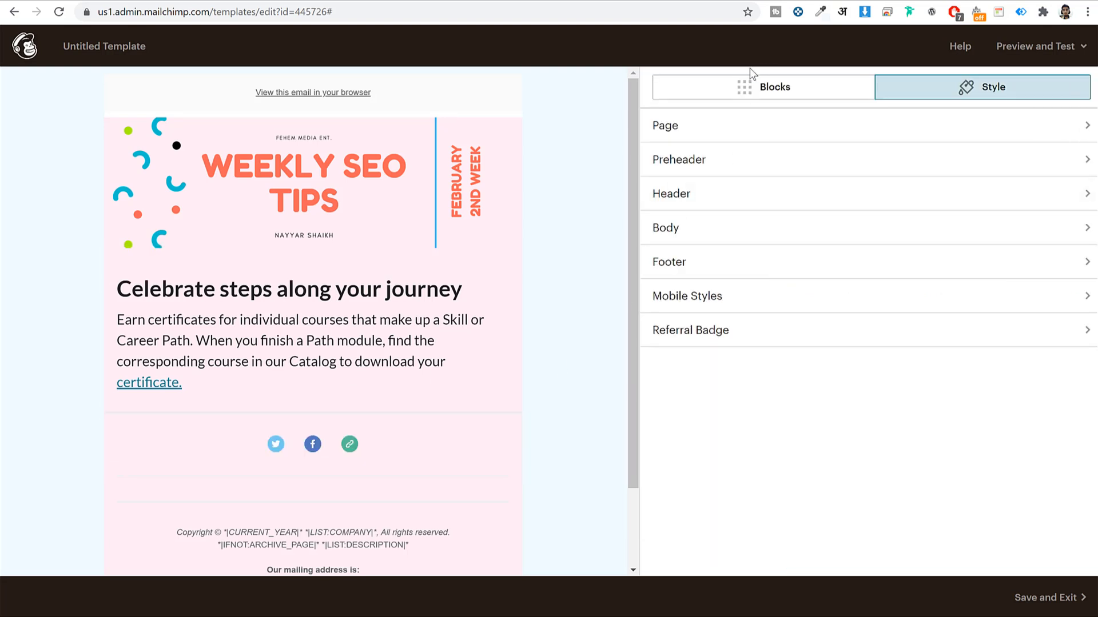
Add an Image Card block below the certificates text, closing the image library without choosing an image
left_click(760, 95)
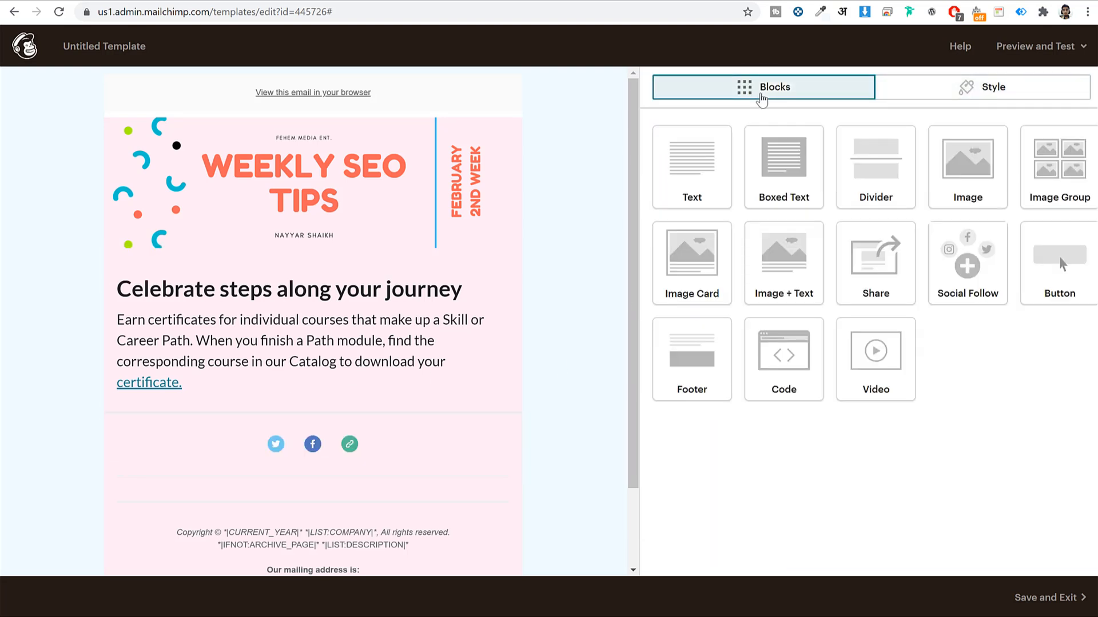
left_click_drag(710, 276, 373, 413)
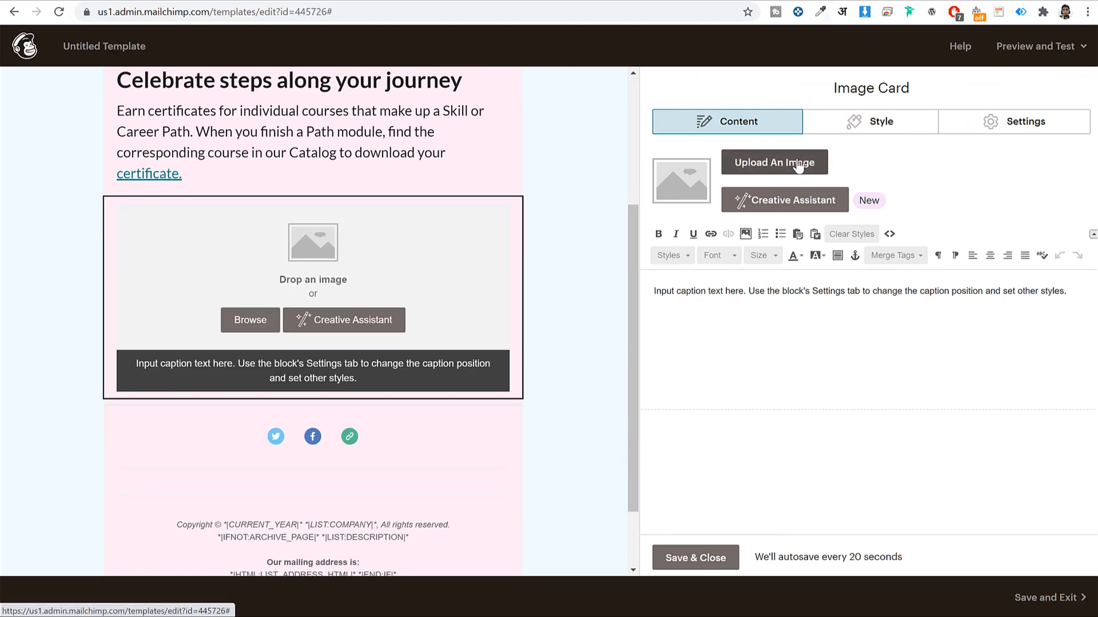
left_click(799, 165)
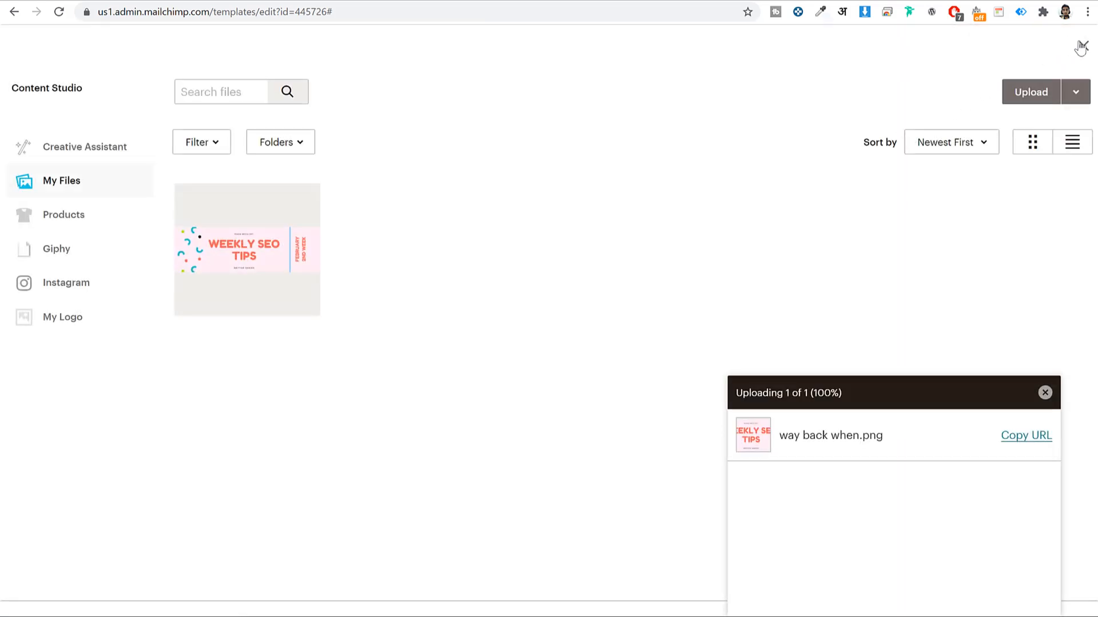
left_click(1083, 47)
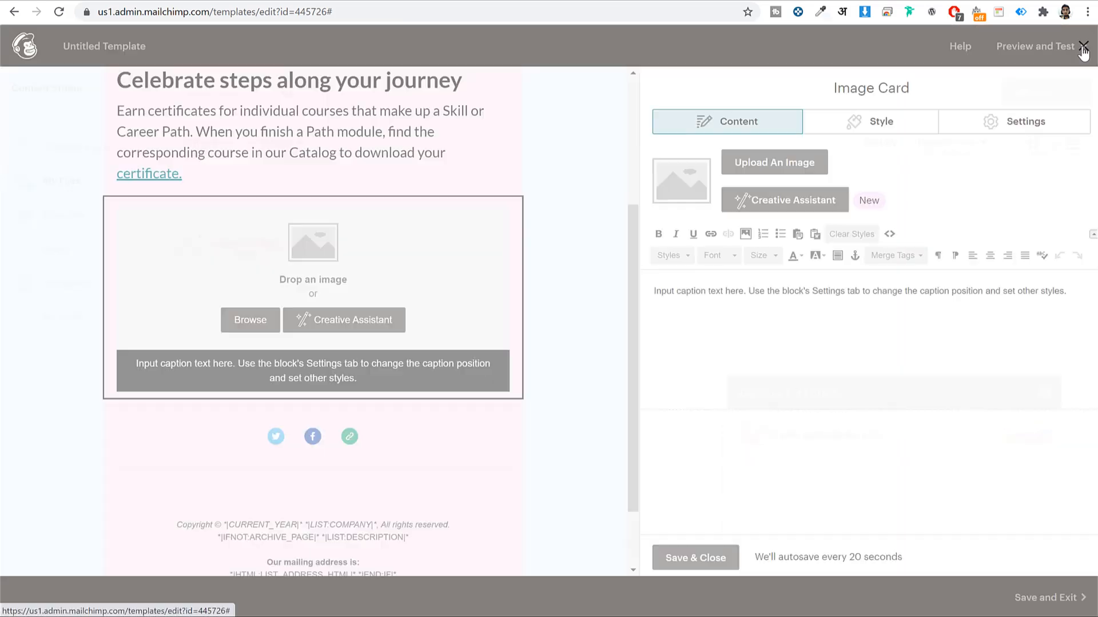
Check the matching section of the Gmail reference newsletter, then return to Mailchimp
left_click(338, 2)
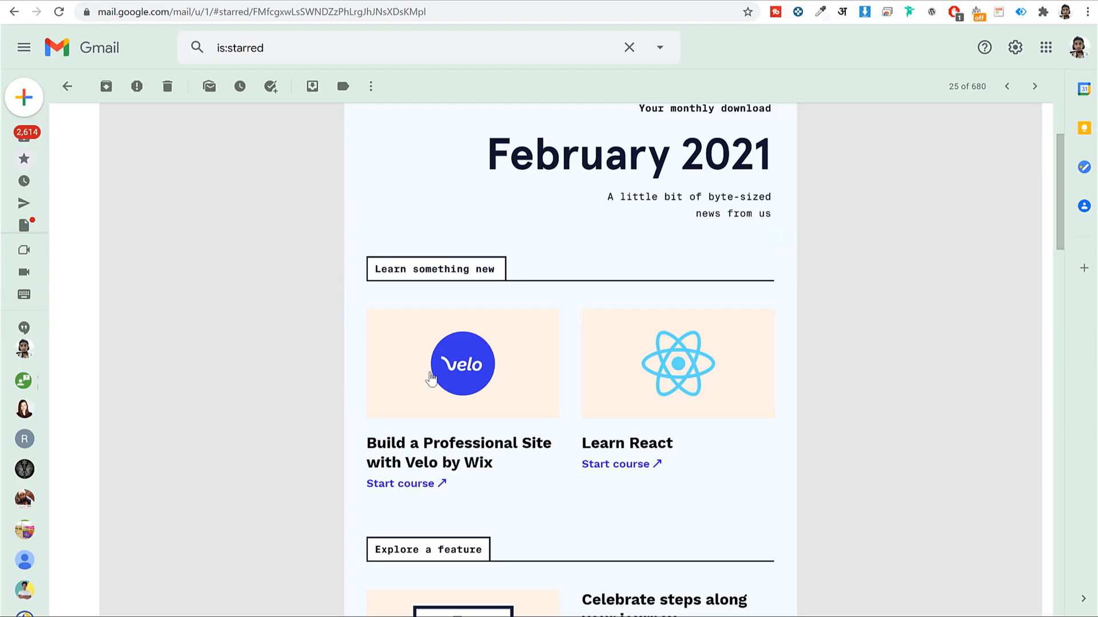
left_click_drag(365, 441, 495, 467)
left_click(527, 480)
left_click(482, 3)
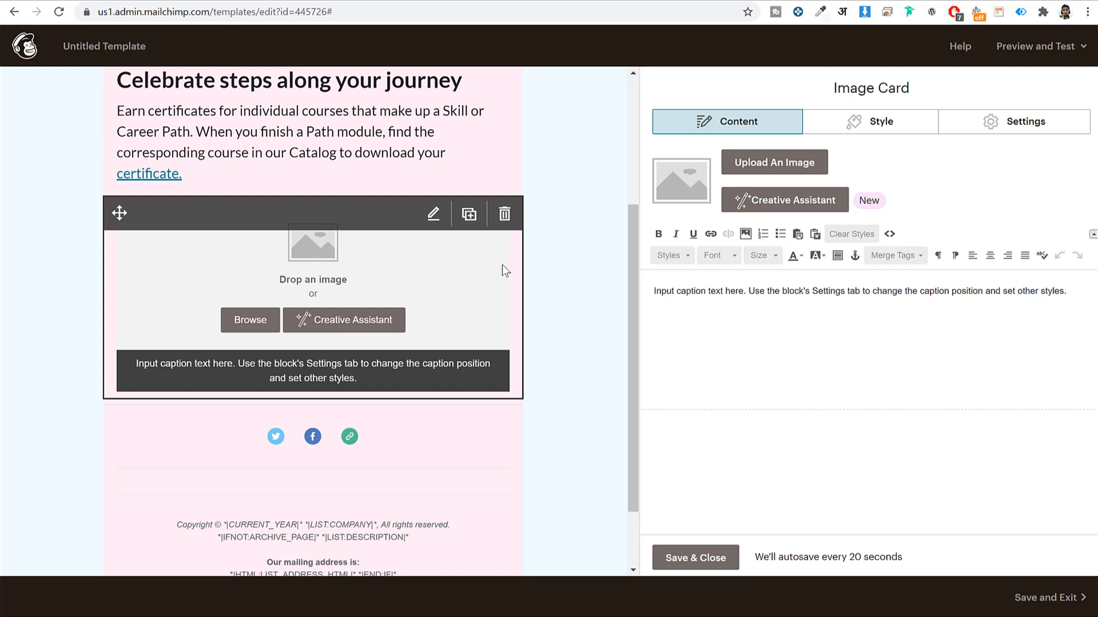
Delete the Image Card block, then copy the Canva ticket background's pink hex #FFECF4
left_click(508, 223)
left_click(386, 379)
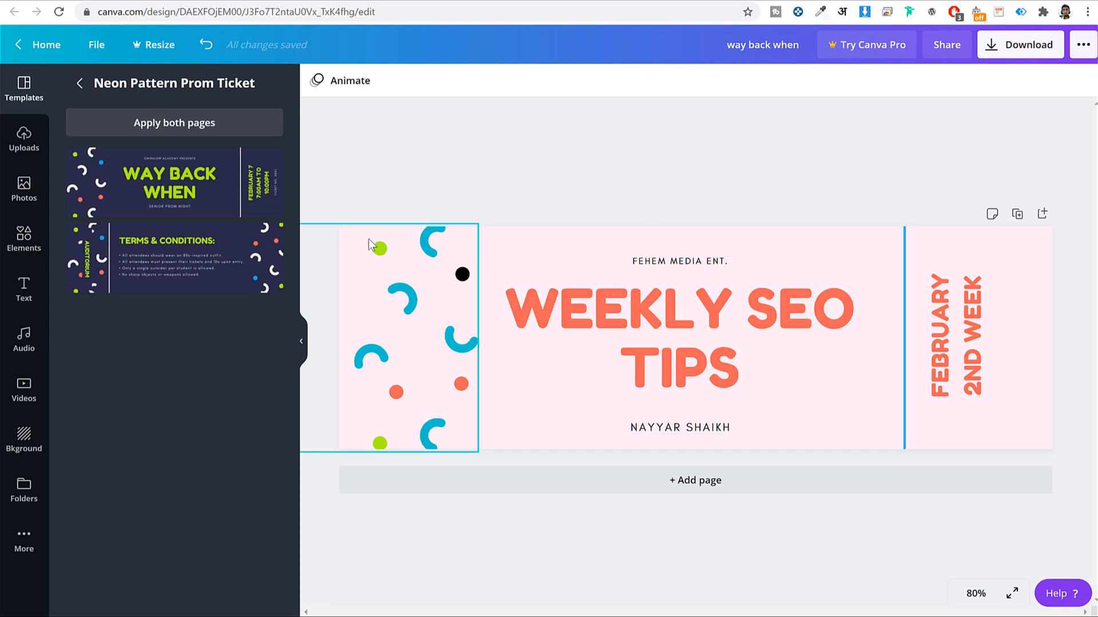
left_click(698, 233)
left_click(317, 81)
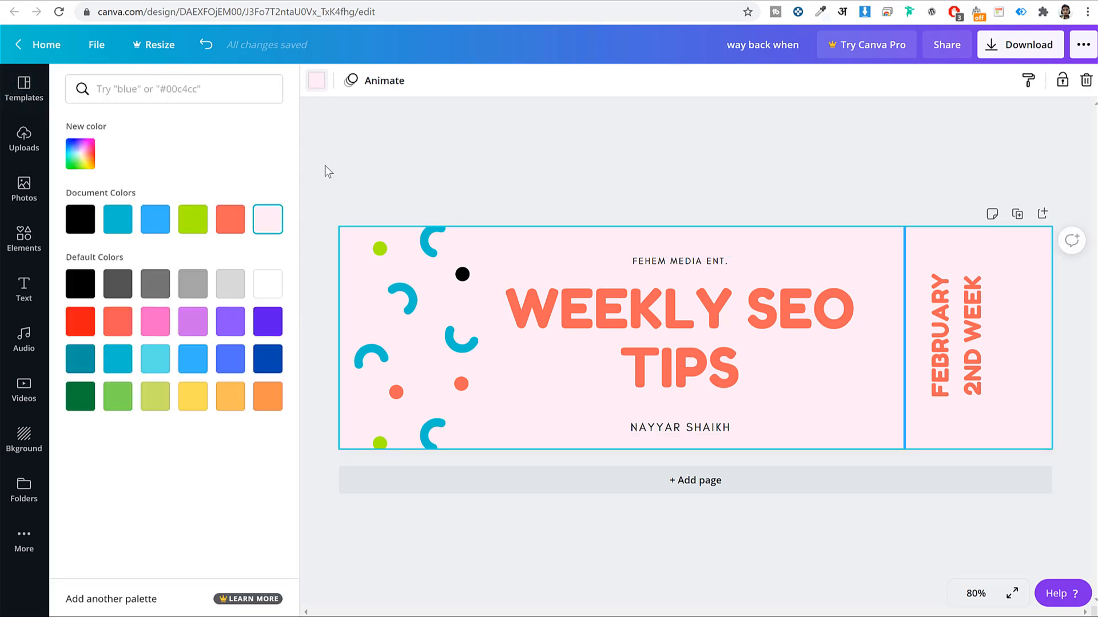
left_click(81, 154)
right_click(171, 298)
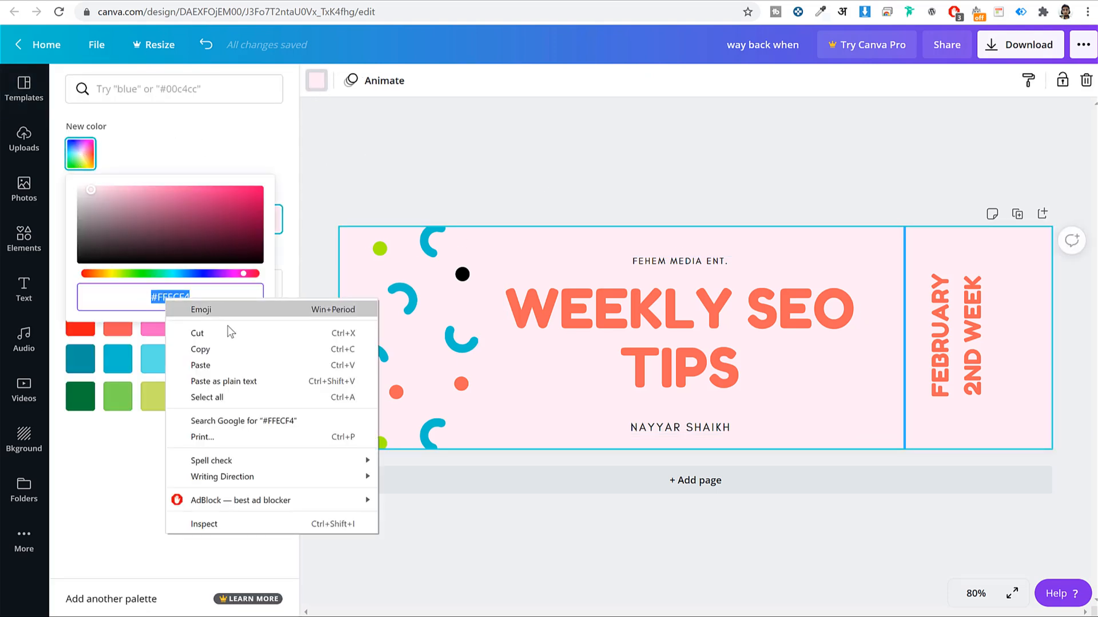
left_click(230, 347)
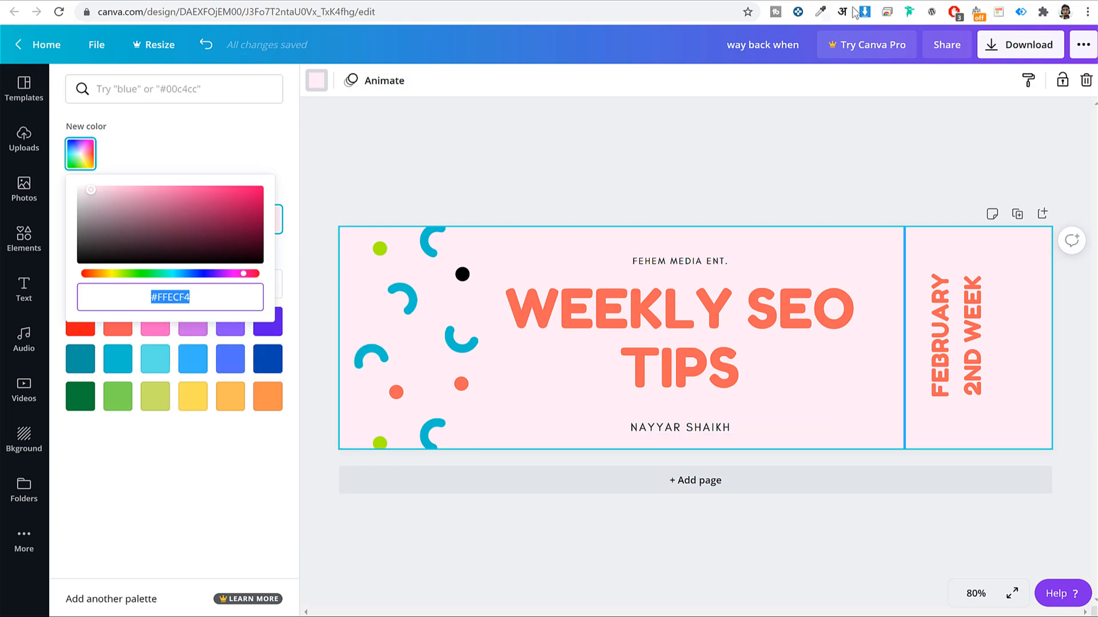
left_click(645, 1)
left_click(726, 1)
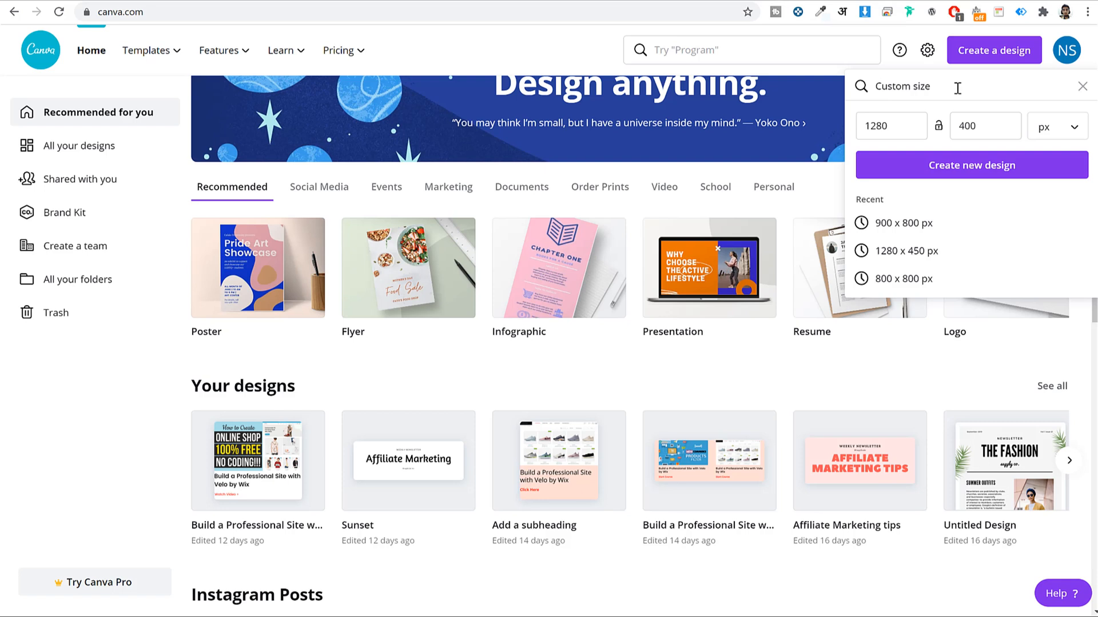
Change the custom size from 1280 × 400 to 900 × 800 px, create the design, and show Uploads
left_click(901, 122)
double_click(902, 122)
type("900")
key("Tab")
type("800")
left_click(955, 166)
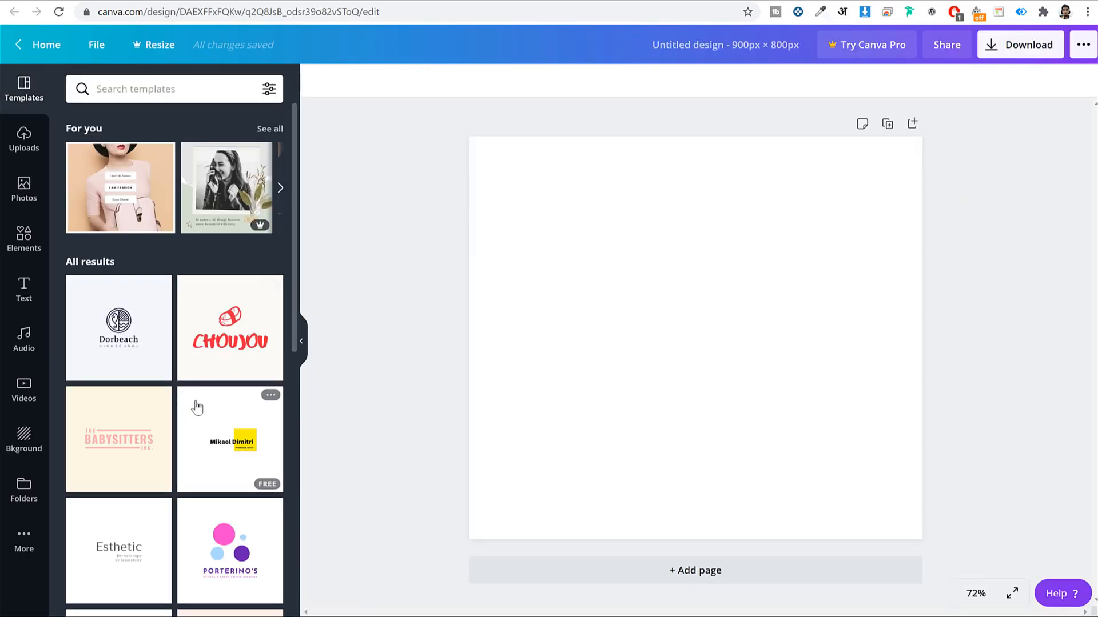
scroll(197, 407, "down", 9)
scroll(242, 435, "up", 6)
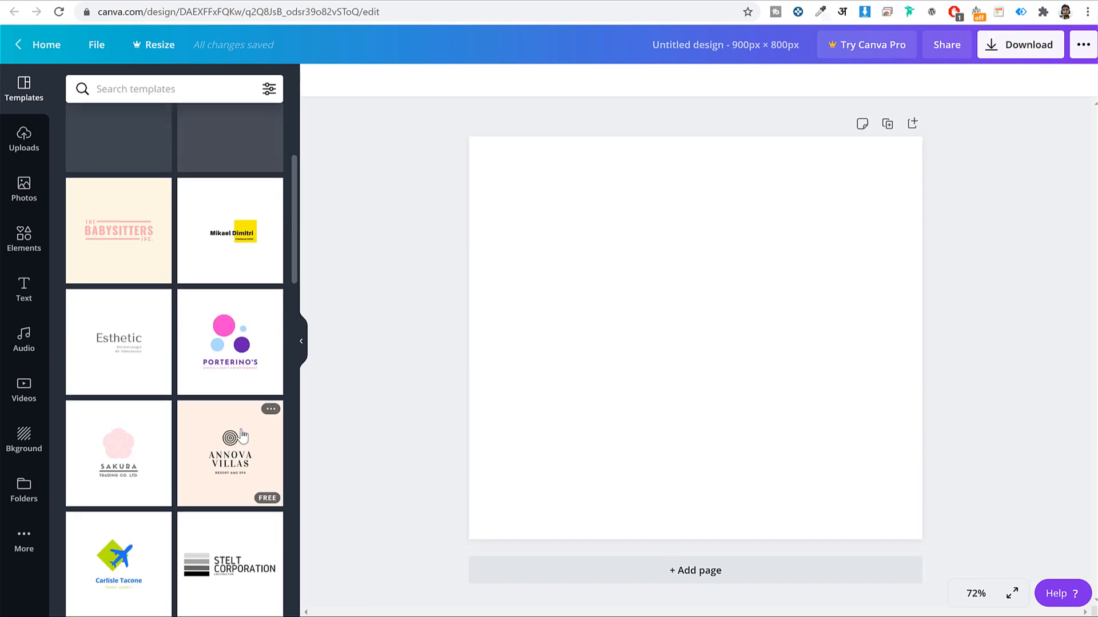
scroll(241, 435, "up", 4)
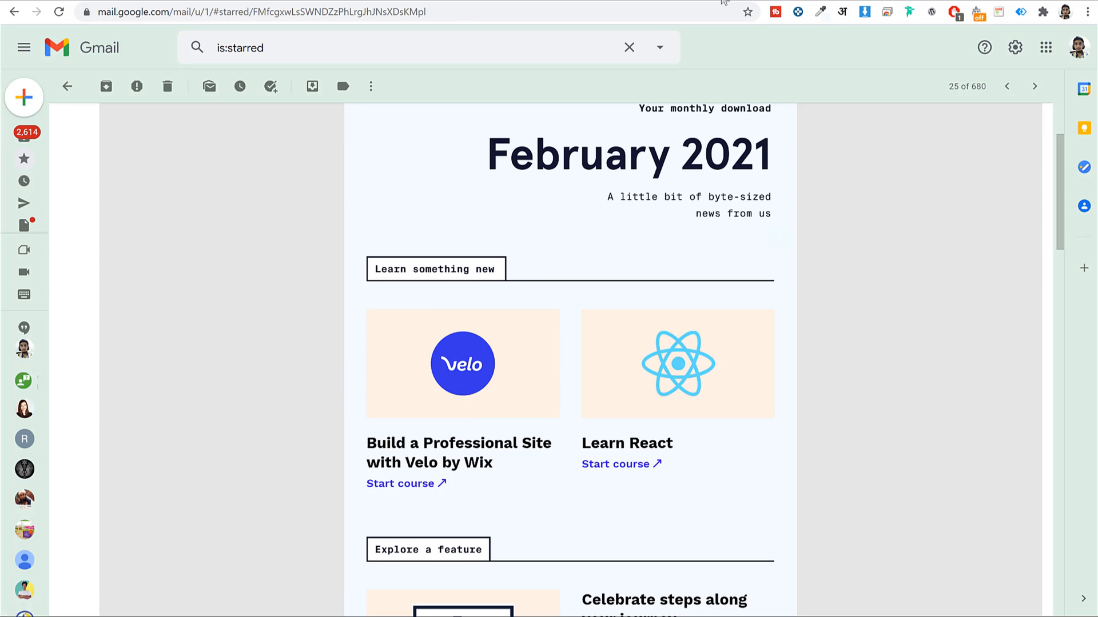
left_click(721, 1)
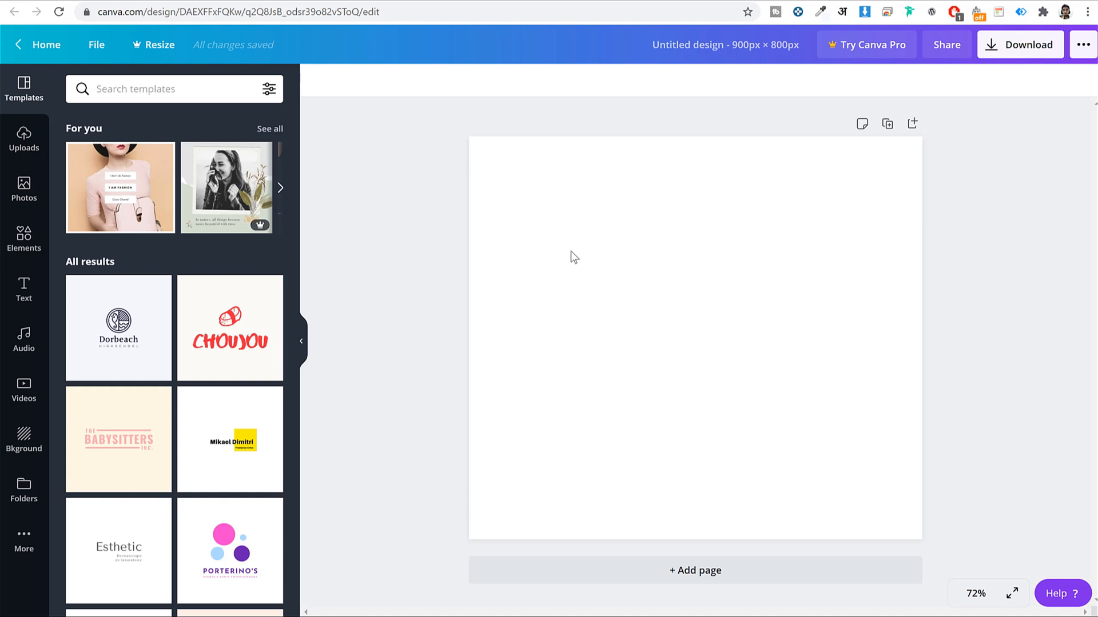
left_click(22, 146)
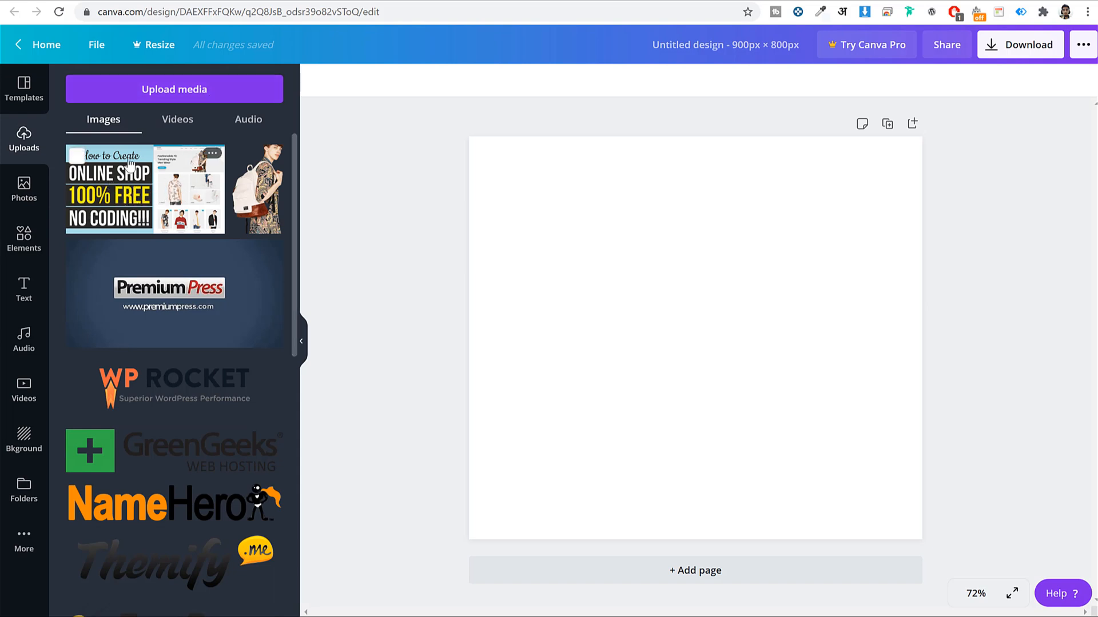
Place the Online Shop 100% Free image at the top-left and stretch it across the page width
left_click(135, 199)
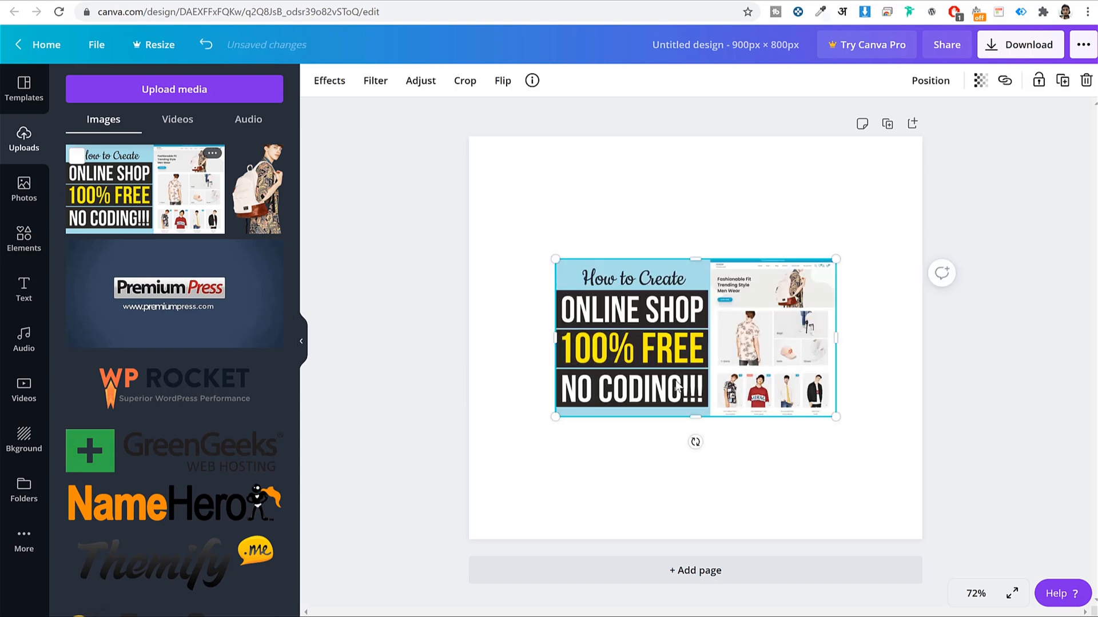
left_click_drag(707, 345, 621, 221)
left_click_drag(799, 350, 903, 427)
left_click(1085, 380)
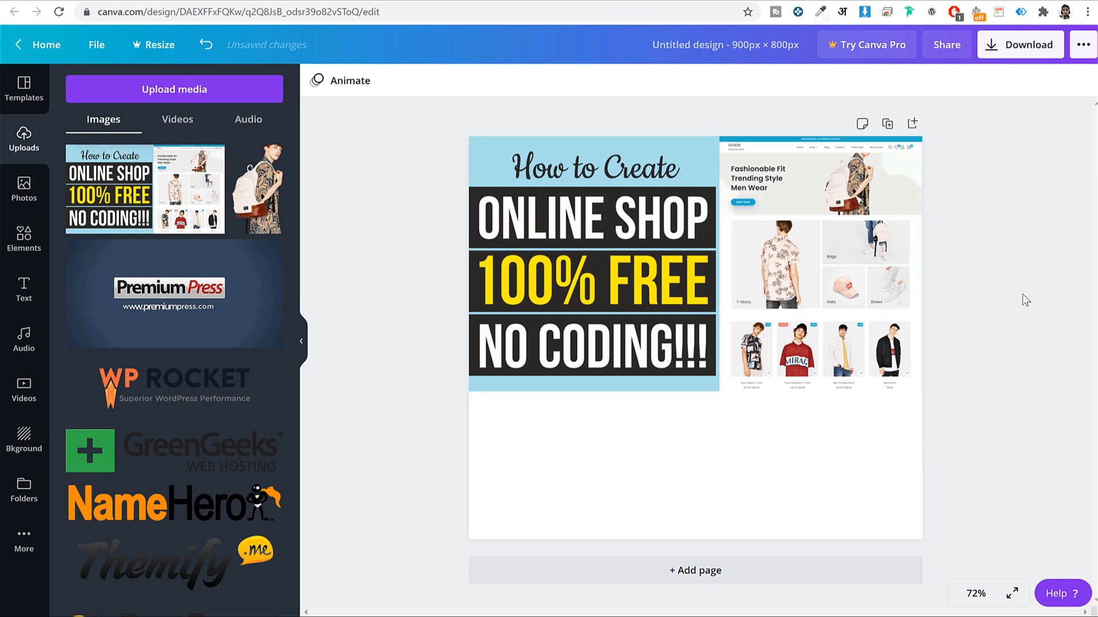
Make the page background pink by pasting #FFECF4 as a custom colour
left_click(631, 450)
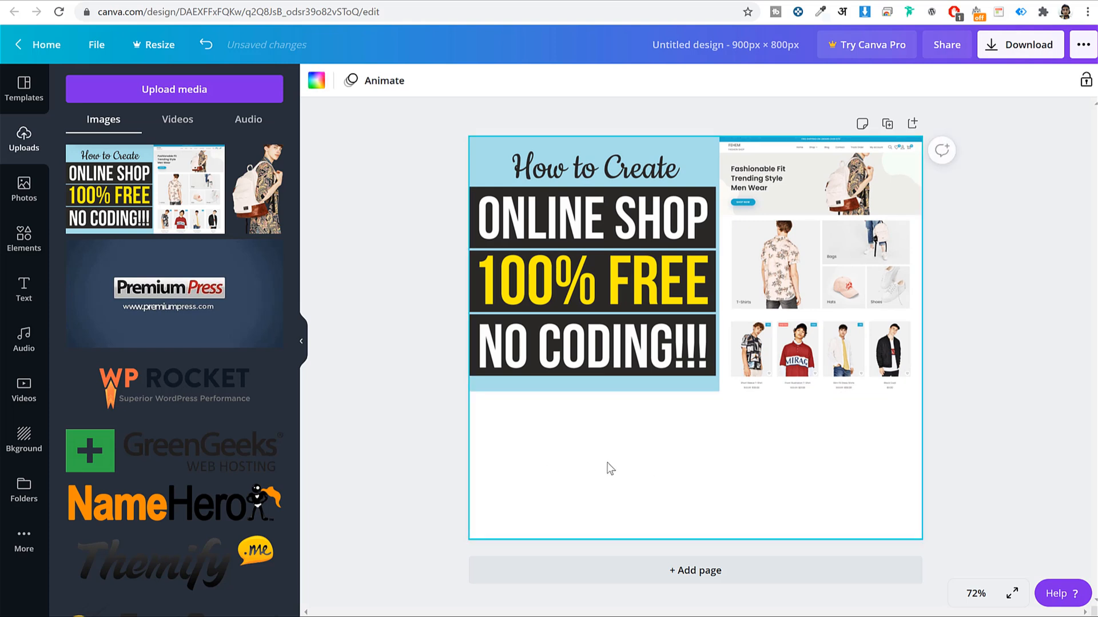
left_click(315, 81)
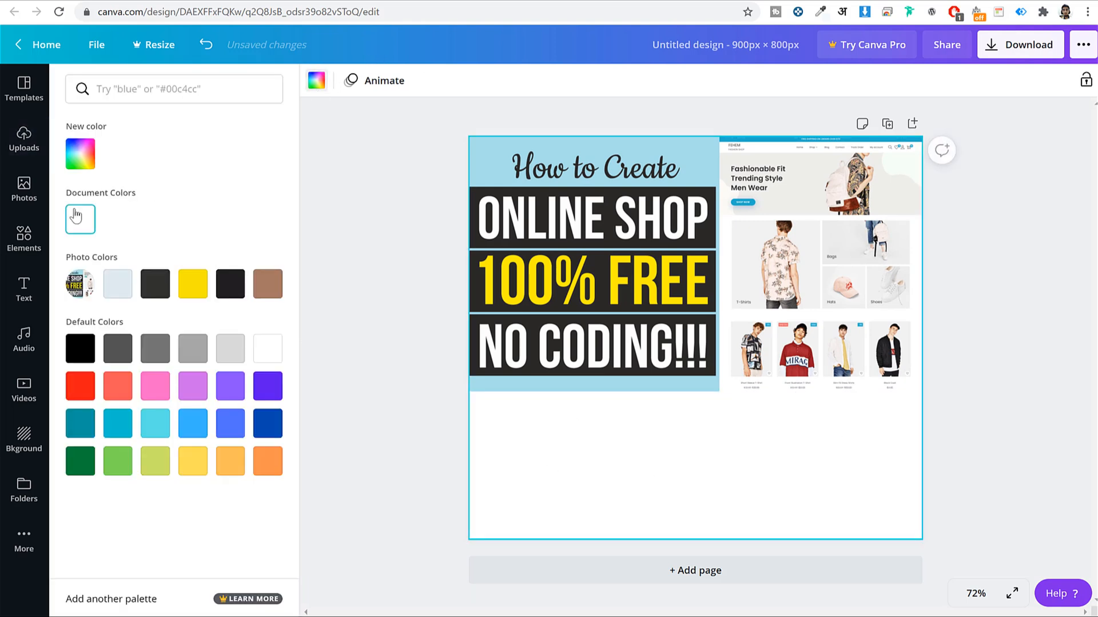
left_click(80, 153)
key("ctrl+v")
left_click(342, 276)
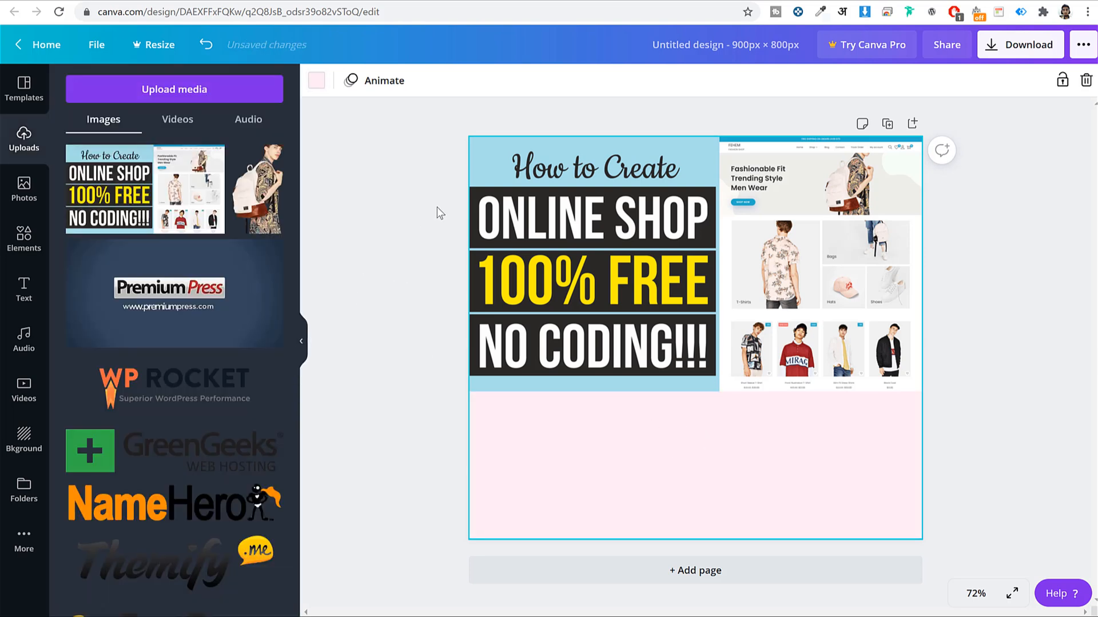
left_click(25, 302)
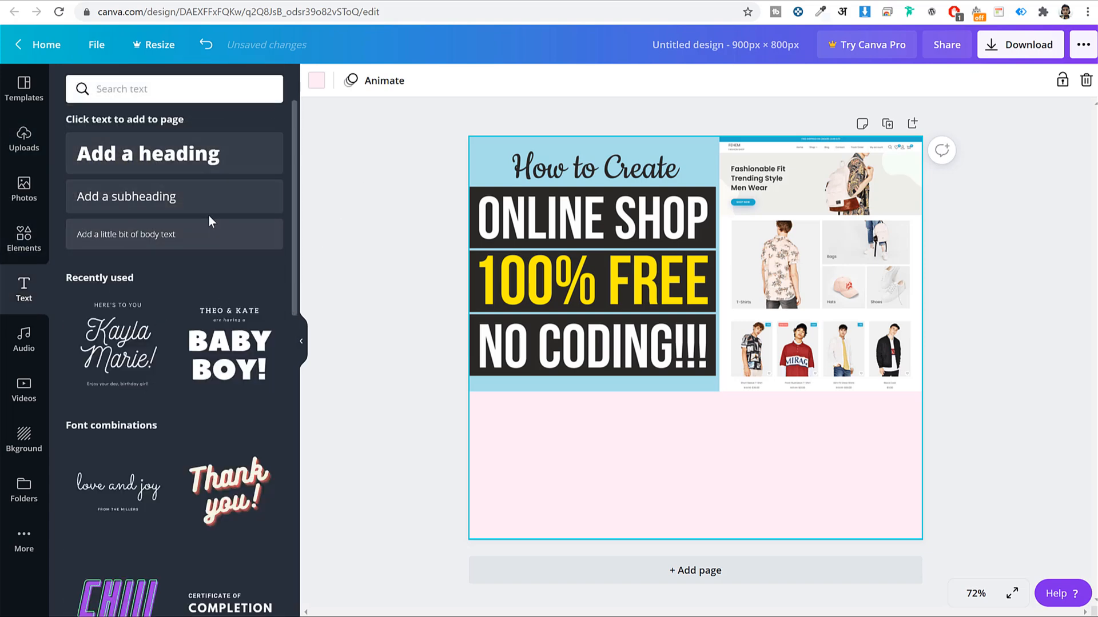
Add a heading on the pink lower area reading 'How to Create Free eCommerce Website'
left_click(183, 163)
left_click_drag(707, 325, 675, 442)
double_click(664, 453)
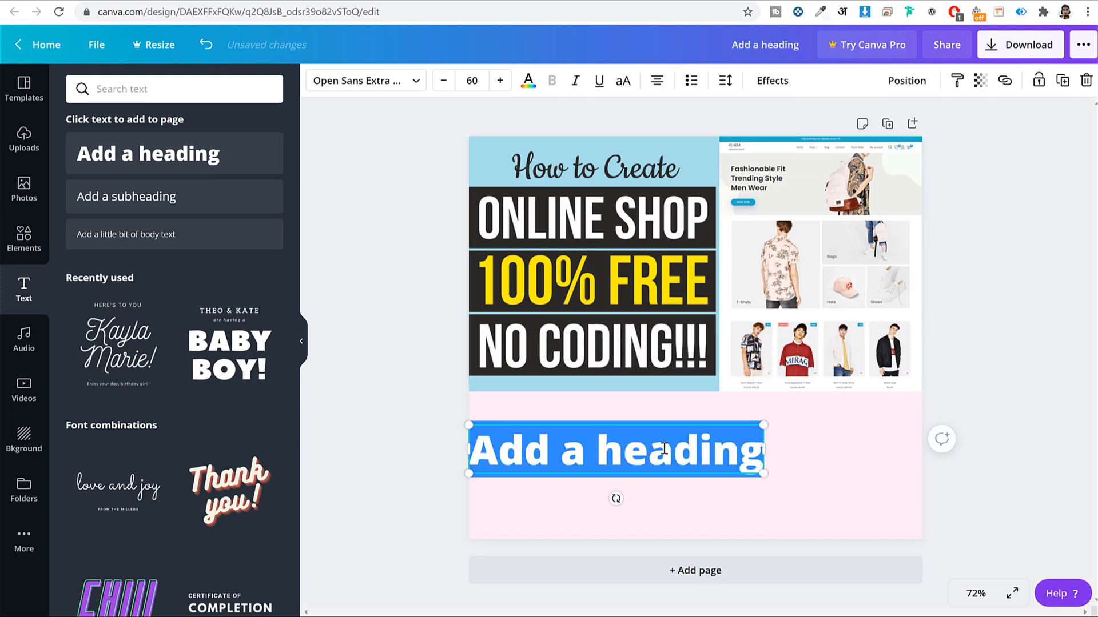
type("How")
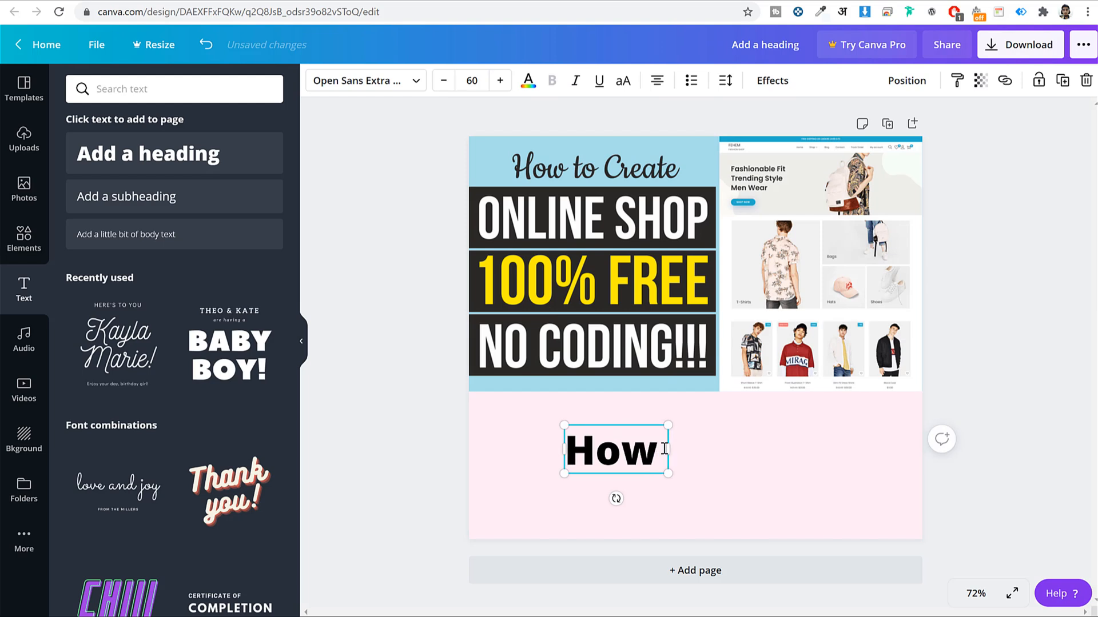
type(" to")
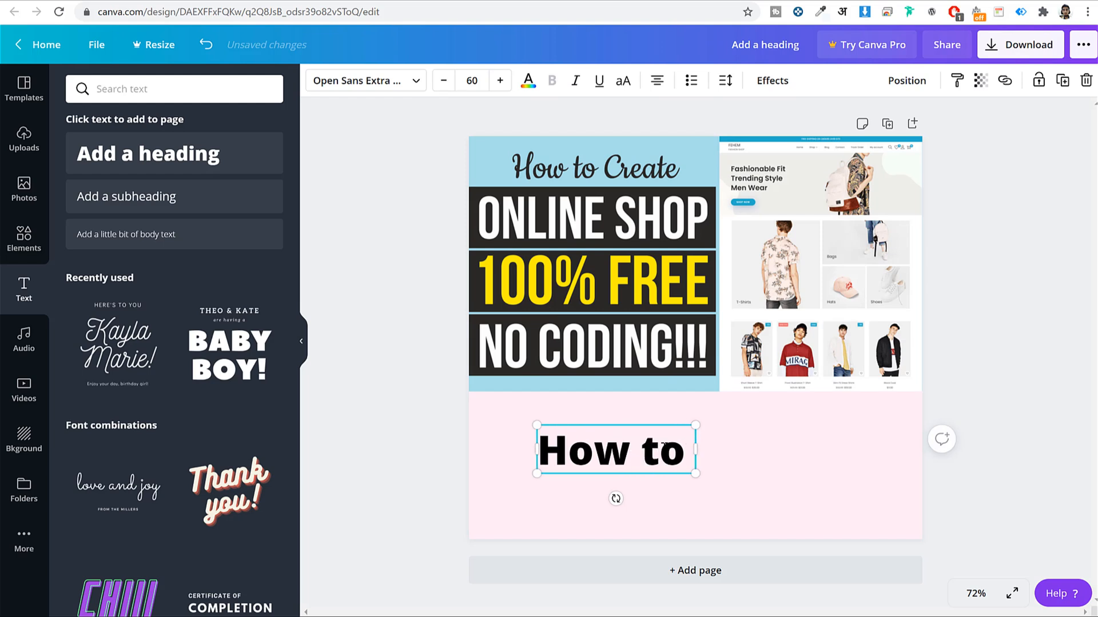
type(" Create Free eCommerce Website")
Widen the heading box, left-align the title, and reduce its font size to 45
left_click_drag(764, 495, 915, 468)
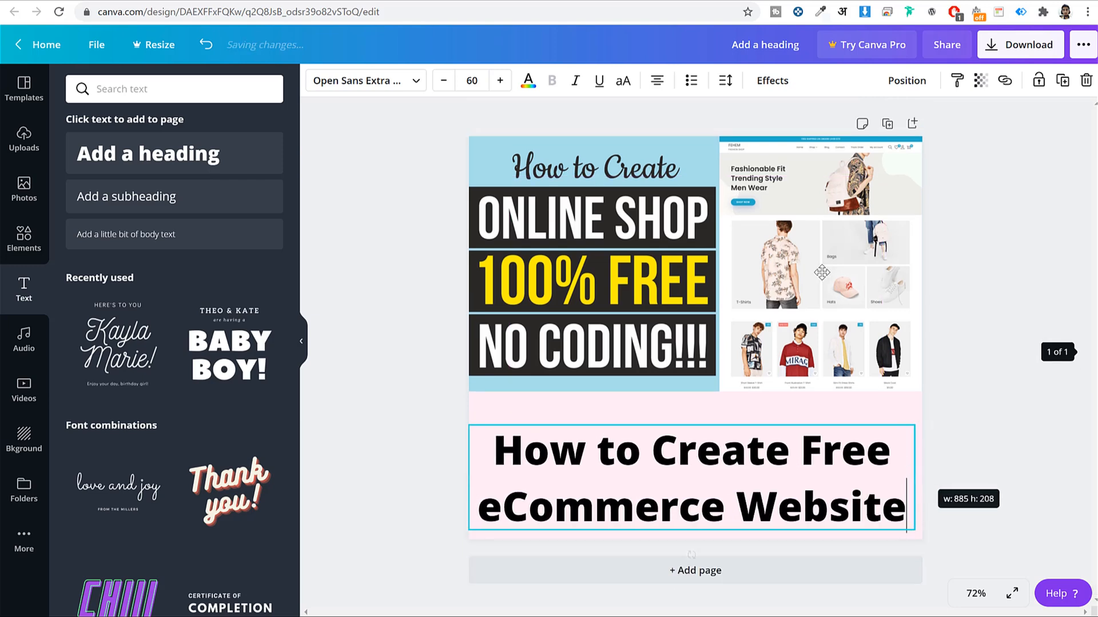
left_click(658, 80)
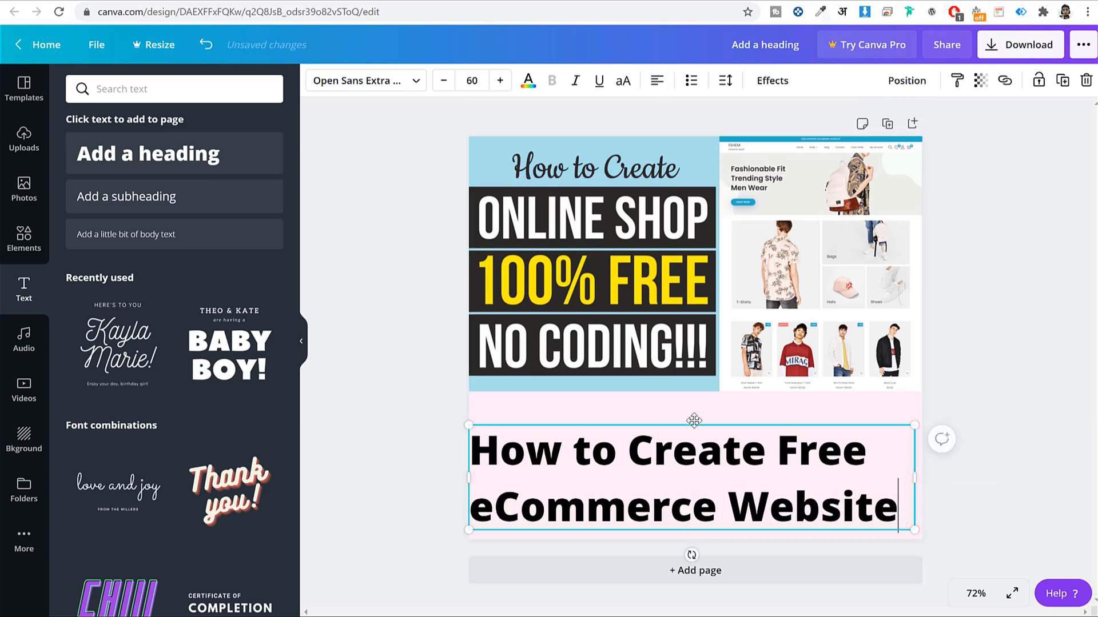
left_click(445, 81)
left_click(446, 81)
left_click(448, 82)
left_click(448, 81)
left_click(448, 82)
left_click(448, 81)
left_click(447, 82)
left_click(448, 81)
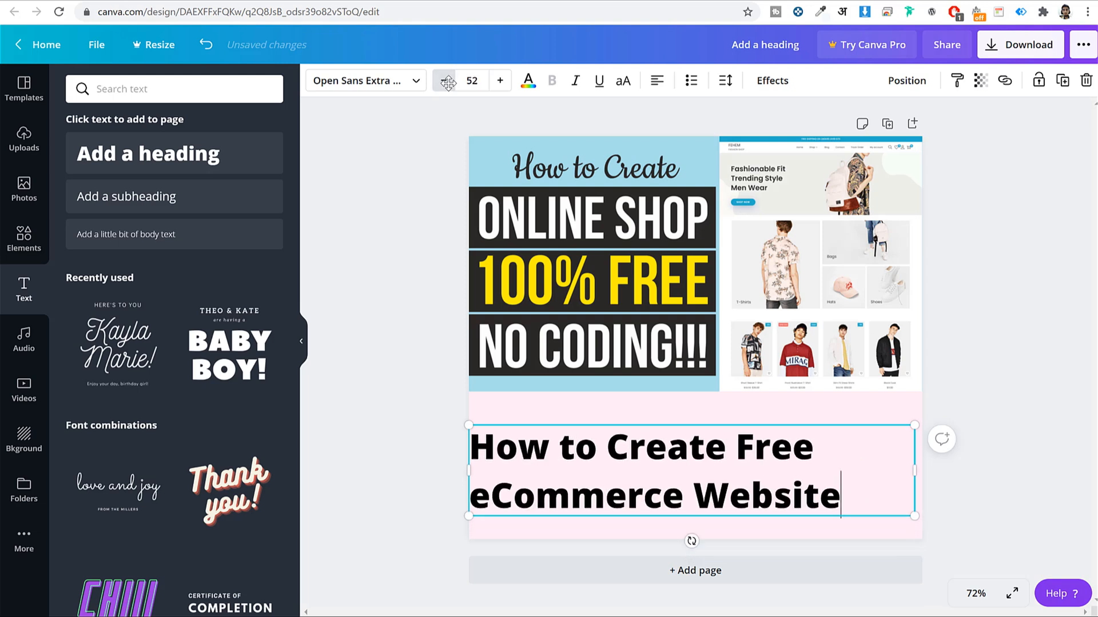
left_click(448, 81)
left_click(448, 82)
left_click(447, 81)
left_click(448, 81)
left_click(448, 81)
left_click(448, 82)
left_click(448, 81)
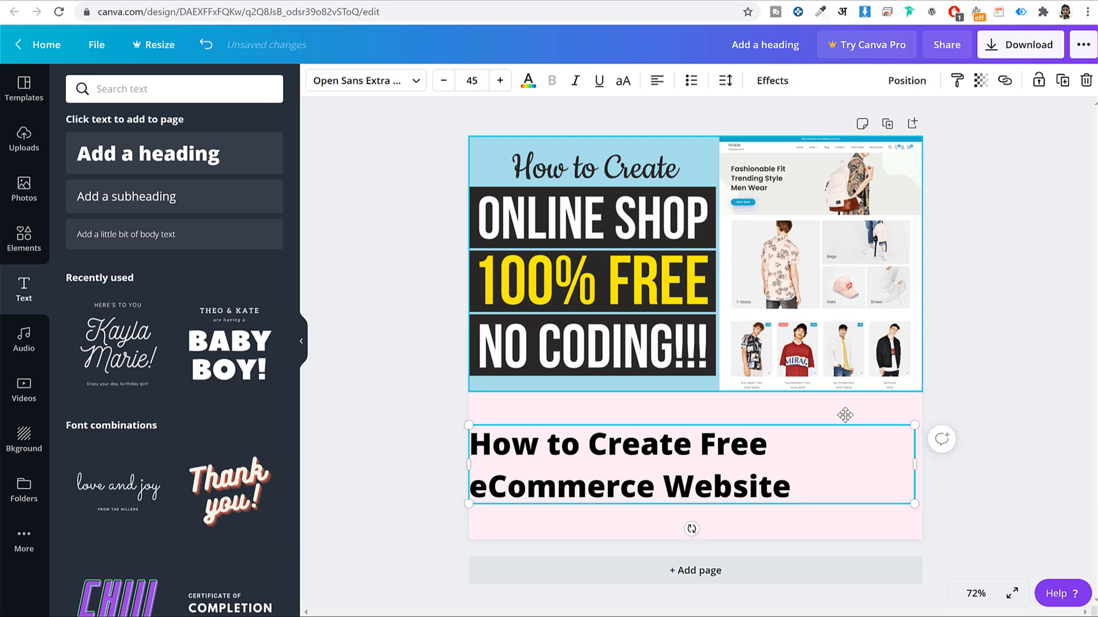
Nudge the heading up slightly toward the image
left_click(1033, 406)
left_click(769, 483)
left_click_drag(768, 481, 765, 460)
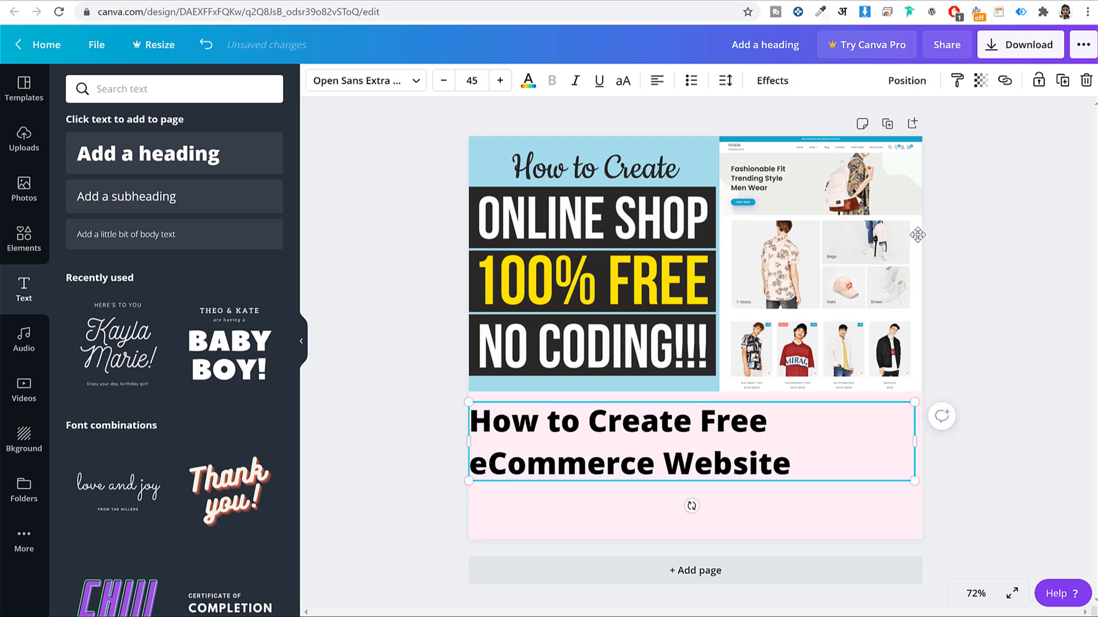
Set the heading's line height to 1.2
left_click(725, 80)
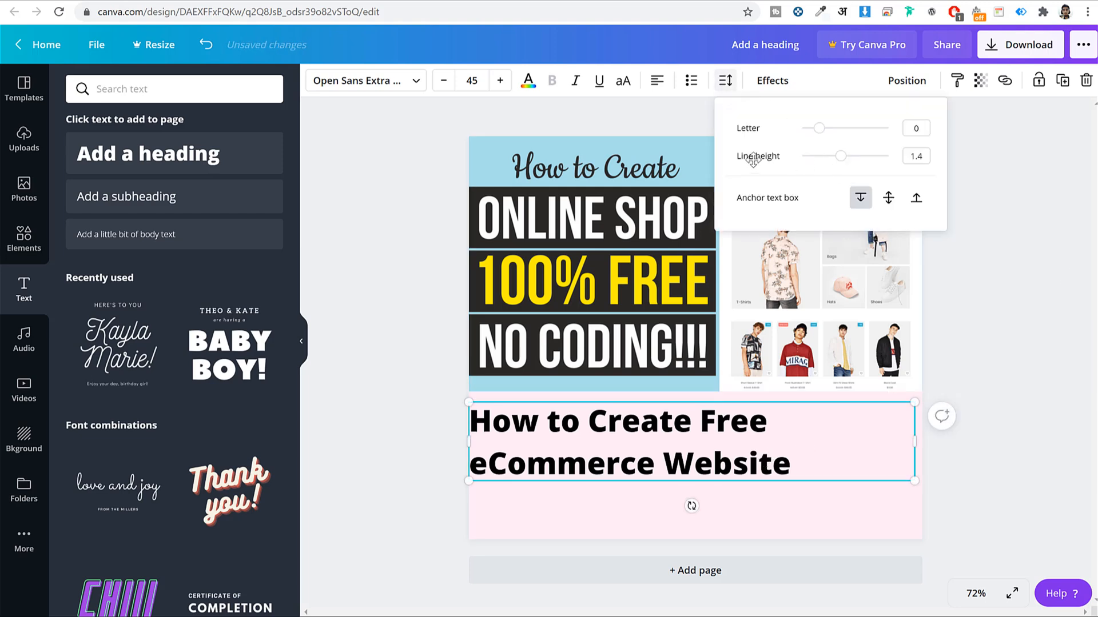
left_click(919, 156)
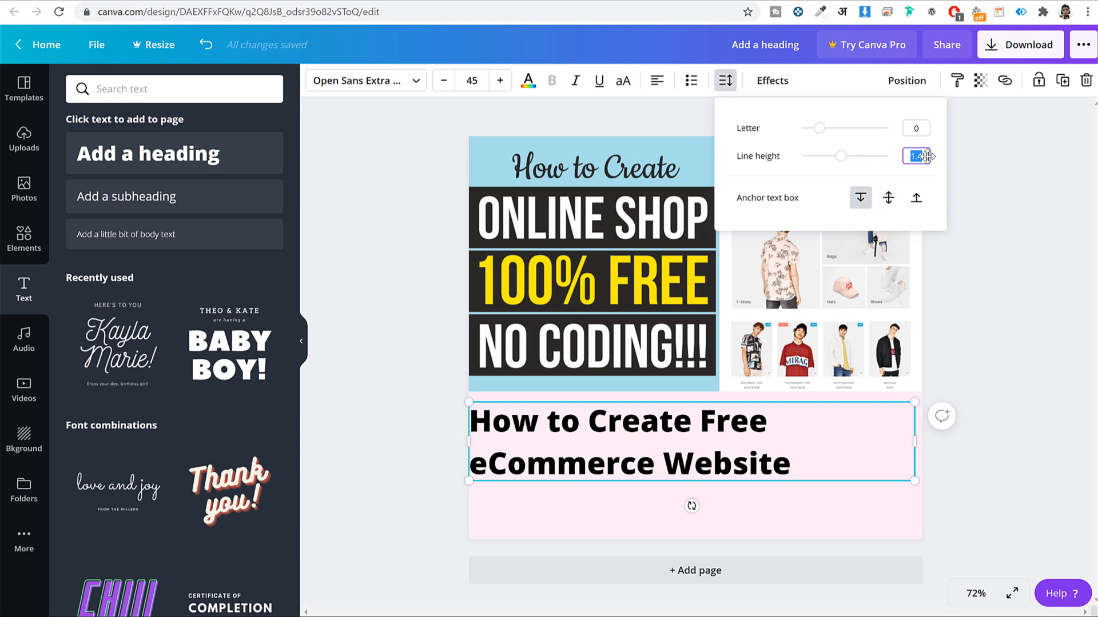
type("1.2")
key("Return")
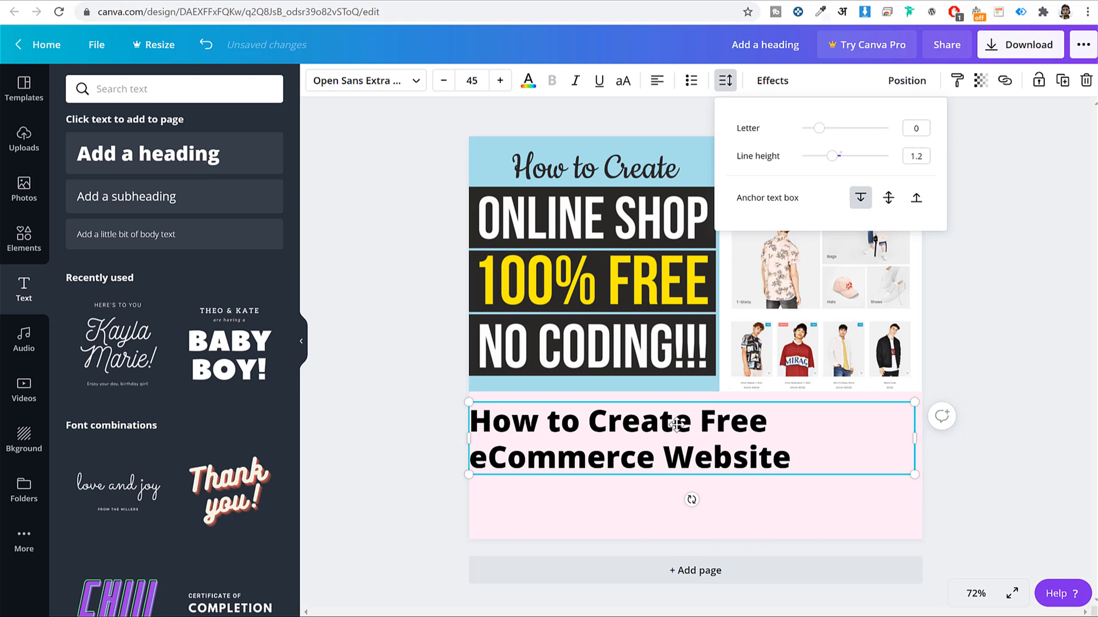
left_click(921, 154)
key("Return")
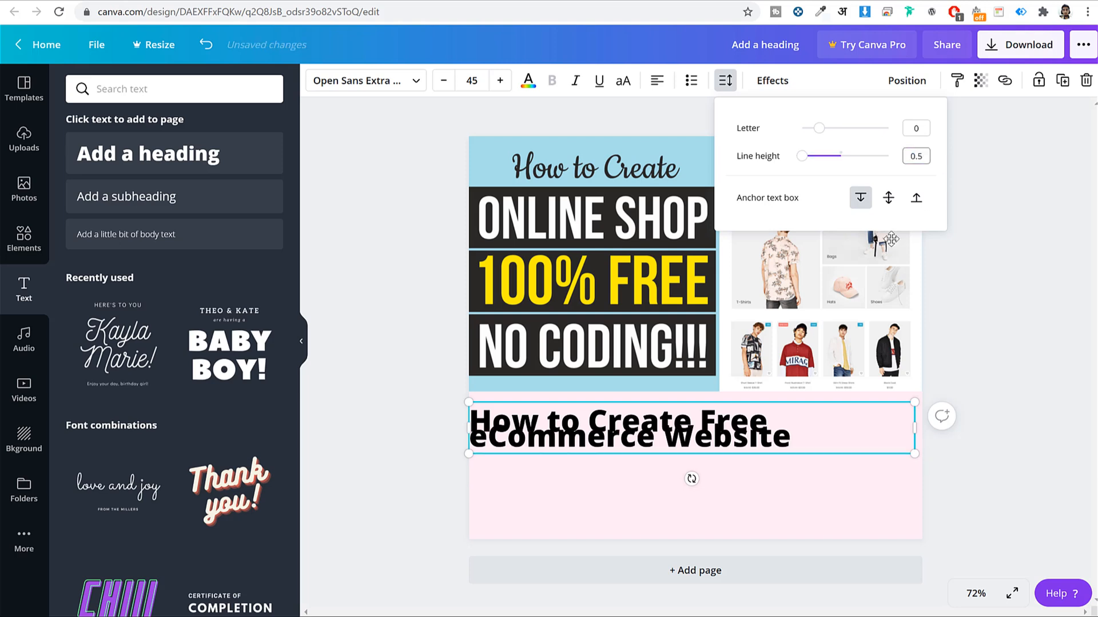
left_click(903, 157)
key("ctrl+a")
type("1")
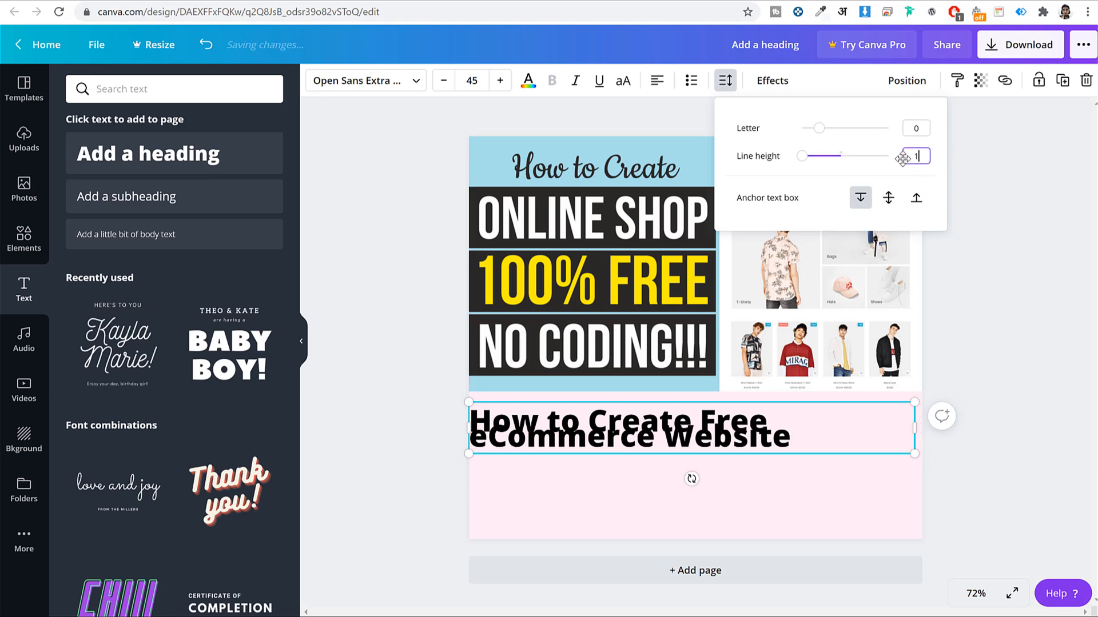
key("Return")
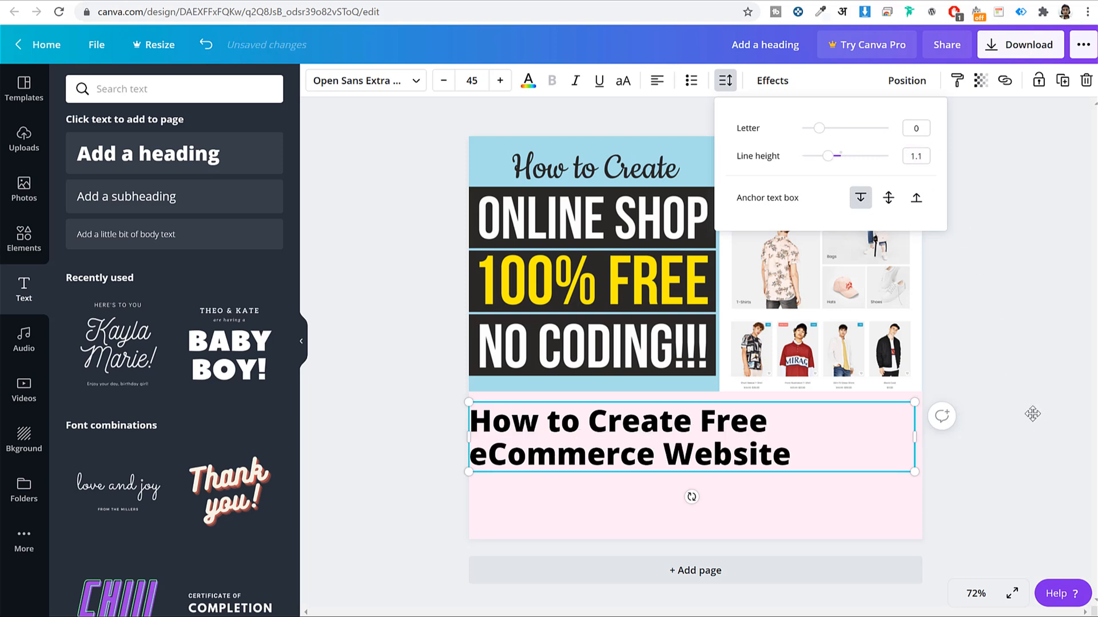
double_click(921, 153)
key("Return")
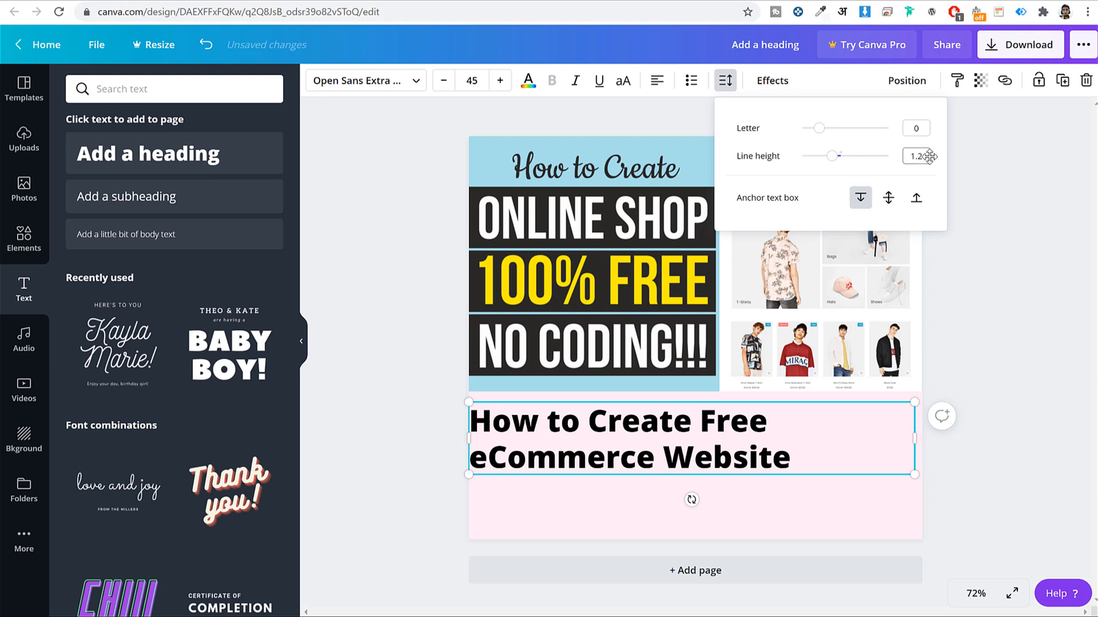
left_click(1011, 423)
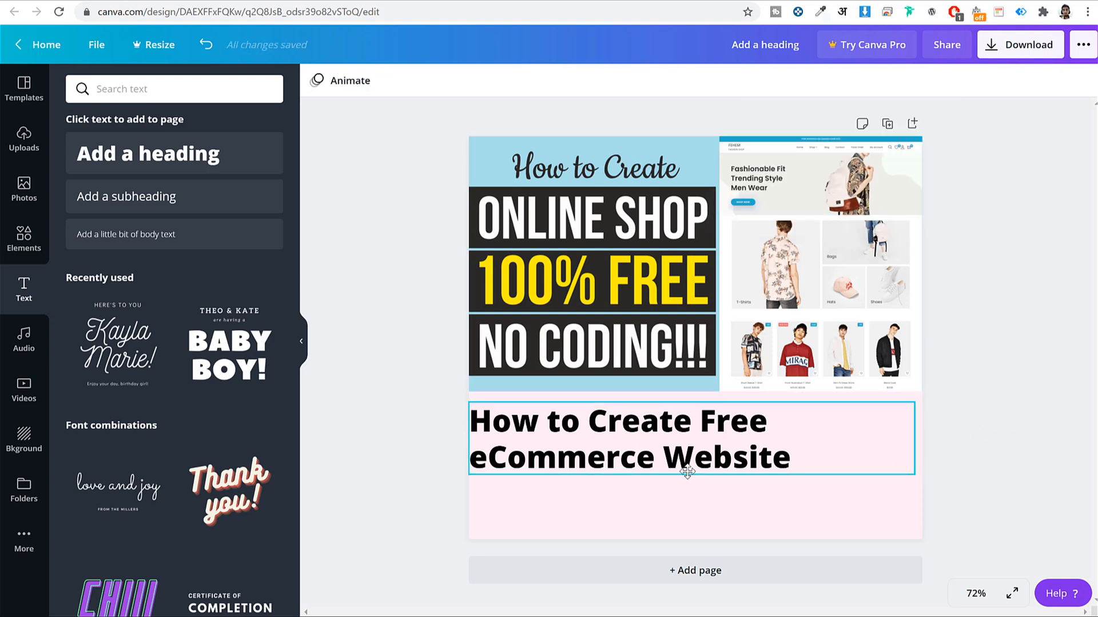
Shorten the title to 'How to Create Free eComm Website'
left_click(597, 459)
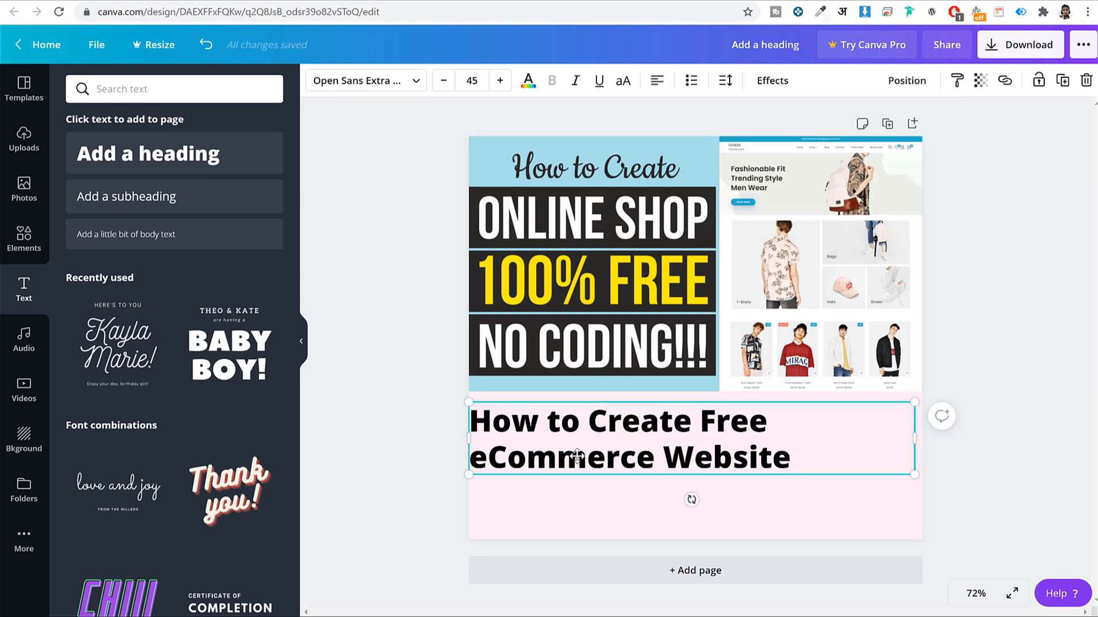
key("Delete")
key("Delete")
key("Delete")
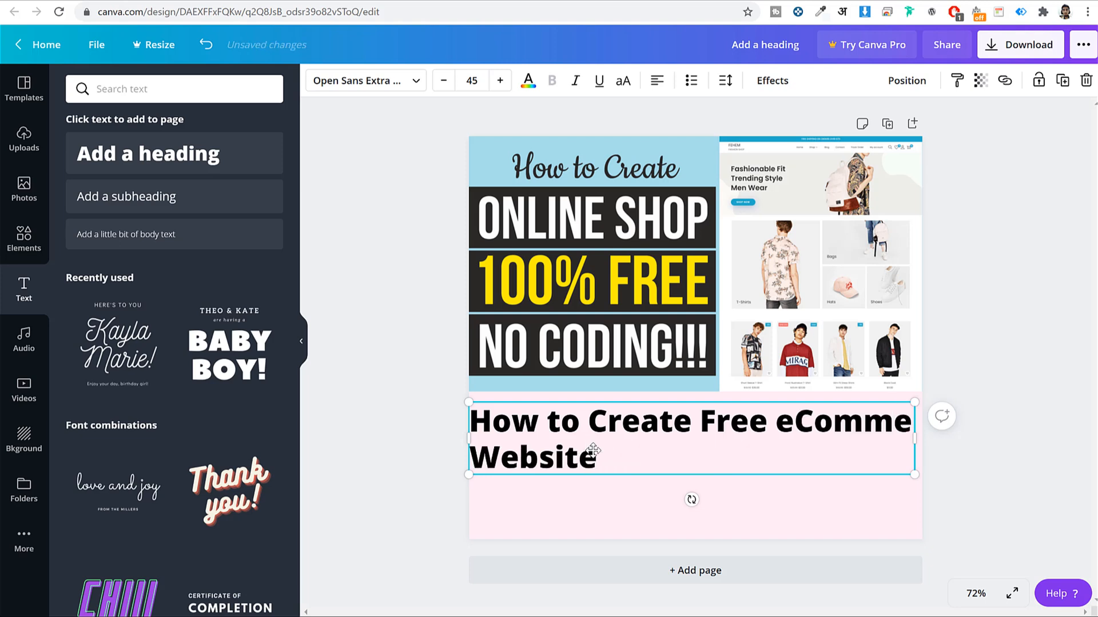
left_click(1012, 401)
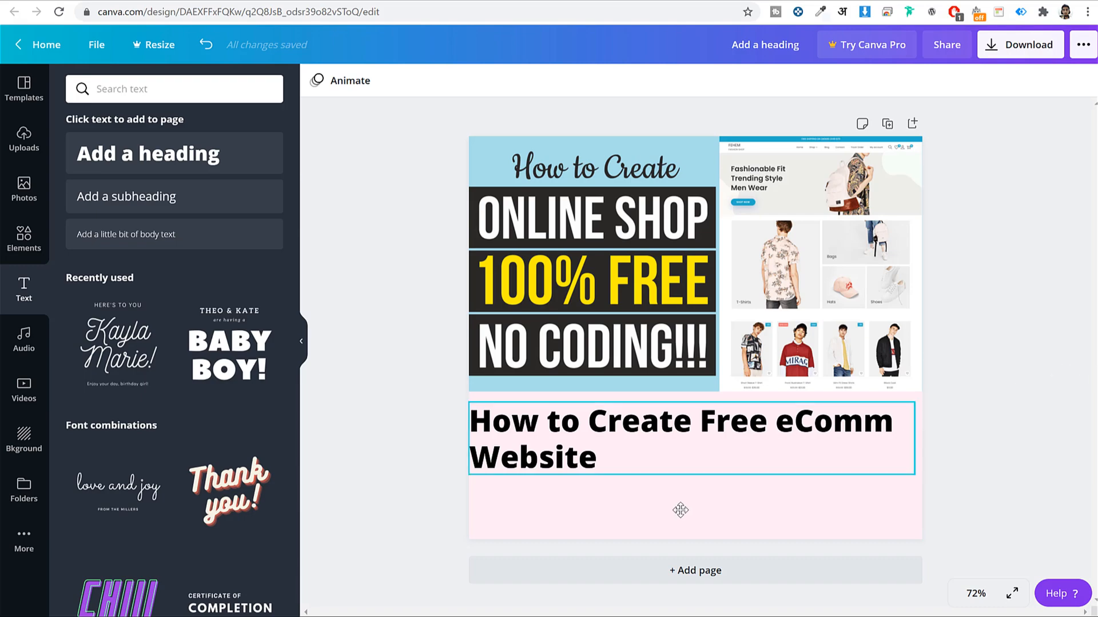
key("ctrl+Tab")
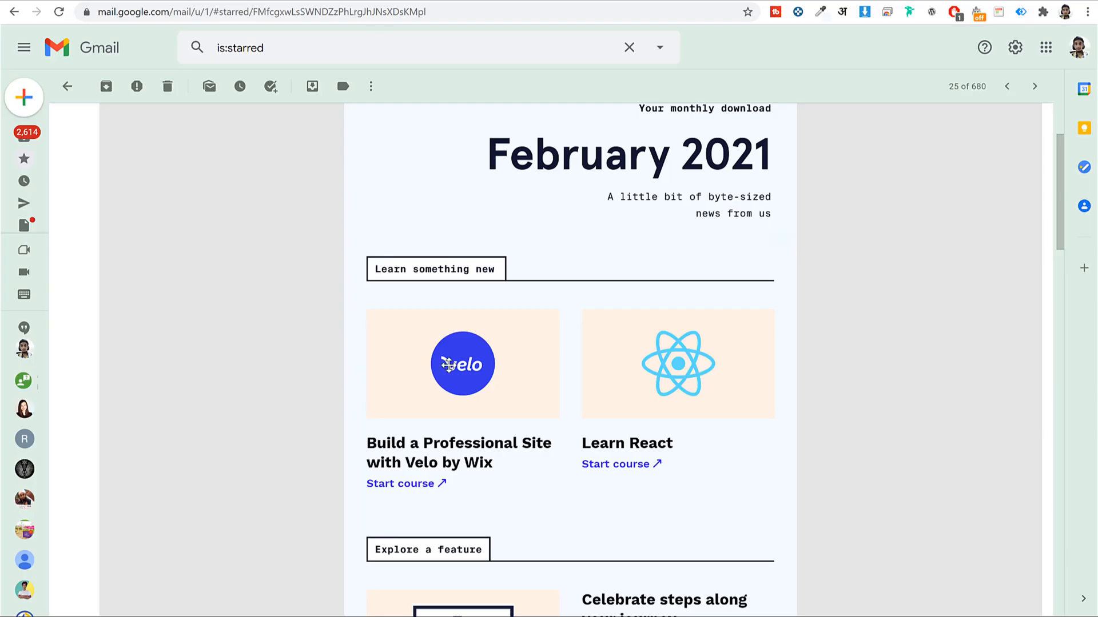
Scroll through the February 2021 newsletter, glance at bloggdude.com, and come back to Canva
scroll(447, 366, "down", 2)
left_click_drag(357, 345, 436, 345)
left_click(490, 384)
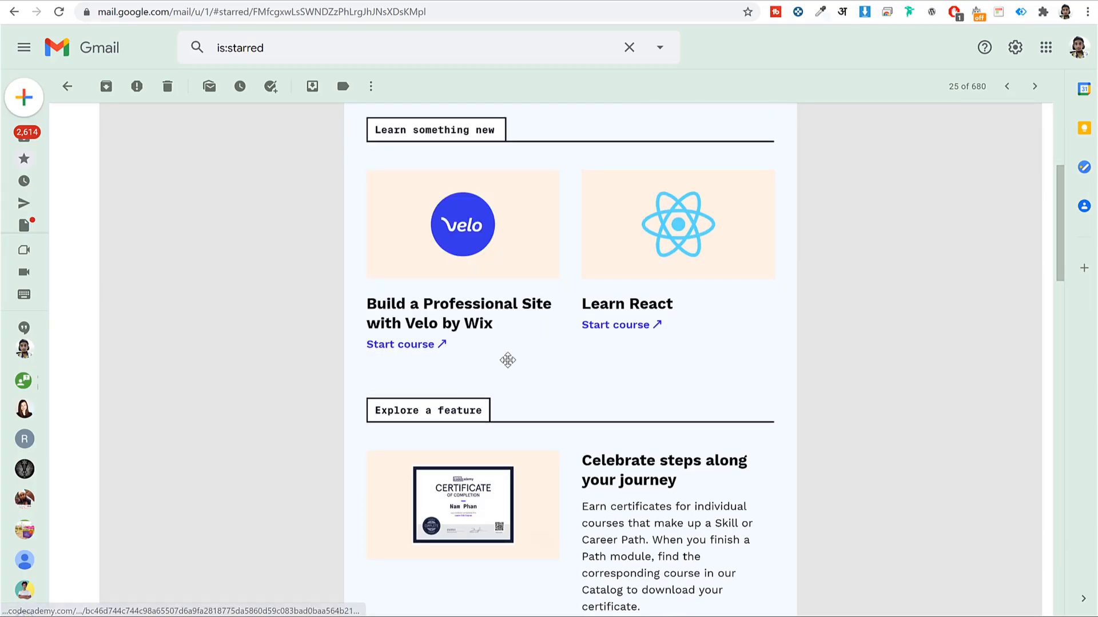
key("ctrl+Tab")
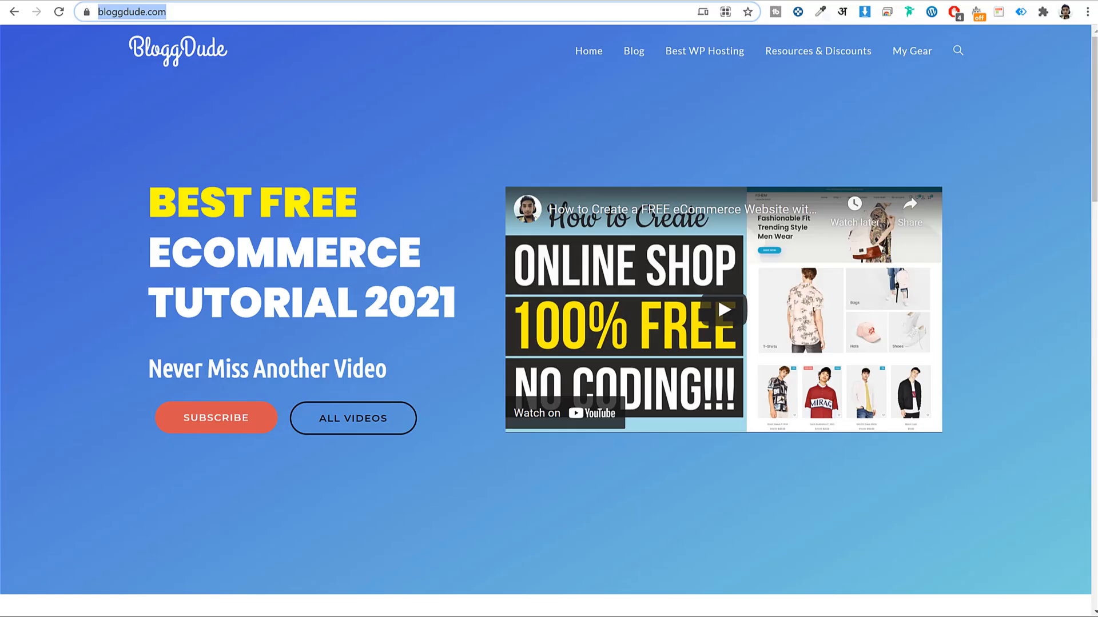
key("ctrl+Tab")
key("ctrl+Tab")
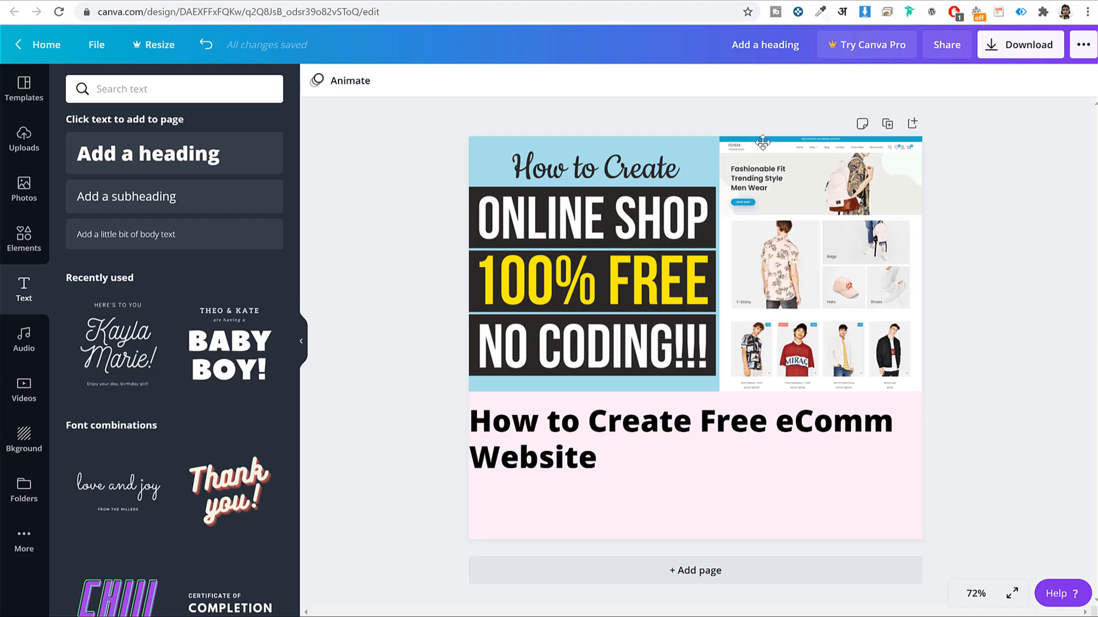
Add a left-aligned 'Watch Video' line under the title, lined up with its left edge
left_click(150, 198)
left_click(368, 296)
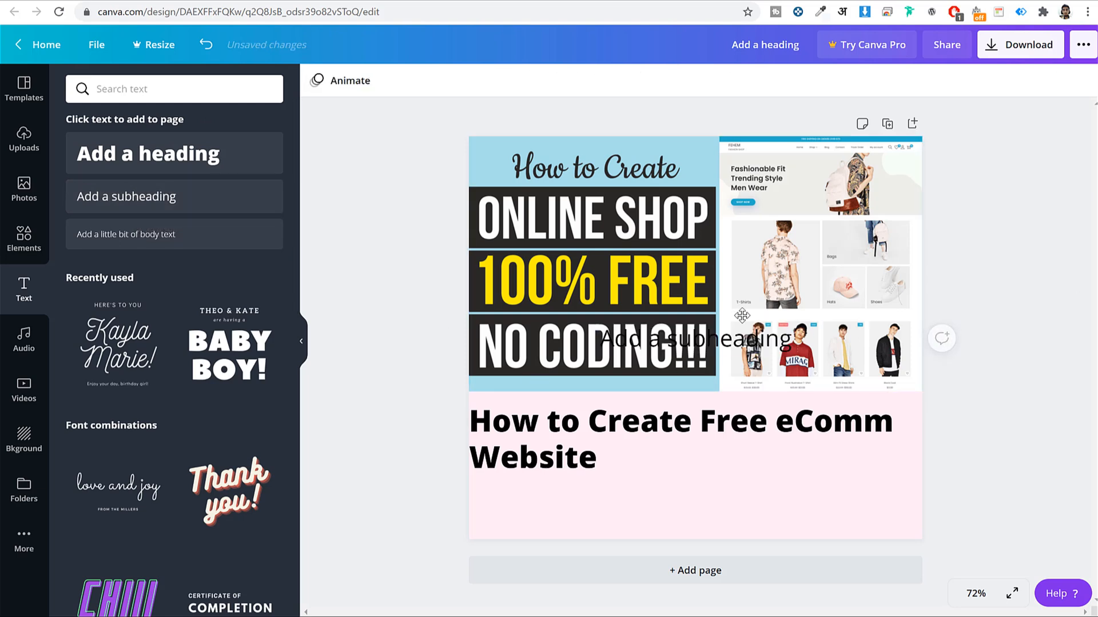
left_click_drag(722, 333, 593, 507)
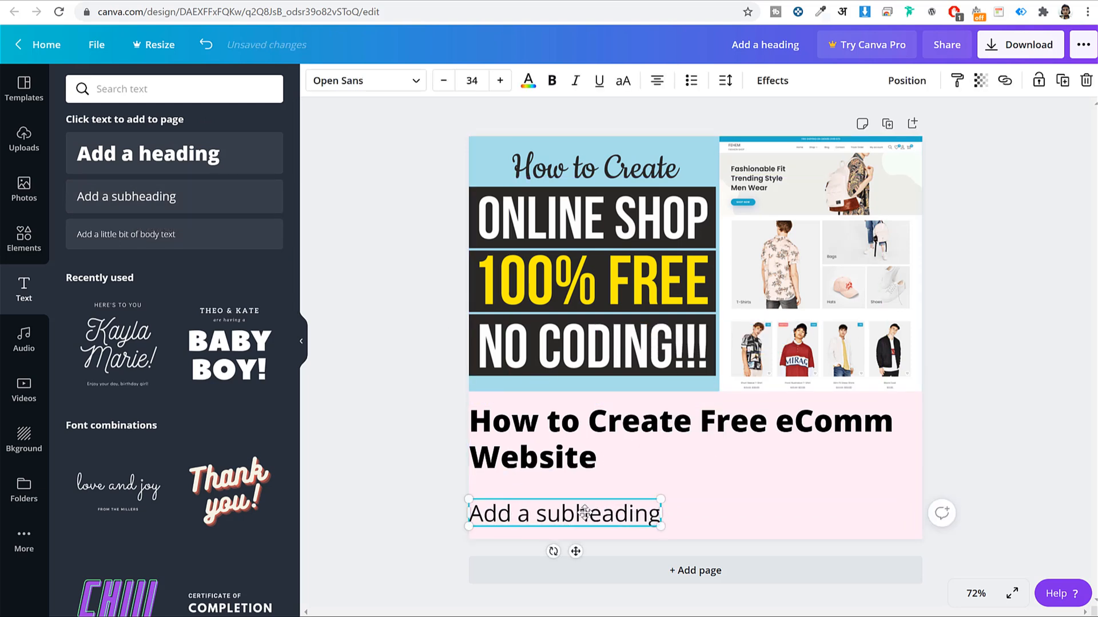
double_click(585, 513)
type("Watch")
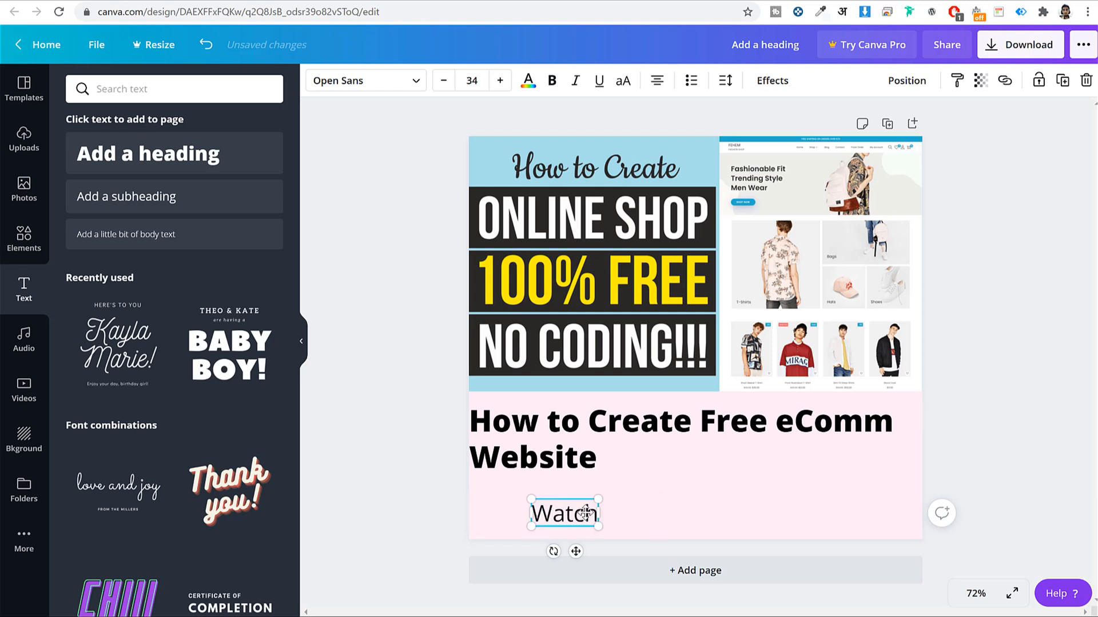
type(" Video")
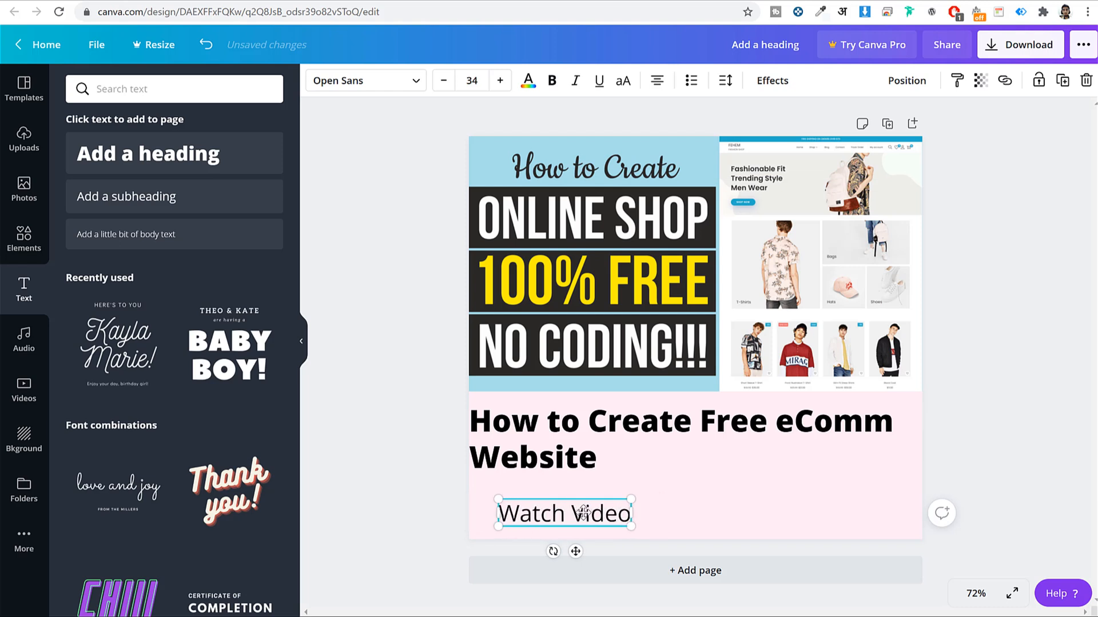
left_click(655, 86)
left_click(990, 449)
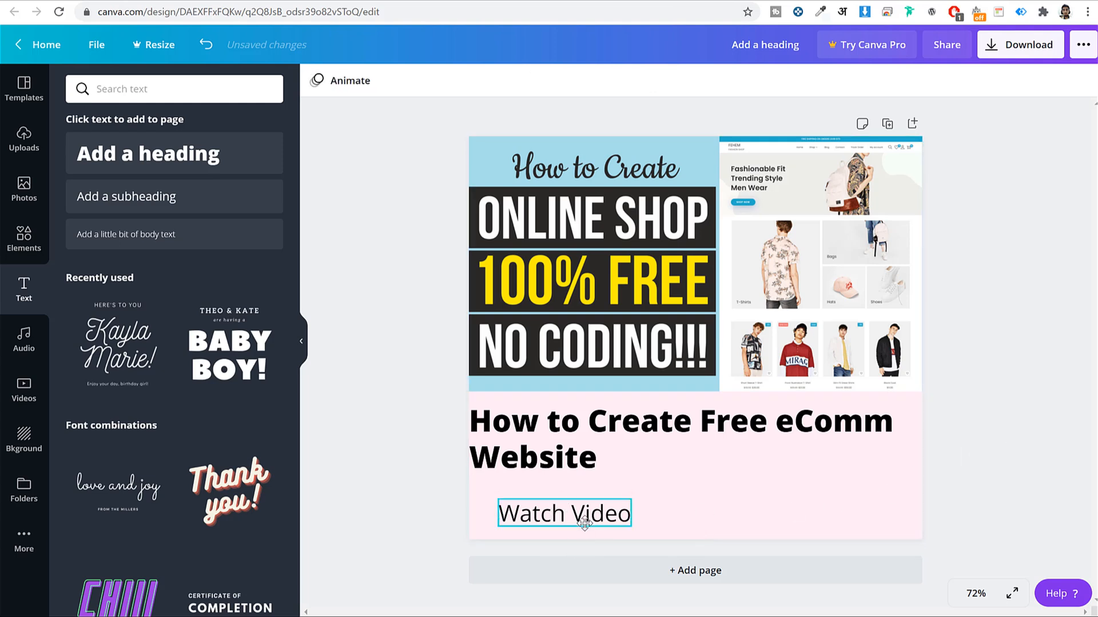
left_click(544, 513)
left_click_drag(544, 512, 516, 513)
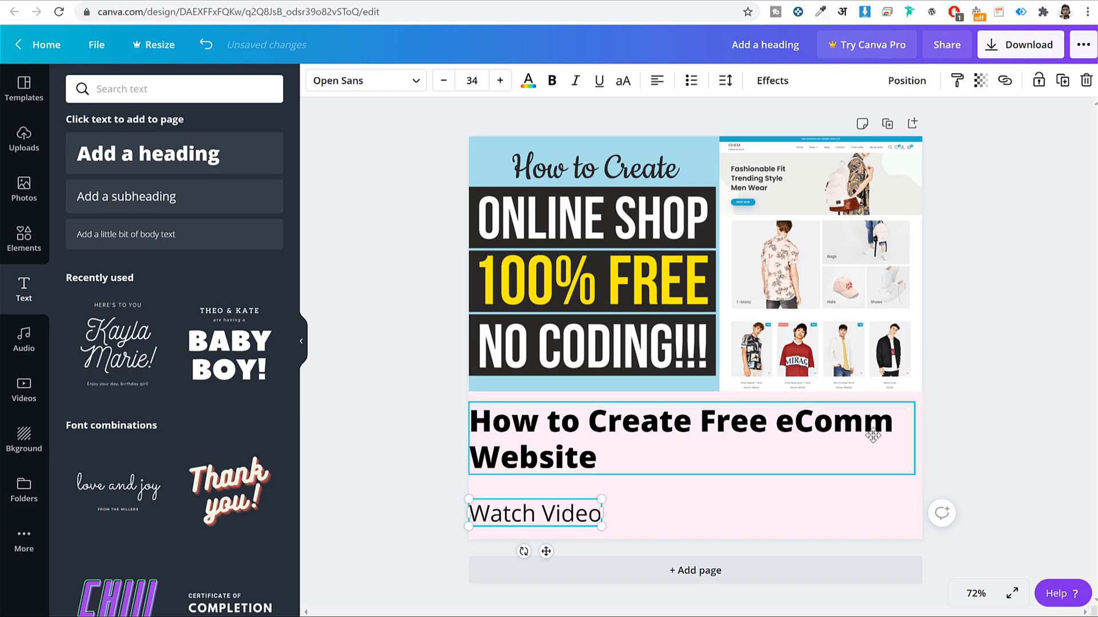
Style the 'Watch Video' text in Poppins Light and dark blue
left_click(332, 84)
scroll(167, 398, "down", 2)
scroll(167, 398, "down", 2)
scroll(172, 426, "up", 4)
left_click(181, 99)
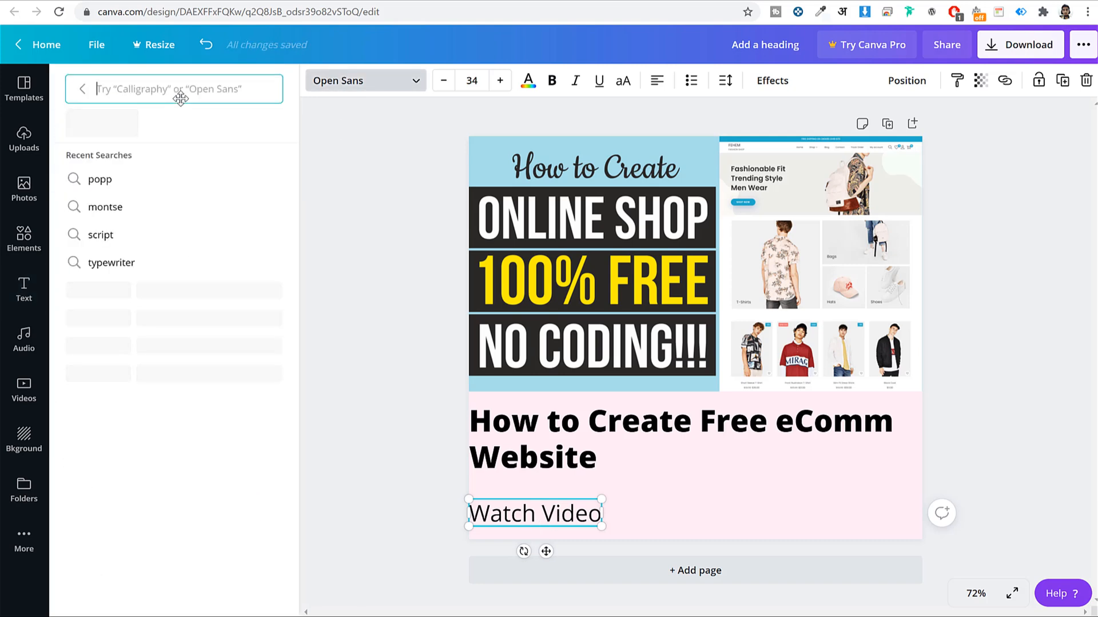
type("popp")
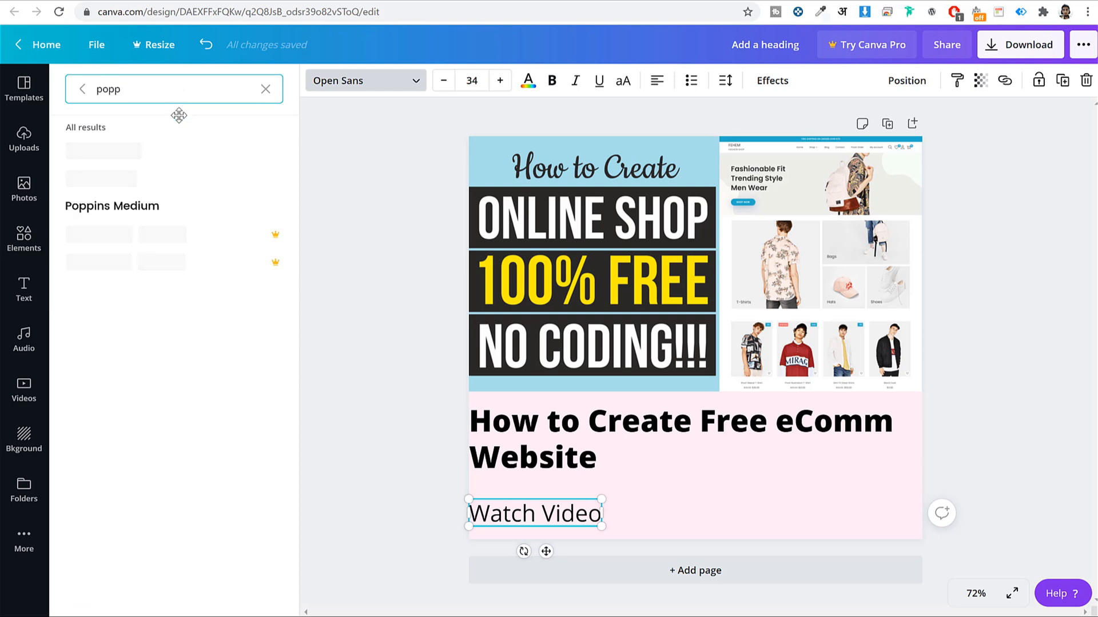
left_click(162, 175)
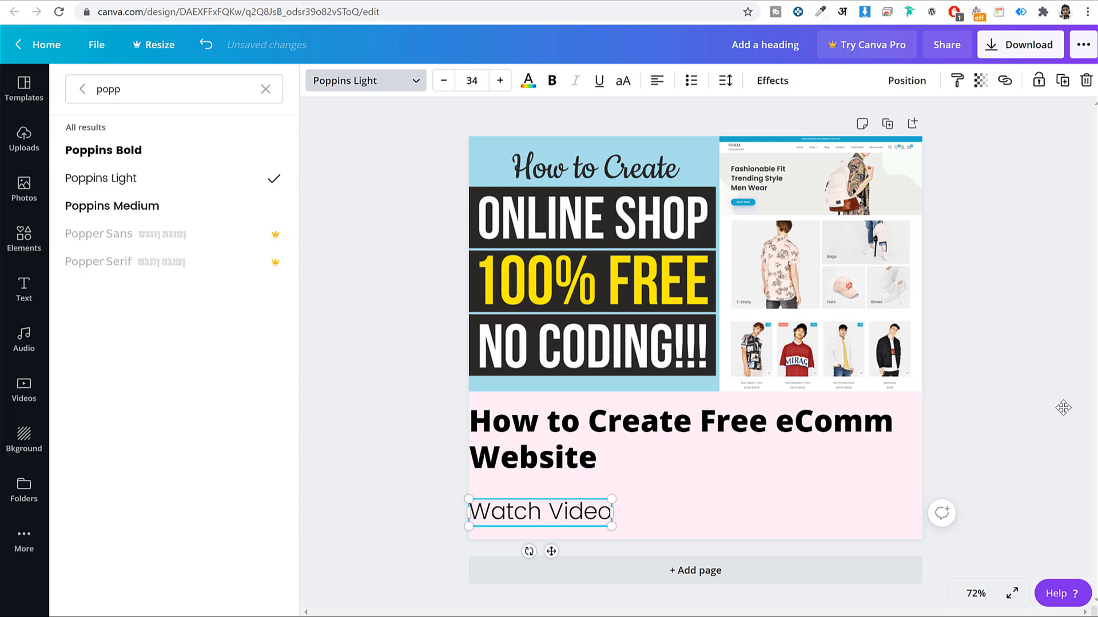
left_click(567, 517)
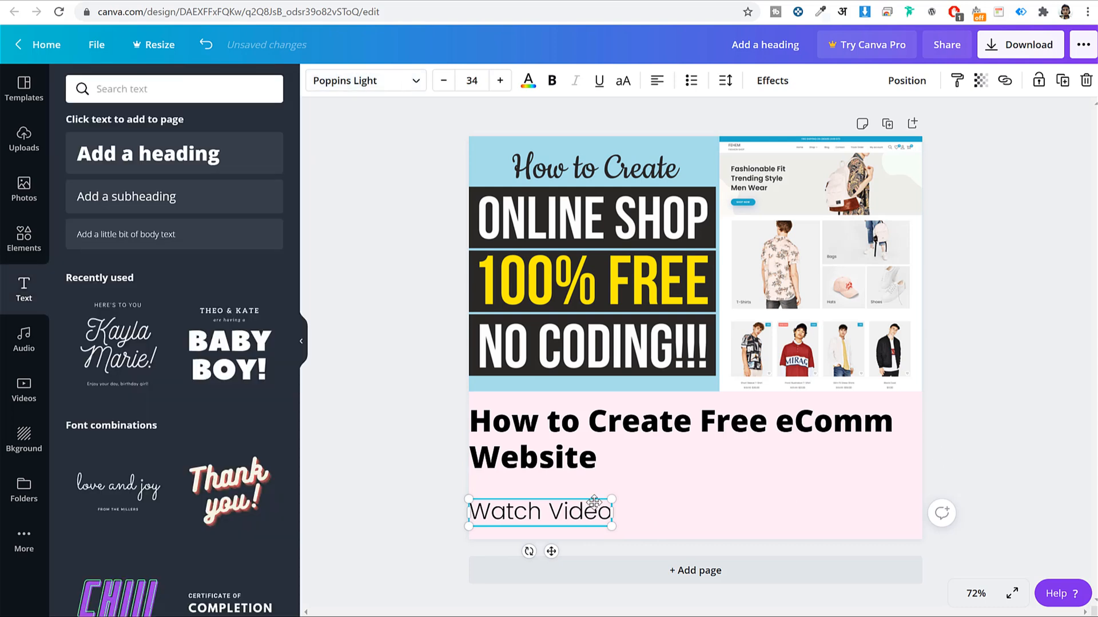
left_click(527, 80)
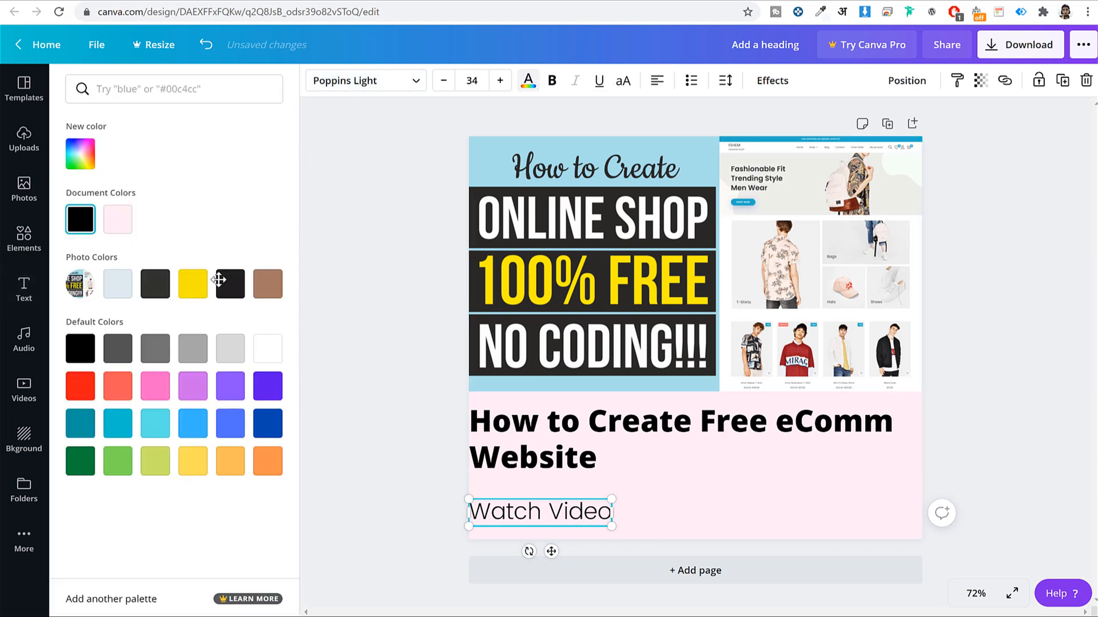
left_click(204, 418)
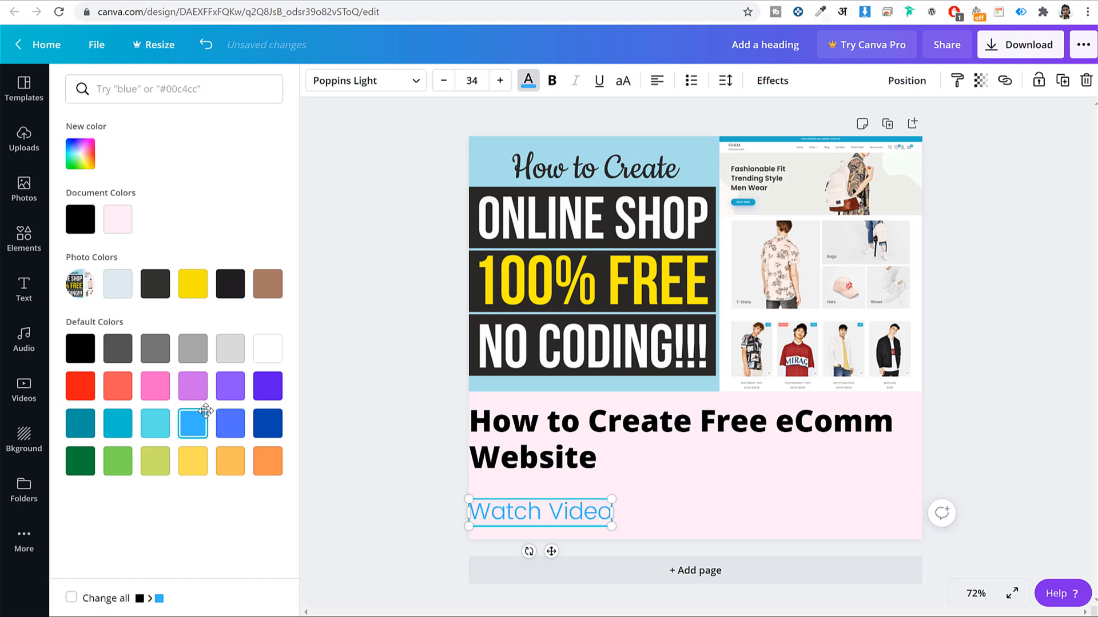
left_click(264, 417)
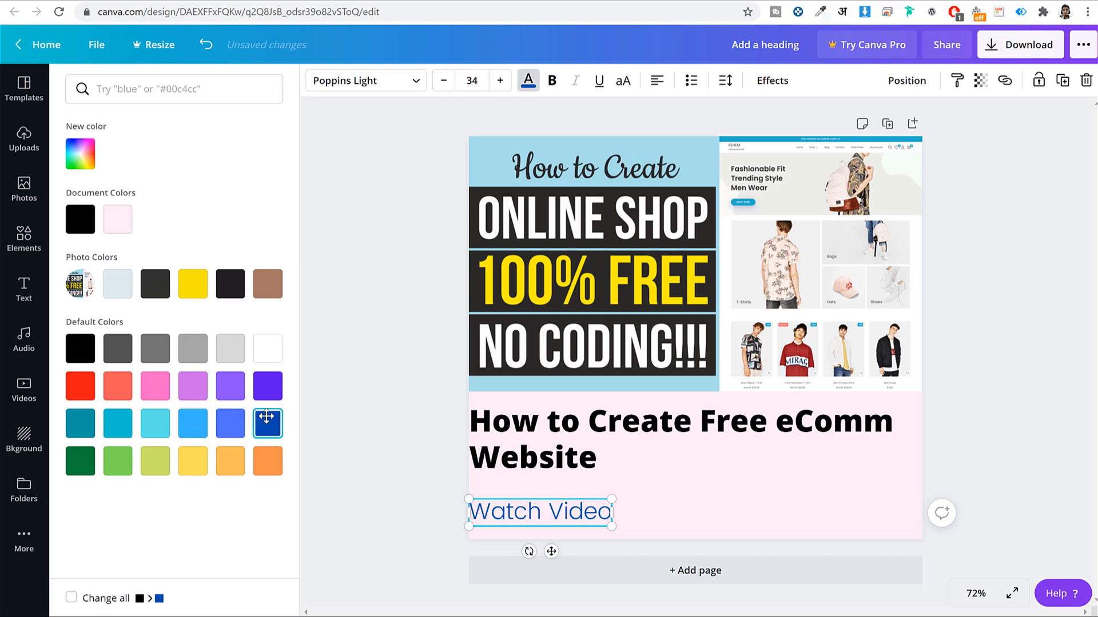
left_click(328, 429)
left_click(1087, 303)
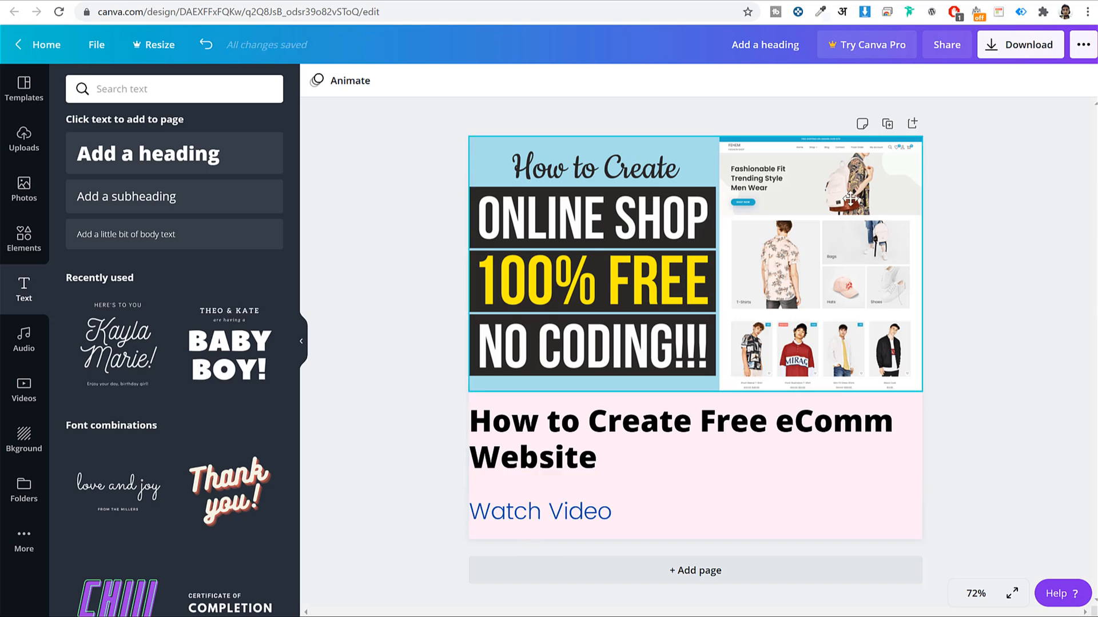
Download the design as a PNG, 'Add a heading.png'
left_click(1002, 37)
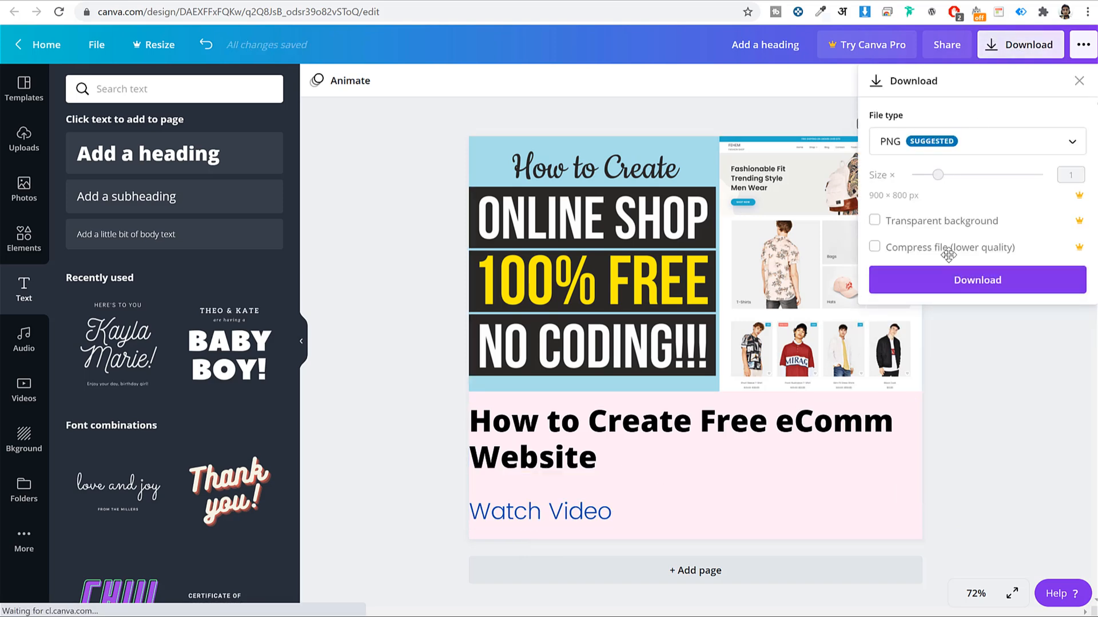
left_click(955, 287)
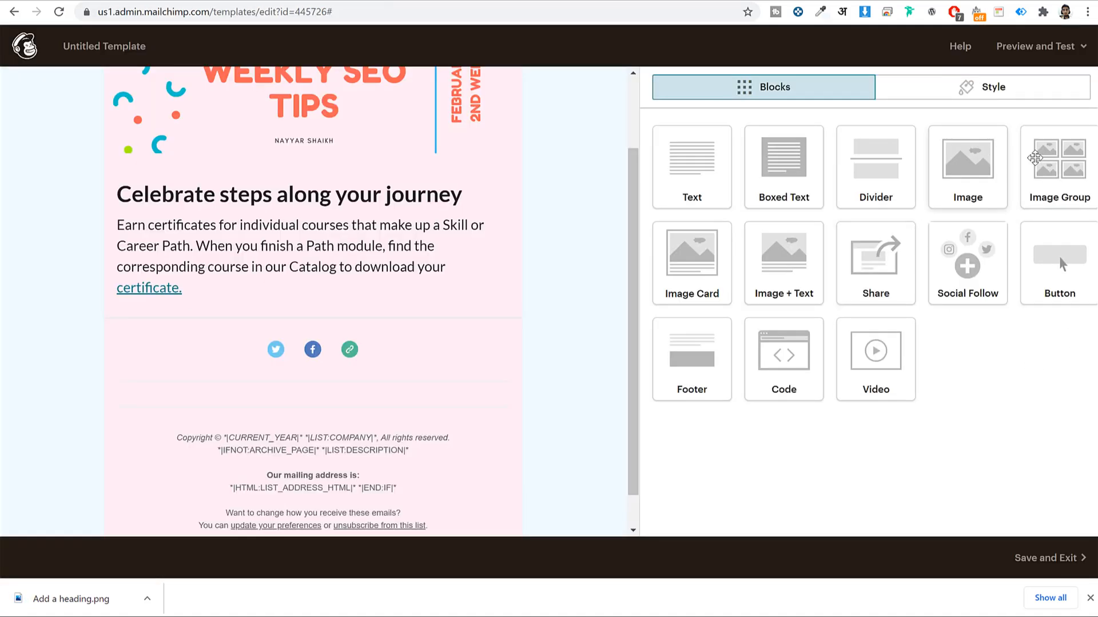
Insert an Image Group below the body text and upload 'Add a heading.png' into its first slot
left_click_drag(1085, 177, 277, 318)
left_click(813, 163)
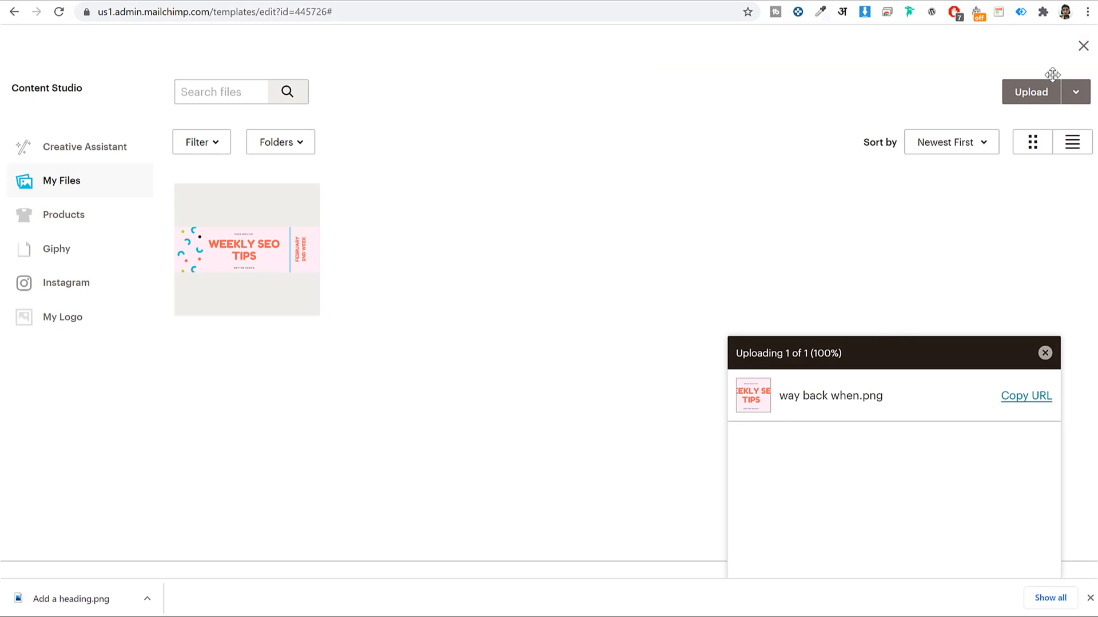
left_click(1004, 93)
left_click(300, 94)
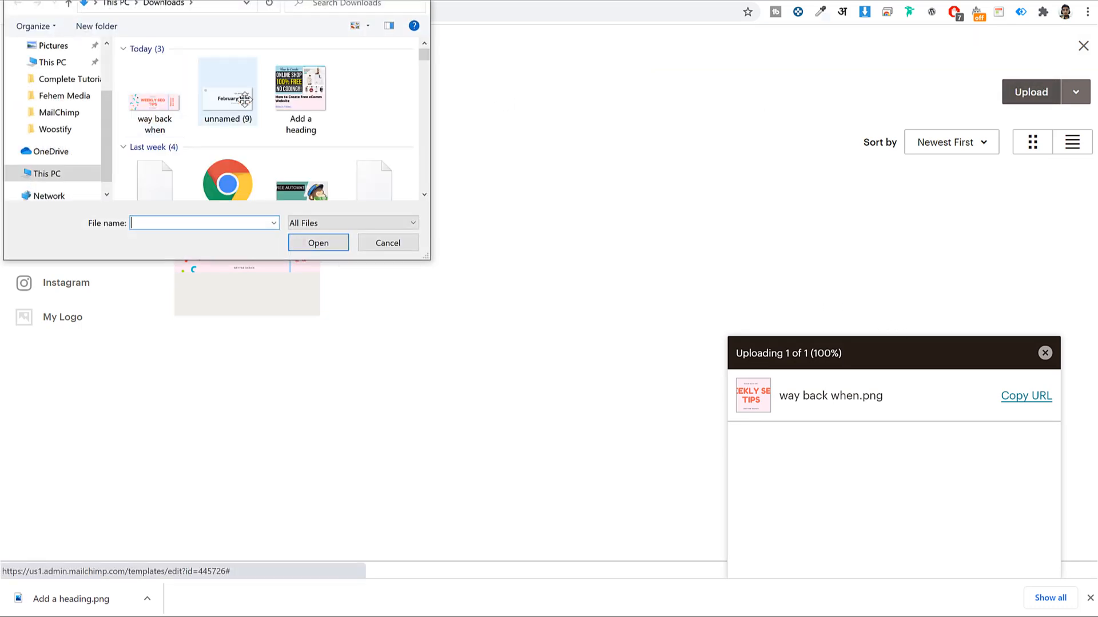
left_click(319, 243)
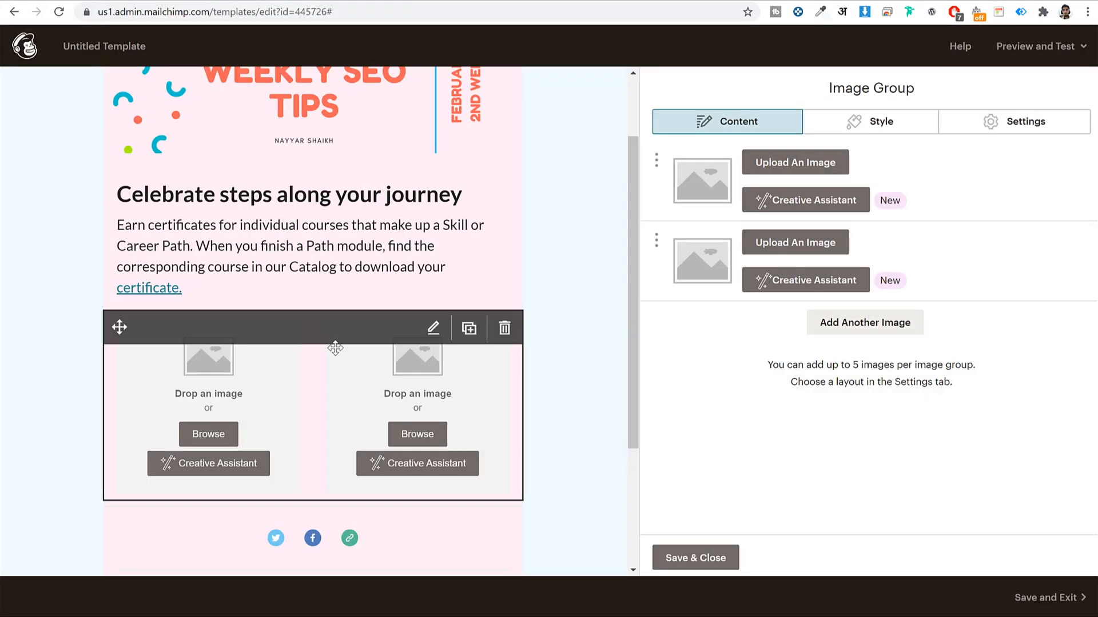
scroll(219, 415, "down", 2)
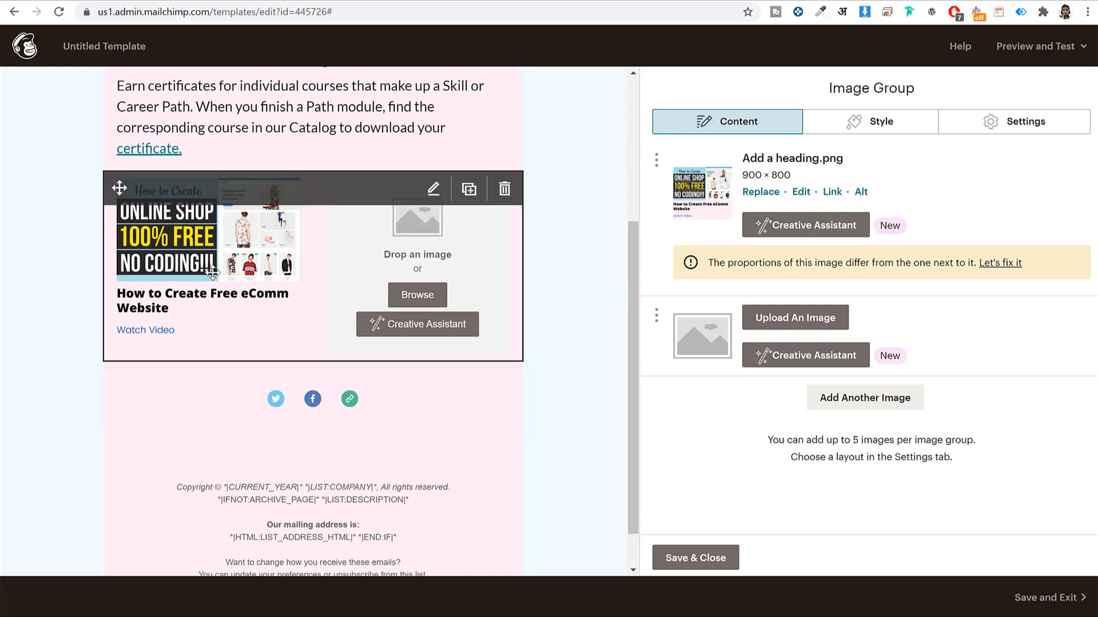
left_click(388, 0)
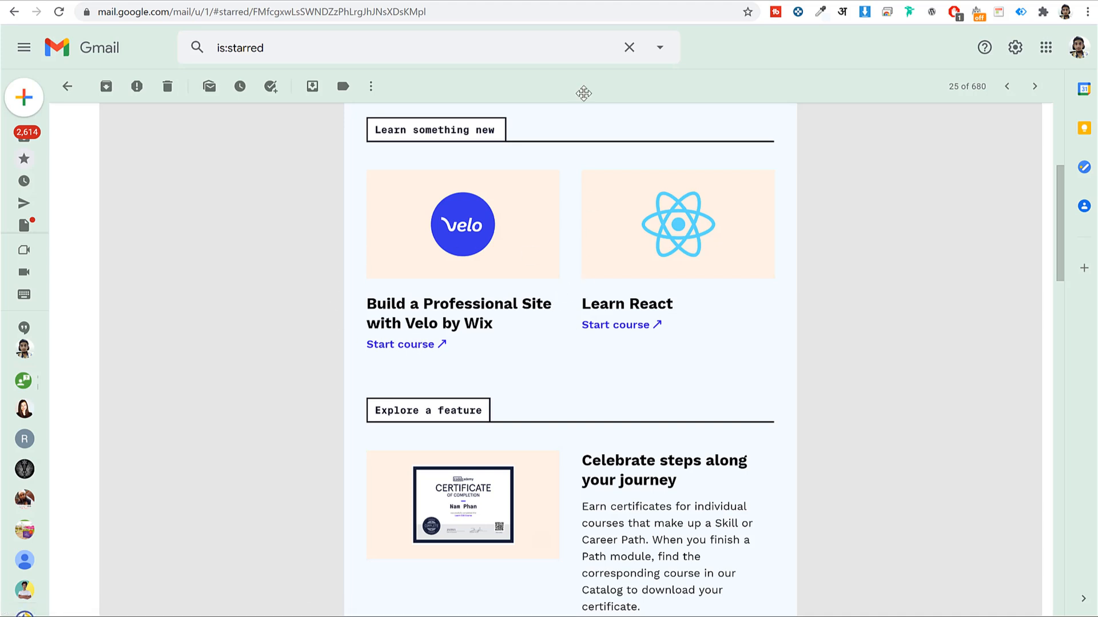
Copy the link address of the free online shop video from the YouTube channel page
key("ctrl+t")
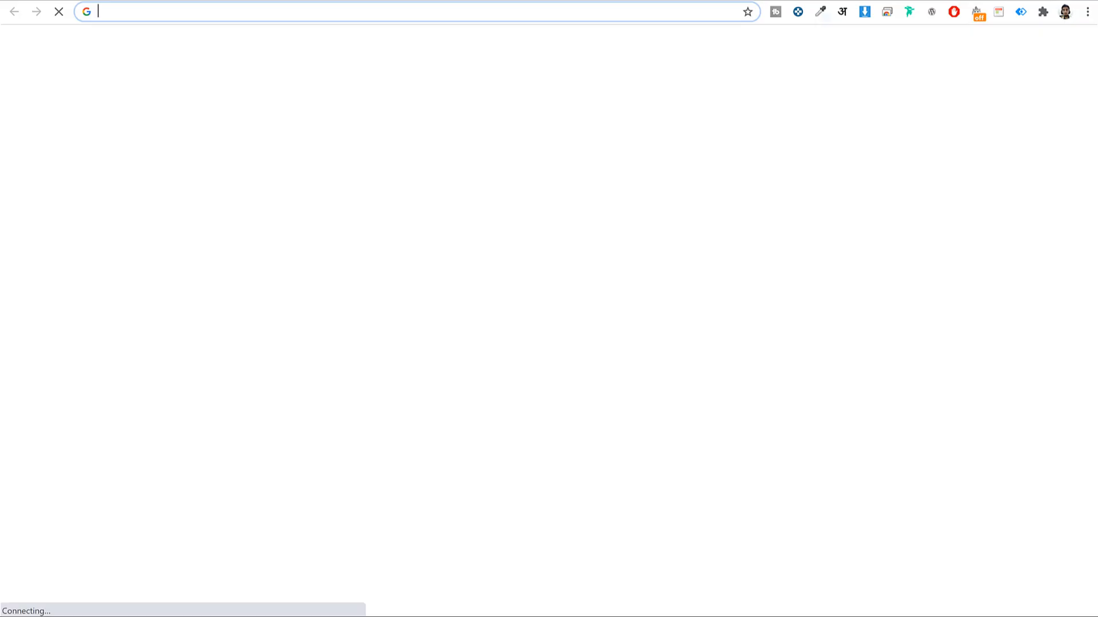
type("youtube.com")
left_click(420, 152)
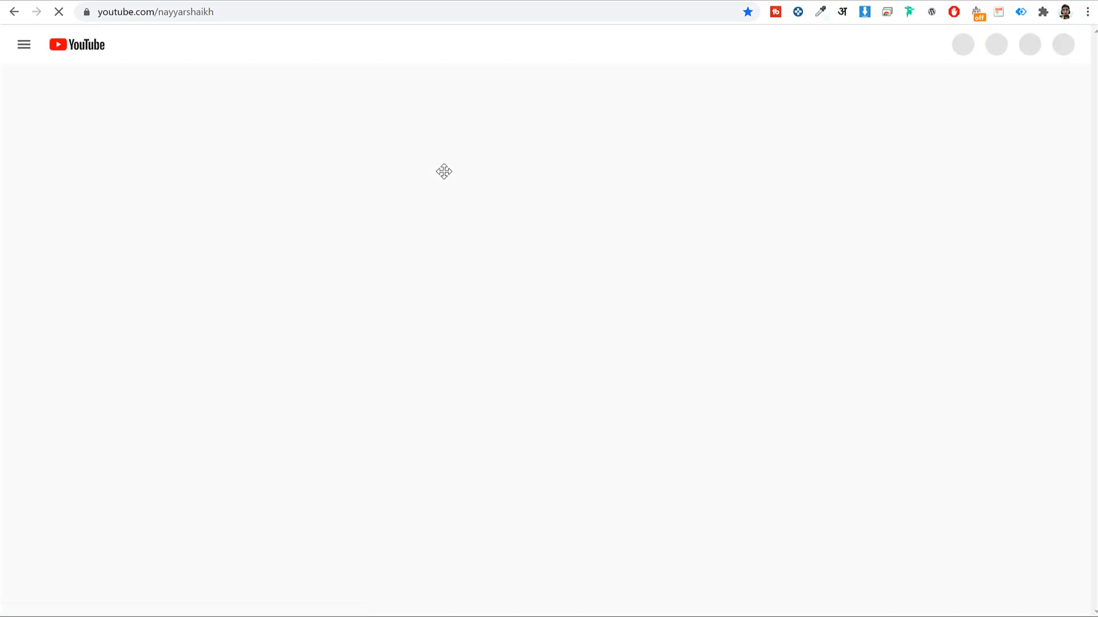
scroll(741, 160, "down", 6)
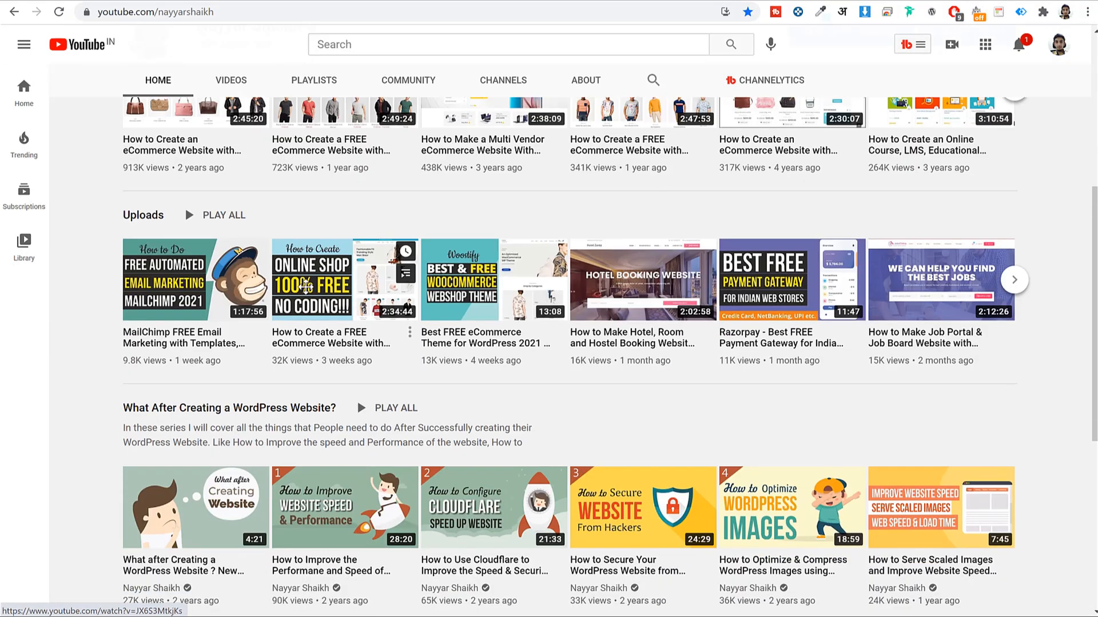
right_click(319, 288)
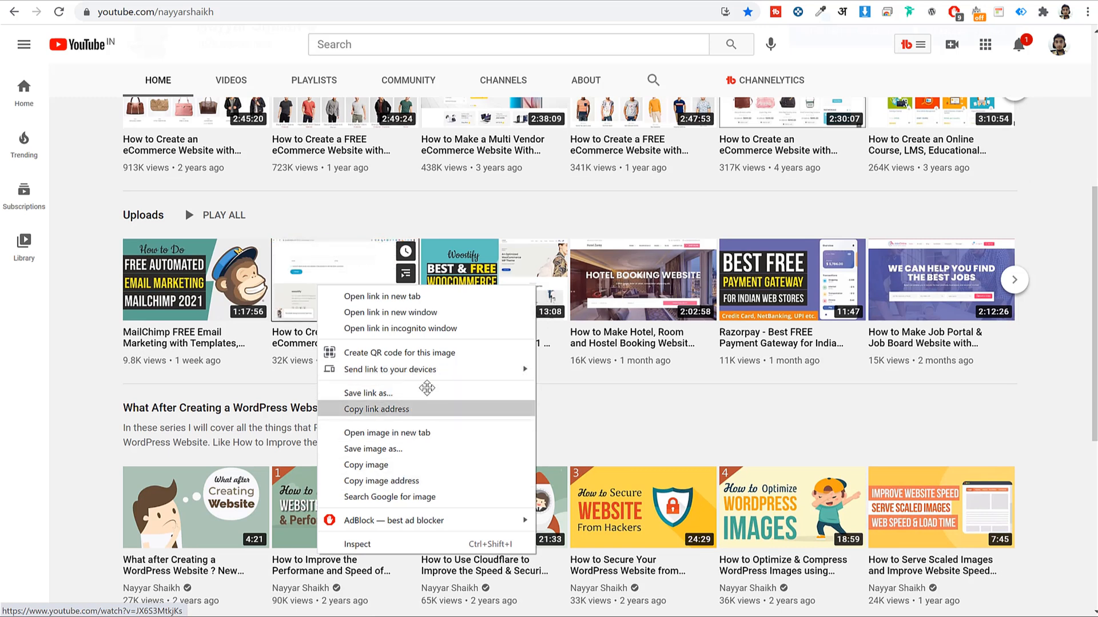
left_click(376, 410)
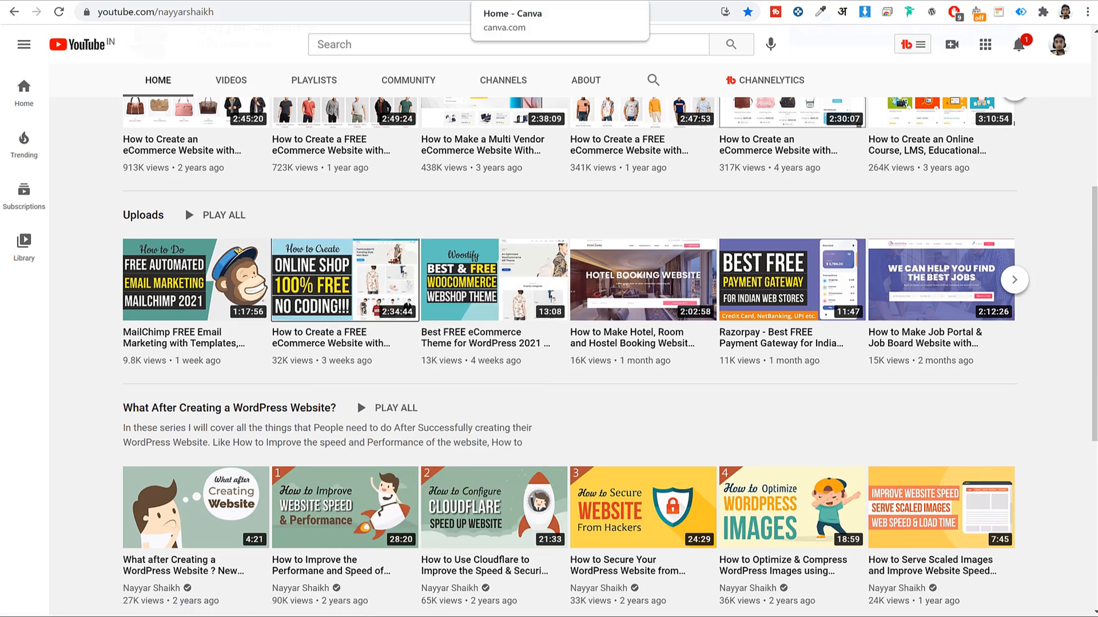
left_click(532, 0)
left_click(649, 0)
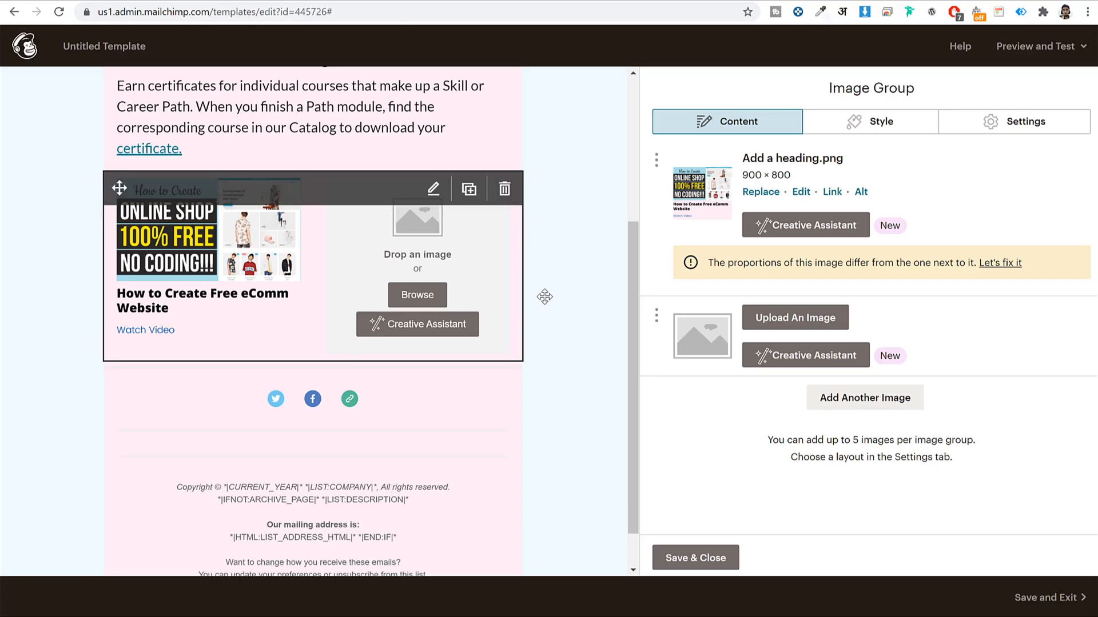
Link the first thumbnail to the copied YouTube video URL
left_click(832, 192)
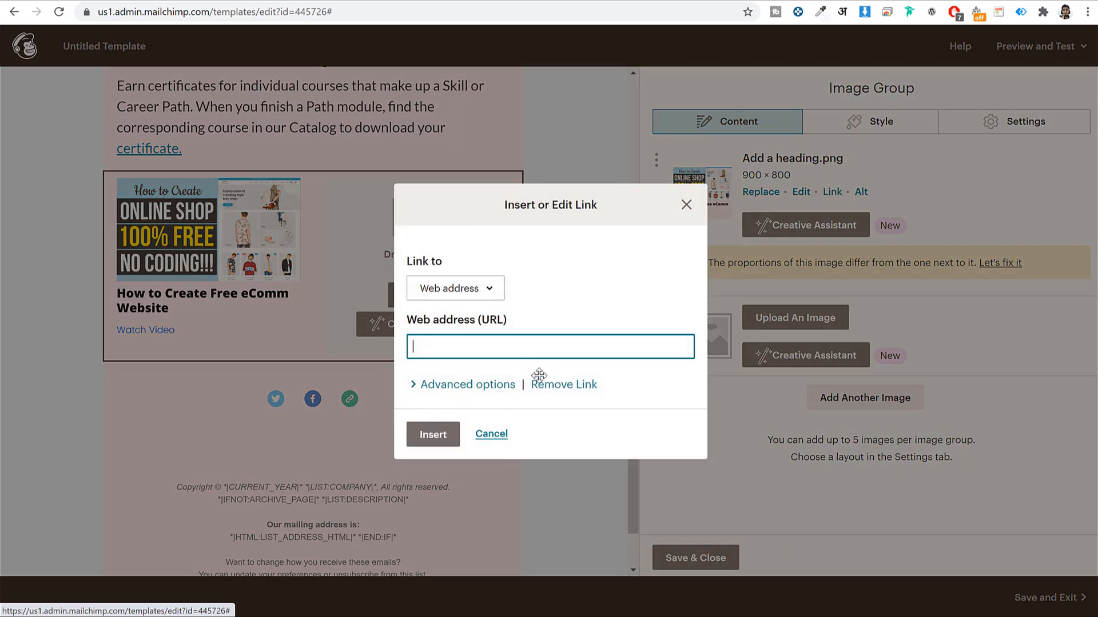
key("ctrl+v")
left_click(441, 429)
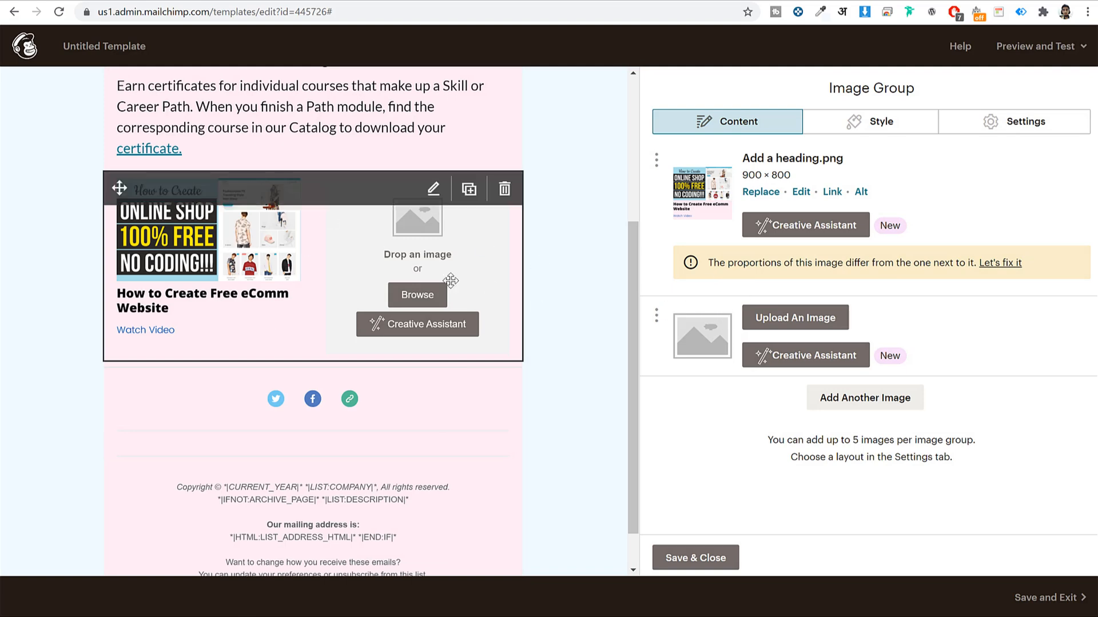
Place the already uploaded thumbnail in the second slot and save the image group
left_click(787, 319)
left_click(211, 247)
left_click(1063, 94)
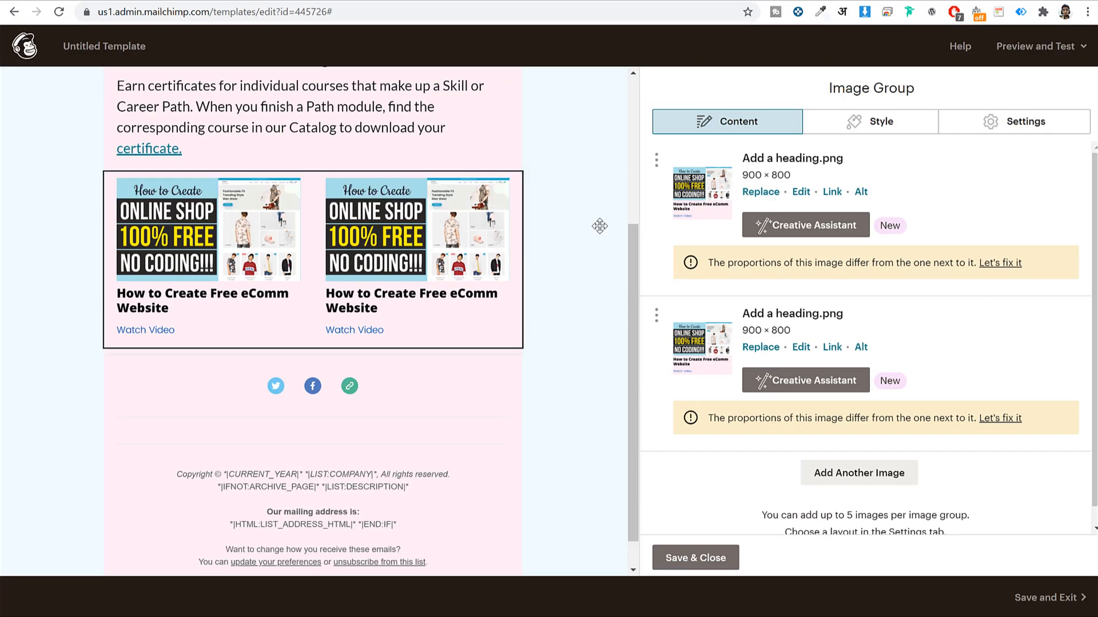
left_click(711, 552)
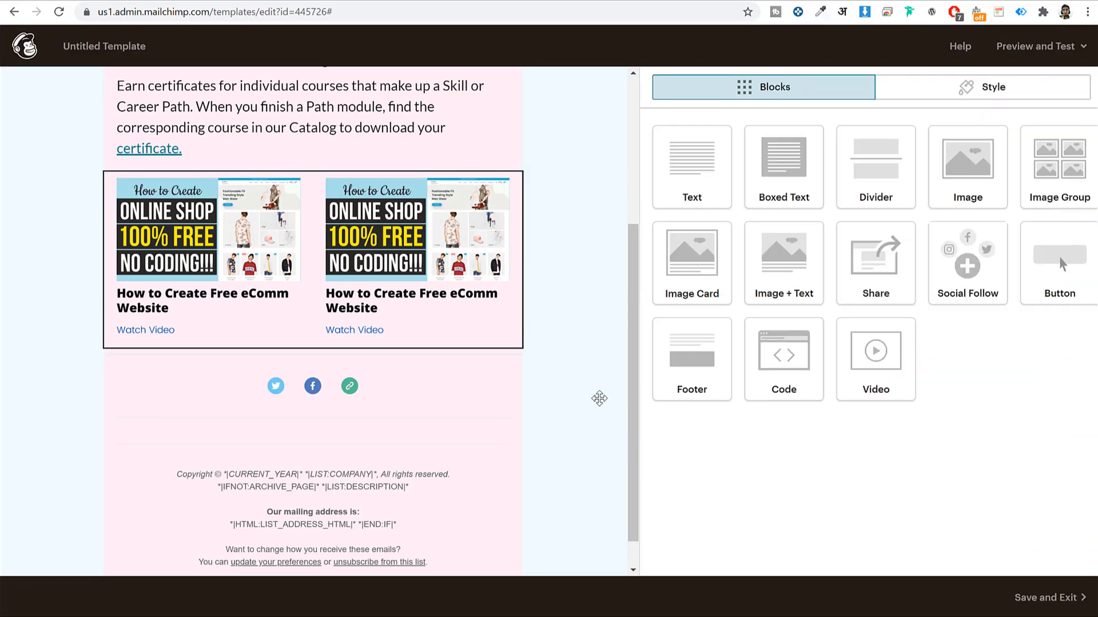
scroll(600, 397, "up", 4)
scroll(602, 378, "down", 3)
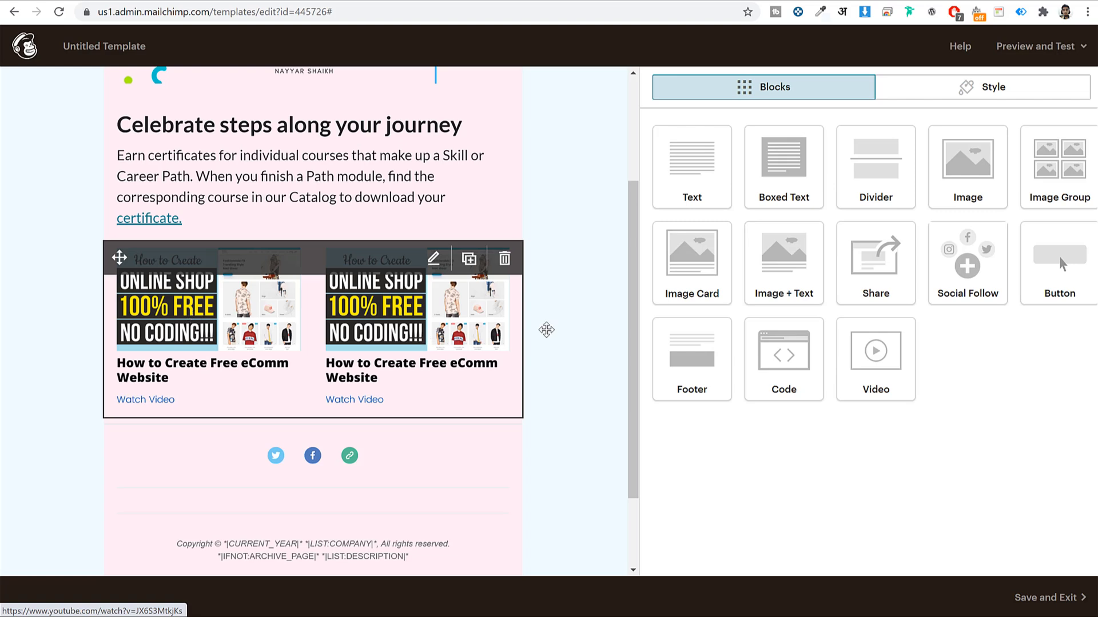
scroll(612, 308, "up", 3)
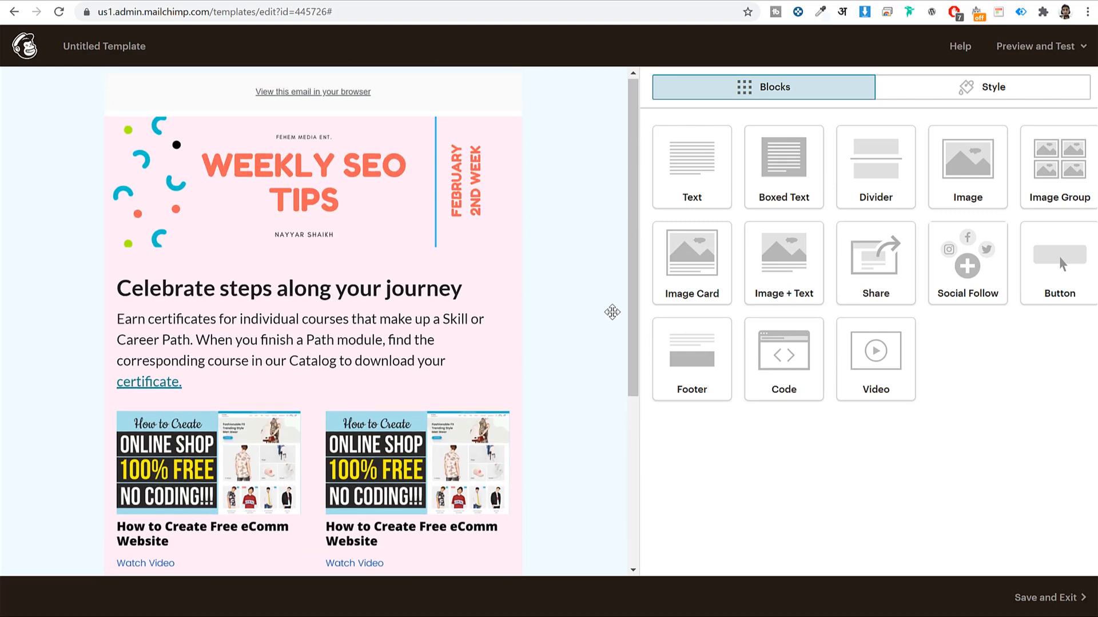
scroll(611, 312, "down", 5)
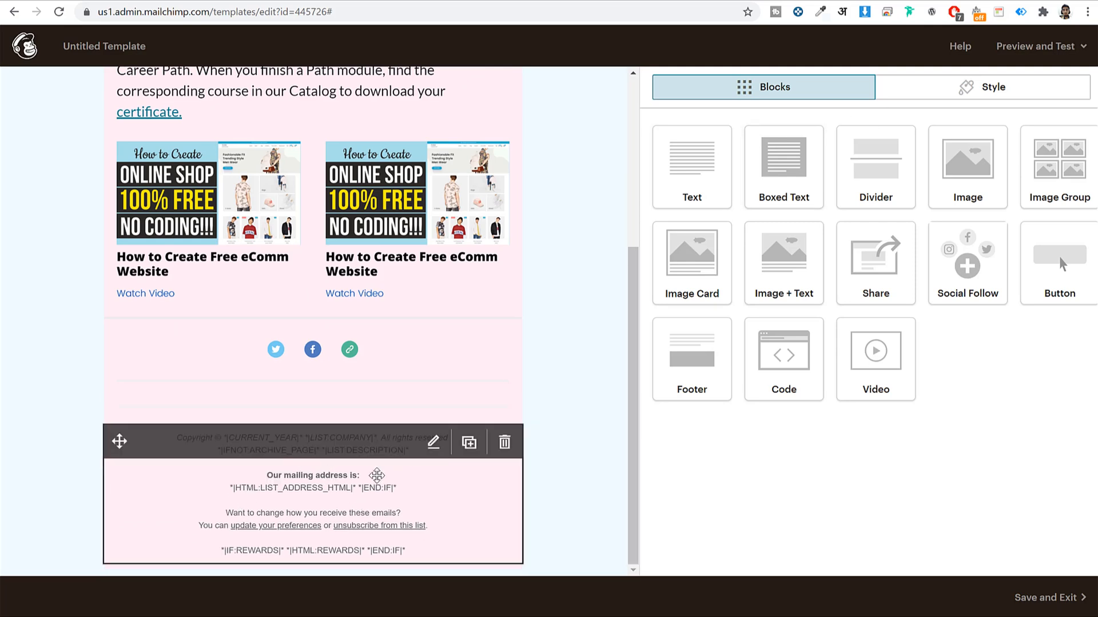
Delete the REWARDS line and the mailing address lines from the footer text
left_click(376, 476)
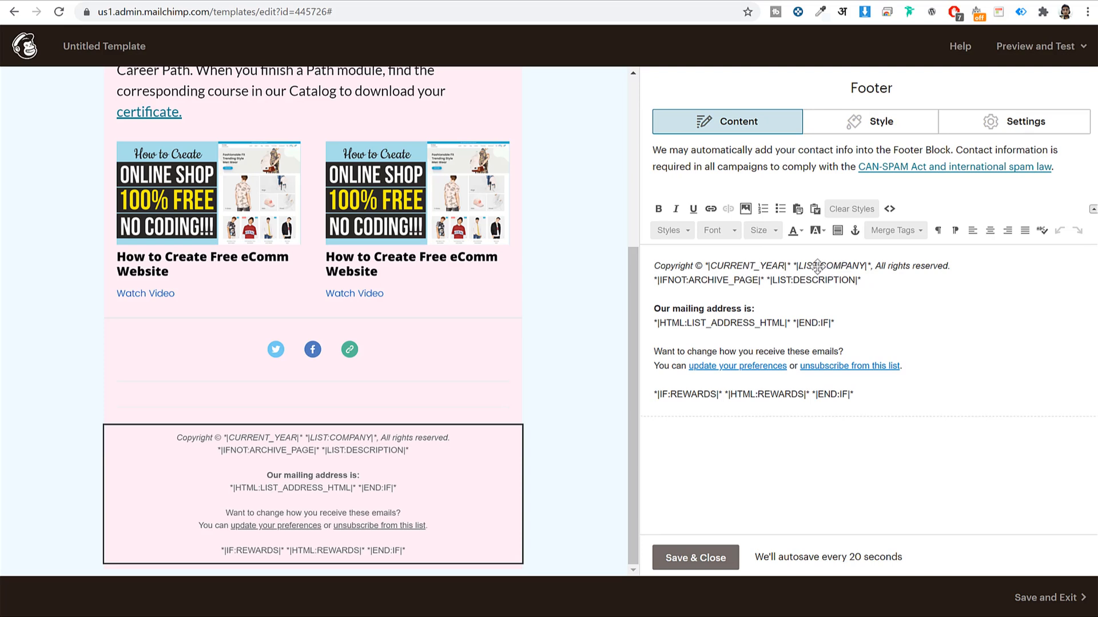
left_click_drag(797, 265, 863, 268)
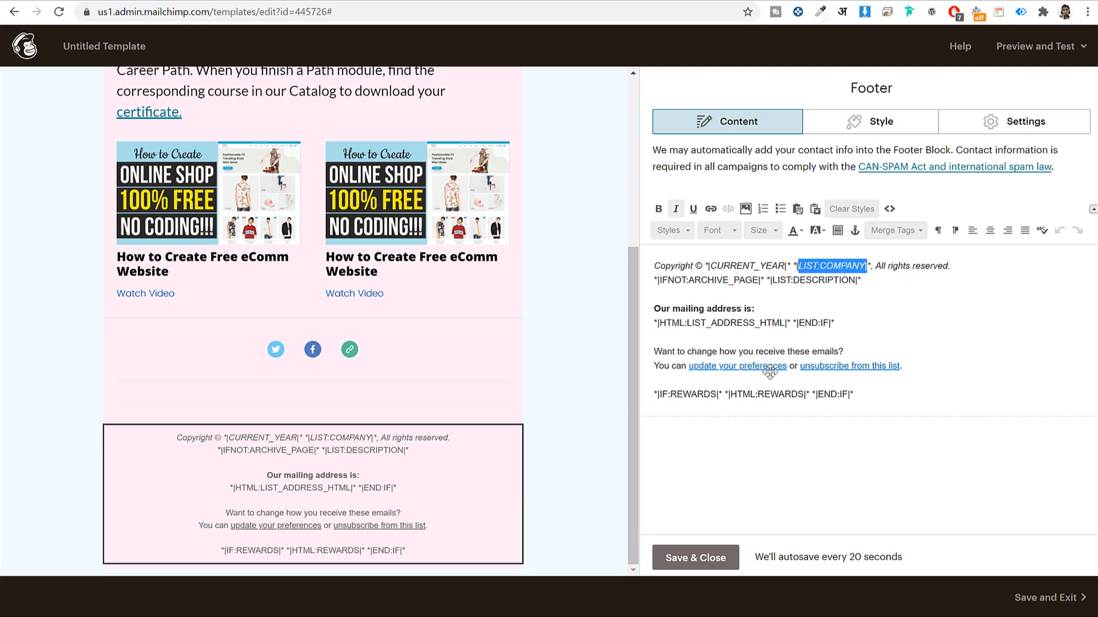
left_click_drag(878, 400, 642, 392)
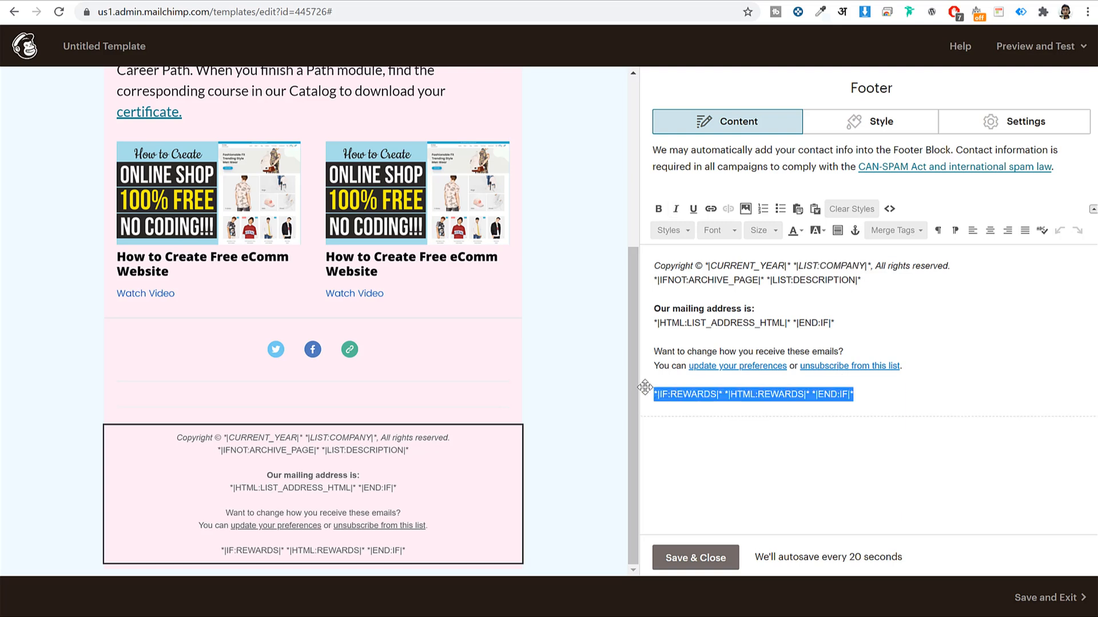
key("BackSpace")
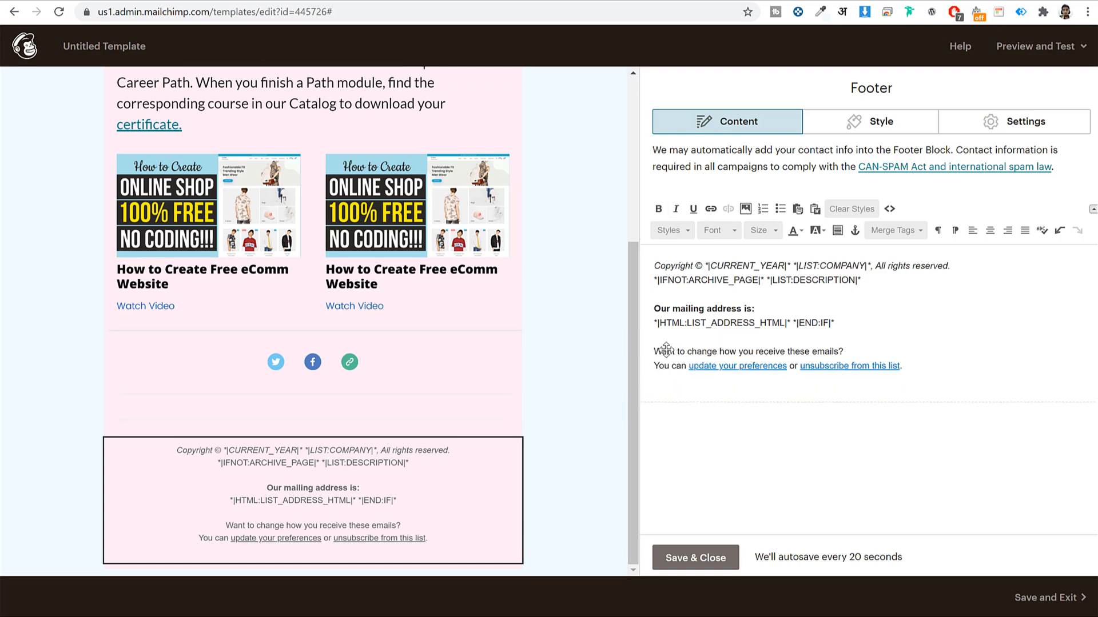
left_click_drag(650, 307, 873, 330)
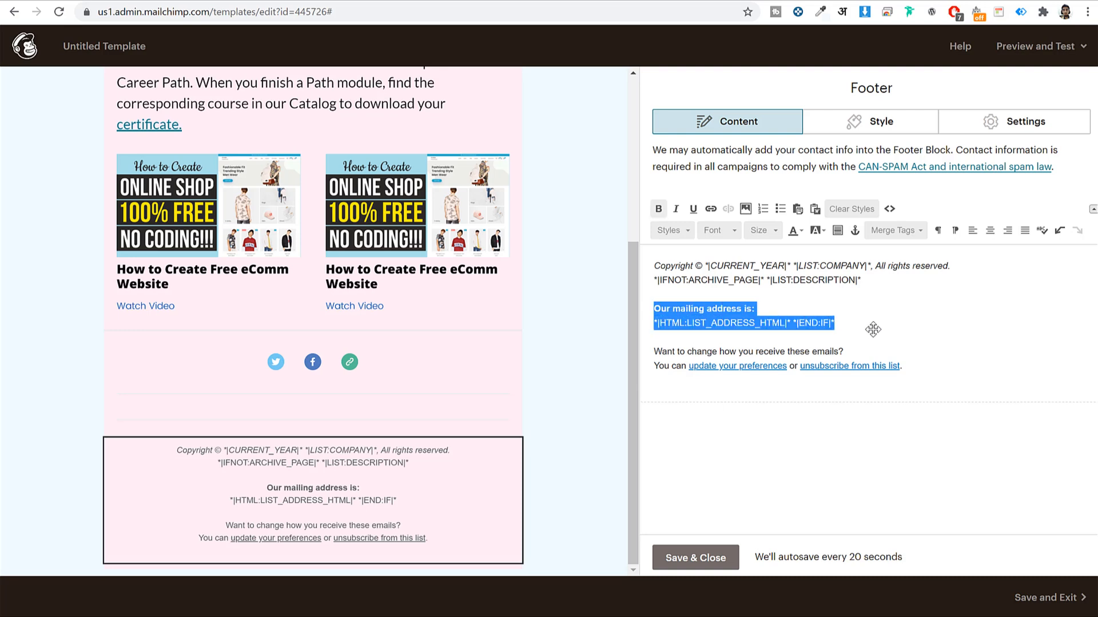
key("BackSpace")
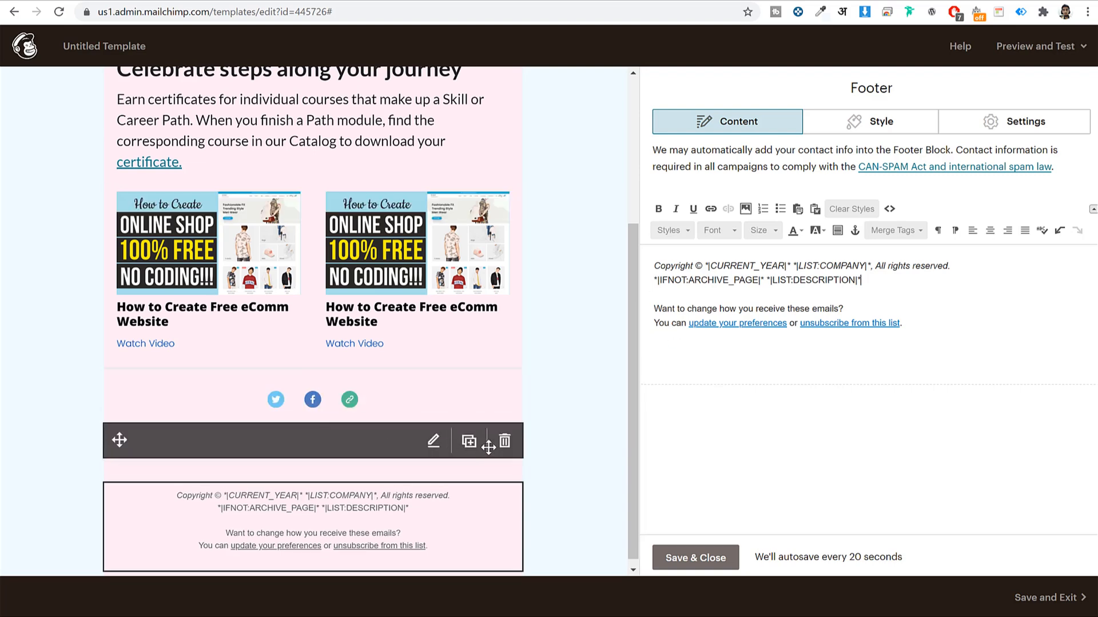
Delete the divider above the footer
left_click(504, 441)
left_click(388, 380)
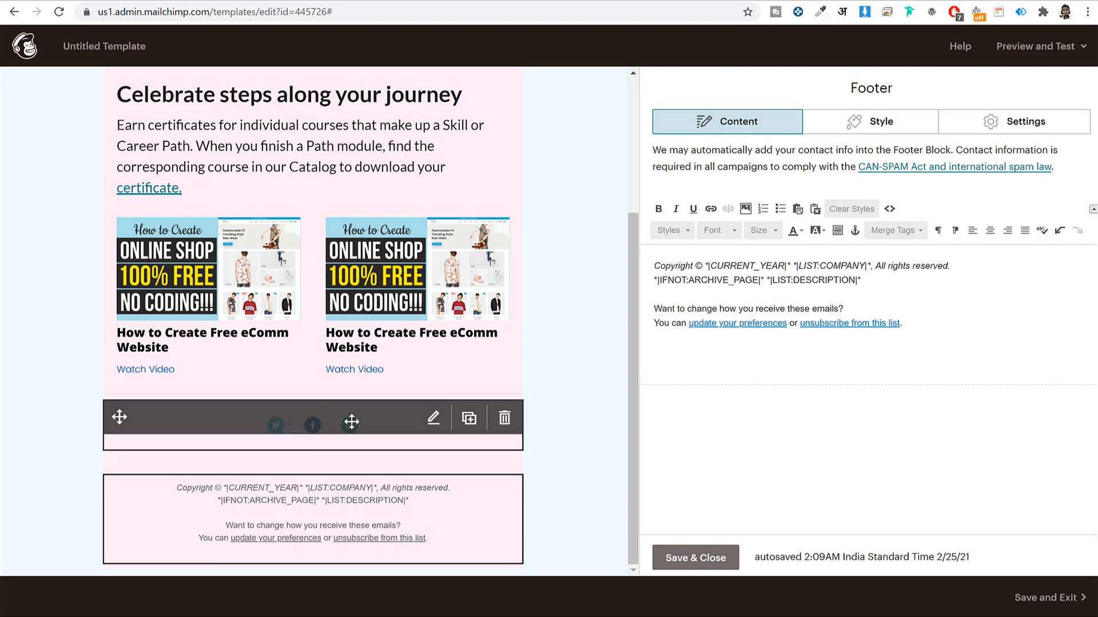
left_click(344, 426)
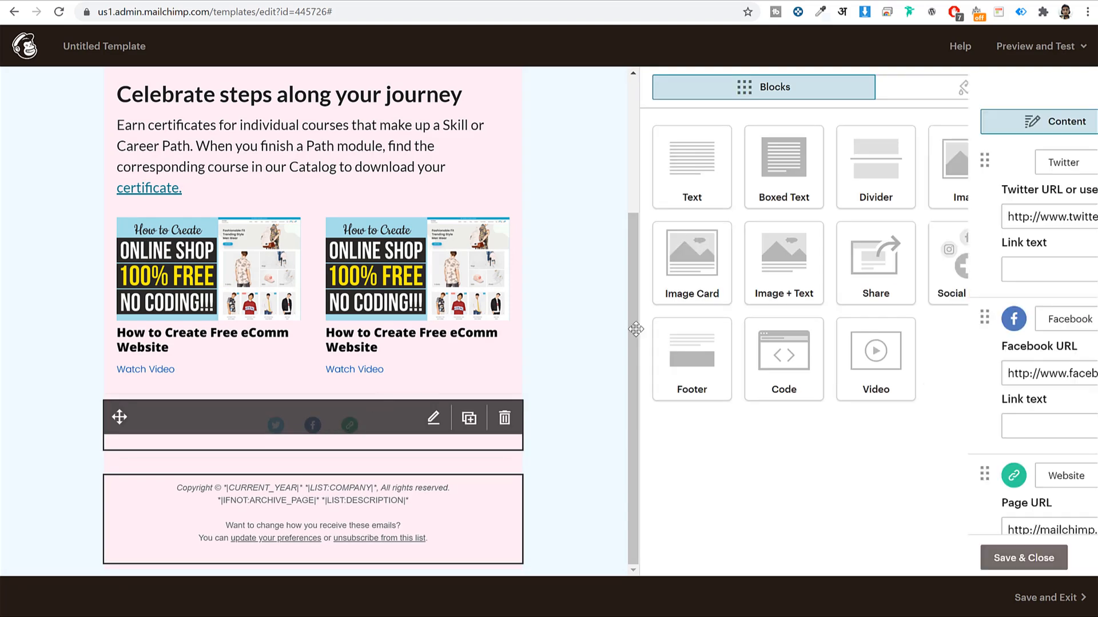
left_click(865, 216)
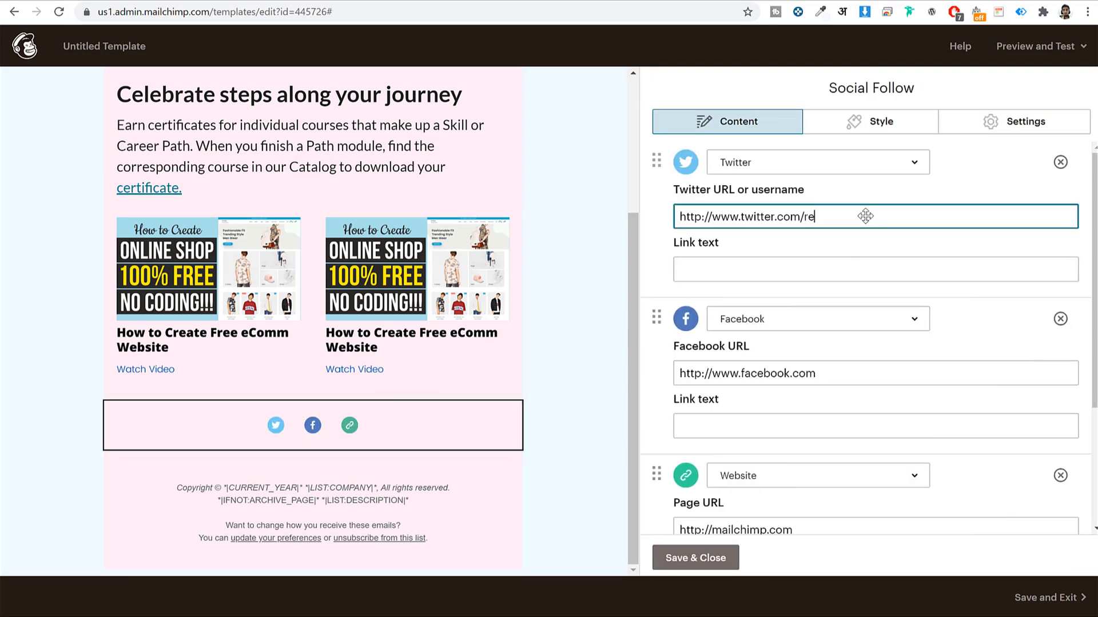
left_click(876, 382)
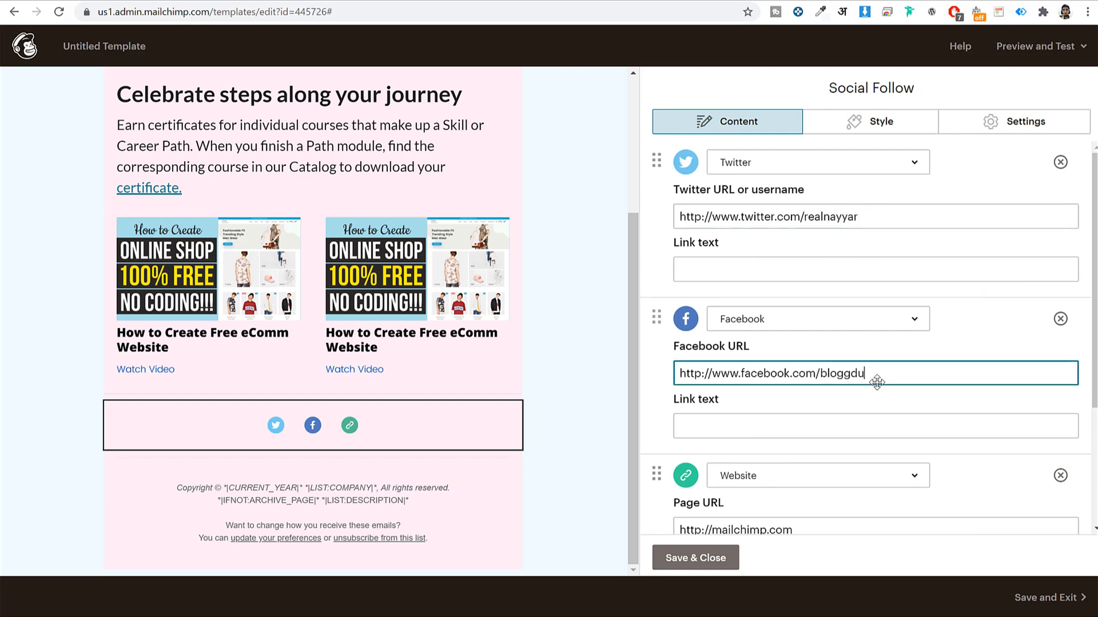
scroll(863, 264, "down", 3)
left_click(683, 361)
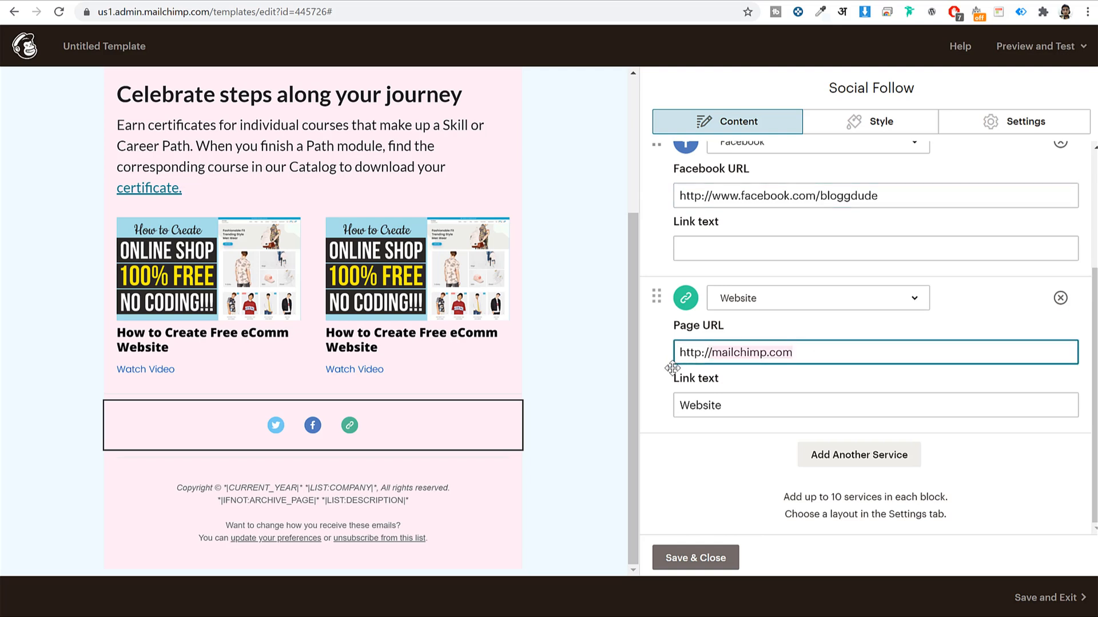
type("bloggdude")
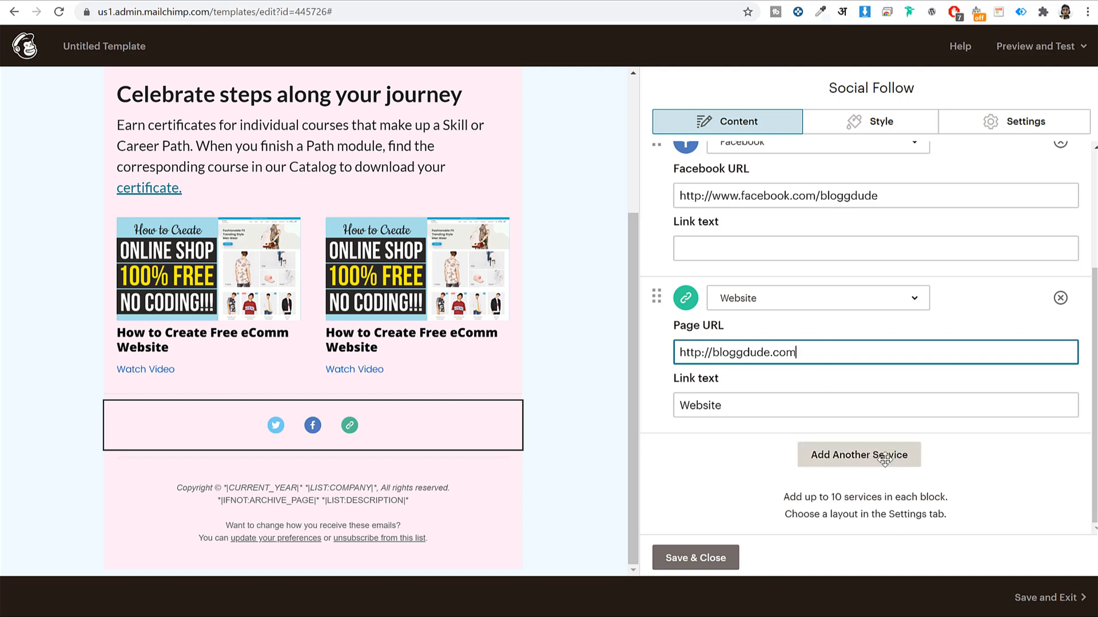
scroll(884, 460, "up", 3)
left_click(885, 127)
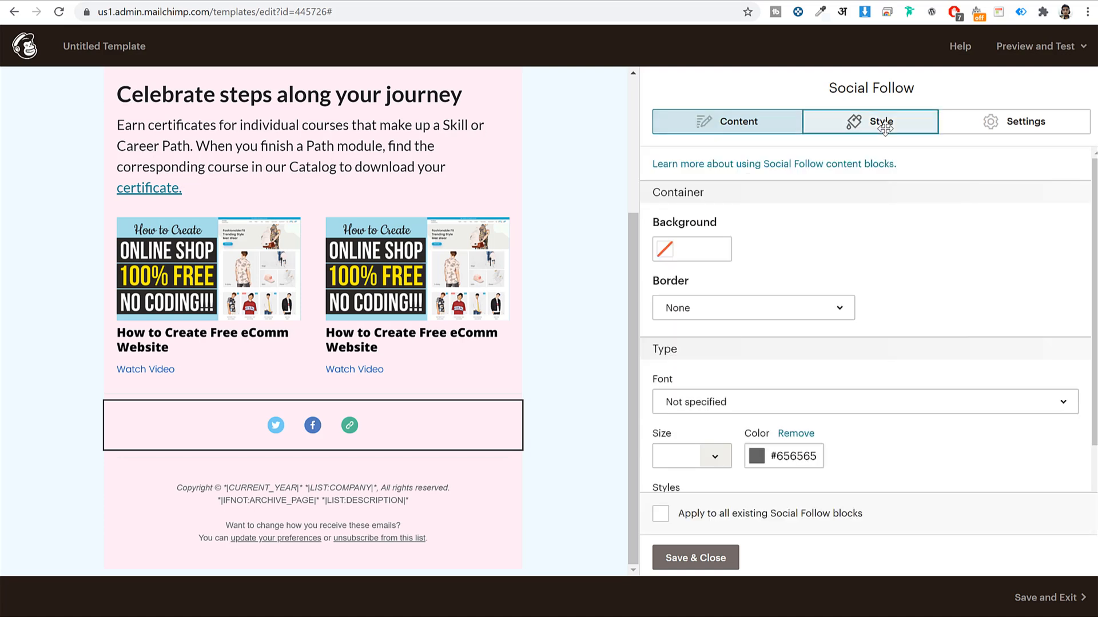
scroll(932, 269, "down", 1)
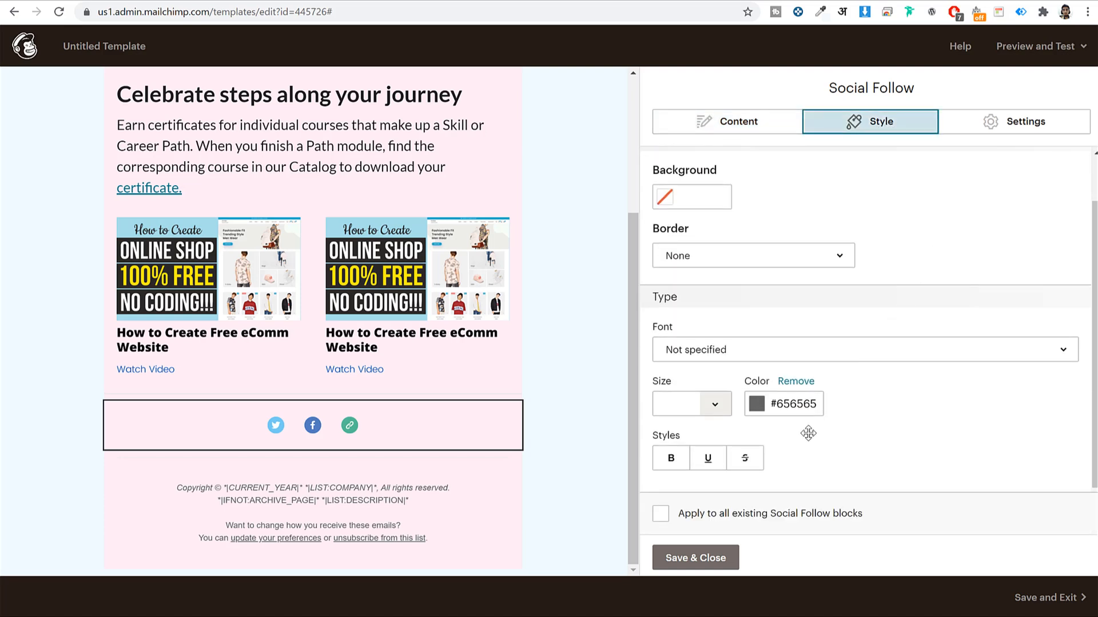
scroll(915, 241, "up", 1)
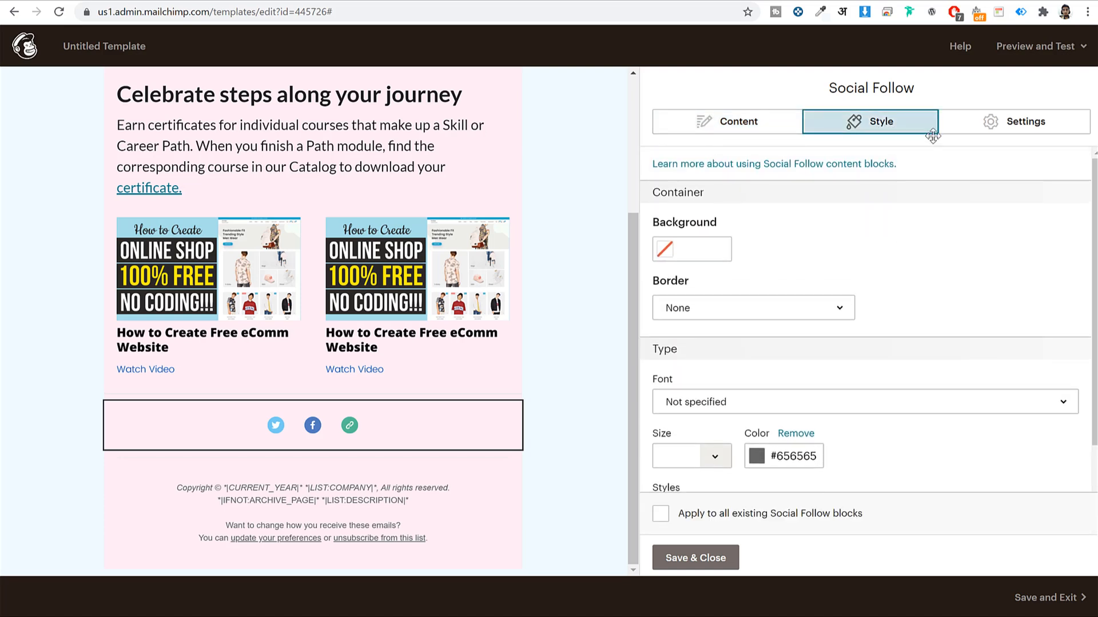
left_click(726, 558)
scroll(592, 378, "up", 4)
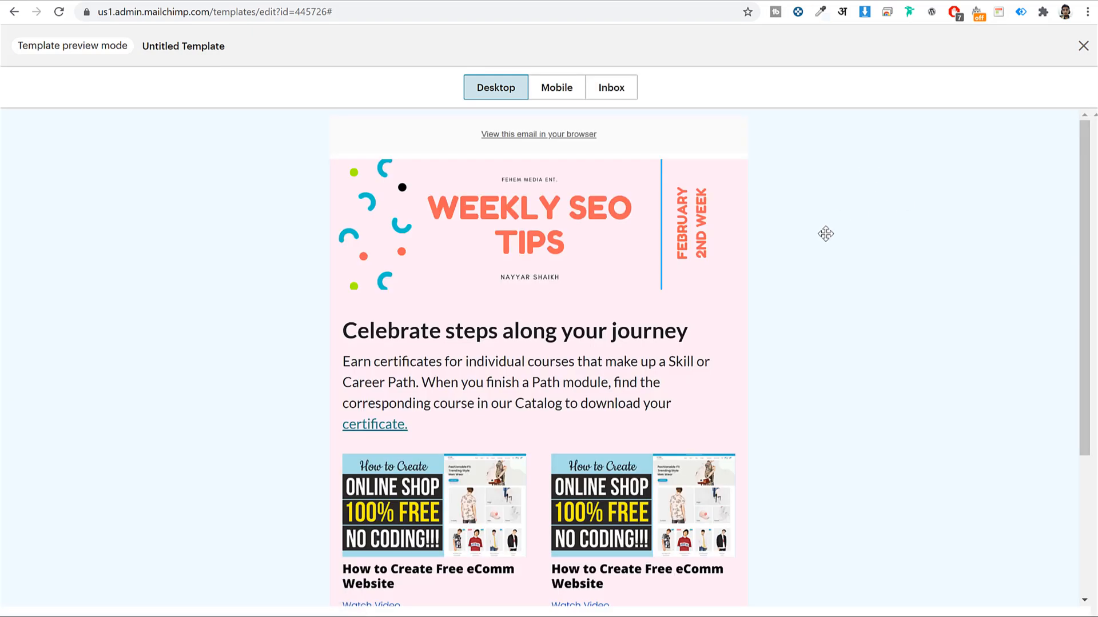
scroll(870, 300, "down", 3)
scroll(871, 301, "up", 3)
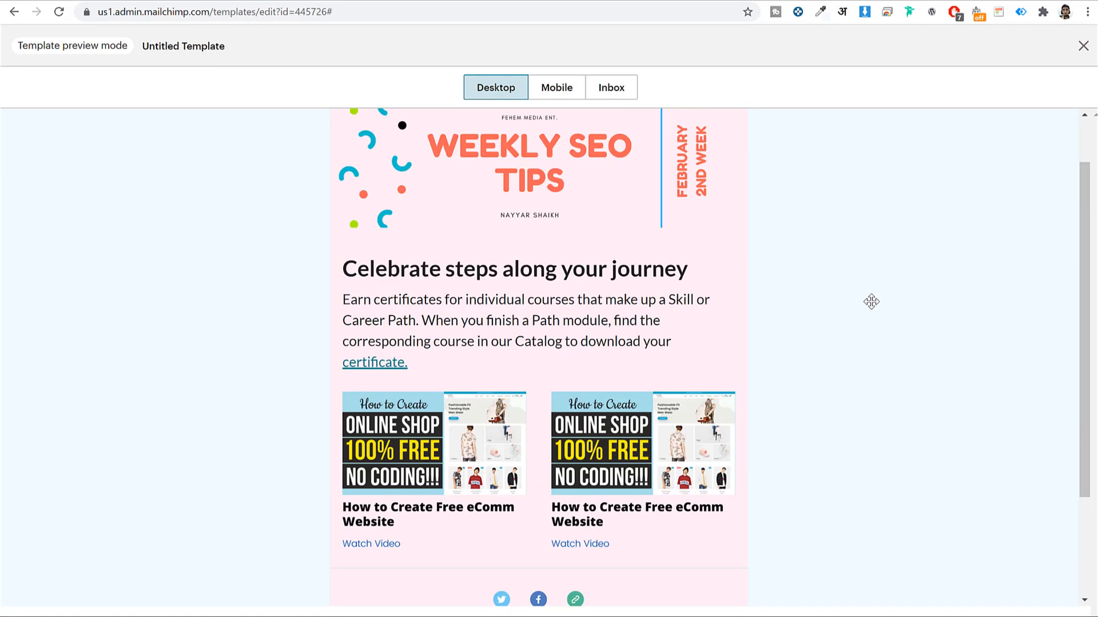
left_click(550, 87)
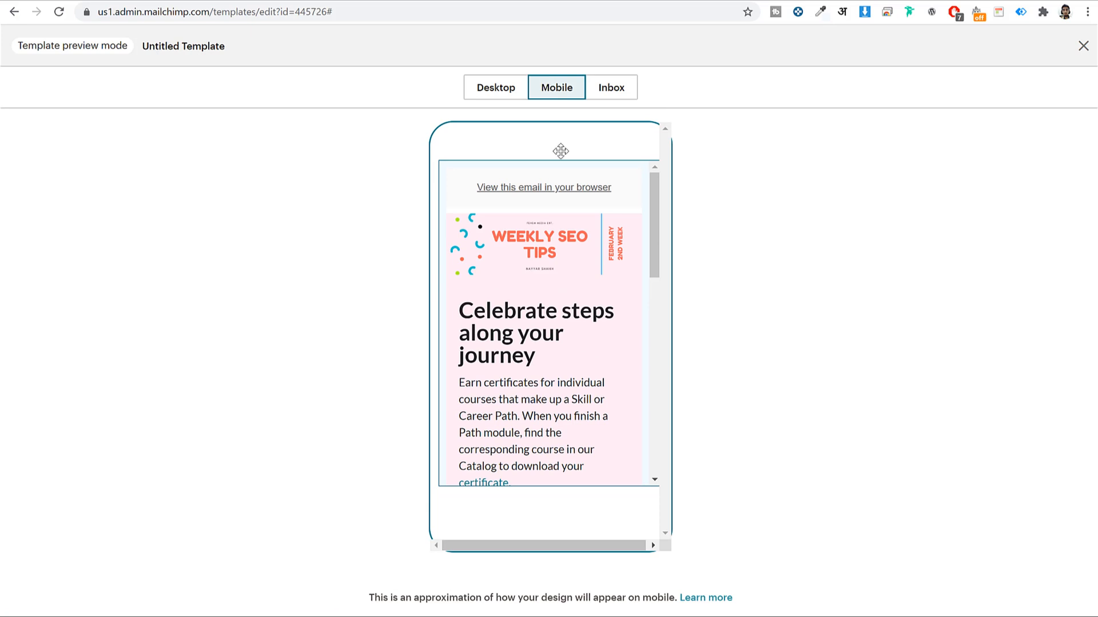
scroll(603, 336, "down", 3)
scroll(603, 336, "down", 3)
scroll(603, 334, "up", 3)
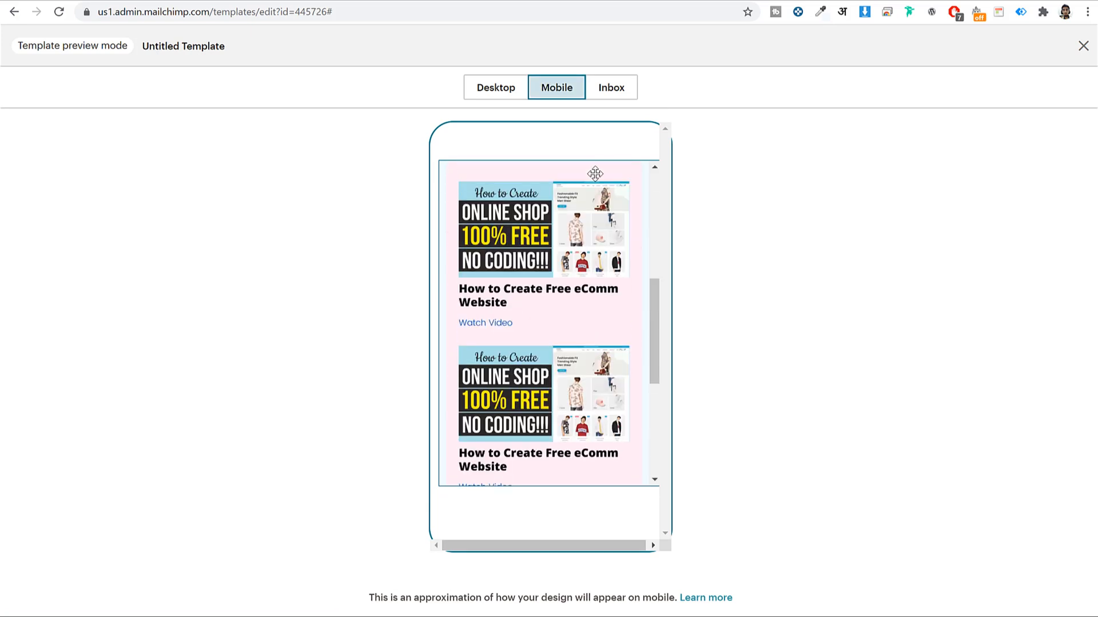
left_click(515, 89)
scroll(847, 232, "up", 3)
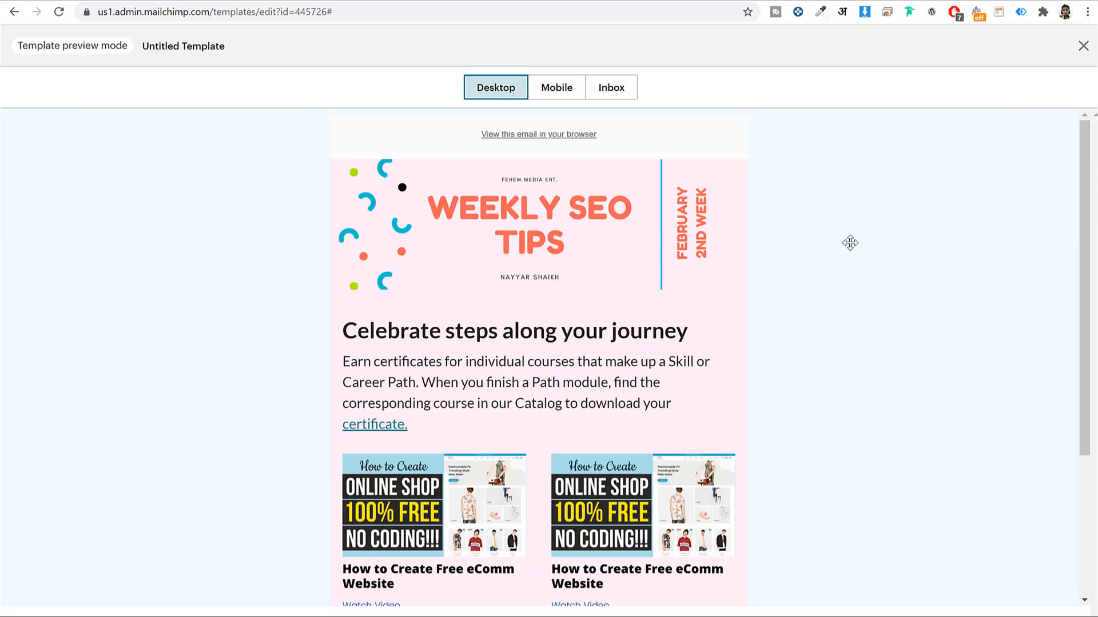
left_click(1085, 38)
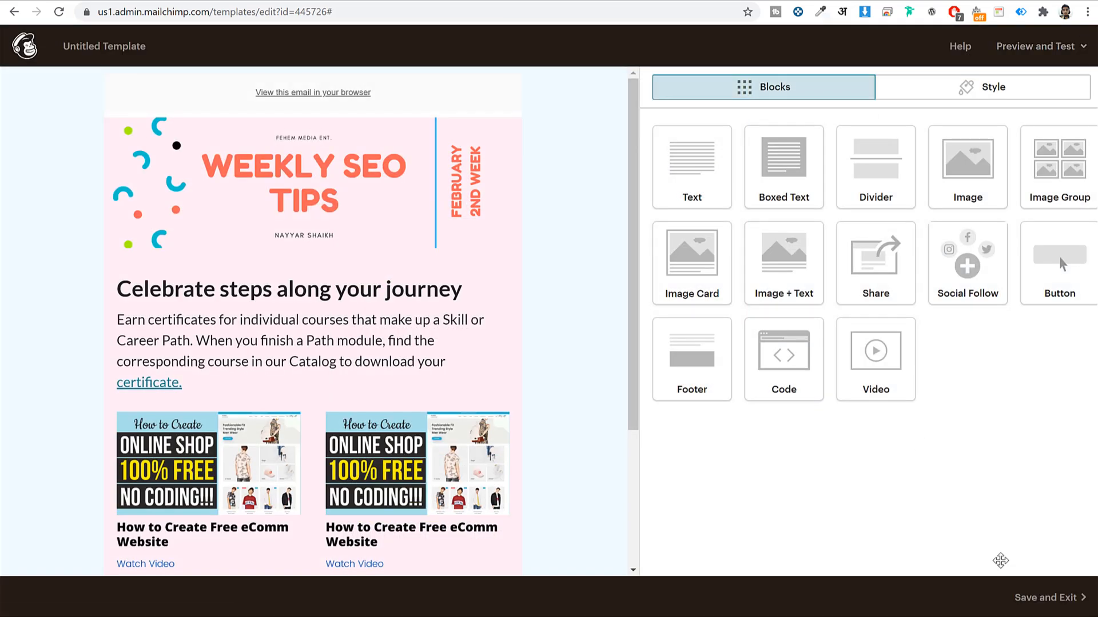
Save the template under the name 'Weekly SEO Tips'
left_click(1037, 594)
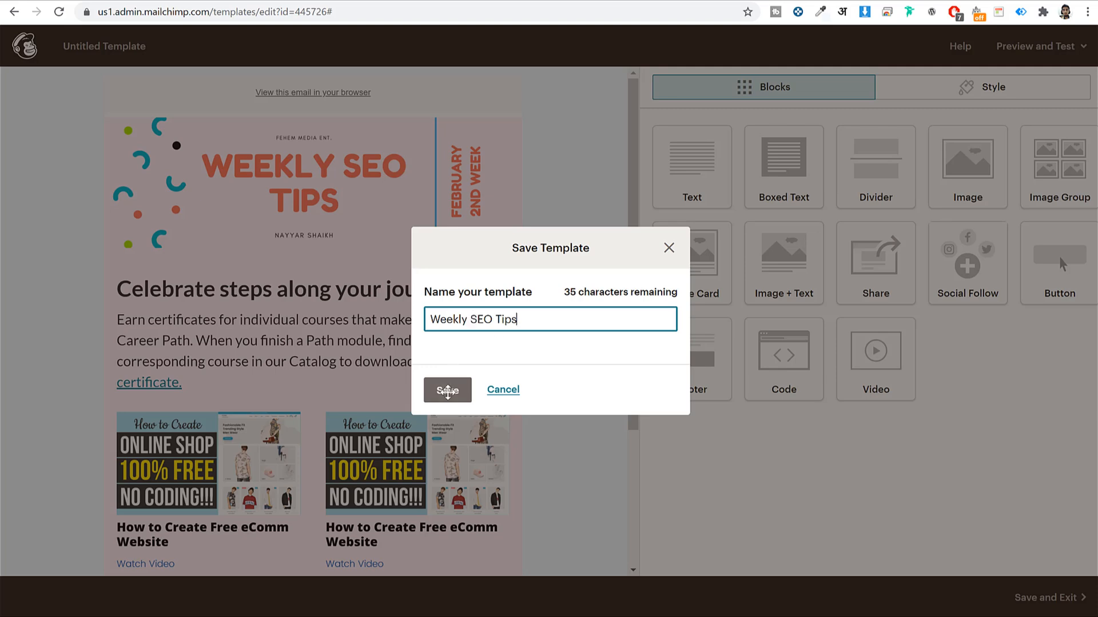
left_click(447, 390)
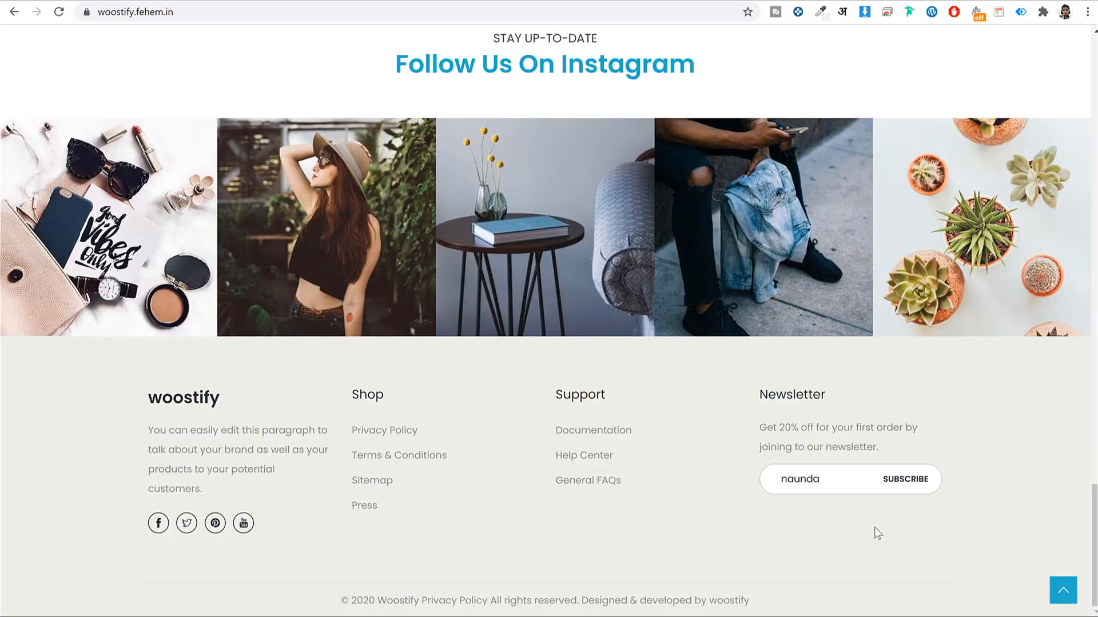
Add the Sport Tank Top to the wishlist and dismiss the confirmation popup
left_click_drag(828, 483, 769, 485)
scroll(597, 369, "up", 12)
scroll(597, 369, "up", 10)
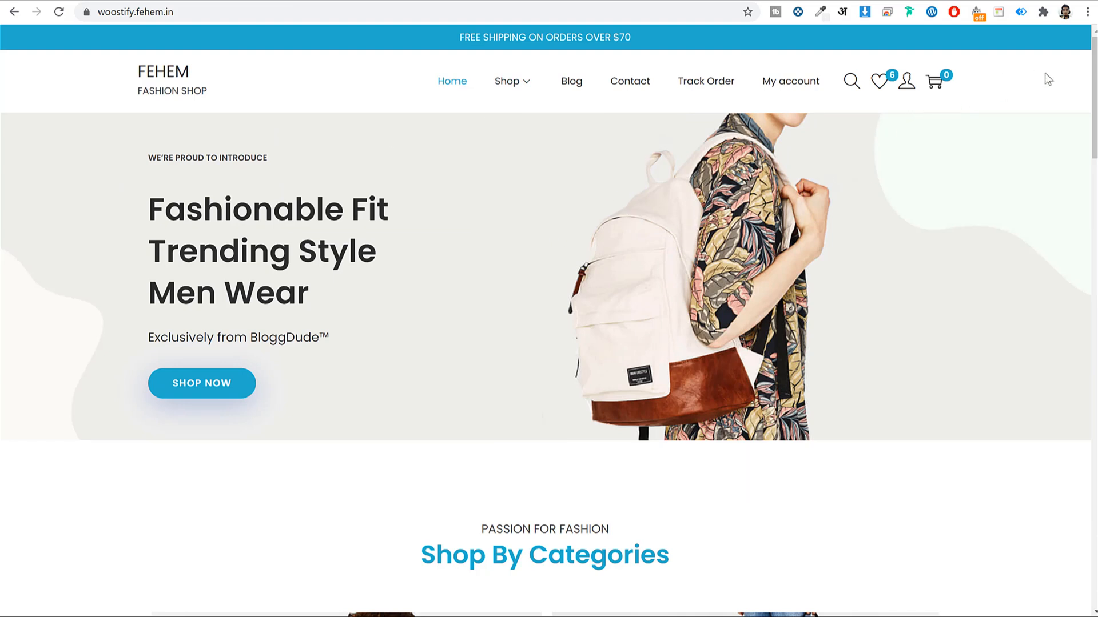
left_click_drag(1095, 60, 1094, 269)
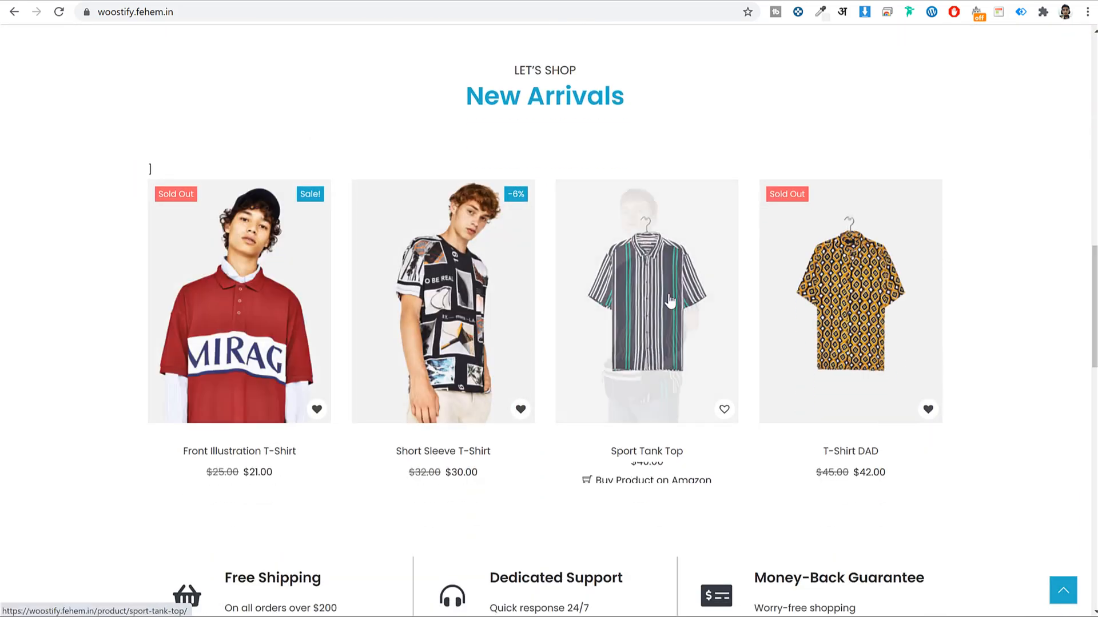
scroll(677, 176, "down", 5)
left_click(724, 130)
scroll(826, 238, "up", 4)
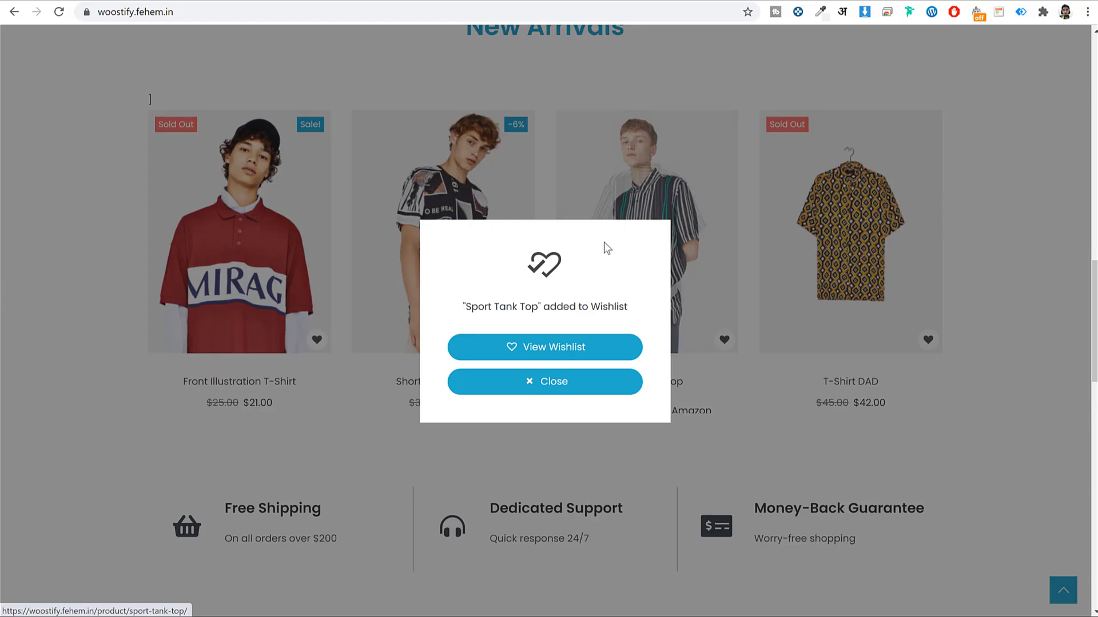
left_click(563, 386)
Add the Short Sleeve T-Shirt to the cart, go to checkout, then return to the homepage
left_click(447, 402)
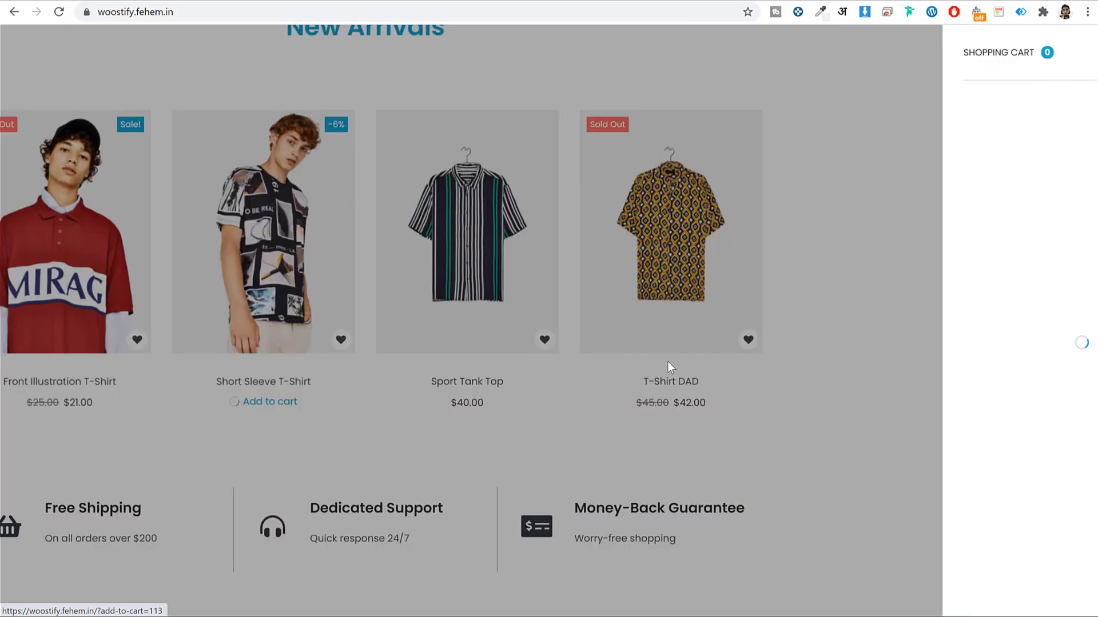
left_click(973, 582)
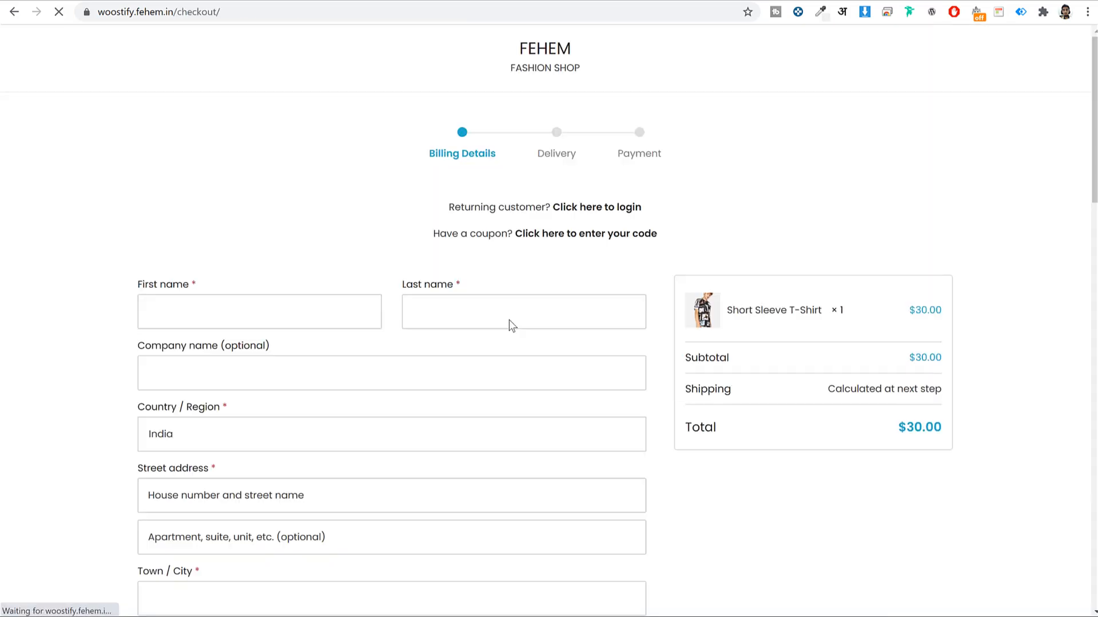
scroll(657, 334, "down", 5)
scroll(657, 341, "up", 5)
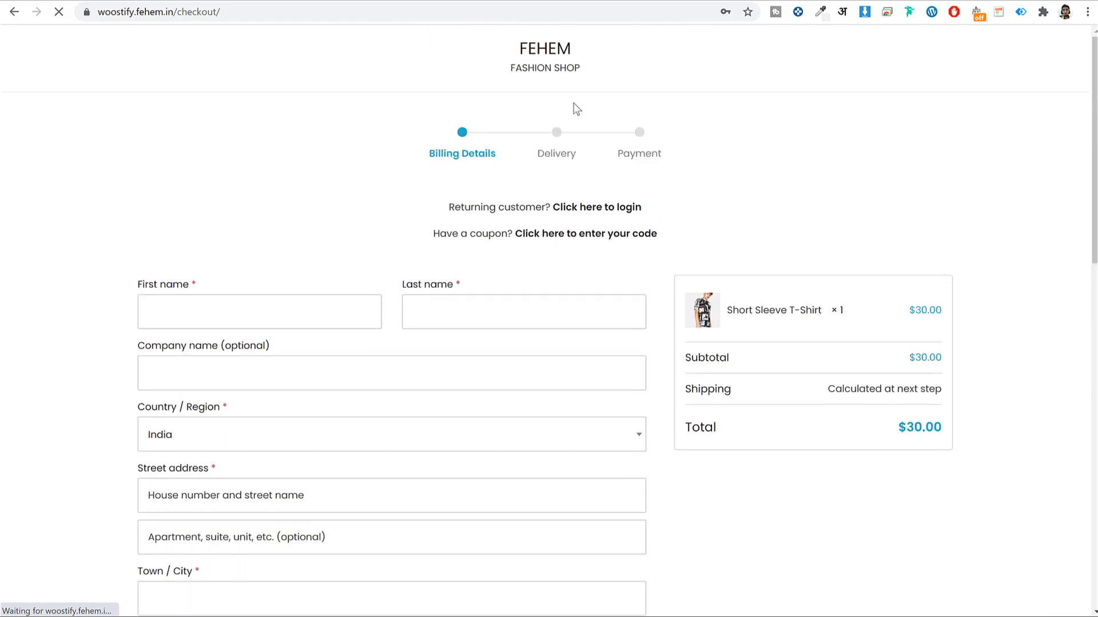
left_click(543, 47)
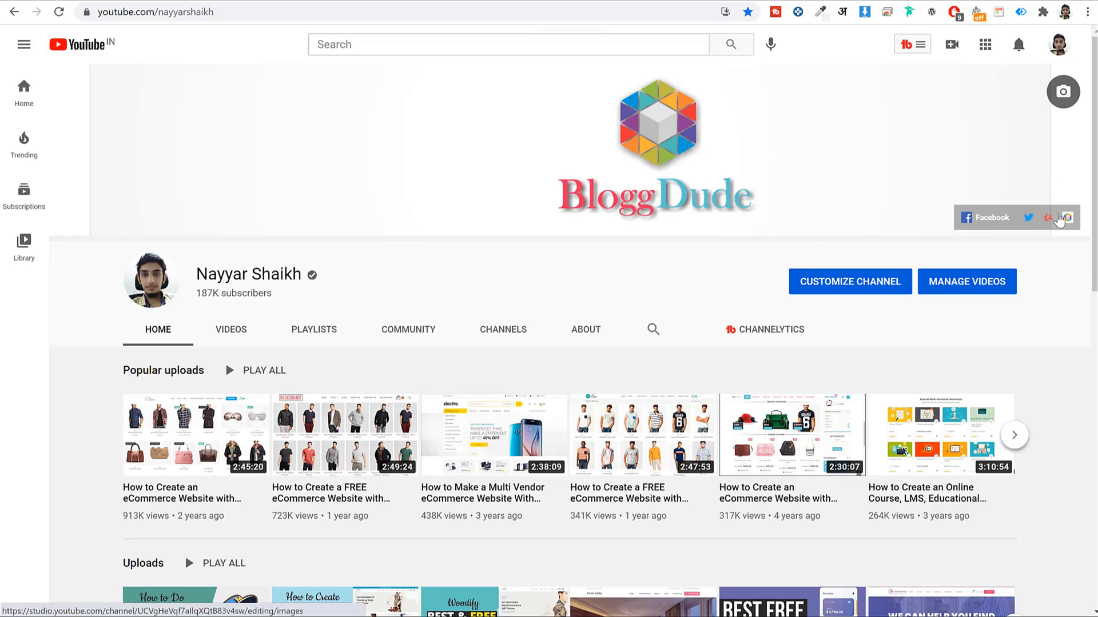
Search YouTube using the channel's ecommerce search suggestion
scroll(1064, 306, "down", 6)
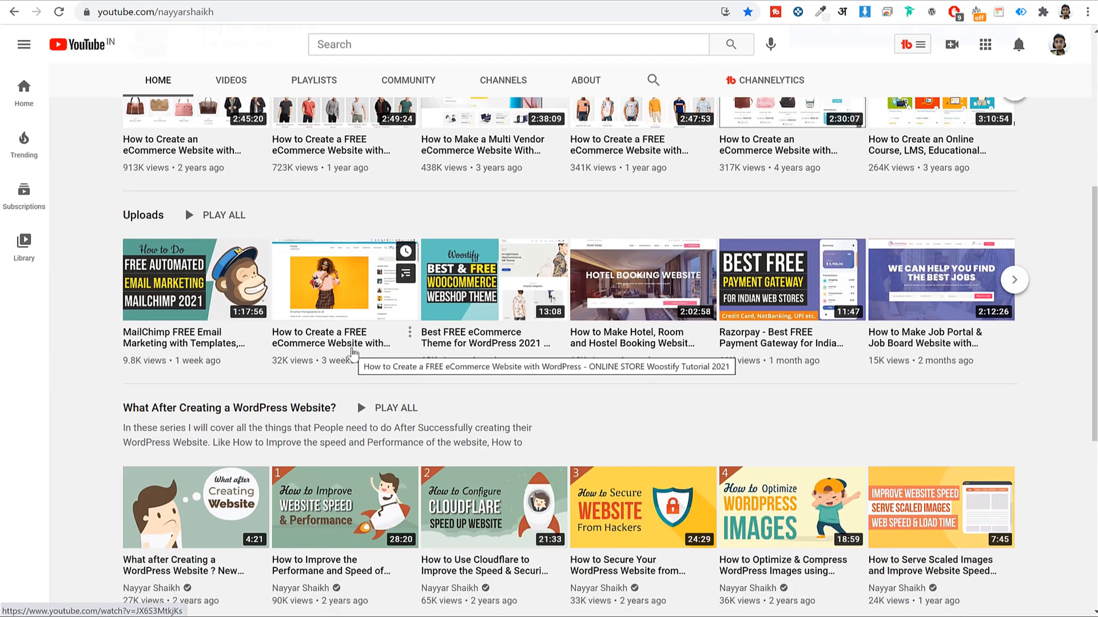
left_click(407, 43)
key("Down")
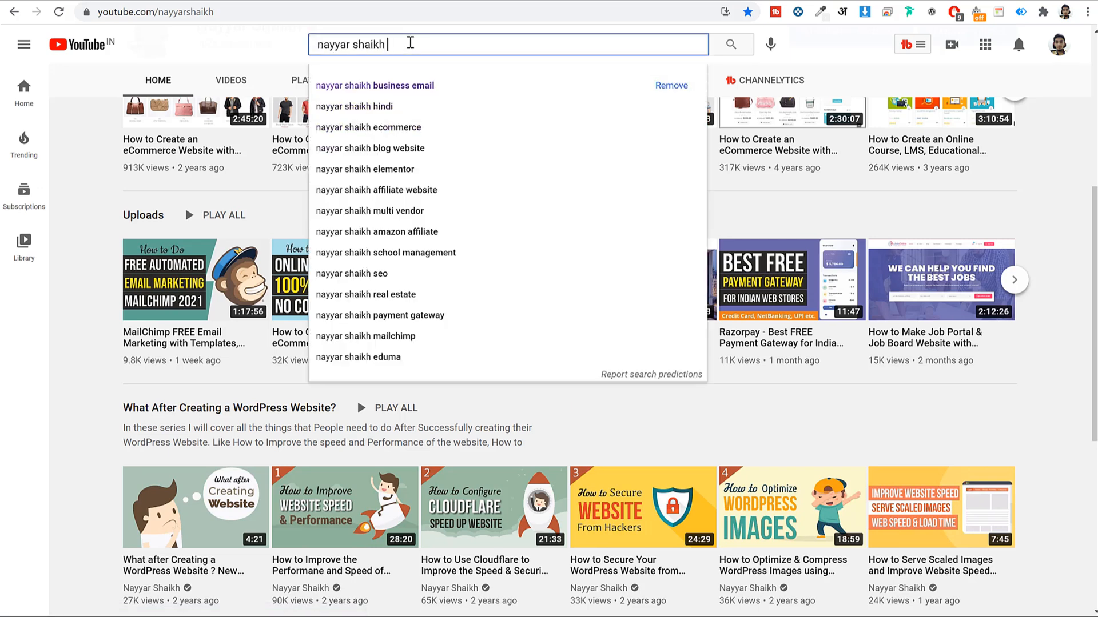
key("Down")
key("Down")
key("Return")
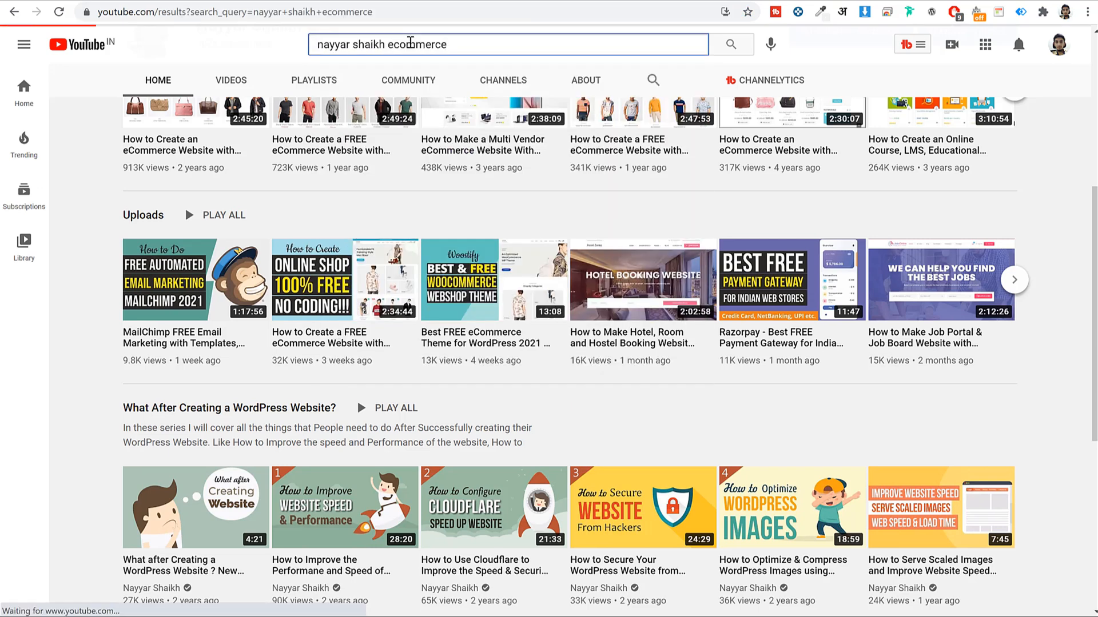
Add 'hindi' to the ecommerce query and run the search again
scroll(568, 302, "down", 1)
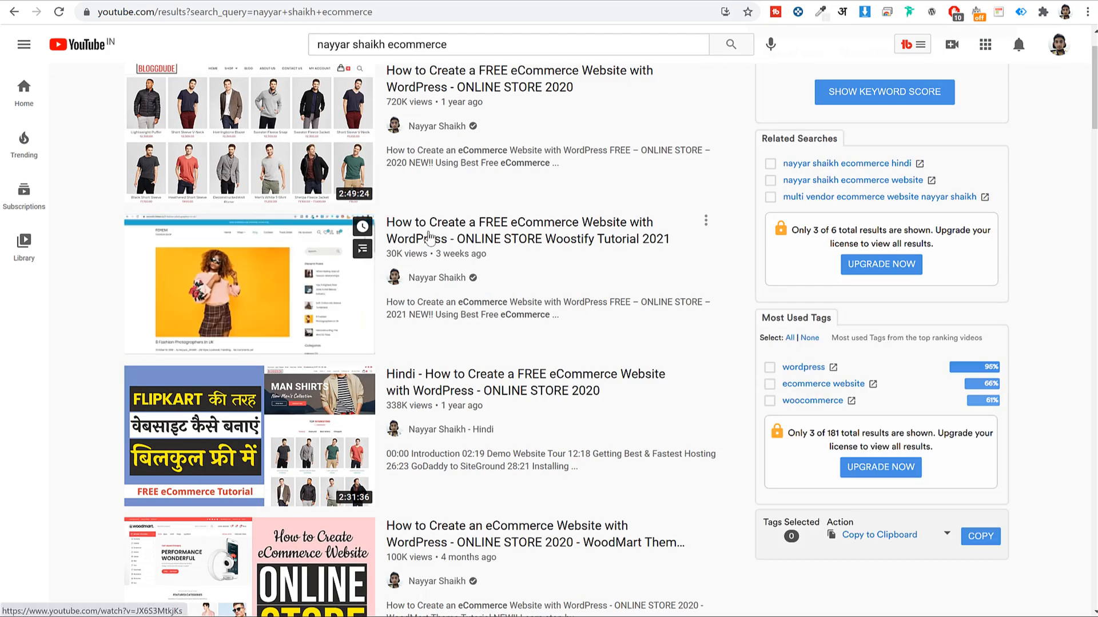
scroll(709, 228, "up", 1)
left_click(471, 50)
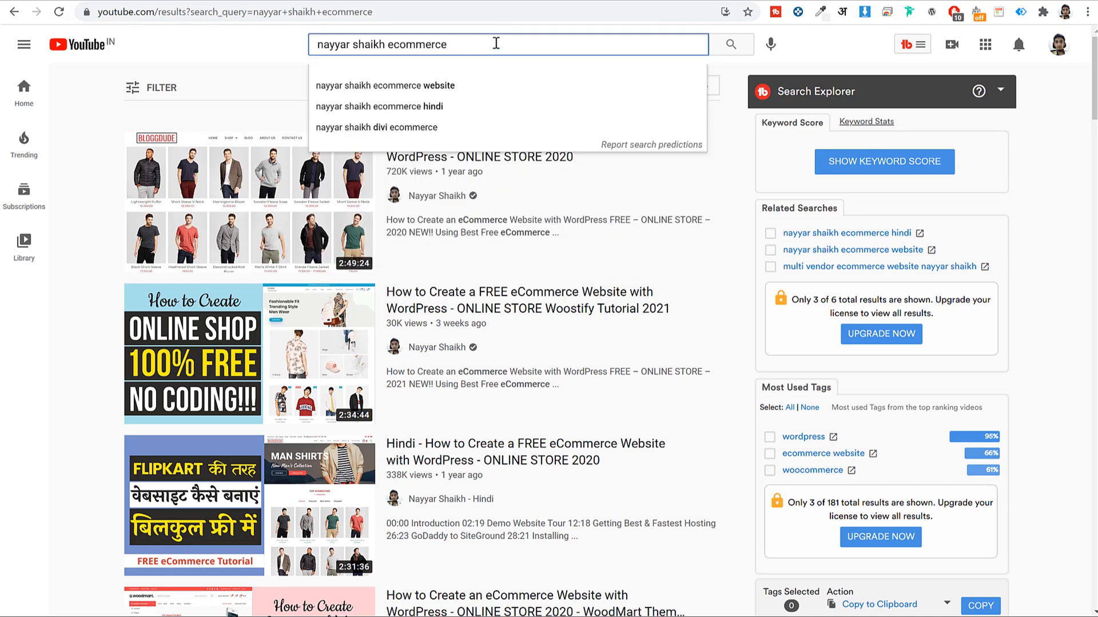
type("hindi")
key("Return")
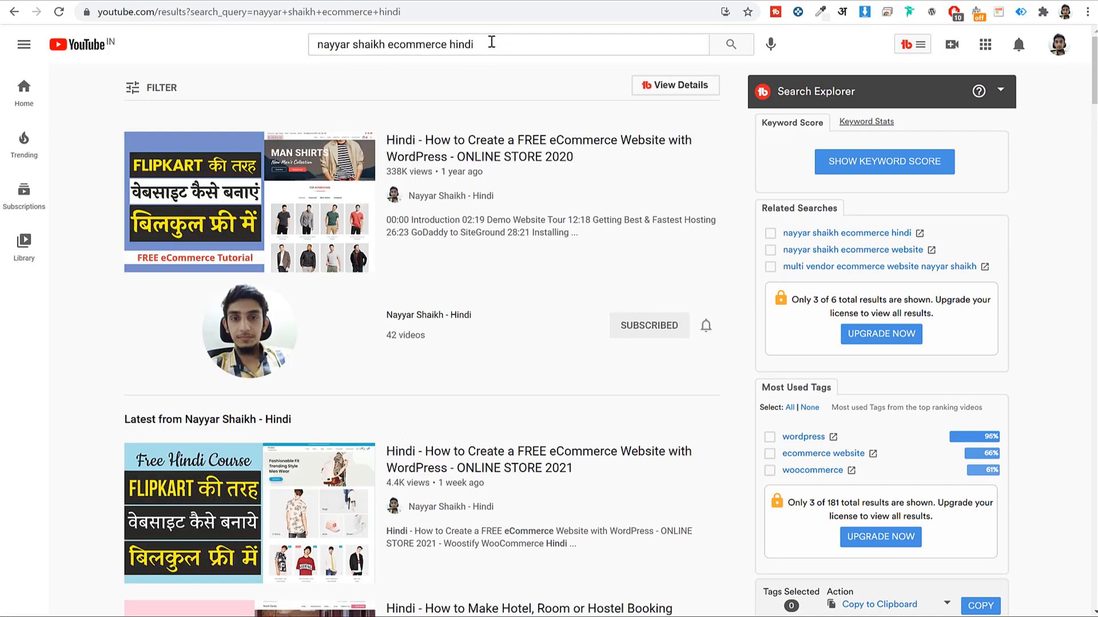
scroll(392, 282, "down", 5)
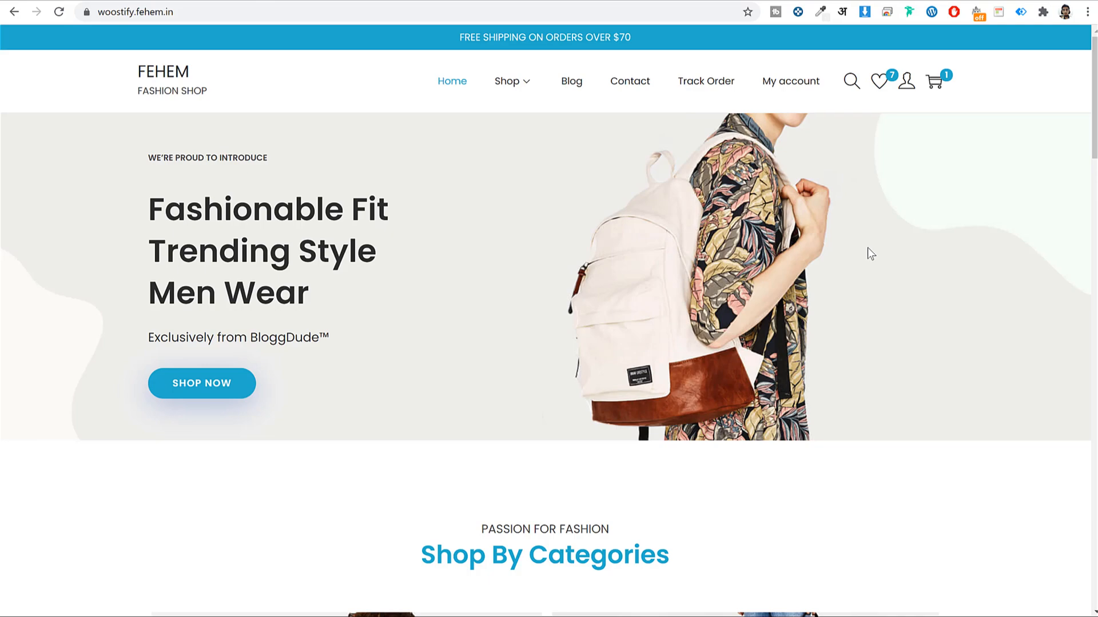
Close the Get Weekly SEO Tips popup and load the woostify1.fehem.in site
scroll(857, 246, "down", 10)
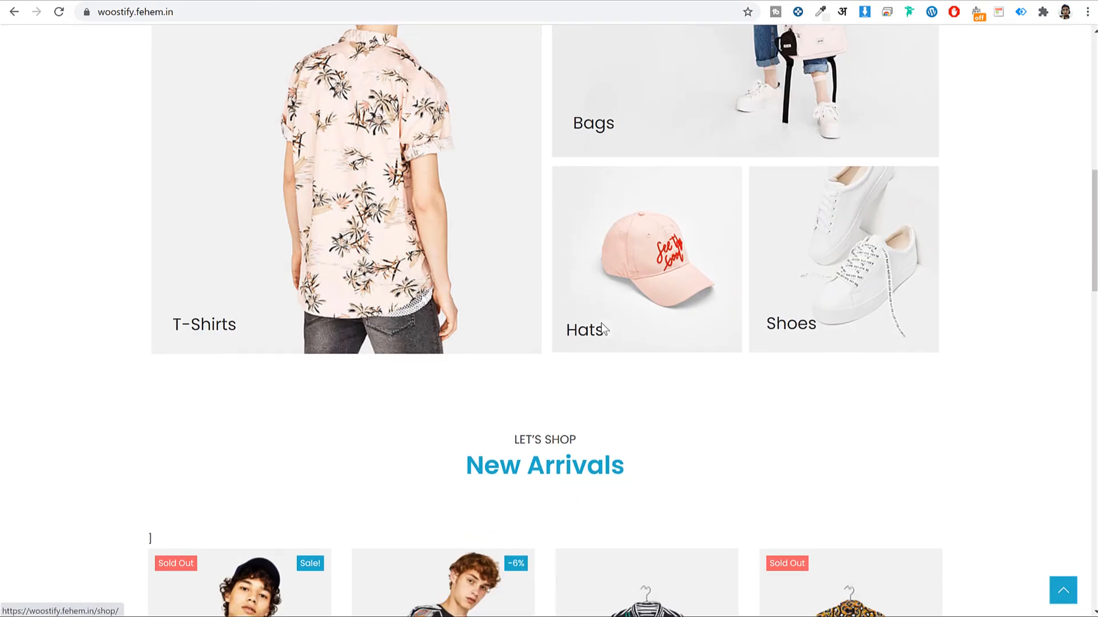
scroll(601, 323, "down", 10)
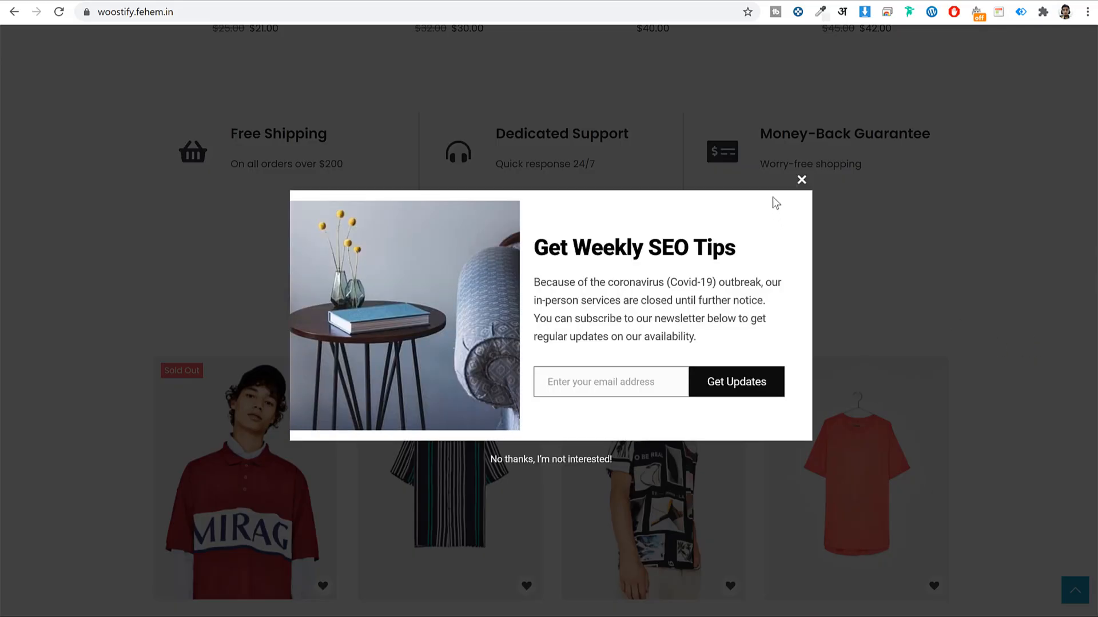
left_click(801, 179)
scroll(1043, 465, "down", 10)
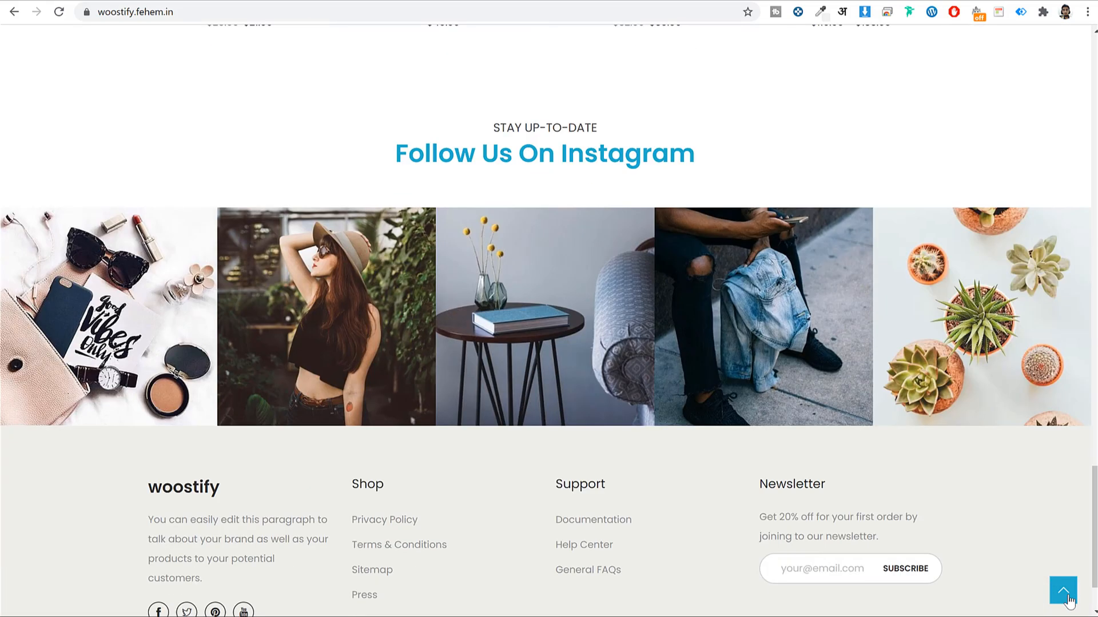
left_click(1067, 597)
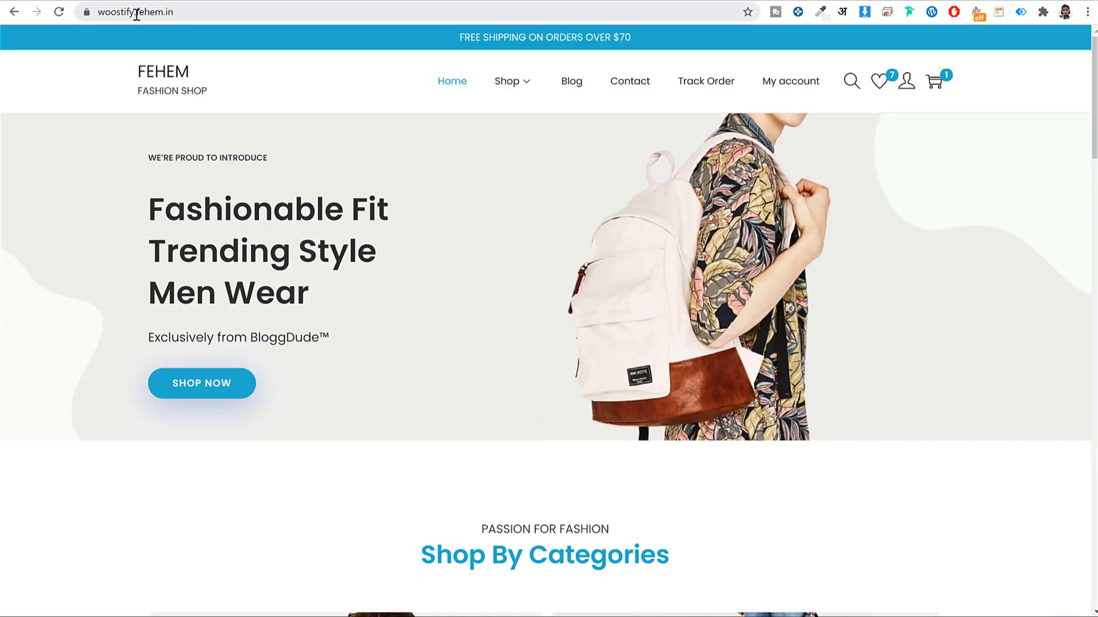
left_click(137, 14)
key("Left")
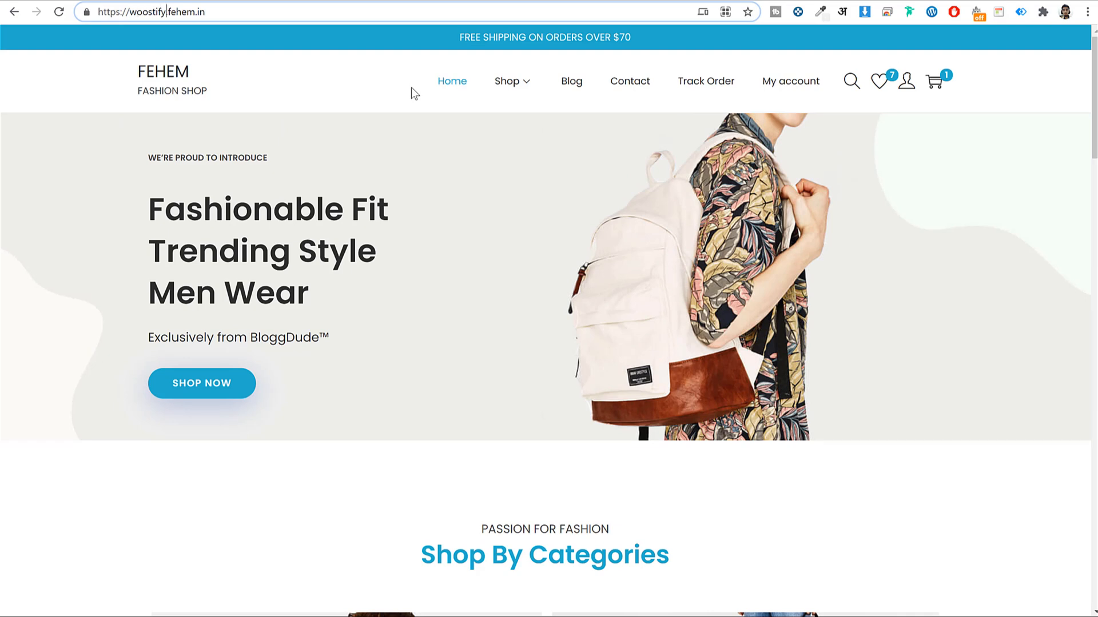
type("1")
key("Return")
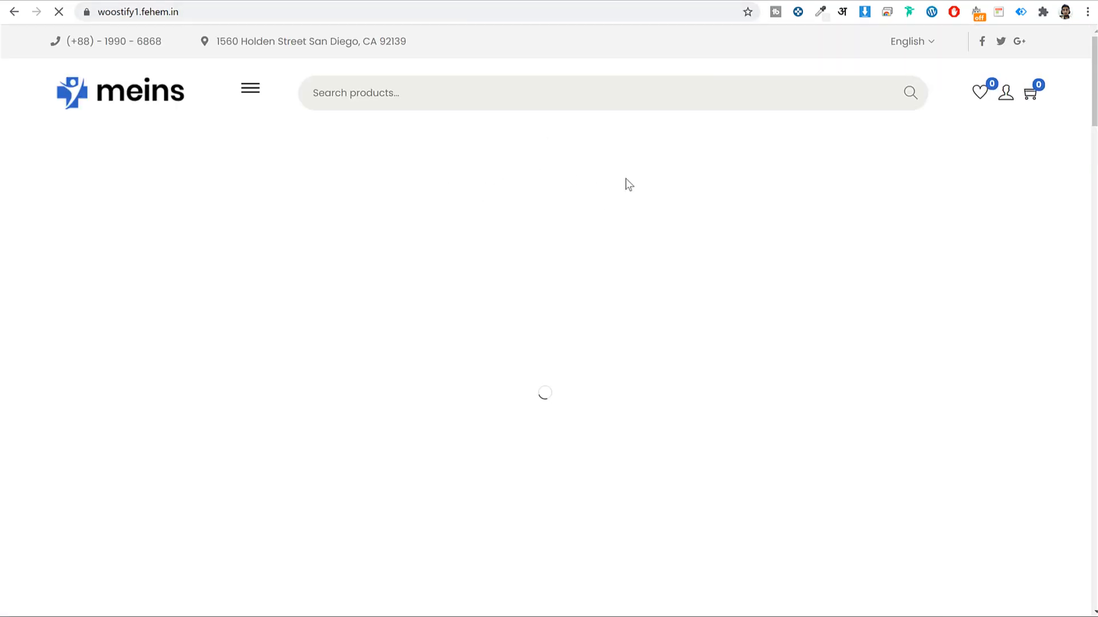
Open the site's admin area at woostify1.fehem.in/wp-admin
scroll(731, 295, "down", 15)
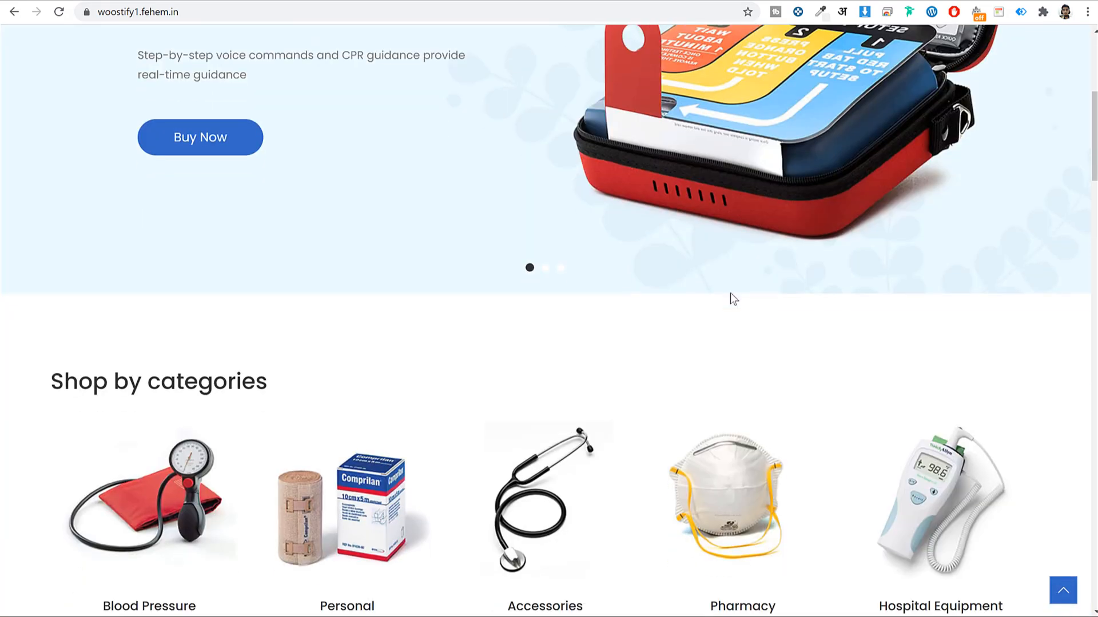
scroll(730, 293, "down", 5)
scroll(728, 298, "up", 20)
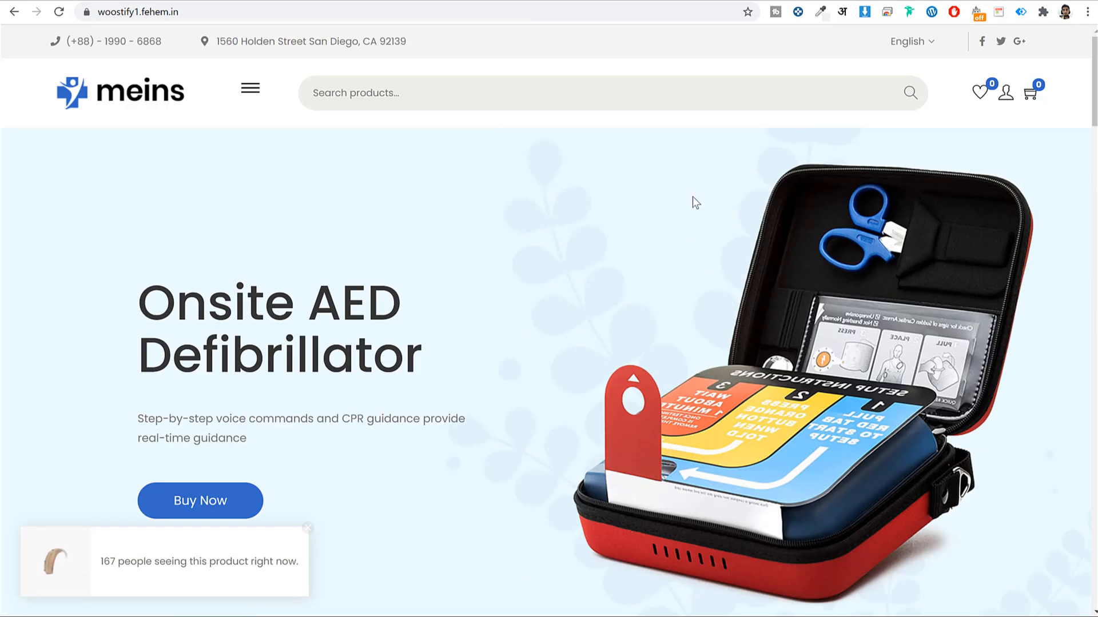
left_click(568, 9)
left_click(568, 9)
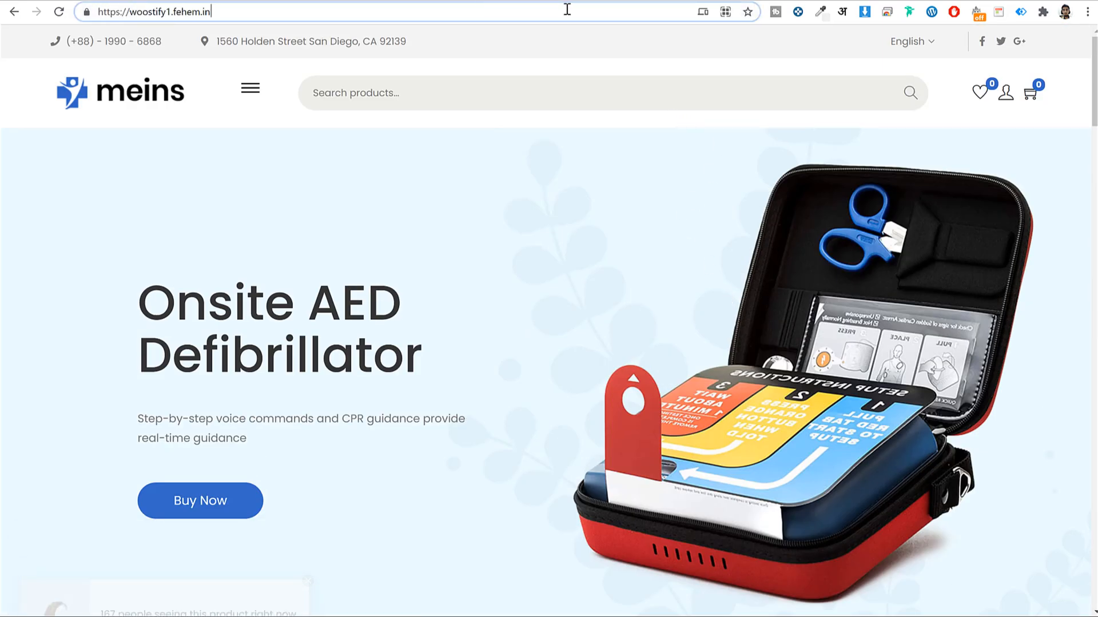
type("/wp-")
key("Return")
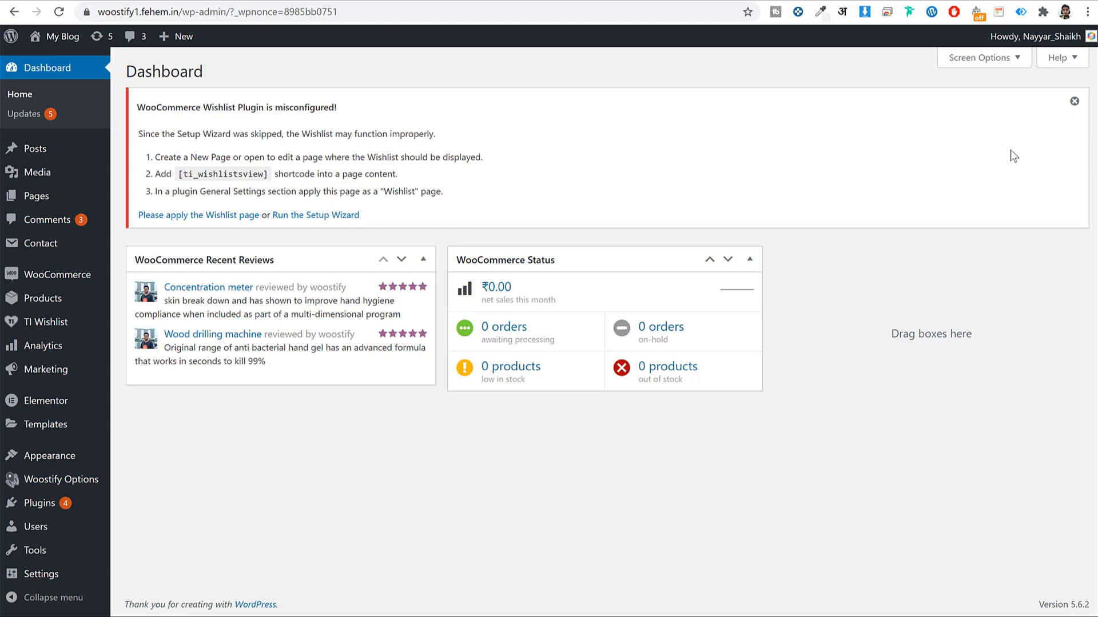
Search new plugins for 'mailchimp' and install MC4WP: Mailchimp for WordPress
left_click(50, 506)
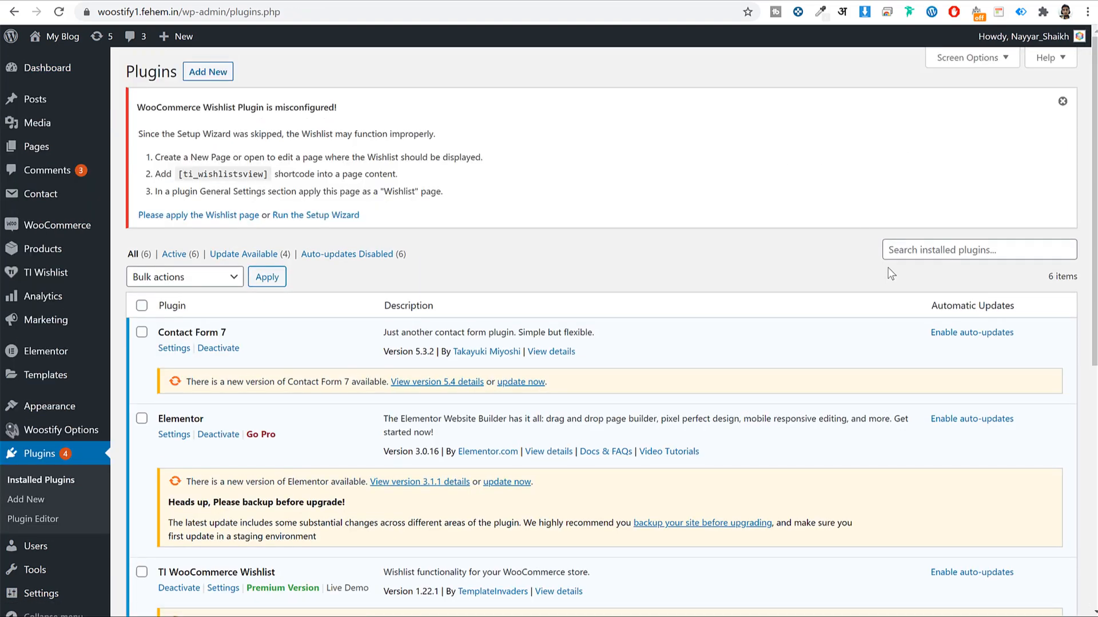
left_click(223, 79)
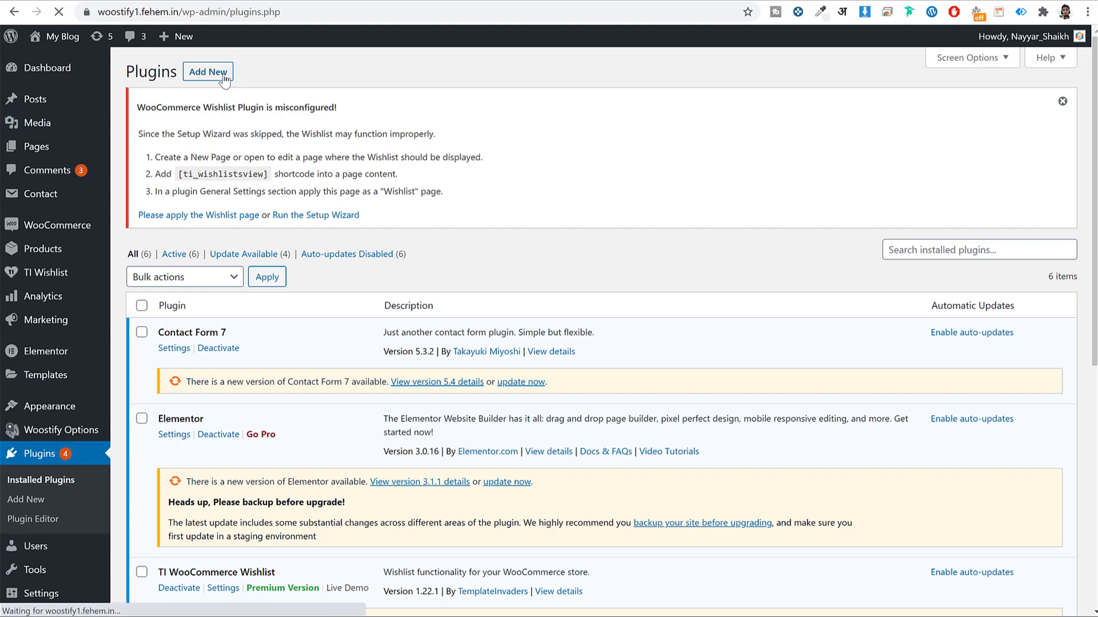
type("mailc")
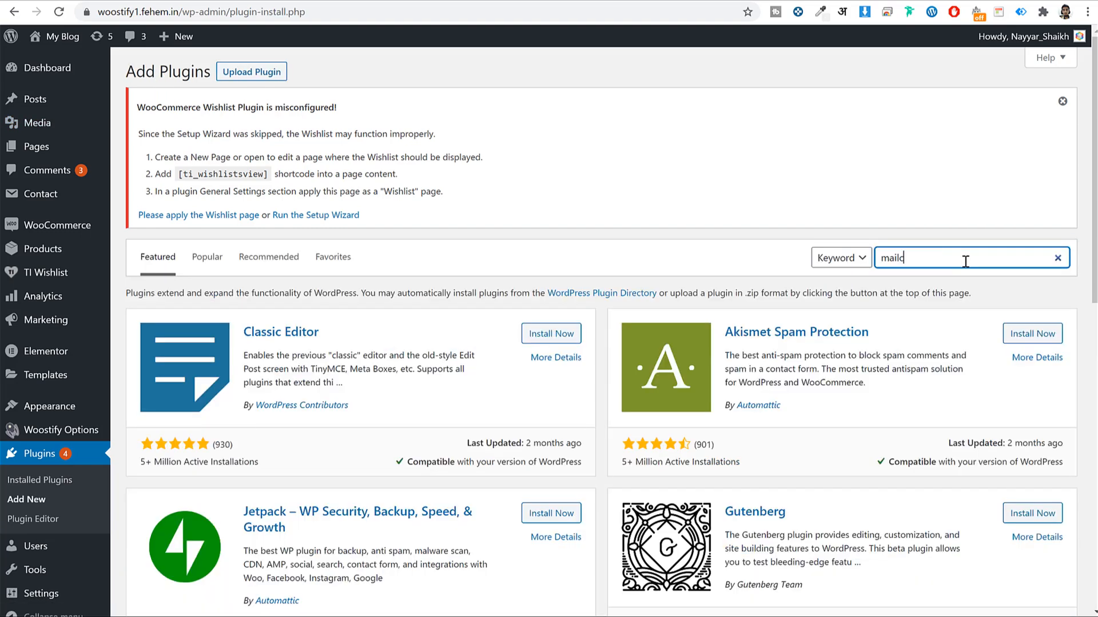
type("himp")
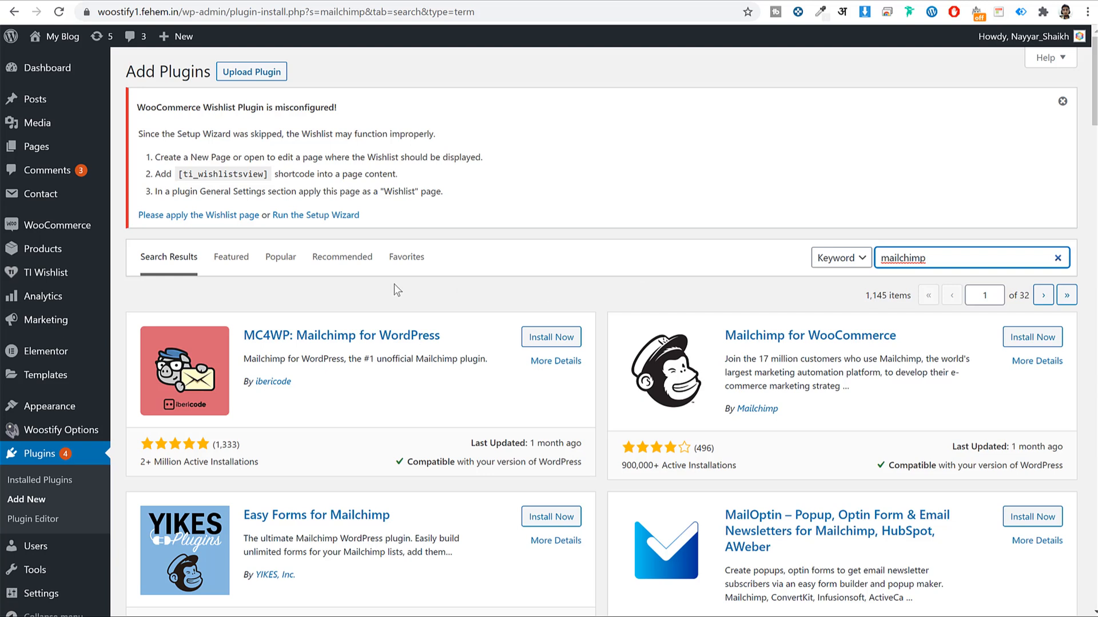
left_click_drag(248, 328, 451, 330)
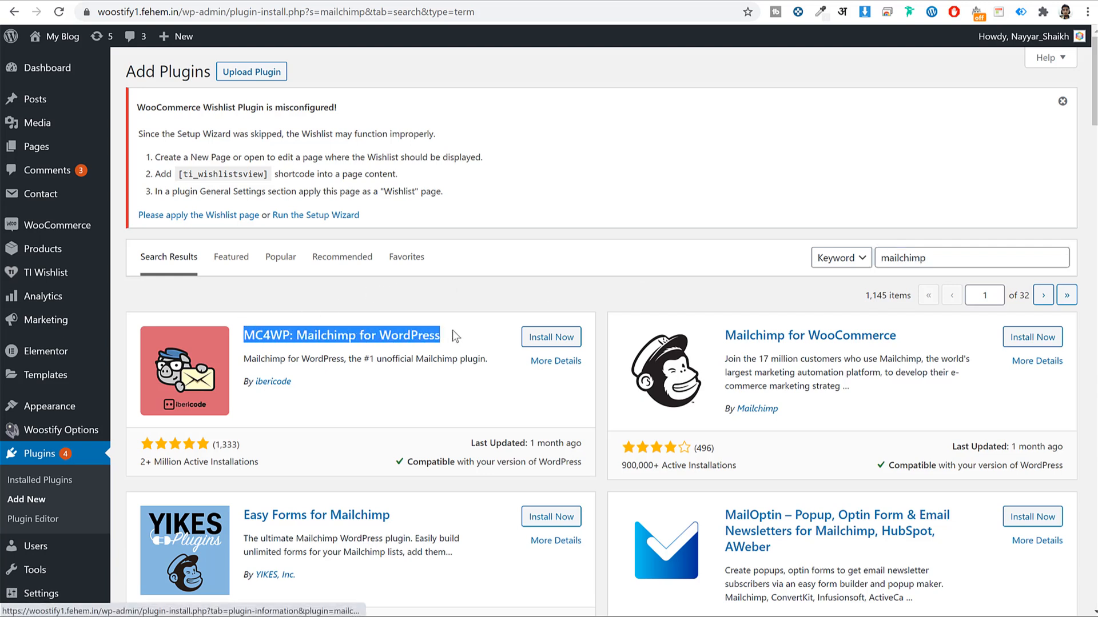
left_click(245, 345)
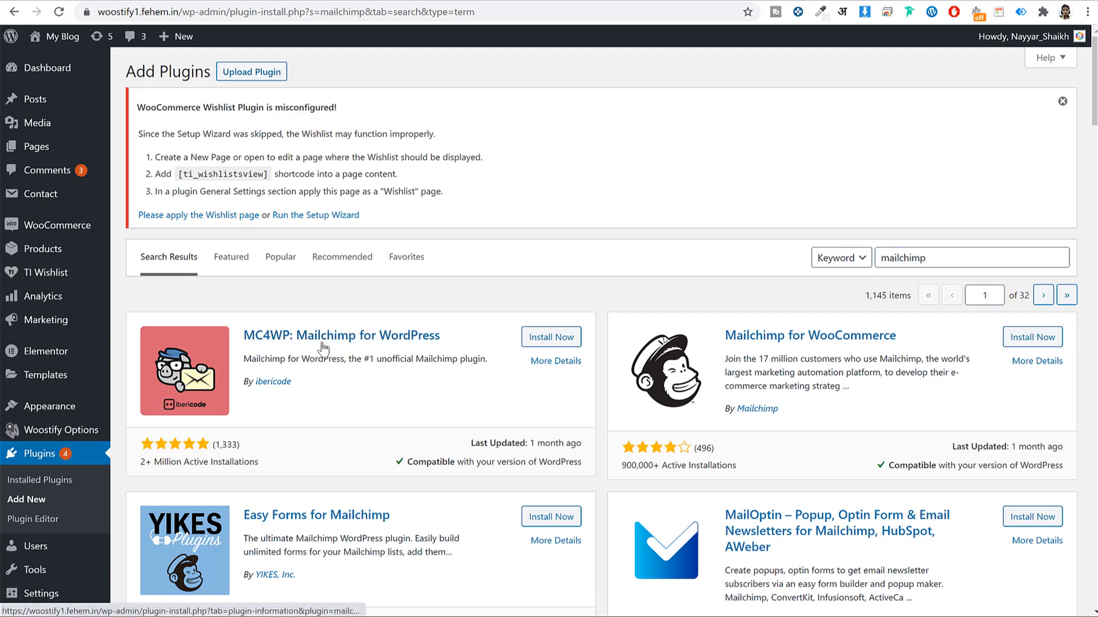
left_click(549, 338)
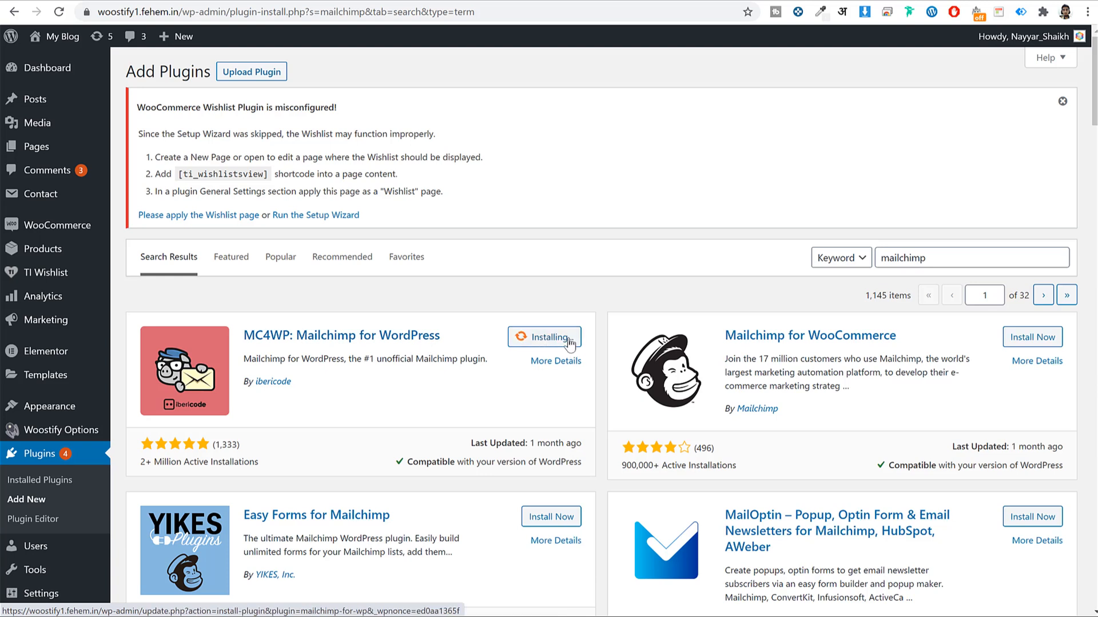
Install the Mailchimp for WooCommerce plugin
left_click(1038, 340)
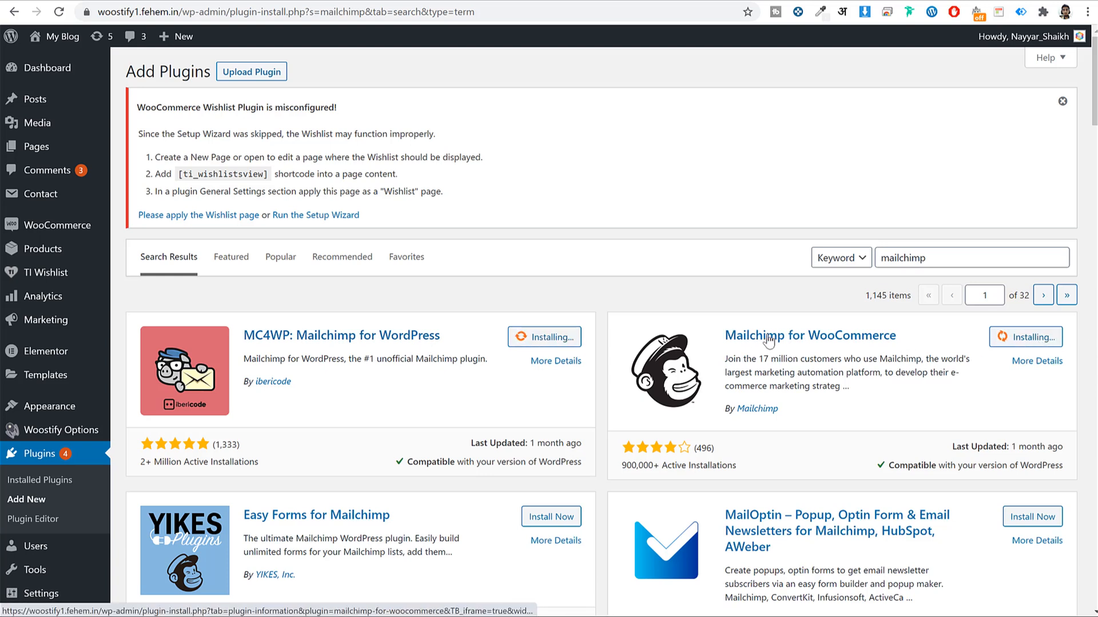
left_click_drag(724, 335, 904, 342)
left_click(918, 343)
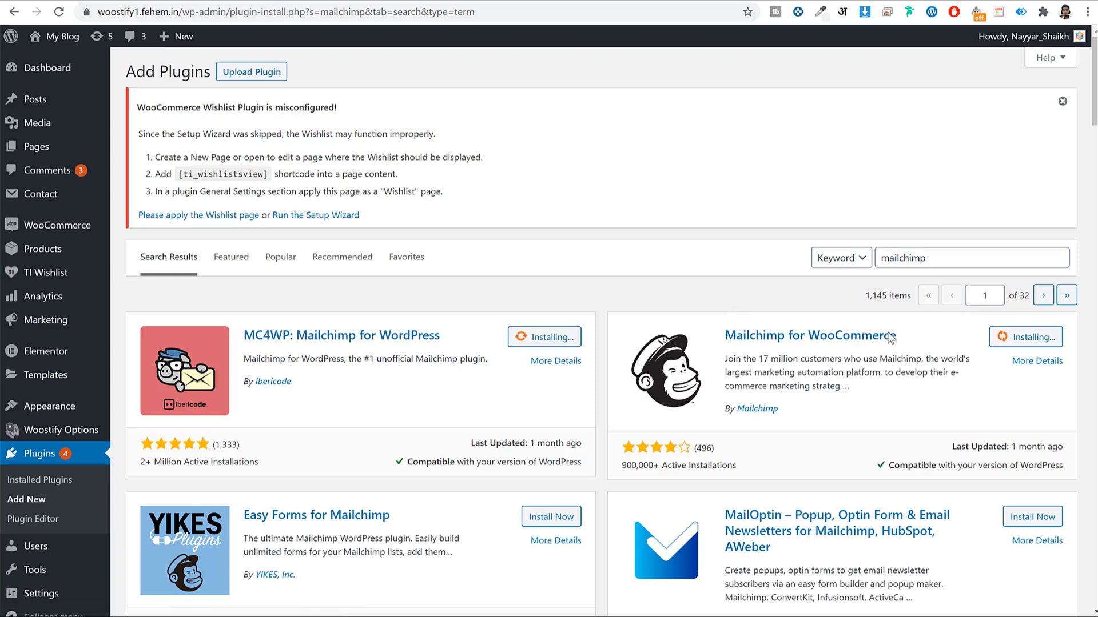
triple_click(764, 335)
left_click_drag(440, 336, 243, 331)
left_click(300, 302)
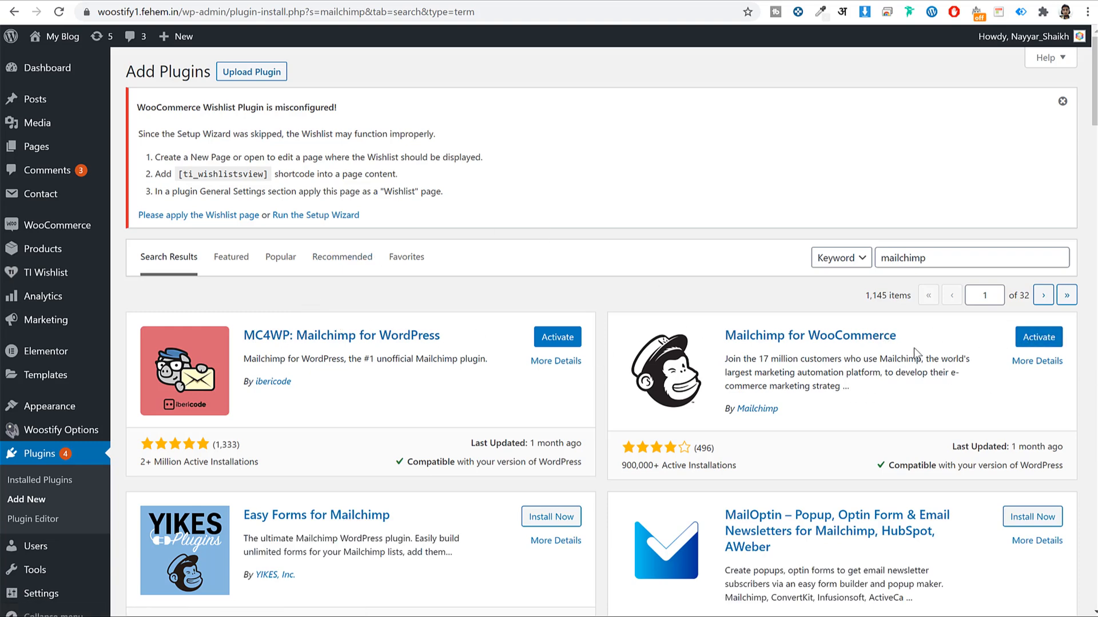
scroll(873, 366, "down", 2)
Bulk-activate both Mailchimp plugins from the Installed Plugins list
left_click(62, 445)
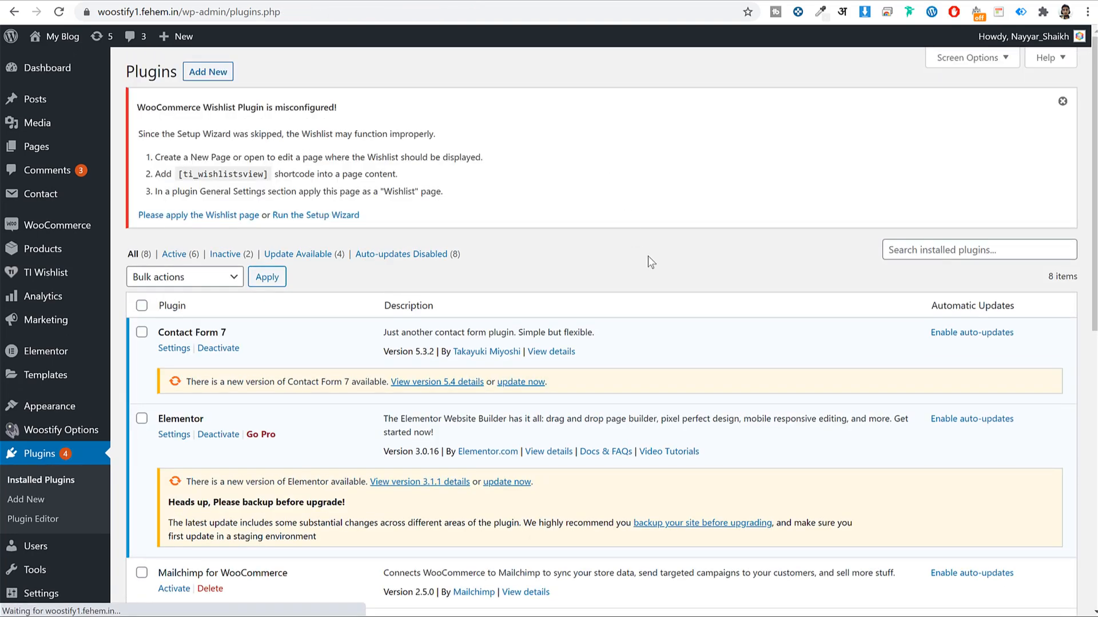
scroll(647, 256, "down", 5)
scroll(659, 273, "down", 2)
left_click(141, 156)
left_click(141, 205)
scroll(269, 527, "down", 2)
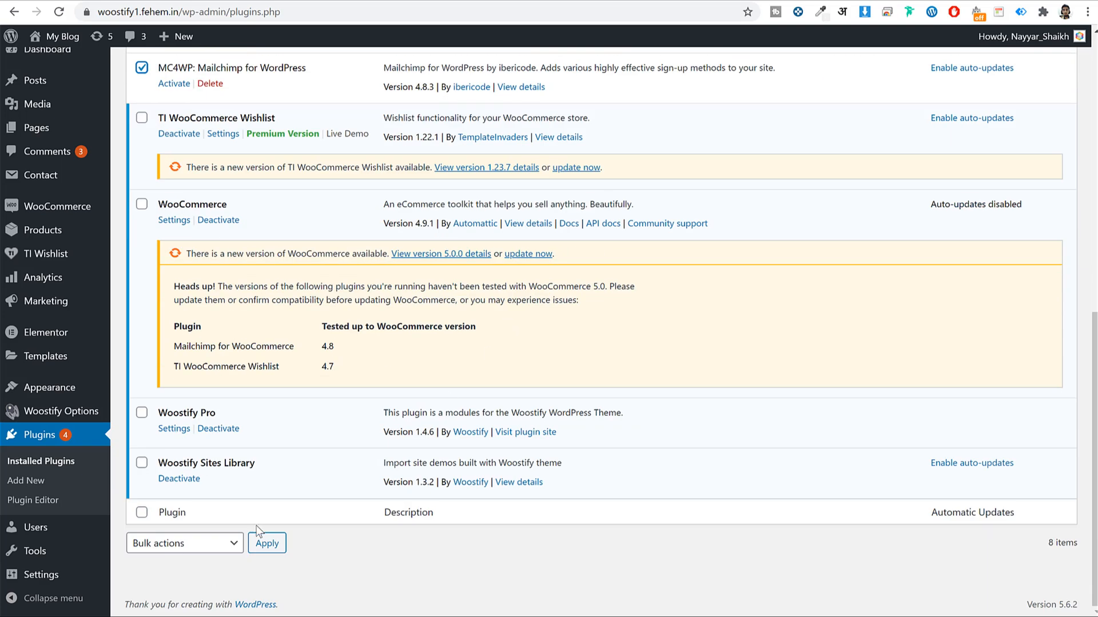
left_click(172, 544)
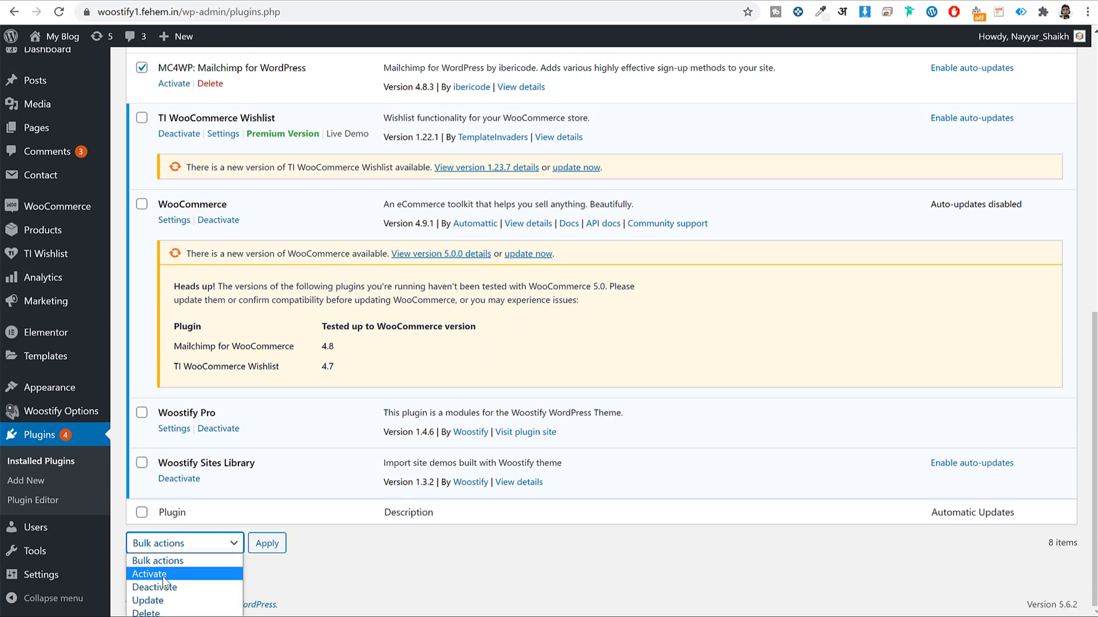
left_click(162, 574)
left_click(267, 543)
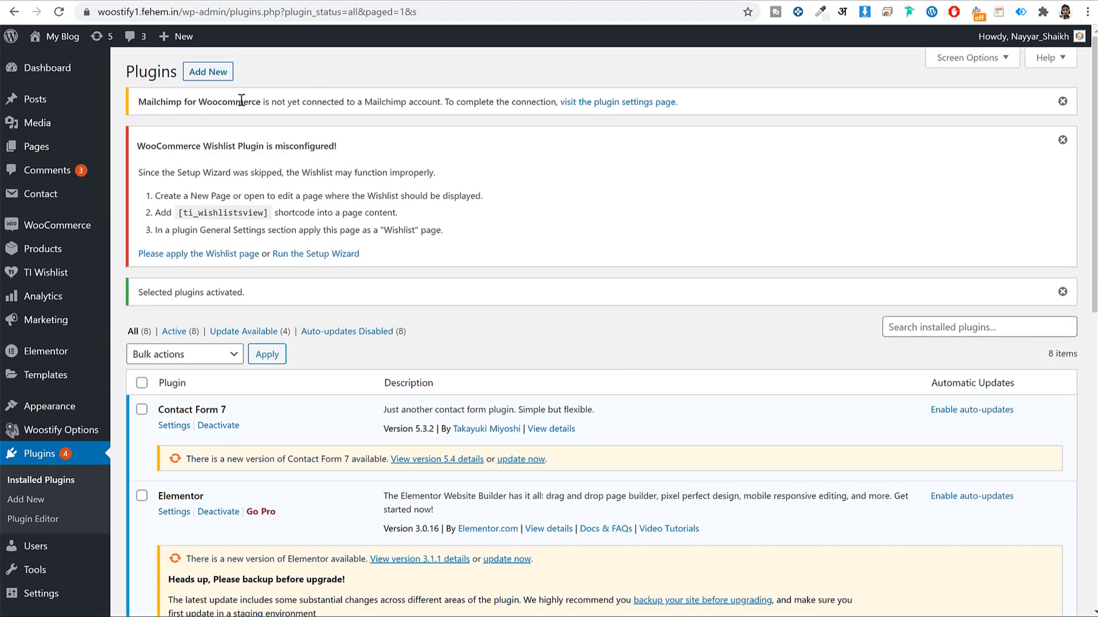
Open MC4WP's API Settings, focus the empty API Key field, then switch to Mailchimp Templates
left_click_drag(267, 102, 427, 103)
left_click(760, 132)
scroll(812, 205, "down", 3)
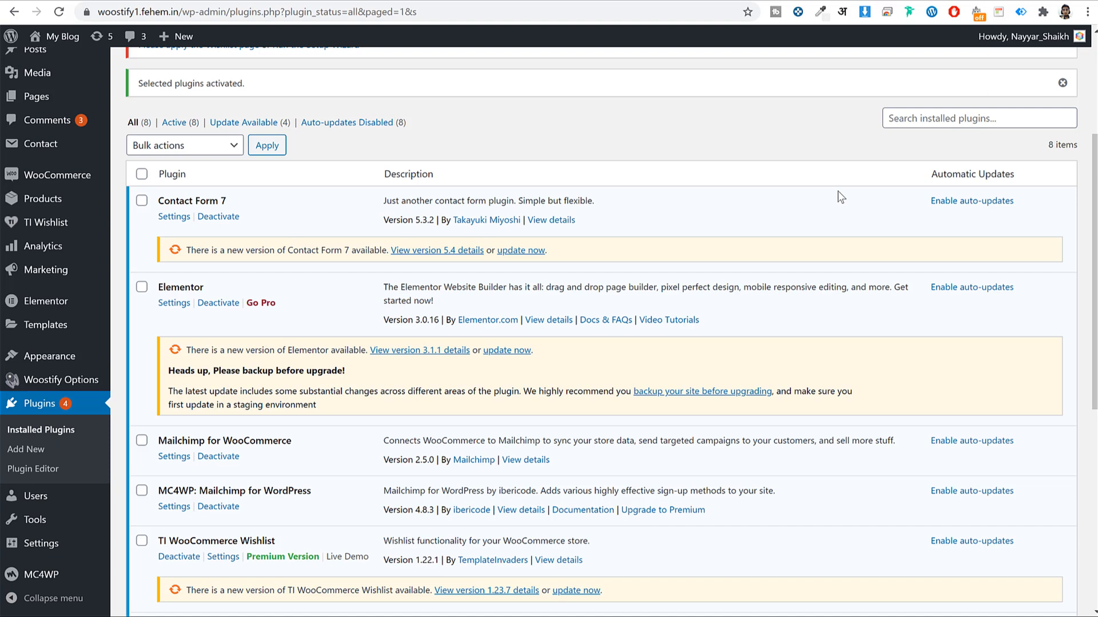
mouse_move(65, 580)
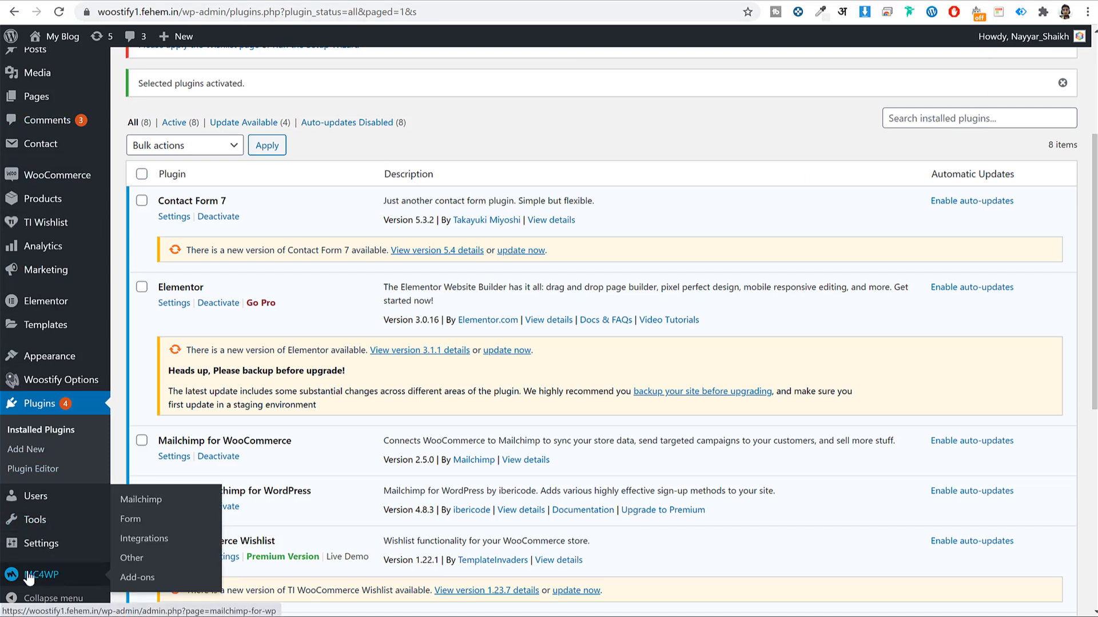
left_click(41, 576)
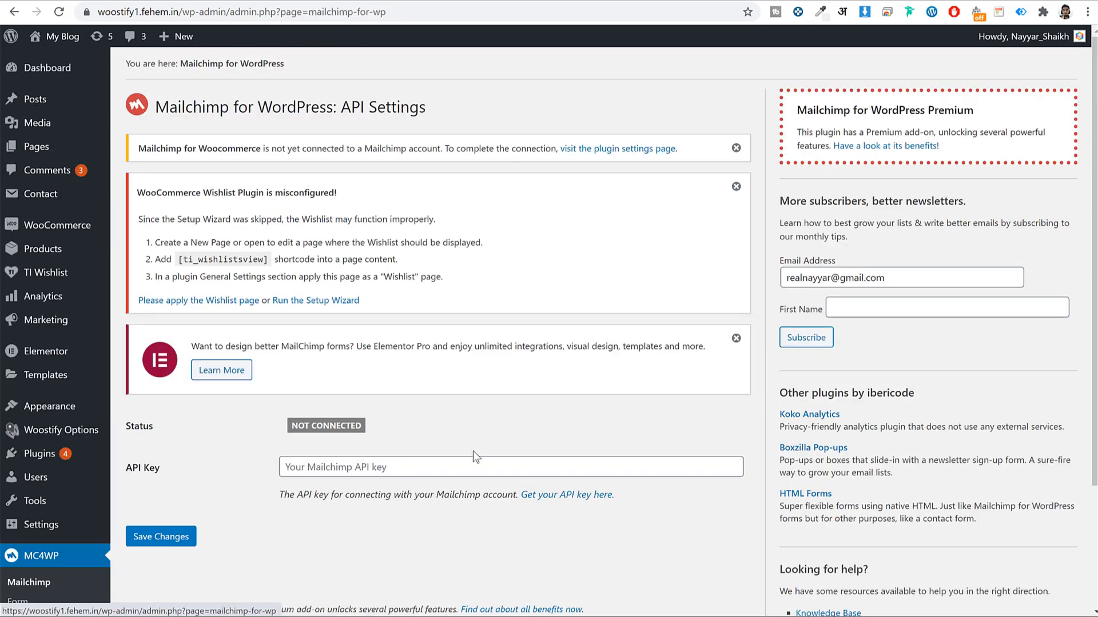
scroll(463, 457, "down", 3)
left_click(462, 306)
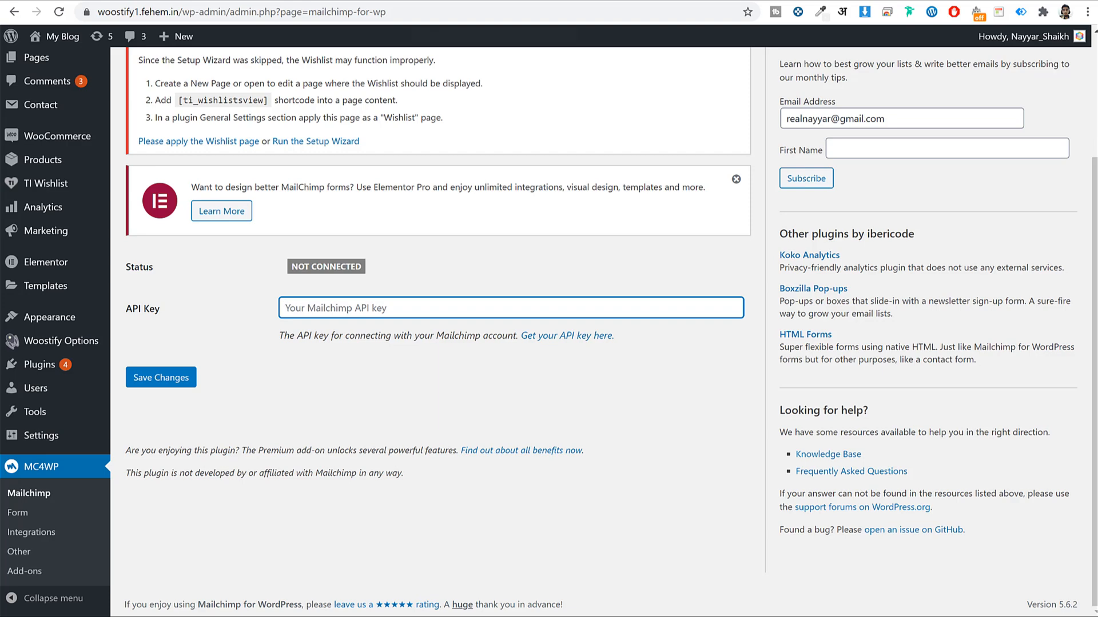
left_click(503, 8)
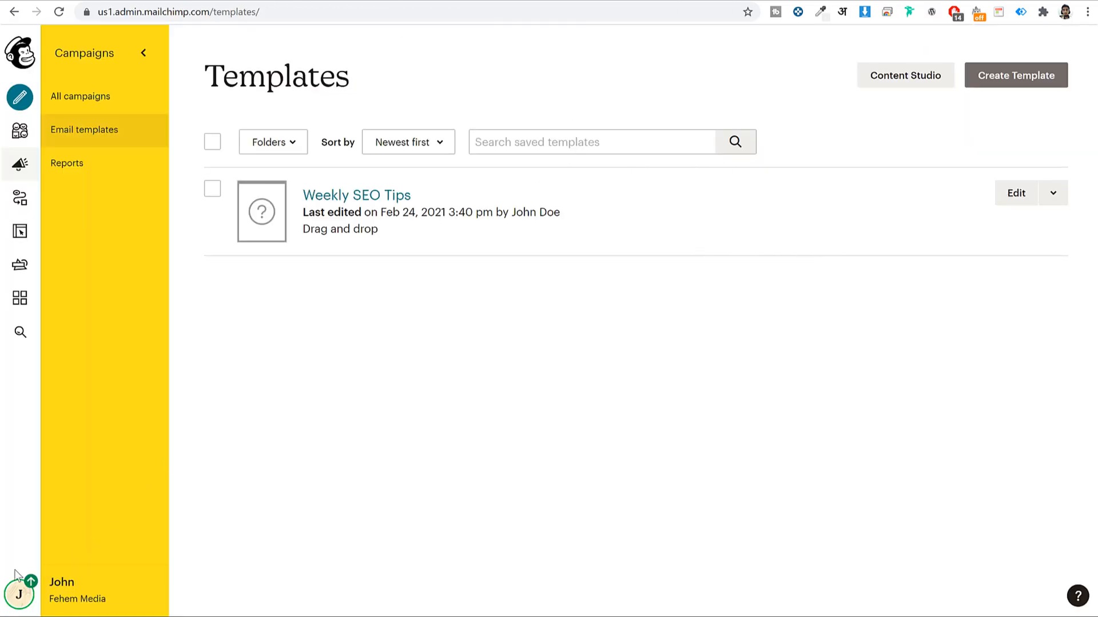
Create a new Mailchimp API key under Account > Extras > API keys
left_click(31, 595)
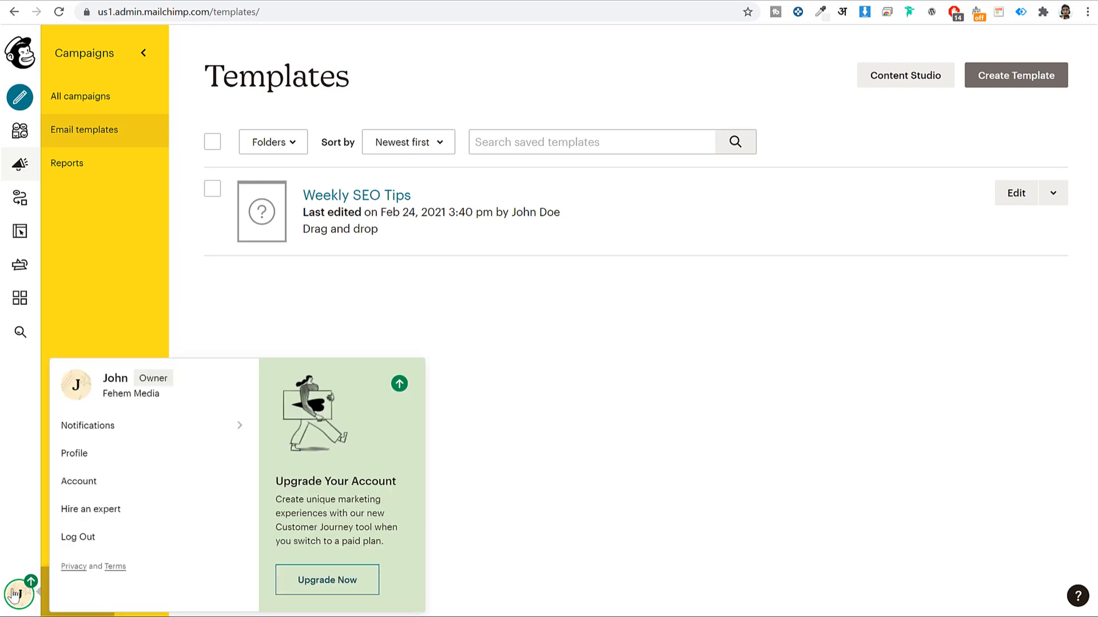
left_click(91, 491)
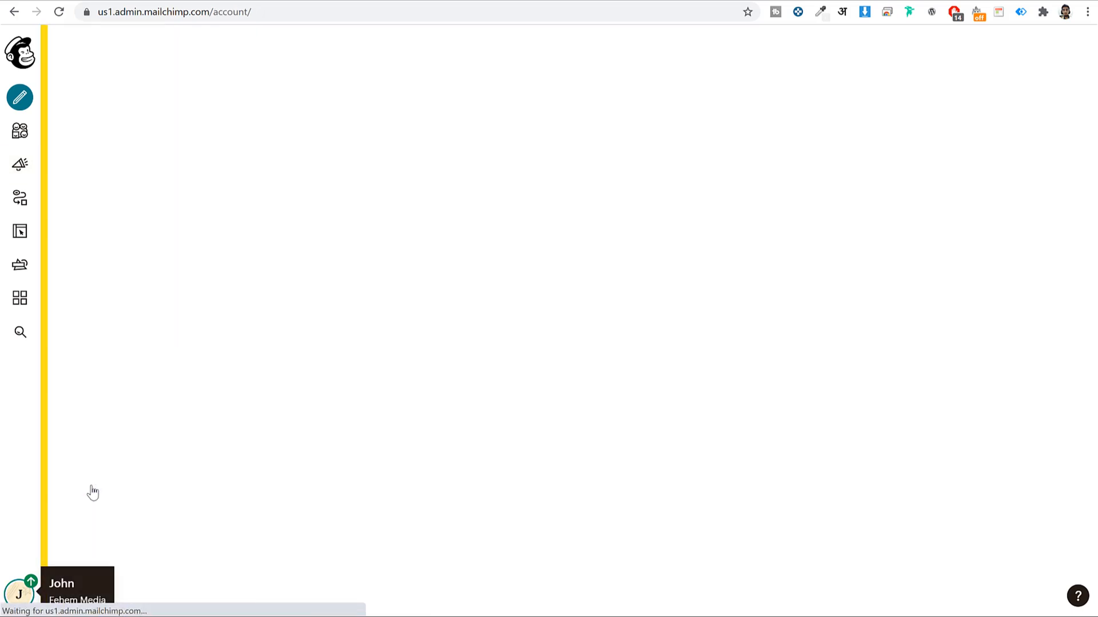
left_click(380, 148)
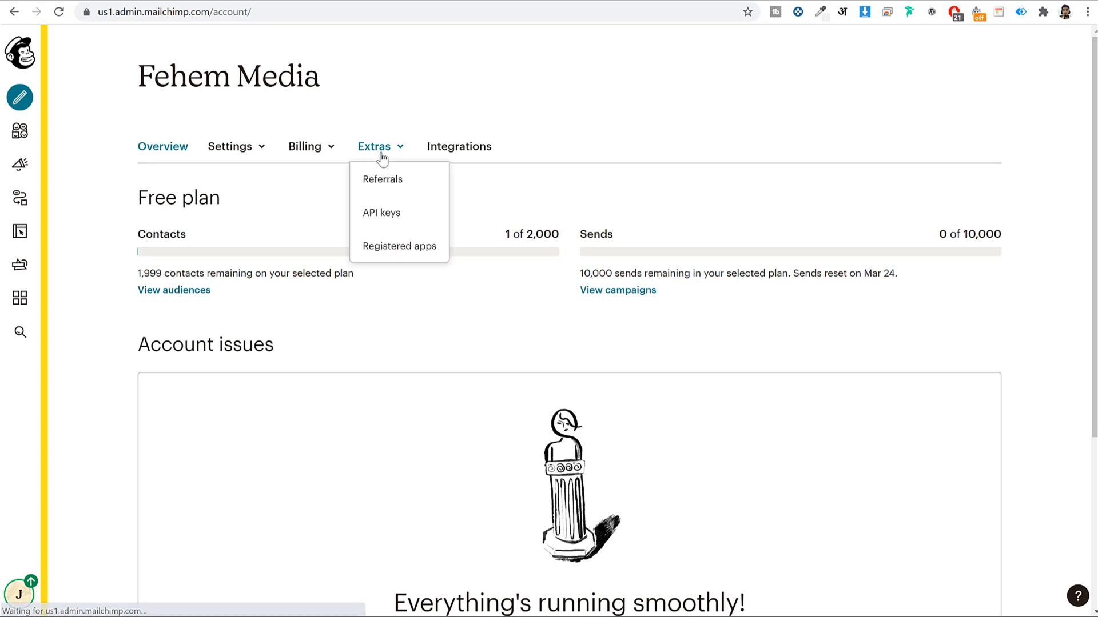
left_click(384, 213)
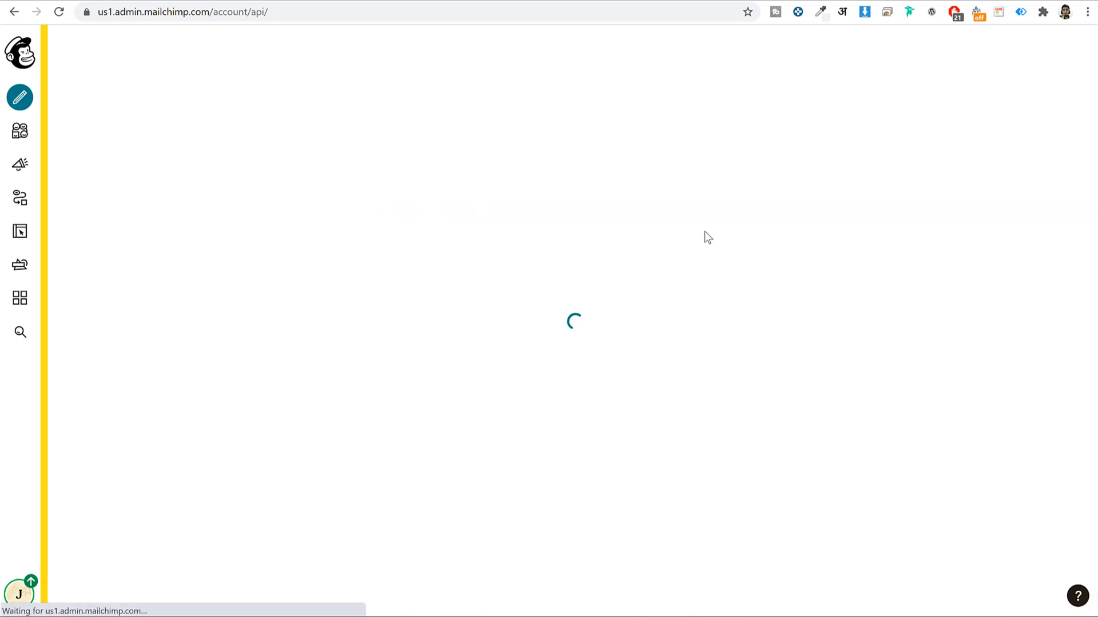
scroll(752, 302, "down", 8)
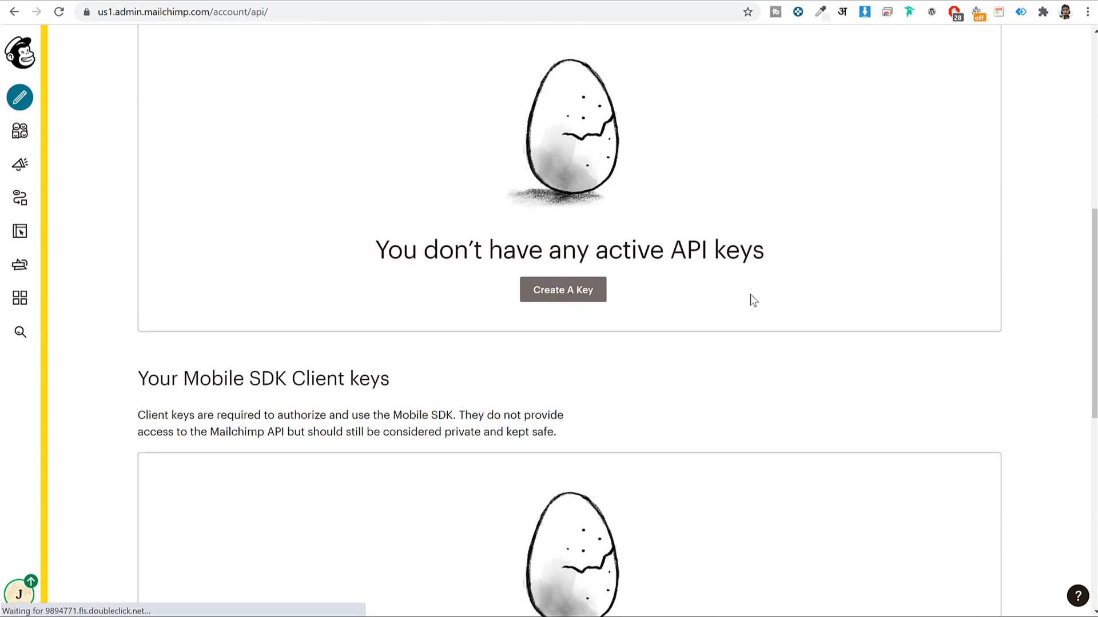
left_click_drag(383, 257, 840, 277)
left_click(843, 280)
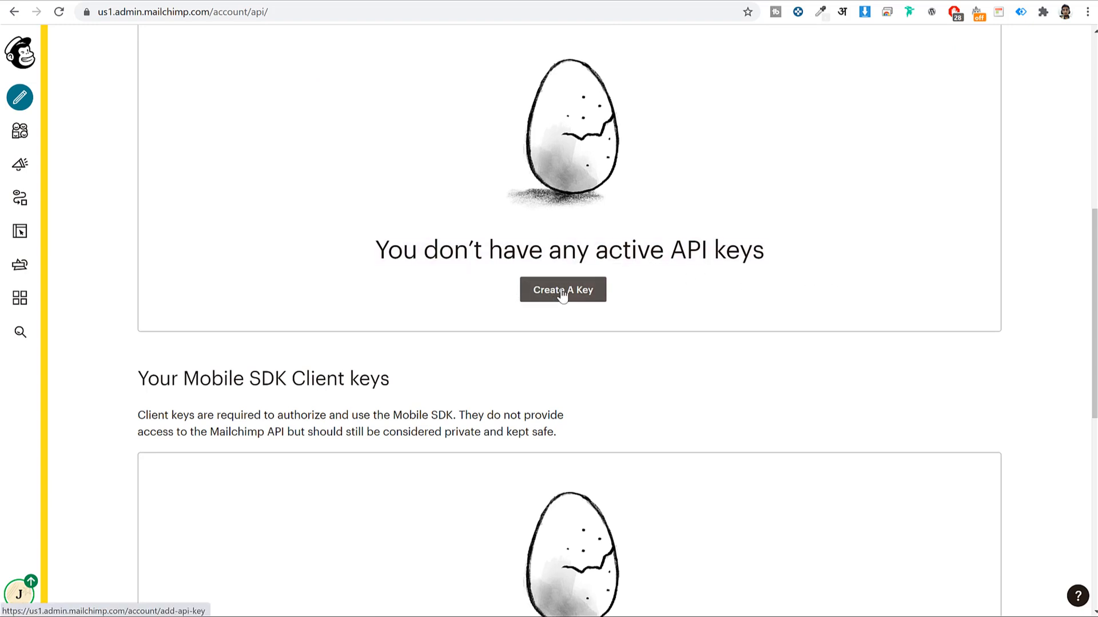
left_click(580, 298)
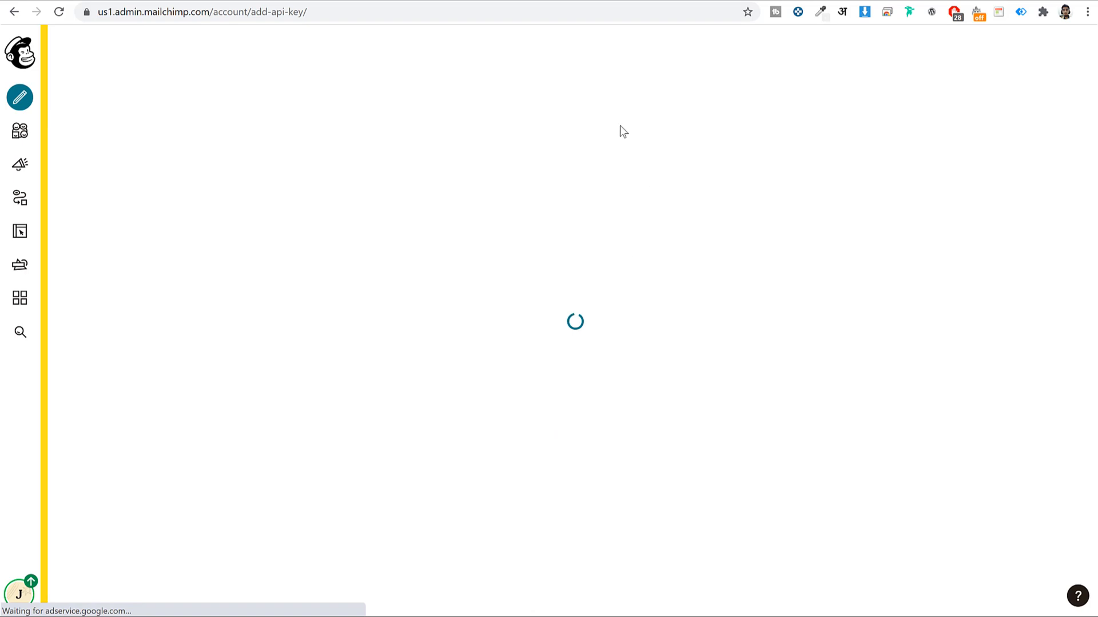
Copy the new API key and paste it into MC4WP's API Key field
scroll(796, 195, "down", 3)
scroll(798, 195, "down", 3)
left_click(701, 207)
right_click(701, 204)
left_click(743, 254)
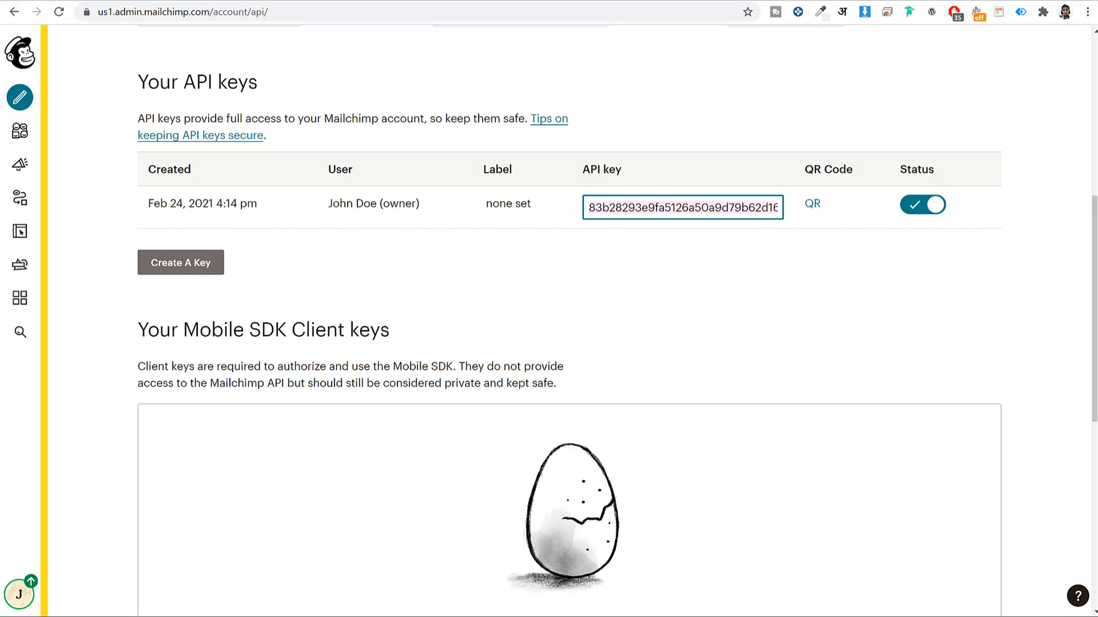
key("ctrl+shift+Tab")
key("ctrl+v")
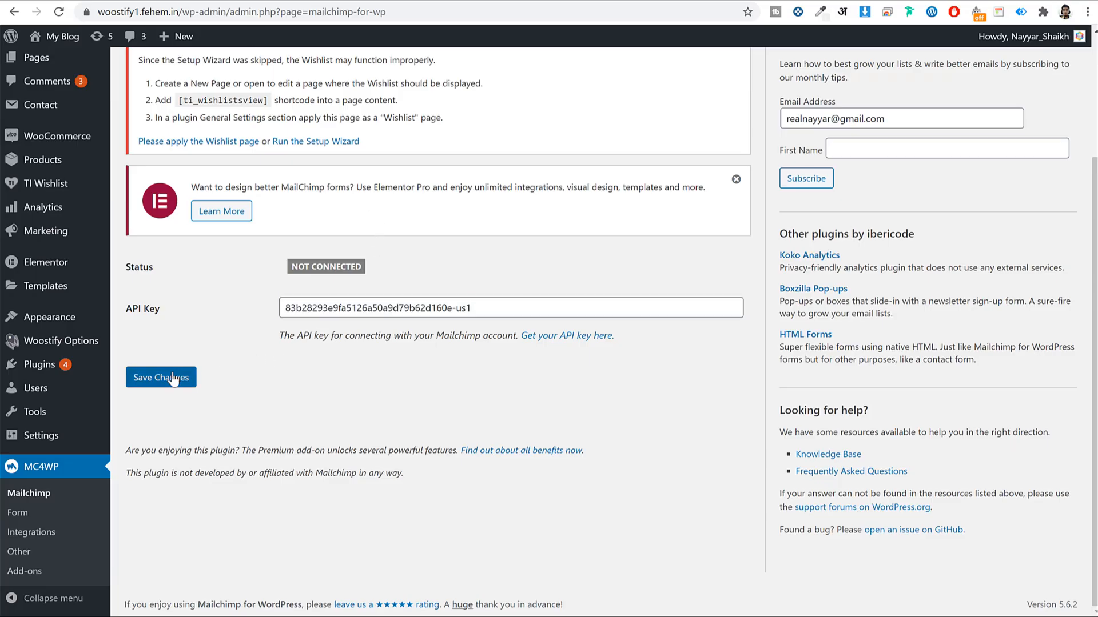
Save the MC4WP settings so it shows Connected with the Fehem Media audience
left_click(170, 377)
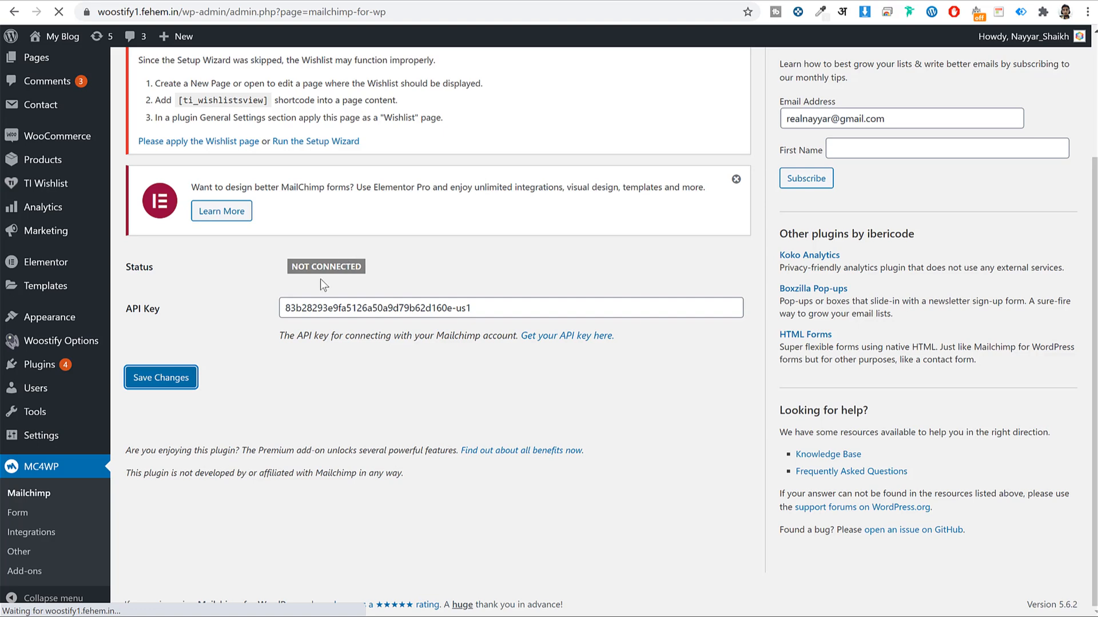
scroll(483, 372, "down", 5)
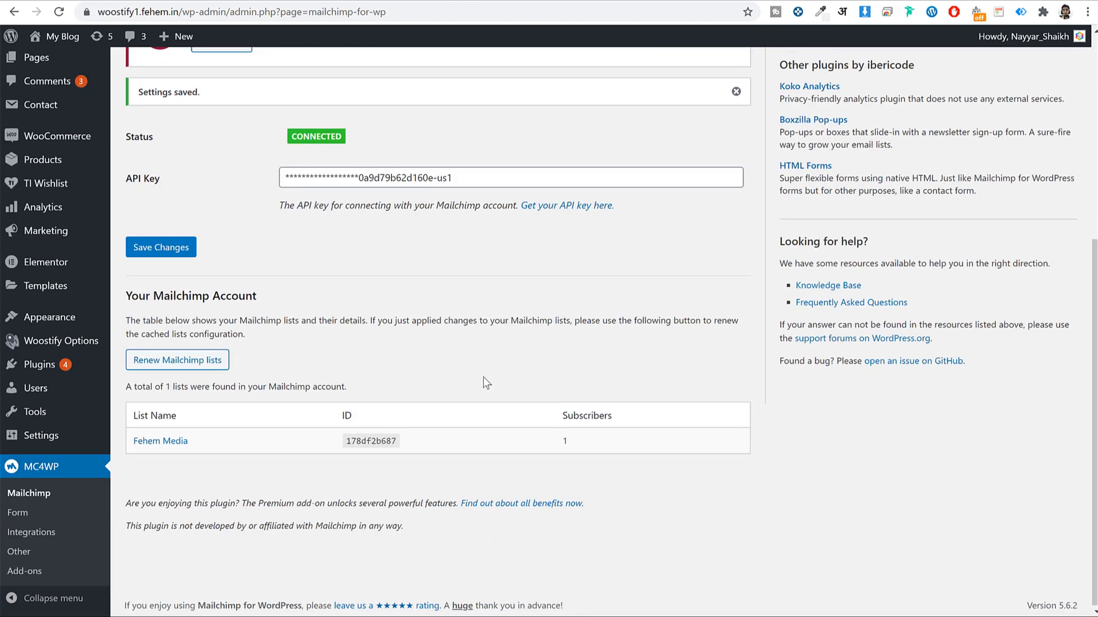
left_click_drag(189, 440, 132, 441)
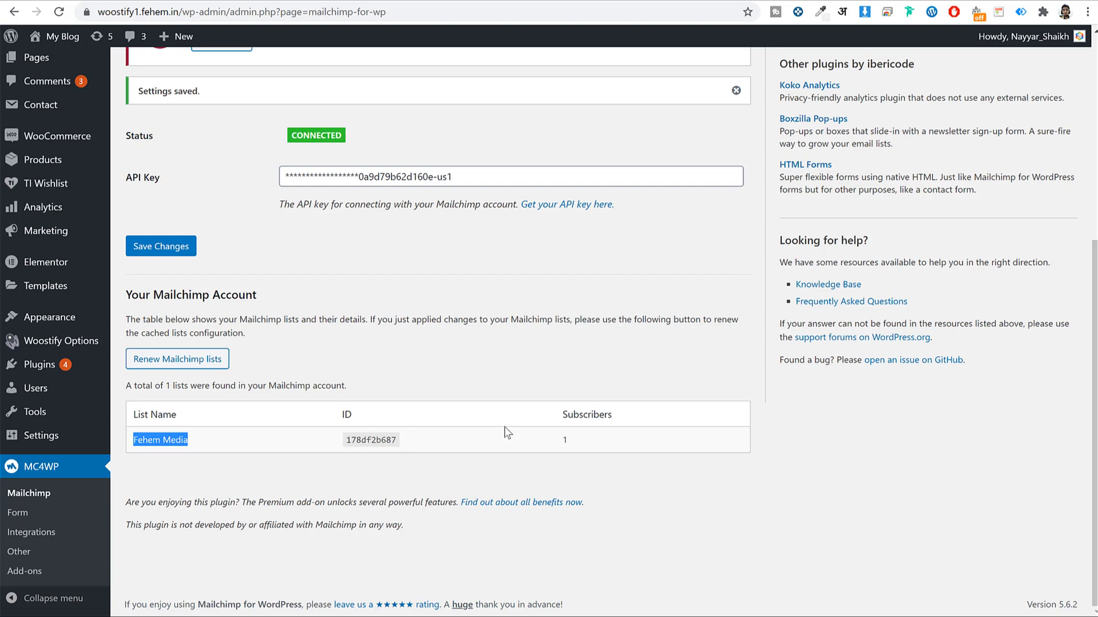
left_click(983, 410)
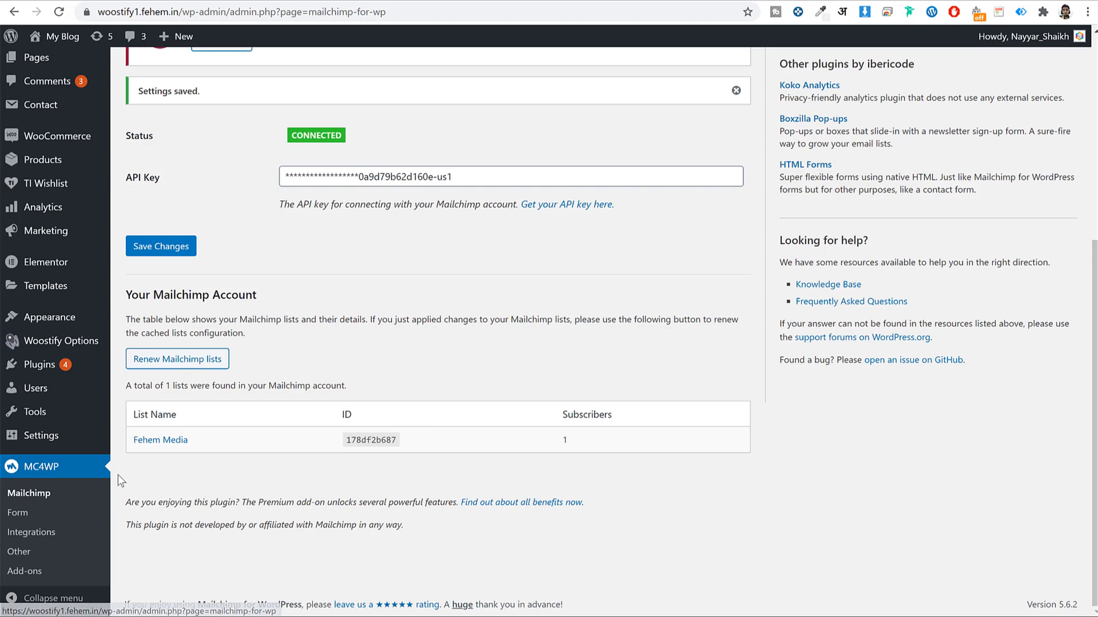
Add an MC4WP signup form named Form1 that subscribes to the Fehem Media list
left_click(26, 518)
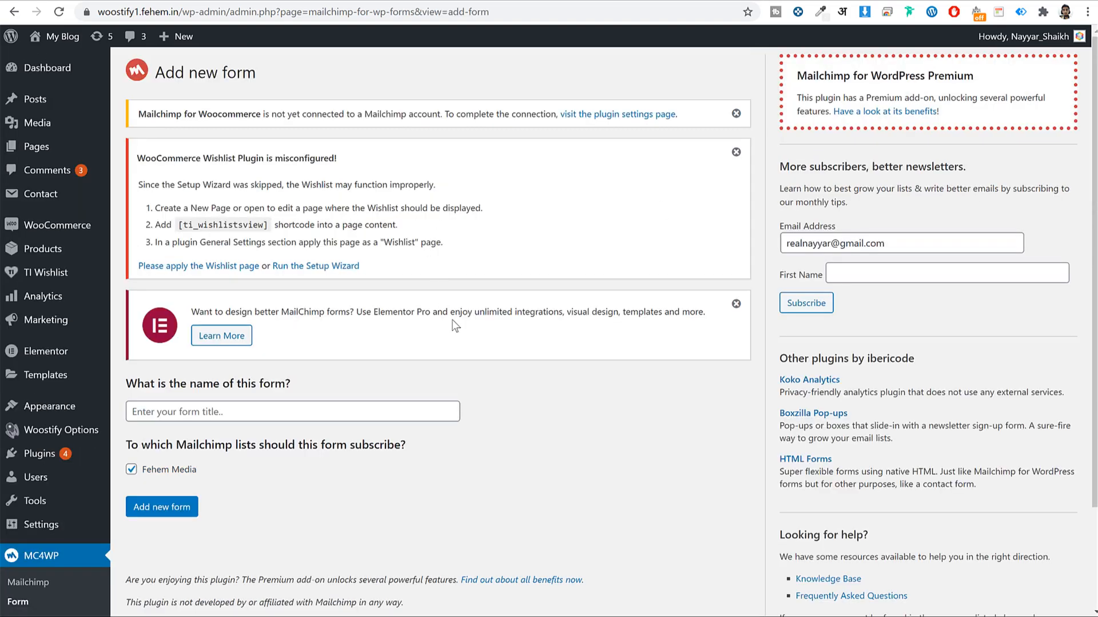
scroll(303, 335, "down", 3)
left_click(283, 287)
type("Form1")
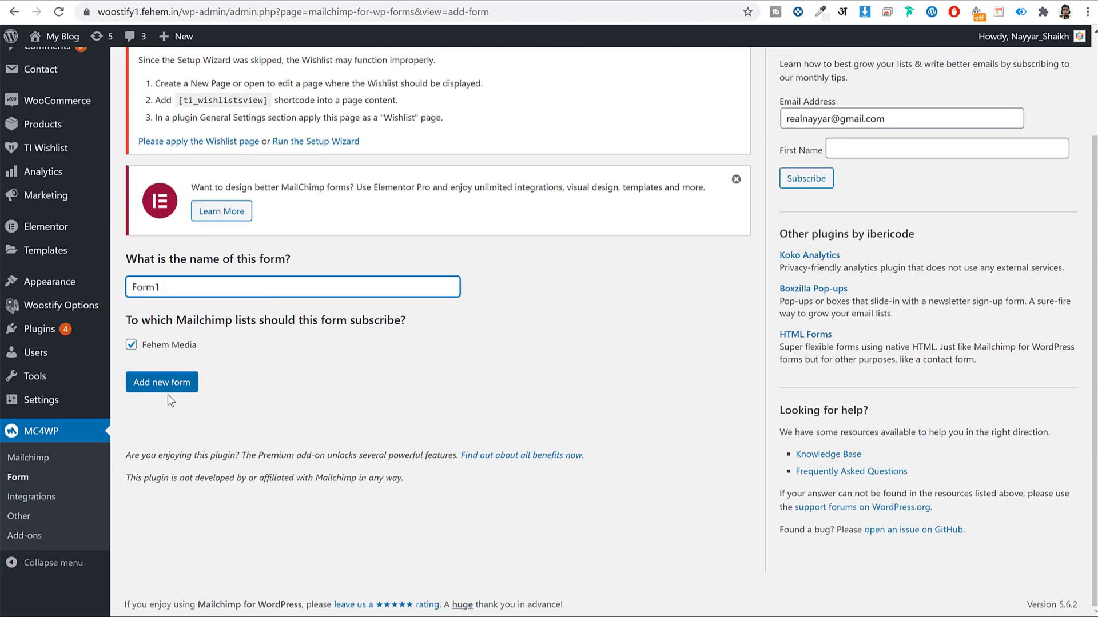
left_click(169, 390)
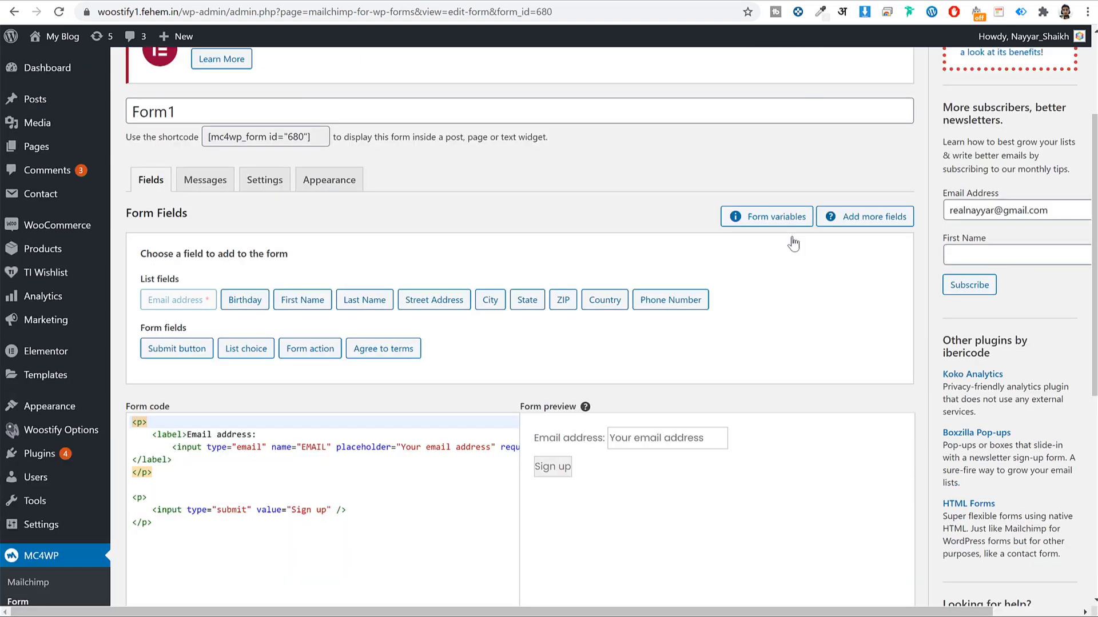
scroll(791, 244, "down", 3)
scroll(792, 243, "down", 4)
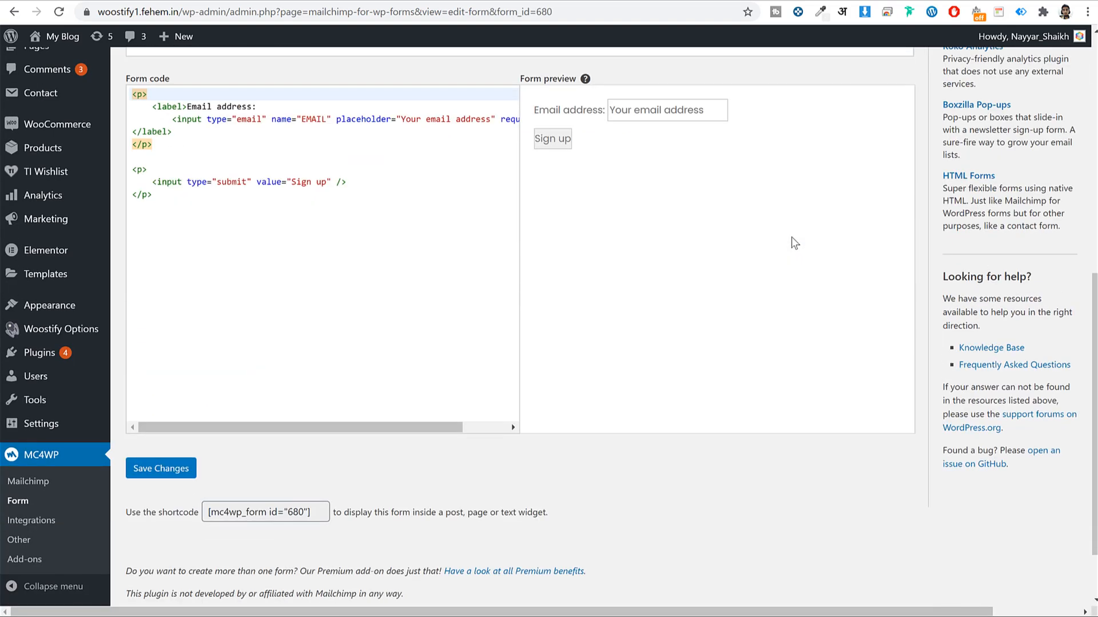
scroll(787, 228, "up", 1)
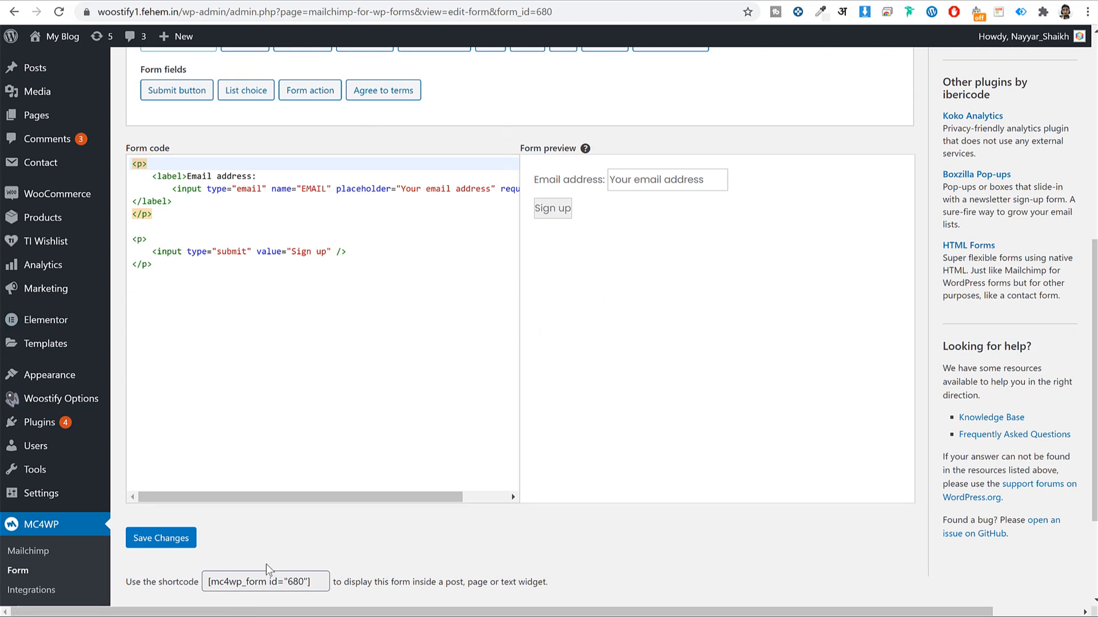
Open the Style file from the MailChimp folder to view its newsletter CSS
key("alt+Tab")
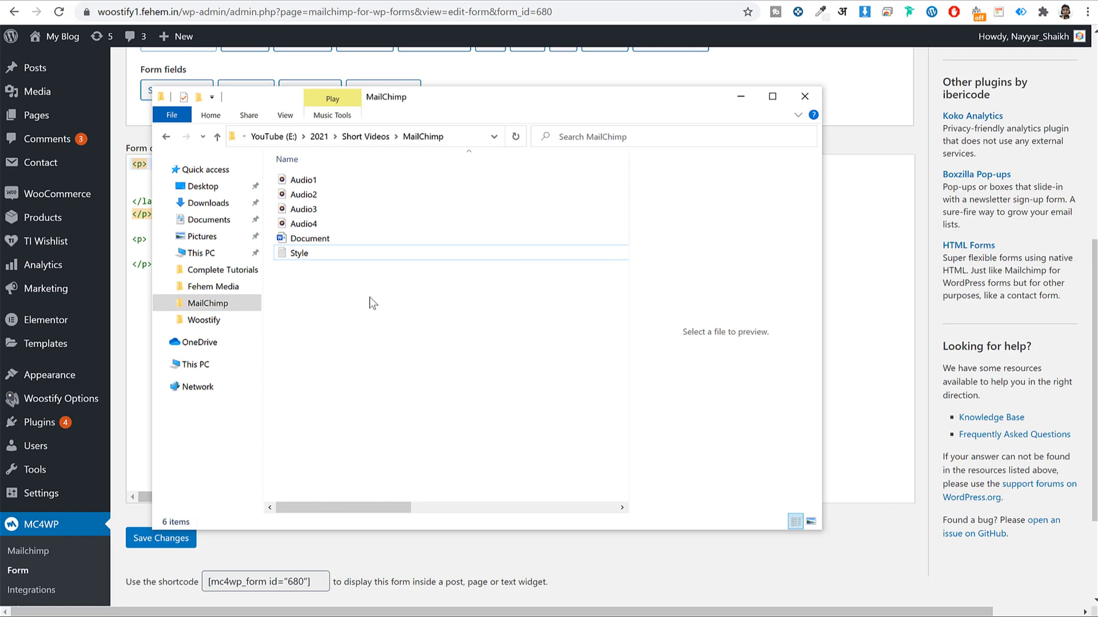
left_click(331, 252)
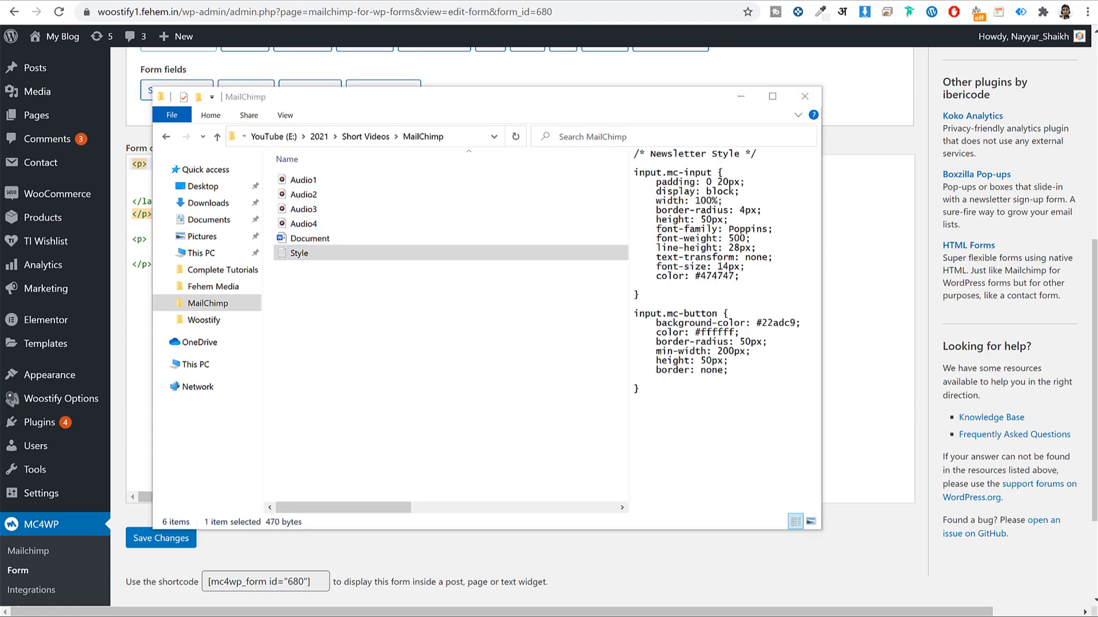
key("alt+Tab")
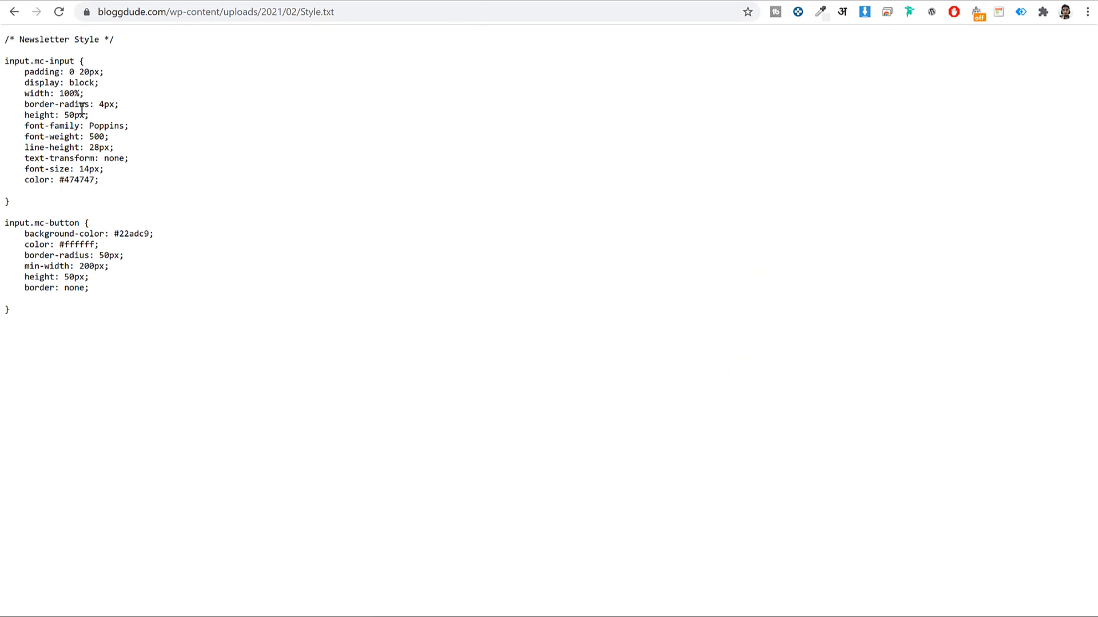
Copy all of the newsletter CSS in Style.txt
left_click_drag(36, 330, 5, 36)
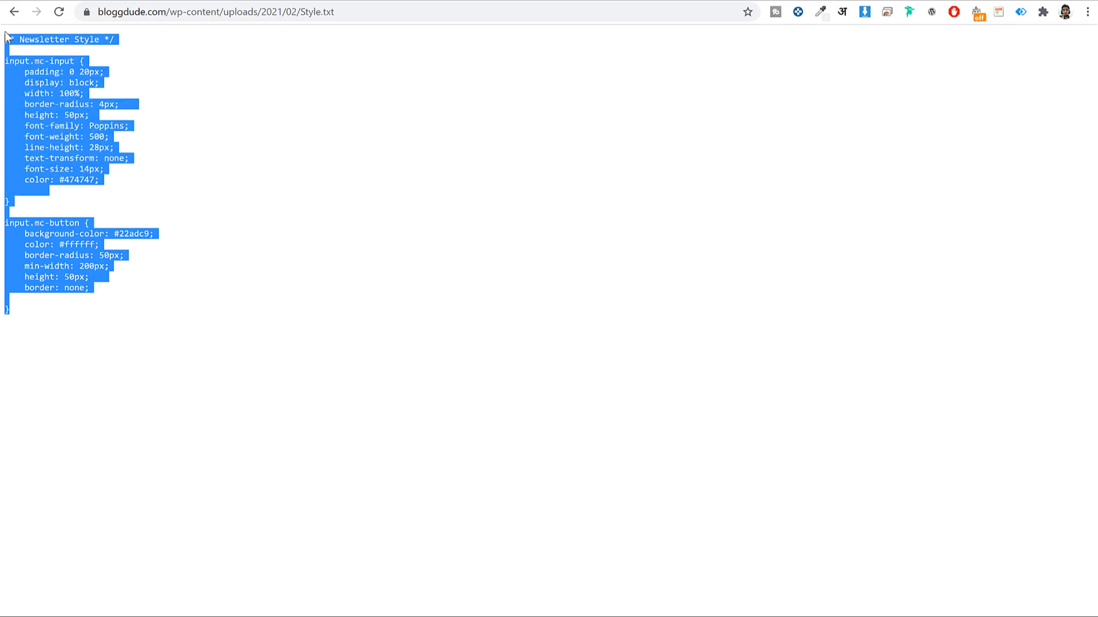
right_click(43, 79)
left_click(63, 92)
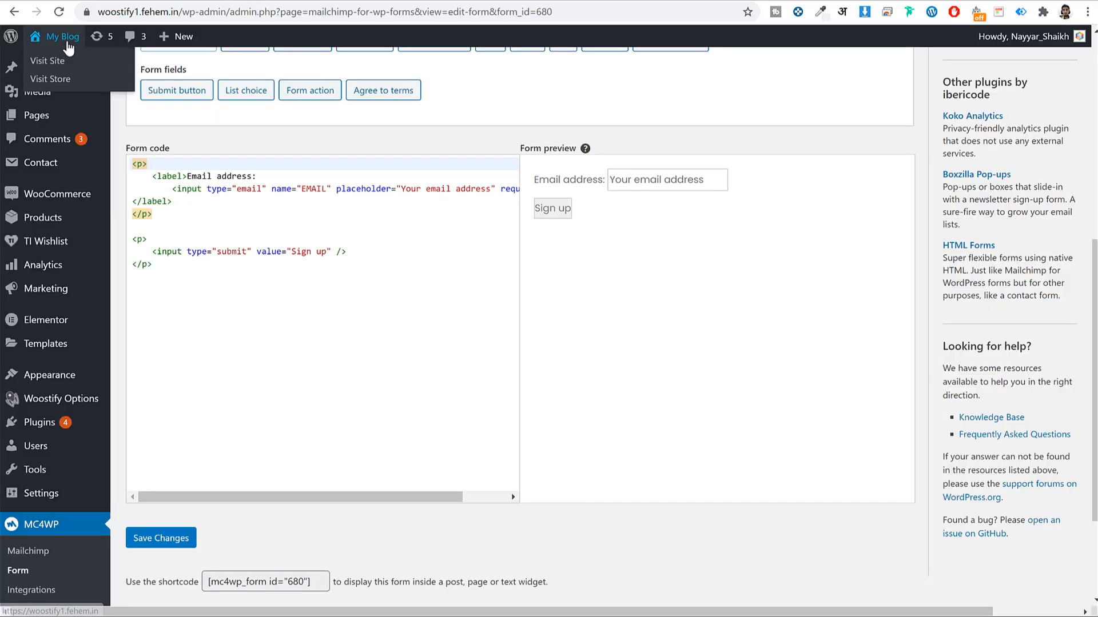
Open the store homepage from My Blog in a new tab and switch to it
right_click(61, 39)
left_click(280, 2)
left_click(249, 1)
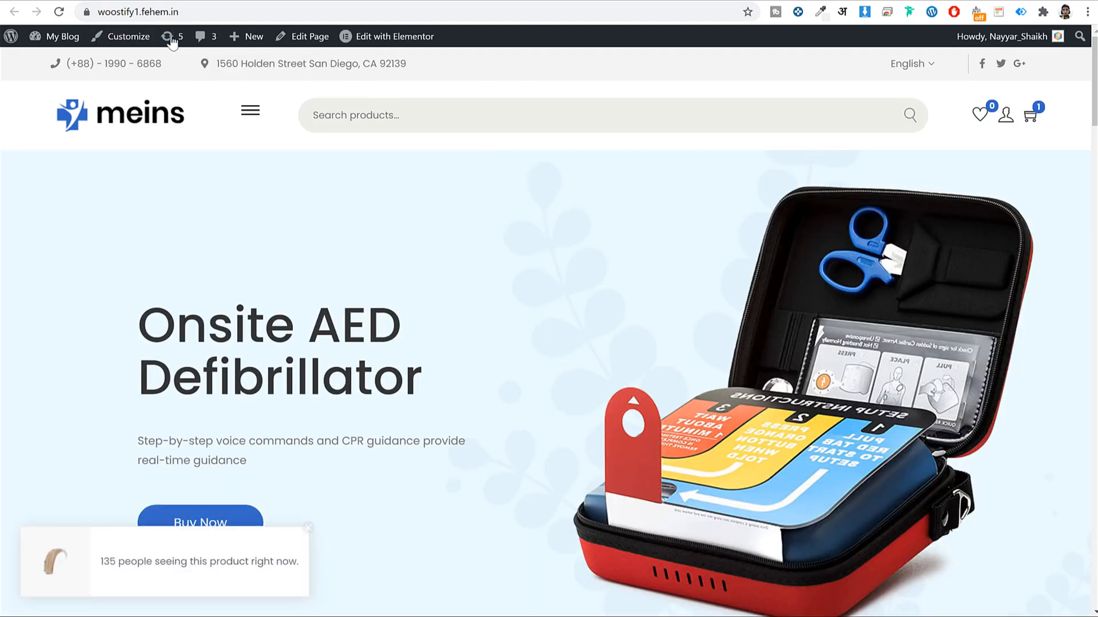
Paste the Newsletter Style CSS after the last rule in the Customizer's Additional CSS
left_click(129, 39)
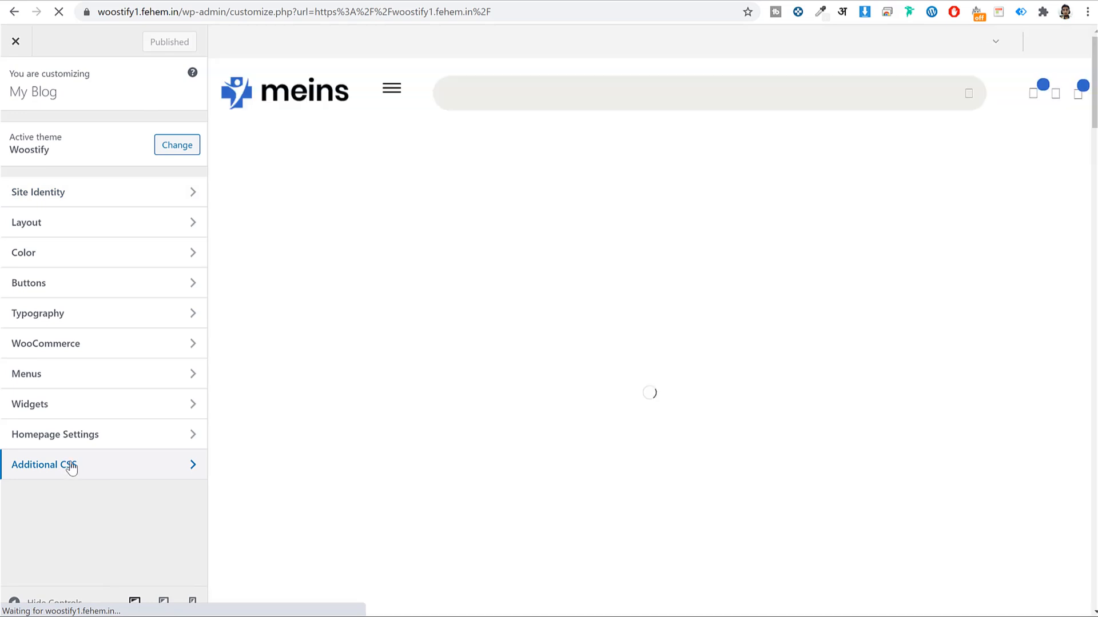
left_click(71, 468)
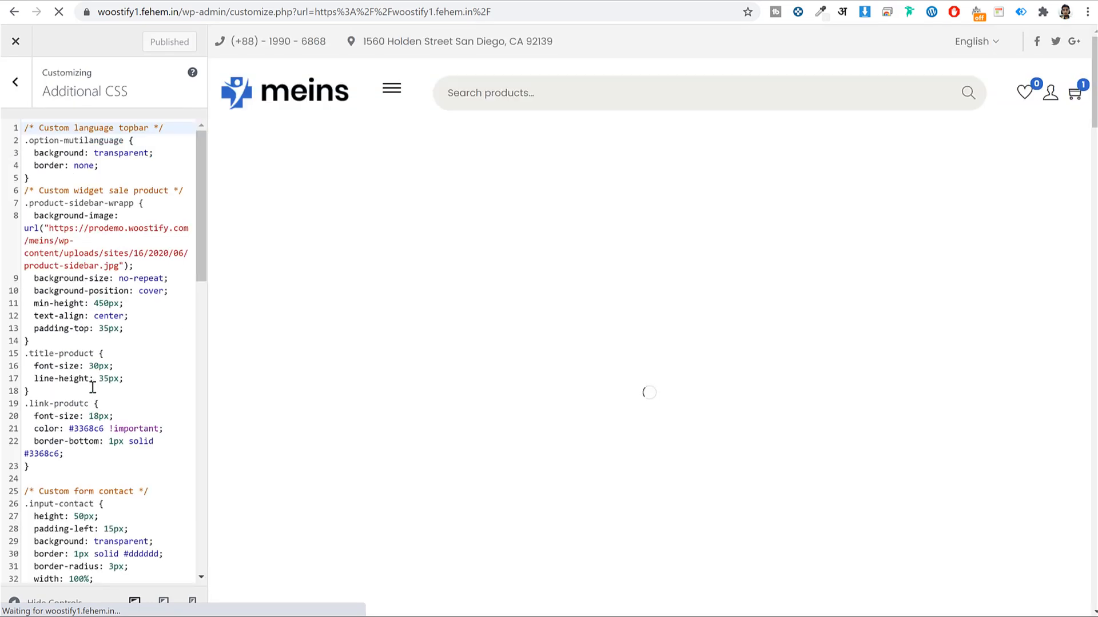
scroll(109, 412, "down", 8)
scroll(112, 459, "down", 6)
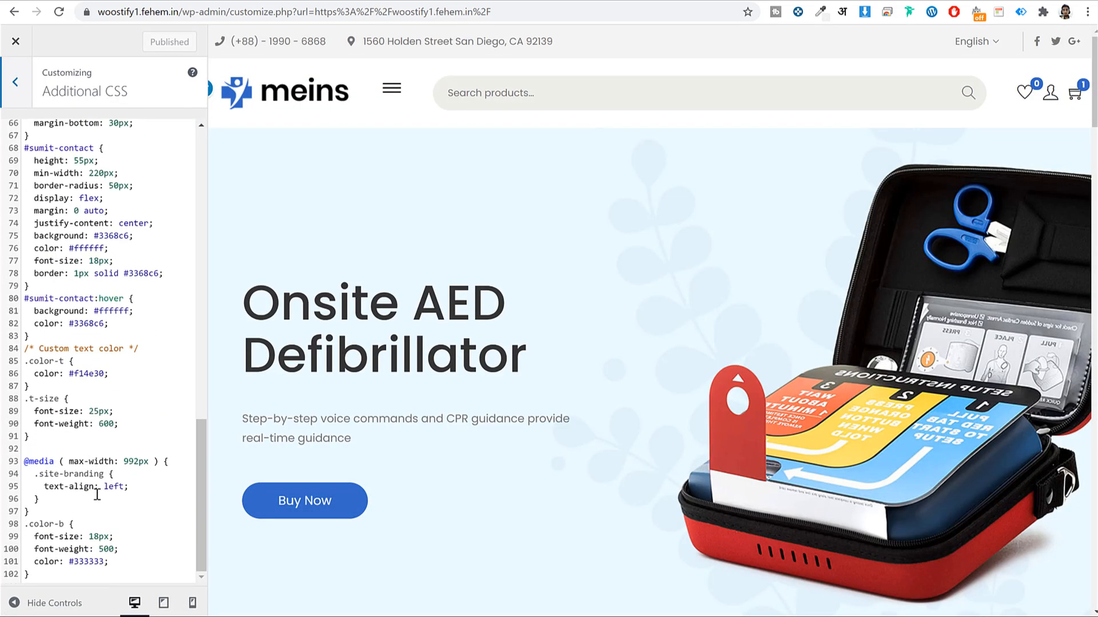
left_click(69, 575)
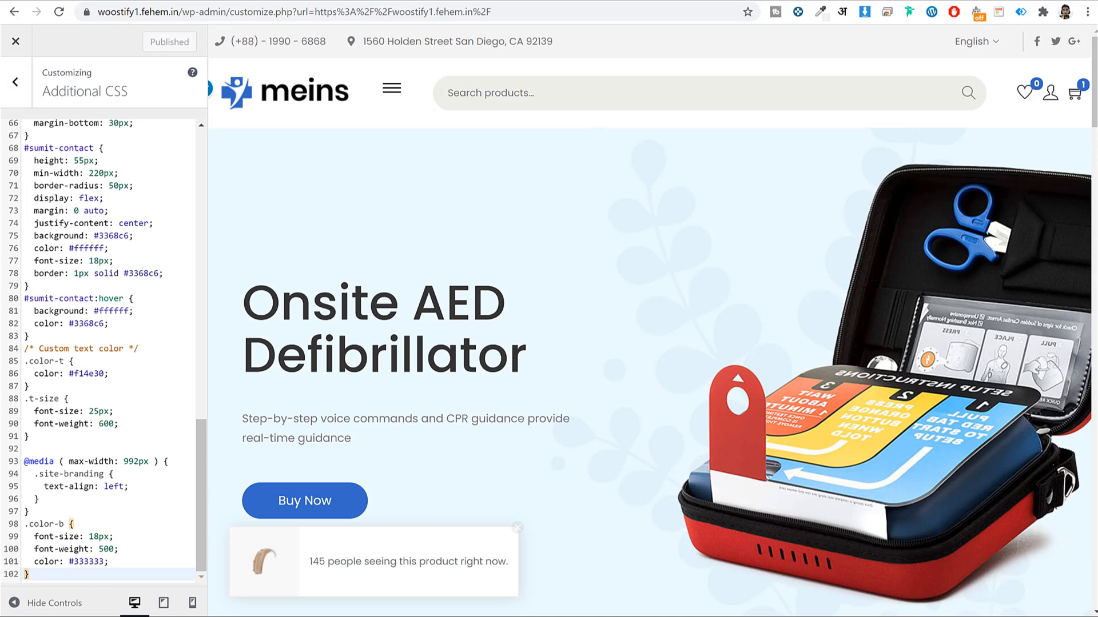
key("ctrl+v")
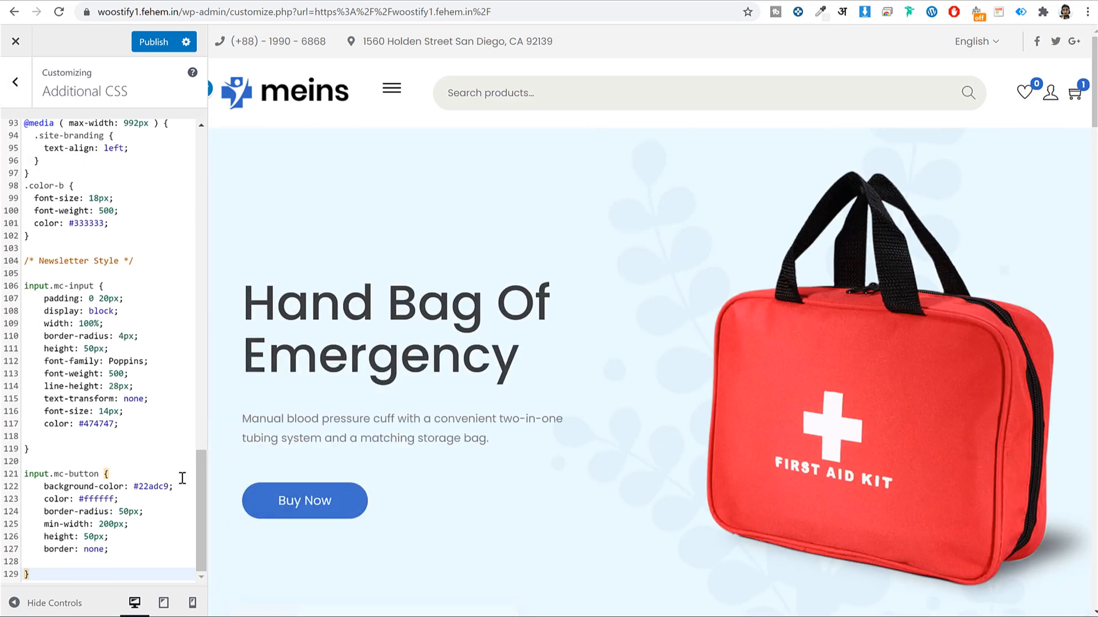
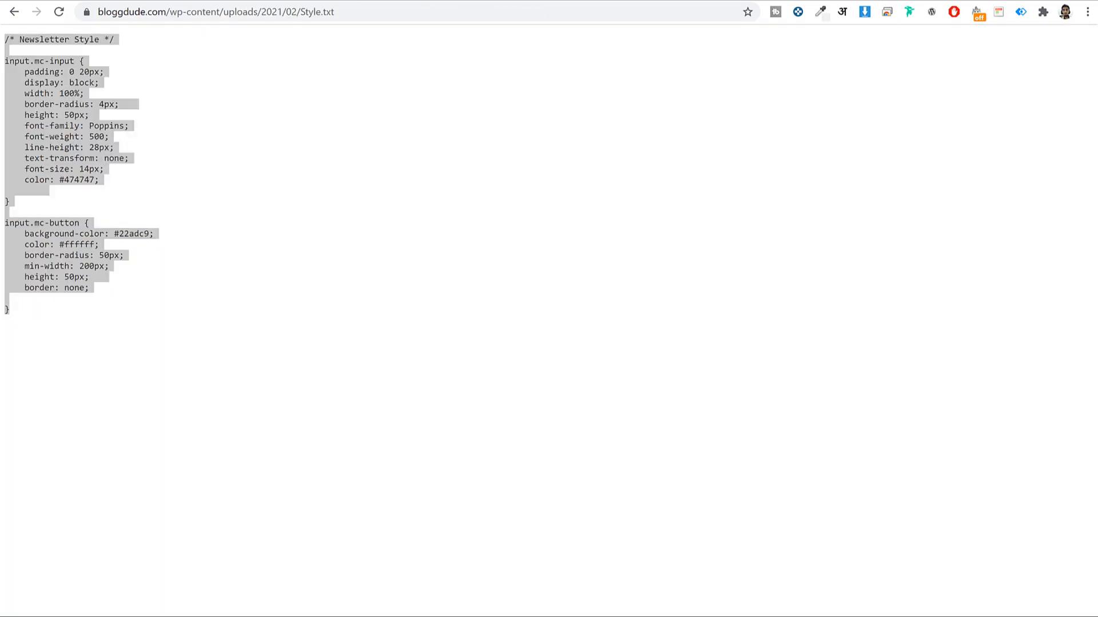
Select the mc-button class name in the Style.txt style sheet
left_click(153, 95)
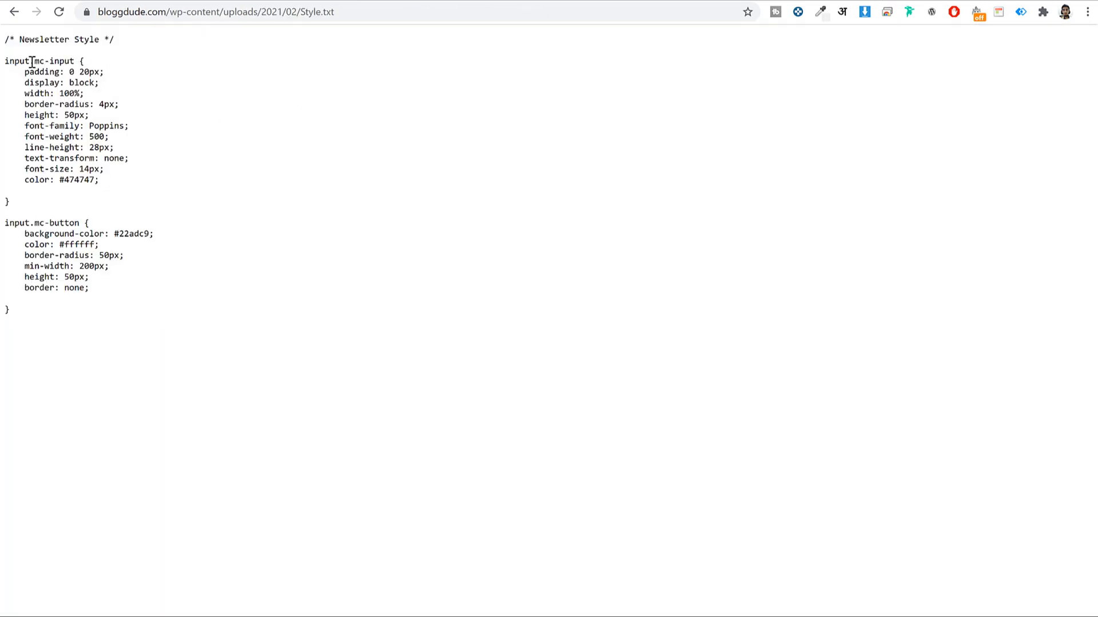
left_click_drag(34, 60, 73, 61)
left_click_drag(33, 221, 76, 220)
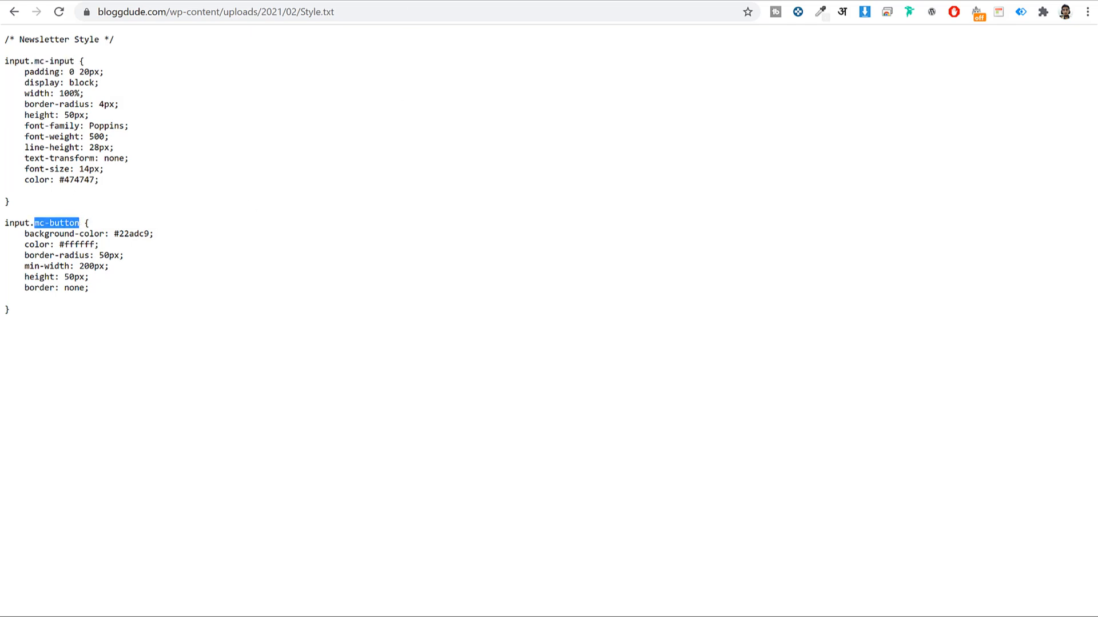
key("ctrl+Tab")
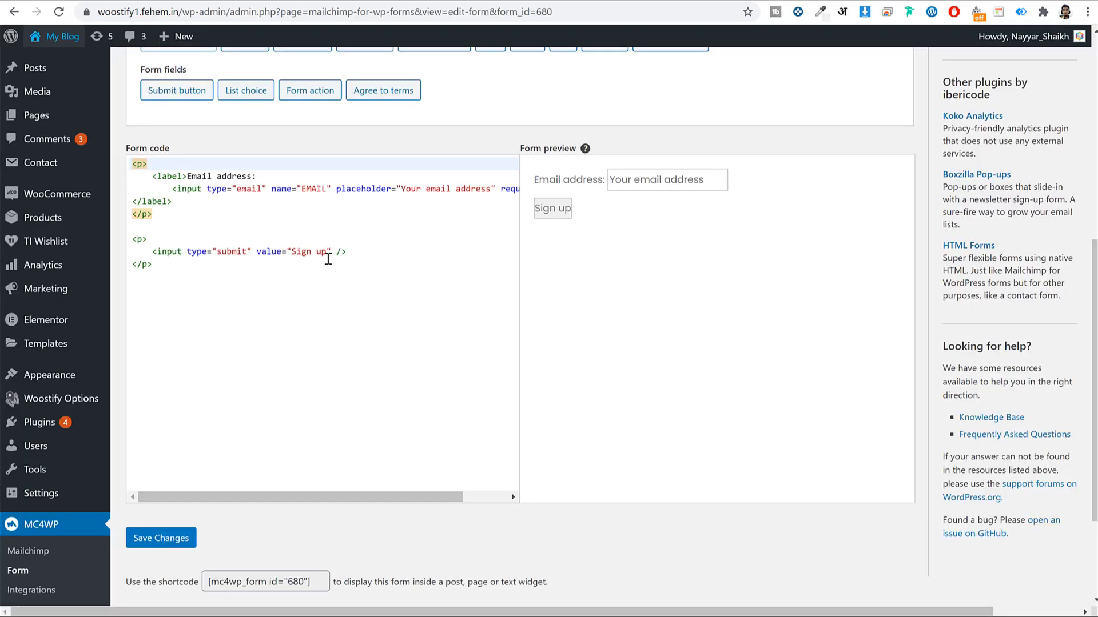
Add class="mc-button" to the Sign up submit input in the MC4WP form code
left_click(256, 251)
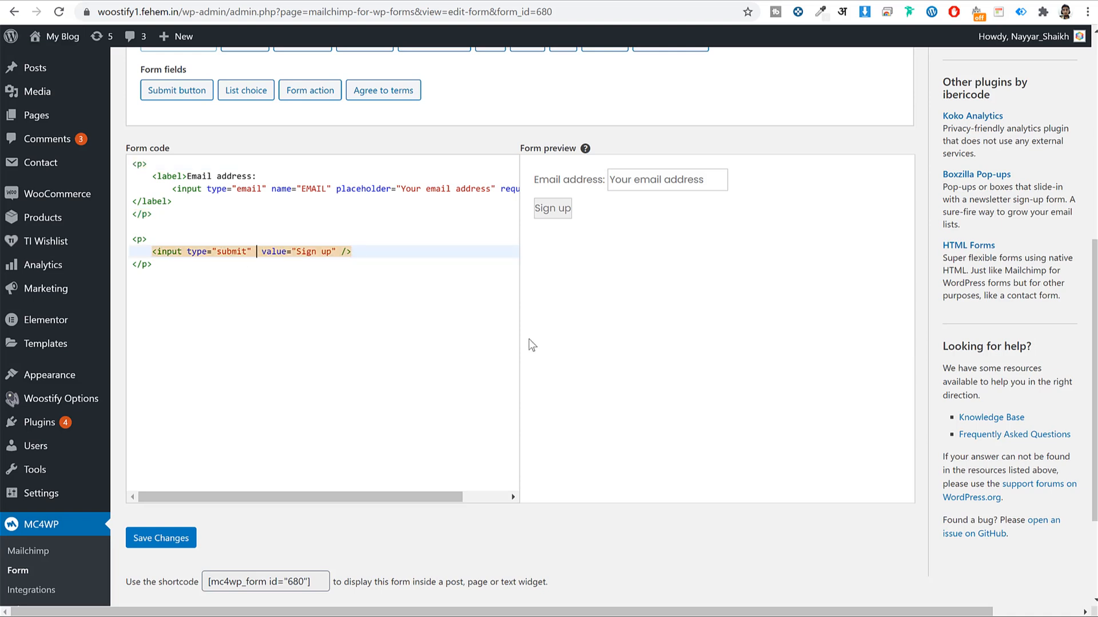
type("class")
key("BackSpace")
type("=")
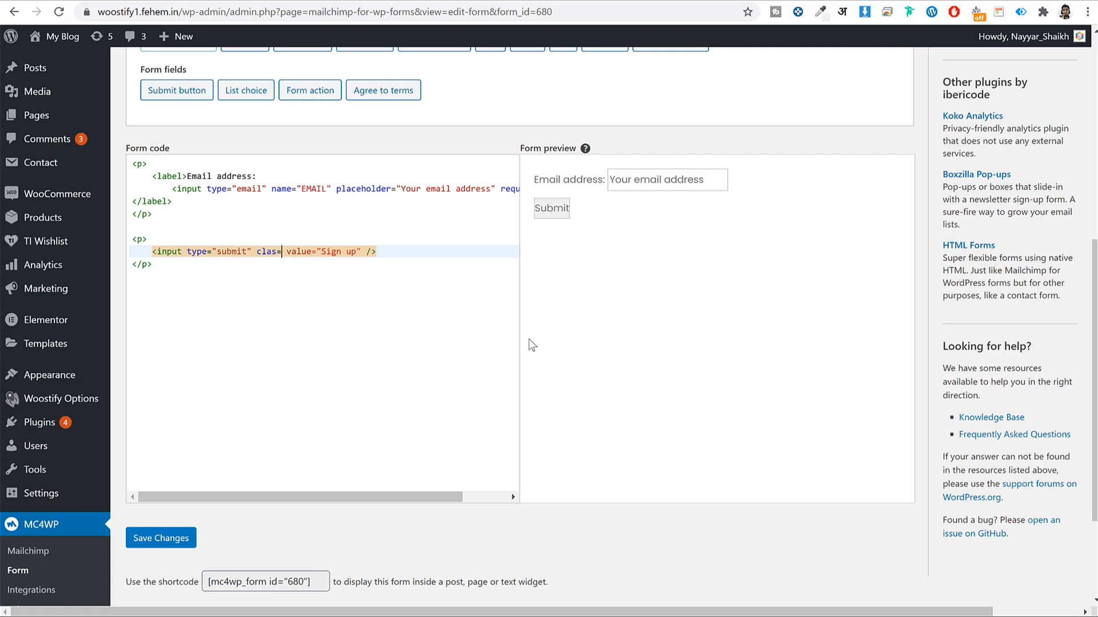
type("\"\"")
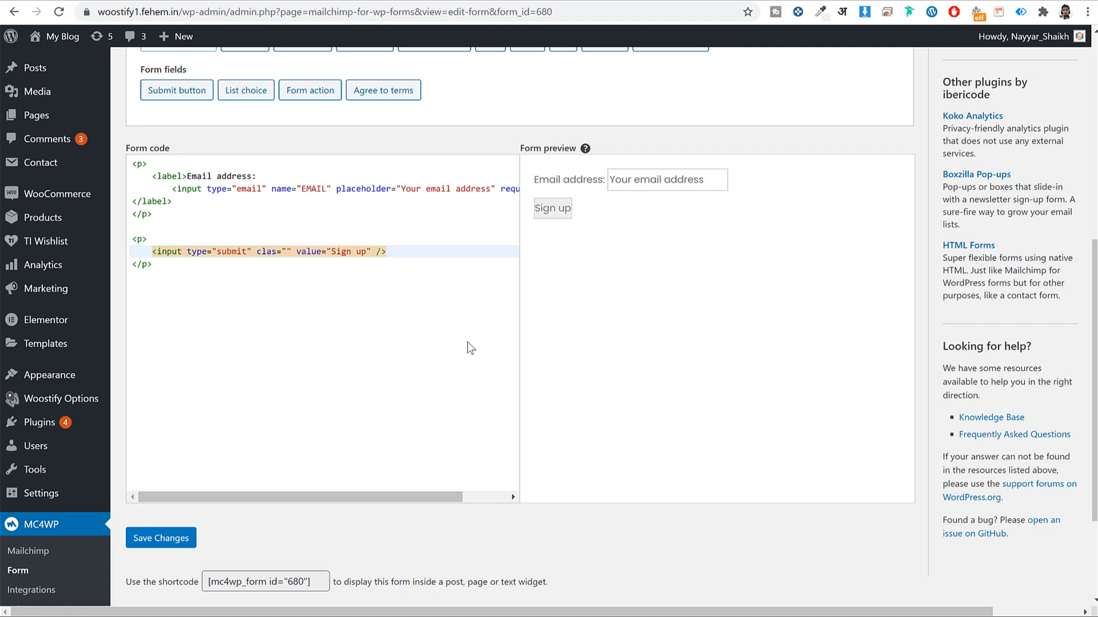
key("ctrl+Tab")
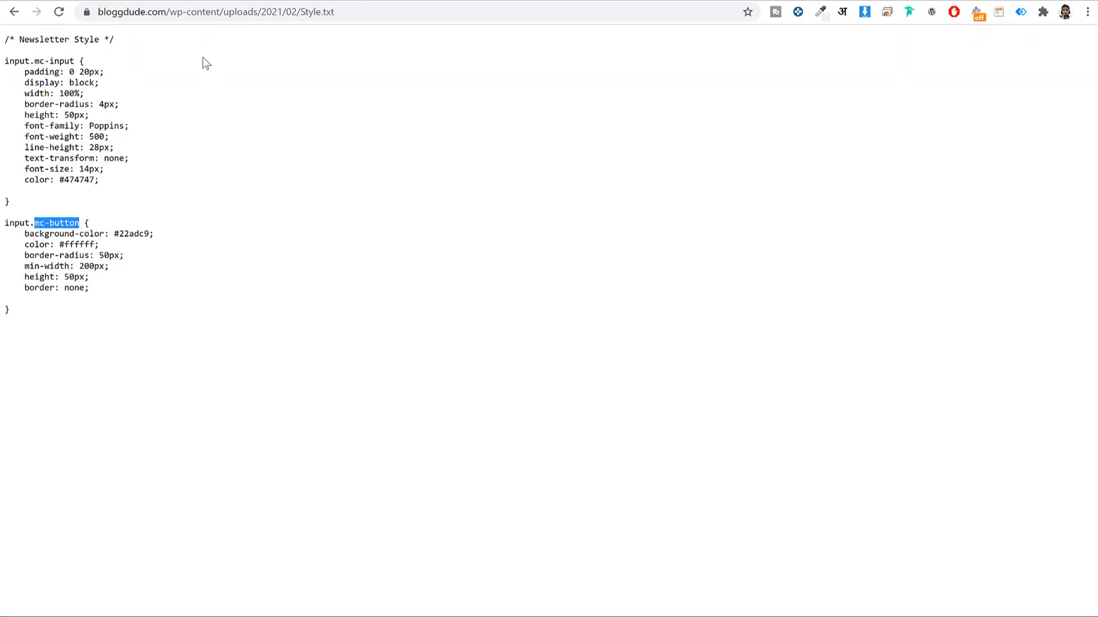
key("ctrl+shift+Tab")
type("mc-button")
left_click(301, 269)
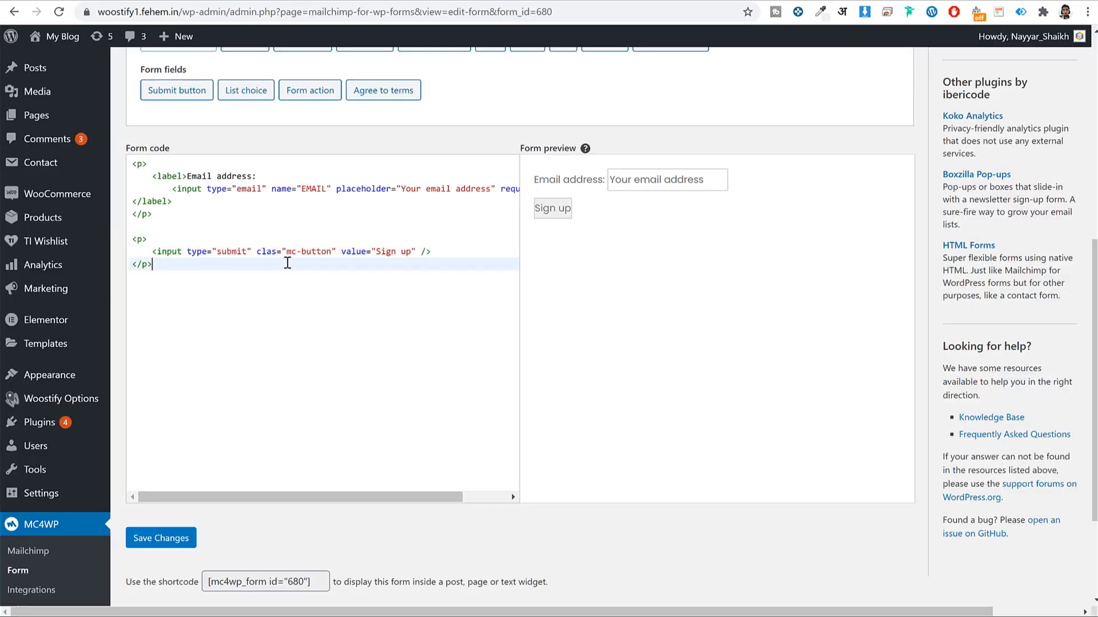
left_click_drag(257, 252, 330, 255)
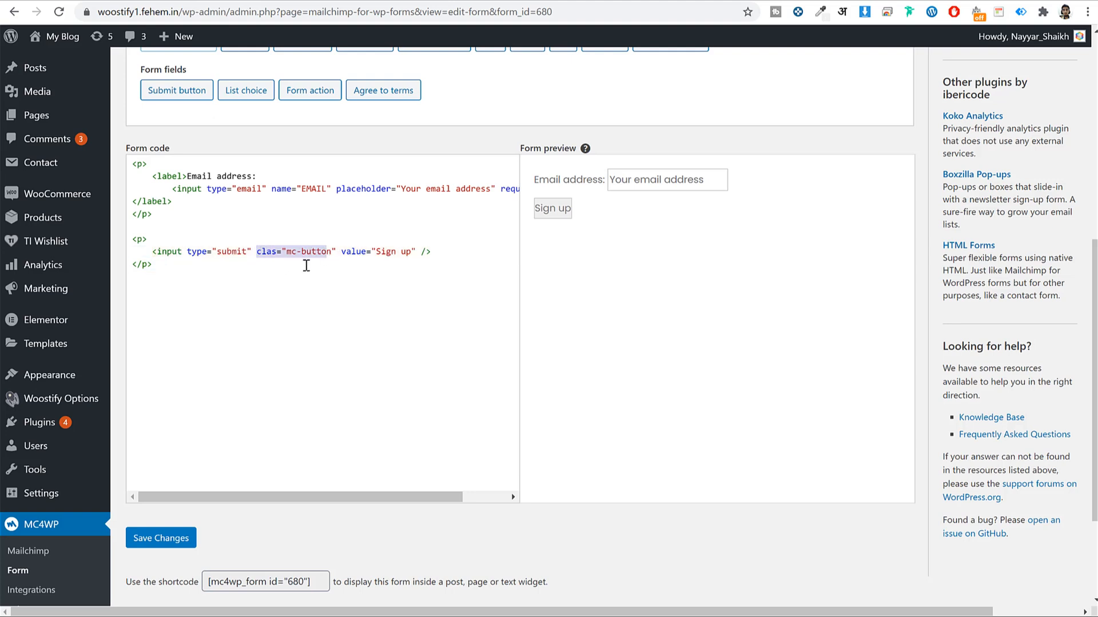
left_click(307, 265)
left_click_drag(337, 253, 259, 252)
key("ctrl+c")
Give the email input a class attribute set to mc-input and save the form
left_click(471, 495)
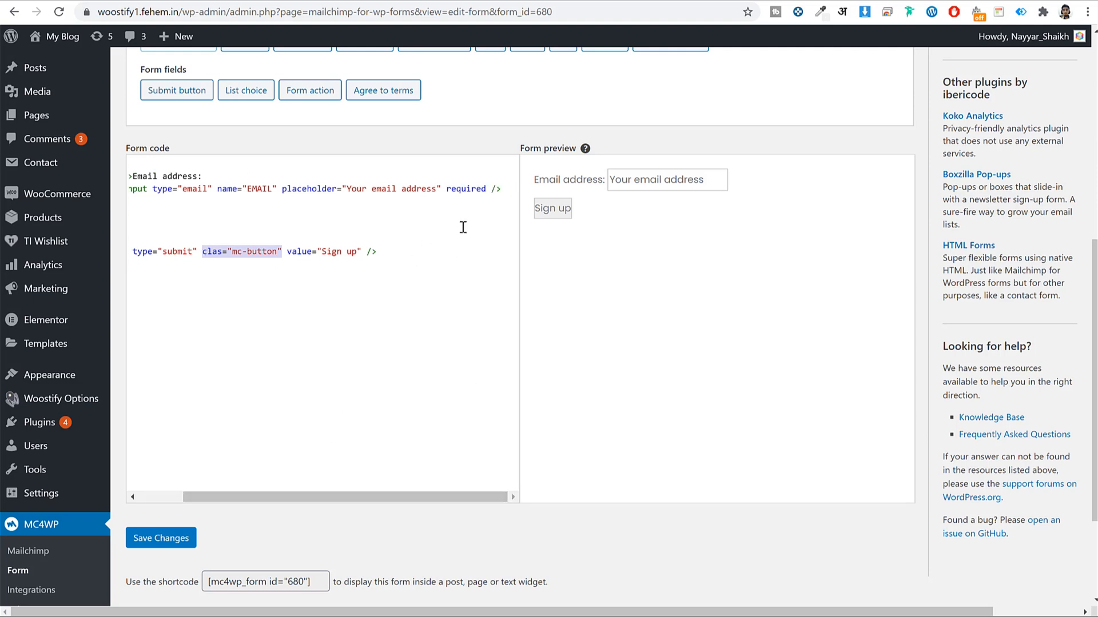
left_click(446, 191)
key("ctrl+v")
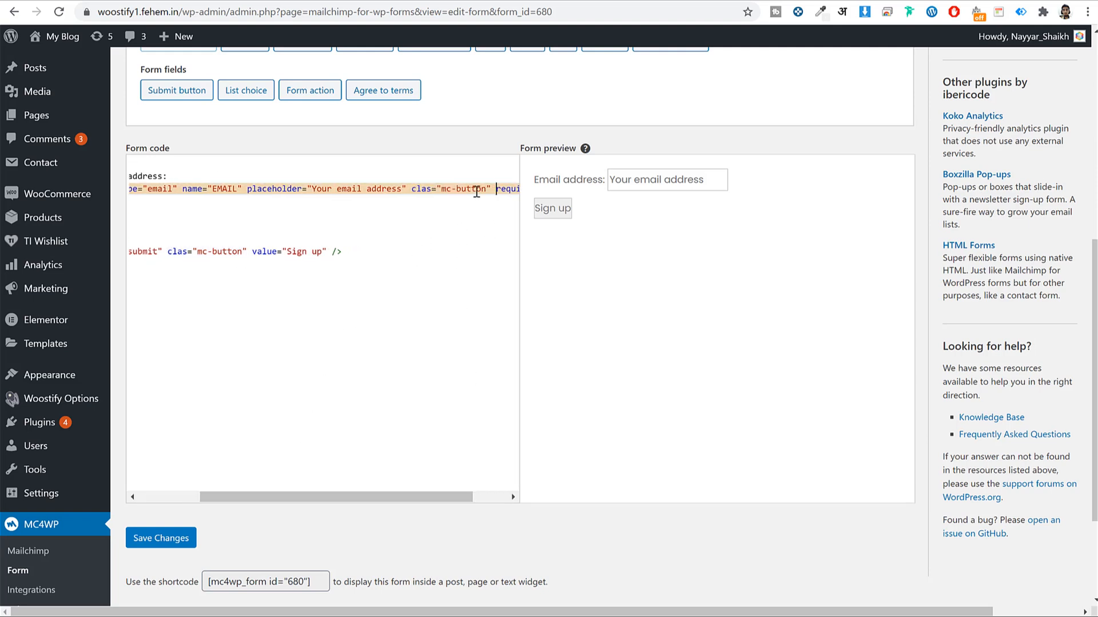
key("ctrl+Tab")
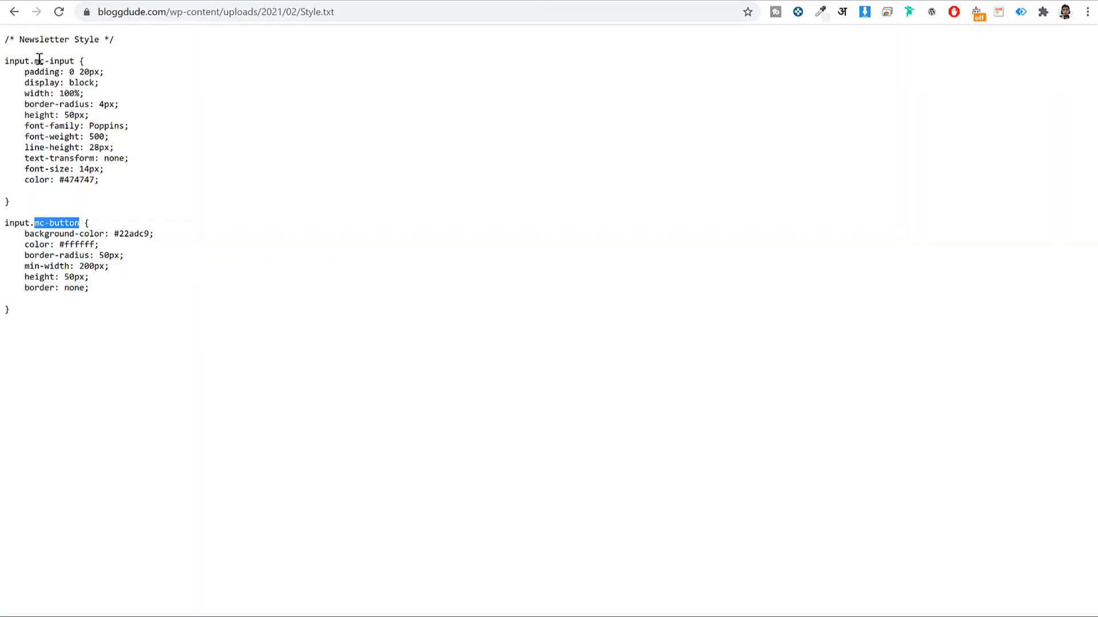
left_click_drag(34, 61, 74, 60)
key("ctrl+c")
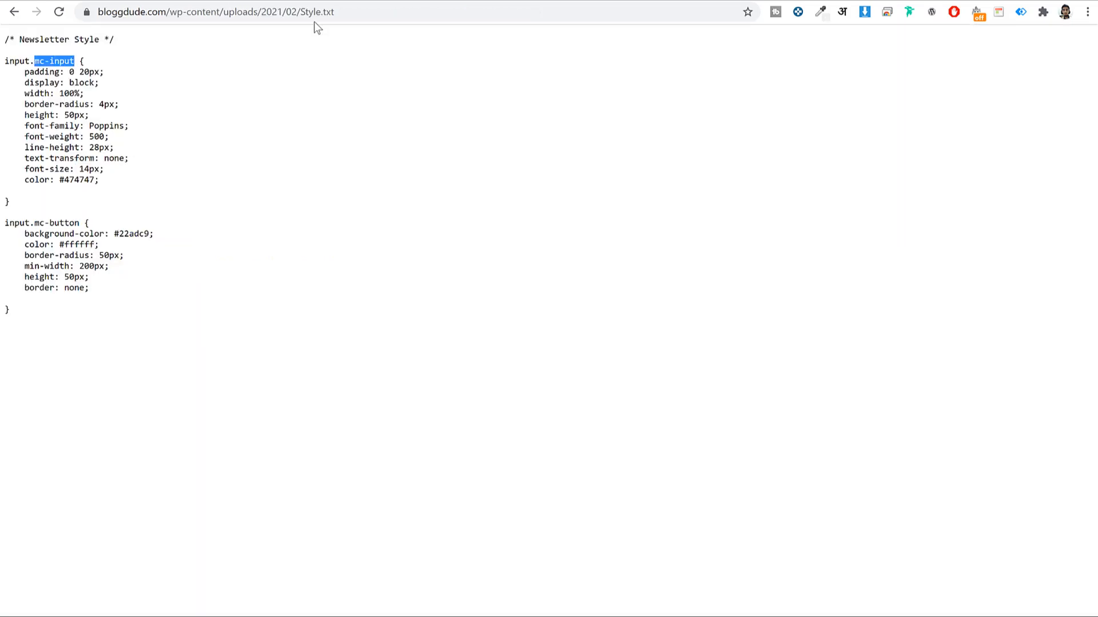
key("ctrl+shift+Tab")
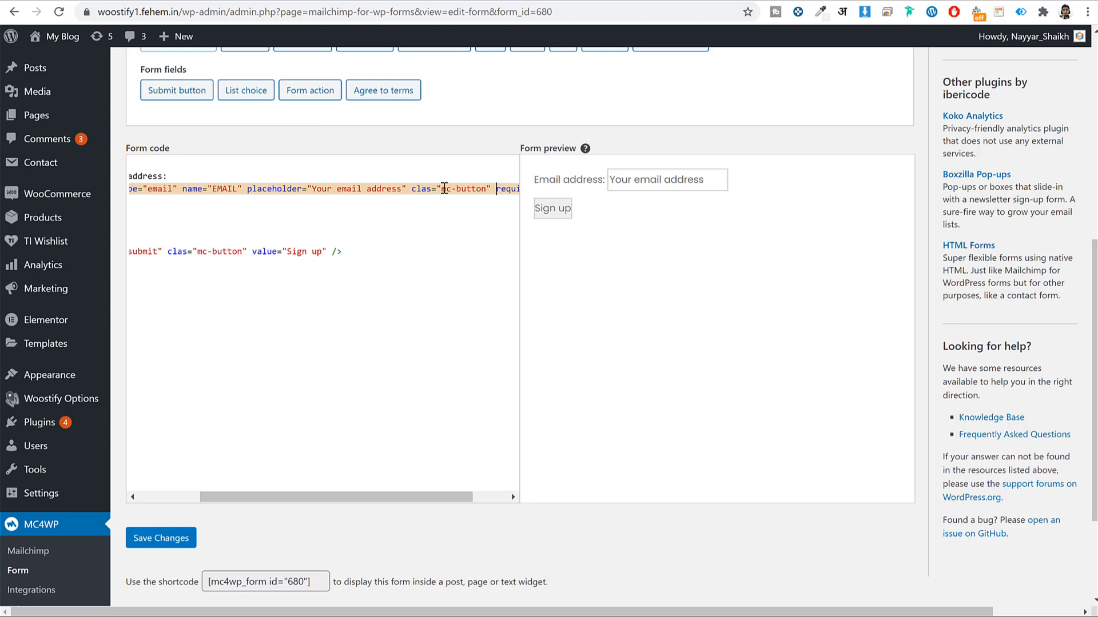
left_click_drag(460, 188, 487, 189)
key("ctrl+v")
left_click(175, 545)
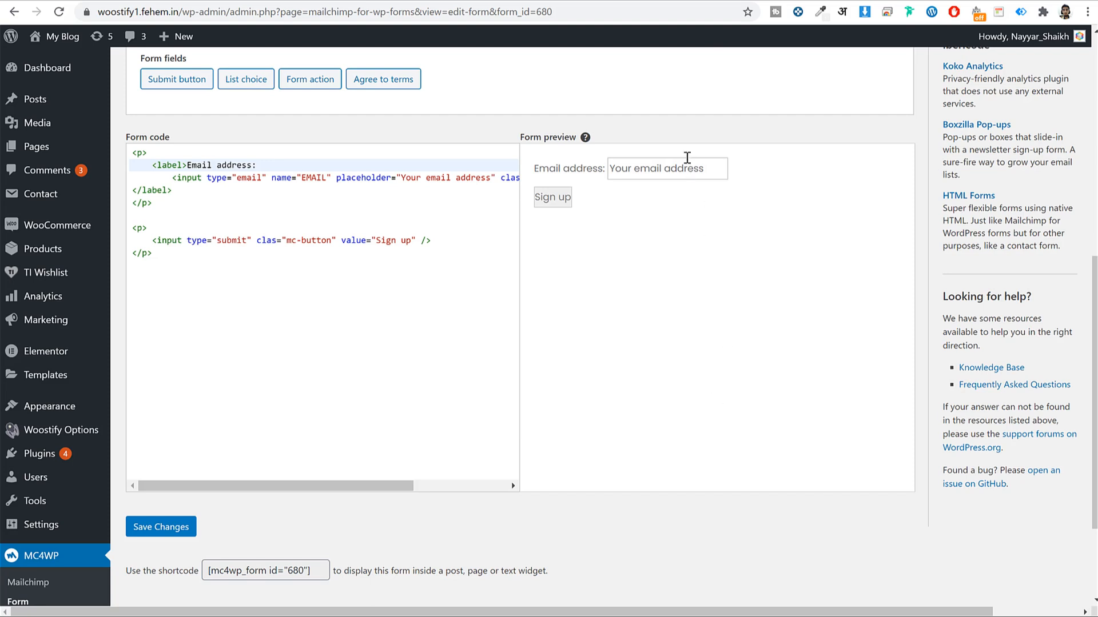
Correct 'clas' to 'class' on both inputs and save the form again
left_click(275, 241)
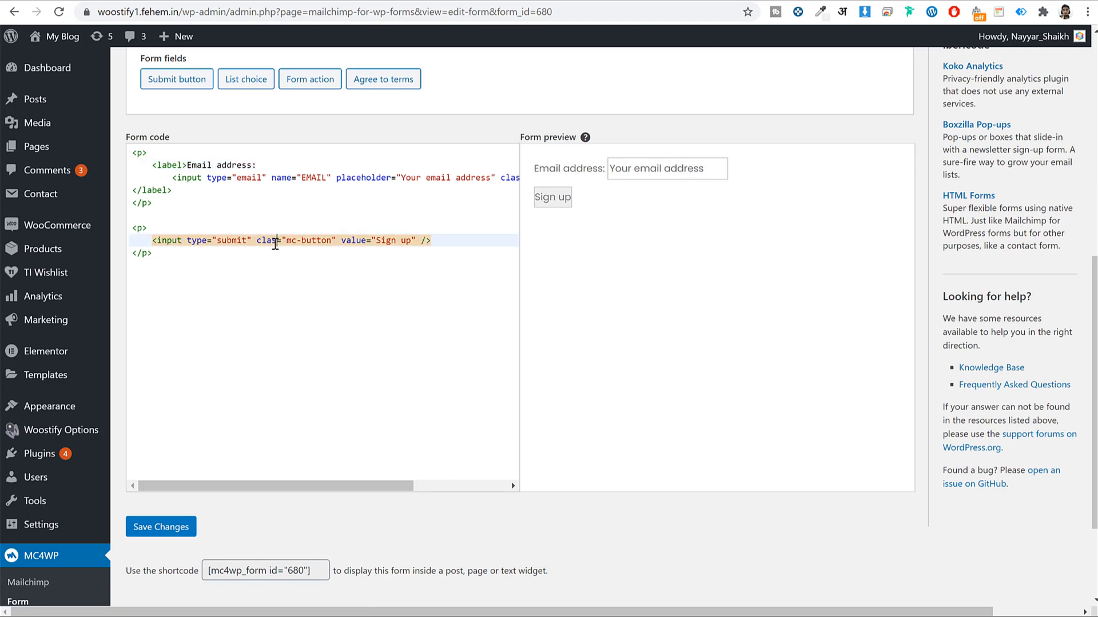
type("s")
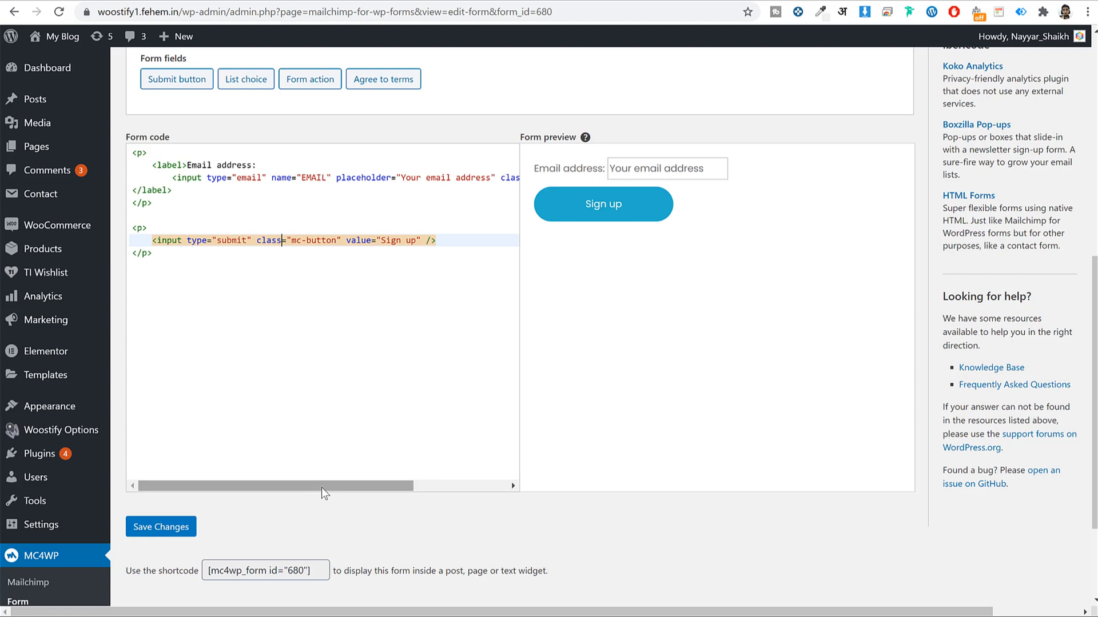
left_click_drag(330, 483, 409, 485)
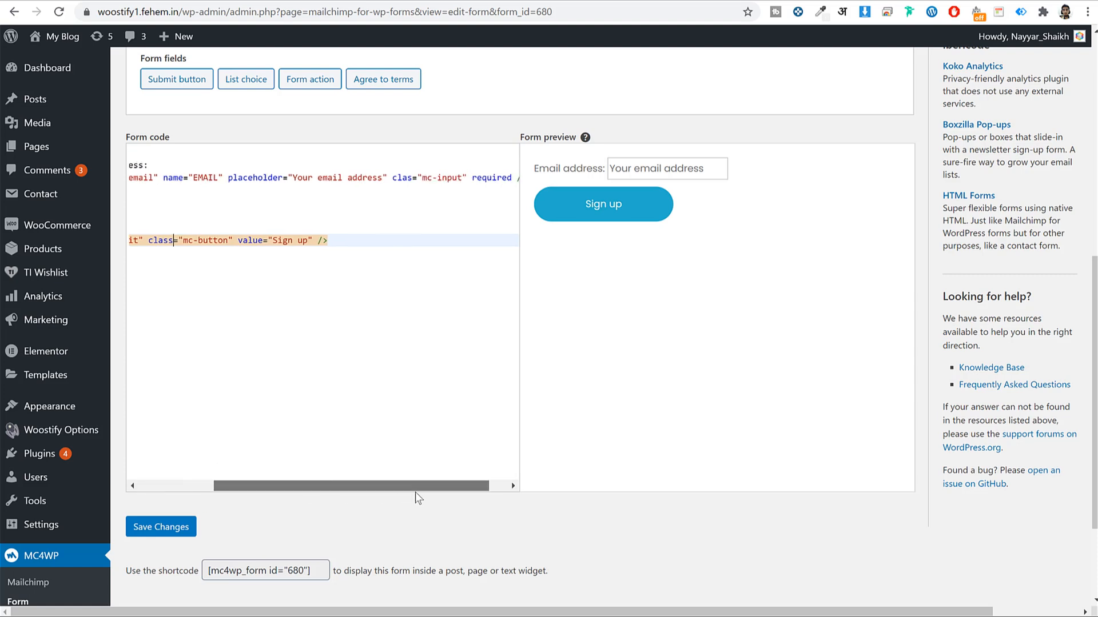
left_click(403, 179)
type("s")
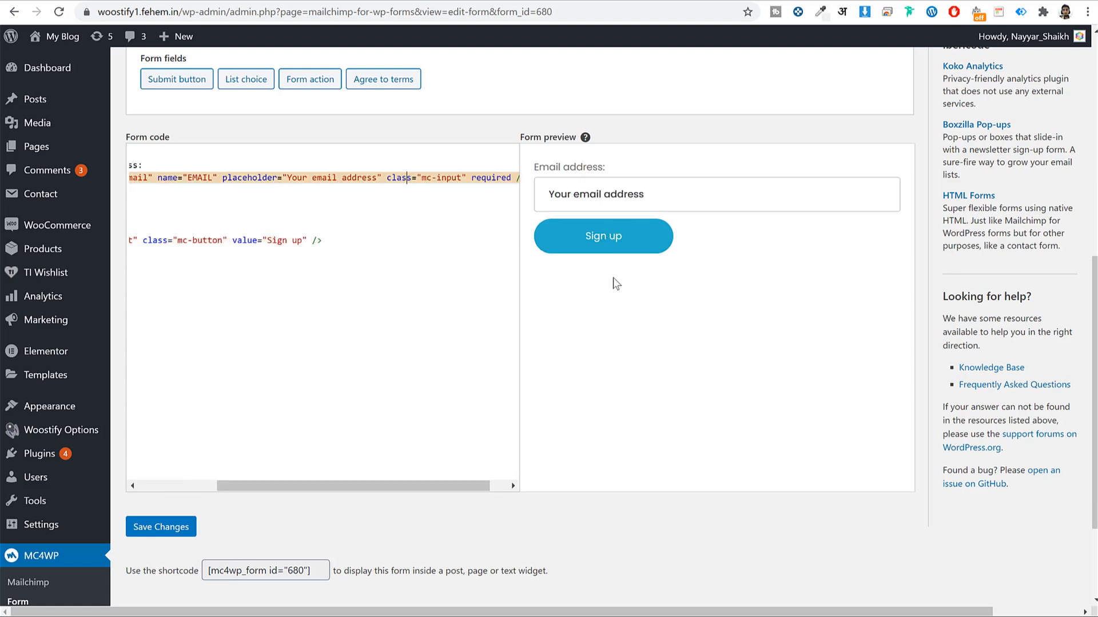
left_click_drag(365, 483, 289, 485)
left_click(173, 538)
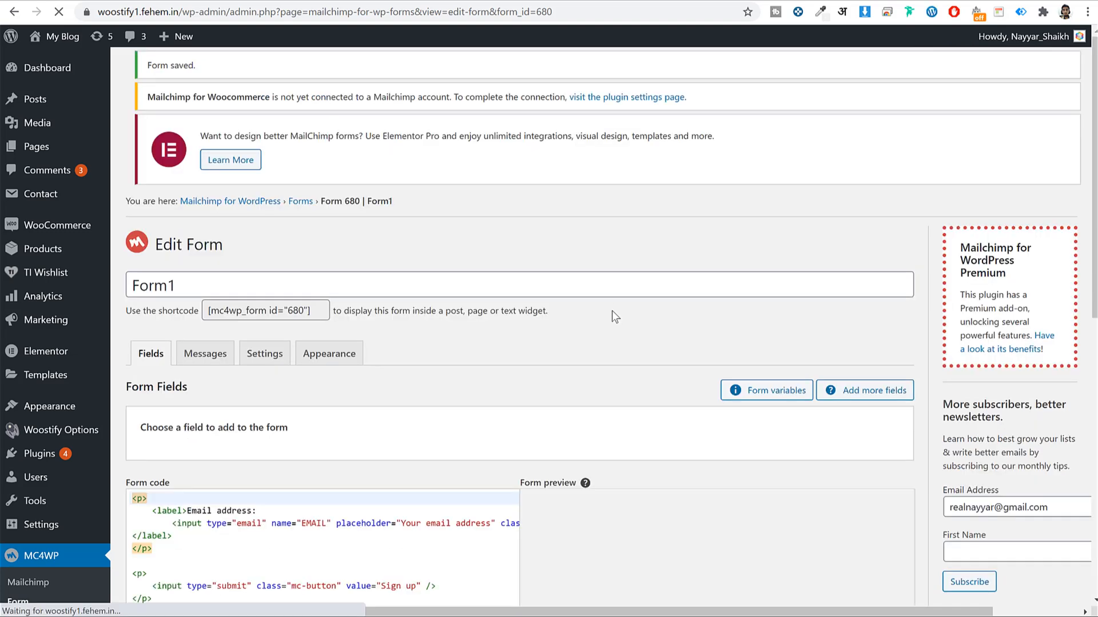
Check the input.mc-input and input.mc-button rules in Additional CSS, close the Customizer, and re-save Form1
scroll(702, 272, "down", 7)
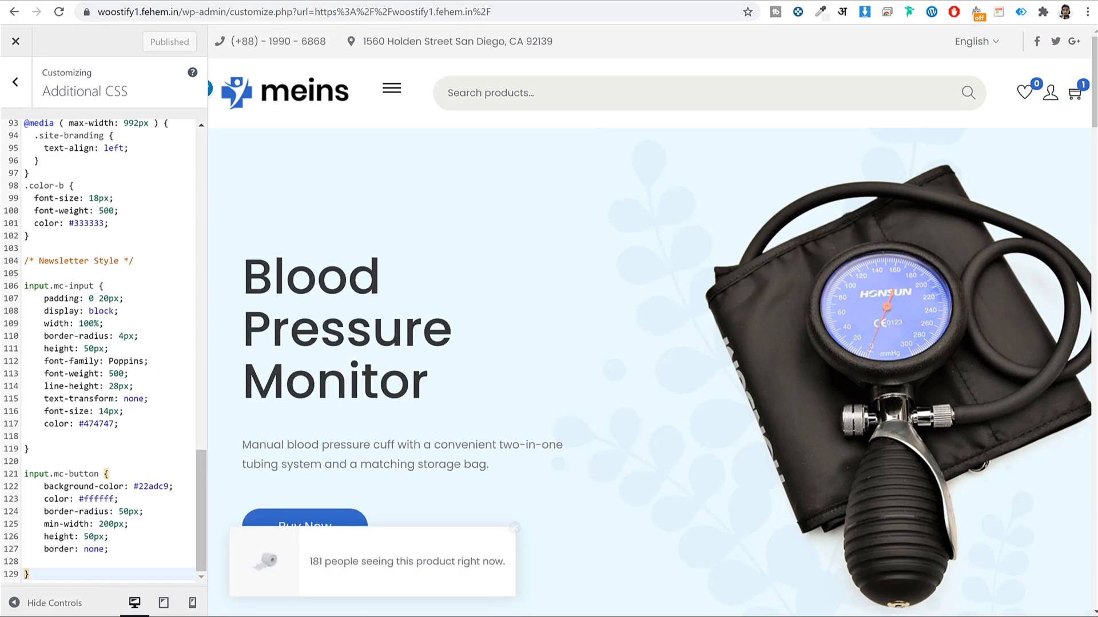
left_click(243, 2)
left_click(170, 1)
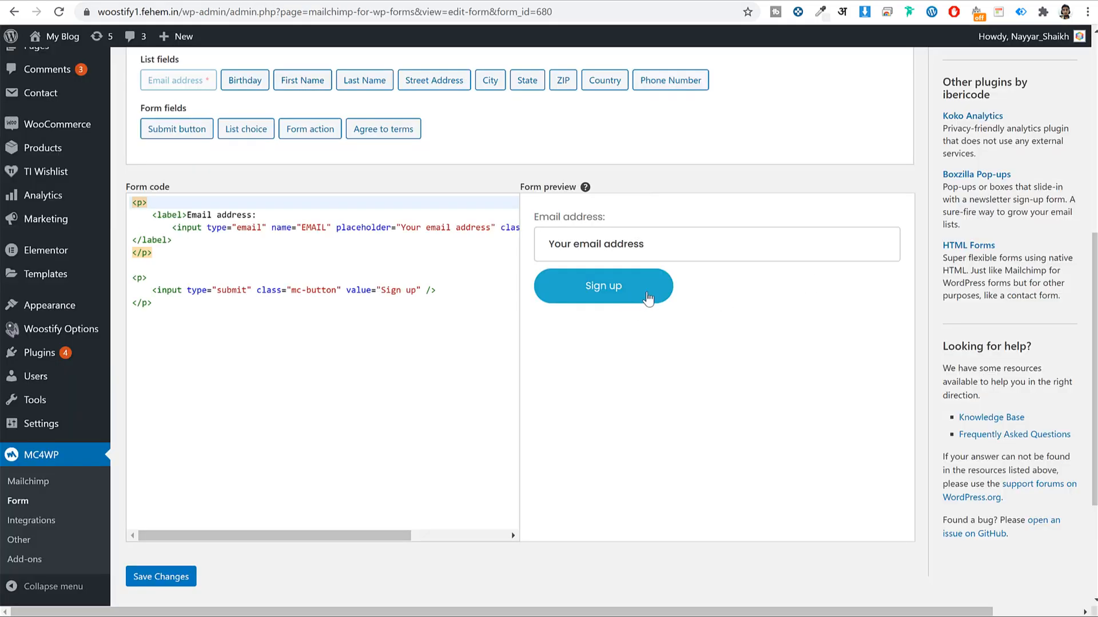
left_click(370, 1)
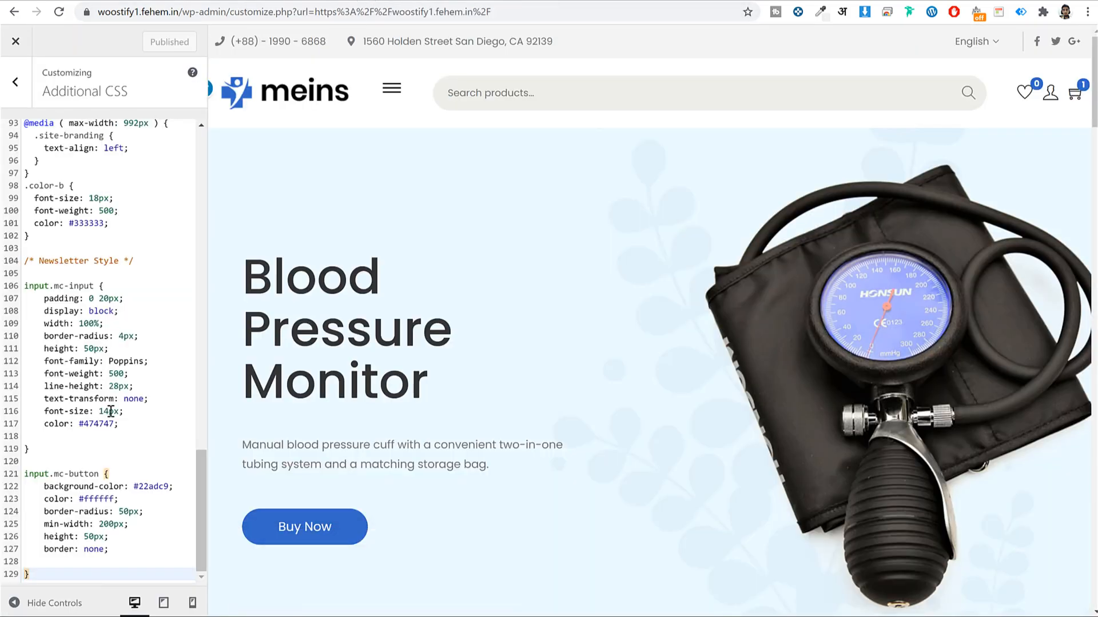
left_click_drag(27, 479, 171, 487)
left_click(108, 499)
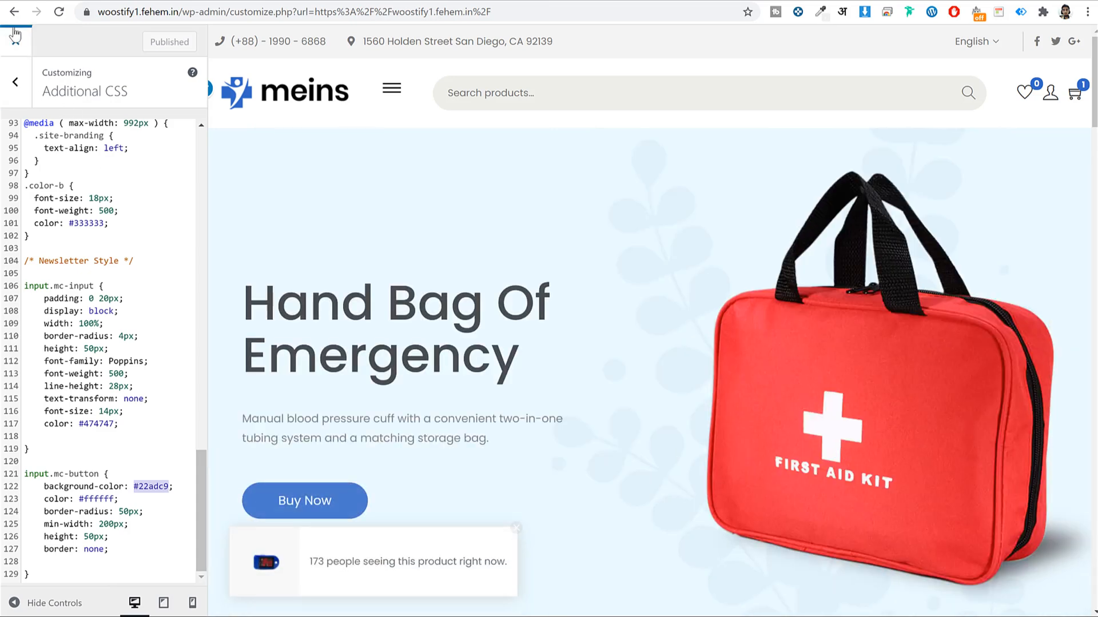
left_click(15, 40)
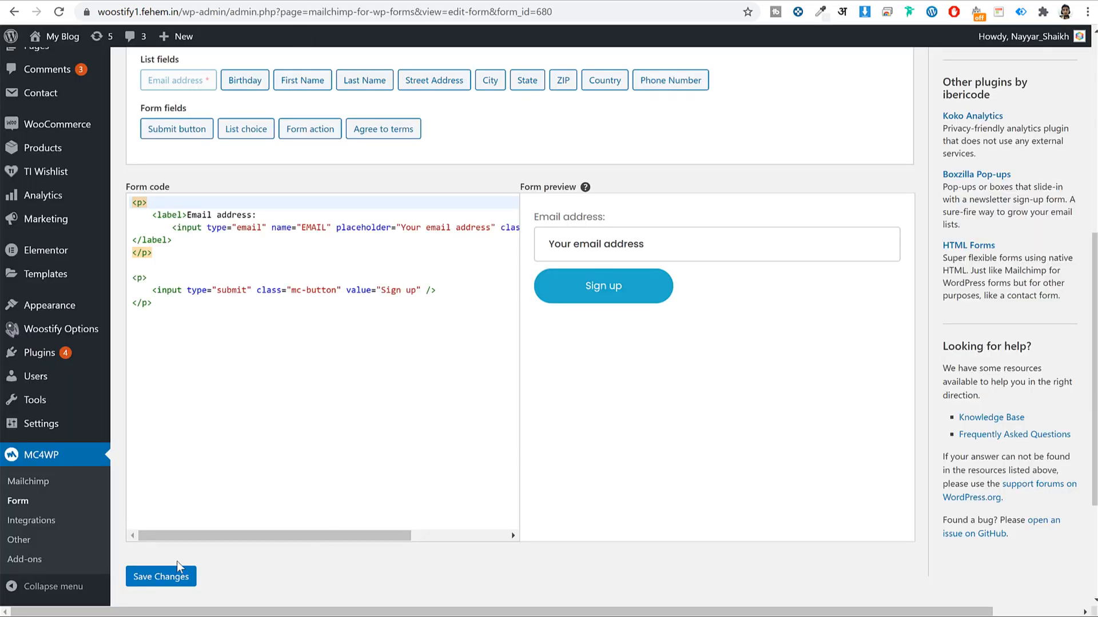
left_click(173, 574)
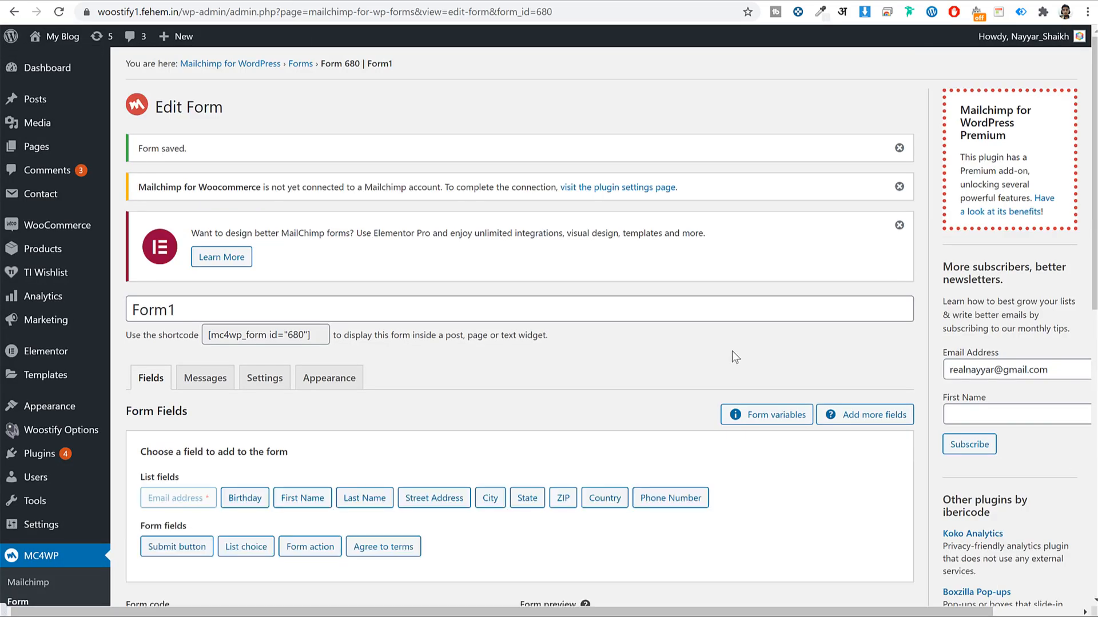
Copy Form1's shortcode [mc4wp_form id="680"]
scroll(733, 355, "down", 5)
scroll(736, 355, "up", 2)
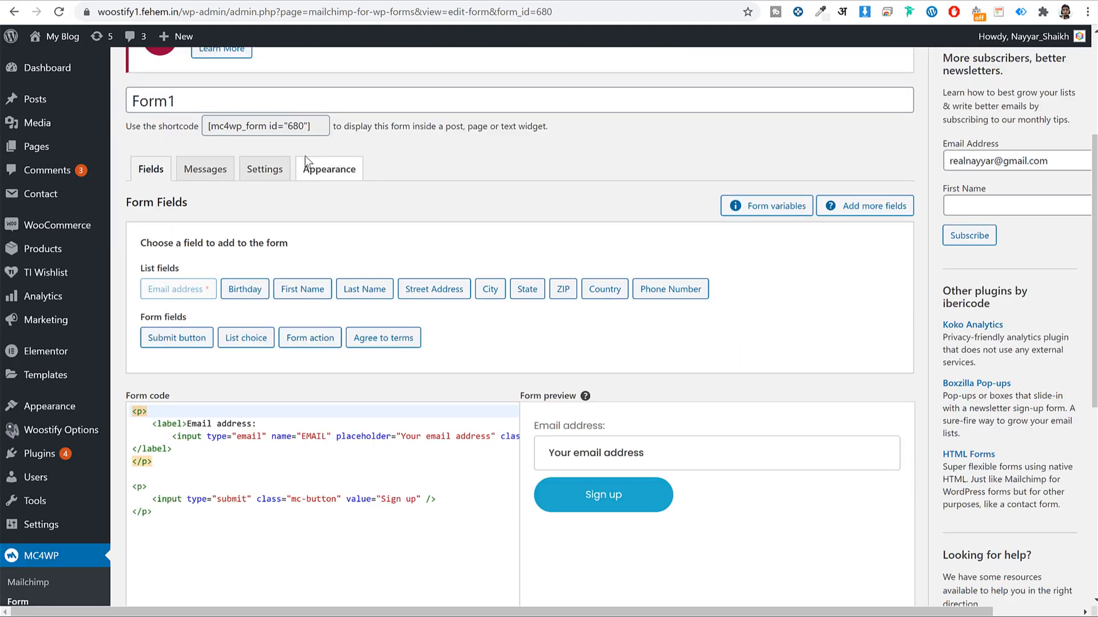
scroll(325, 153, "up", 4)
left_click(277, 332)
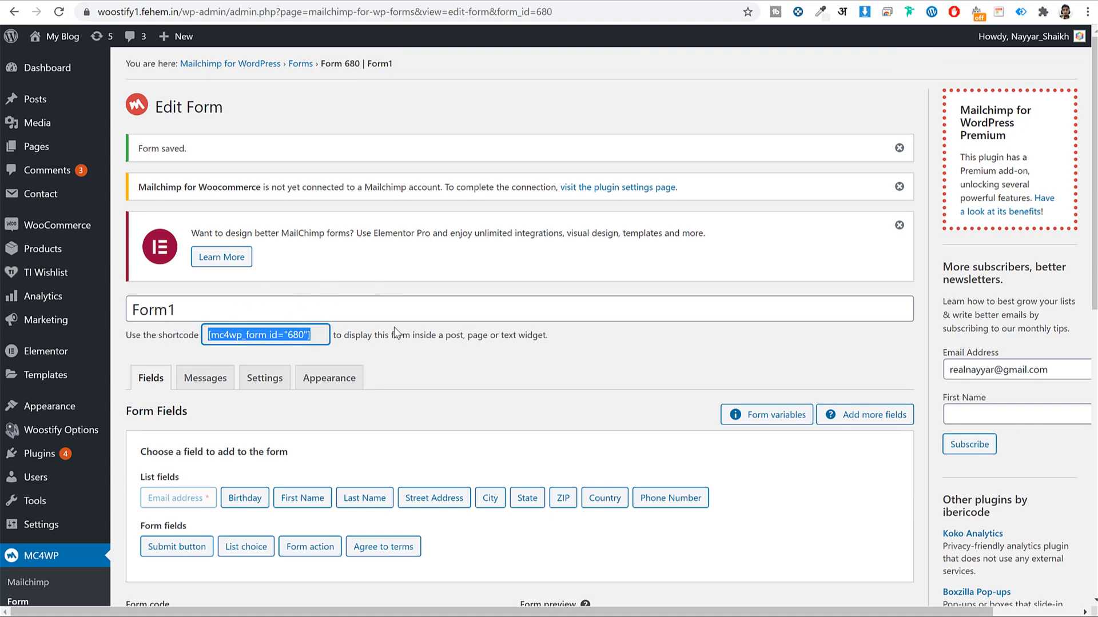
scroll(393, 327, "down", 6)
scroll(660, 384, "up", 1)
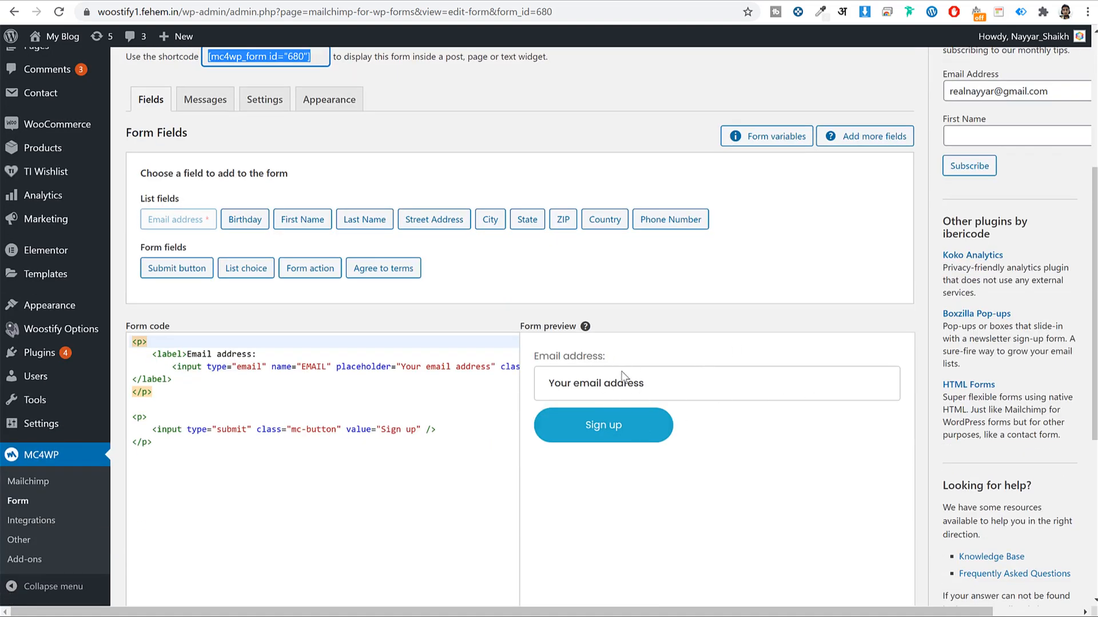
scroll(622, 371, "up", 5)
right_click(290, 338)
left_click(312, 347)
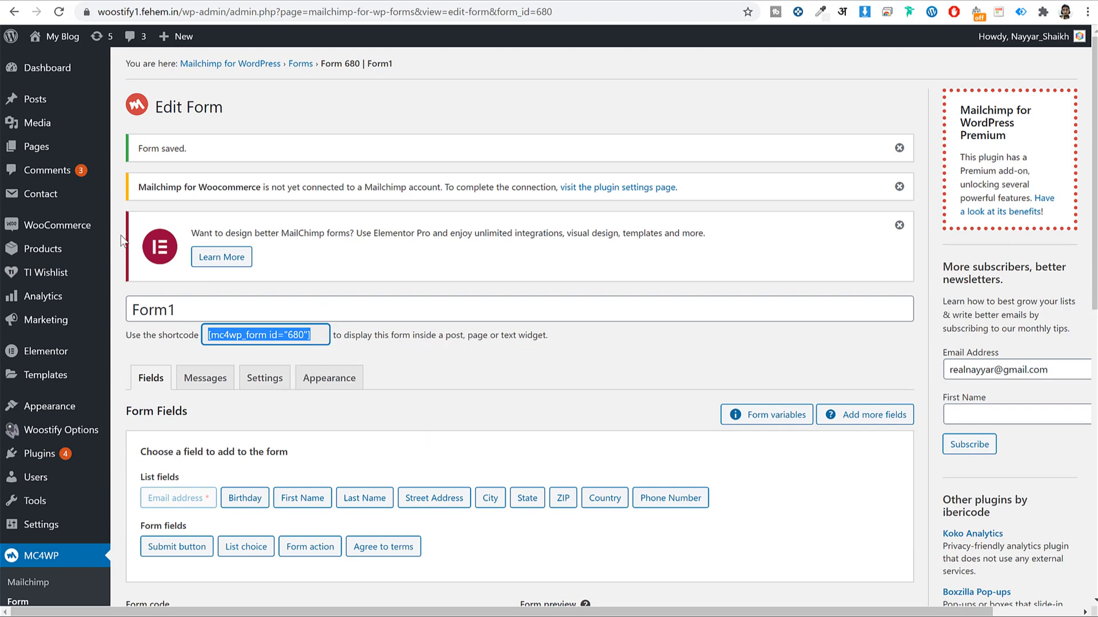
Browse the live site's Blog page and look over its sidebar
scroll(400, 257, "down", 3)
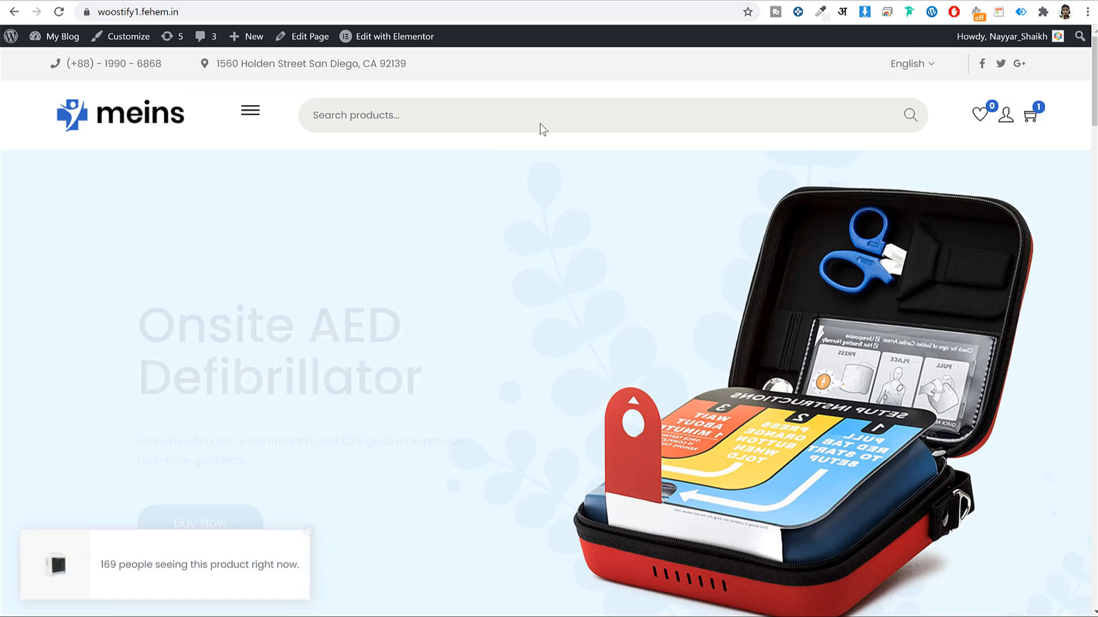
left_click(249, 103)
left_click(42, 212)
scroll(461, 276, "down", 20)
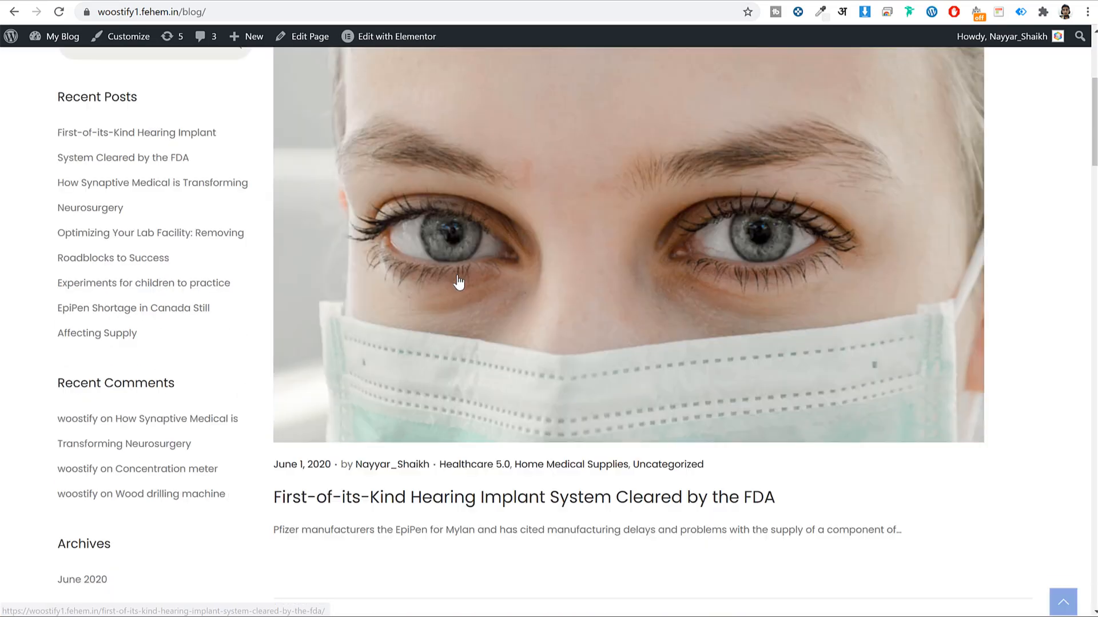
scroll(143, 412, "down", 5)
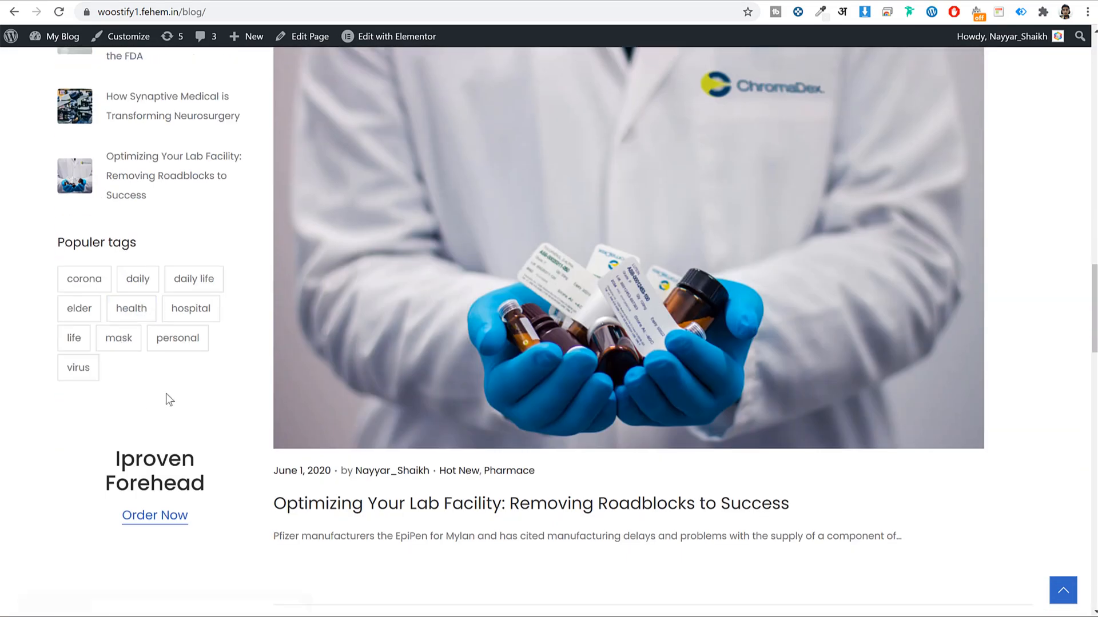
scroll(176, 436, "down", 5)
scroll(176, 437, "up", 5)
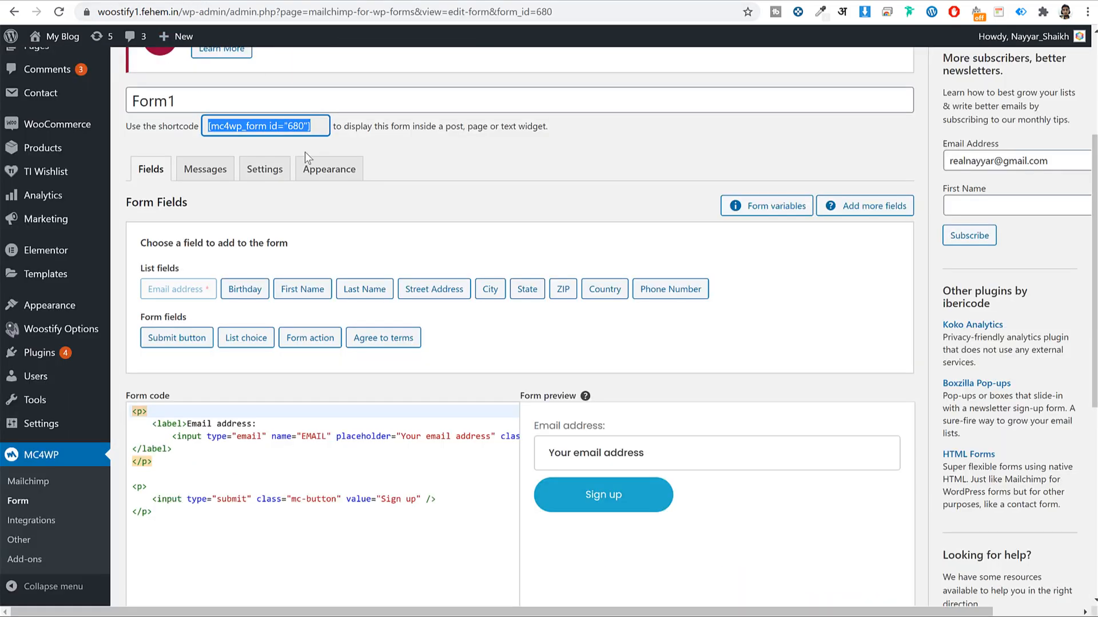
scroll(143, 374, "down", 5)
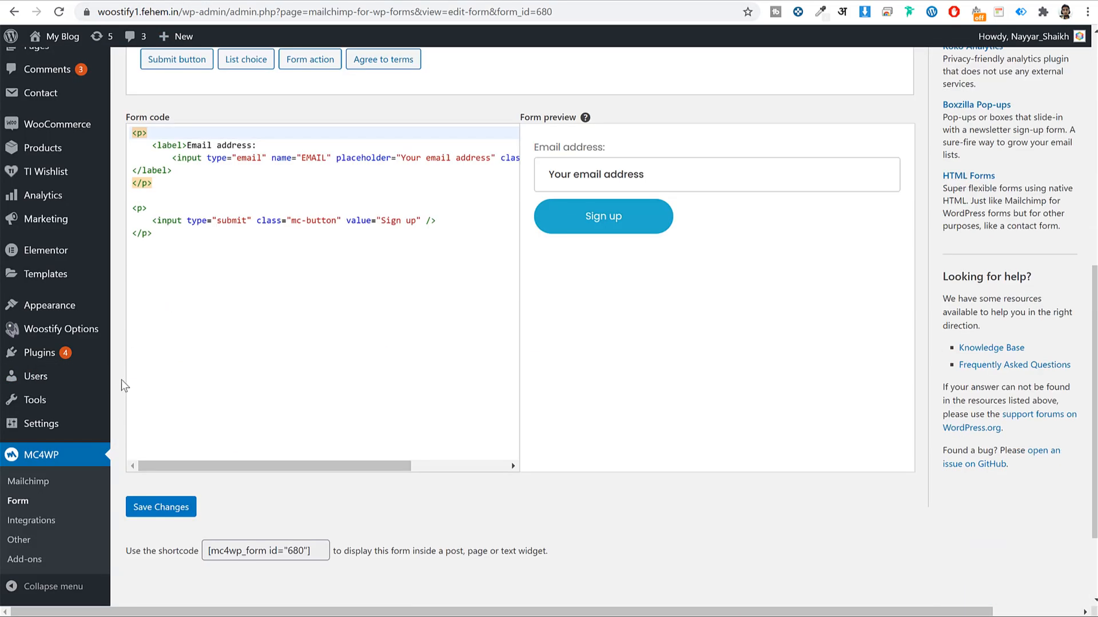
Add the Mailchimp Sign-Up Form widget to the Main Sidebar as Newsletter
mouse_move(78, 311)
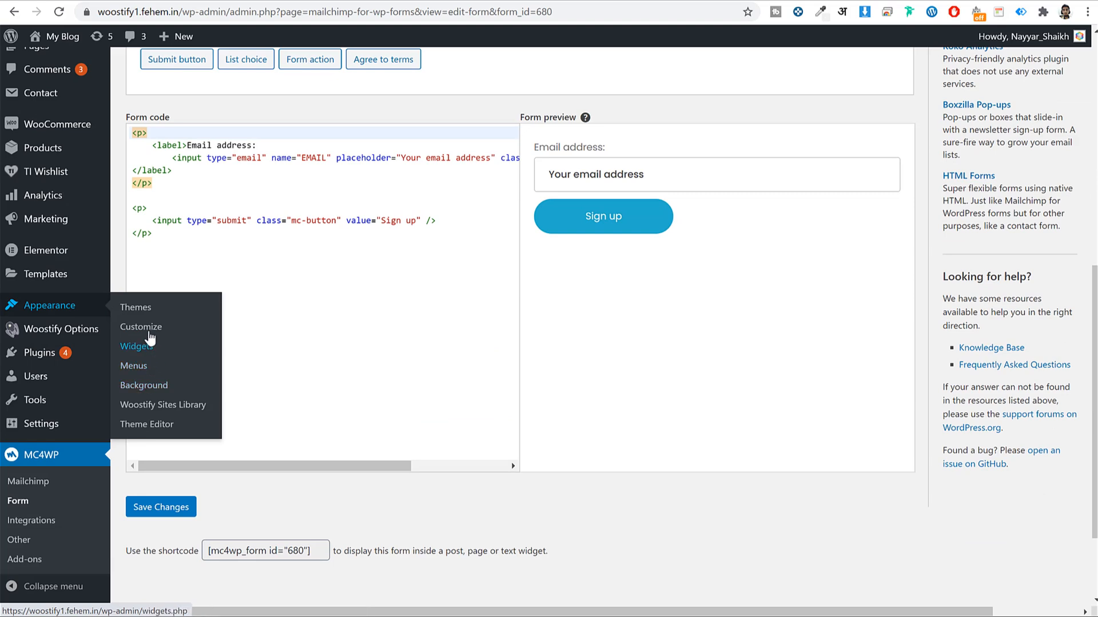
left_click(147, 353)
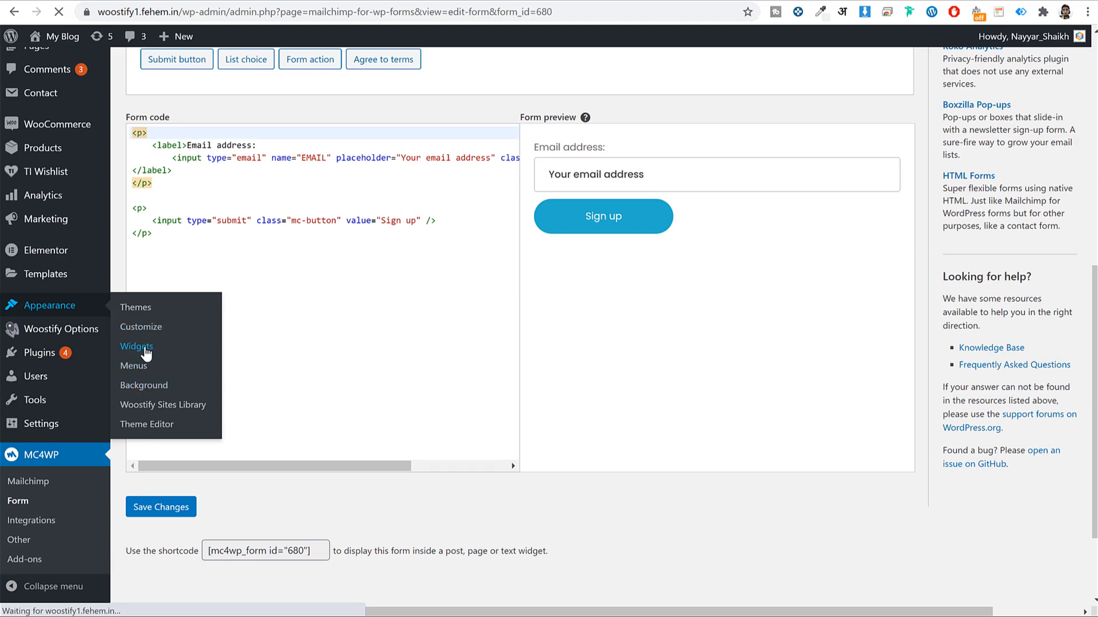
scroll(732, 337, "down", 3)
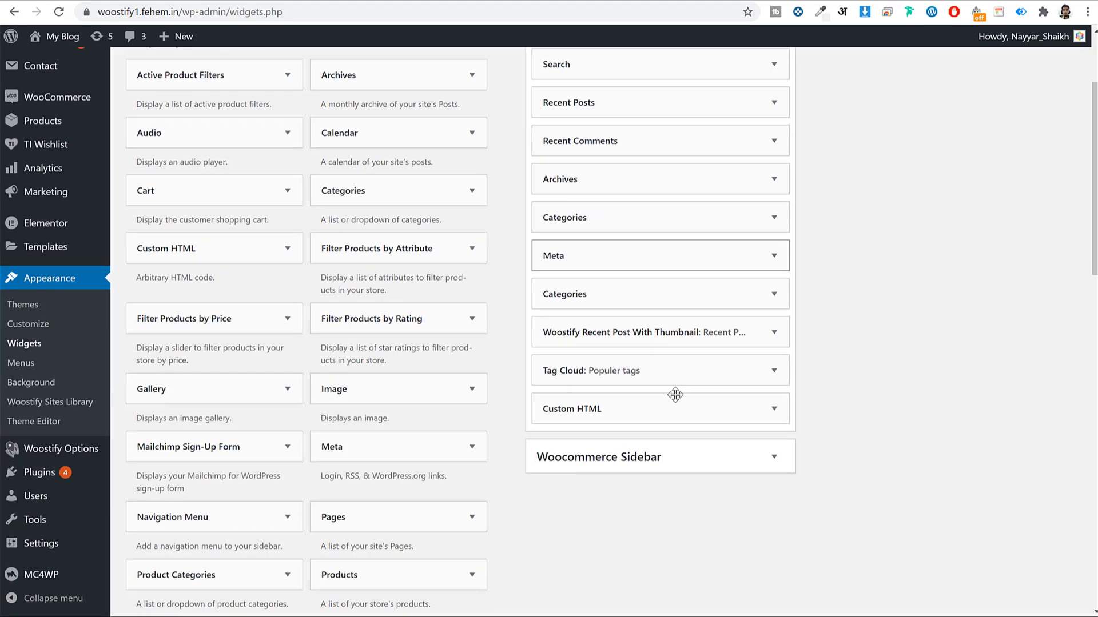
scroll(443, 293, "down", 5)
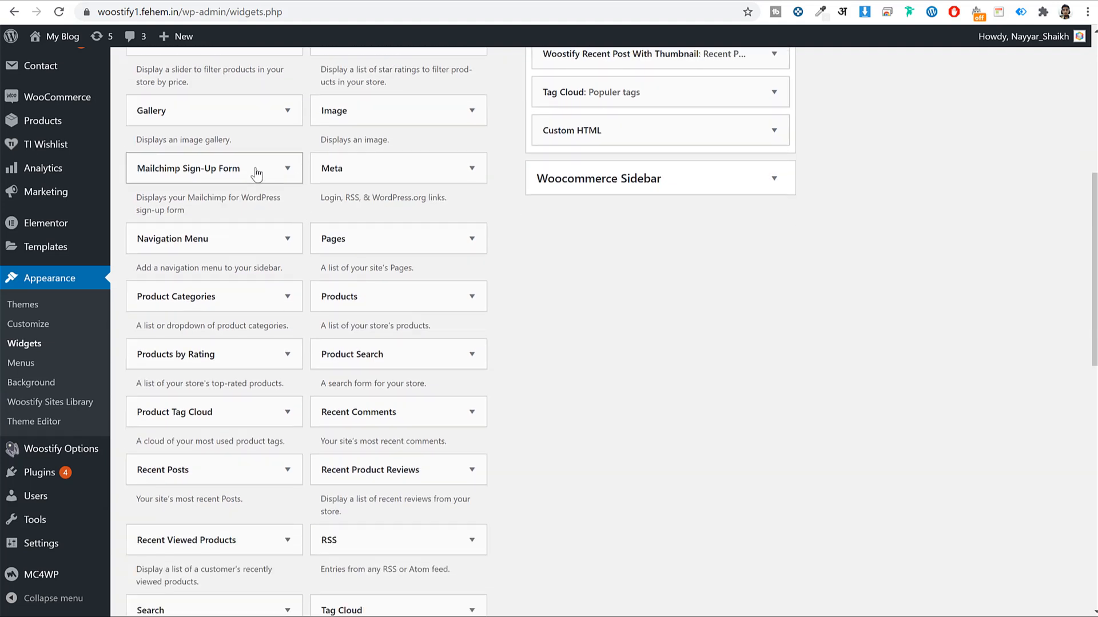
left_click(256, 175)
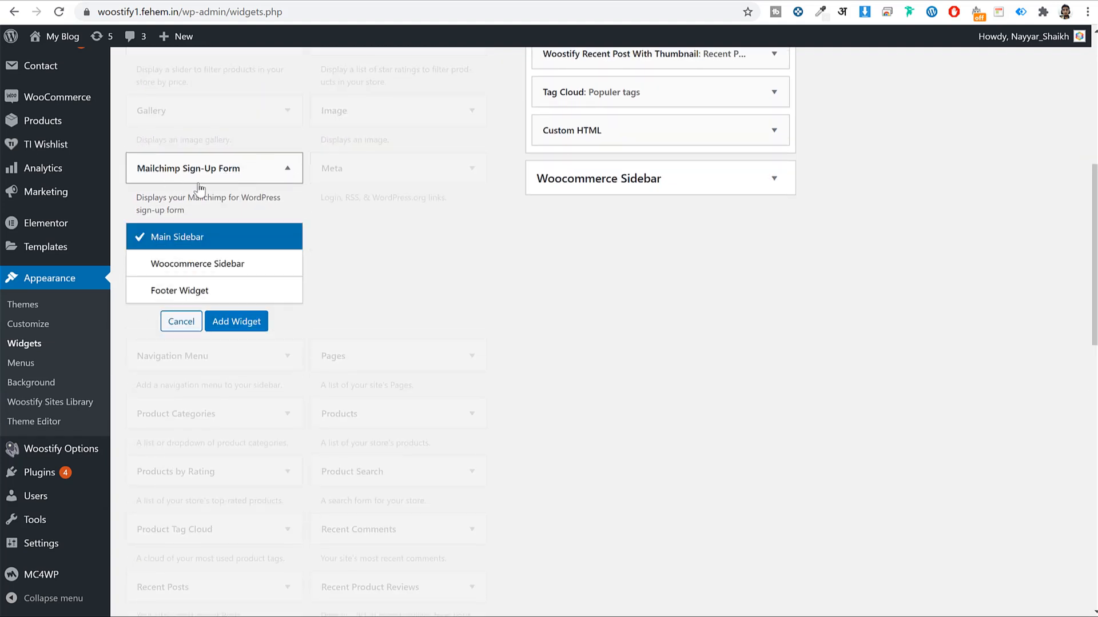
left_click(240, 321)
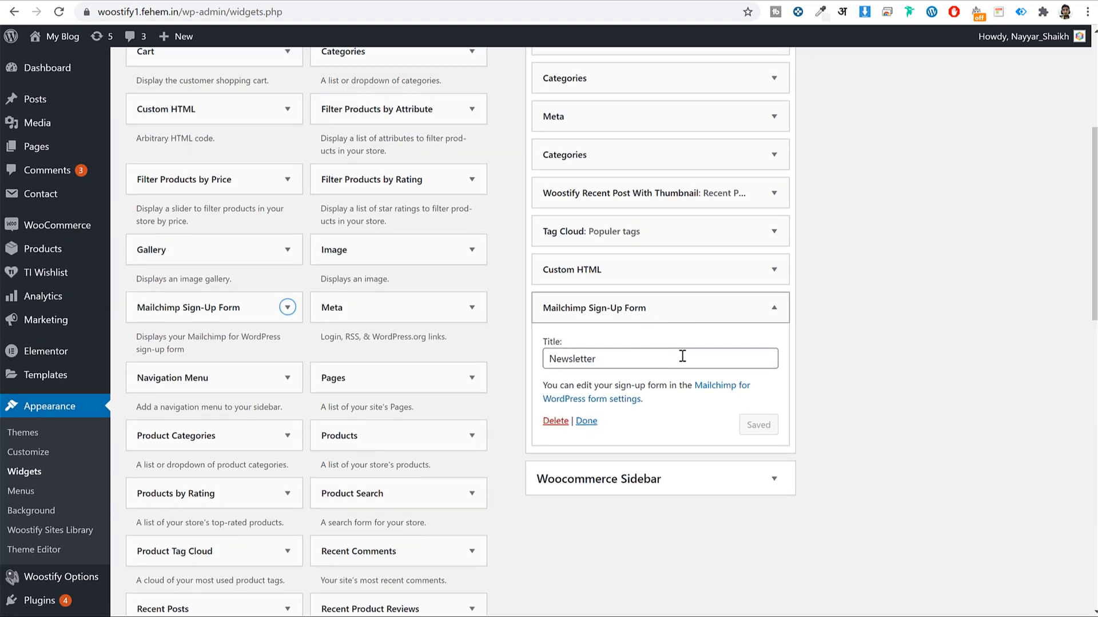
left_click(586, 421)
Reload the blog to confirm the Newsletter widget in the sidebar, then go to All Posts
left_click(307, 1)
left_click(314, 15)
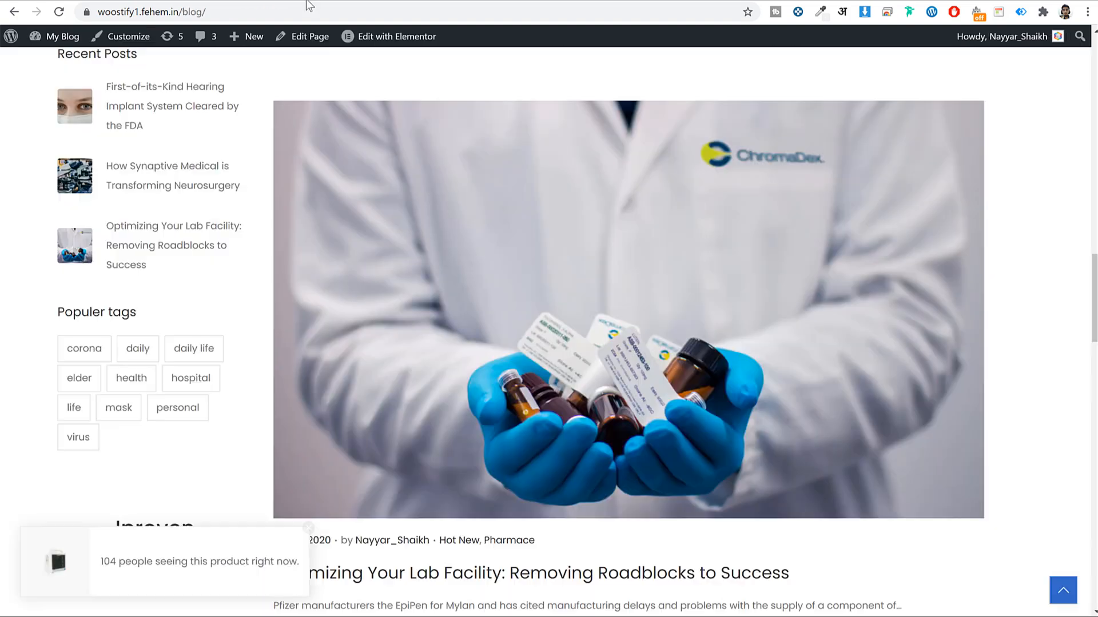
key("Return")
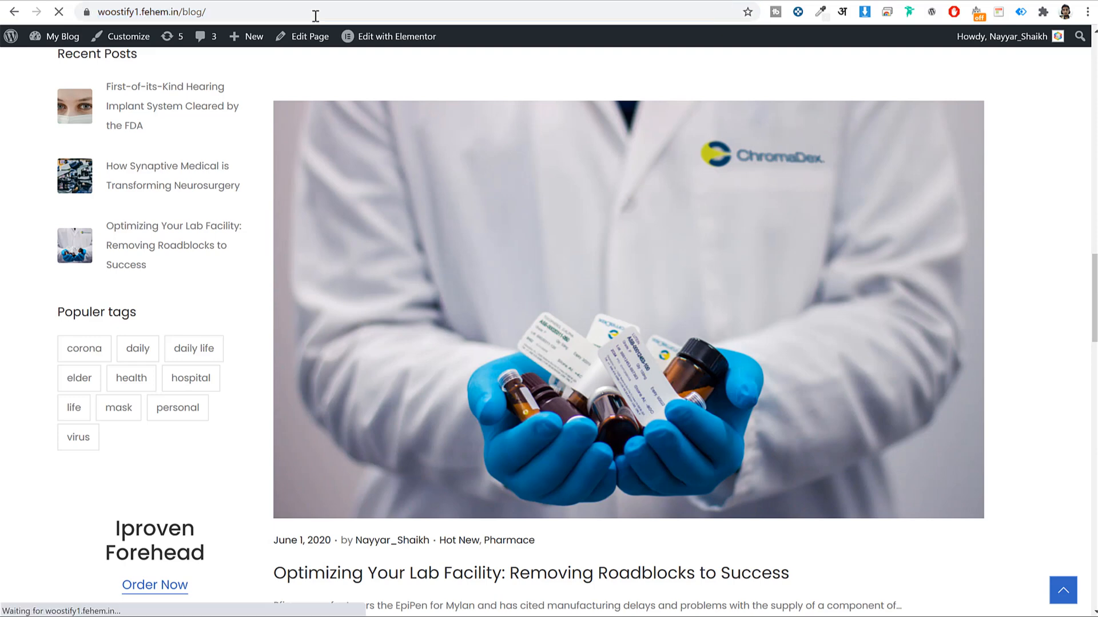
scroll(385, 177, "down", 7)
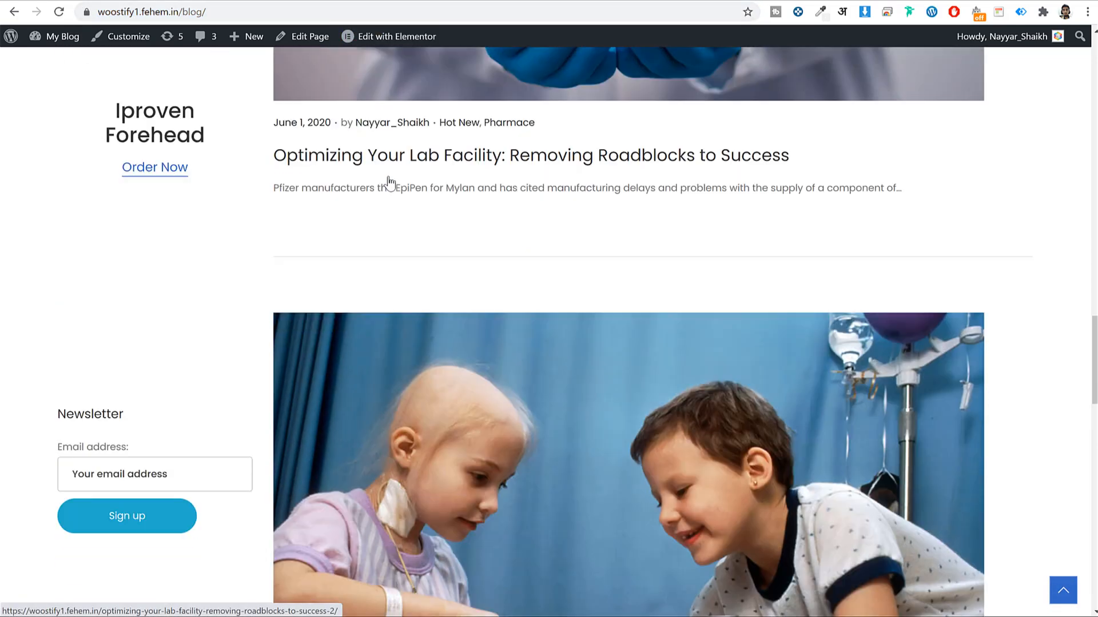
scroll(389, 182, "down", 4)
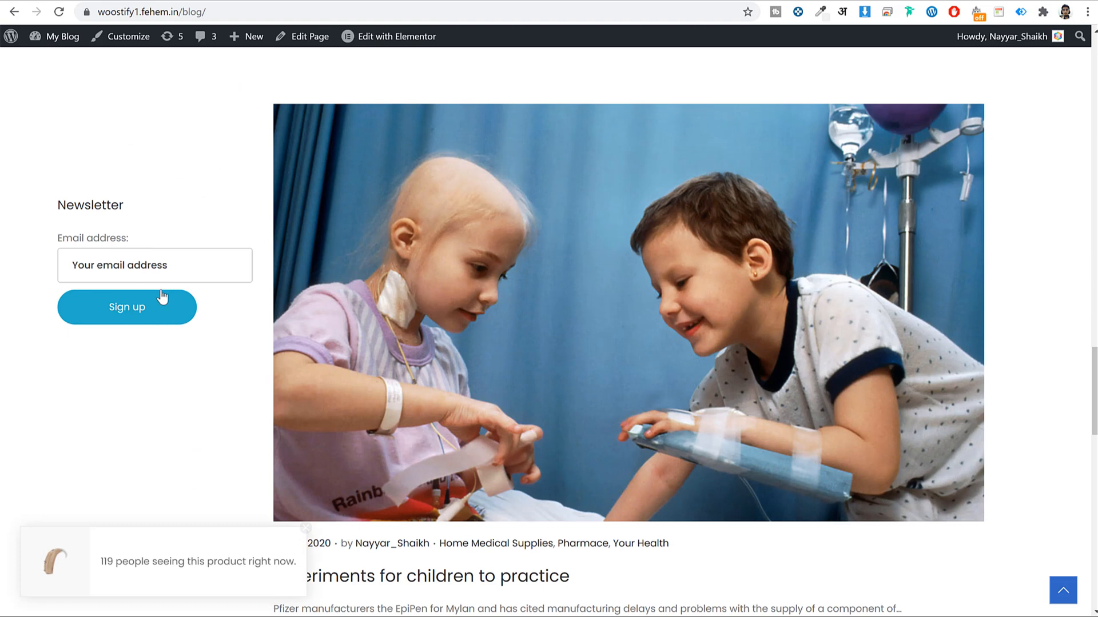
left_click(194, 2)
scroll(471, 169, "up", 5)
left_click(58, 101)
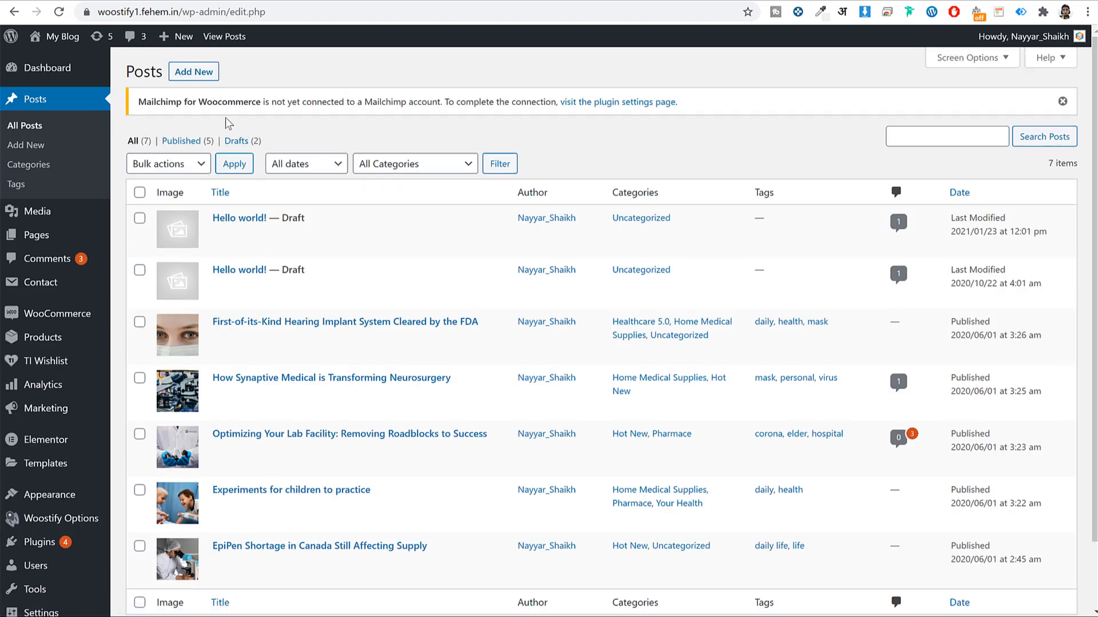
Start a new post titled 'Demo Post'
left_click(210, 74)
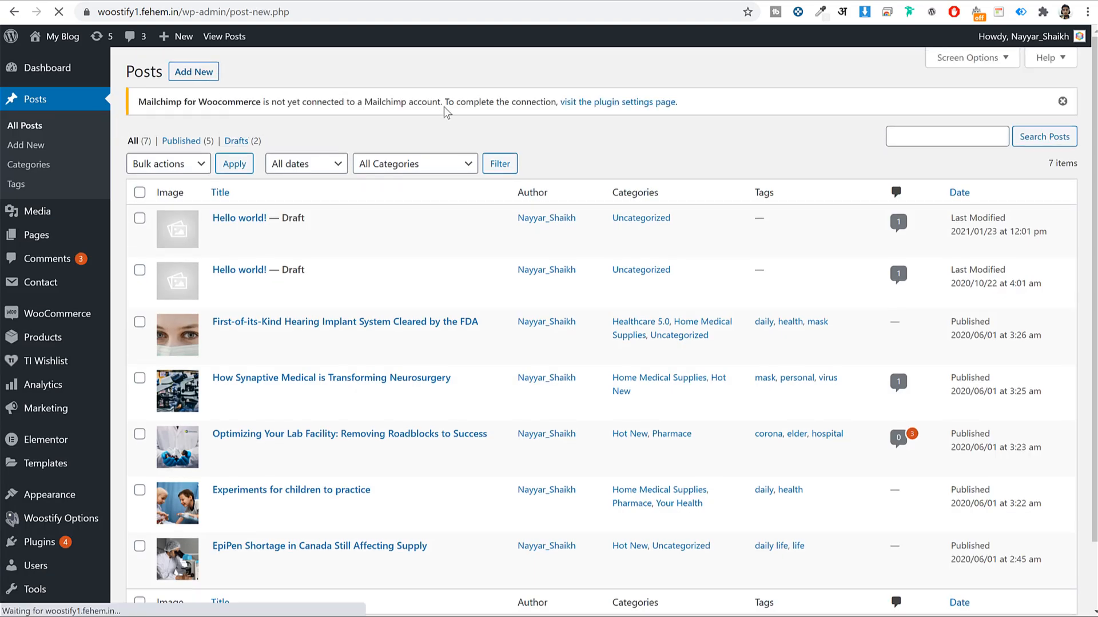
type("De,m")
key("BackSpace")
key("BackSpace")
type("mo P")
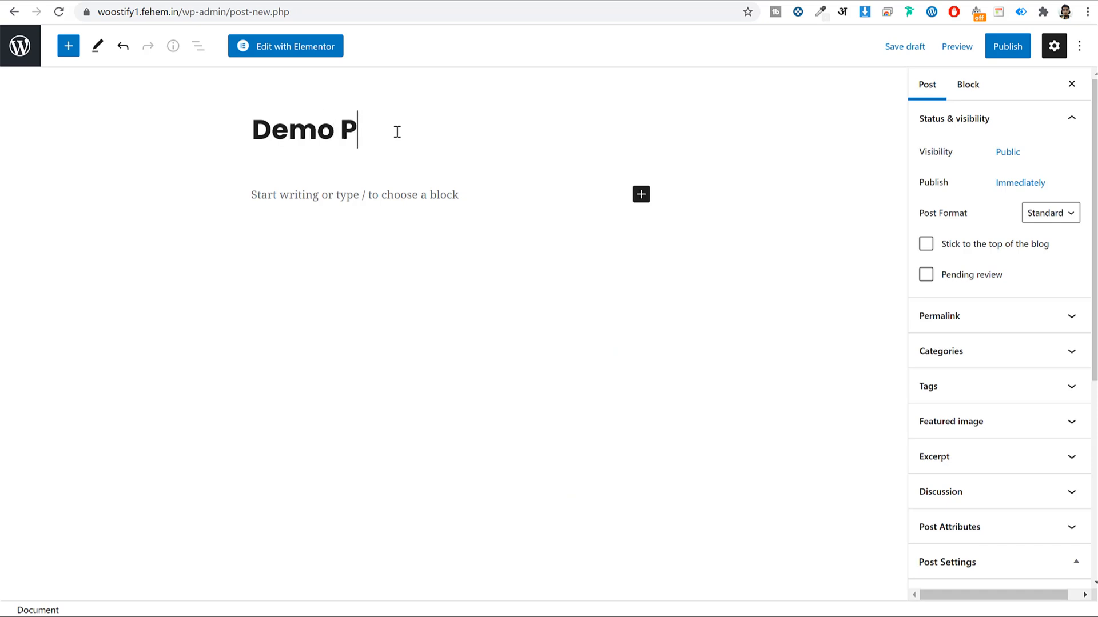
type("ost")
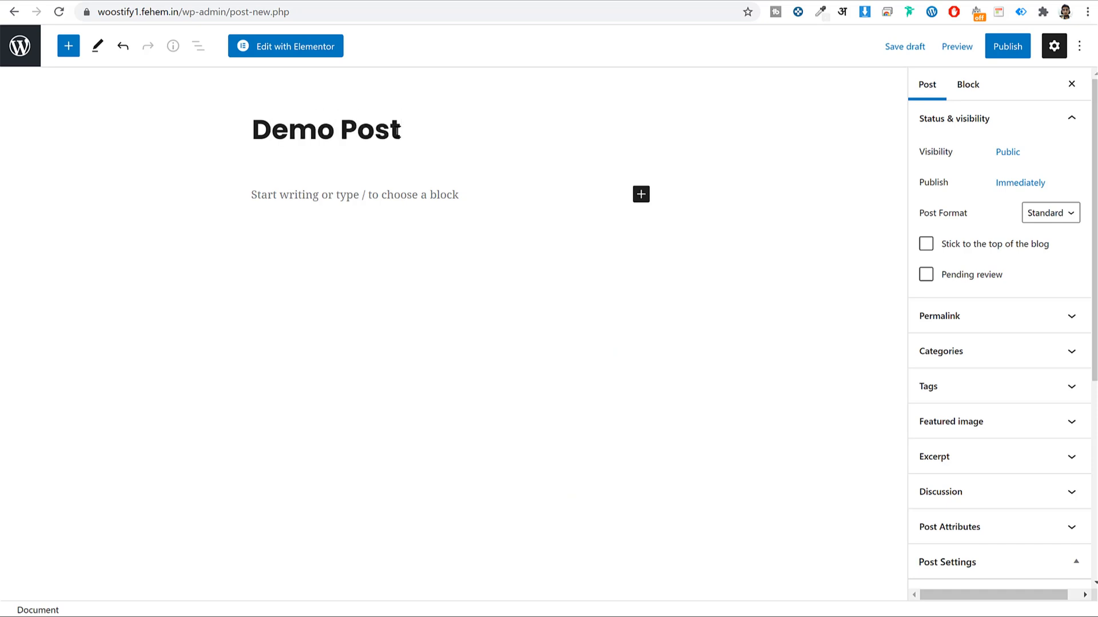
In Elementor, add a one-column section with 800 content width
left_click(324, 52)
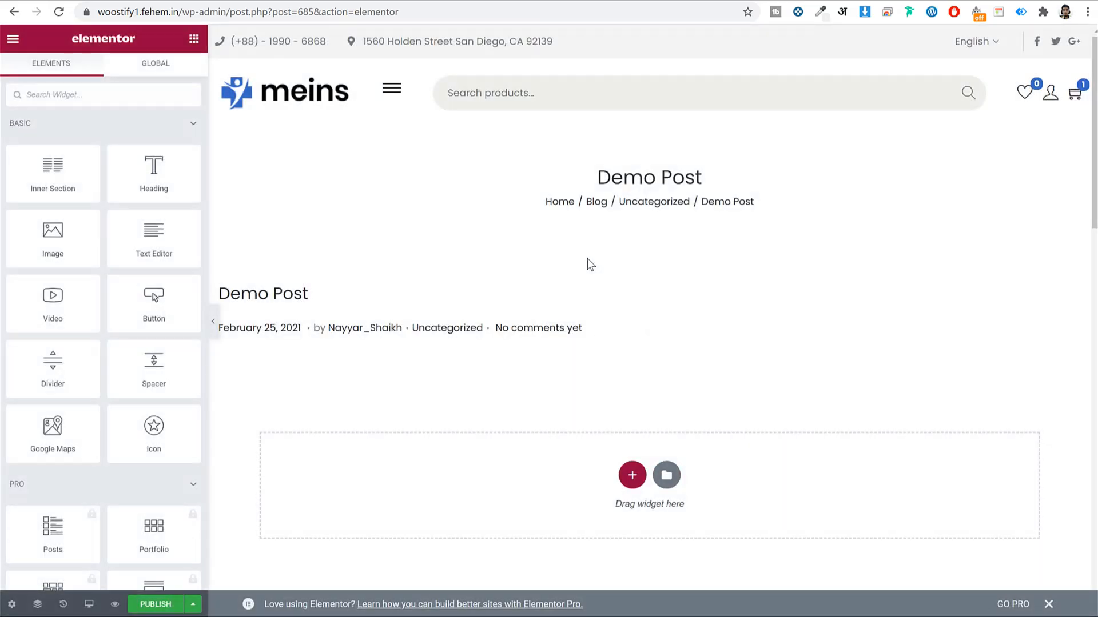
scroll(640, 448, "down", 4)
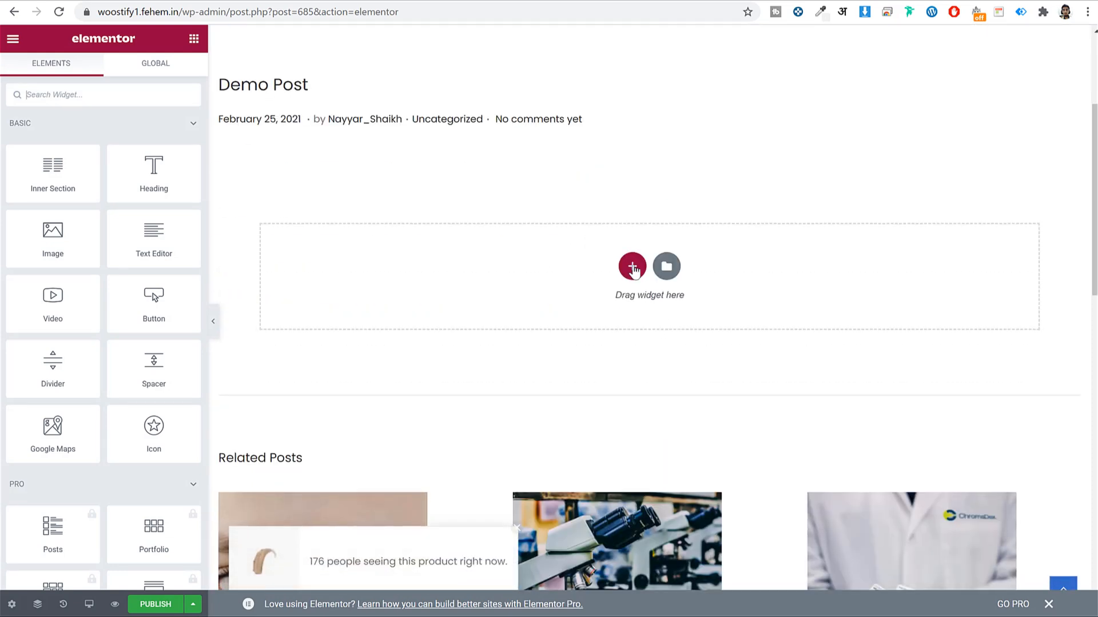
left_click(632, 267)
left_click(460, 304)
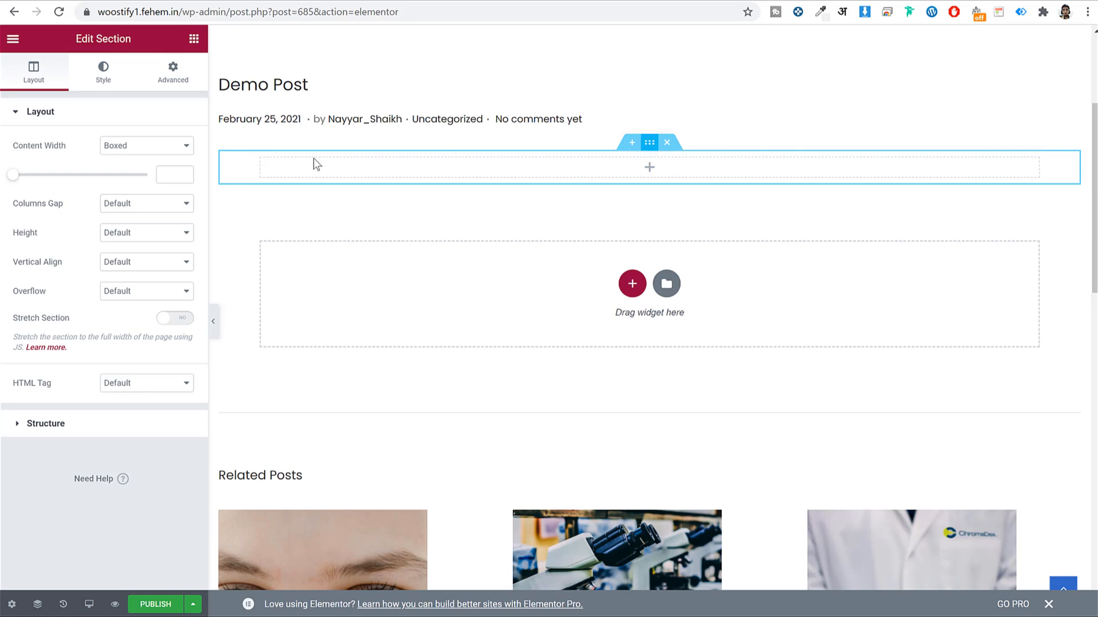
left_click(181, 179)
type("800")
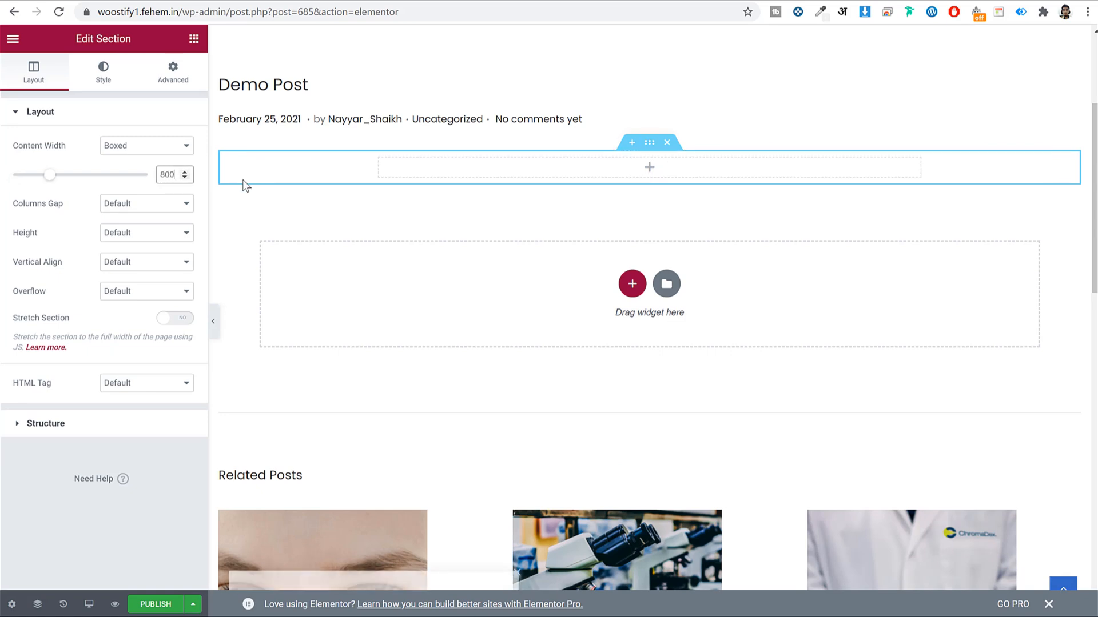
Place a Shortcode widget in the section holding the sign-up form shortcode
left_click(194, 38)
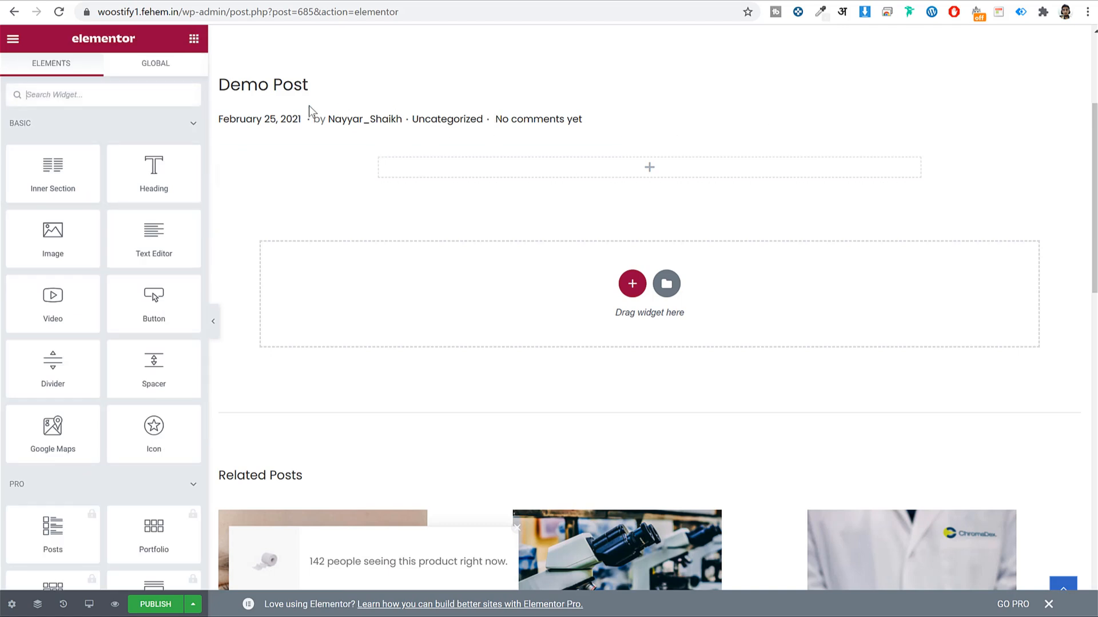
left_click(135, 95)
type("s")
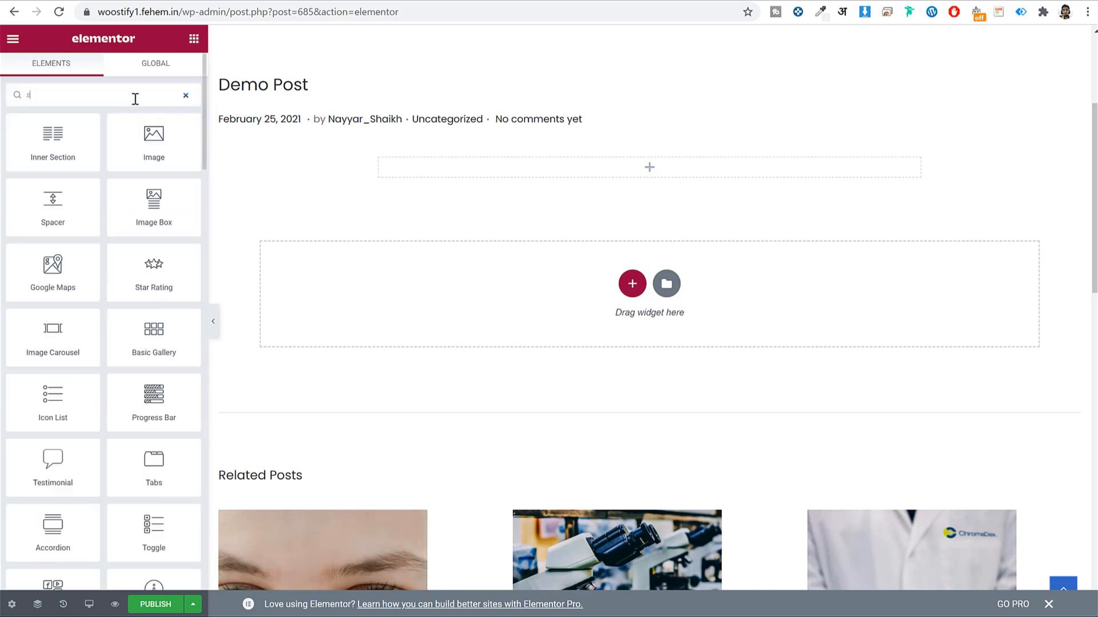
type("hor")
left_click_drag(31, 147, 780, 170)
left_click(110, 213)
type("[mc4wp_form id=\"680\"]")
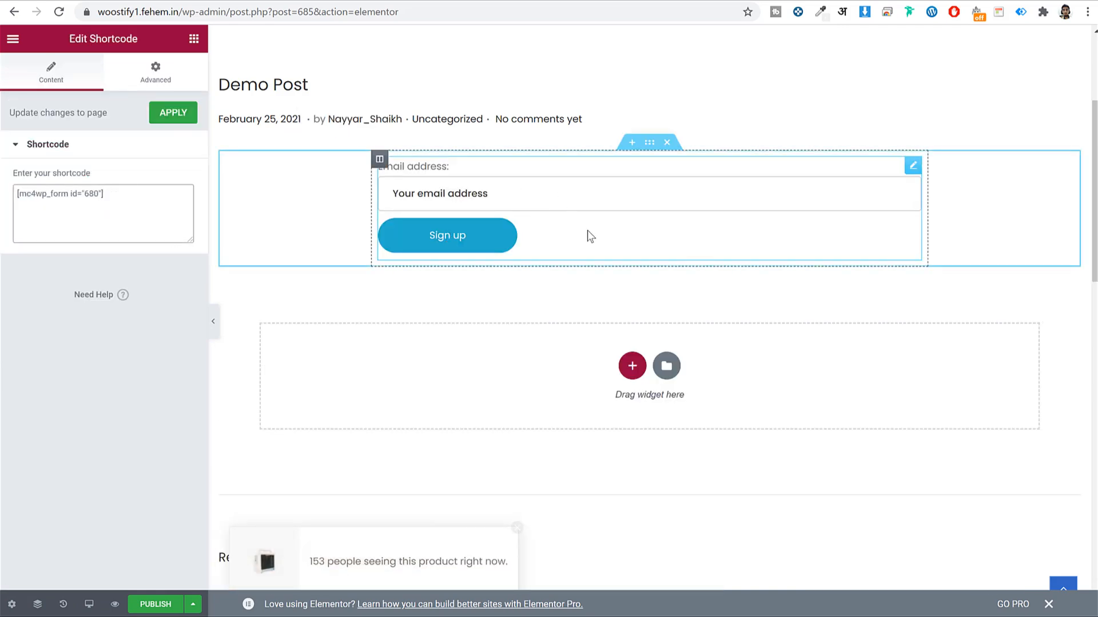
Publish the Demo Post and return to the WordPress admin
left_click(150, 605)
left_click_drag(231, 12, 899, 51)
key("BackSpace")
key("Return")
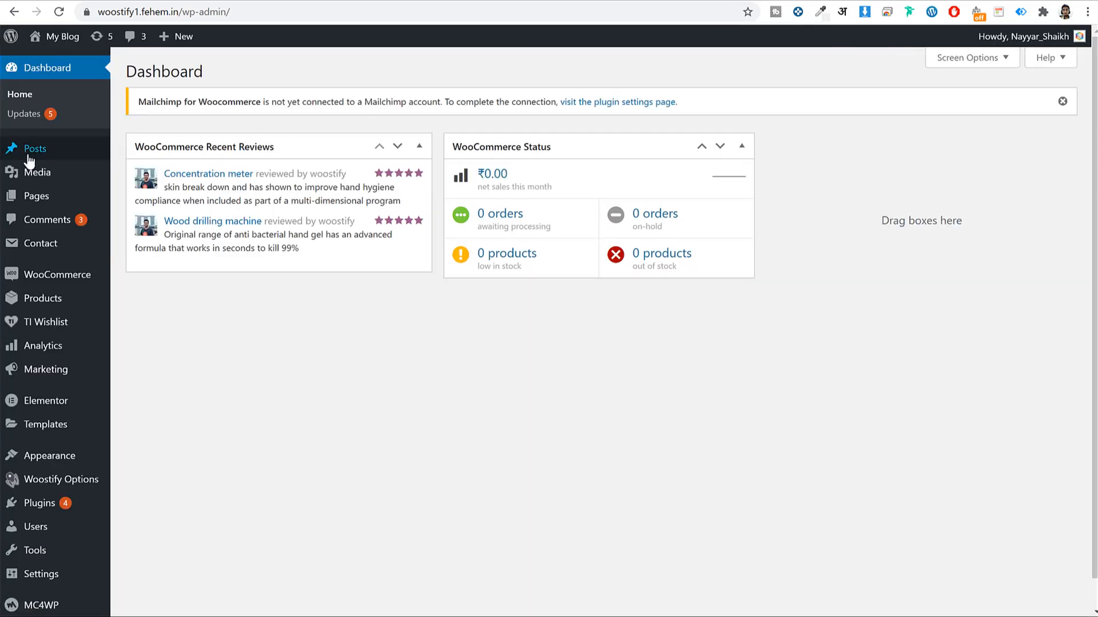
left_click(28, 155)
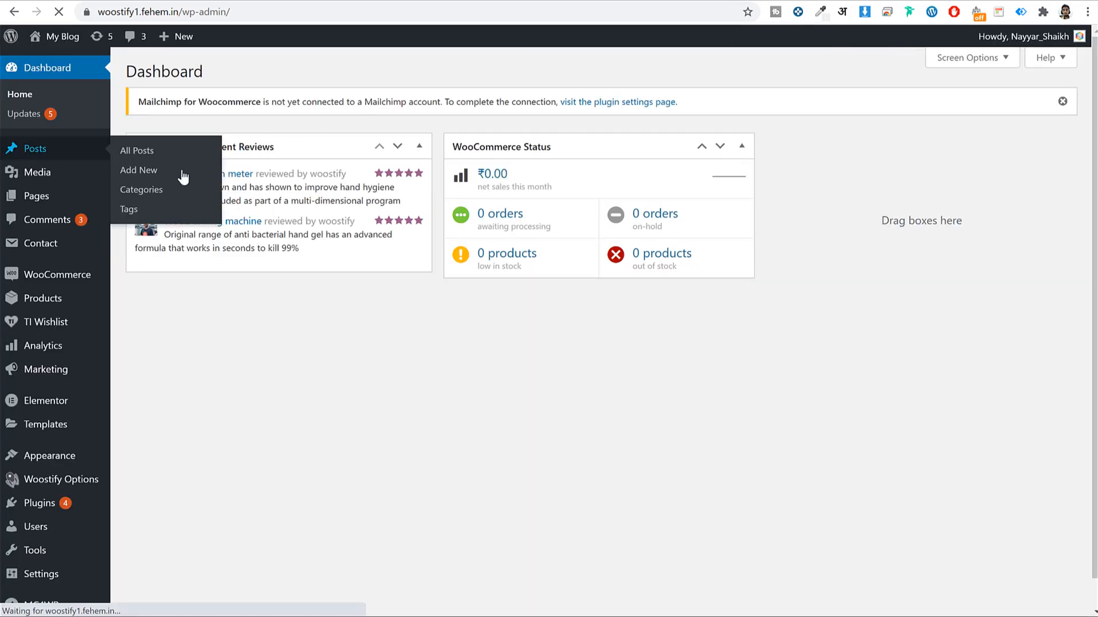
Edit the First-of-its-Kind Hearing Implant post, placing the caret after its last paragraph
scroll(360, 312, "down", 3)
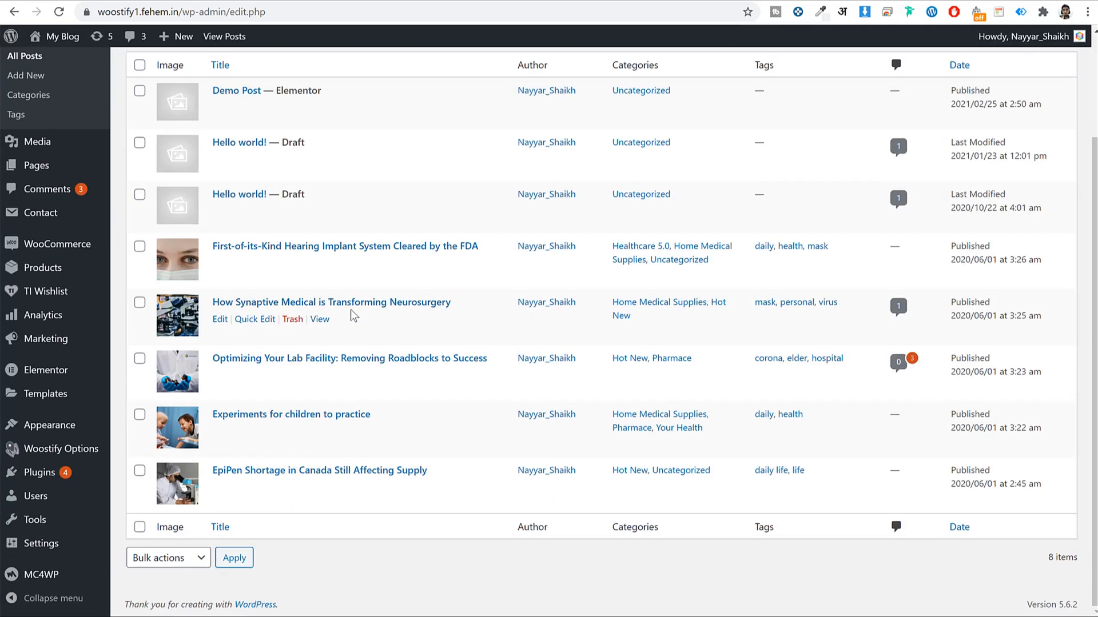
left_click(223, 265)
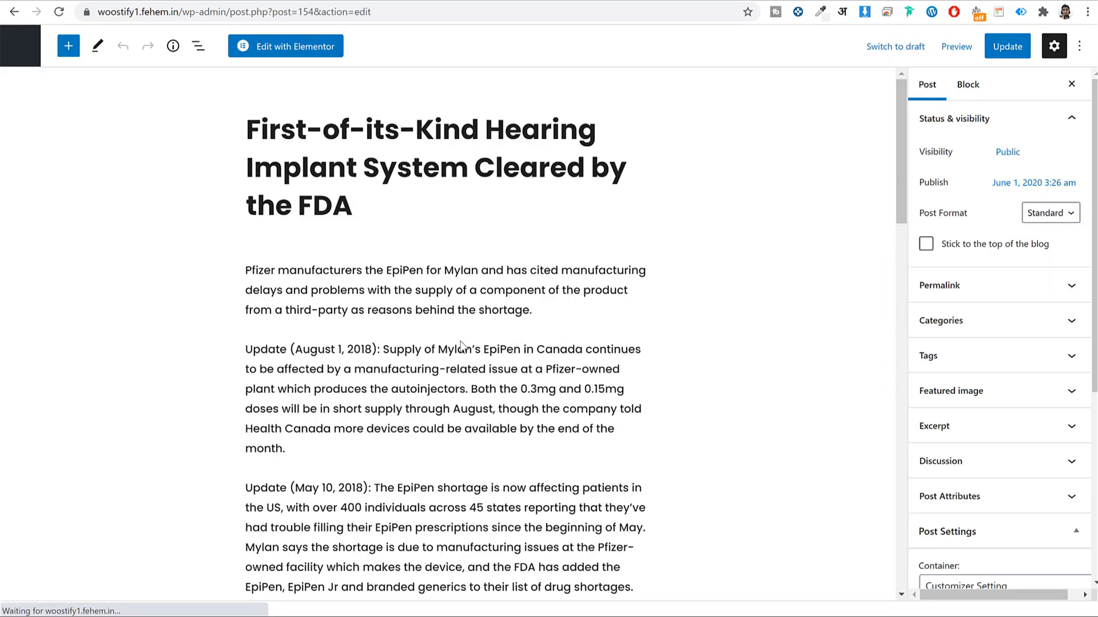
scroll(485, 333, "down", 4)
scroll(456, 332, "down", 4)
left_click(457, 334)
scroll(456, 332, "up", 7)
scroll(446, 338, "down", 4)
scroll(447, 339, "down", 15)
left_click(381, 375)
left_click(356, 356)
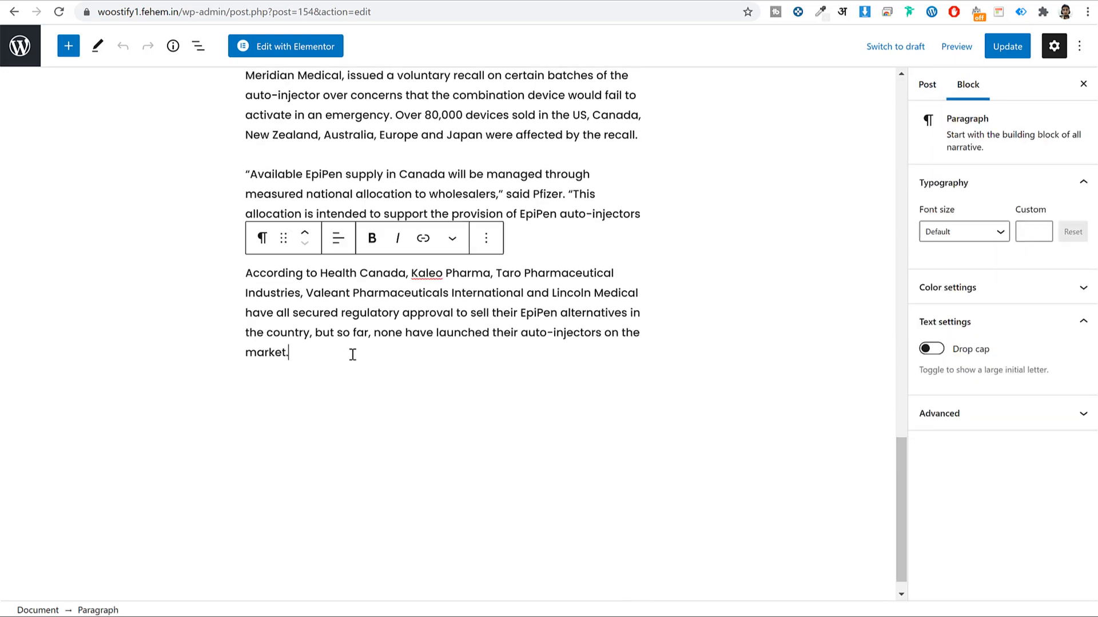
Append a Shortcode block with [mc4wp_form id="680"], update the post, and view it live
left_click(75, 51)
type("short")
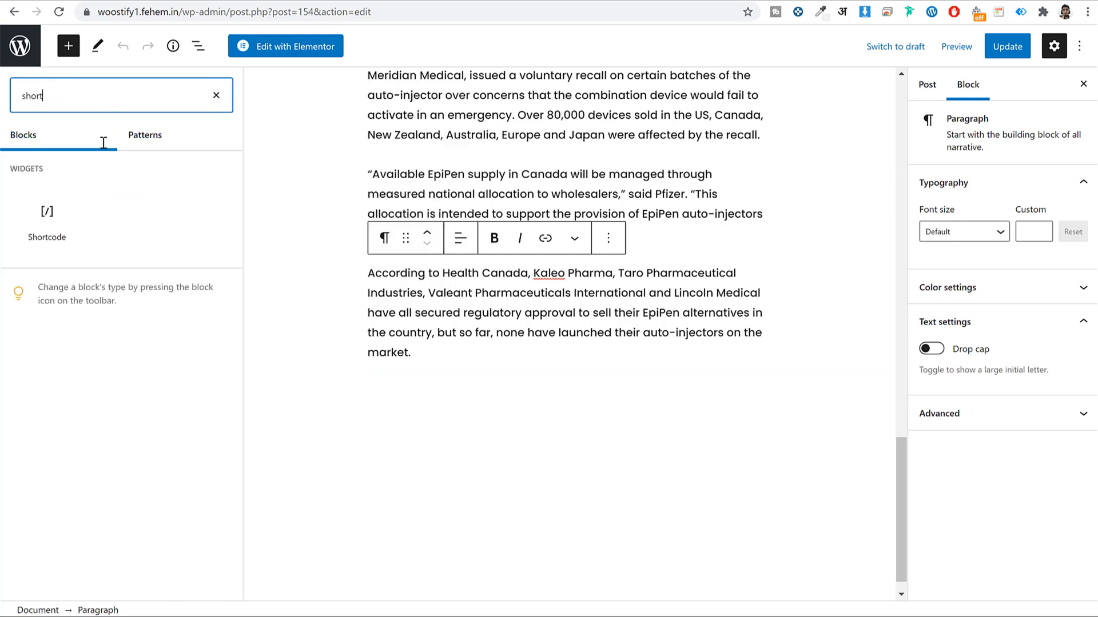
left_click(46, 217)
type("[mc4wp_form id=\"680\"]")
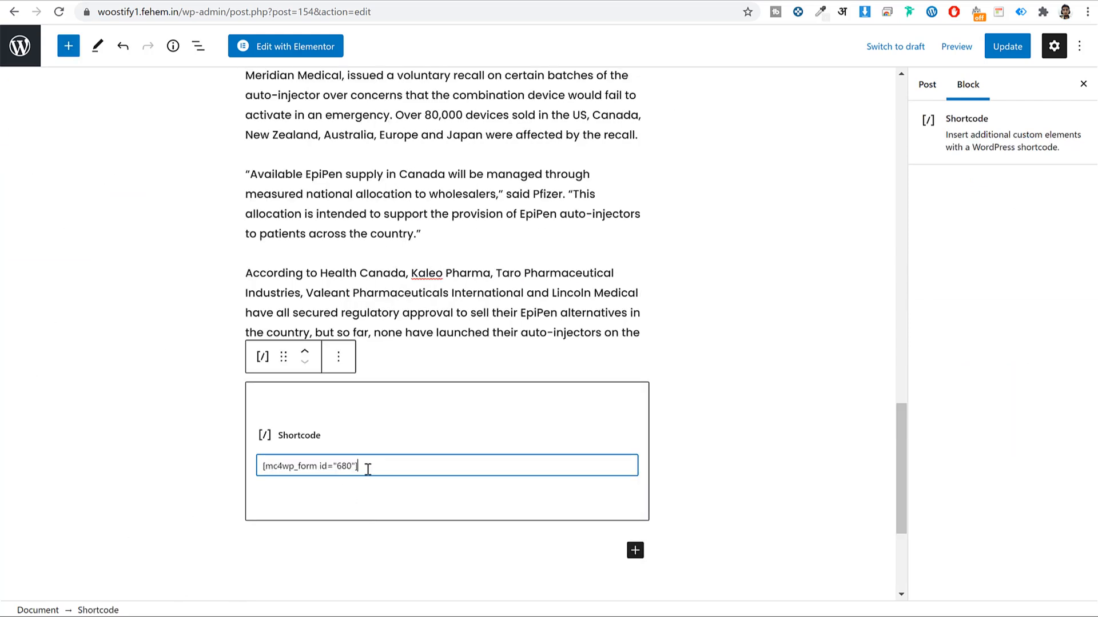
left_click(1005, 49)
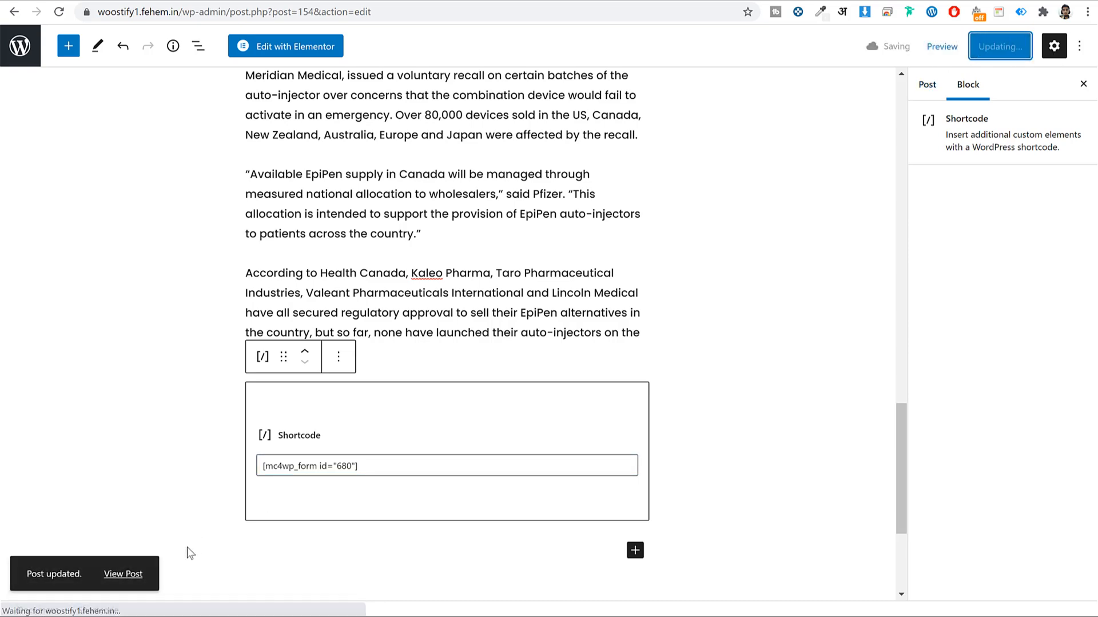
left_click(123, 575)
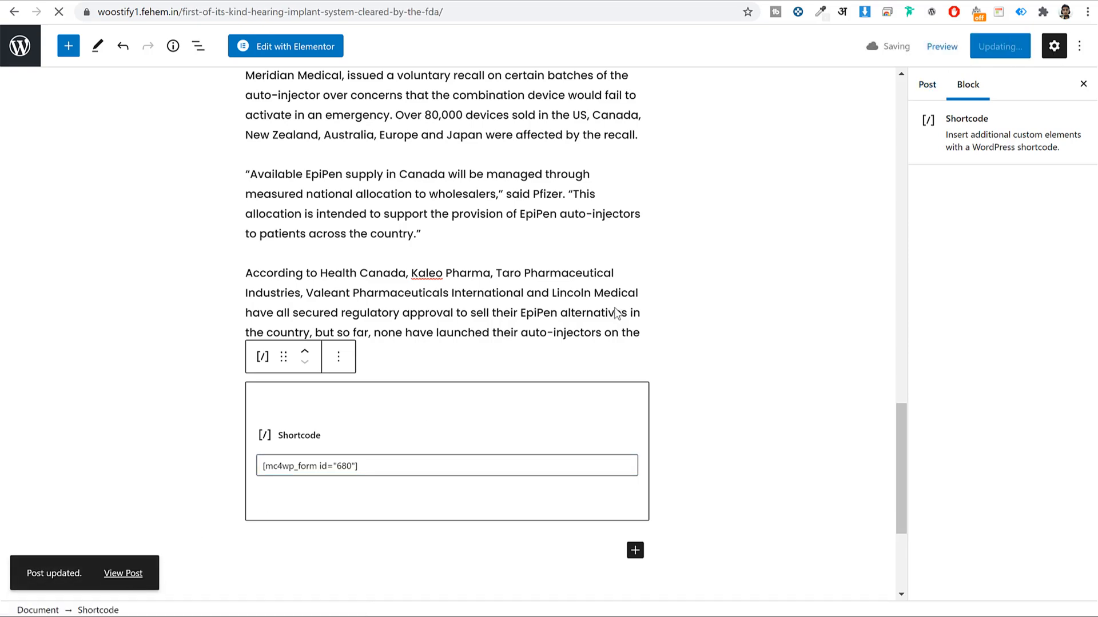
scroll(616, 312, "down", 15)
Scroll the live post and blog page to check the email sign-up form appears
scroll(615, 312, "up", 5)
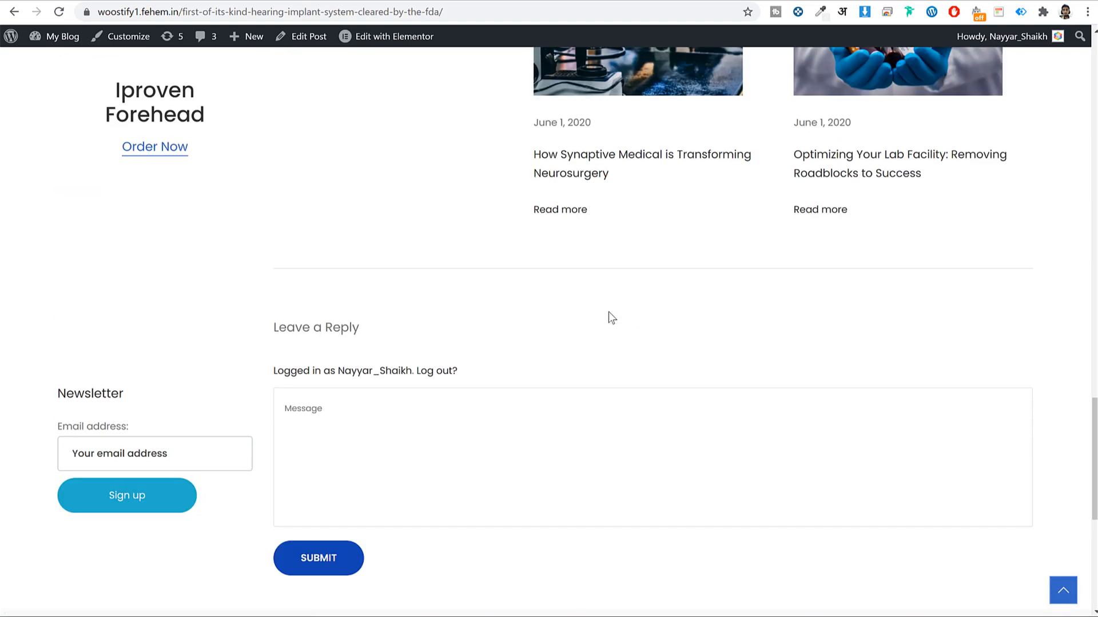
scroll(448, 345, "up", 8)
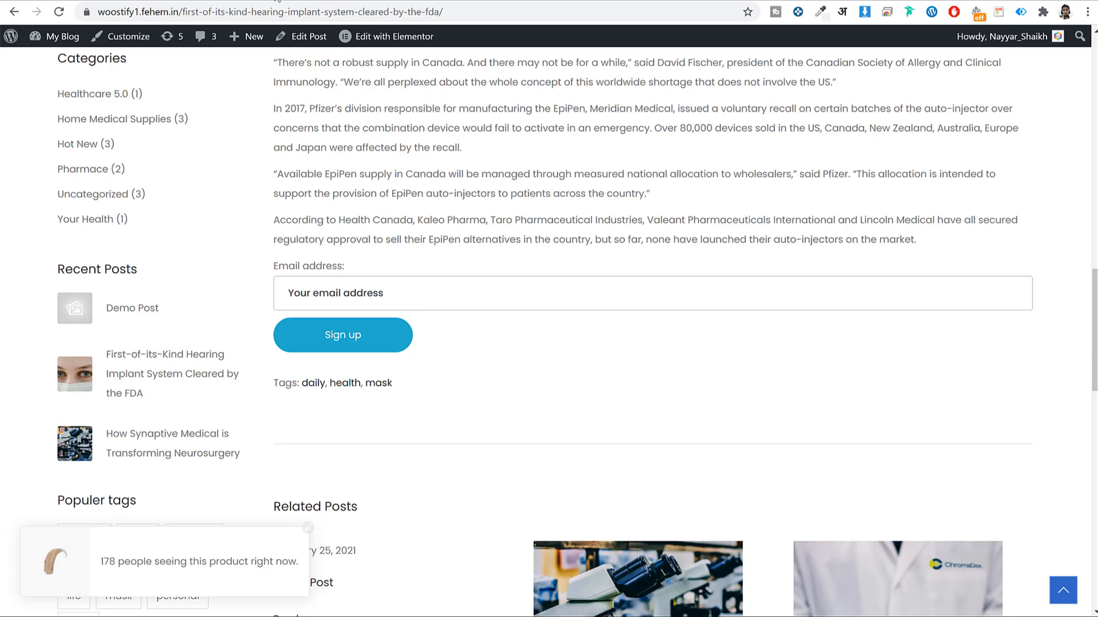
scroll(113, 70, "up", 8)
mouse_move(74, 53)
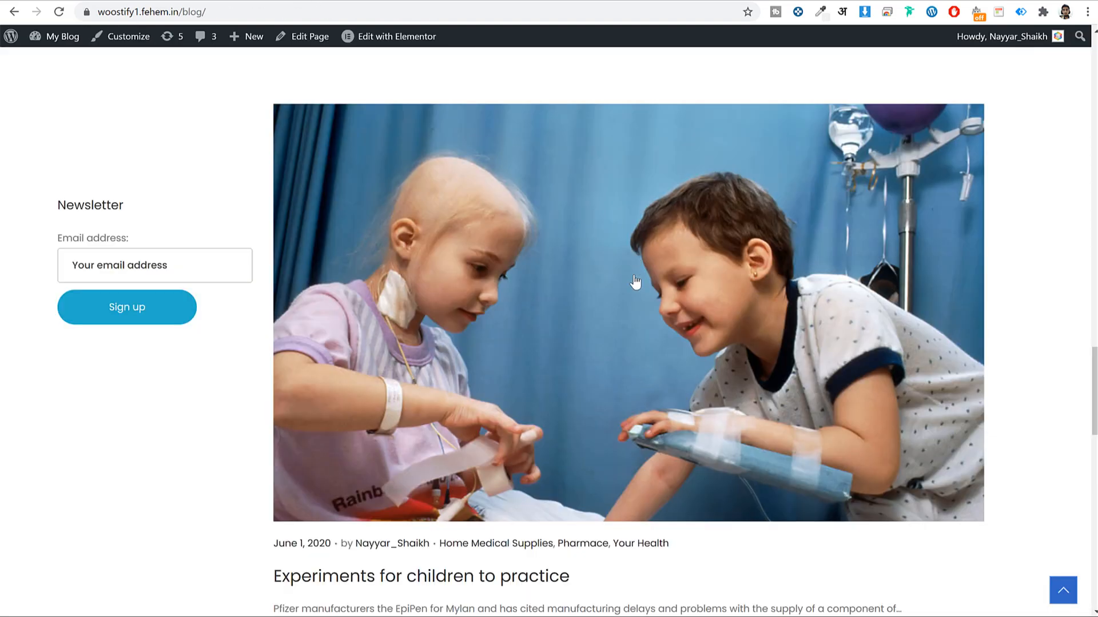
scroll(633, 298, "down", 15)
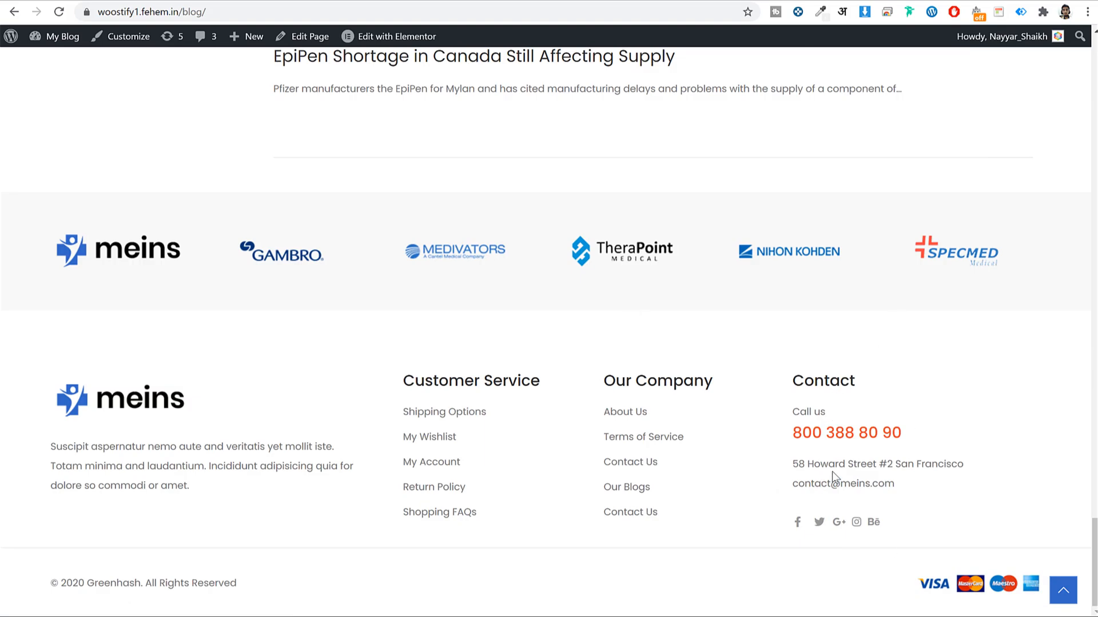
scroll(223, 291, "up", 20)
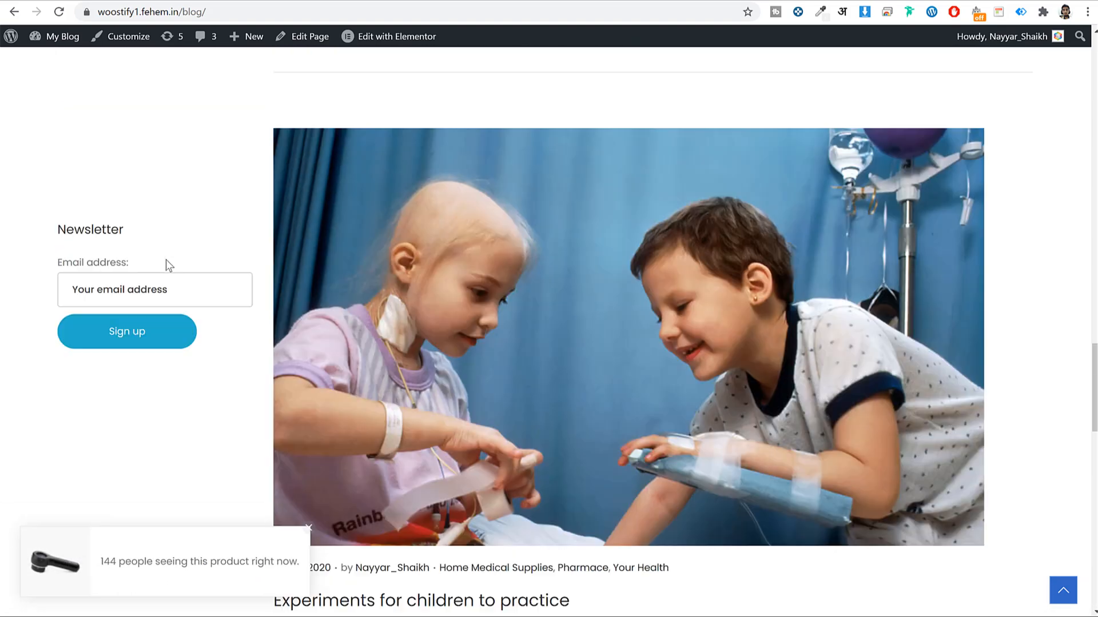
scroll(167, 320, "down", 5)
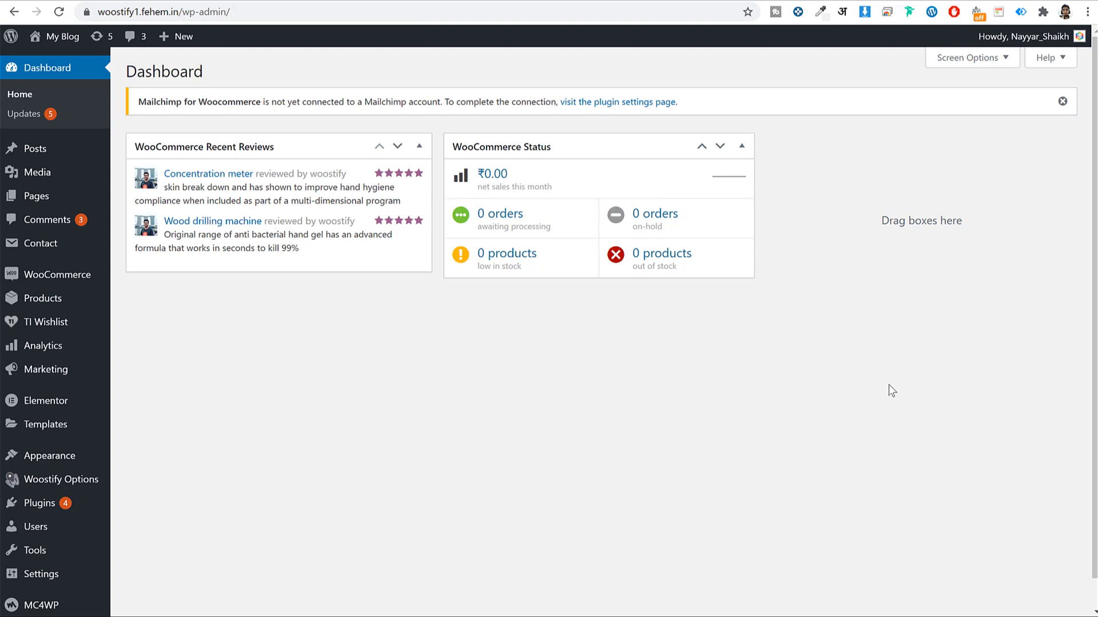
Search Add New plugins for 'hu' and install the Hustle plugin
scroll(901, 375, "down", 1)
left_click(62, 480)
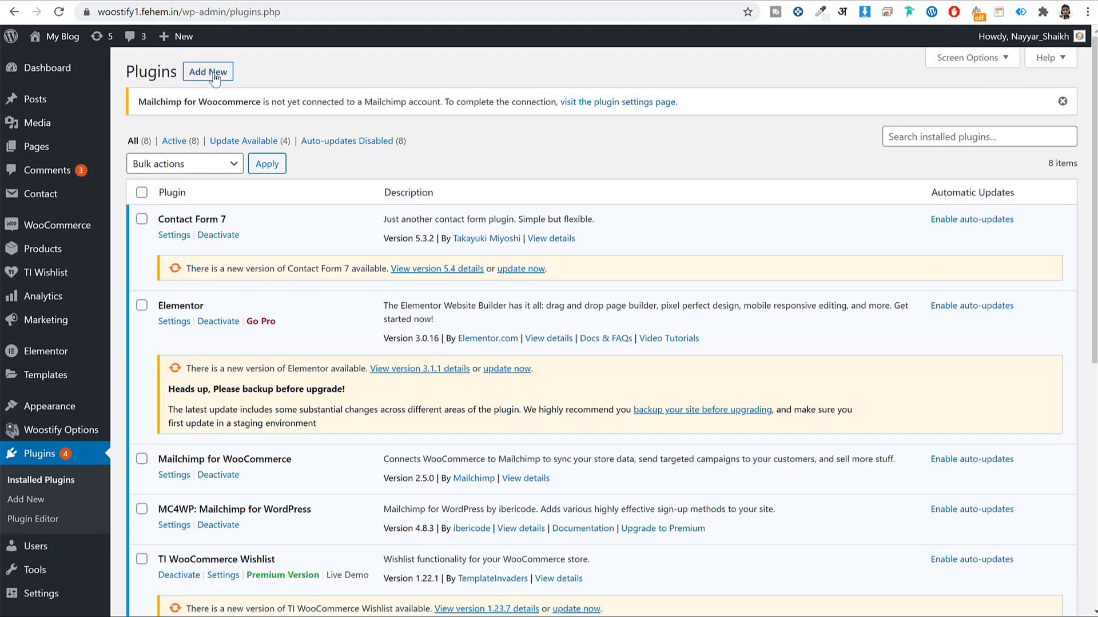
left_click(214, 73)
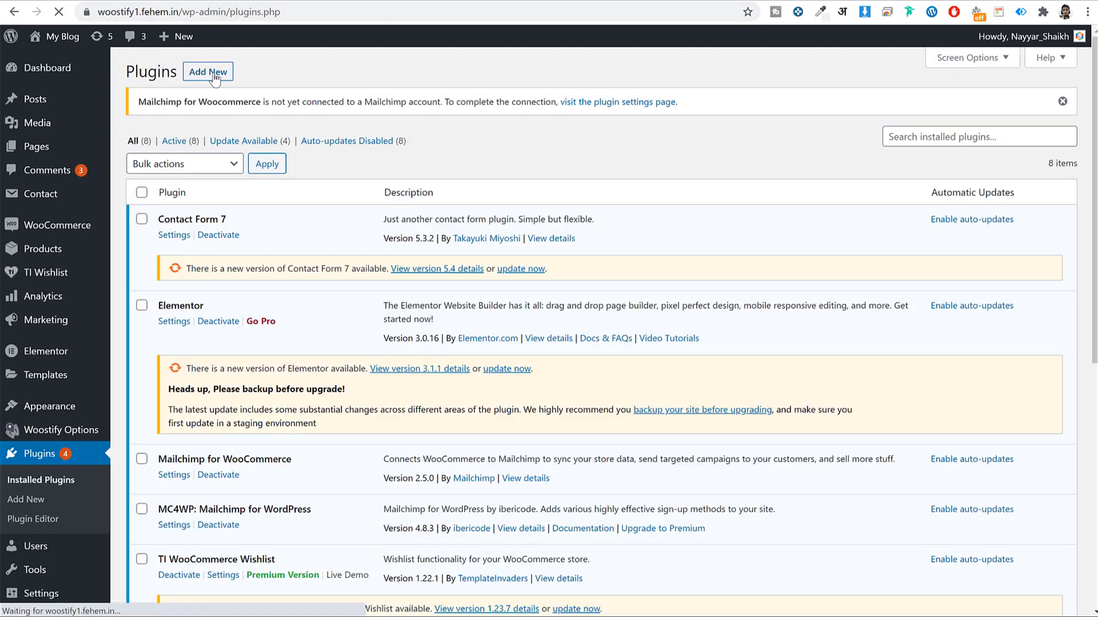
left_click(912, 144)
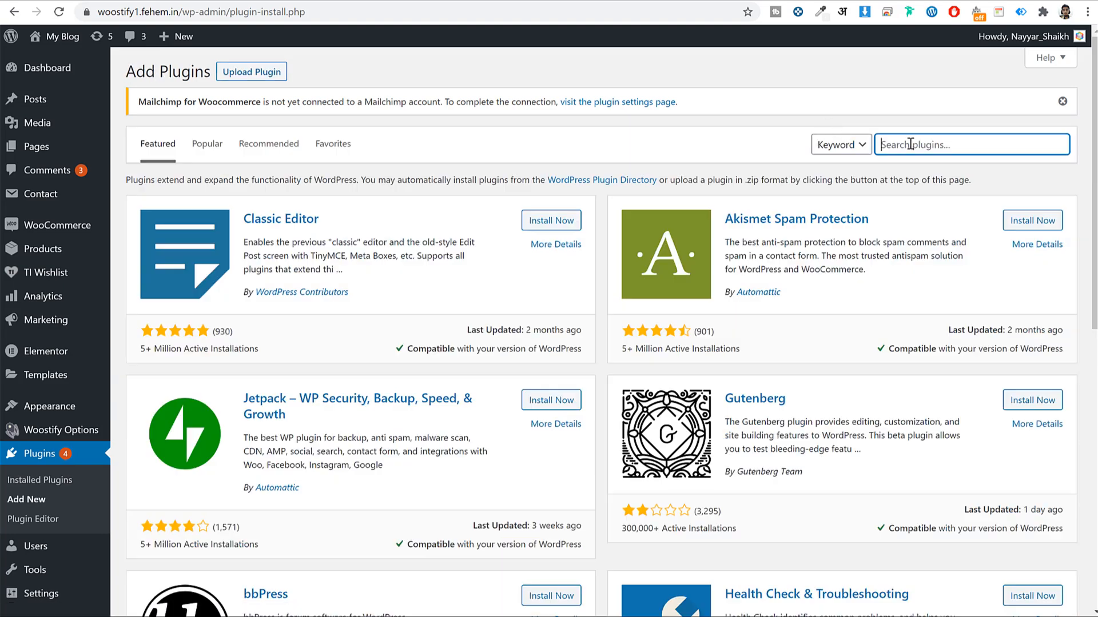
type("hustle")
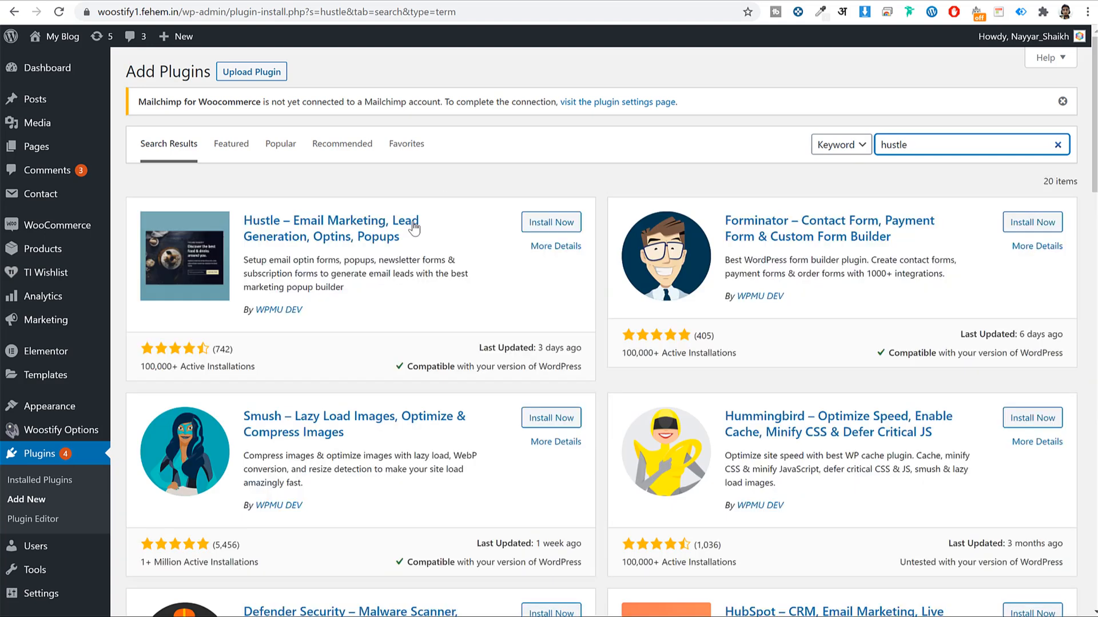
left_click(552, 222)
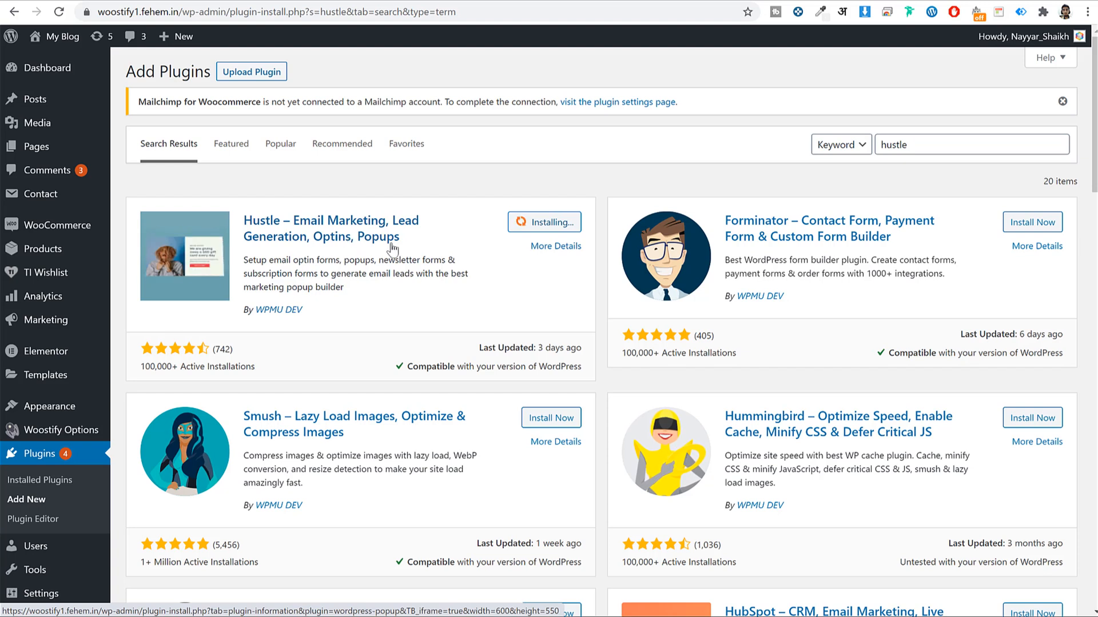
Activate Hustle and bring up its welcome screen
left_click_drag(302, 309, 259, 307)
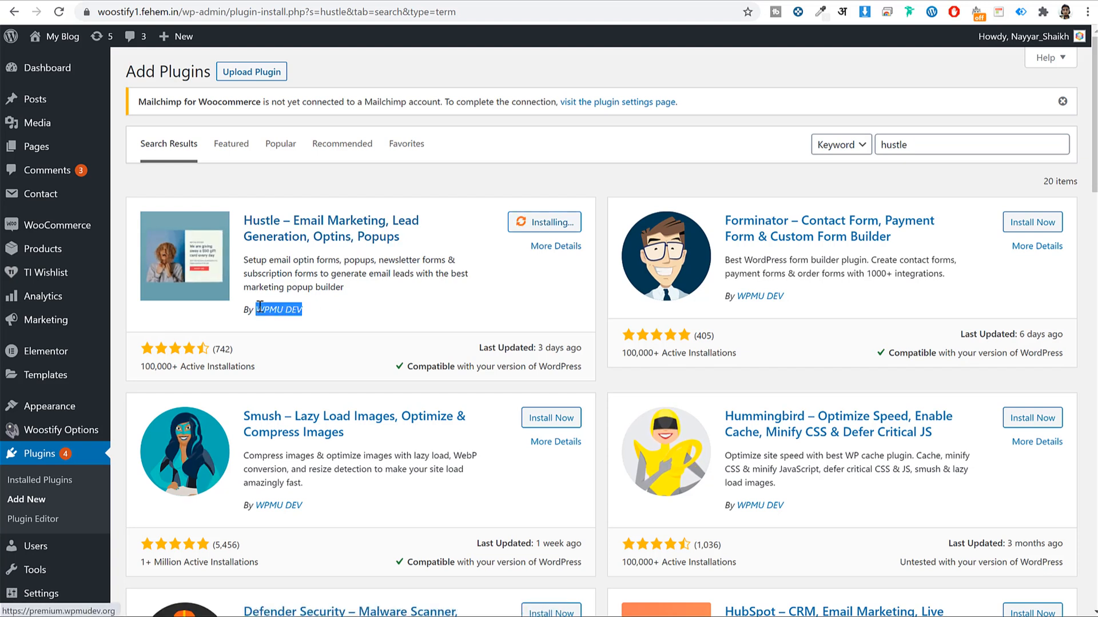
left_click(386, 306)
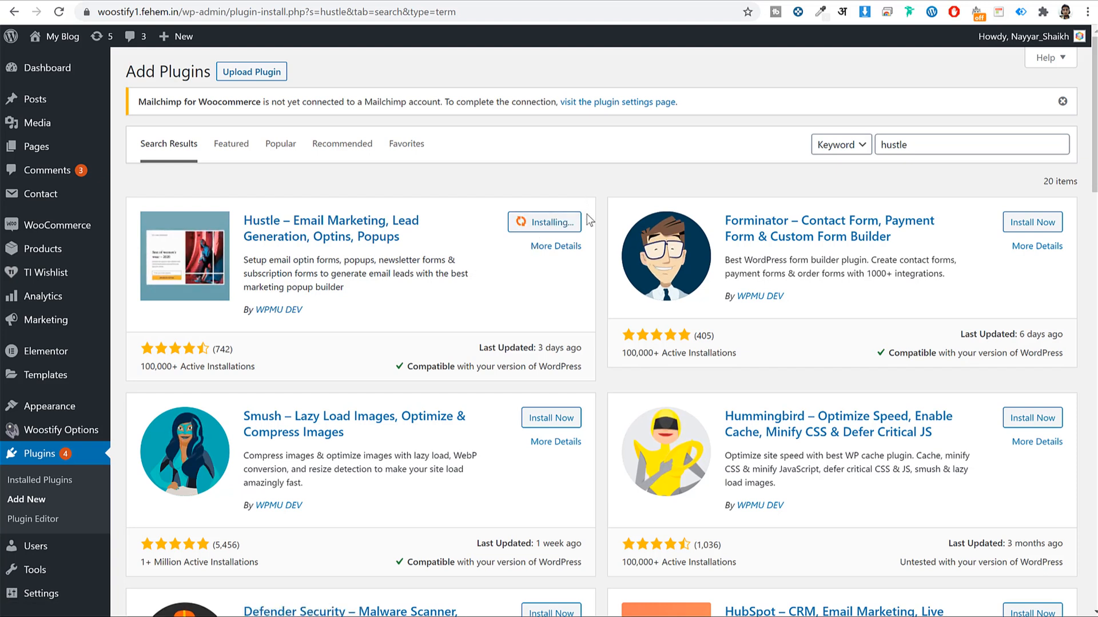
left_click(562, 227)
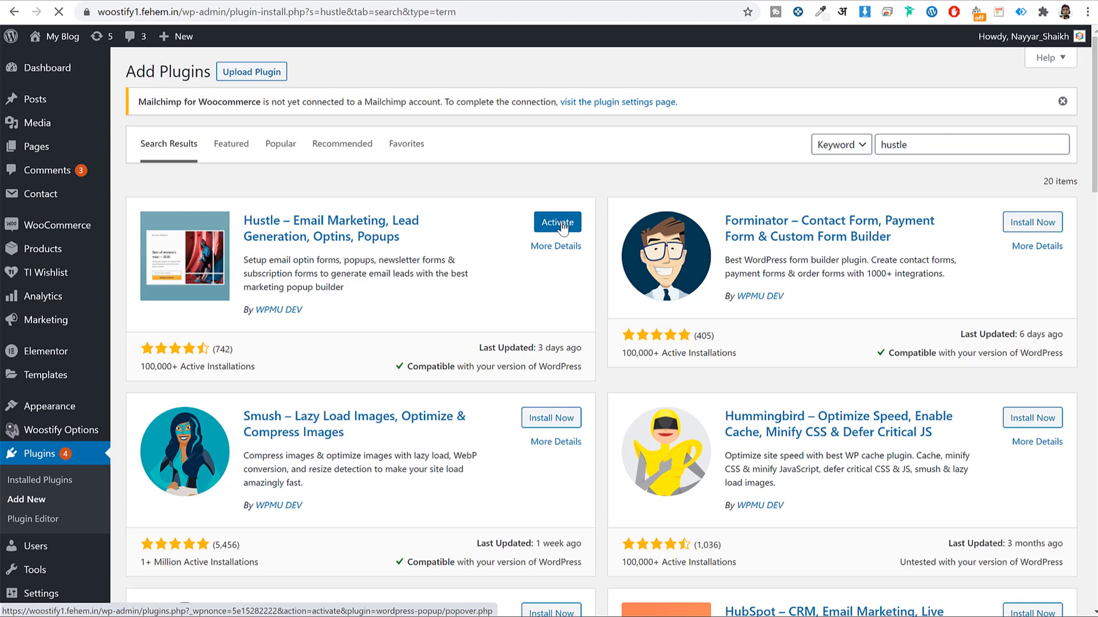
scroll(577, 229, "down", 1)
scroll(574, 260, "down", 3)
mouse_move(54, 582)
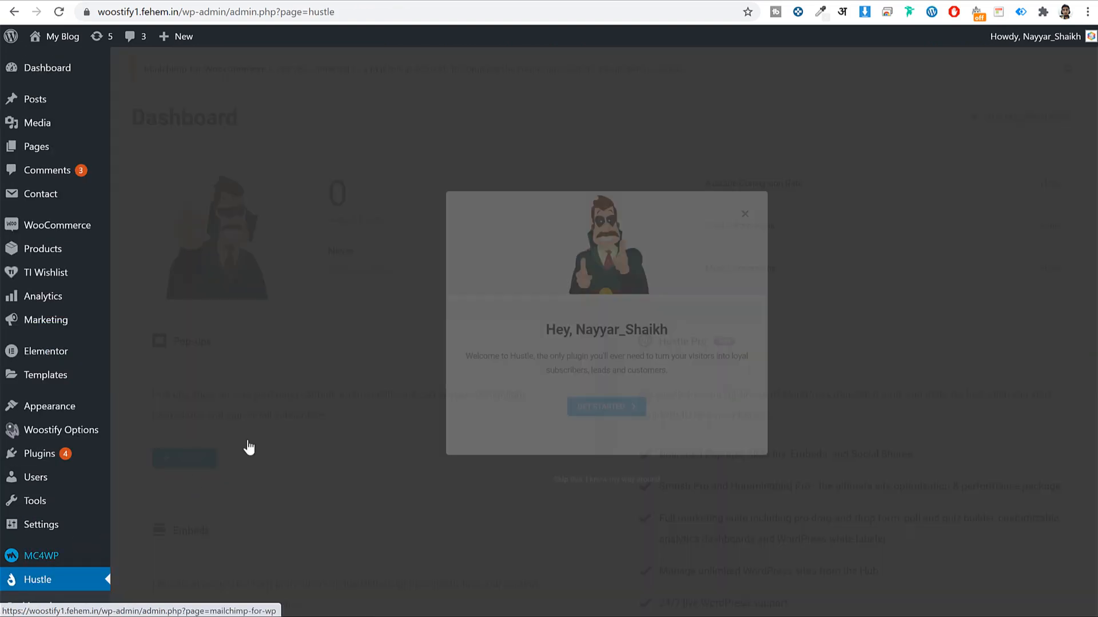
Start a new Hustle email opt-in pop-up named 'SEO Tips'
left_click(607, 409)
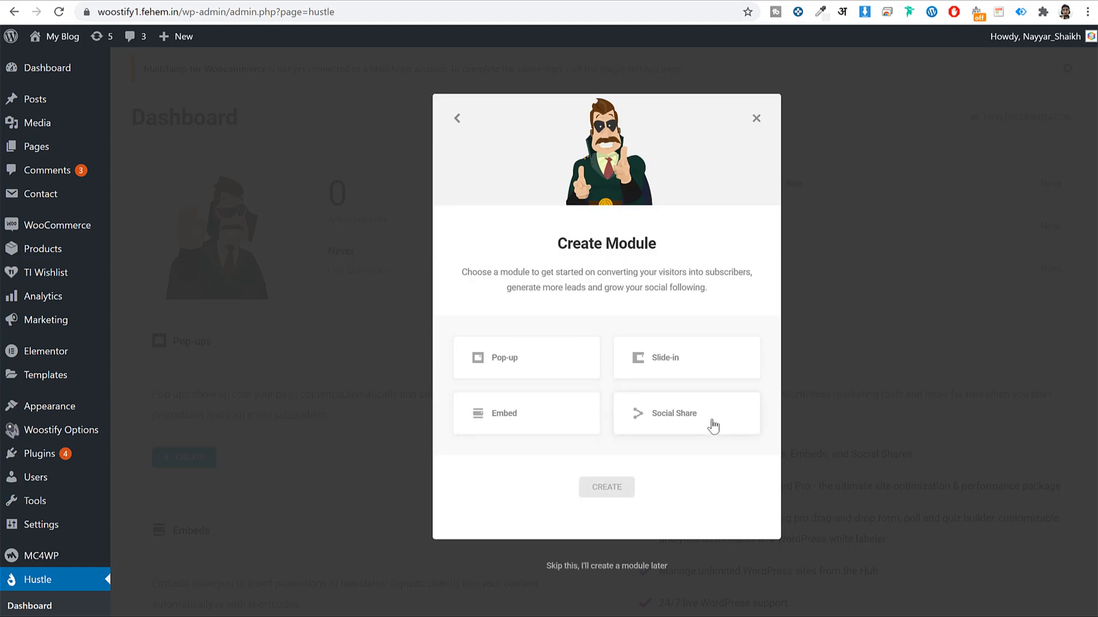
left_click(537, 369)
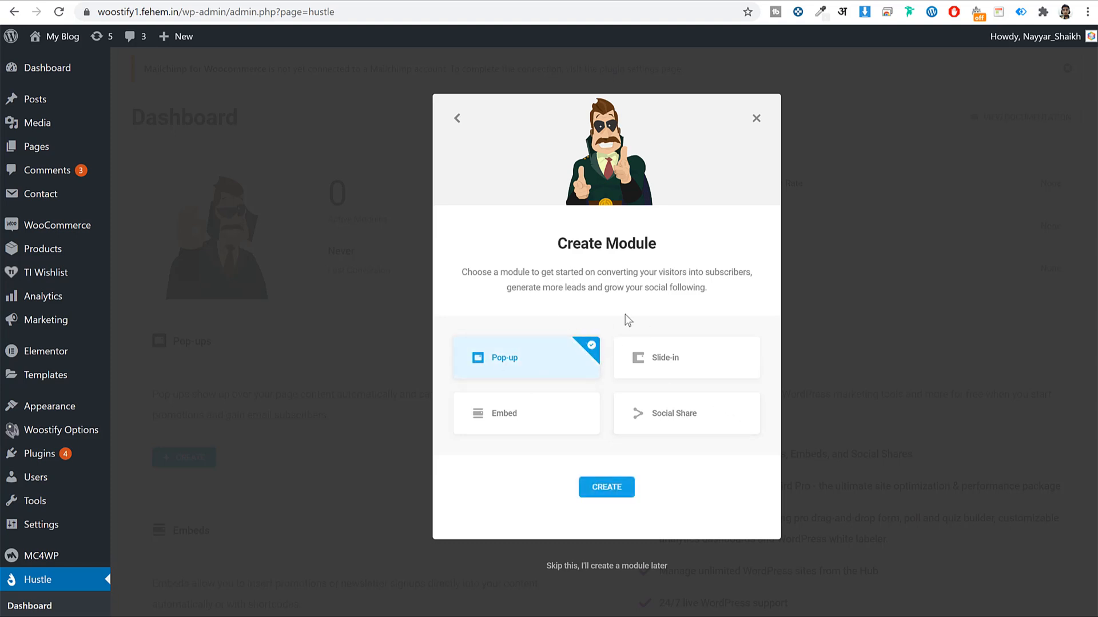
left_click(614, 487)
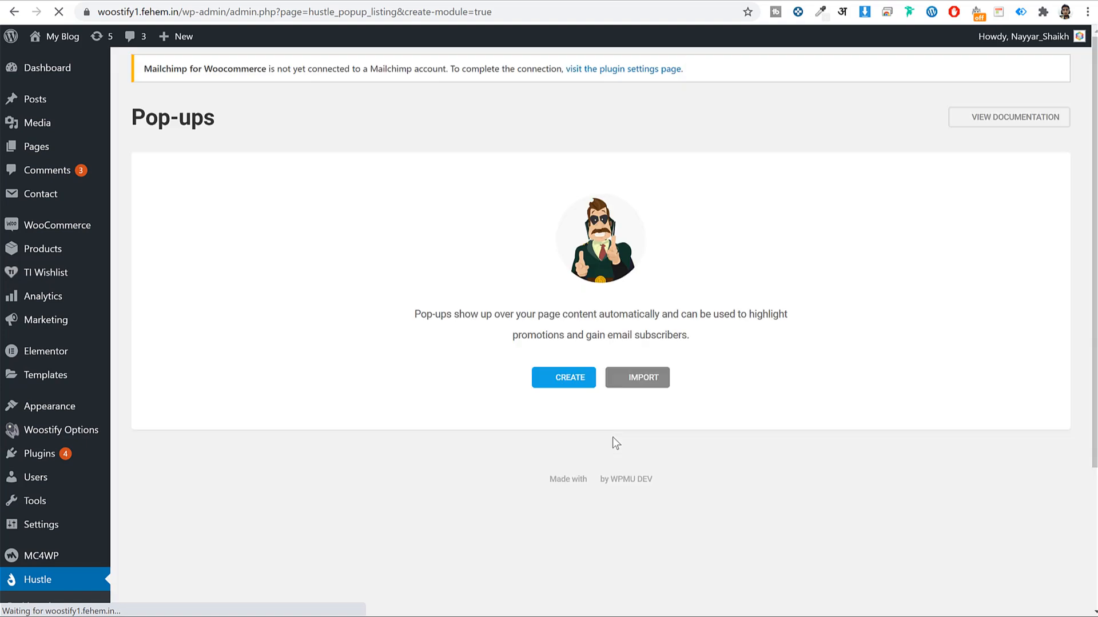
type("SEO Tips")
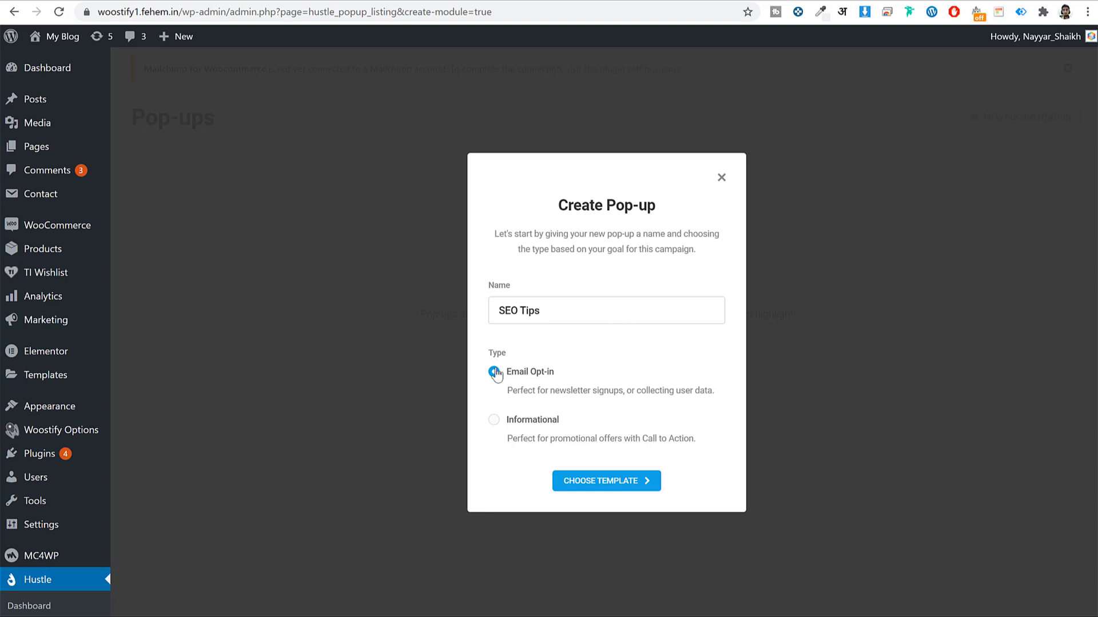
left_click(625, 487)
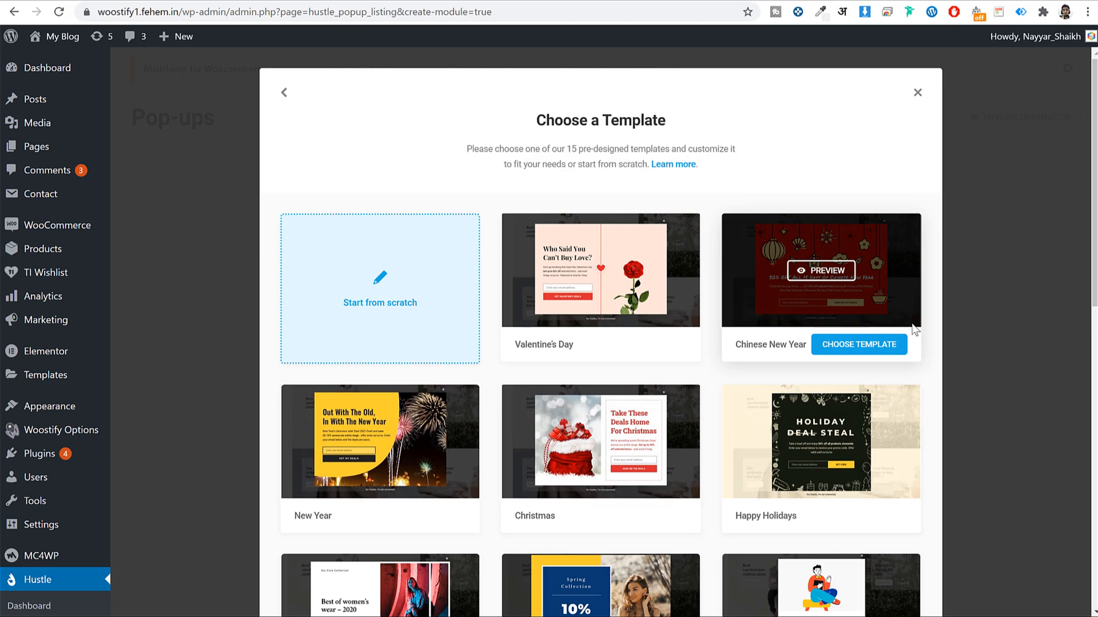
Build it from the Pandemic template and select its Covid-19 Update title
scroll(915, 320, "down", 5)
scroll(922, 320, "down", 6)
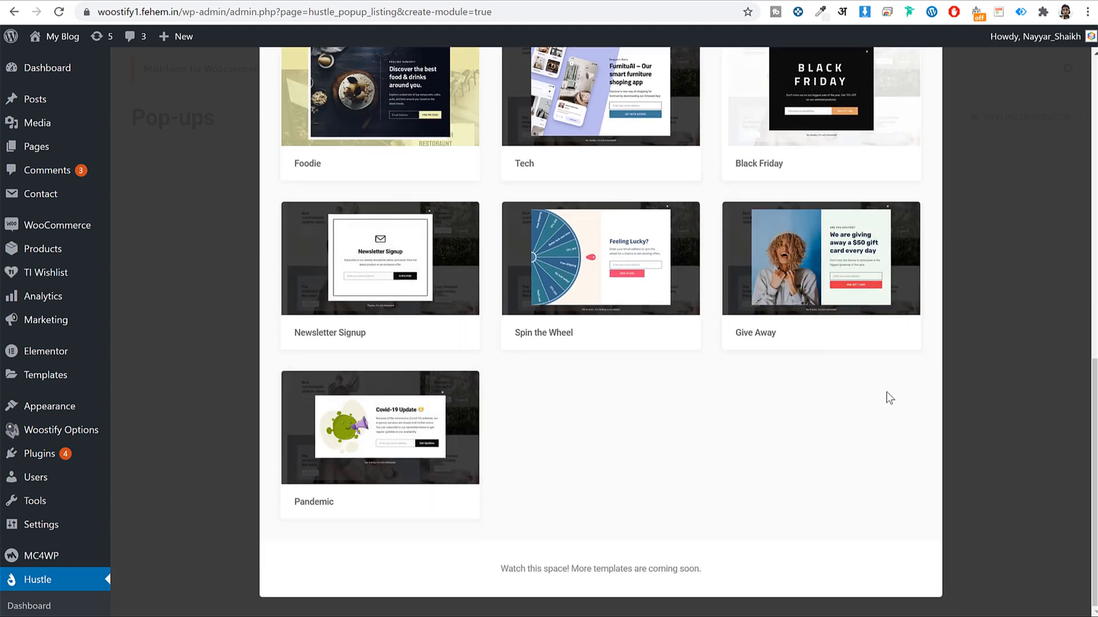
scroll(887, 392, "up", 12)
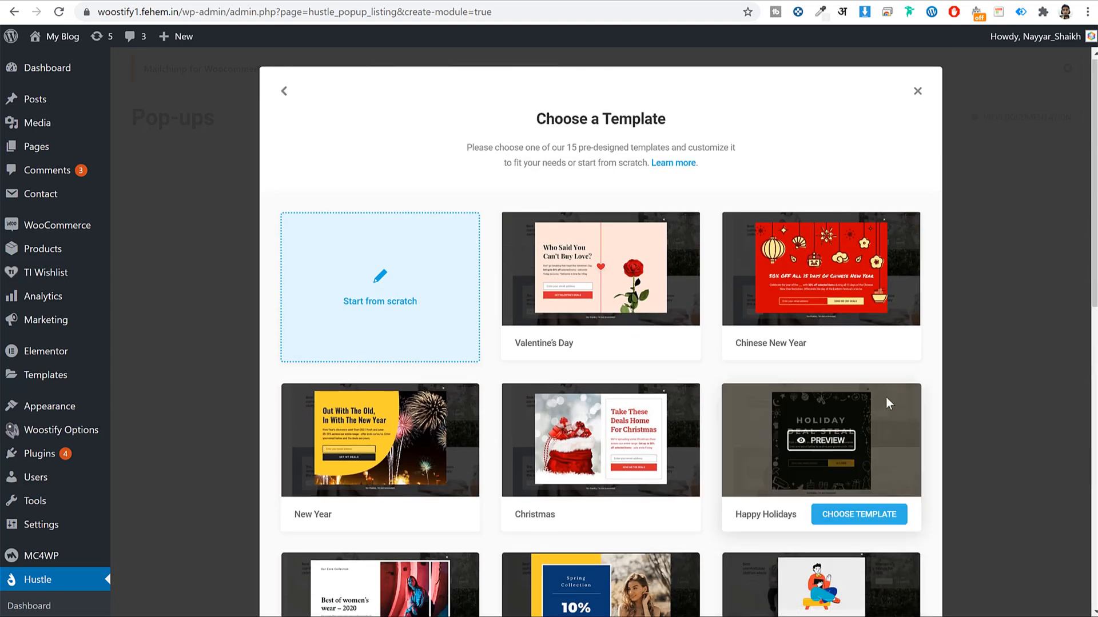
scroll(869, 406, "down", 11)
scroll(847, 415, "down", 1)
mouse_move(392, 507)
left_click(433, 504)
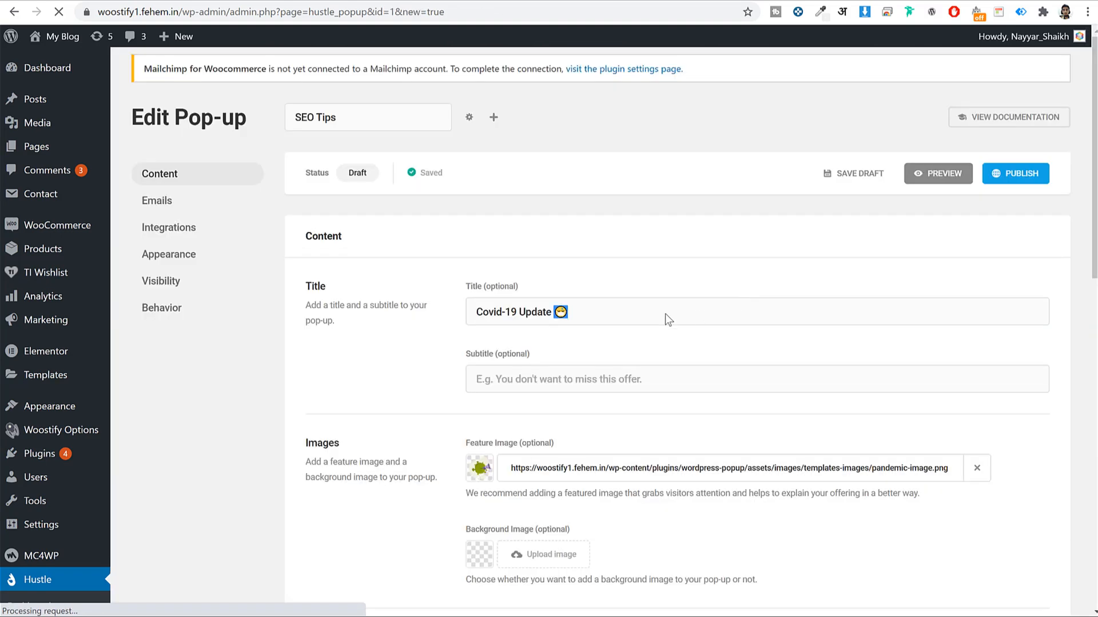
triple_click(665, 313)
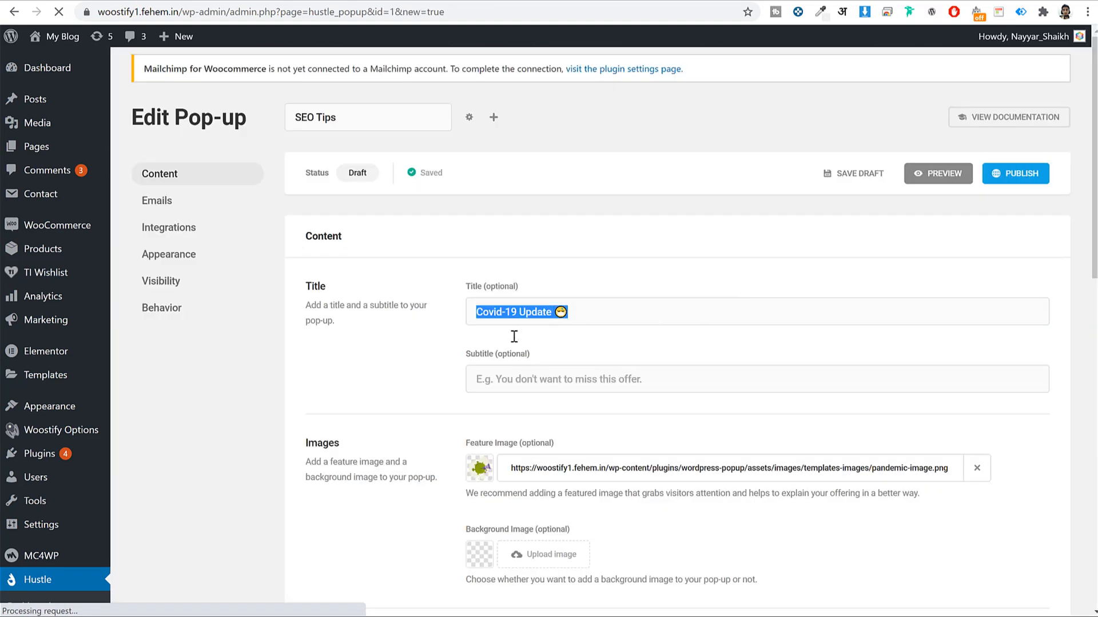
scroll(620, 348, "down", 3)
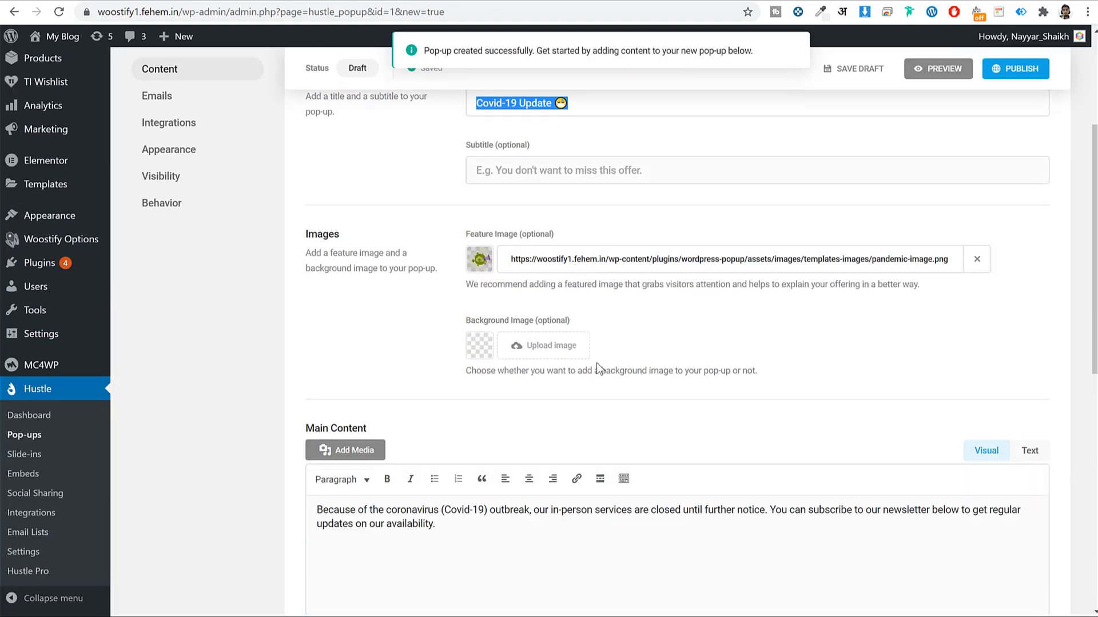
scroll(521, 268, "down", 4)
left_click_drag(436, 417, 264, 268)
Preview the pop-up on the site, then close the preview
scroll(562, 435, "down", 5)
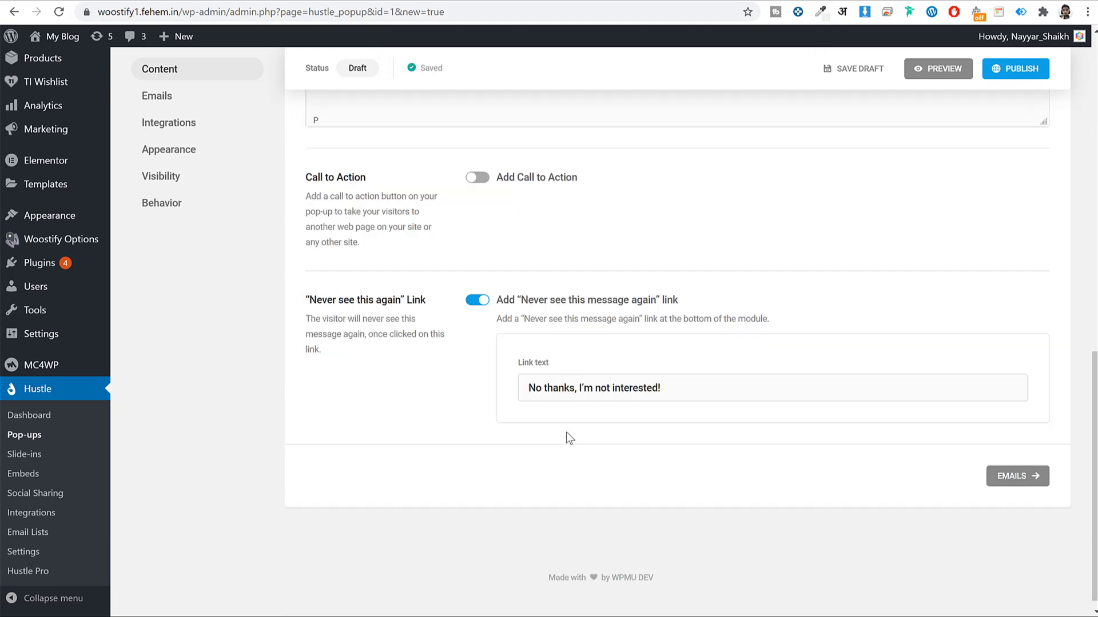
scroll(579, 438, "up", 12)
left_click(939, 176)
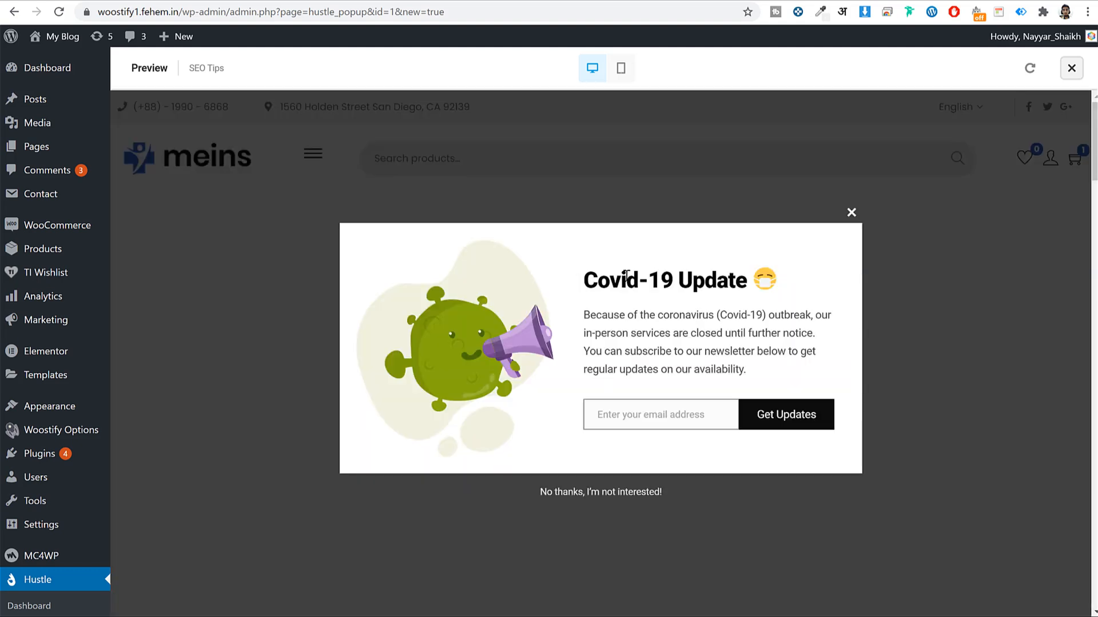
triple_click(626, 277)
left_click(539, 330)
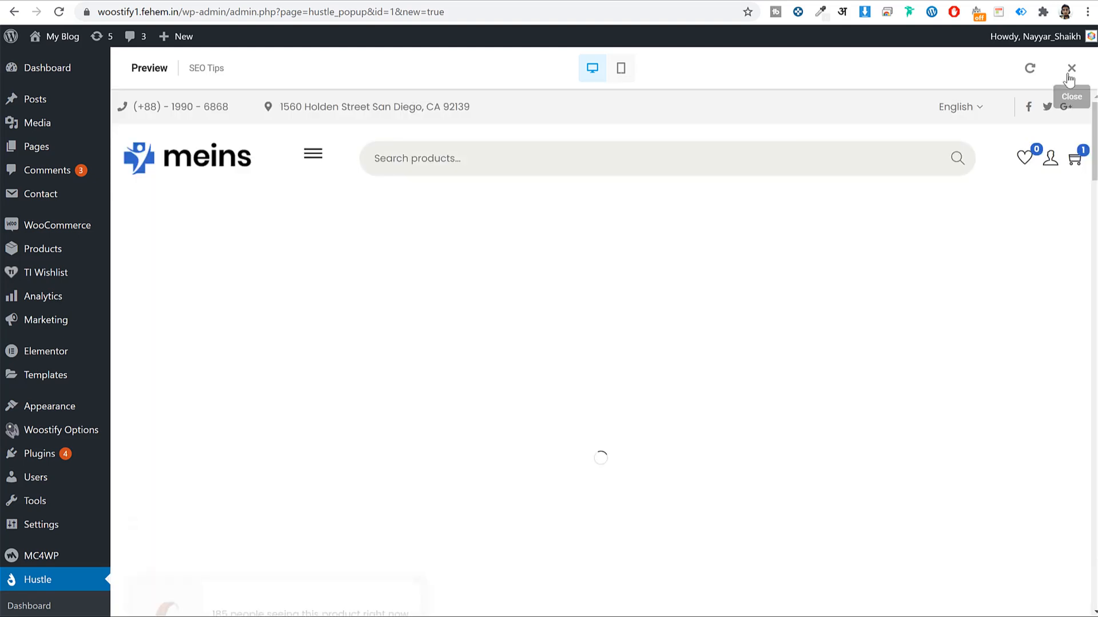
left_click(1071, 68)
Replace the pop-up title with 'Get FREE Weekly SEO Tips'
scroll(623, 273, "down", 2)
left_click(582, 245)
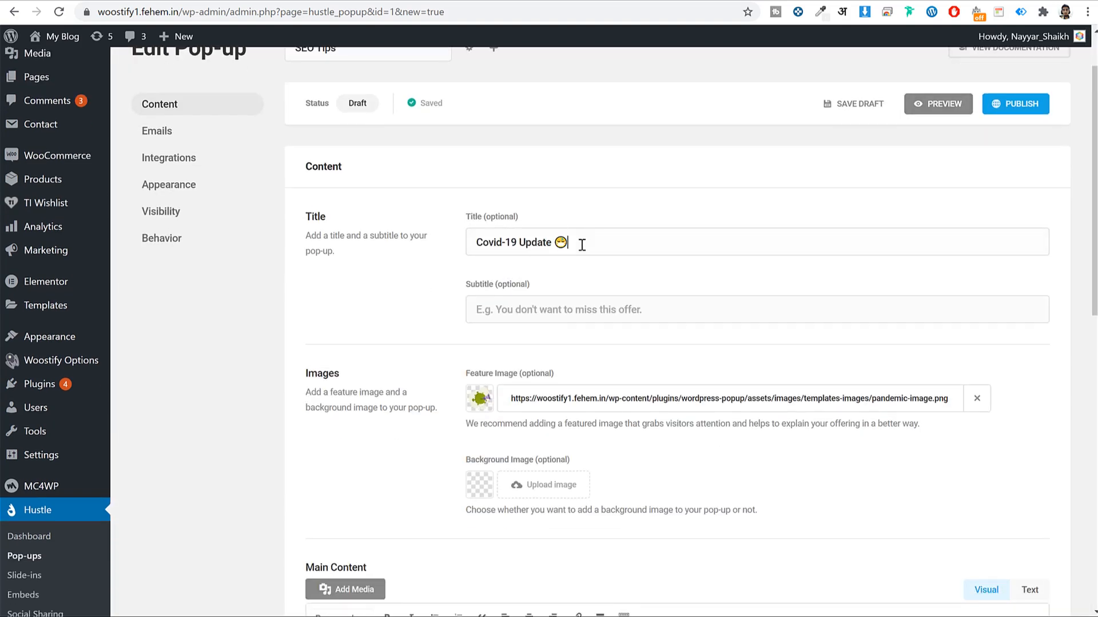
triple_click(582, 244)
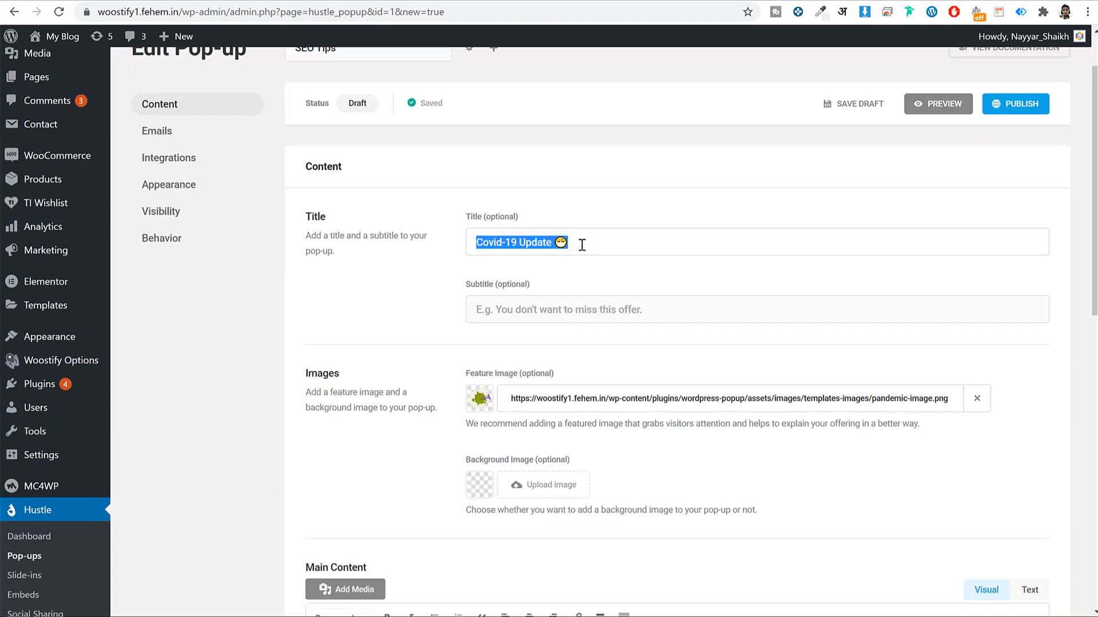
type("S")
key("BackSpace")
type("Get FREE Weekly SEO Tips")
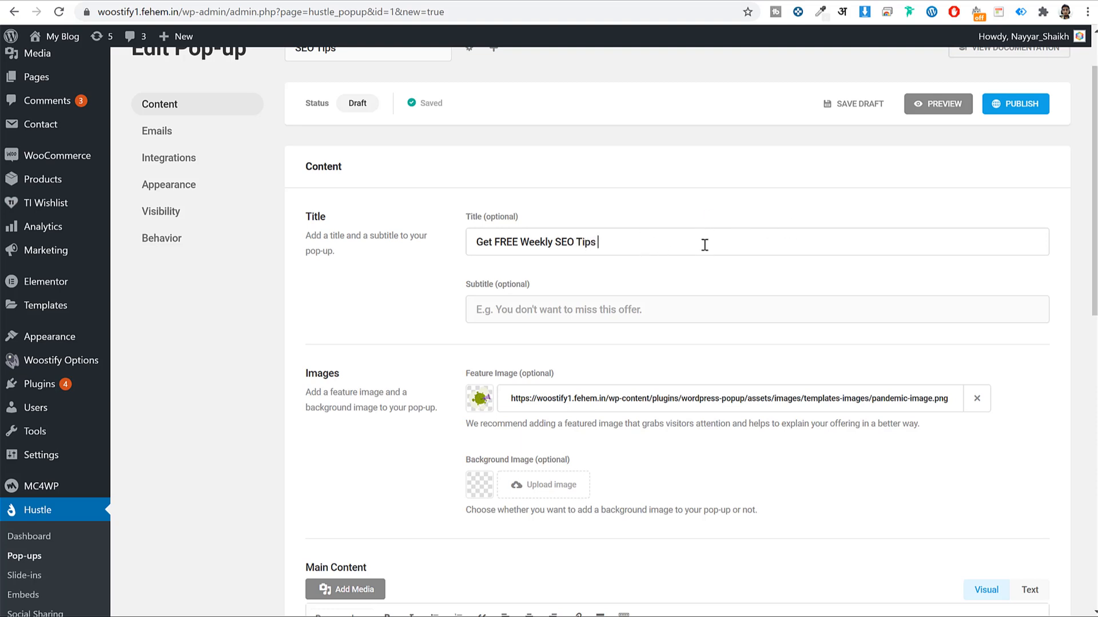
scroll(744, 251, "down", 3)
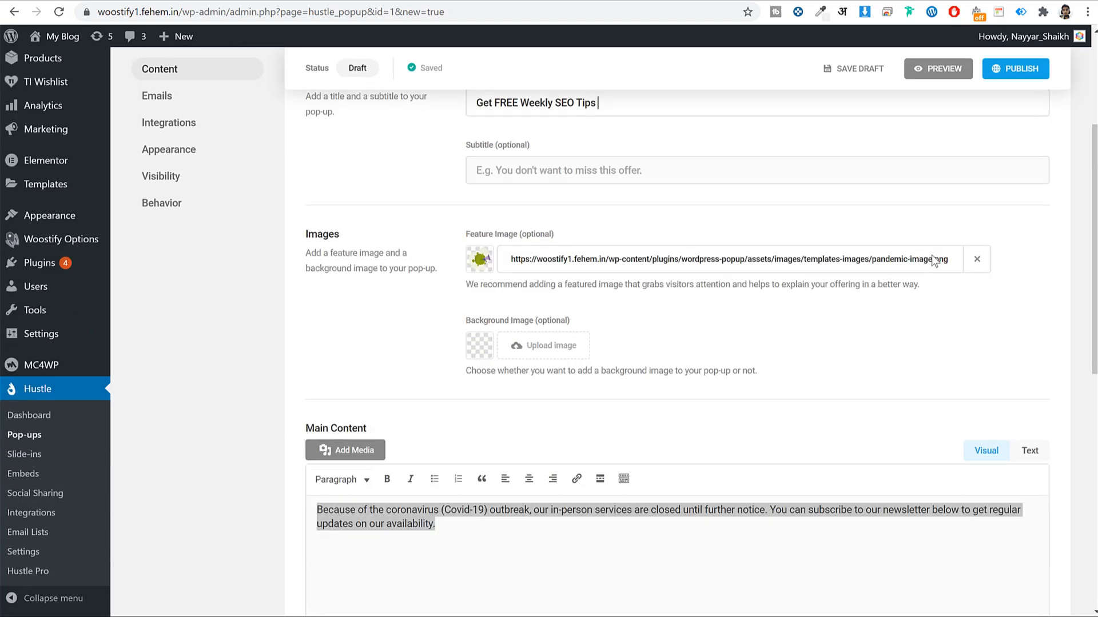
Remove the template's feature image and upload 7-1.jpg as the new one
left_click(976, 259)
left_click(518, 269)
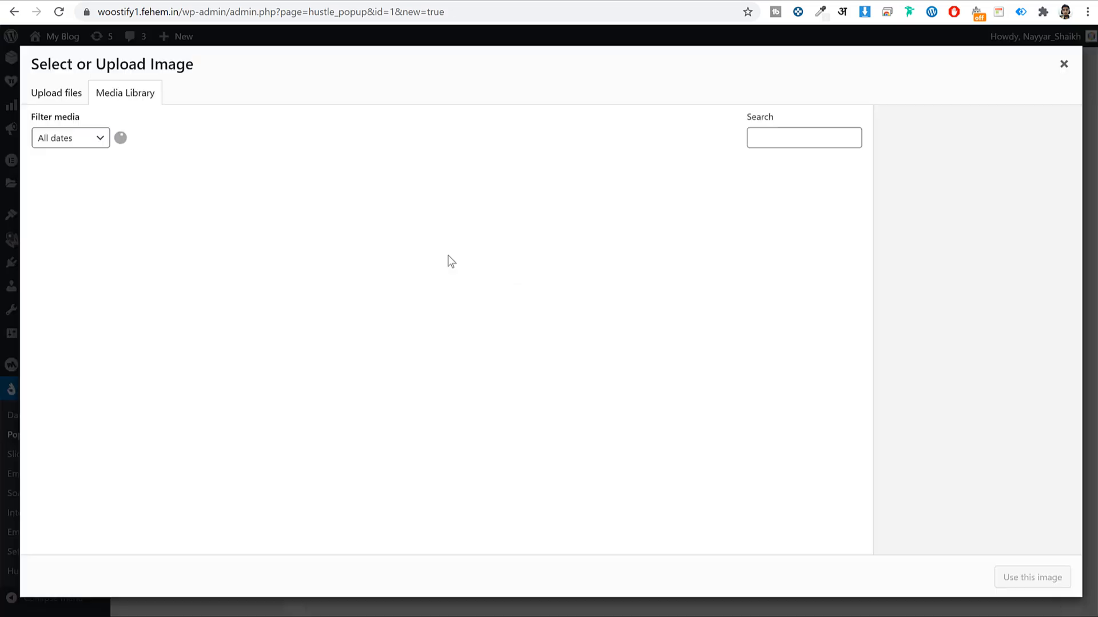
scroll(656, 295, "down", 10)
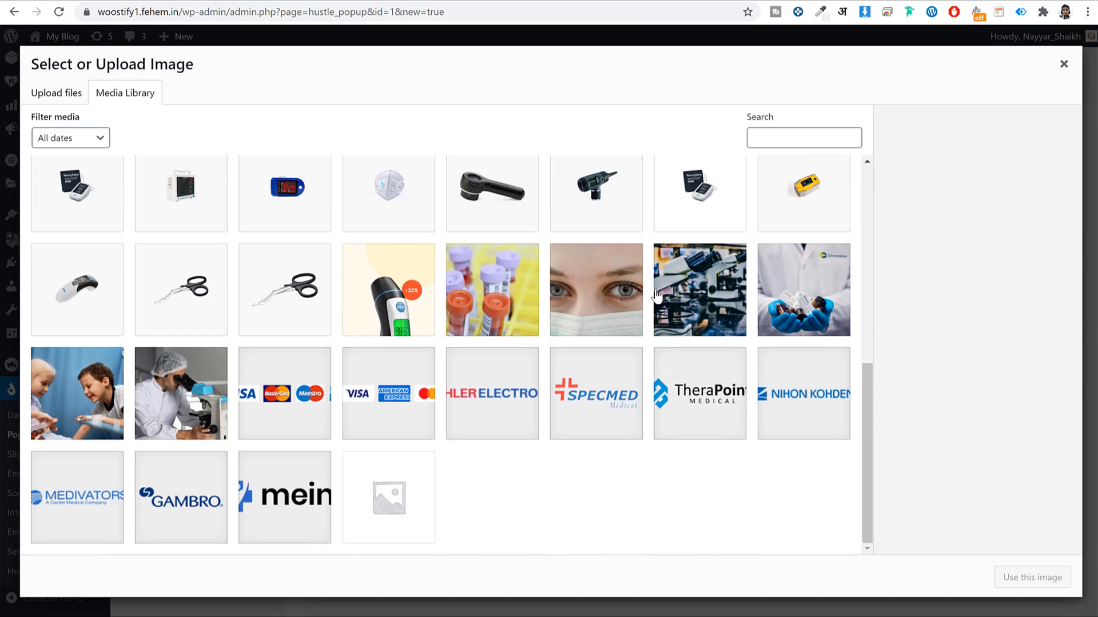
scroll(656, 295, "up", 15)
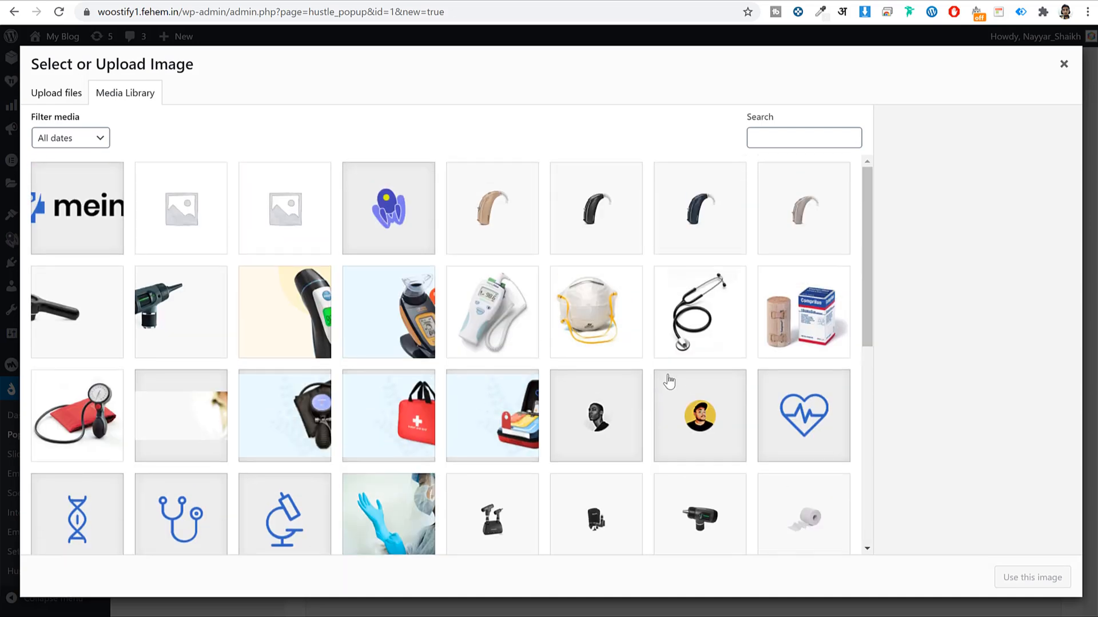
left_click(68, 93)
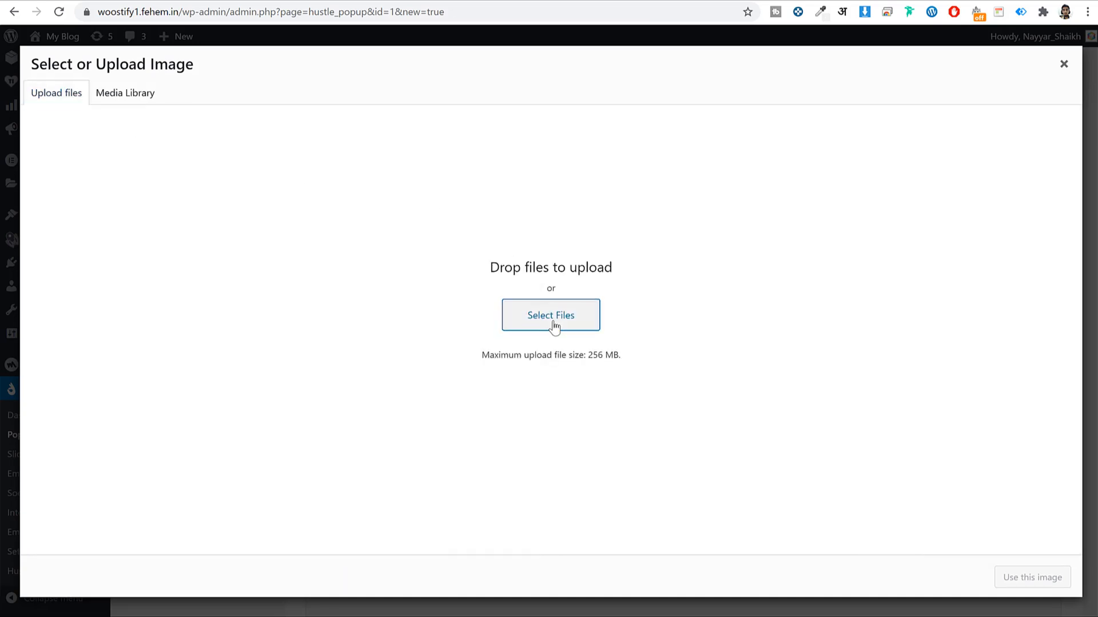
left_click(548, 311)
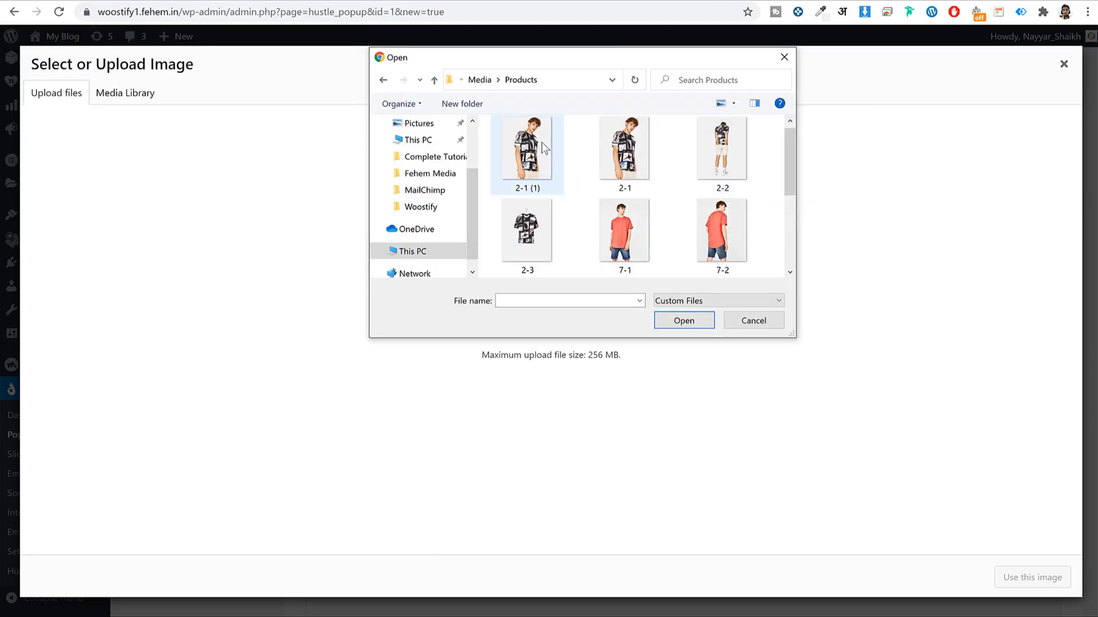
left_click(632, 232)
left_click(684, 320)
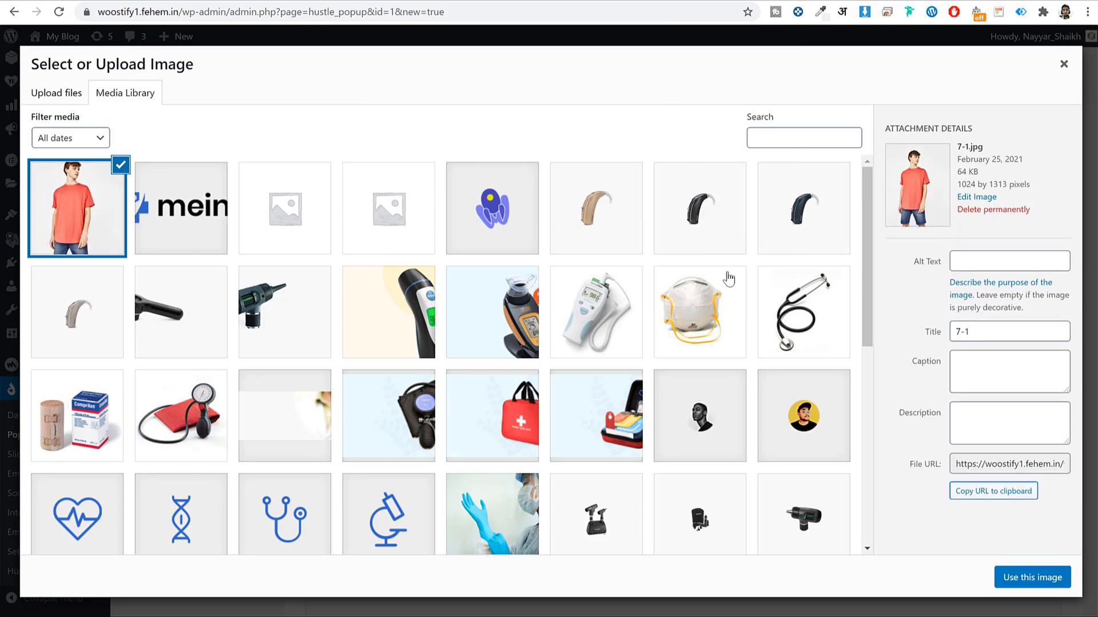
left_click(1014, 569)
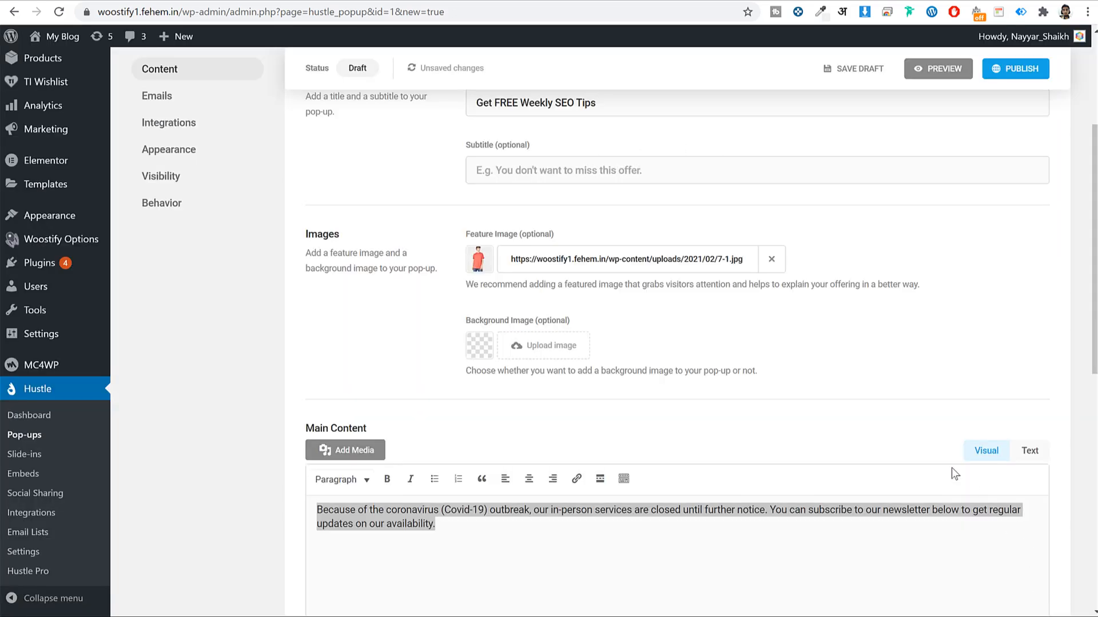
Go to the pop-up's Emails settings and publish it
scroll(803, 390, "down", 10)
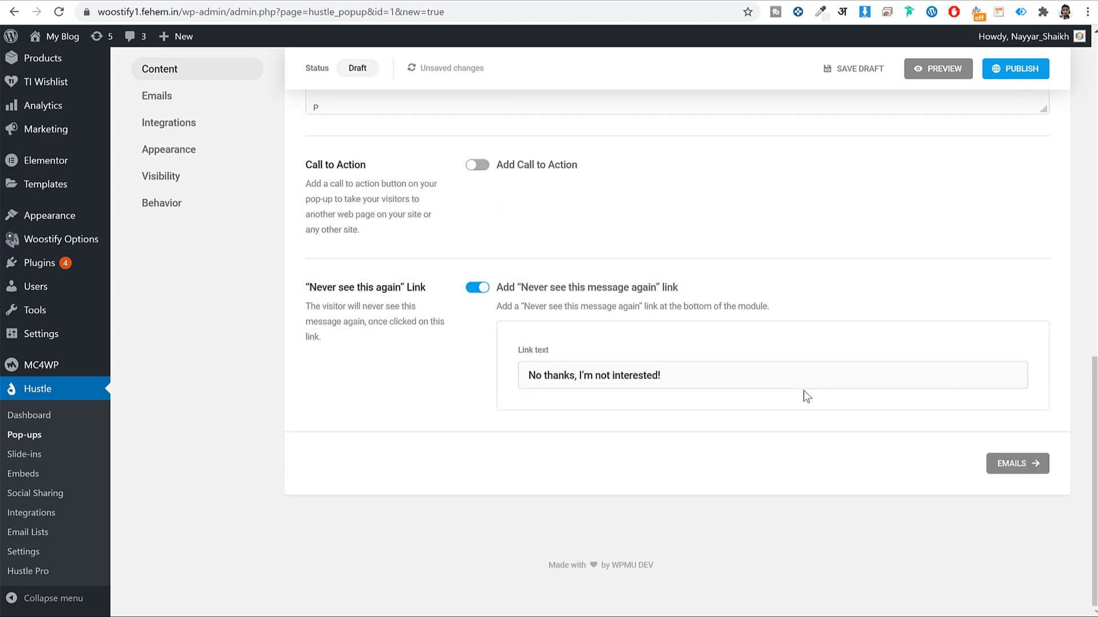
scroll(803, 390, "up", 8)
scroll(804, 395, "up", 6)
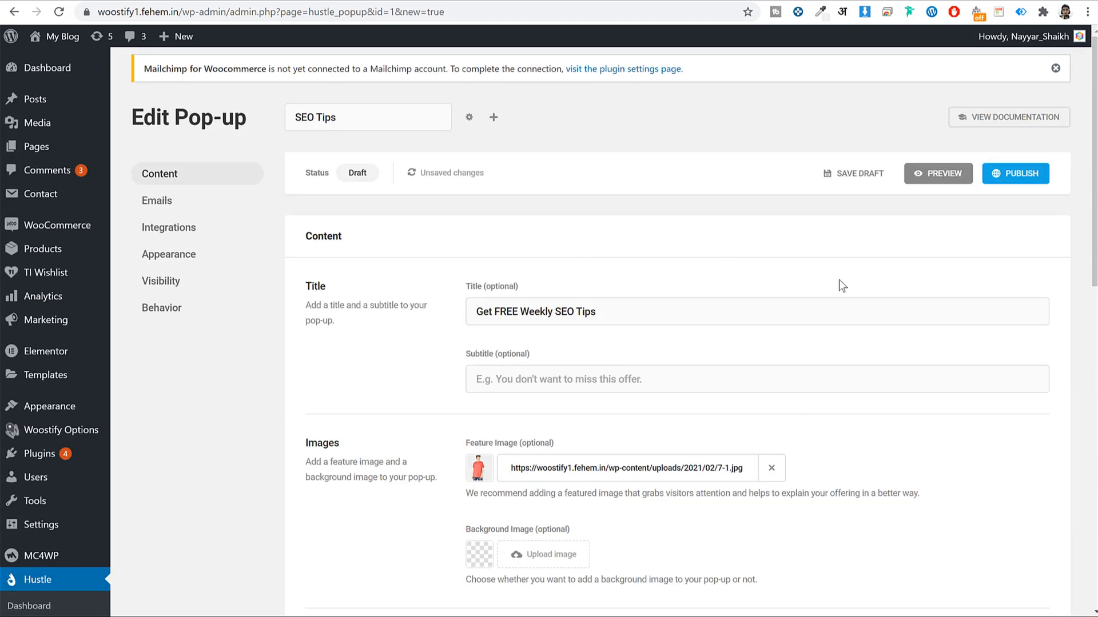
scroll(903, 321, "down", 10)
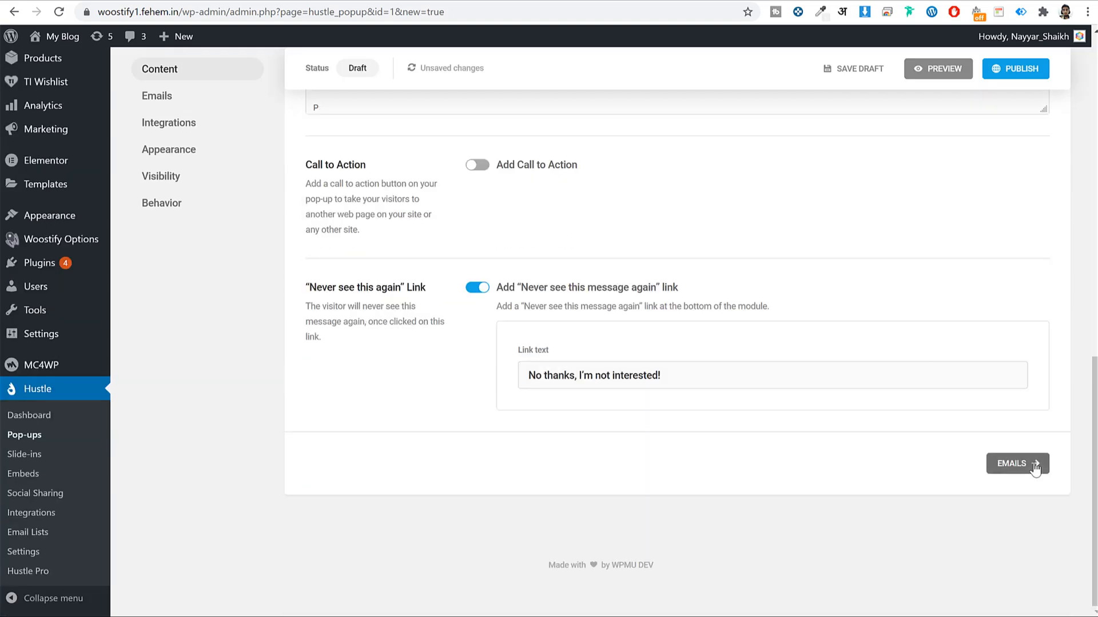
left_click(1035, 468)
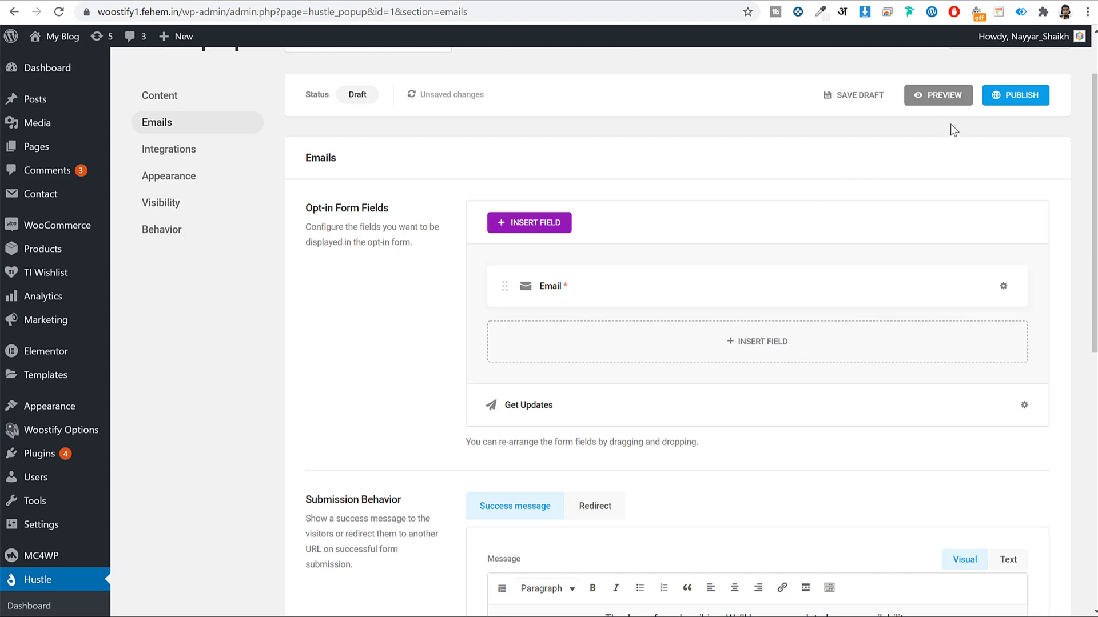
left_click(1041, 97)
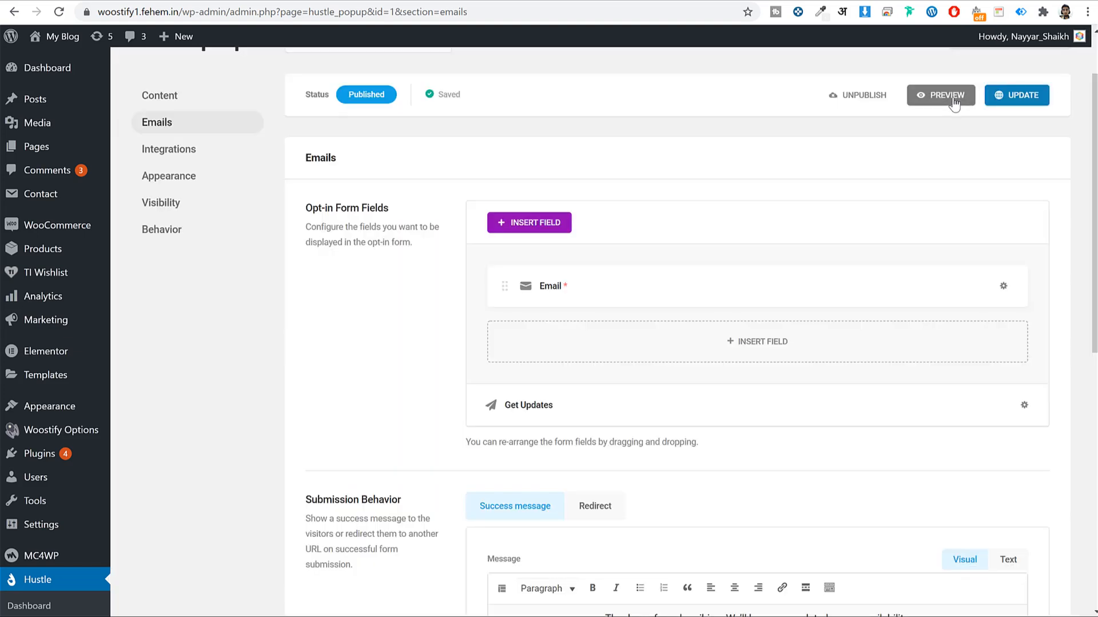
Preview the published pop-up on the site, try its email field, and close it
left_click(945, 96)
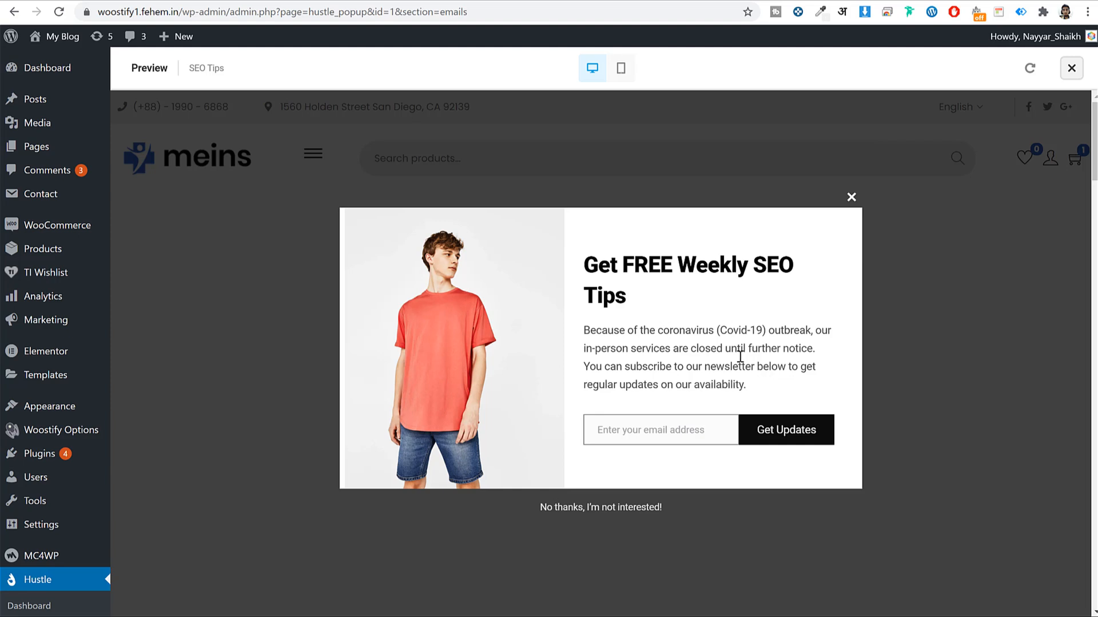
left_click(657, 432)
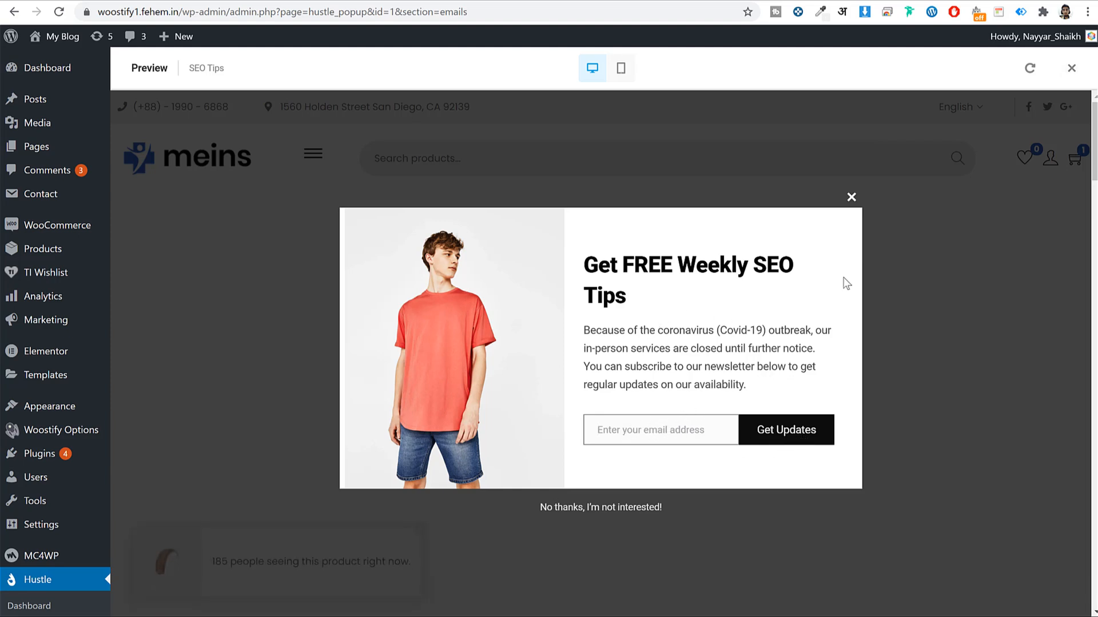
left_click(850, 199)
left_click(1072, 69)
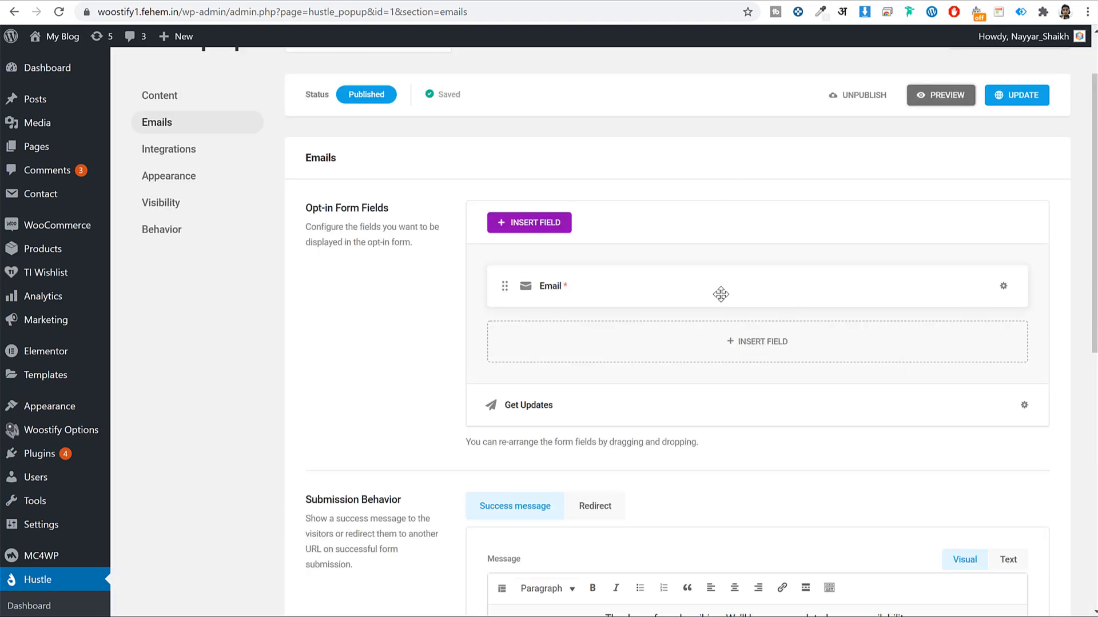
Check Hustle's Email Lists page shows no collected emails, then go back
scroll(718, 292, "down", 4)
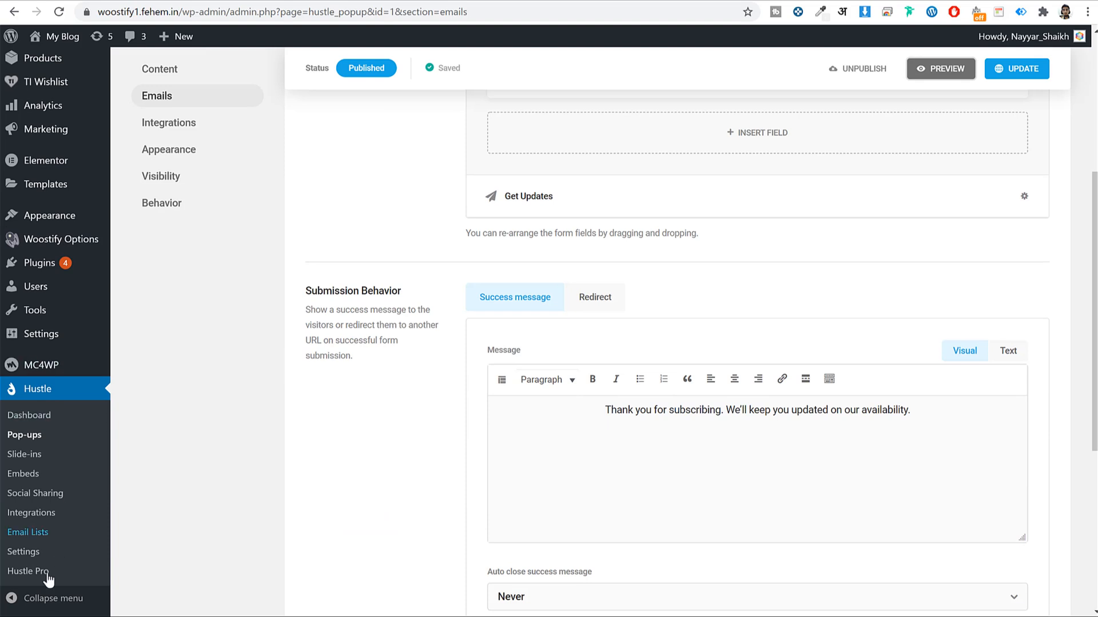
right_click(36, 537)
left_click(86, 381)
left_click(27, 533)
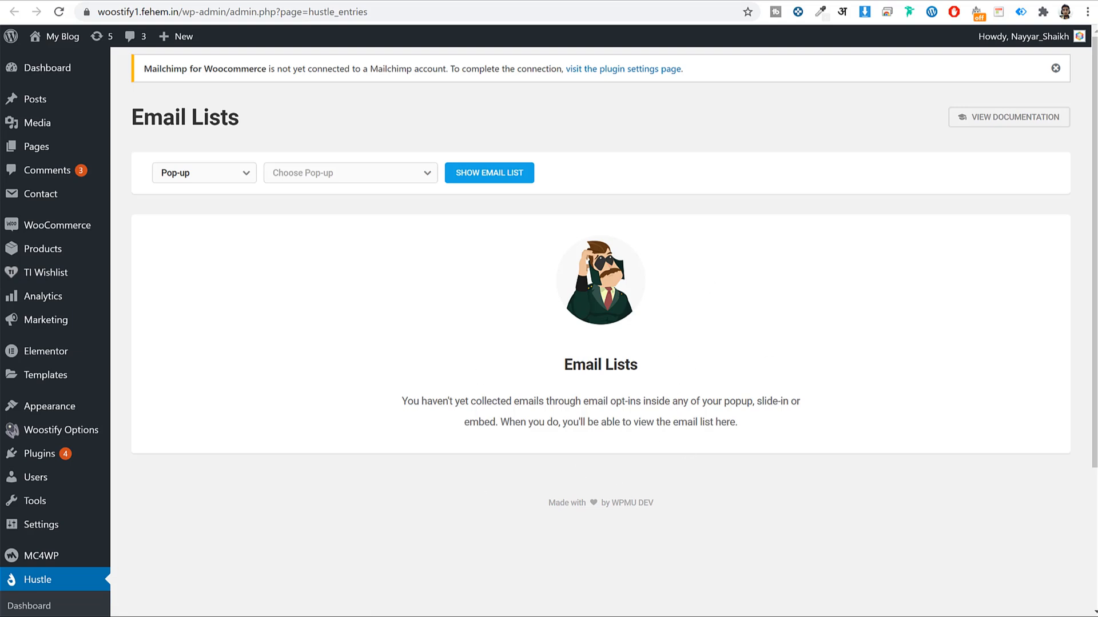
key("alt+Left")
Open Hustle's Integrations page in a new tab and switch to it
scroll(855, 295, "up", 4)
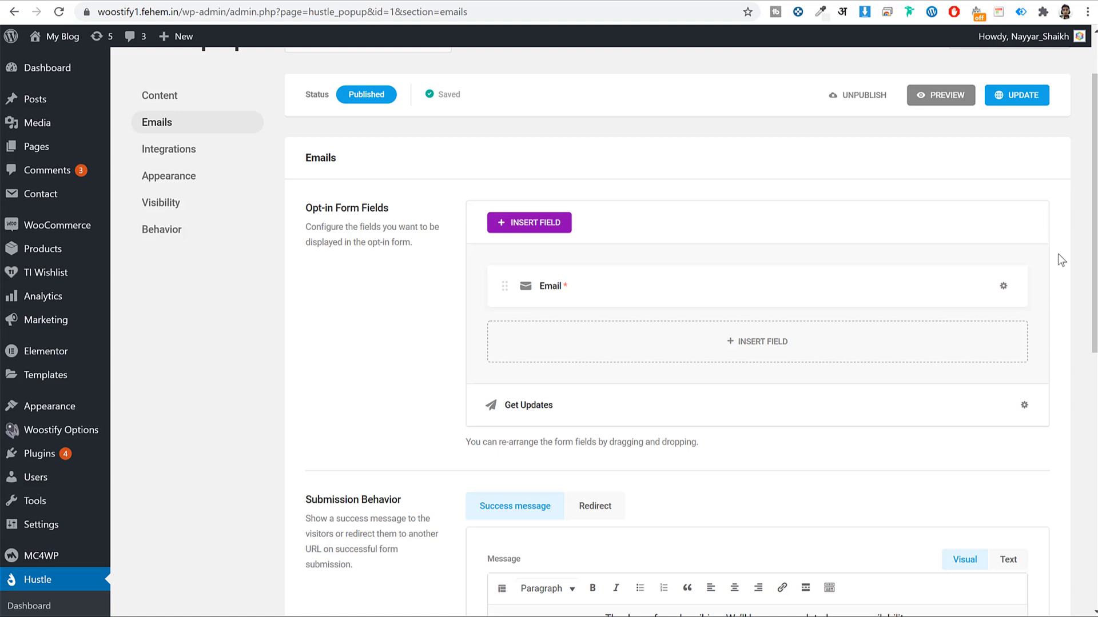
scroll(949, 254, "down", 8)
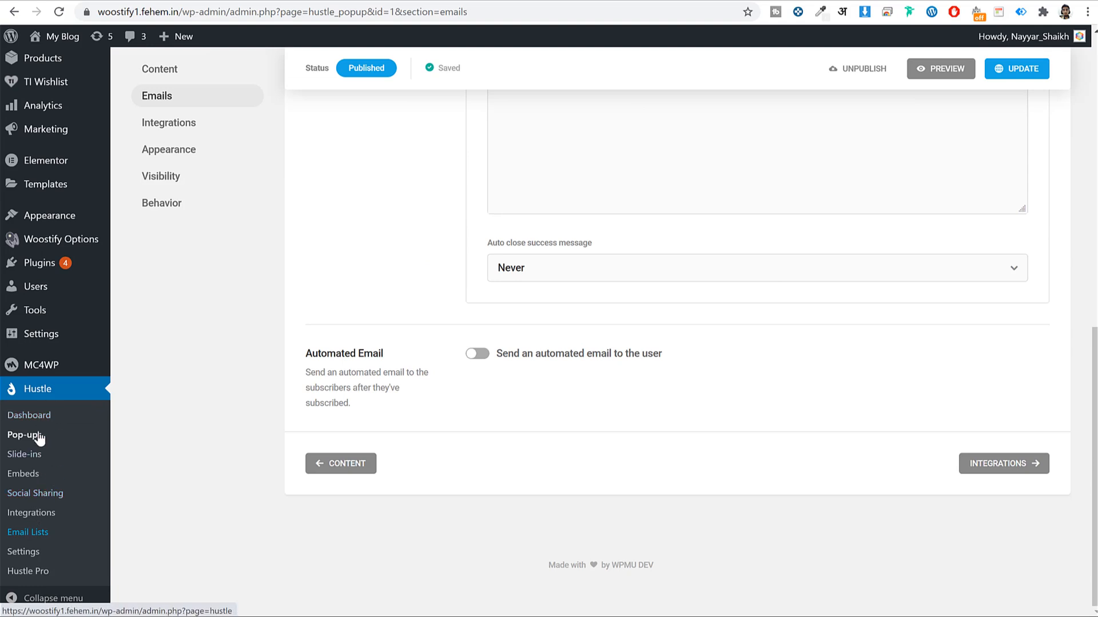
right_click(34, 517)
left_click(55, 527)
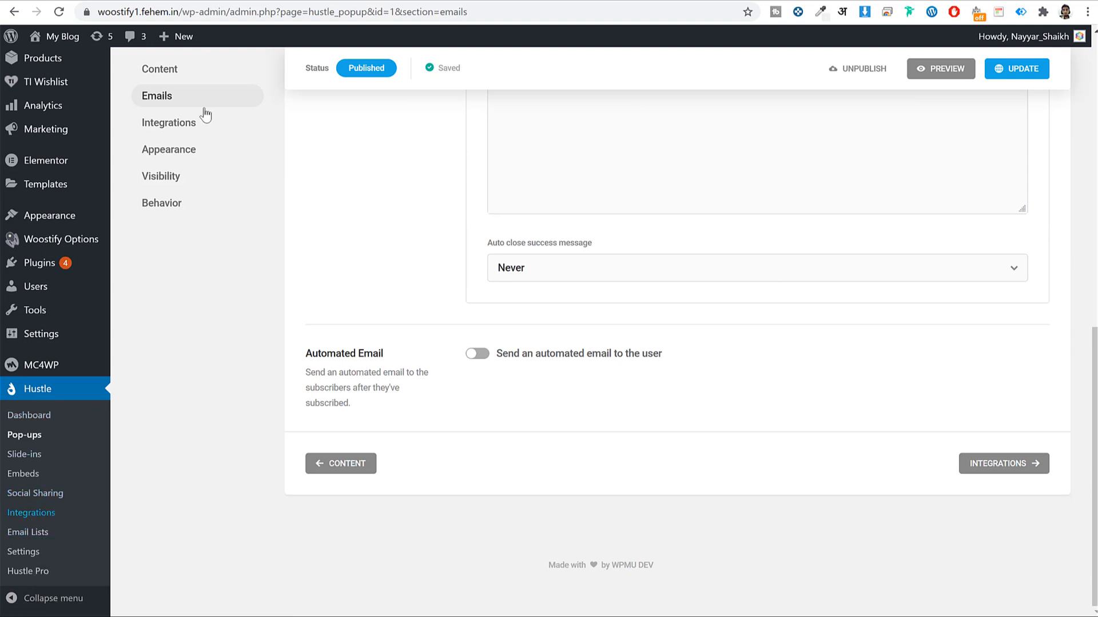
left_click(260, 1)
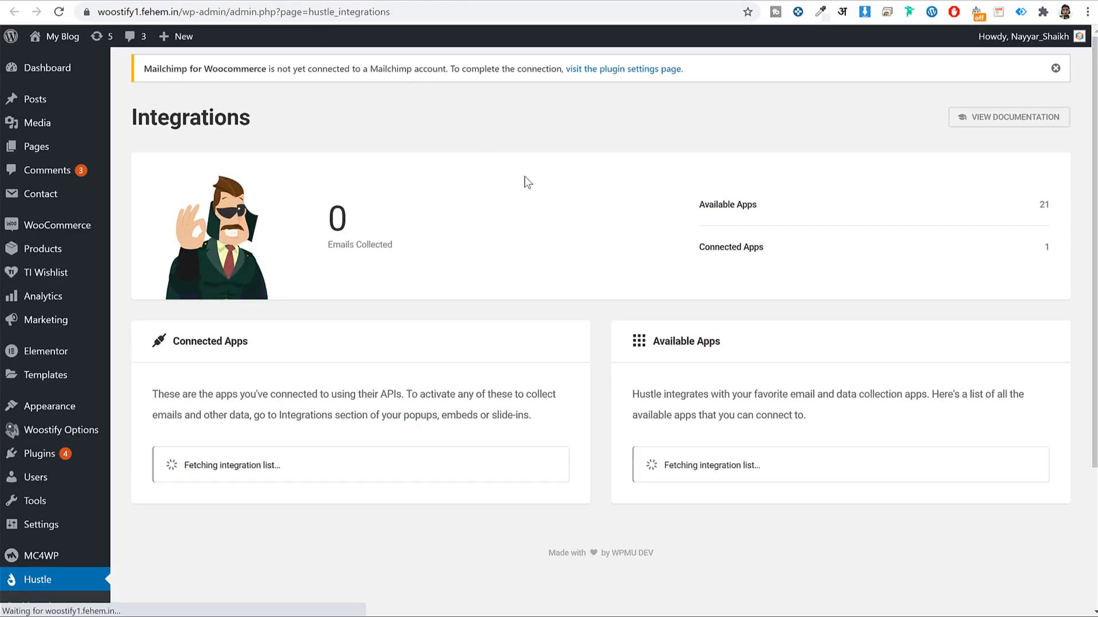
Connect Mailchimp to Hustle by pasting the account's API key with identifier 'SEO Tips'
scroll(547, 309, "down", 2)
scroll(547, 315, "down", 11)
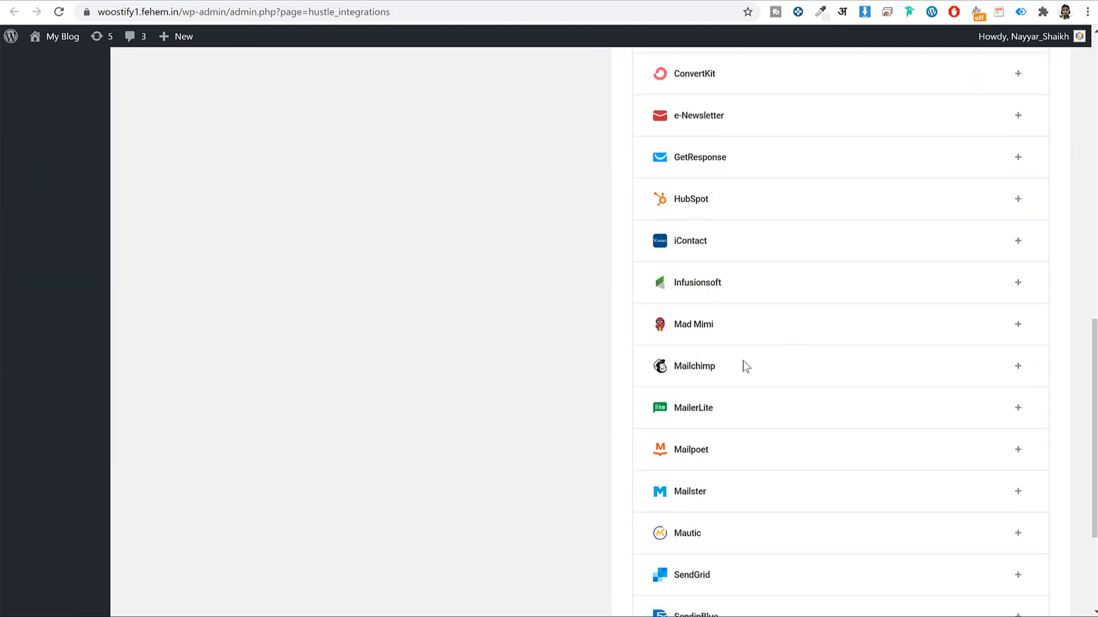
left_click(1017, 366)
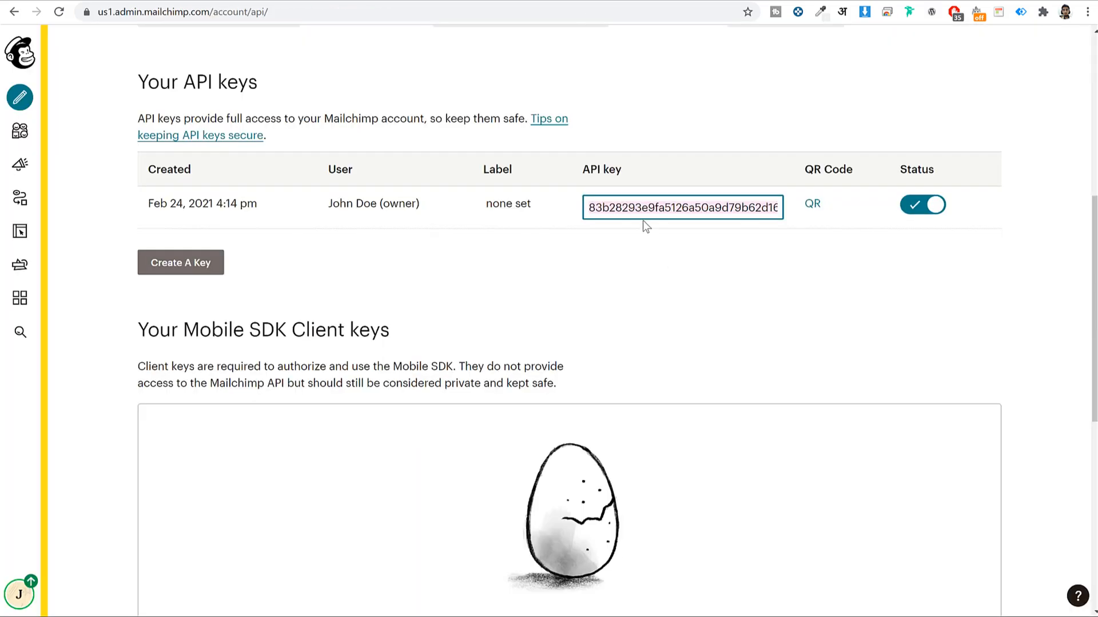
right_click(646, 211)
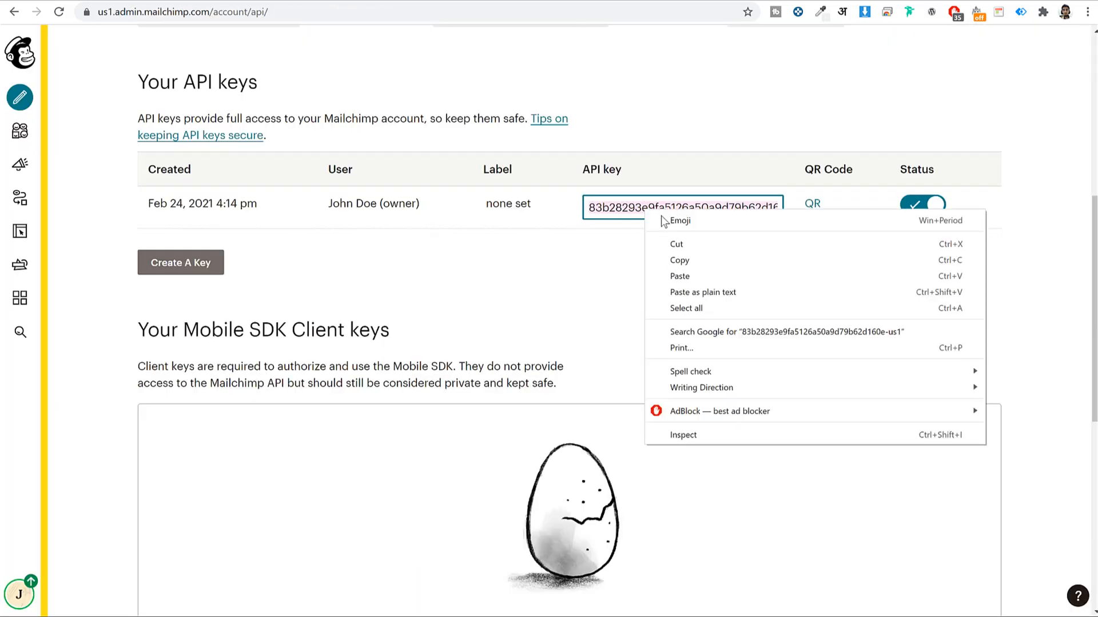
left_click(730, 258)
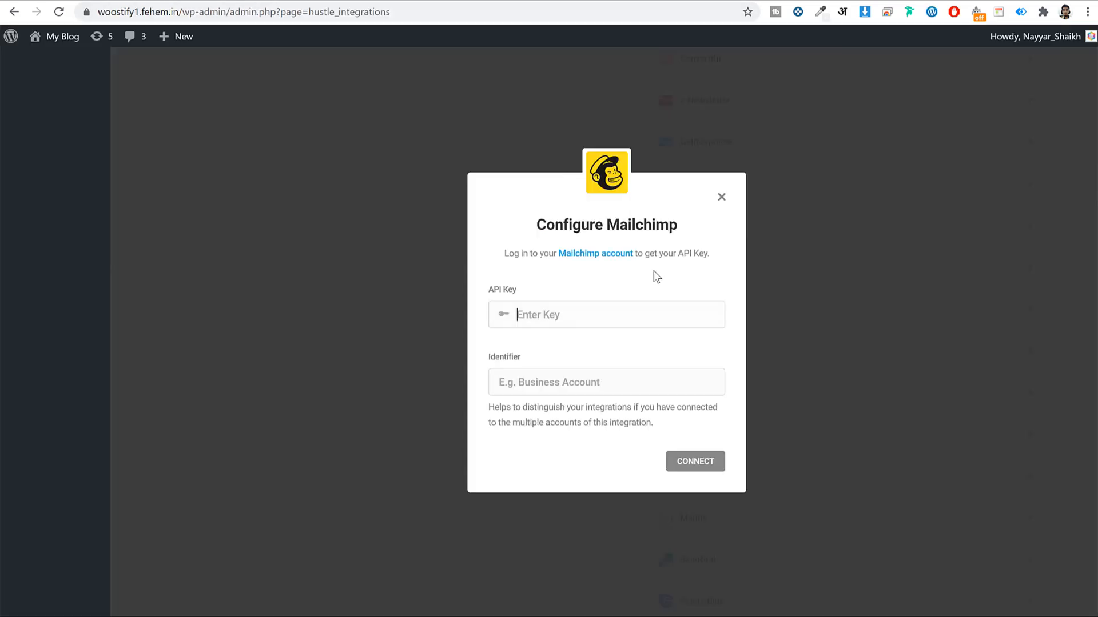
key("ctrl+v")
left_click(602, 382)
type("SEO")
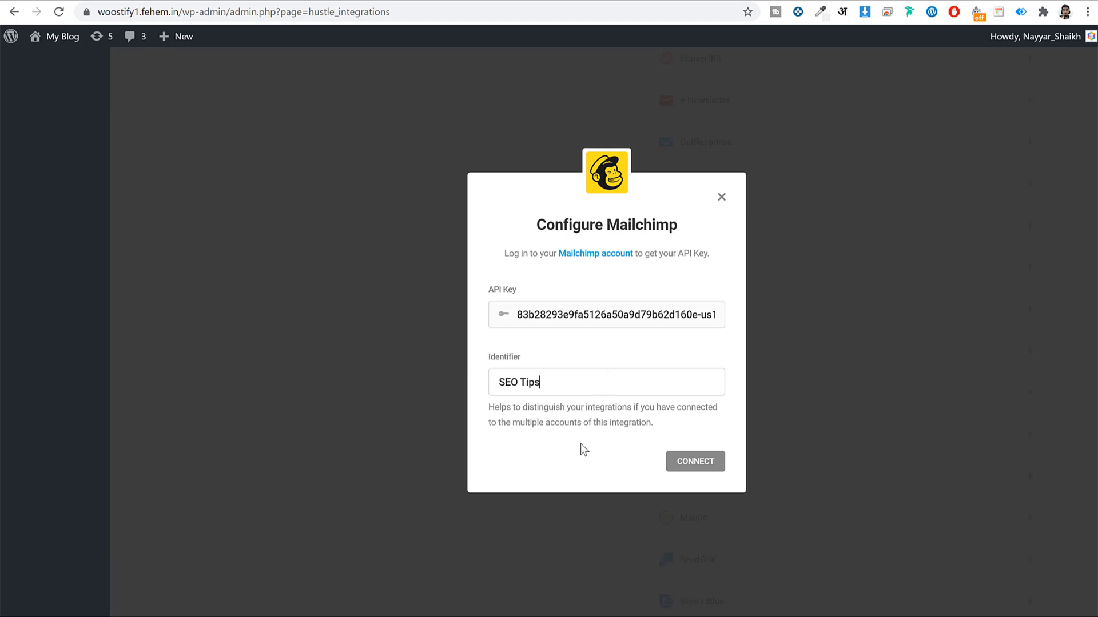
left_click(678, 461)
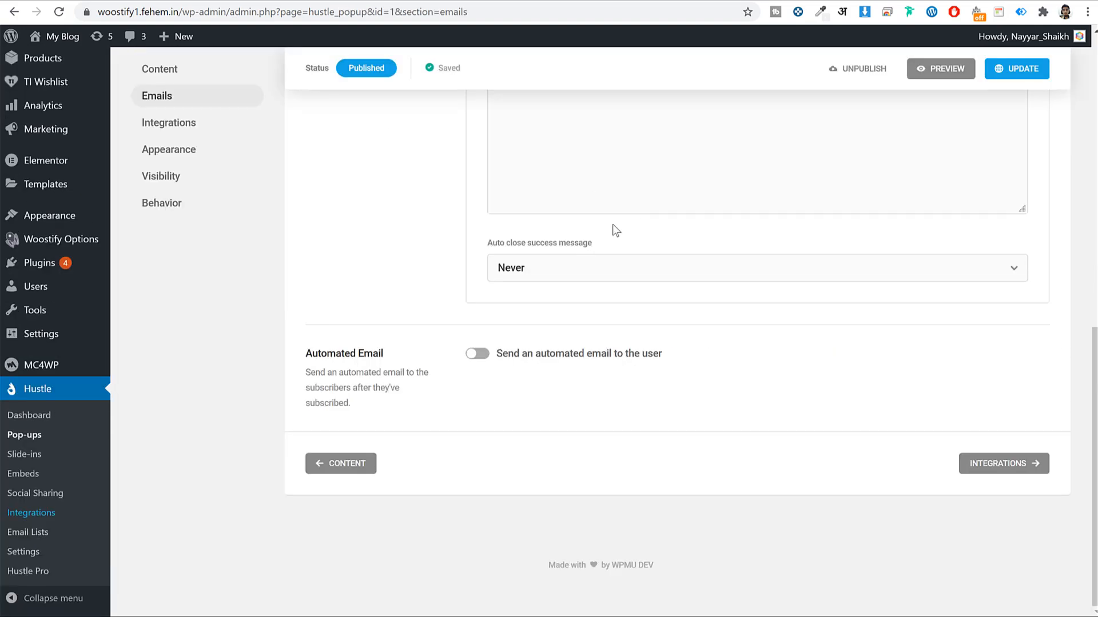
scroll(612, 228, "up", 10)
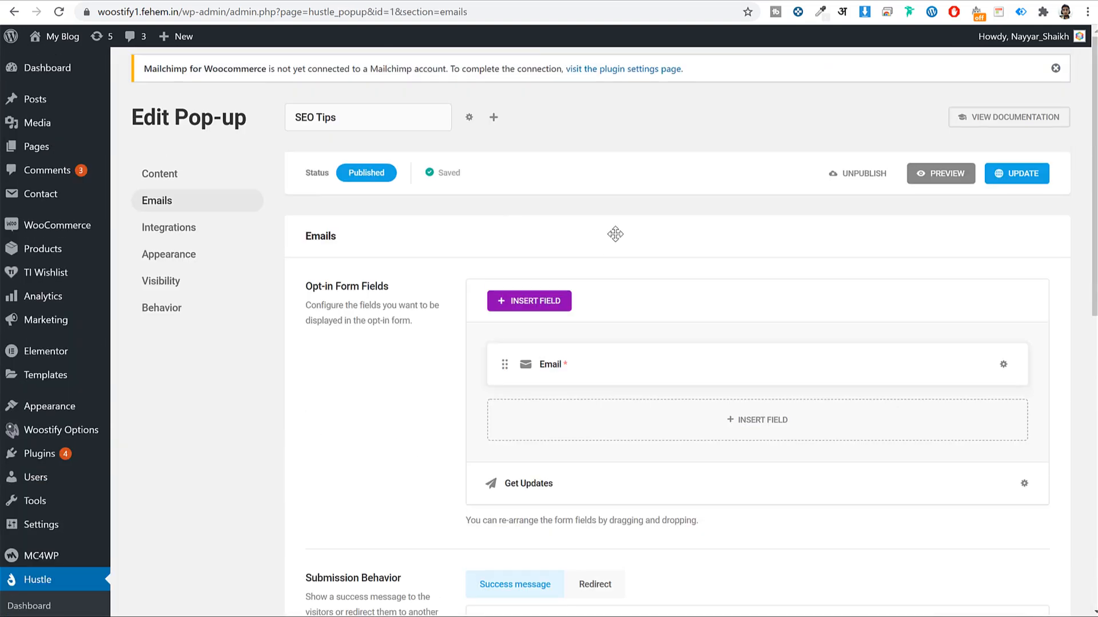
Reload the editor, compare the Redirect option, and keep the default thank-you success message
left_click(59, 13)
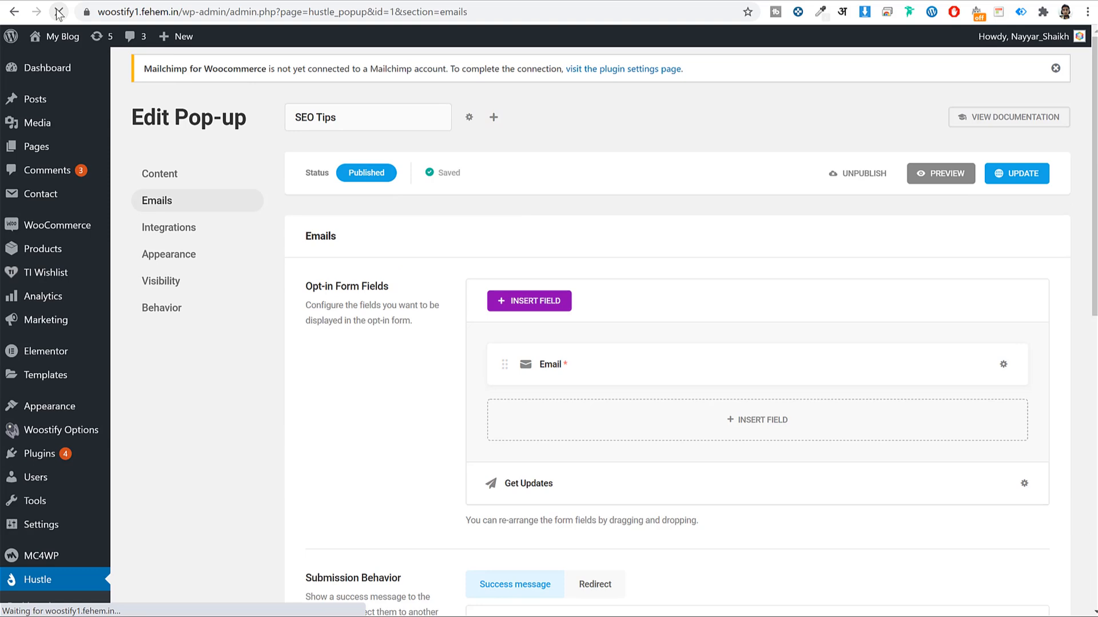
scroll(752, 422, "down", 8)
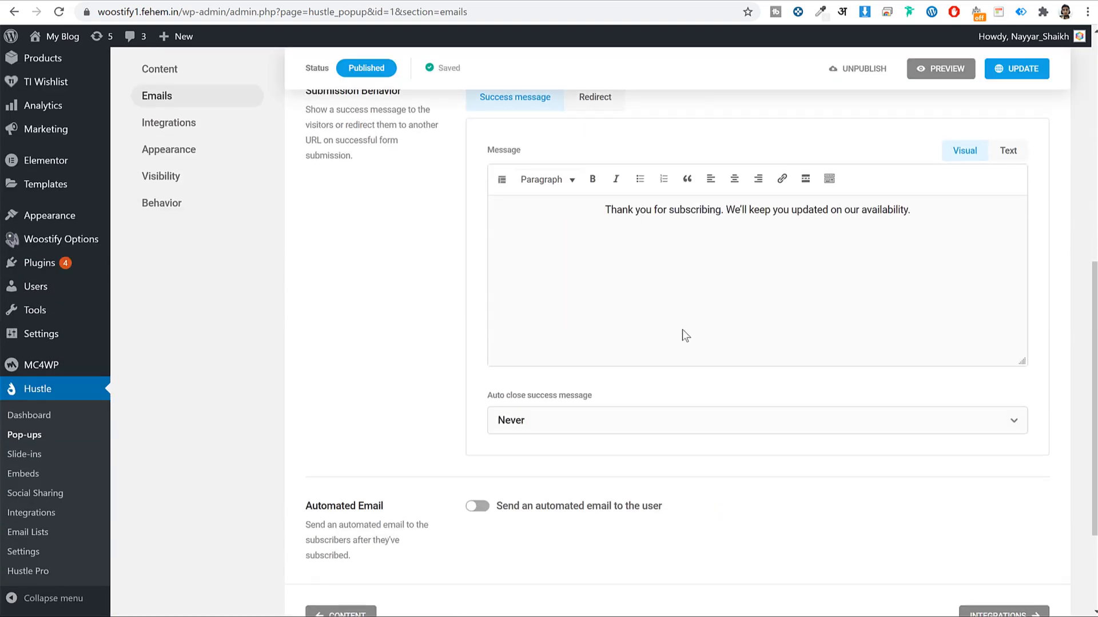
scroll(683, 337, "up", 3)
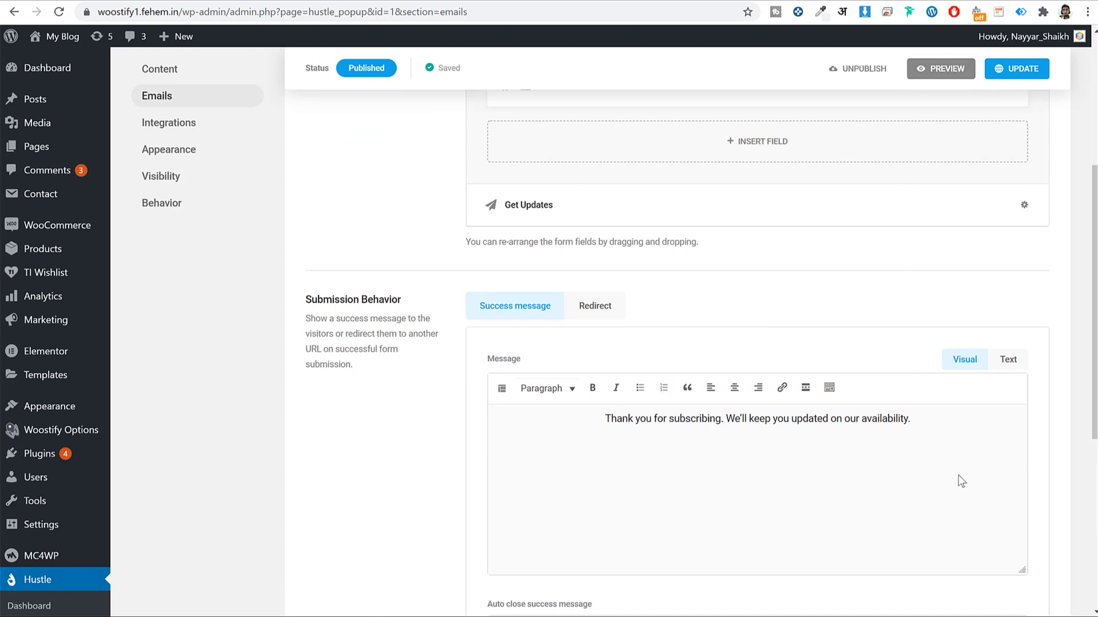
left_click_drag(607, 420, 910, 421)
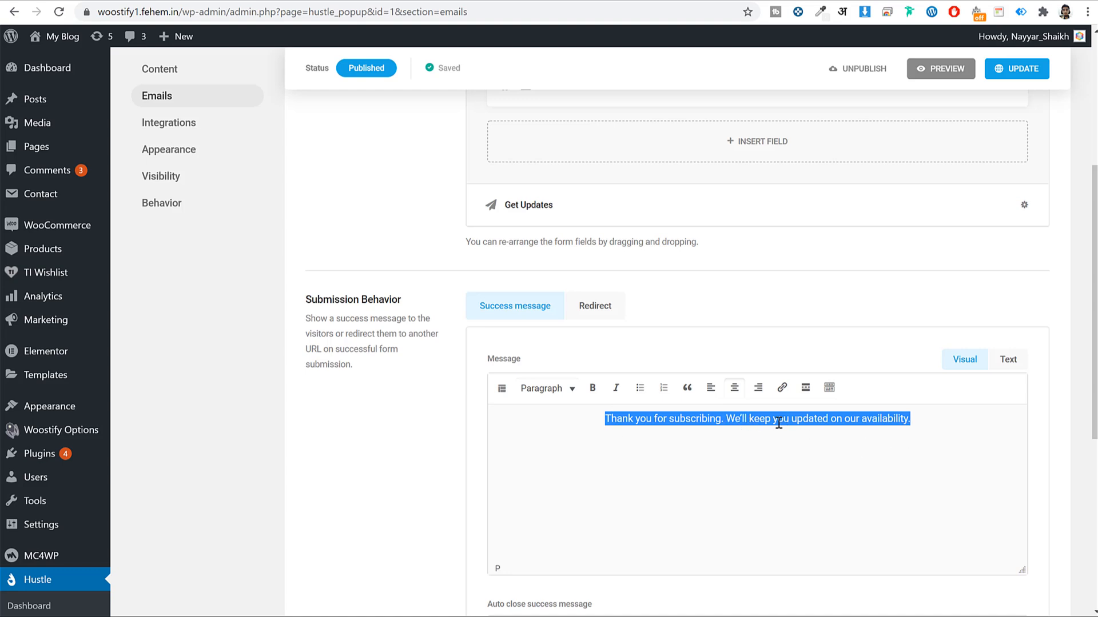
left_click(599, 314)
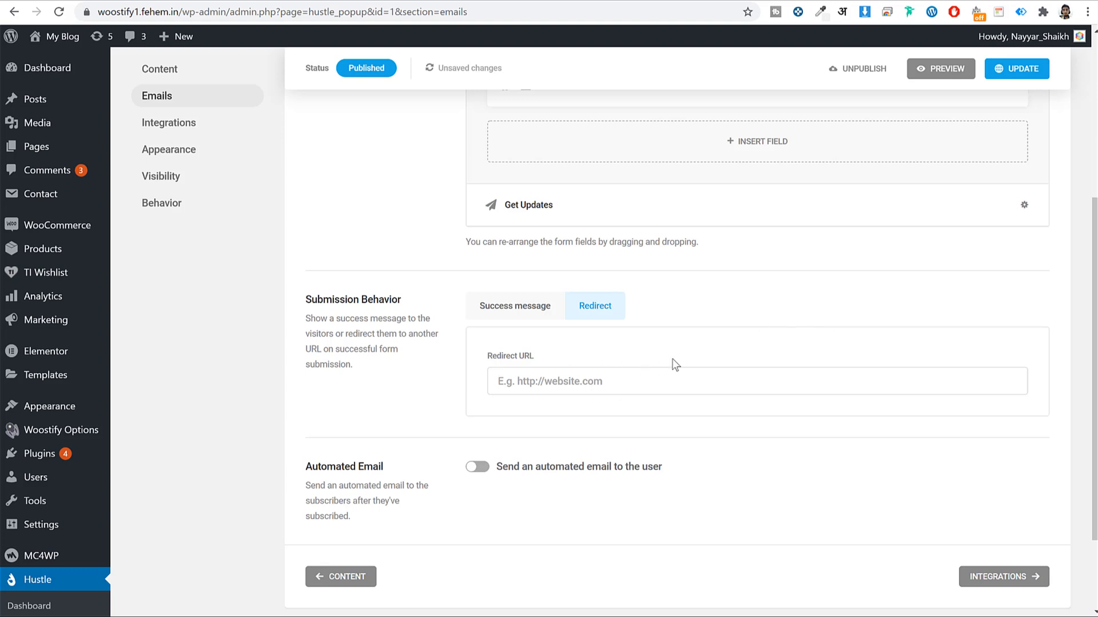
left_click(509, 306)
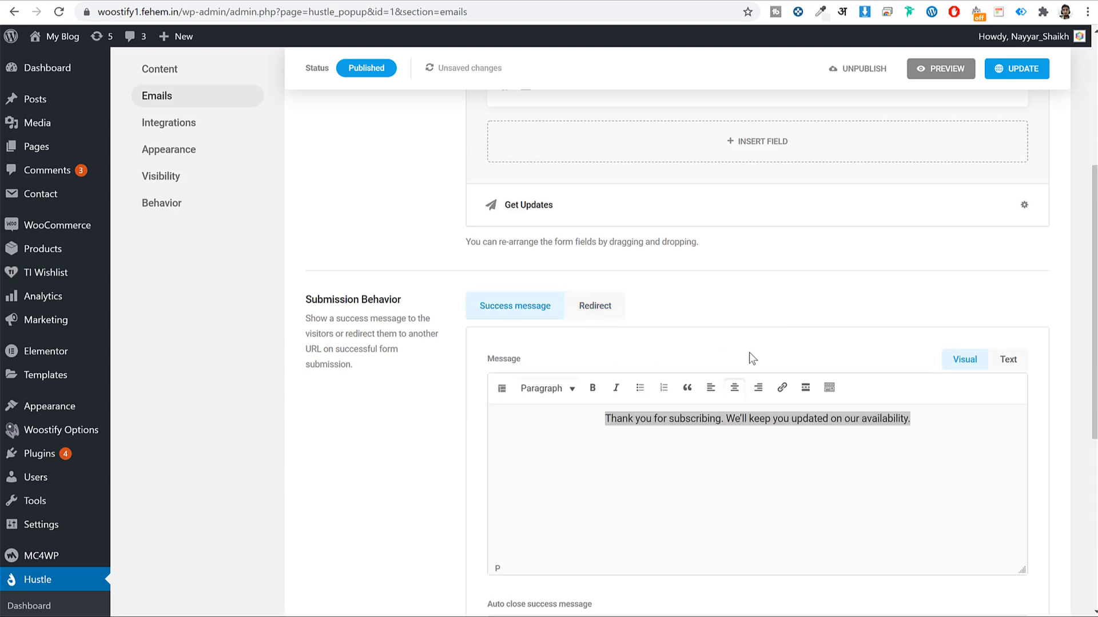
scroll(752, 375, "down", 3)
scroll(753, 379, "down", 2)
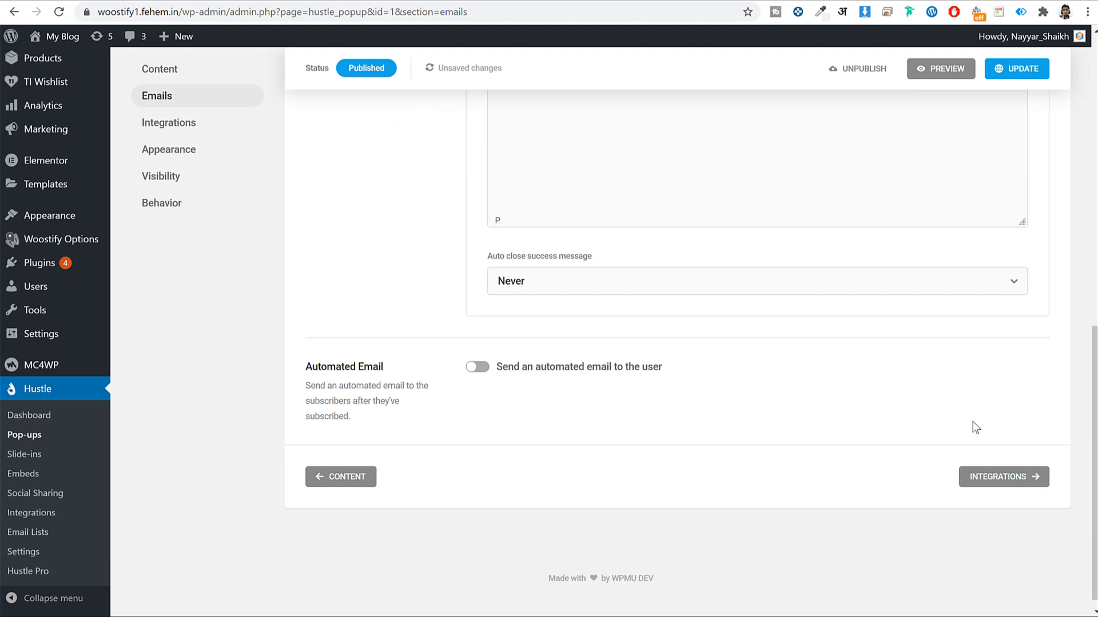
left_click(997, 481)
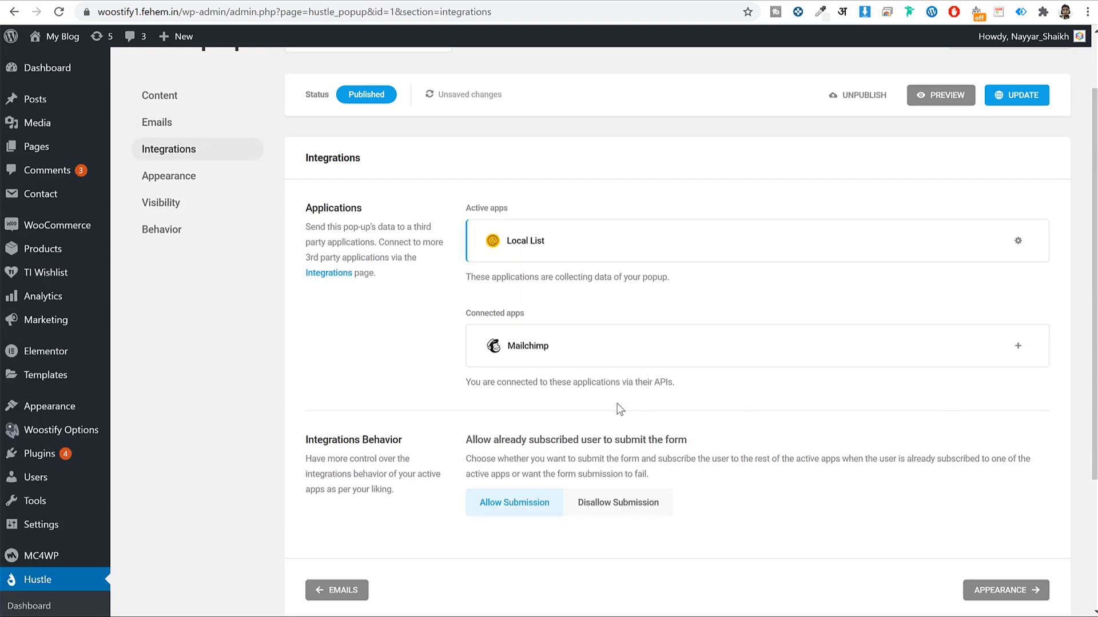
Add Mailchimp – SEO Tips to the pop-up, sending sign-ups to Fehem Media with auto opt-in and no tags
triple_click(492, 243)
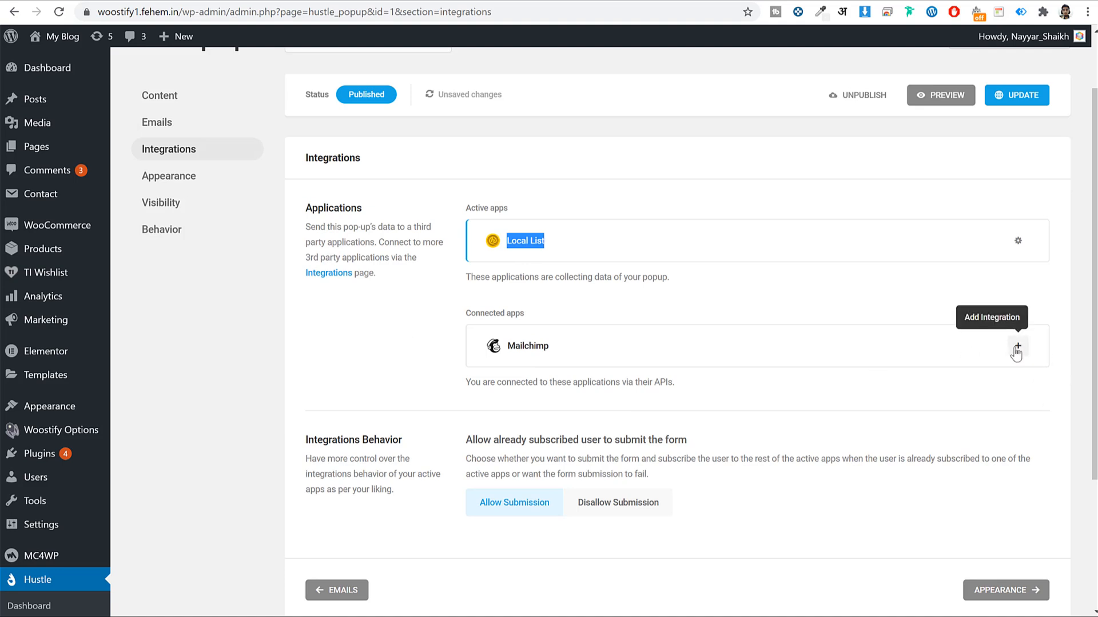
left_click(1017, 350)
left_click(716, 419)
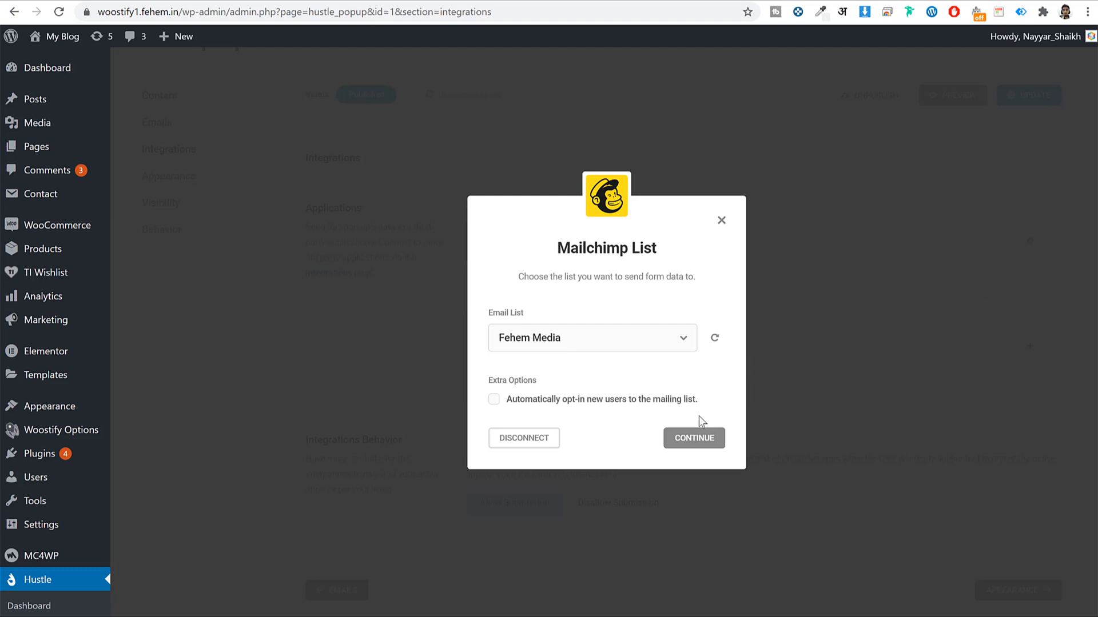
left_click(550, 399)
left_click(692, 440)
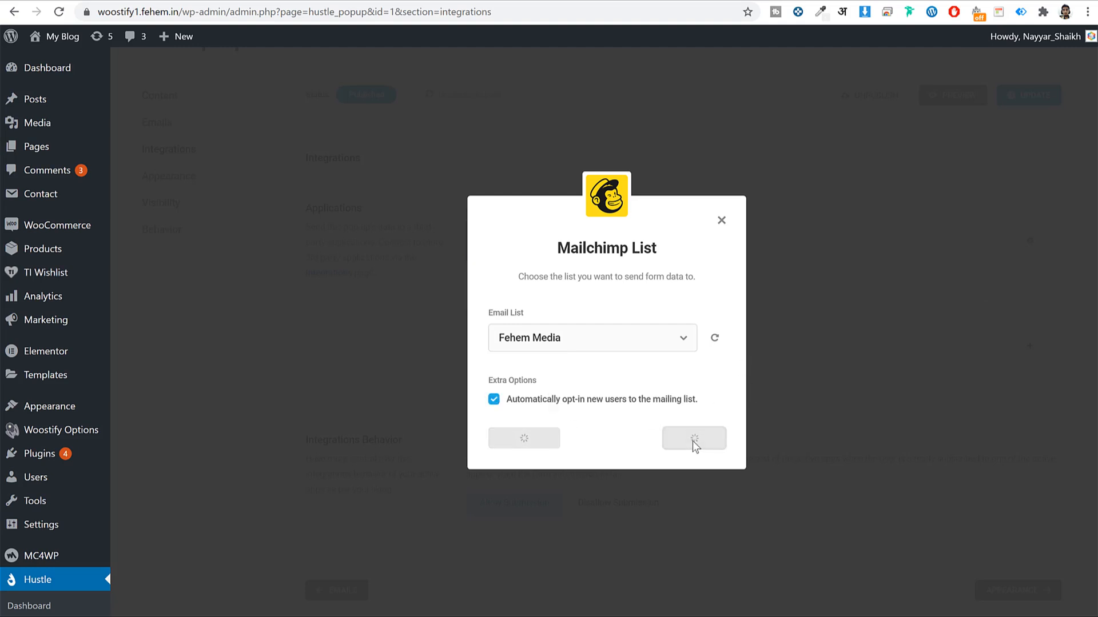
left_click(612, 366)
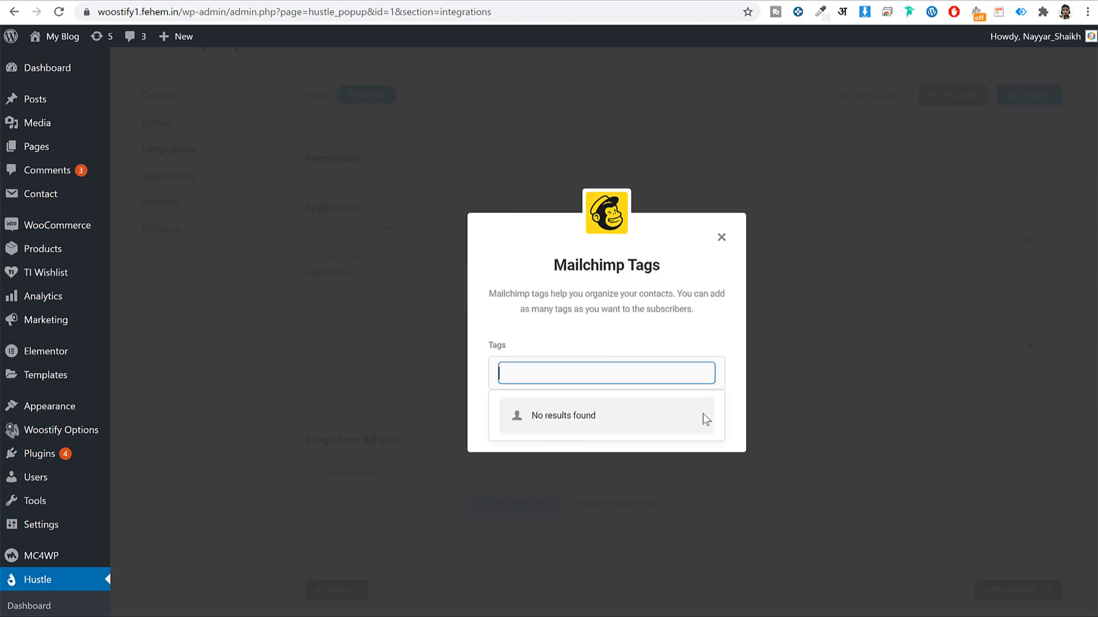
left_click(716, 334)
left_click(696, 421)
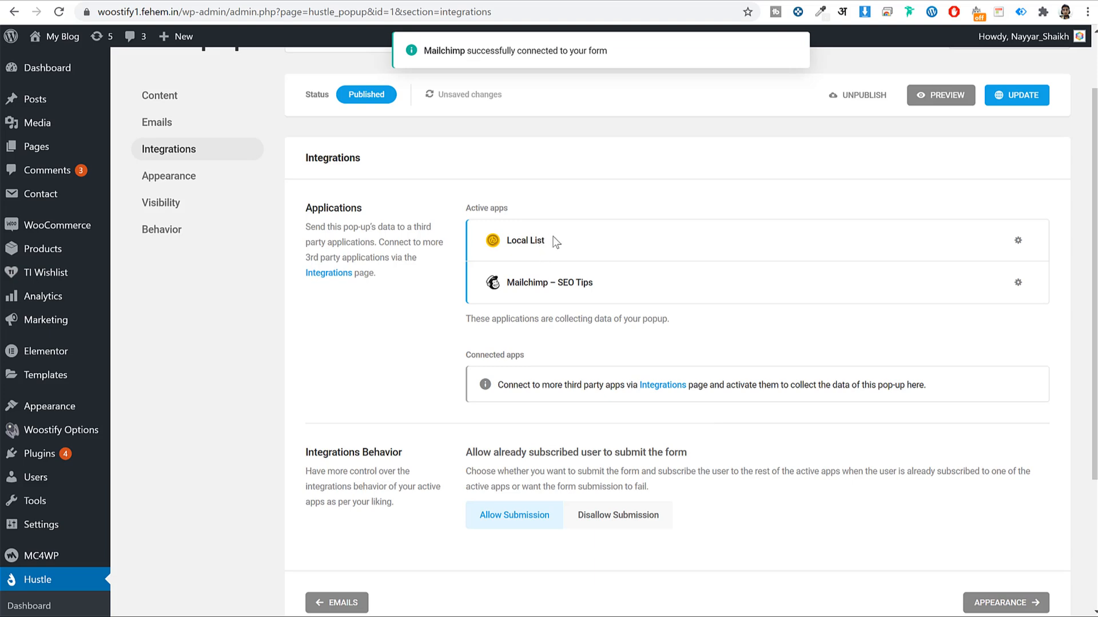
left_click_drag(552, 243, 496, 241)
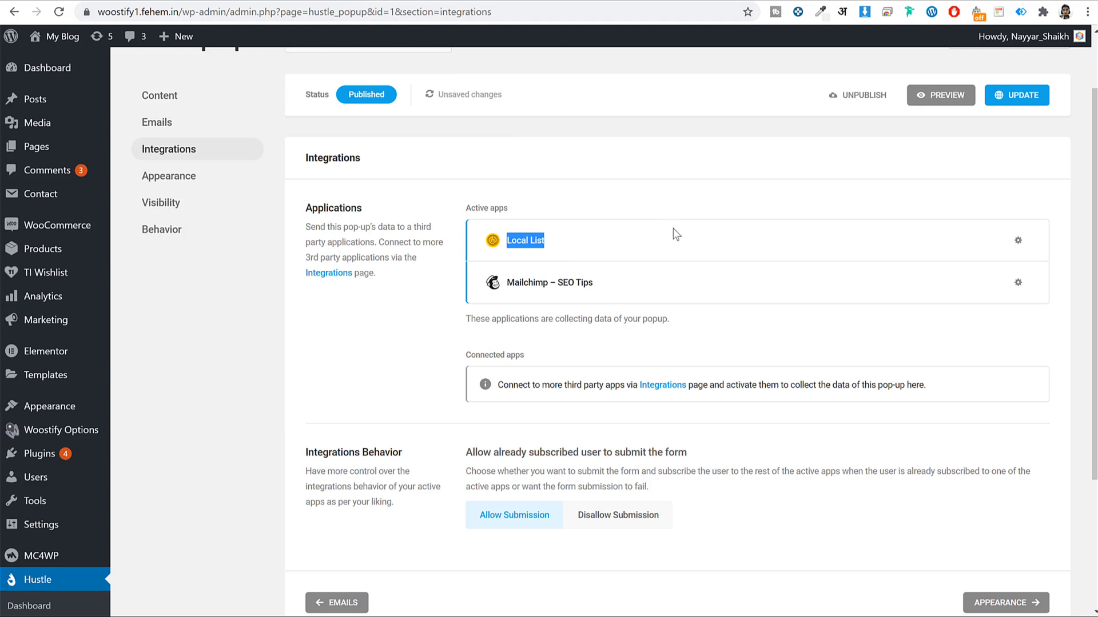
left_click(620, 282)
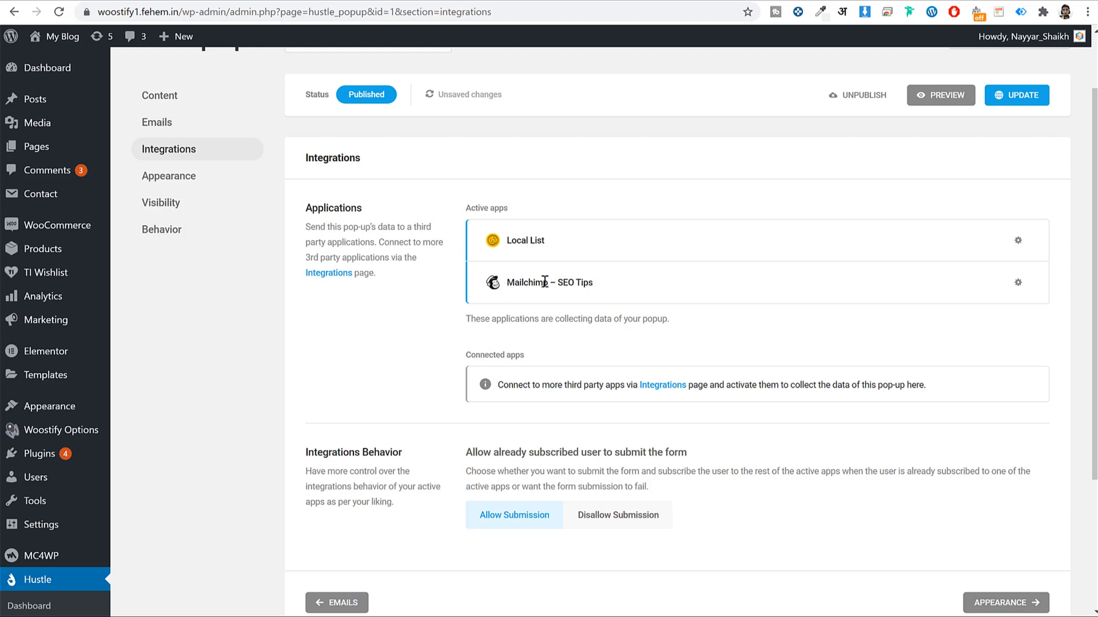
scroll(718, 323, "down", 3)
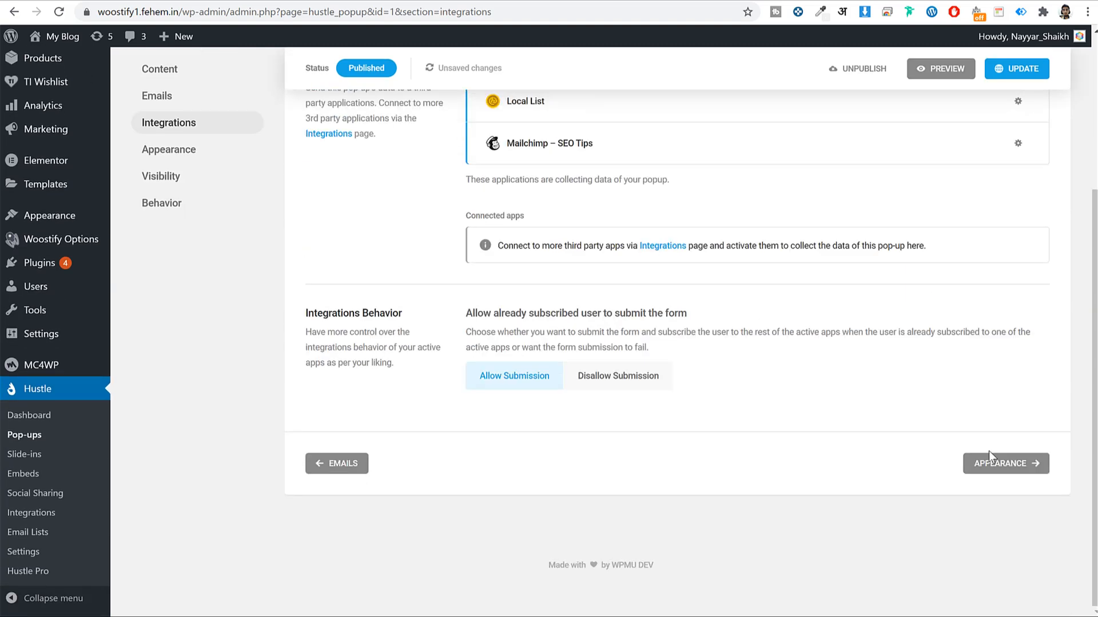
left_click(998, 464)
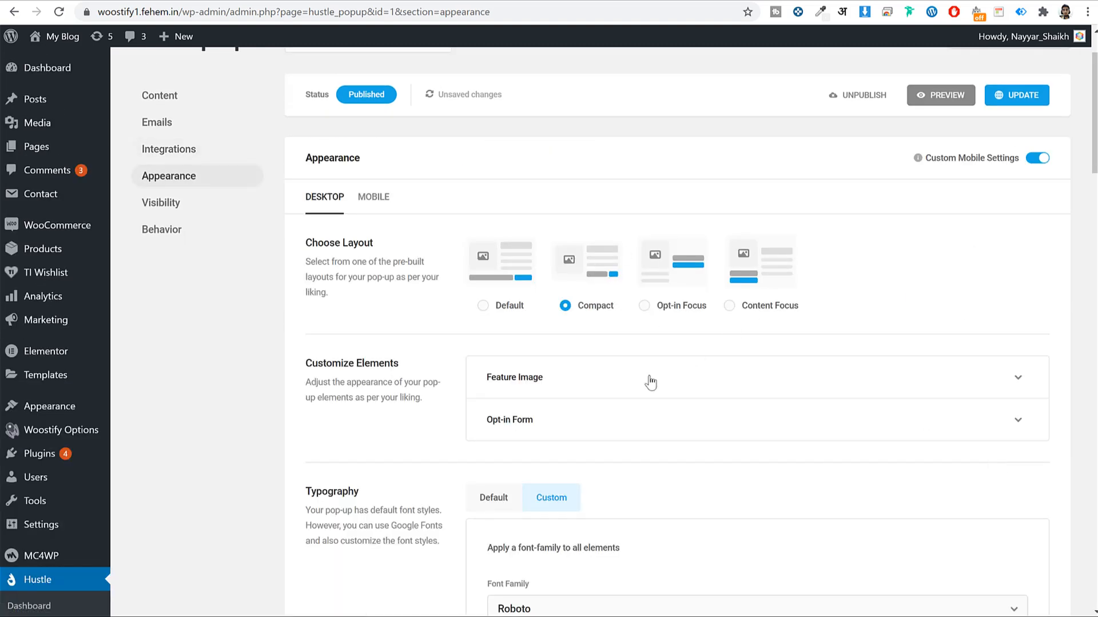
Scroll past the unchanged Appearance settings to the Visibility rules
scroll(806, 319, "down", 10)
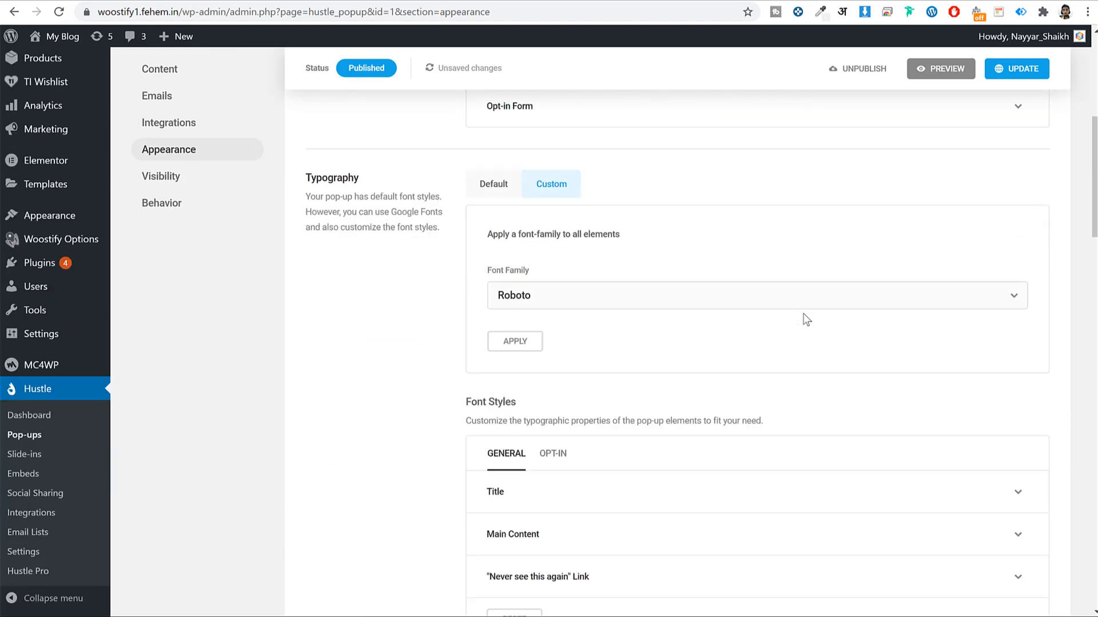
scroll(806, 319, "down", 15)
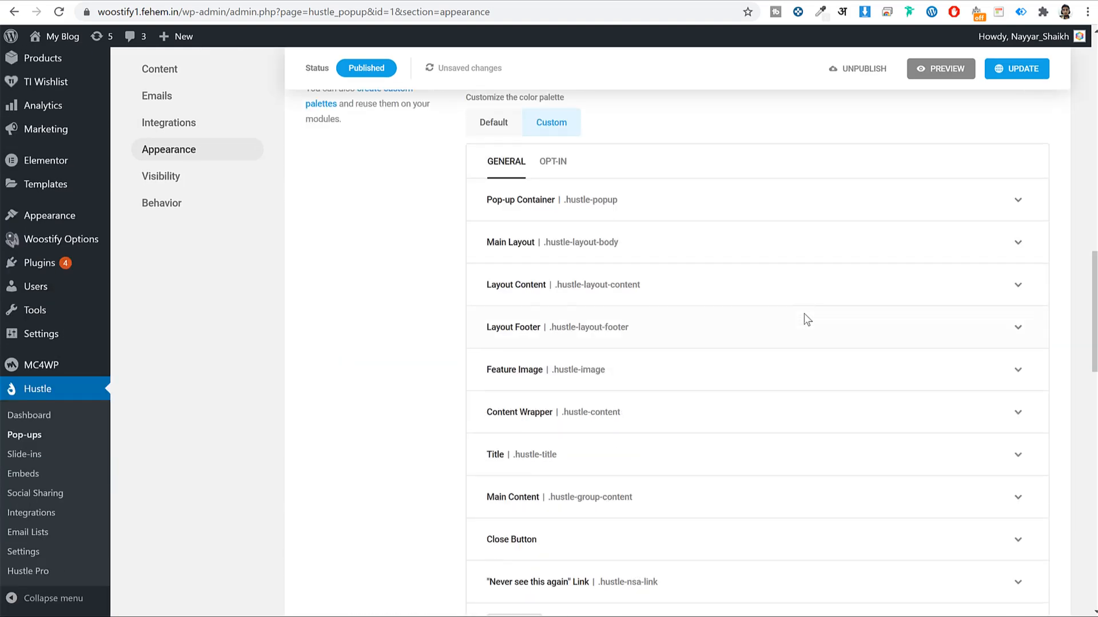
scroll(791, 358, "down", 5)
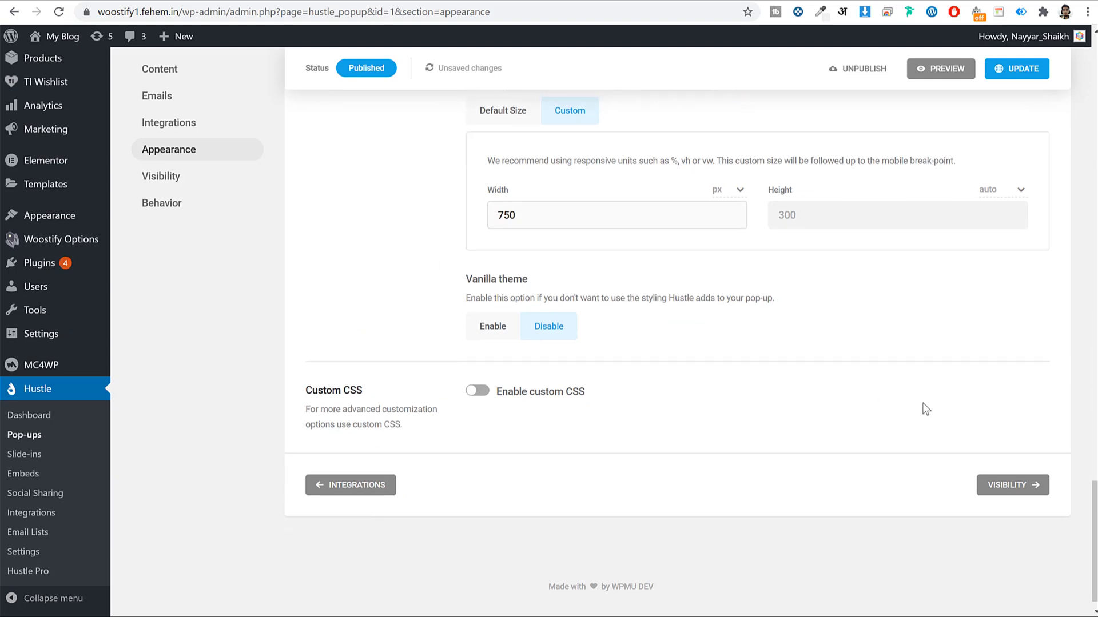
left_click(1029, 464)
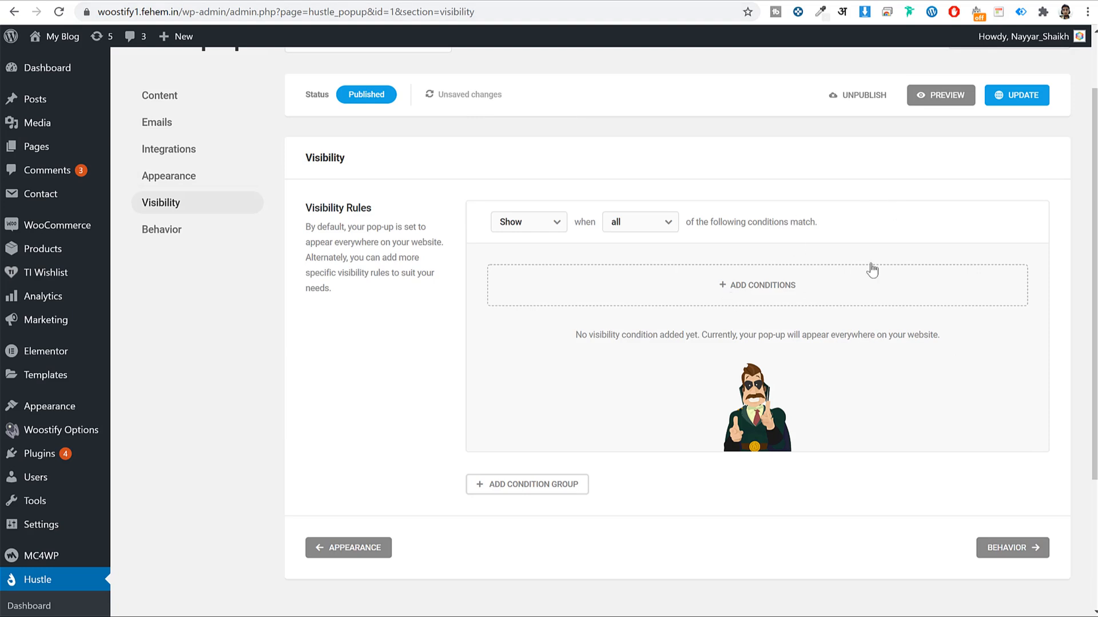
Add Posts, Pages and WooCommerce Products visibility conditions
left_click(750, 283)
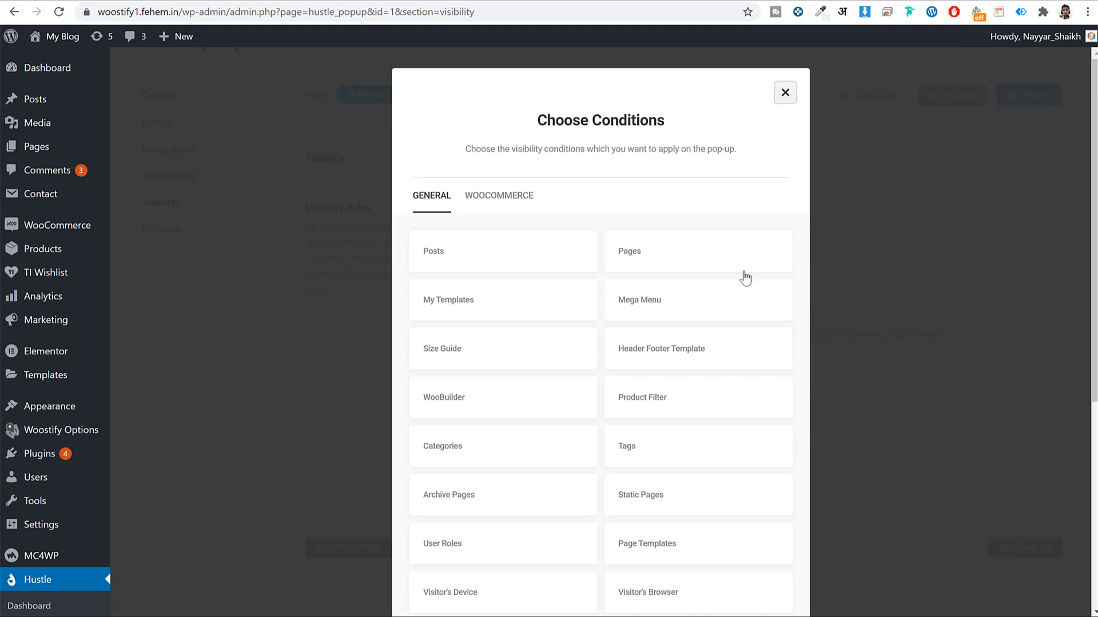
left_click(441, 262)
left_click(642, 259)
left_click(486, 200)
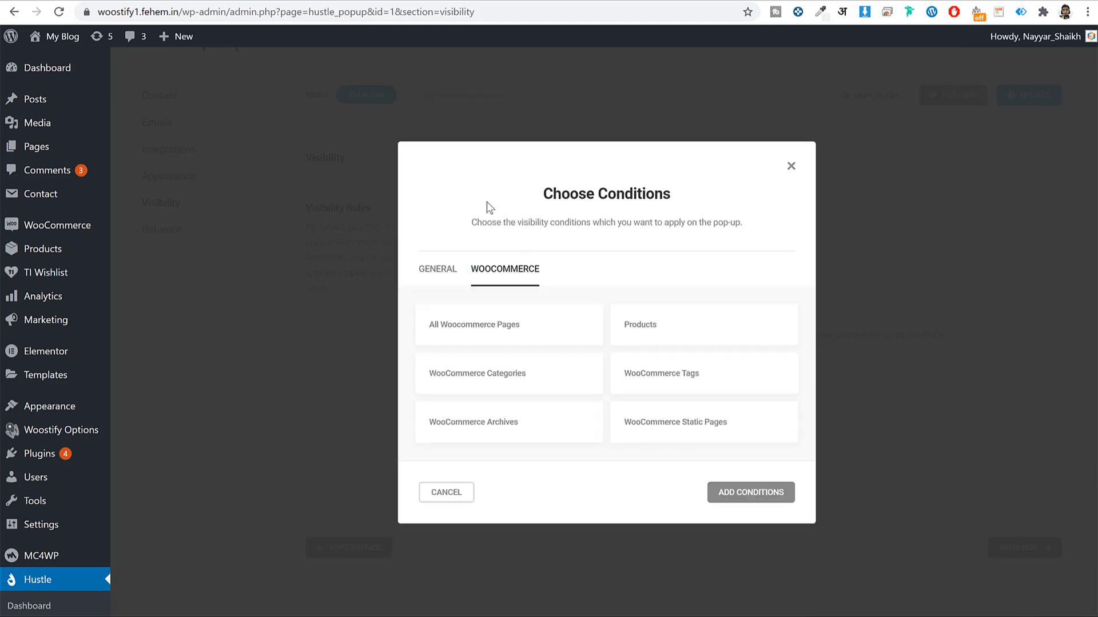
left_click(704, 339)
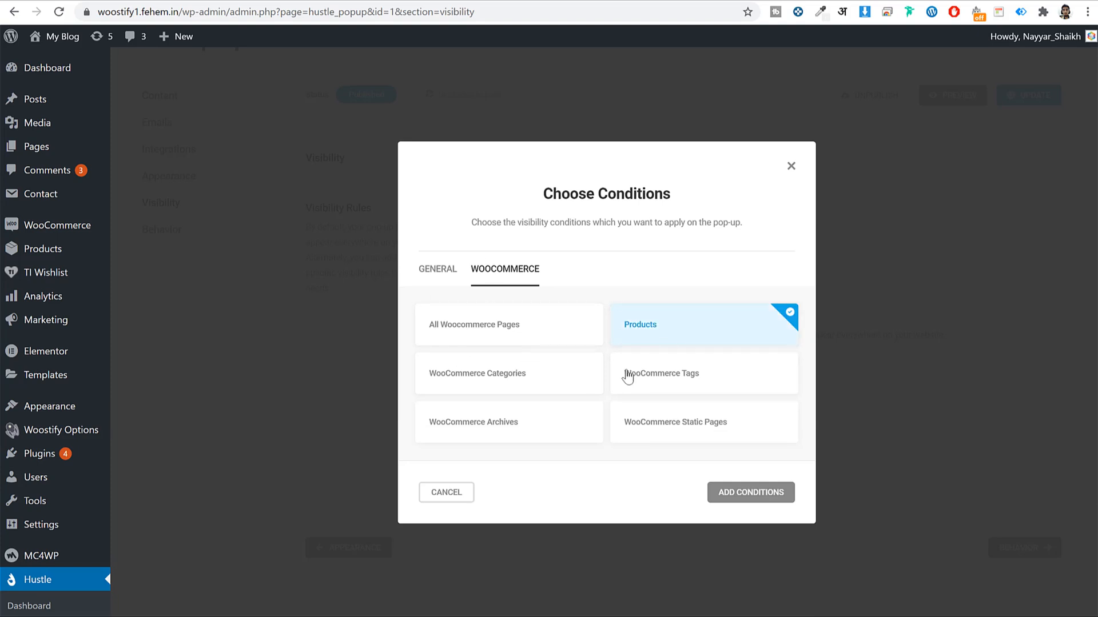
left_click(750, 496)
Delete the Posts, Pages and Products conditions so the pop-up shows everywhere
scroll(724, 361, "up", 3)
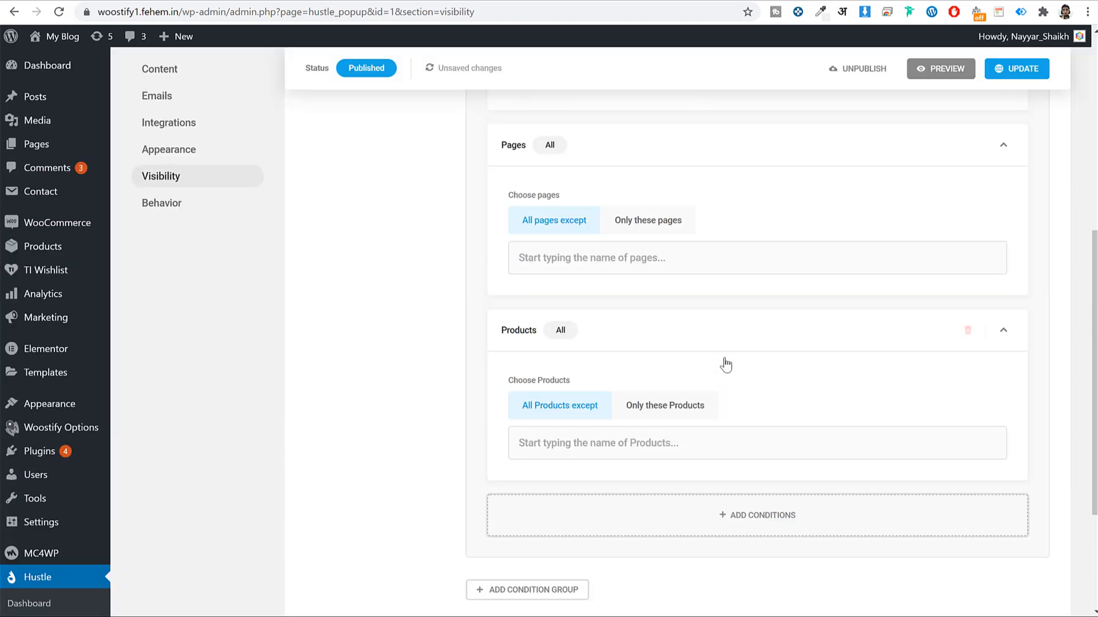
scroll(725, 364, "up", 7)
scroll(661, 331, "down", 4)
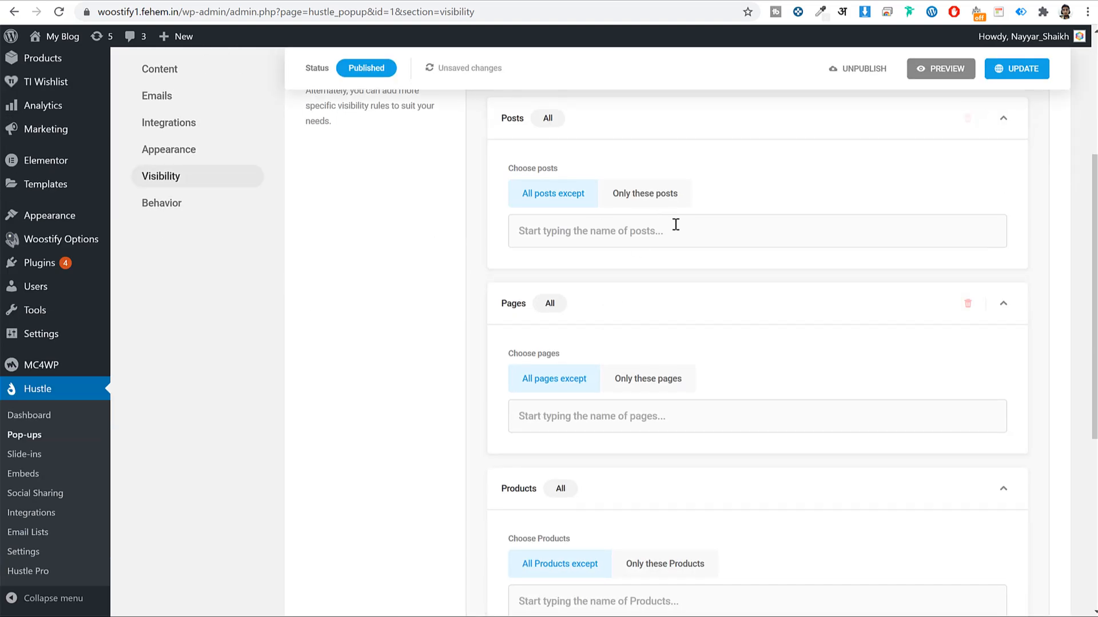
scroll(676, 229, "up", 3)
left_click(966, 255)
left_click(966, 255)
left_click(966, 255)
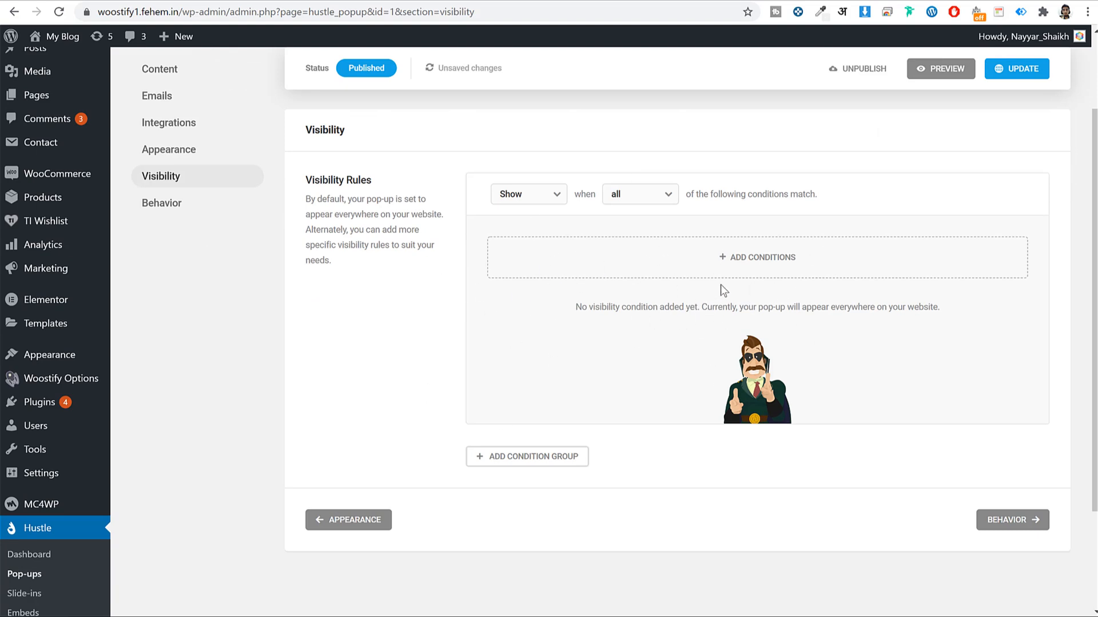
left_click(1028, 522)
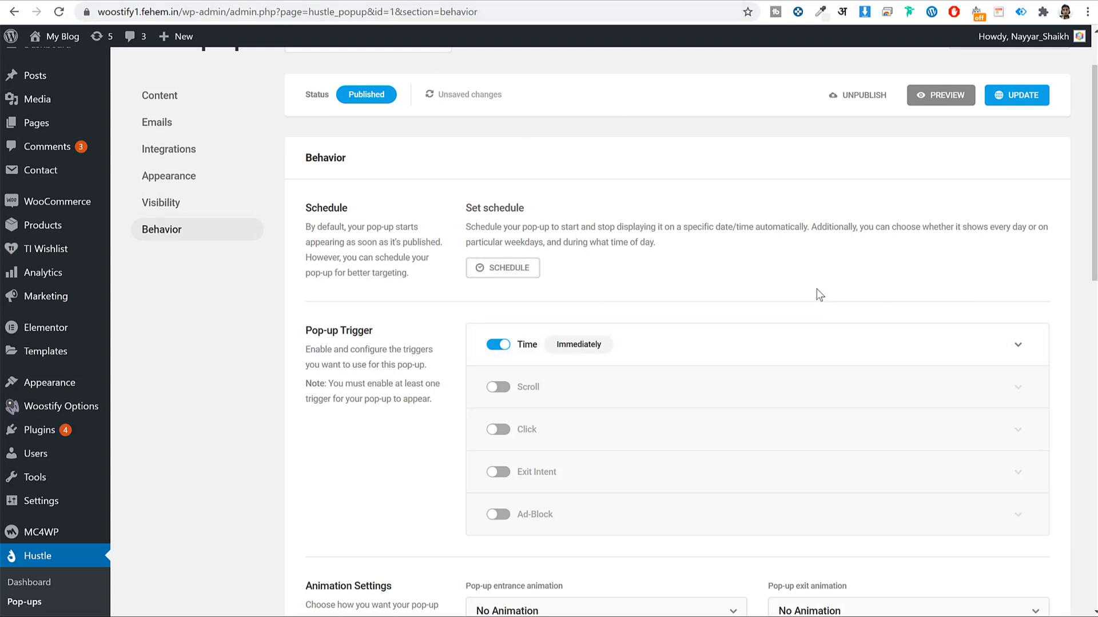
Replace the pop-up's Time trigger with Scroll at 50% page scrolled plus Exit Intent
left_click(495, 345)
left_click(503, 389)
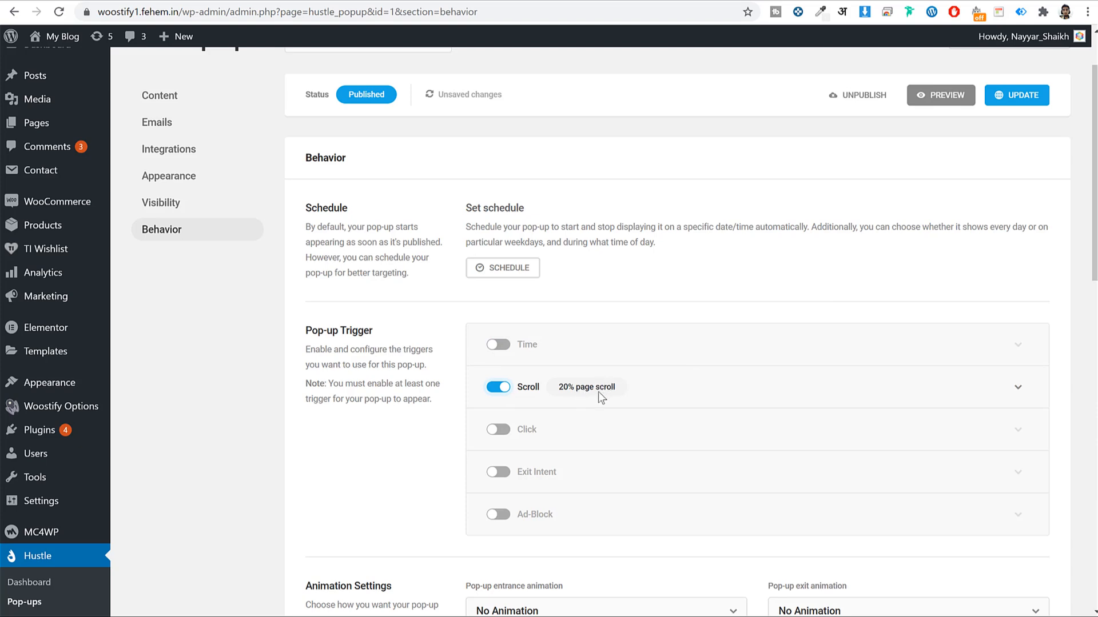
left_click(1013, 394)
scroll(601, 465, "down", 2)
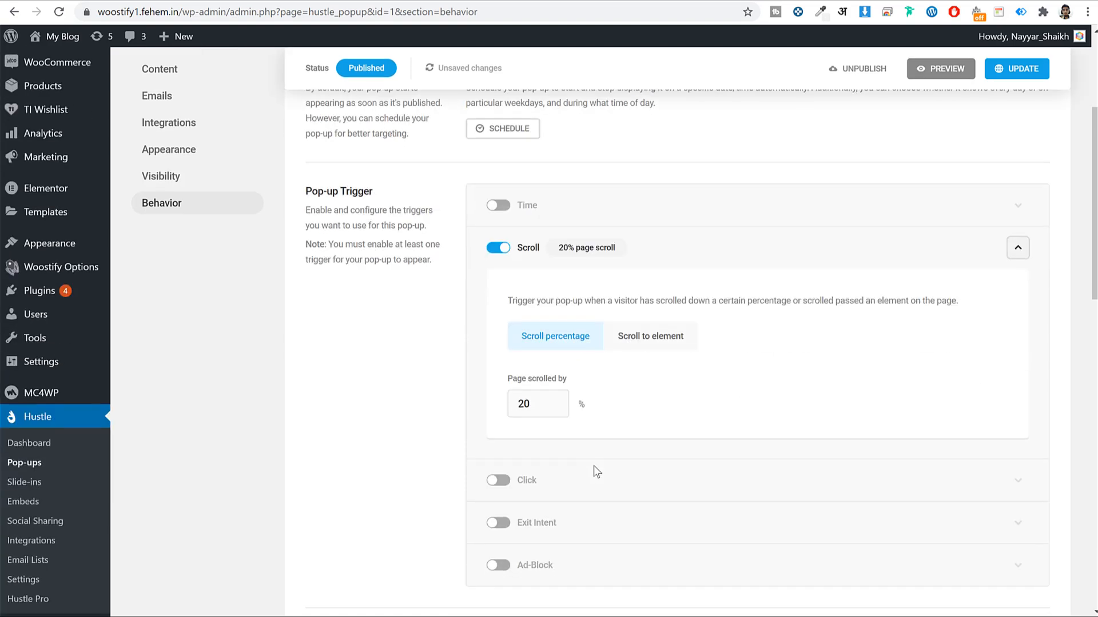
double_click(550, 404)
type("5")
left_click(1015, 252)
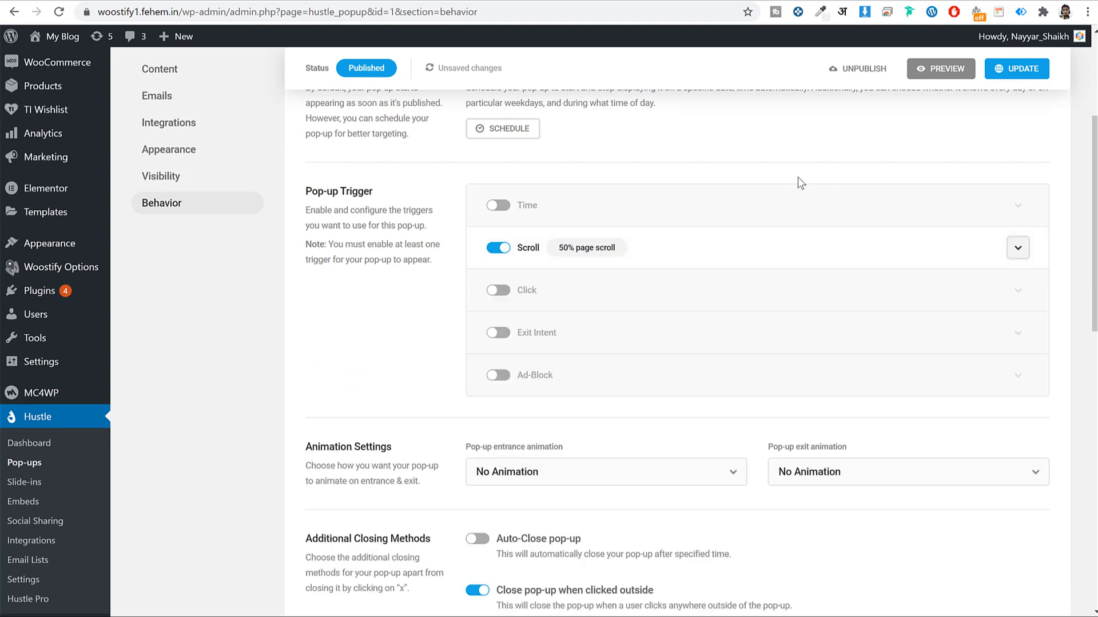
scroll(792, 182, "down", 12)
scroll(785, 186, "up", 12)
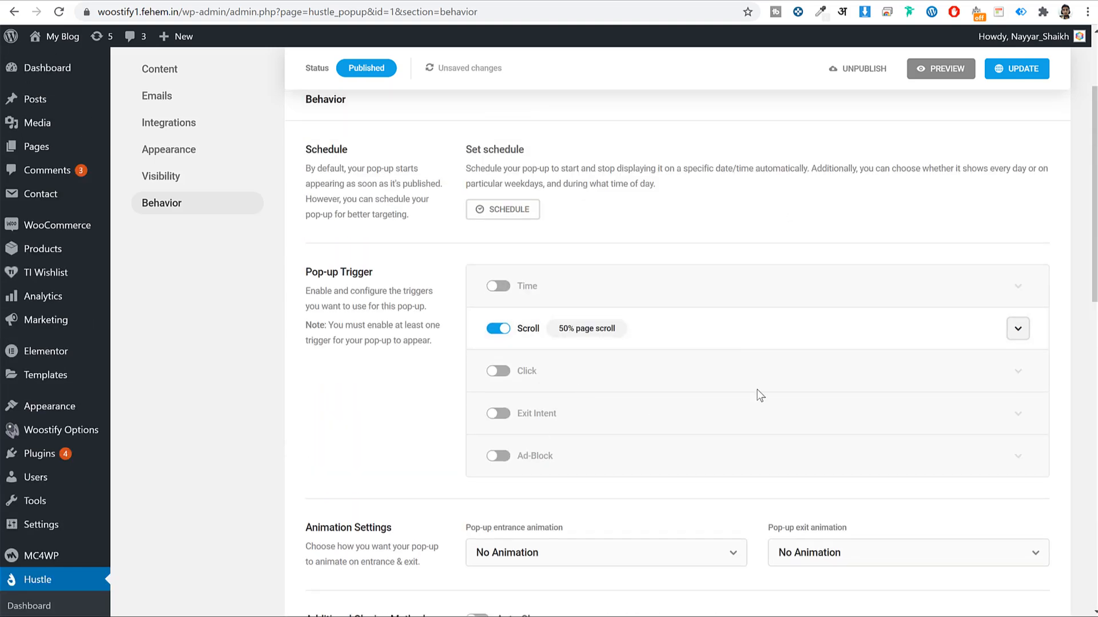
left_click(497, 415)
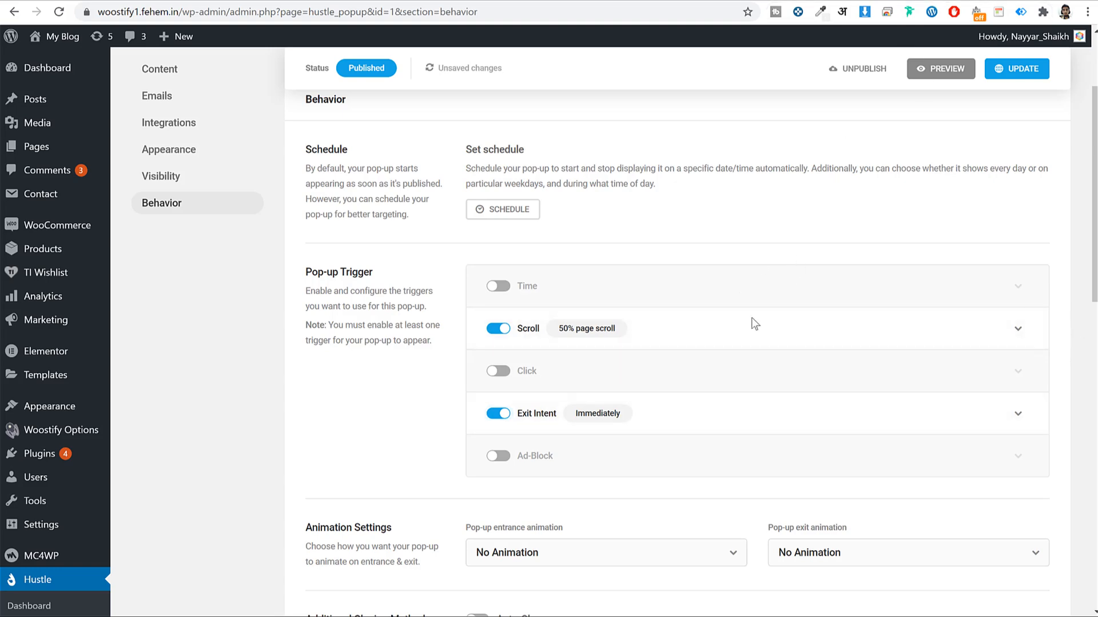
Save the pop-up's Behavior settings
scroll(803, 372, "down", 3)
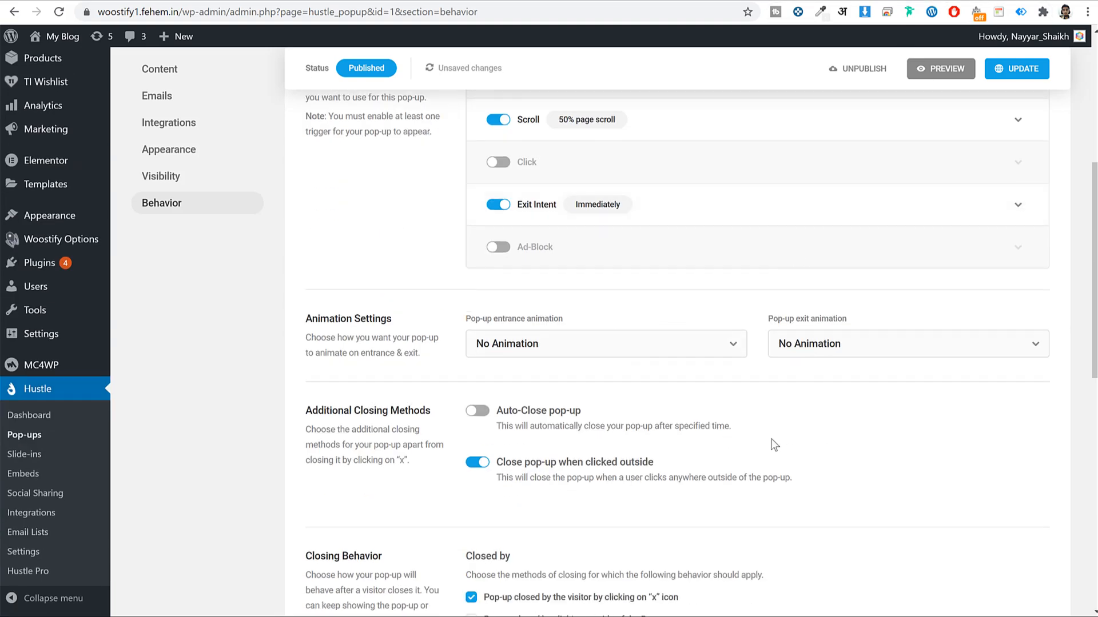
scroll(772, 444, "down", 5)
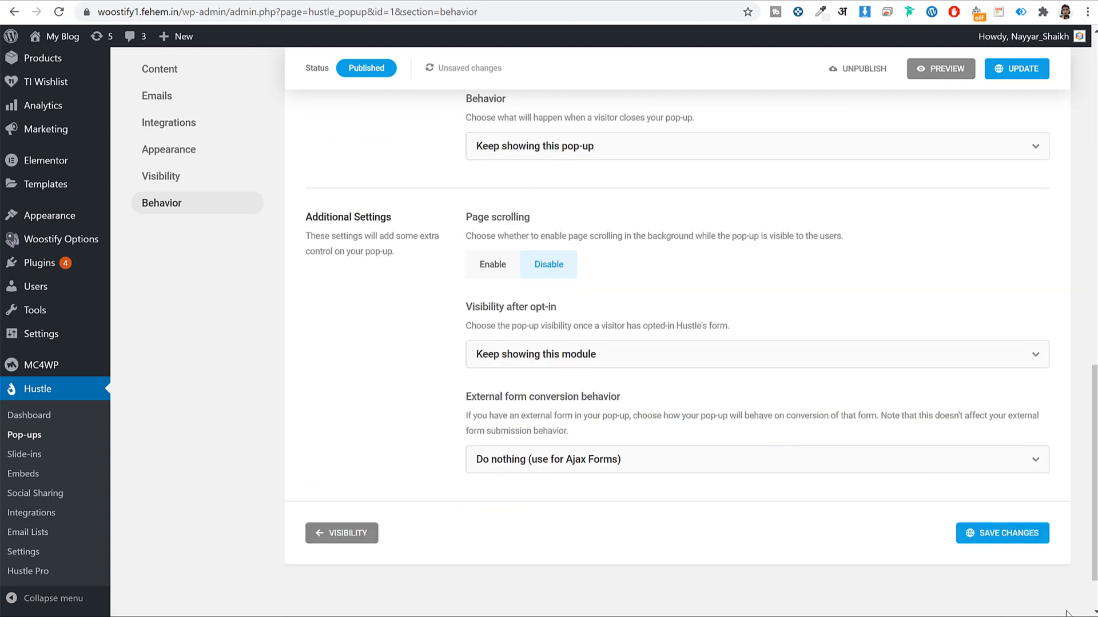
left_click(1037, 540)
scroll(975, 546, "up", 6)
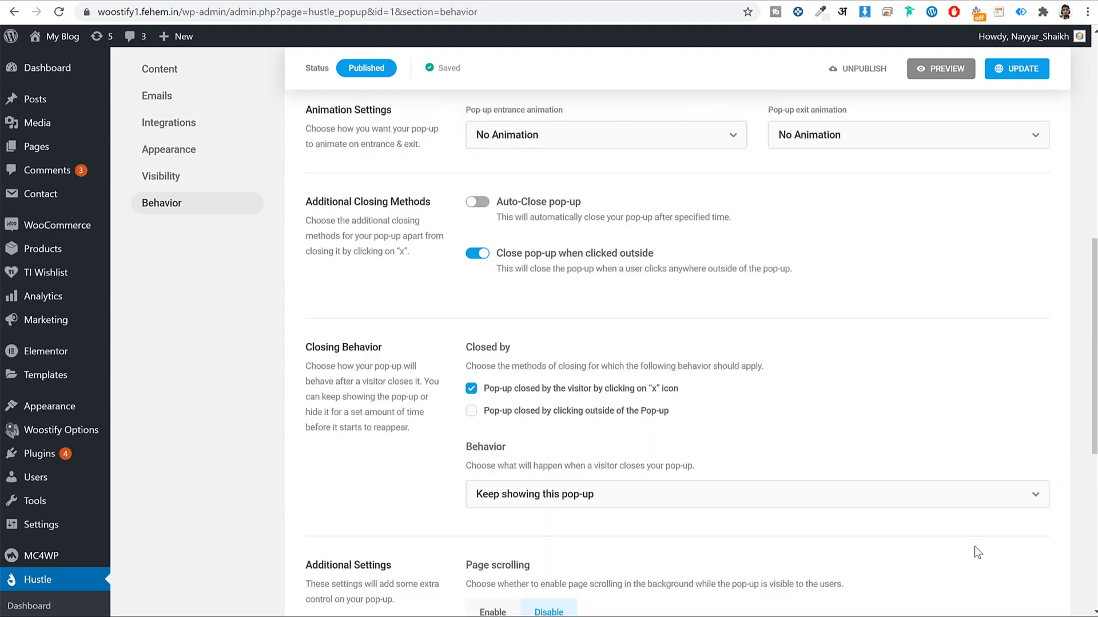
scroll(975, 551, "up", 8)
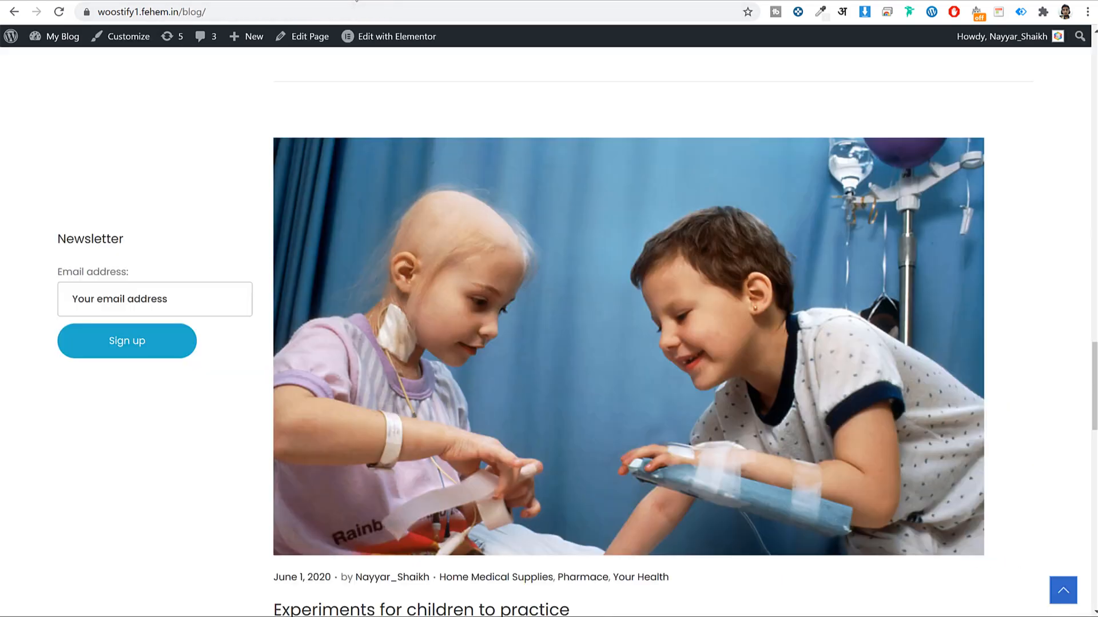
Scroll the live home page until the Weekly SEO Tips pop-up appears, then dismiss it
scroll(195, 114, "up", 6)
scroll(220, 137, "up", 12)
left_click(125, 131)
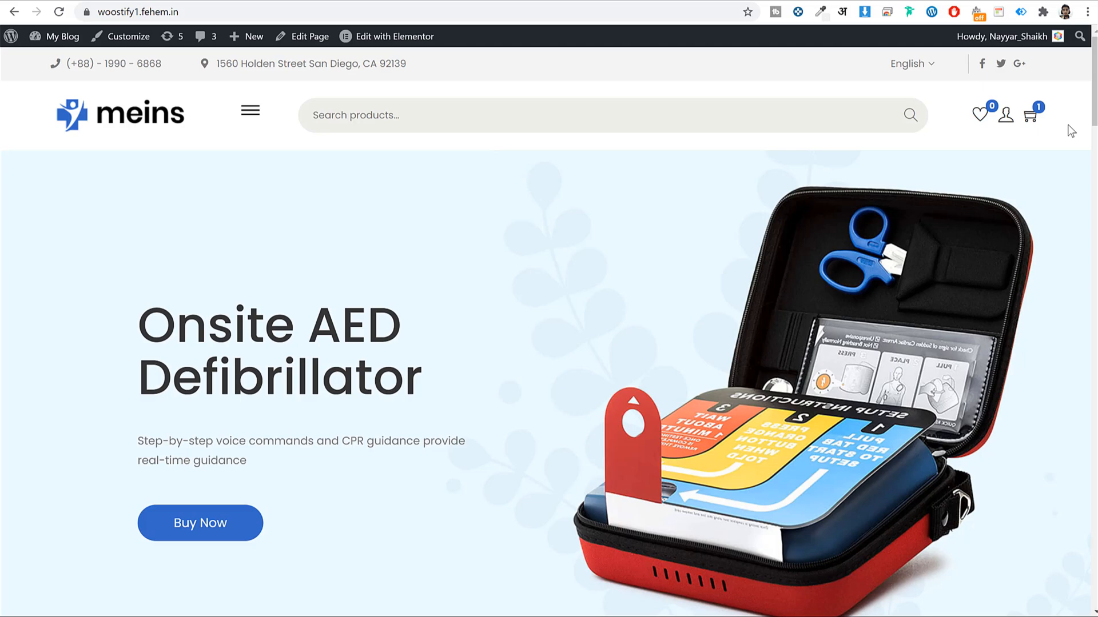
scroll(1071, 131, "down", 15)
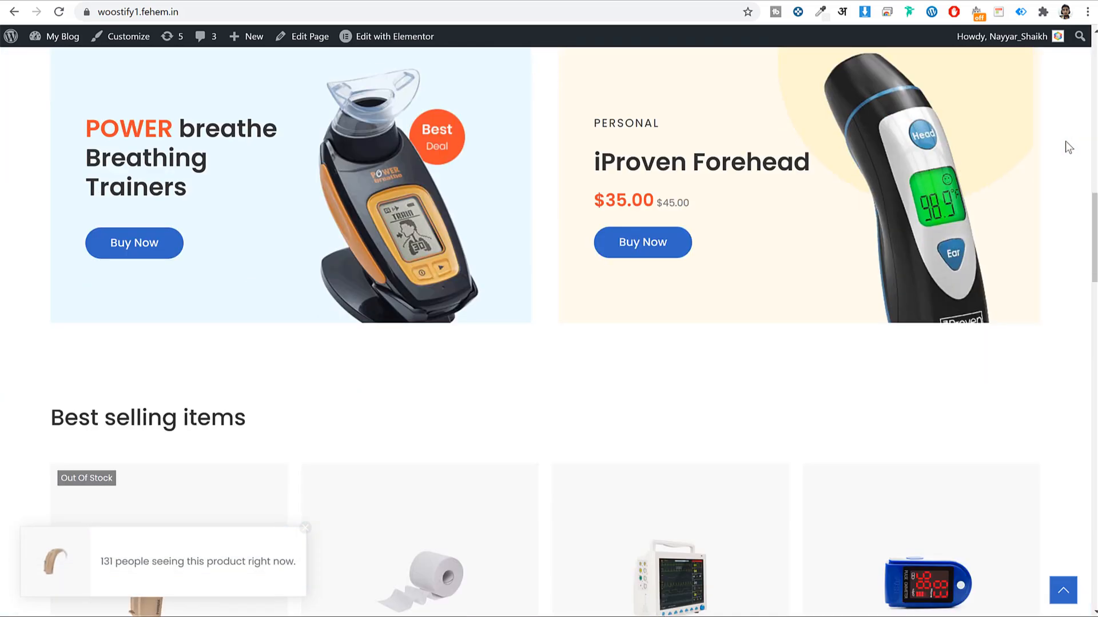
scroll(1065, 140, "down", 12)
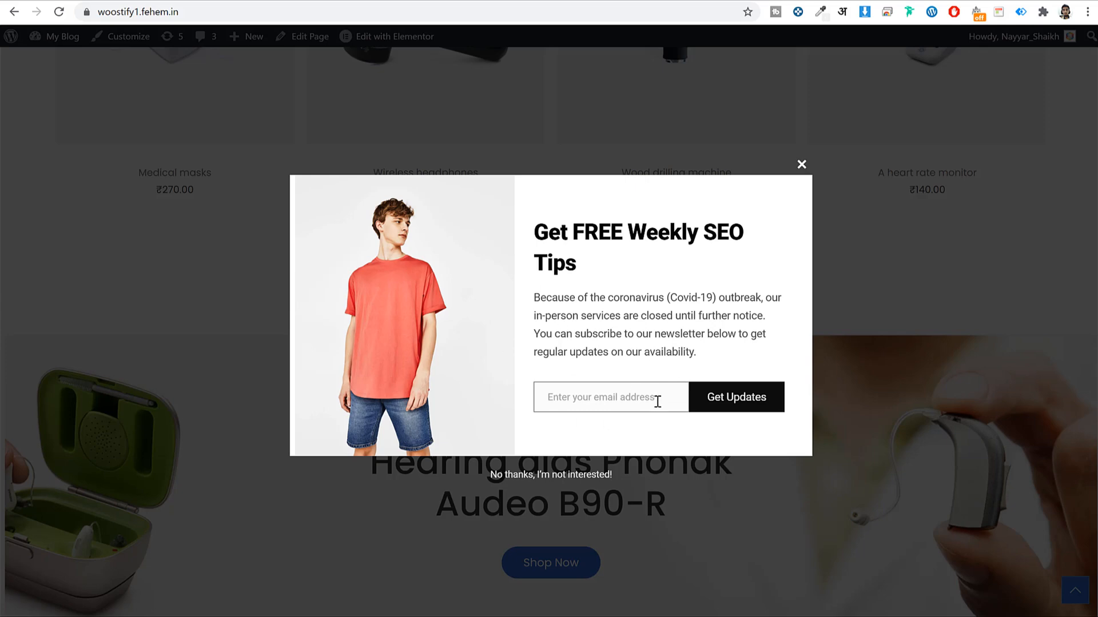
left_click(801, 164)
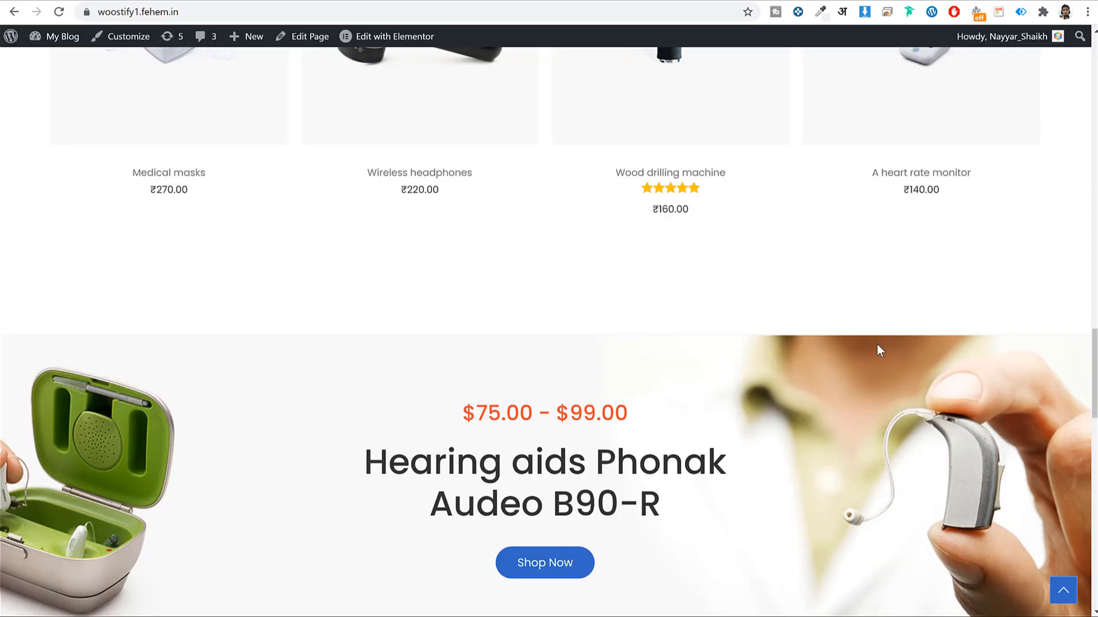
scroll(872, 406, "up", 20)
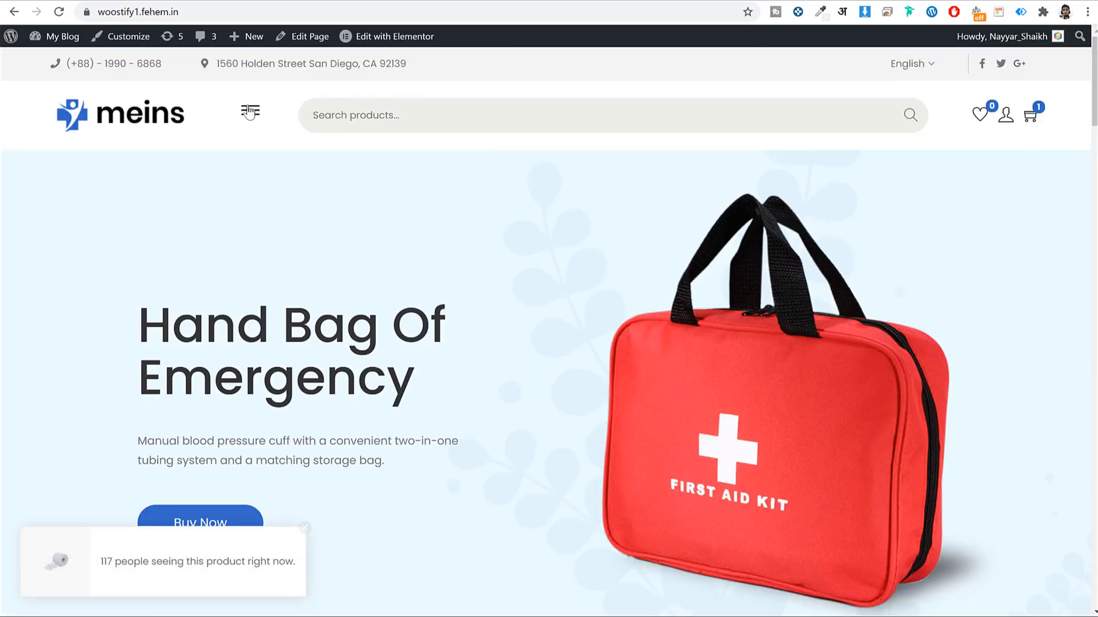
Browse the Blog page and return home, closing the pop-up each time it appears
left_click(250, 111)
left_click(93, 212)
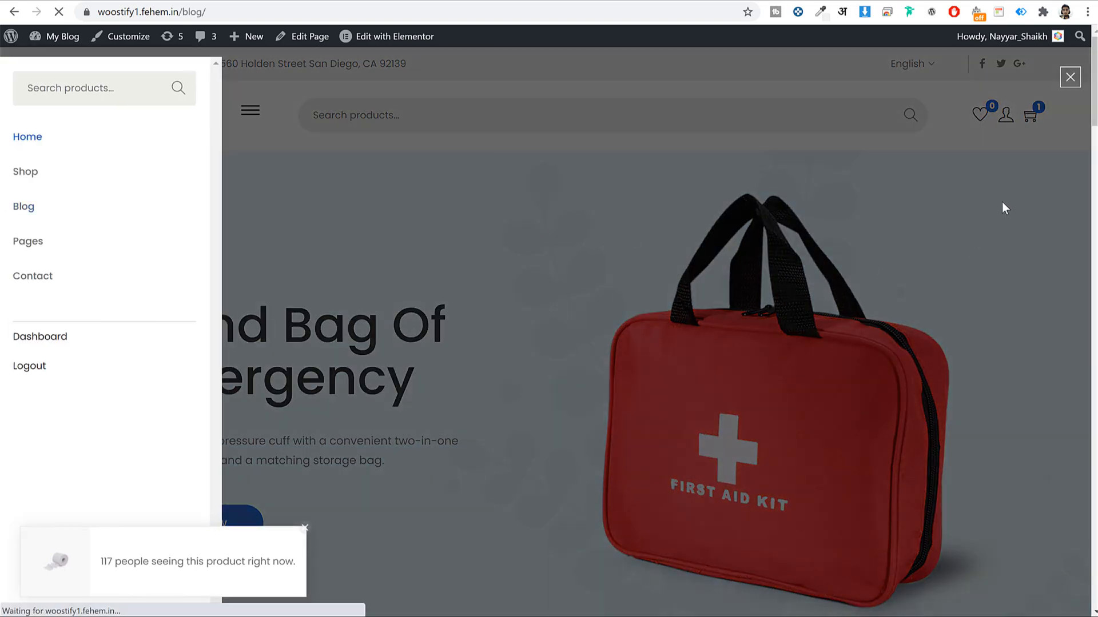
scroll(1024, 280, "down", 20)
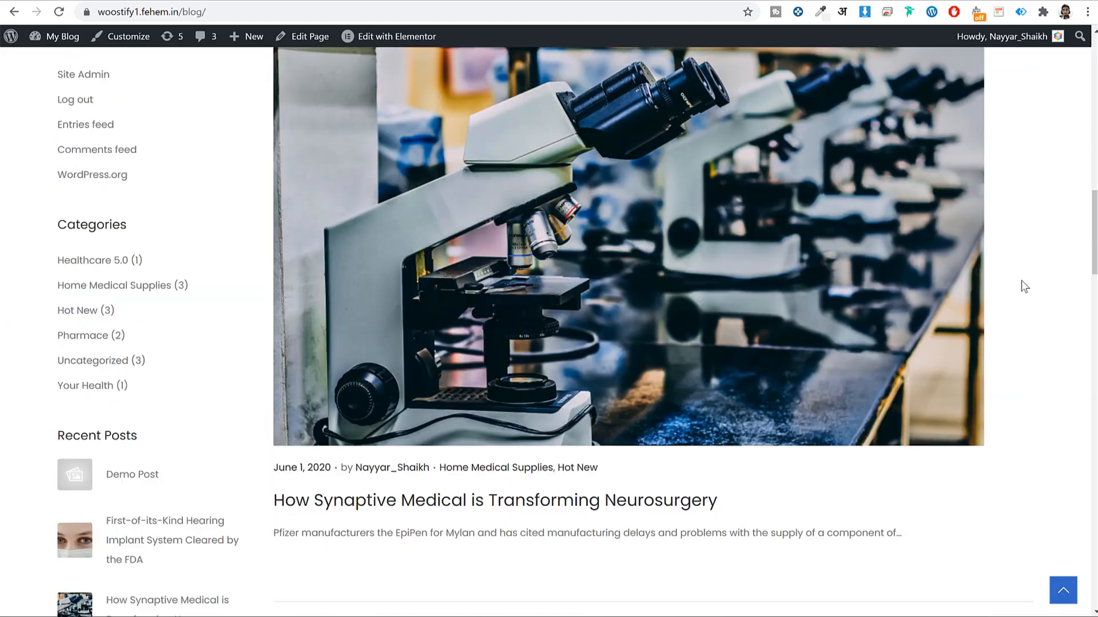
scroll(1023, 286, "down", 10)
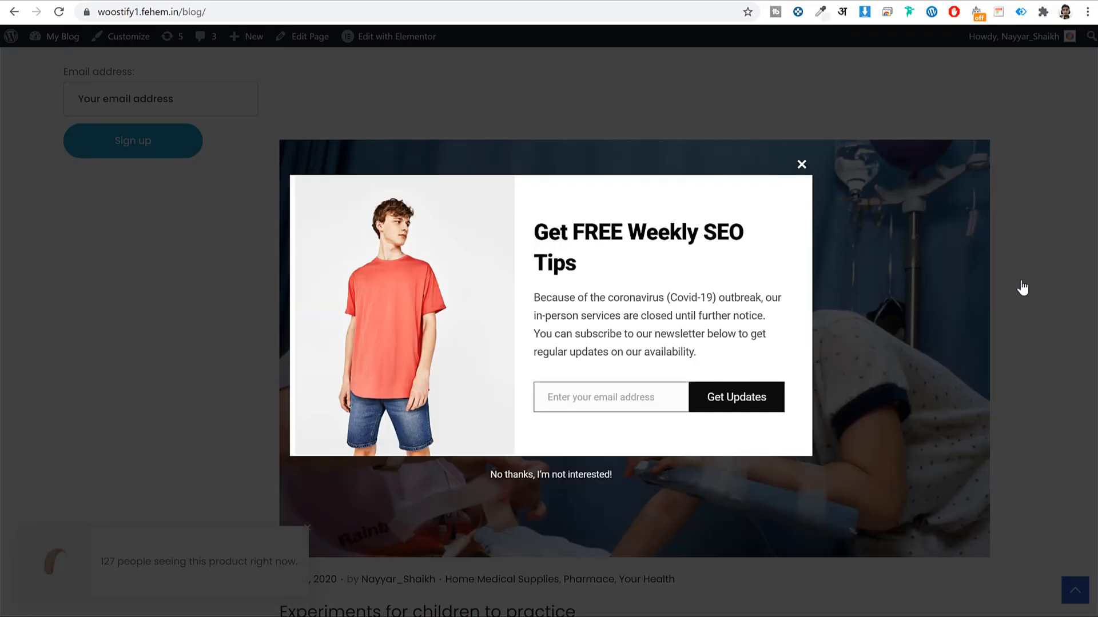
left_click(801, 165)
scroll(1000, 317, "up", 15)
scroll(999, 317, "up", 10)
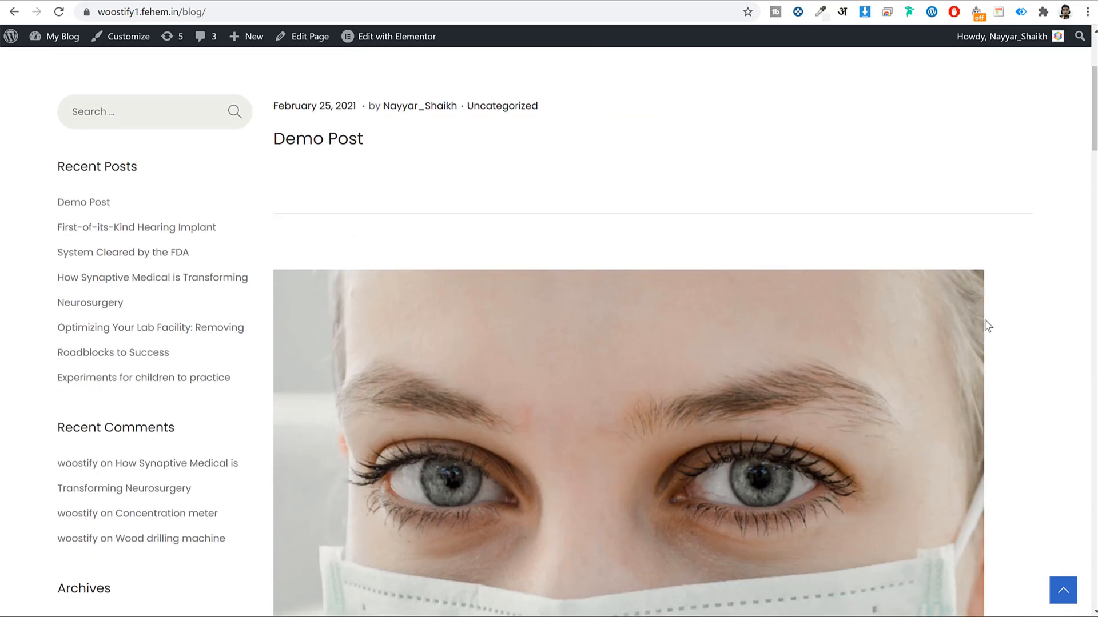
left_click(158, 121)
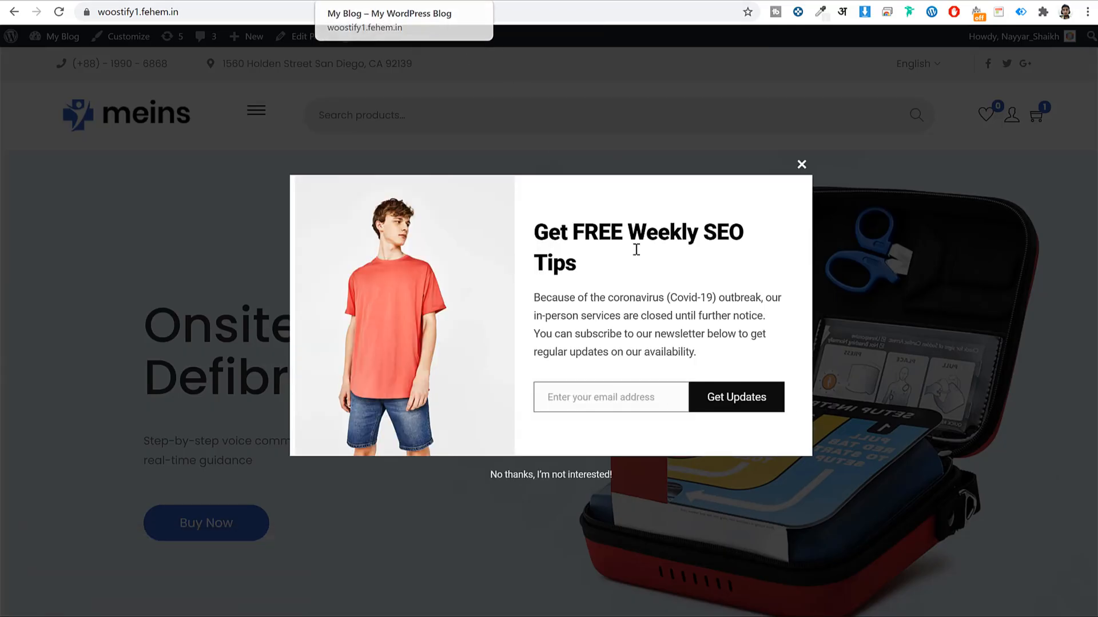
left_click(801, 165)
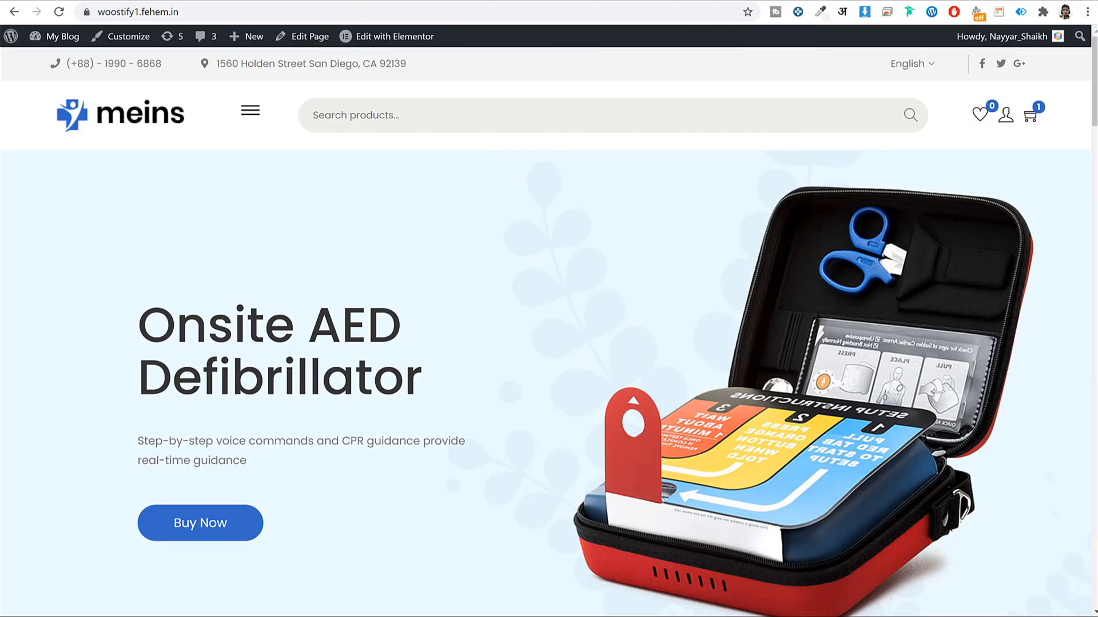
Sign up with a Gmail address in the Blog page's Newsletter widget and highlight the success message
left_click(250, 110)
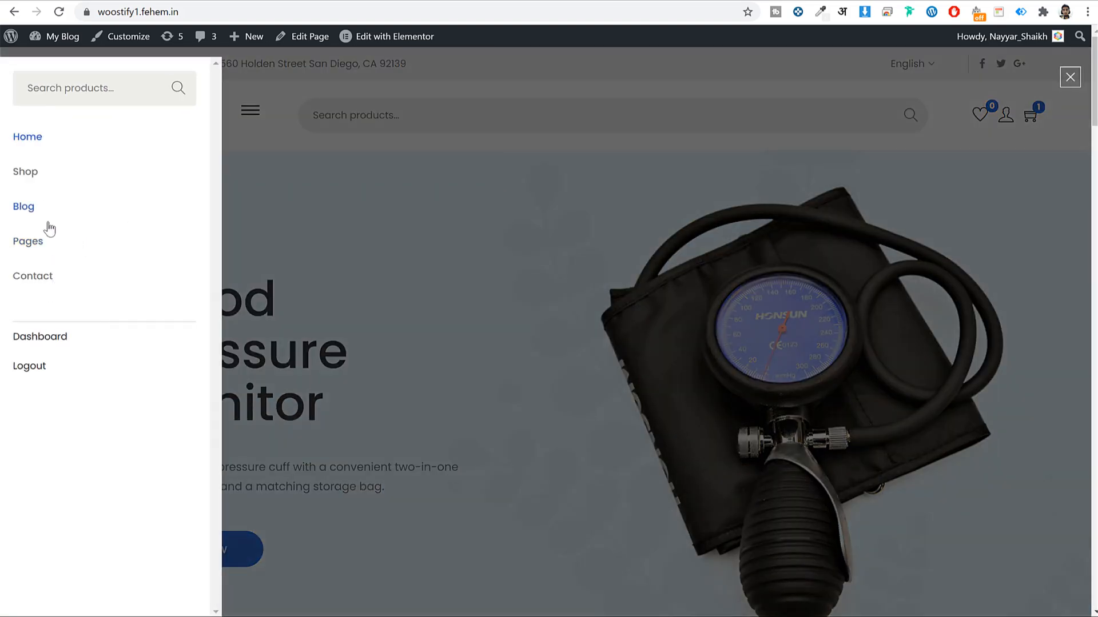
left_click(32, 206)
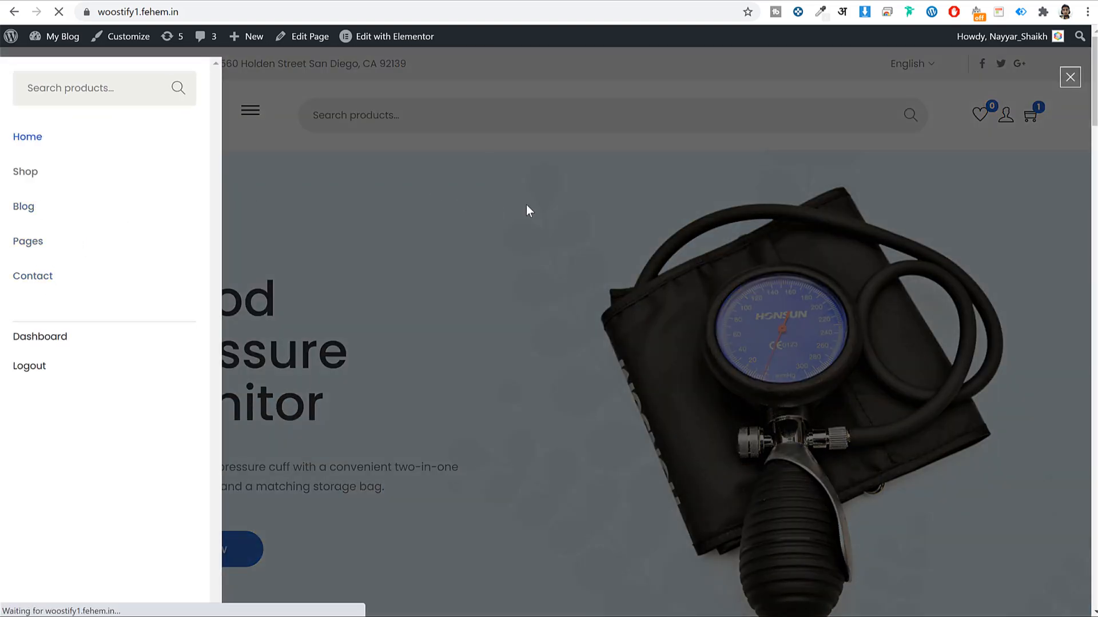
scroll(546, 203, "down", 20)
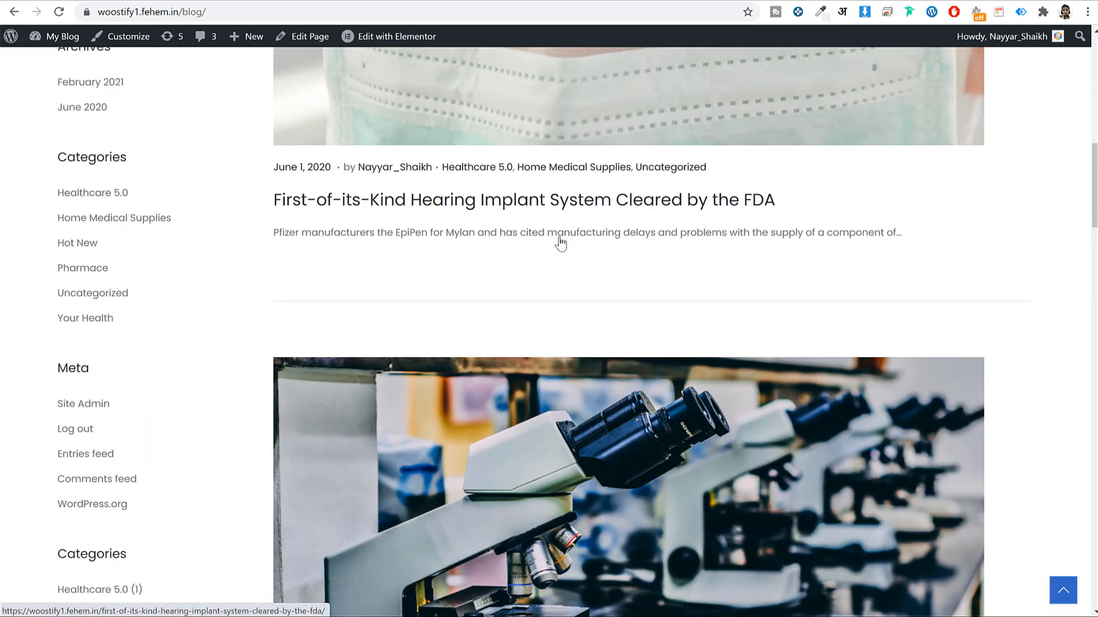
scroll(376, 338, "down", 4)
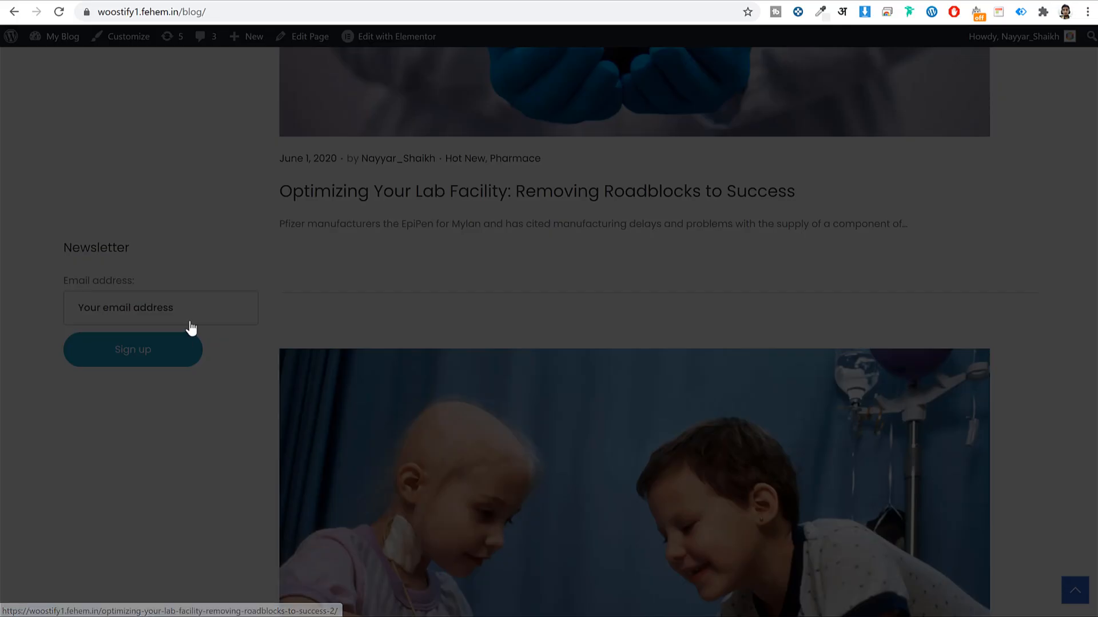
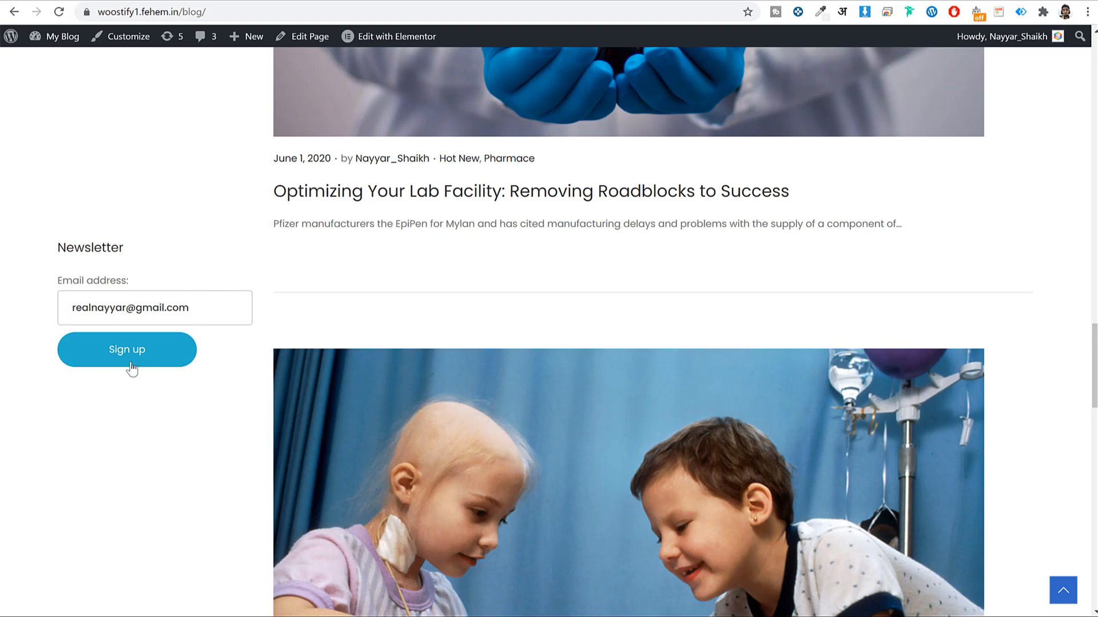
left_click(96, 353)
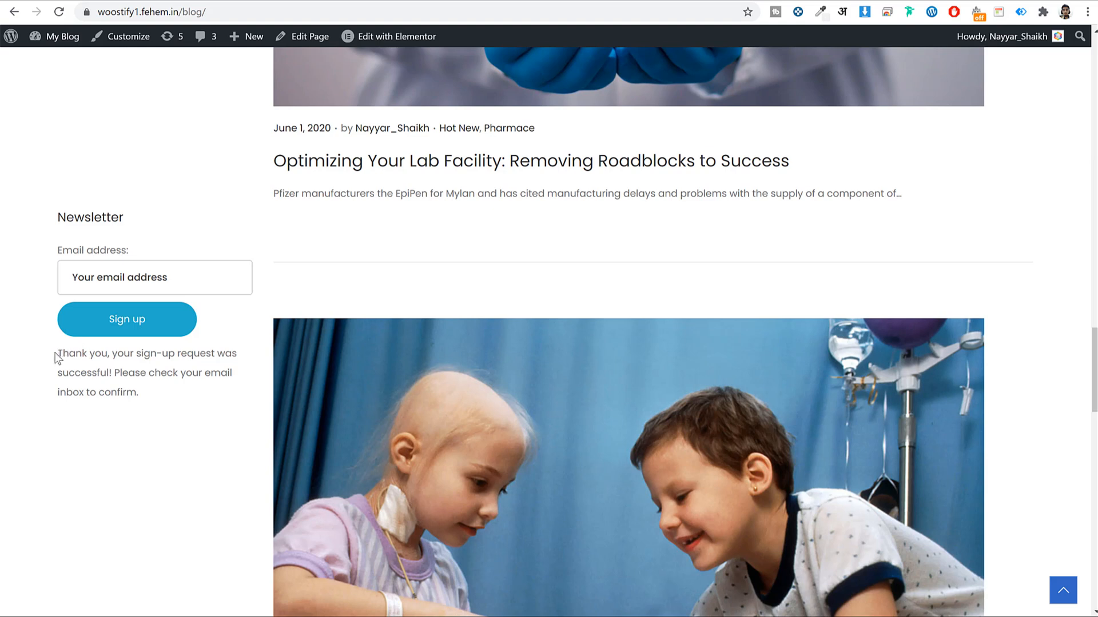
left_click_drag(55, 352, 179, 387)
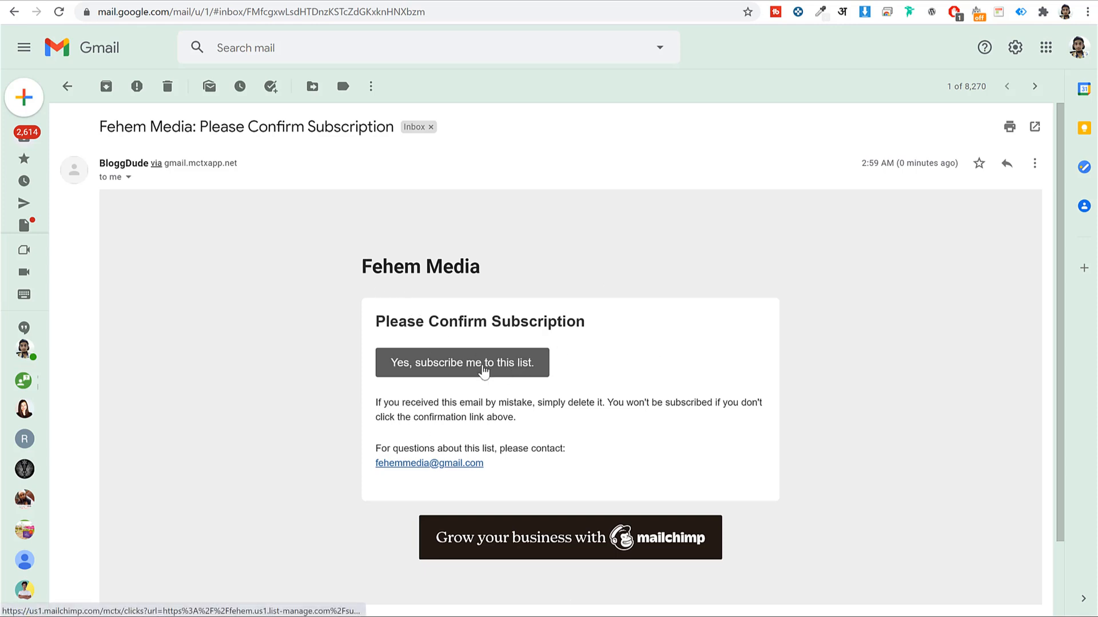
Confirm via the email's 'Yes, subscribe me to this list' link, pass reCAPTCHA, and Subscribe
left_click(435, 372)
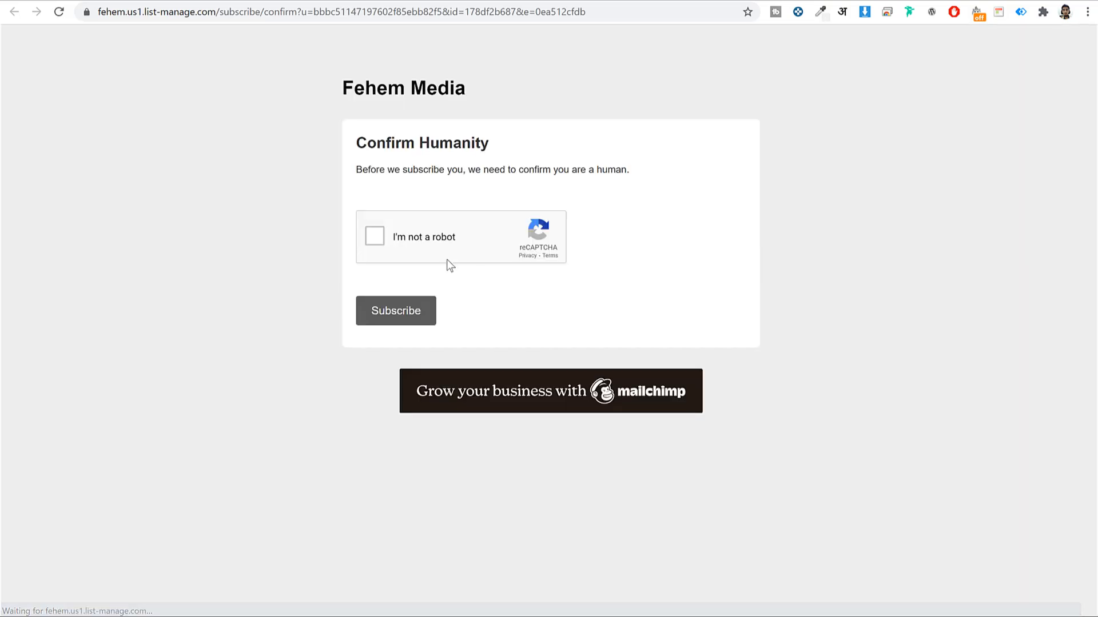
left_click(375, 236)
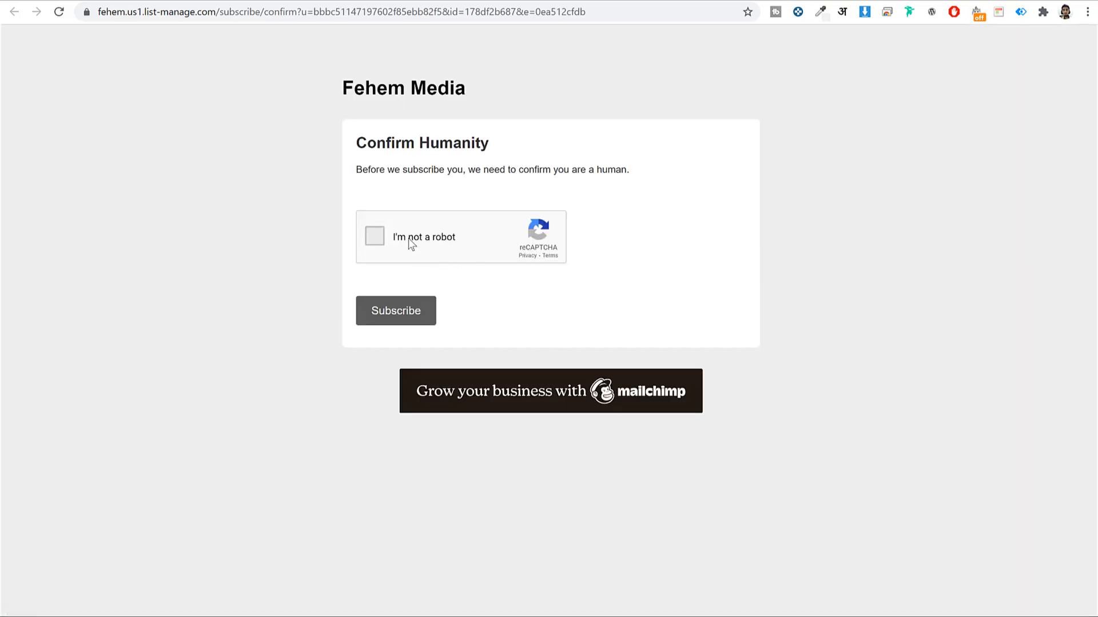
left_click(402, 316)
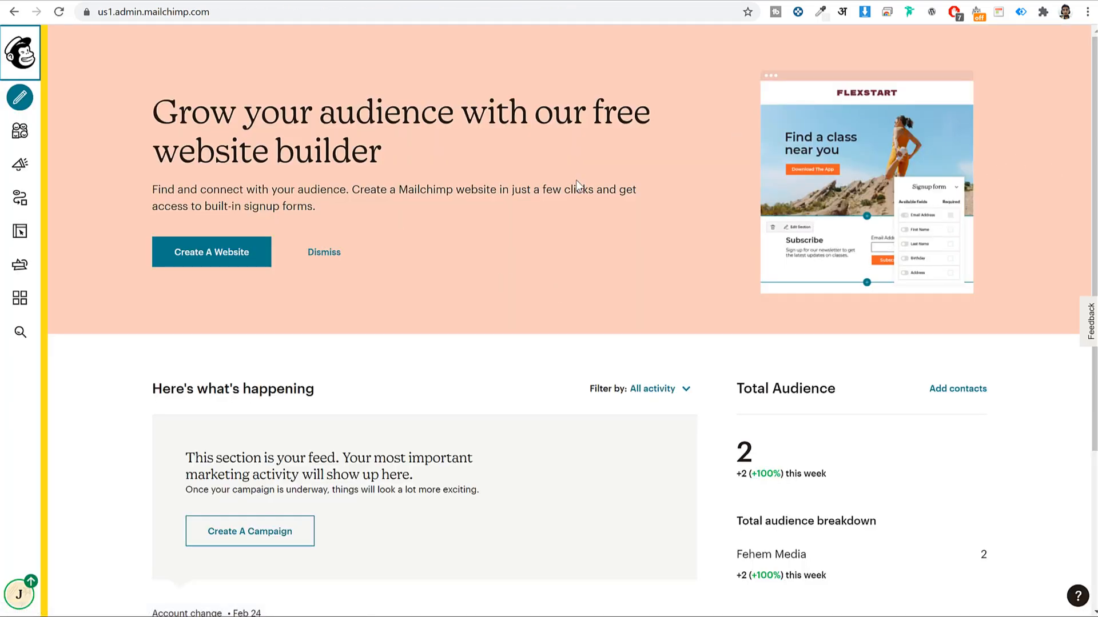
View all 2 contacts in the Fehem Media audience, then bring up the Create panel
left_click(20, 131)
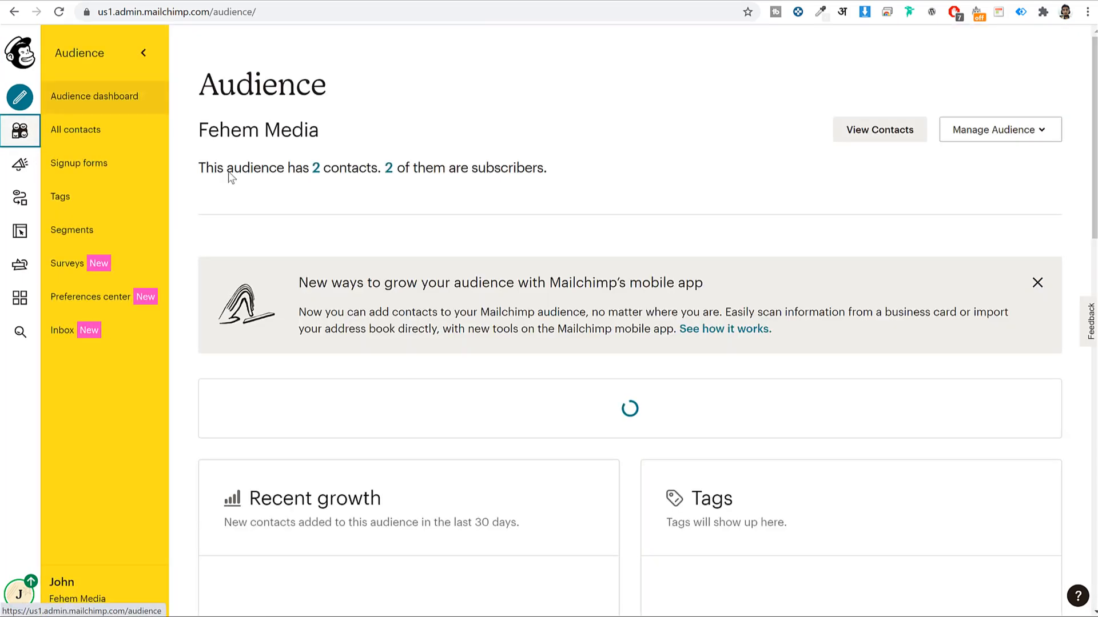
left_click(315, 169)
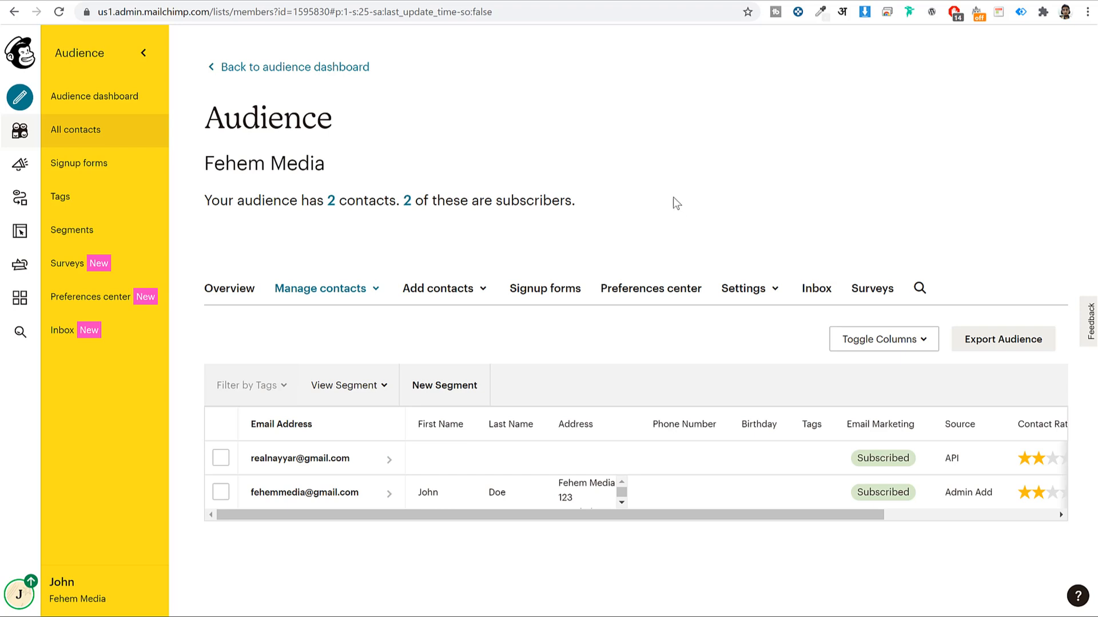
left_click(21, 96)
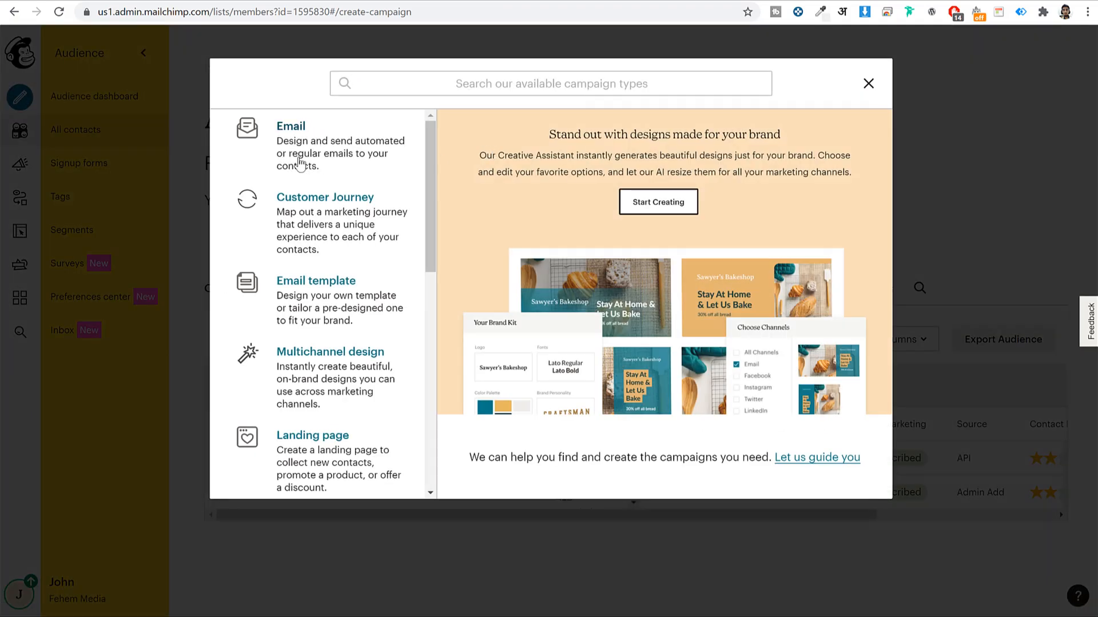
Begin a Plain-text Email campaign named 'Plain Text'
left_click(327, 152)
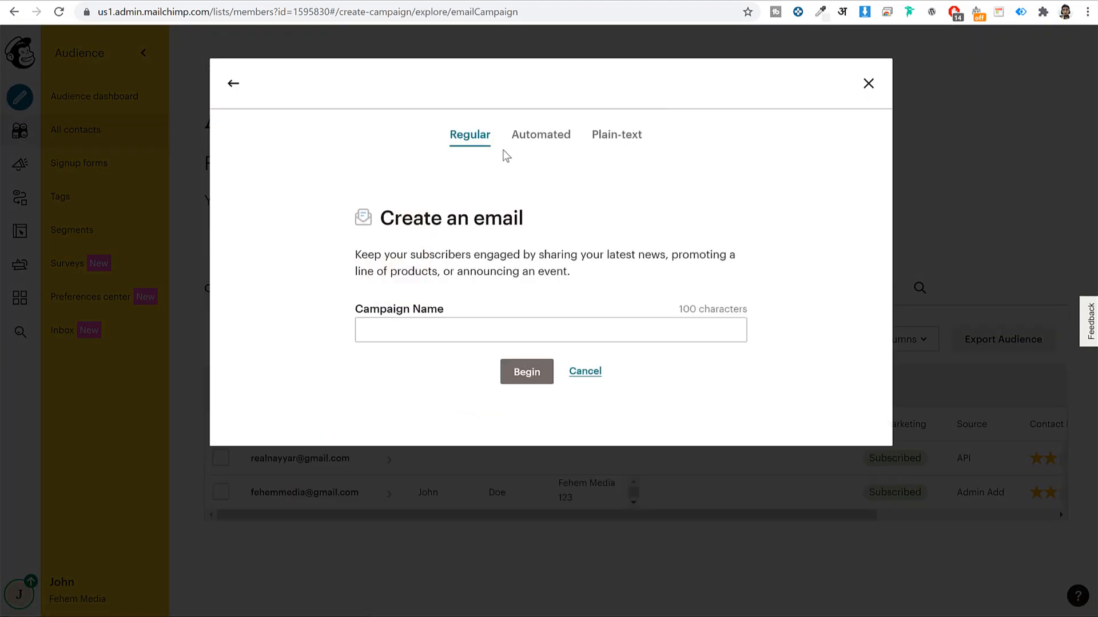
left_click(544, 139)
left_click(485, 144)
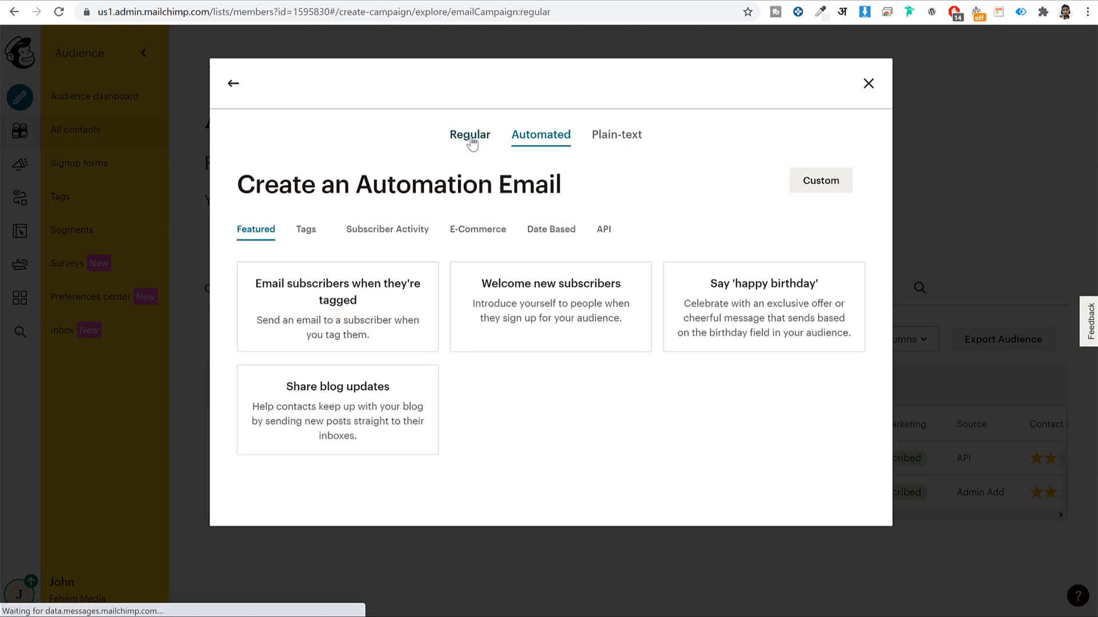
left_click(554, 139)
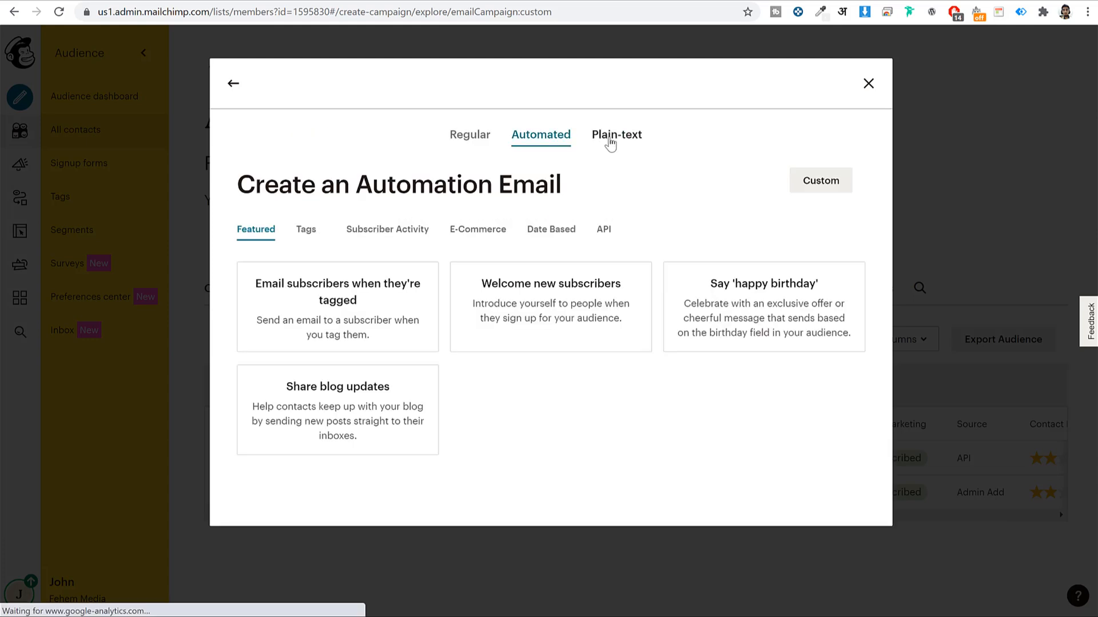
left_click(610, 142)
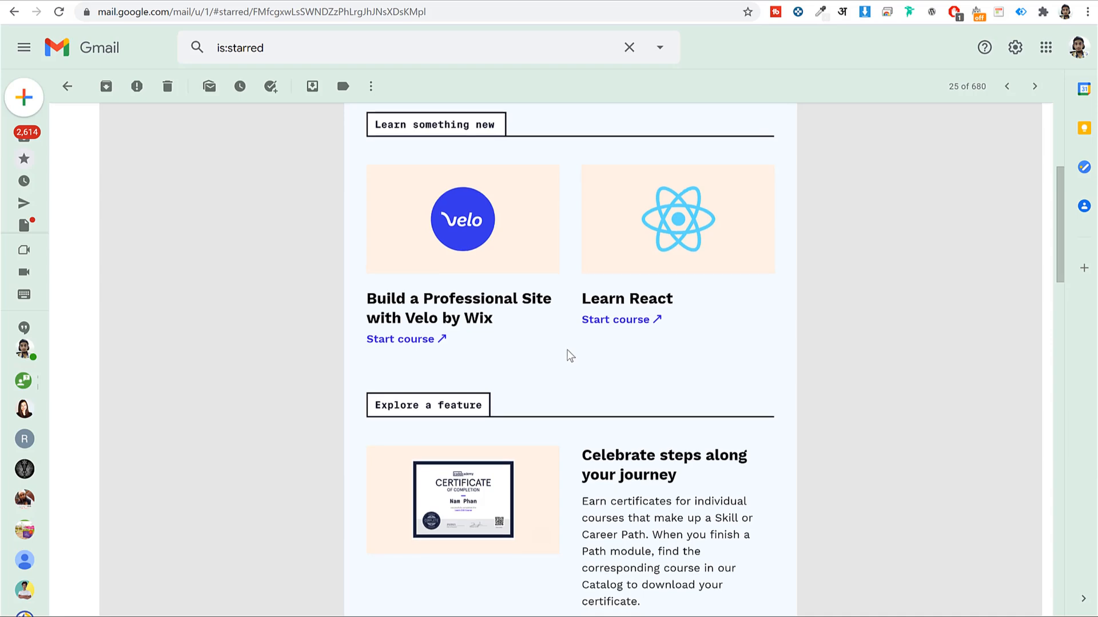
scroll(570, 354, "down", 9)
scroll(856, 280, "up", 10)
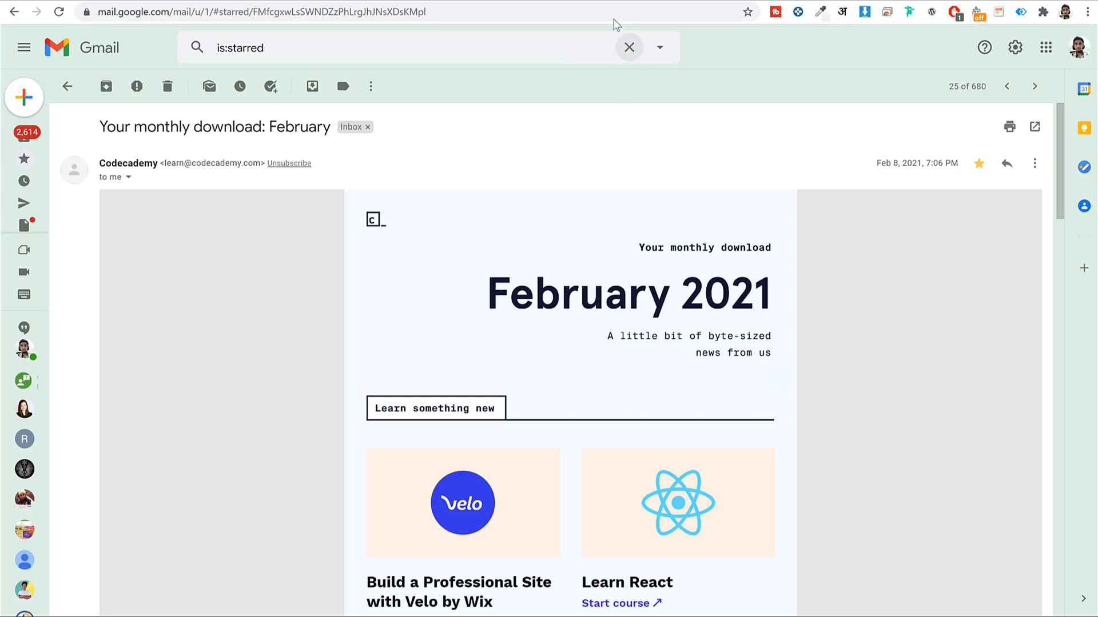
left_click(593, 1)
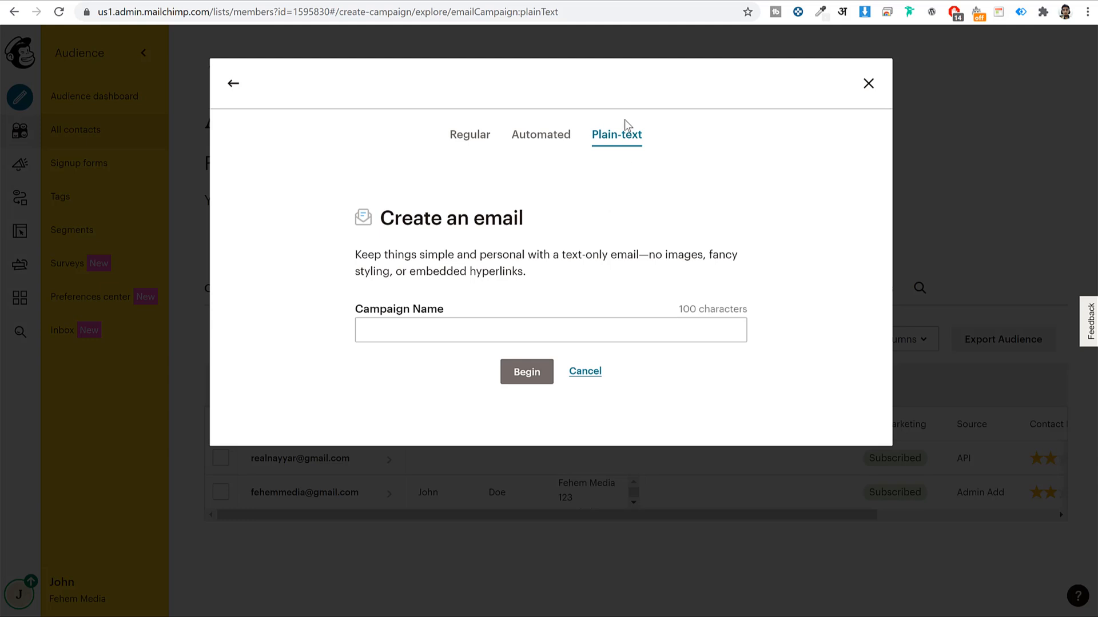
left_click(686, 329)
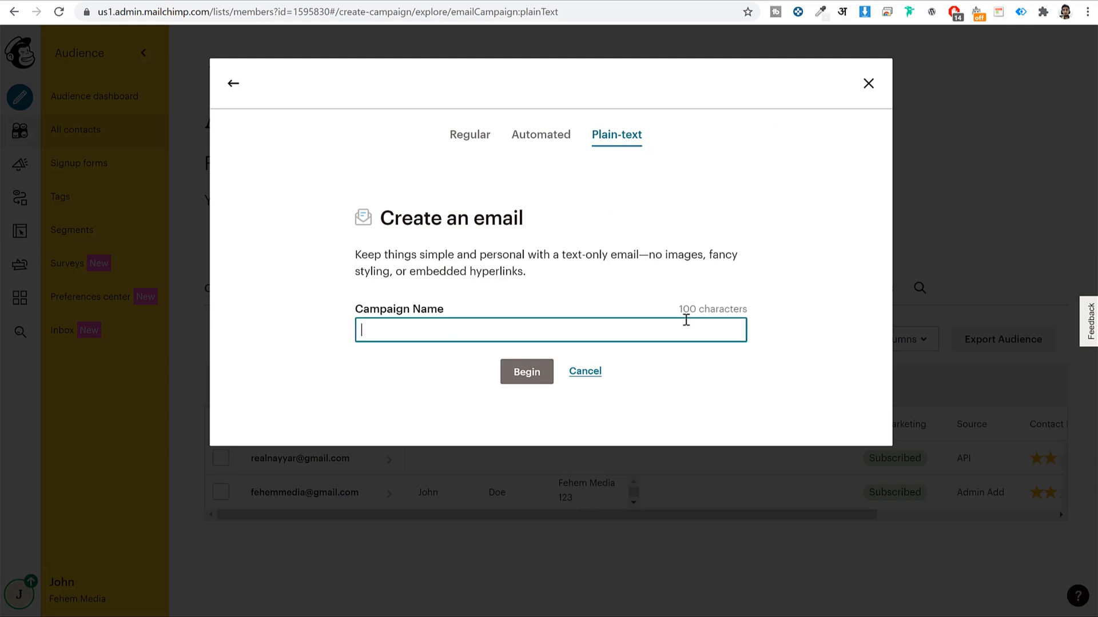
type("Plain TR")
left_click(509, 379)
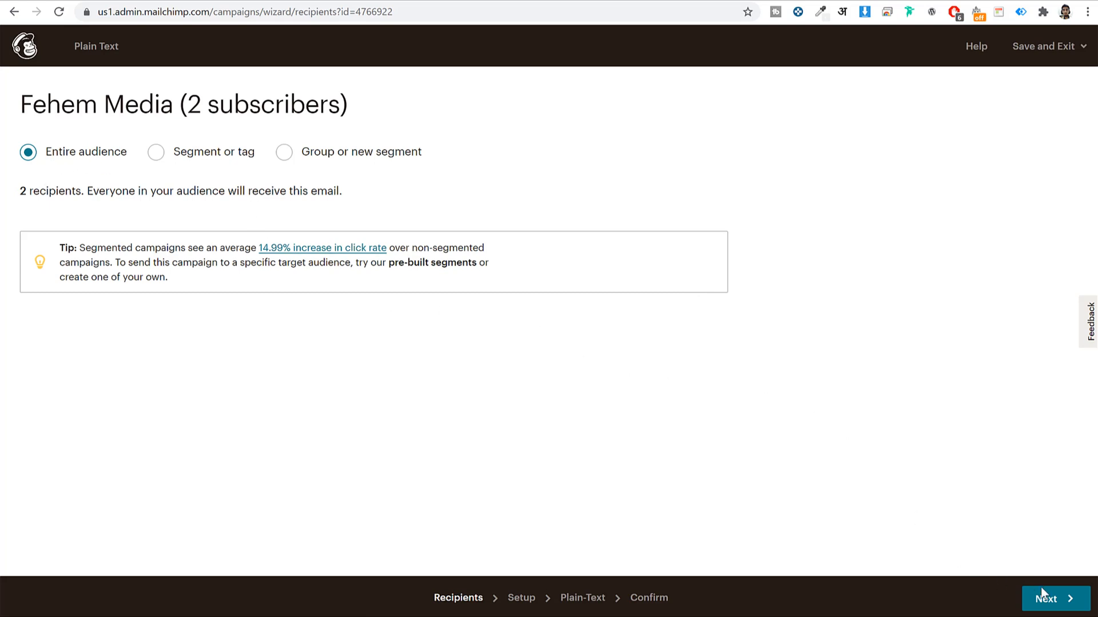
Accept the Fehem Media recipients and check the 'Weekly SEO Tips' subject and preview text
left_click(1060, 600)
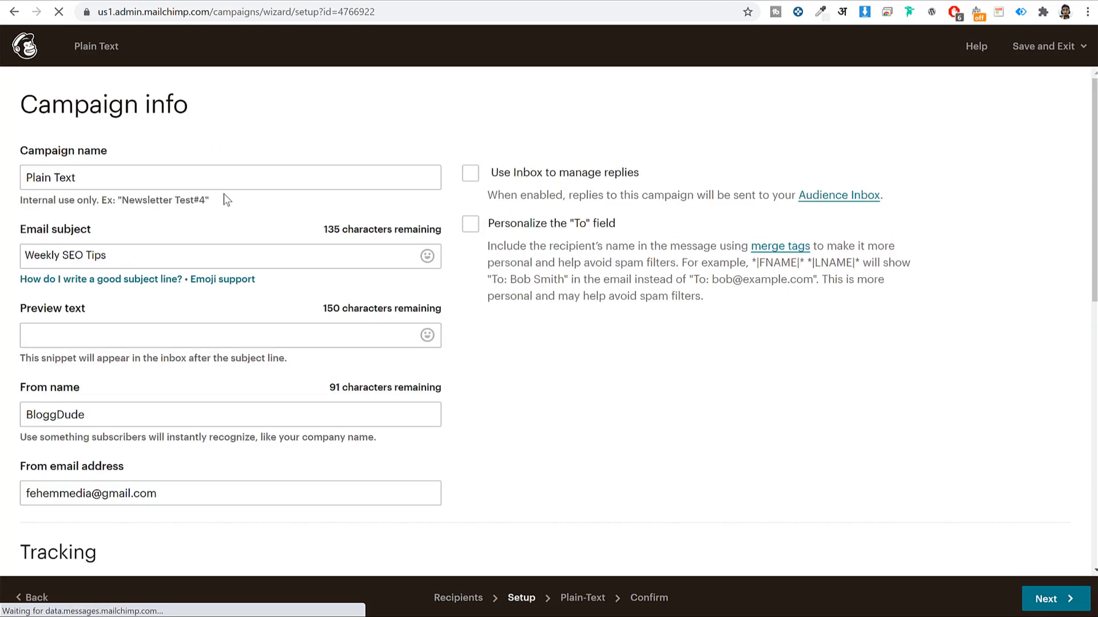
scroll(201, 245, "down", 2)
left_click(146, 116)
triple_click(146, 116)
left_click(146, 188)
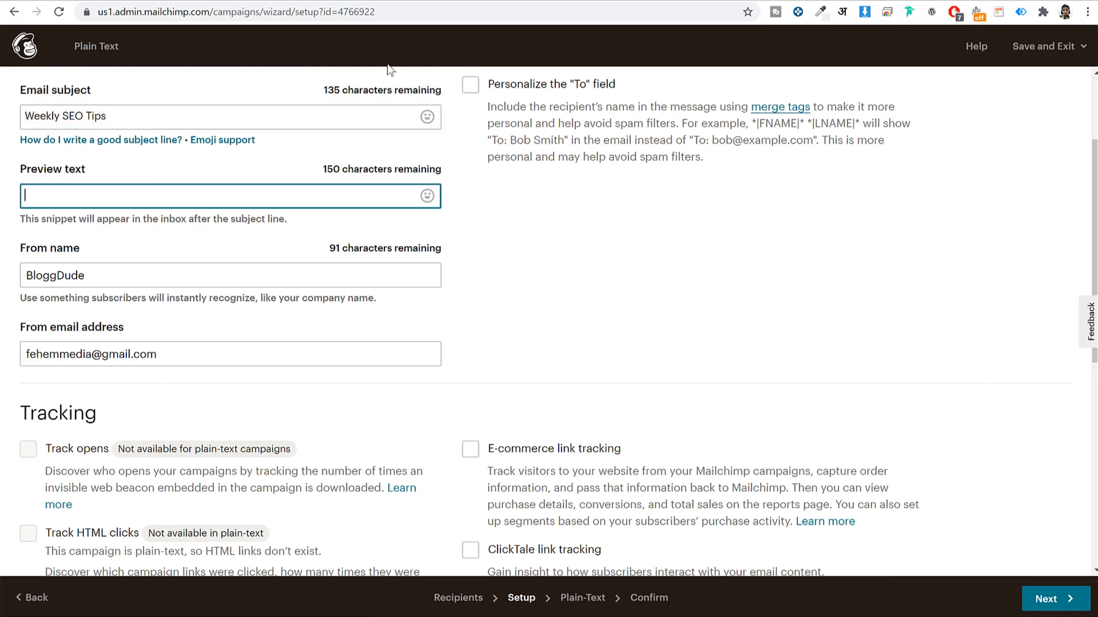
Compare against the Gmail message, review Tracking options, and continue to the plain-text content
left_click(481, 2)
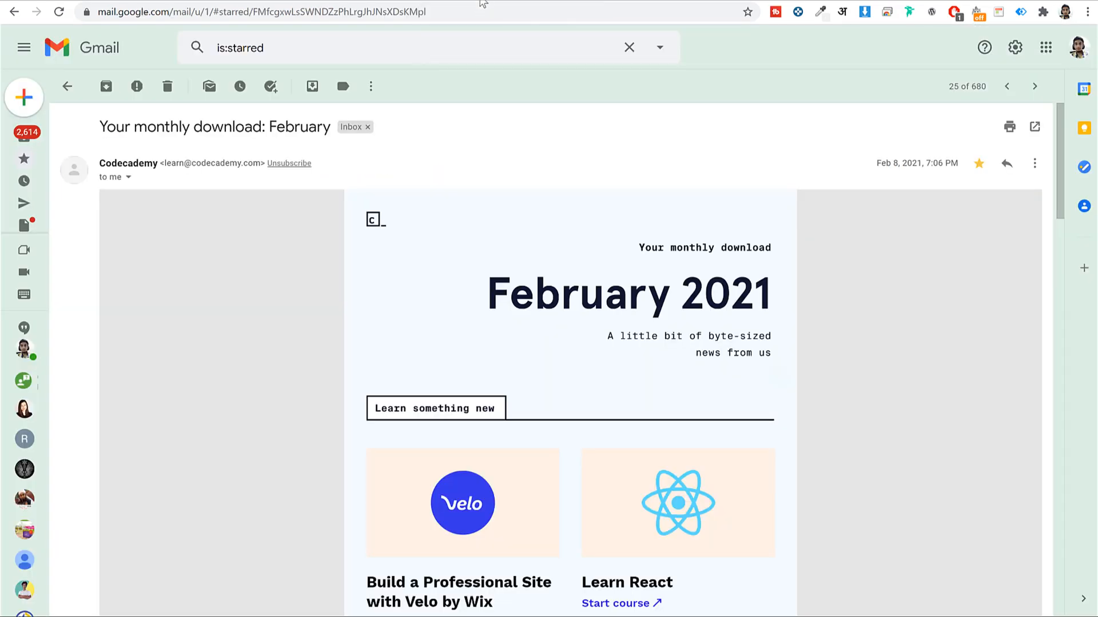
left_click(546, 1)
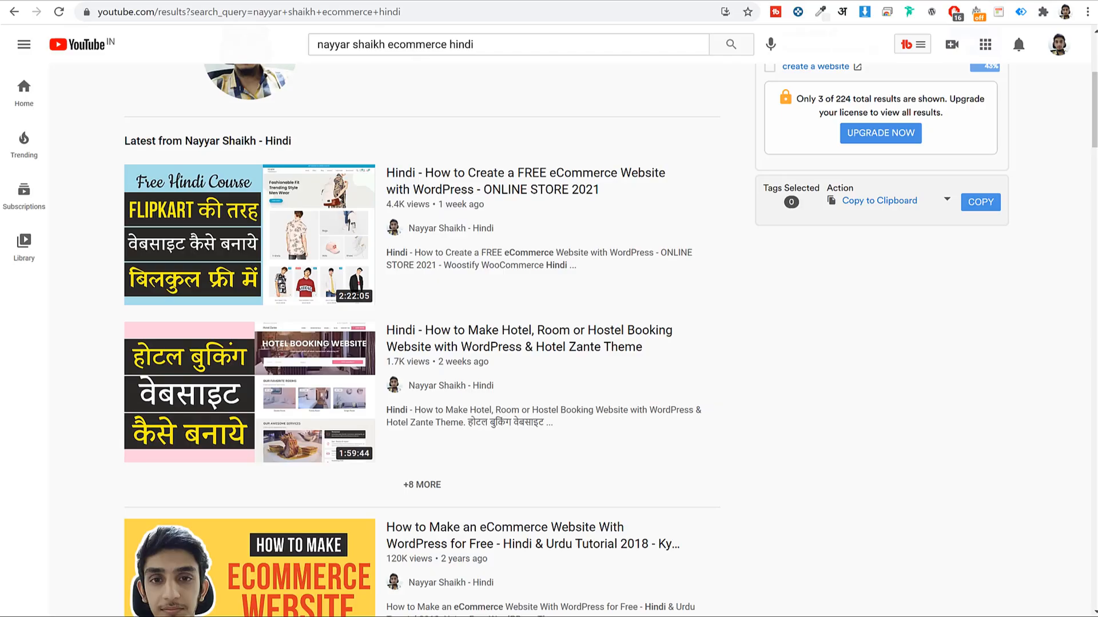
left_click(506, 2)
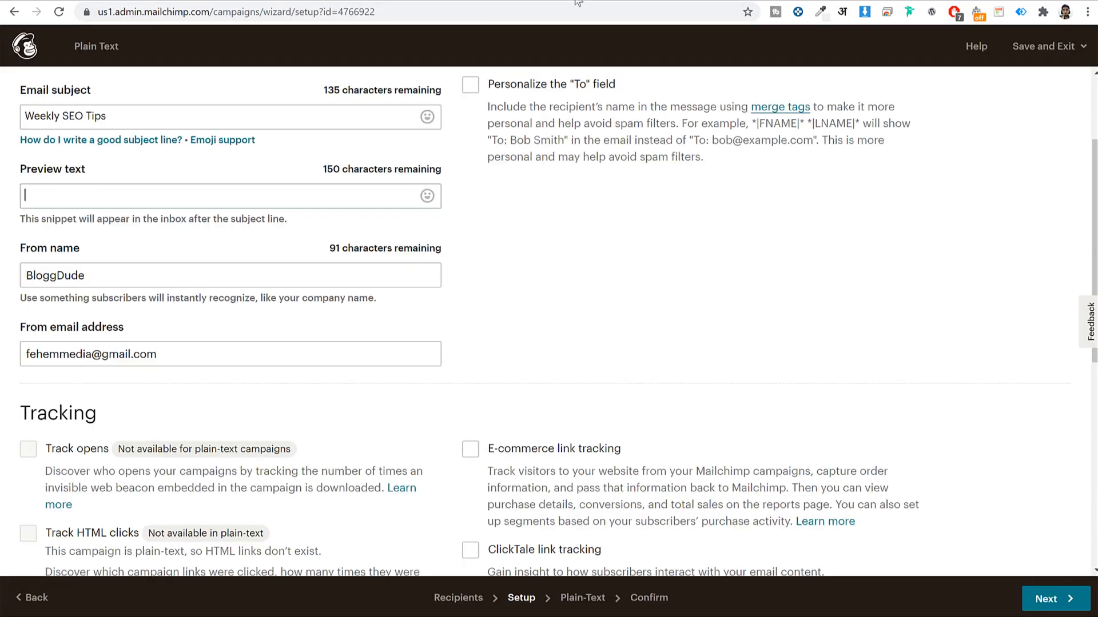
scroll(210, 266, "down", 1)
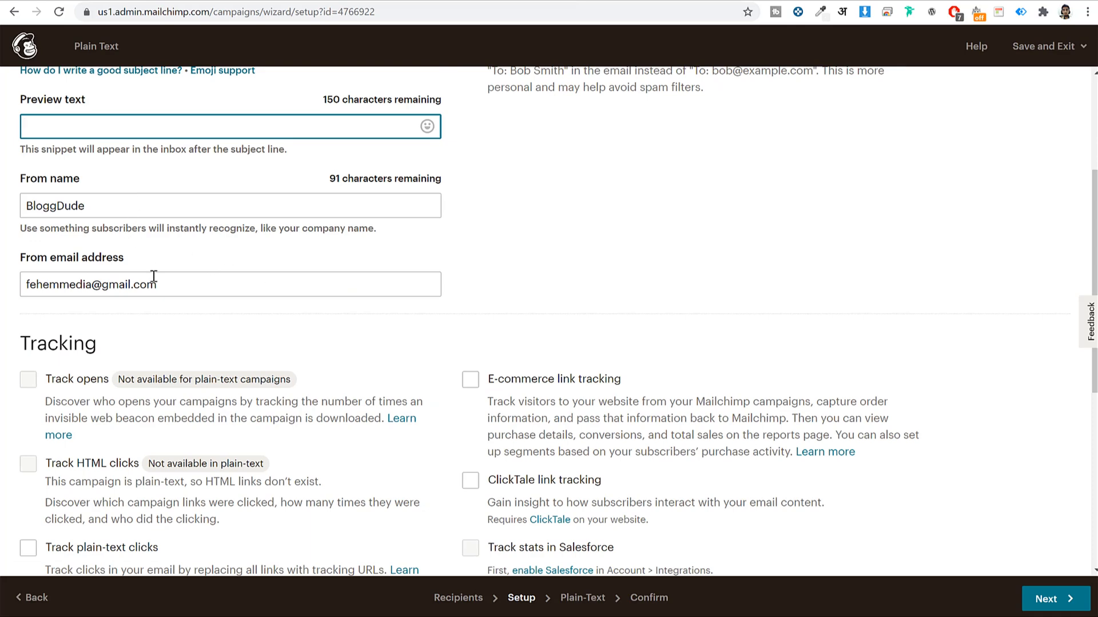
scroll(650, 255, "down", 5)
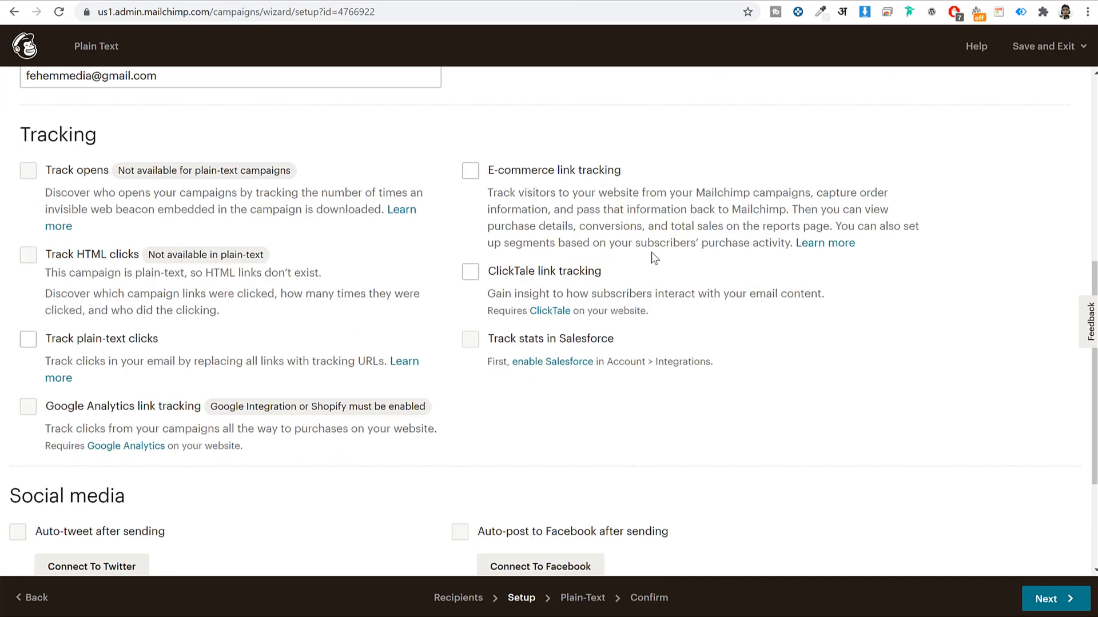
scroll(652, 257, "down", 1)
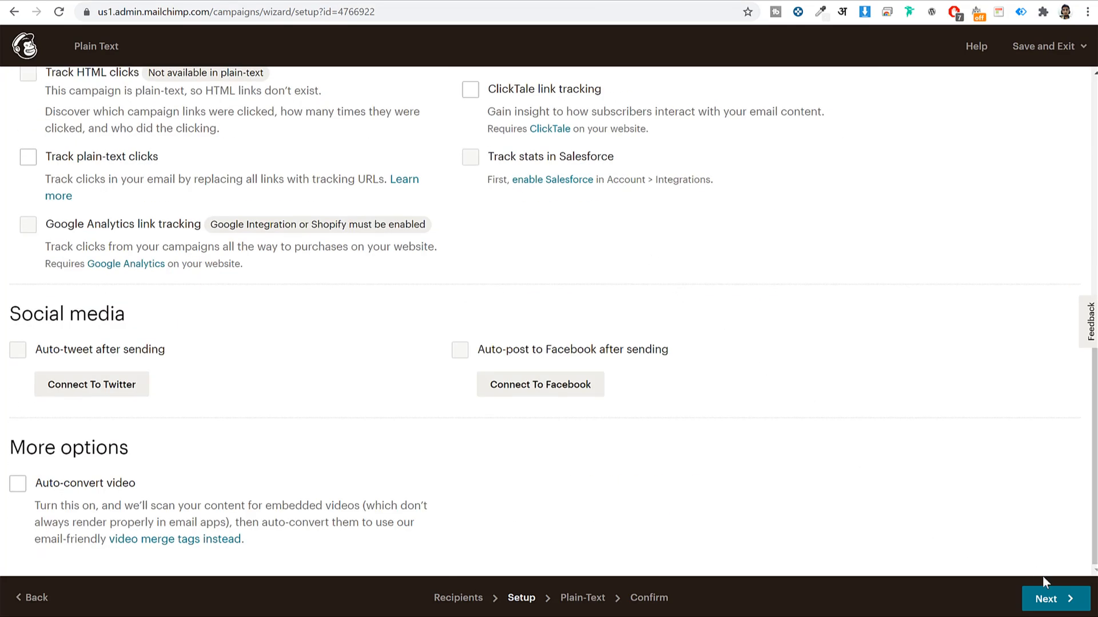
left_click(1050, 611)
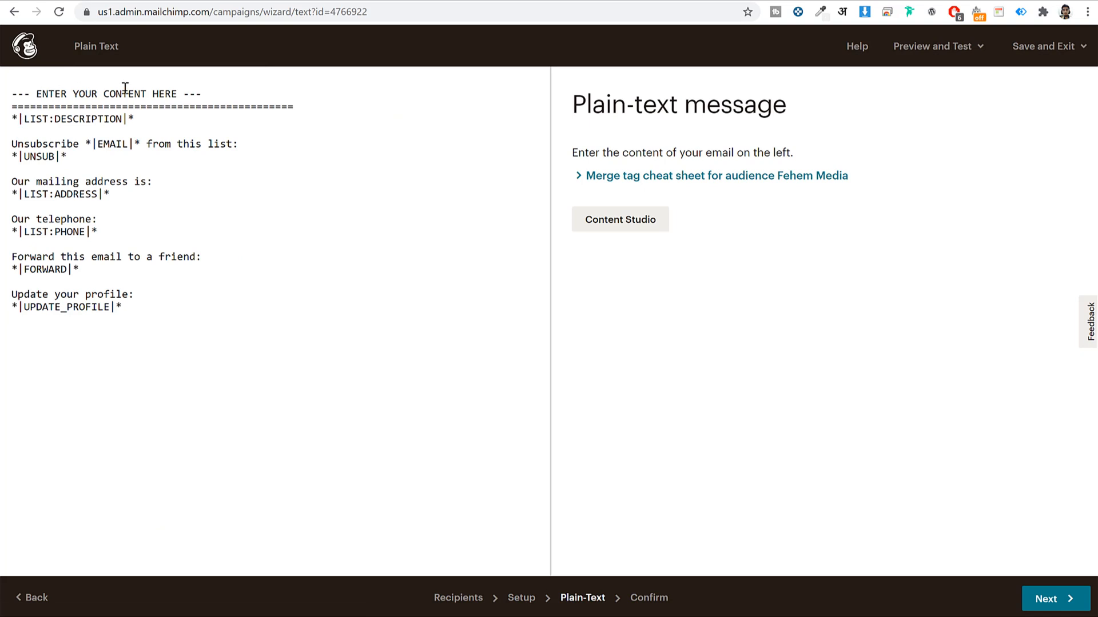
Replace the ENTER YOUR CONTENT HERE line with four paragraphs from the Optimizing Your Lab Facility post
left_click_drag(224, 90, 5, 89)
key("BackSpace")
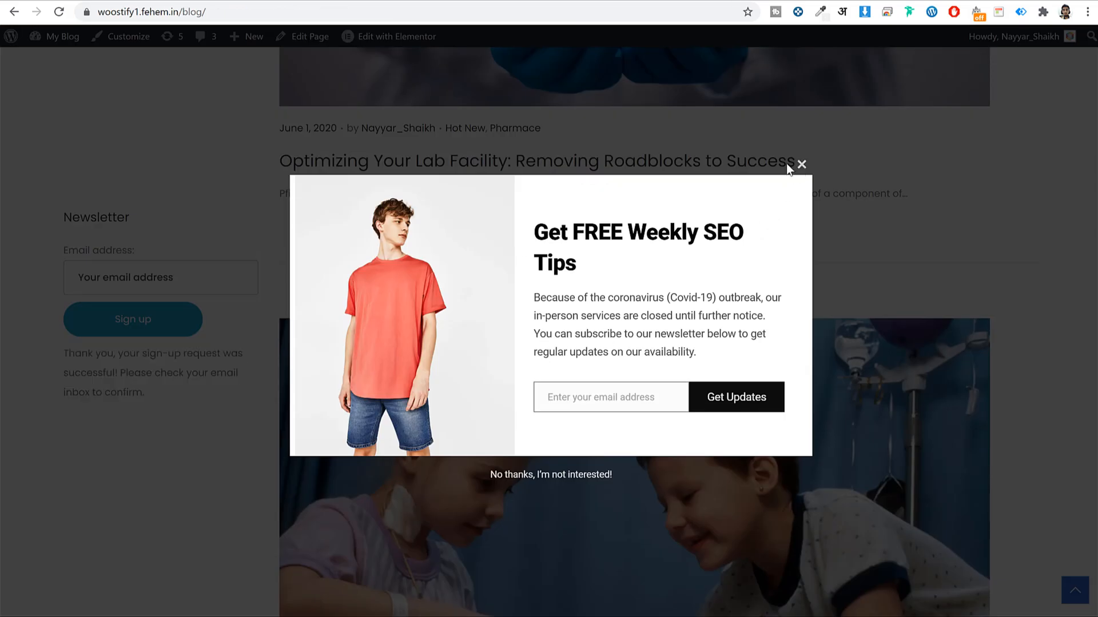
left_click(799, 163)
left_click(637, 160)
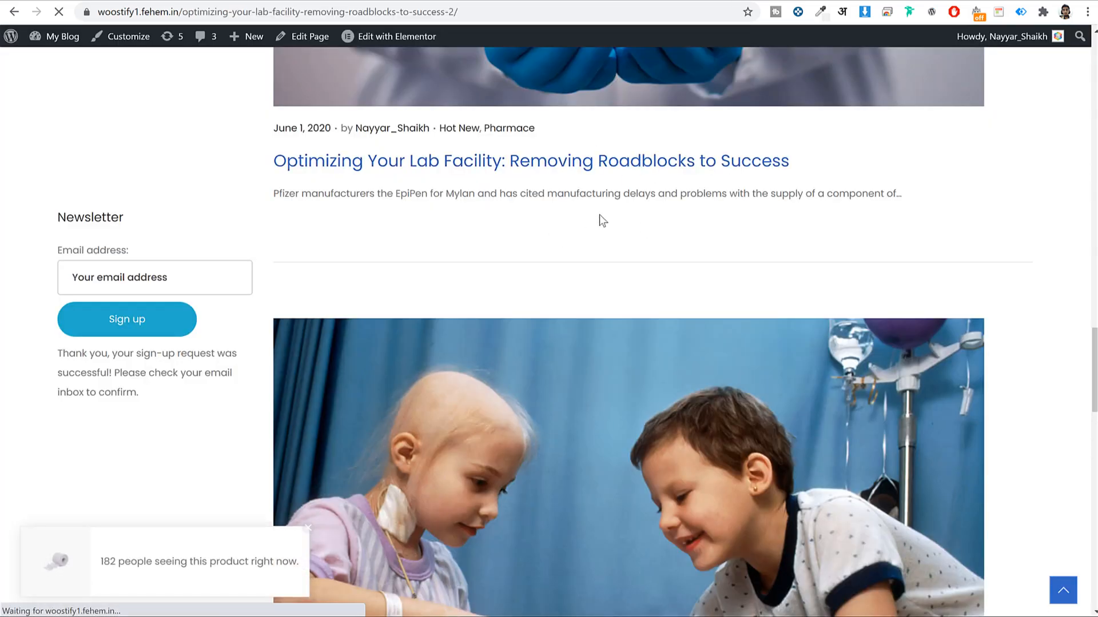
scroll(499, 336, "down", 9)
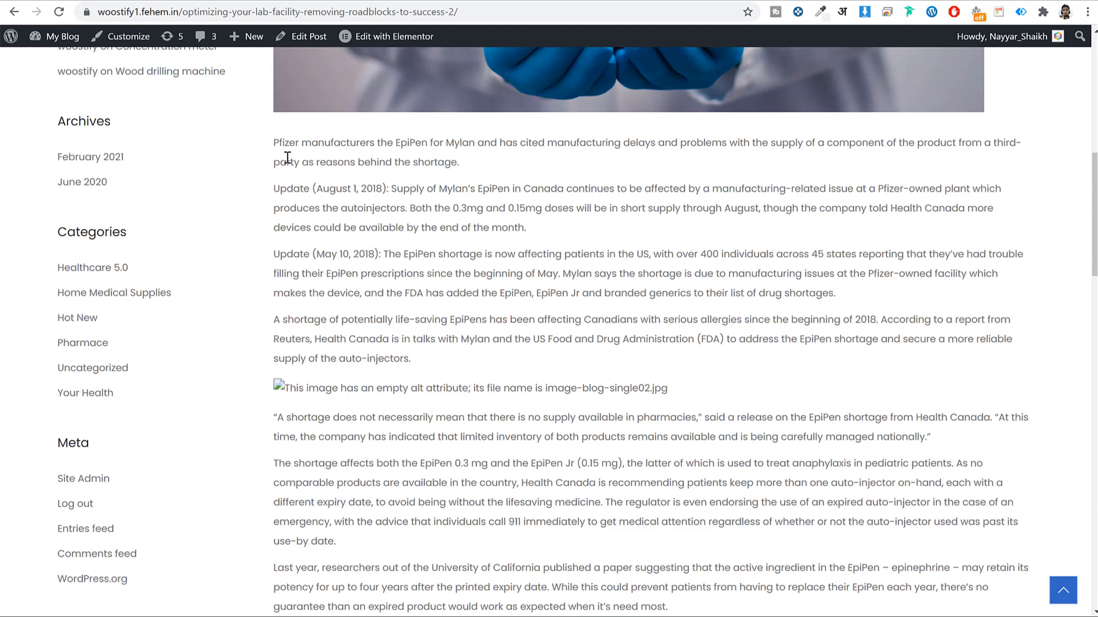
left_click_drag(277, 142, 489, 362)
key("ctrl+c")
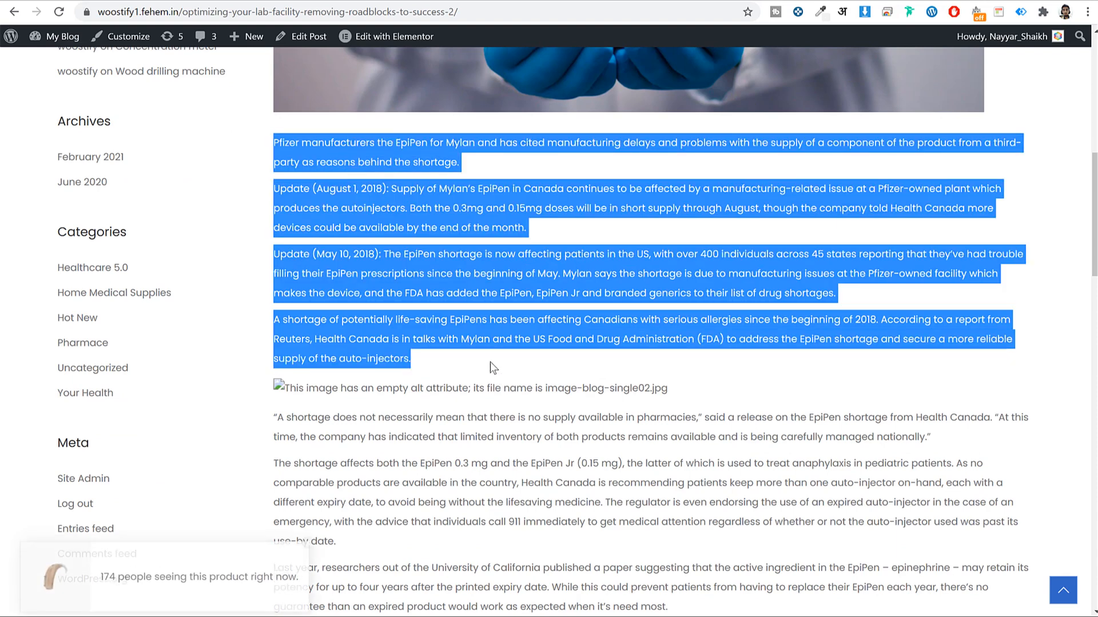
left_click(564, 2)
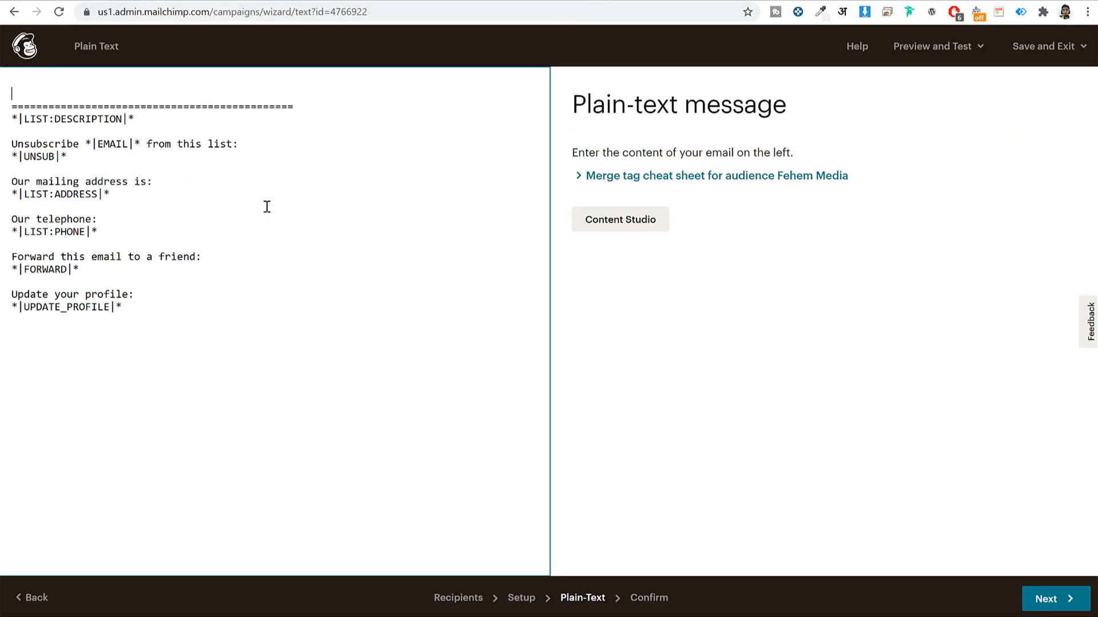
key("ctrl+v")
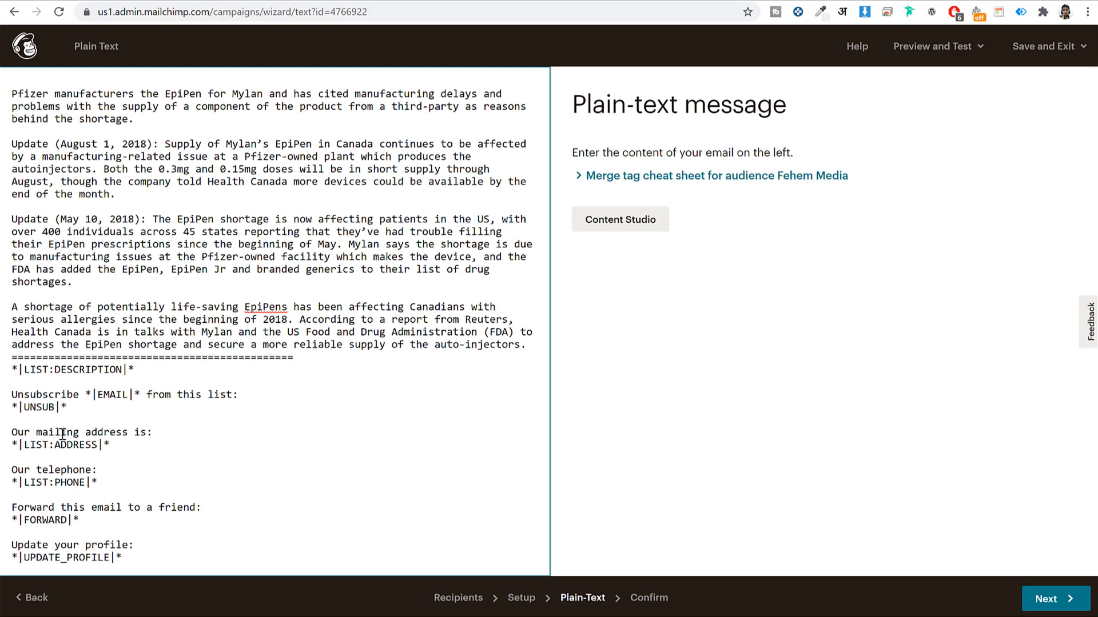
Delete the footer from the mailing address to the update-profile line, then go to review
left_click_drag(12, 432, 126, 564)
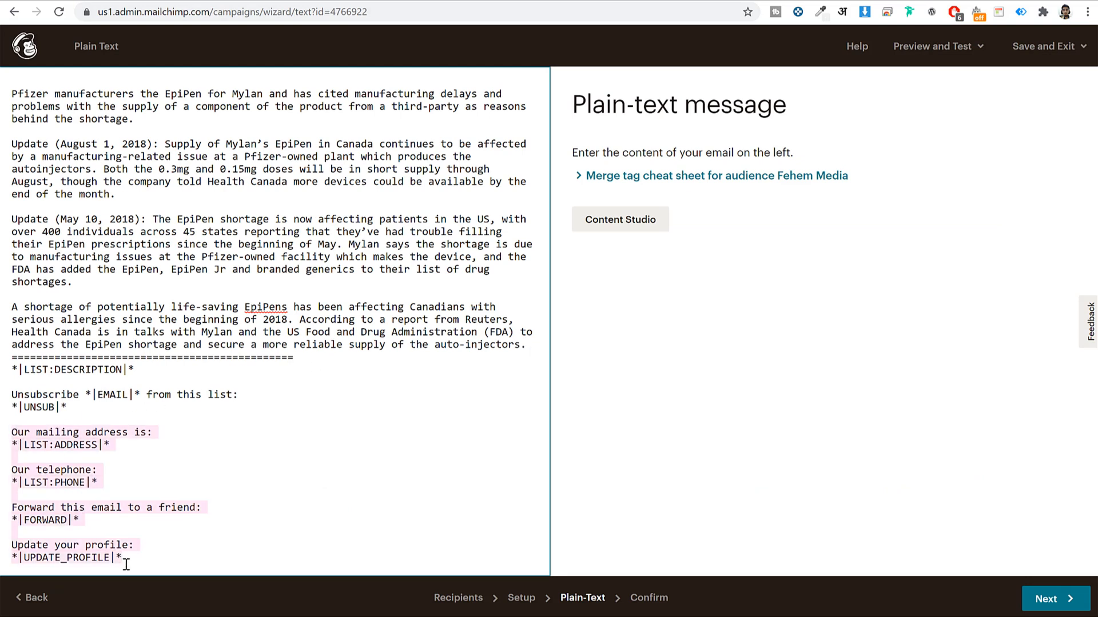
key("BackSpace")
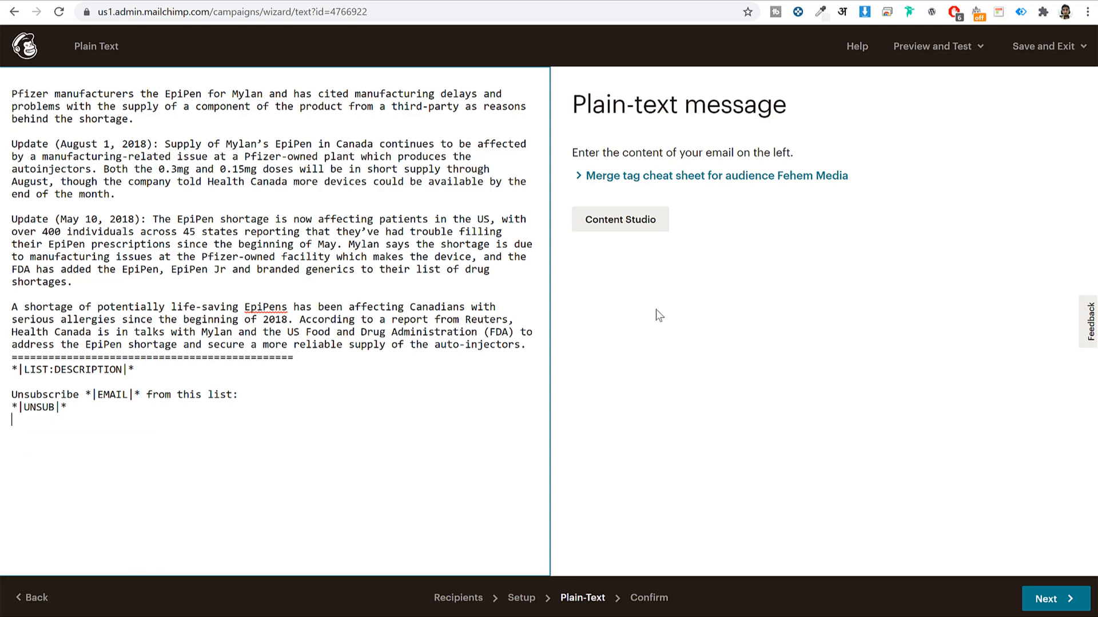
left_click(1057, 602)
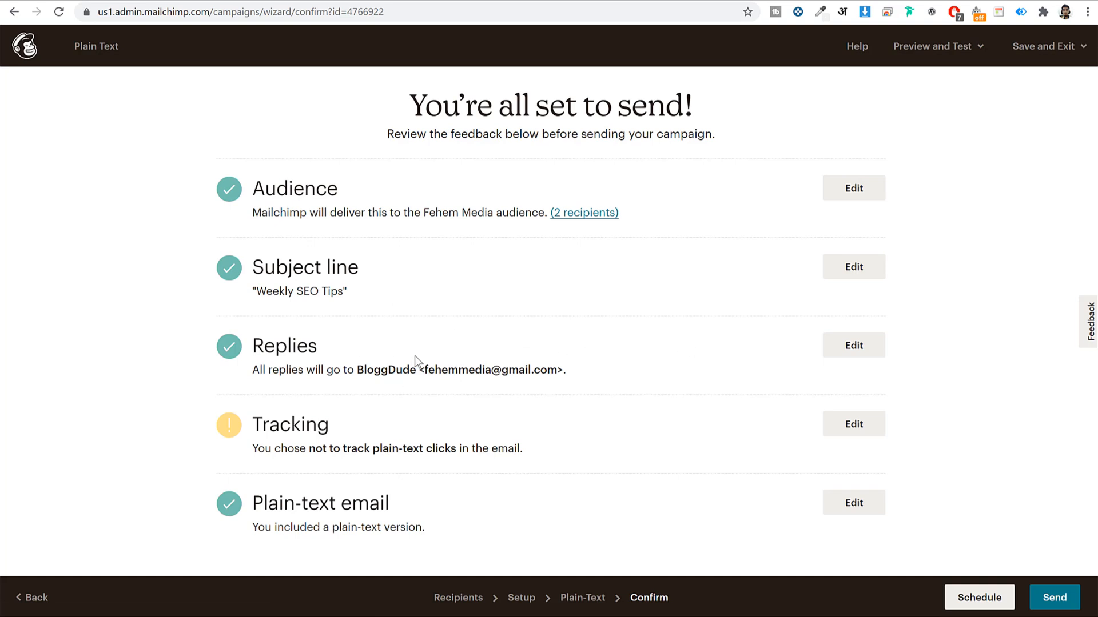
Send the campaign now to the 2 Fehem Media subscribers
left_click_drag(426, 371, 557, 372)
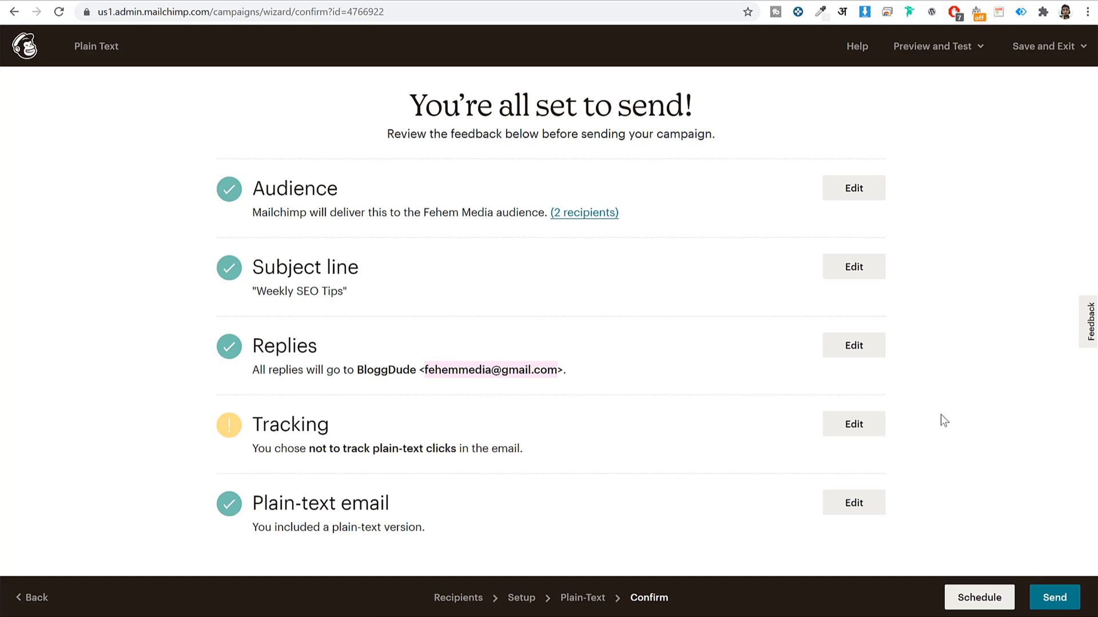
left_click(1062, 601)
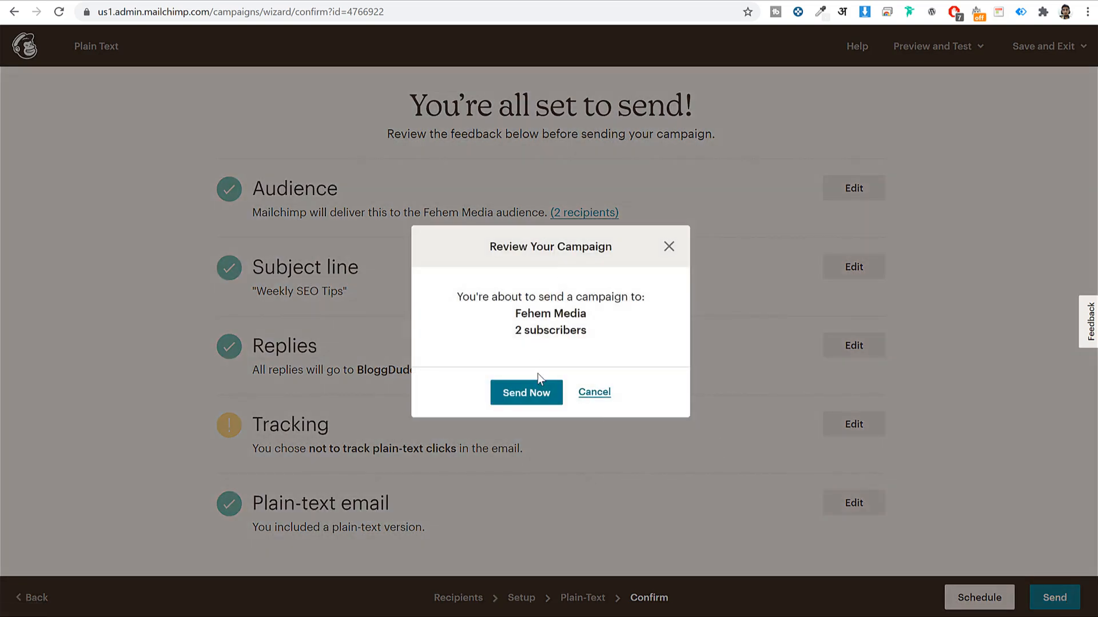
left_click(536, 392)
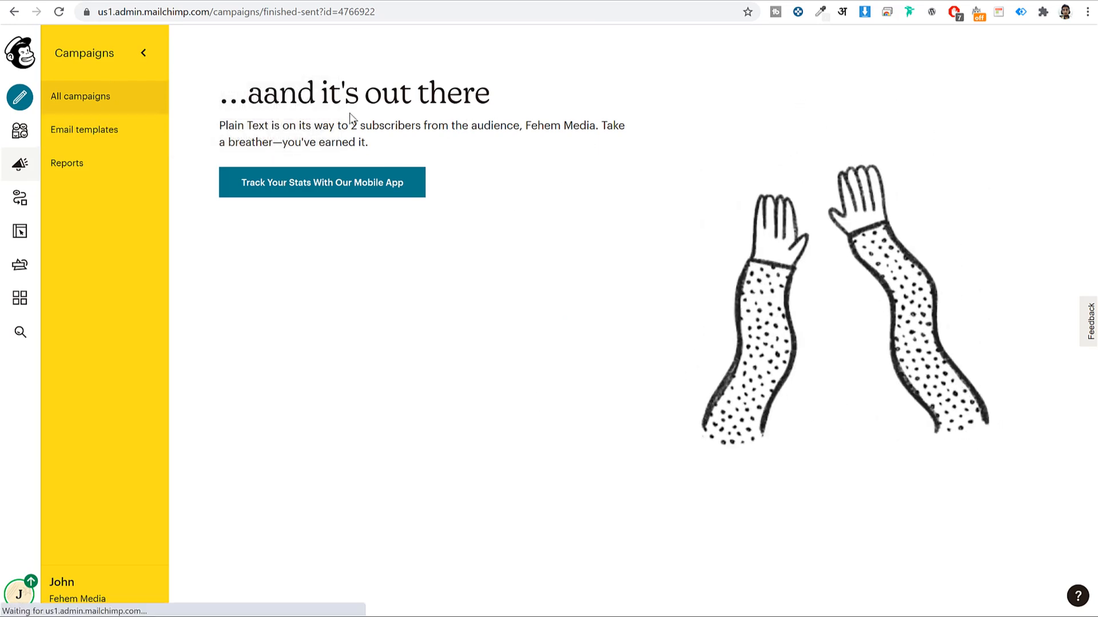
From the campaigns list, start a new Email campaign
left_click(104, 101)
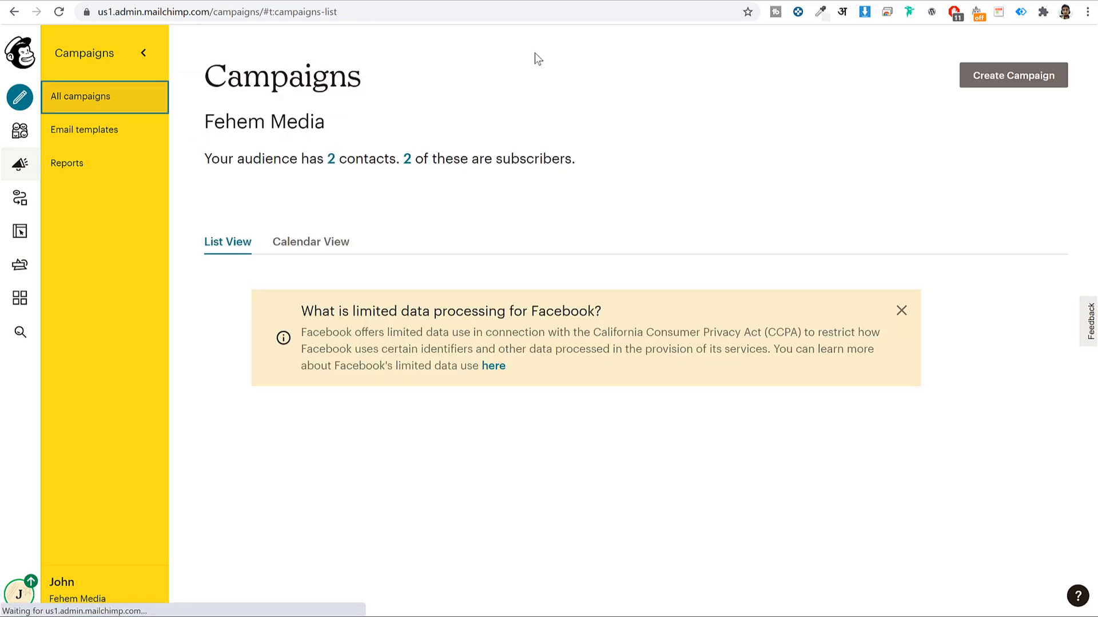
left_click(993, 83)
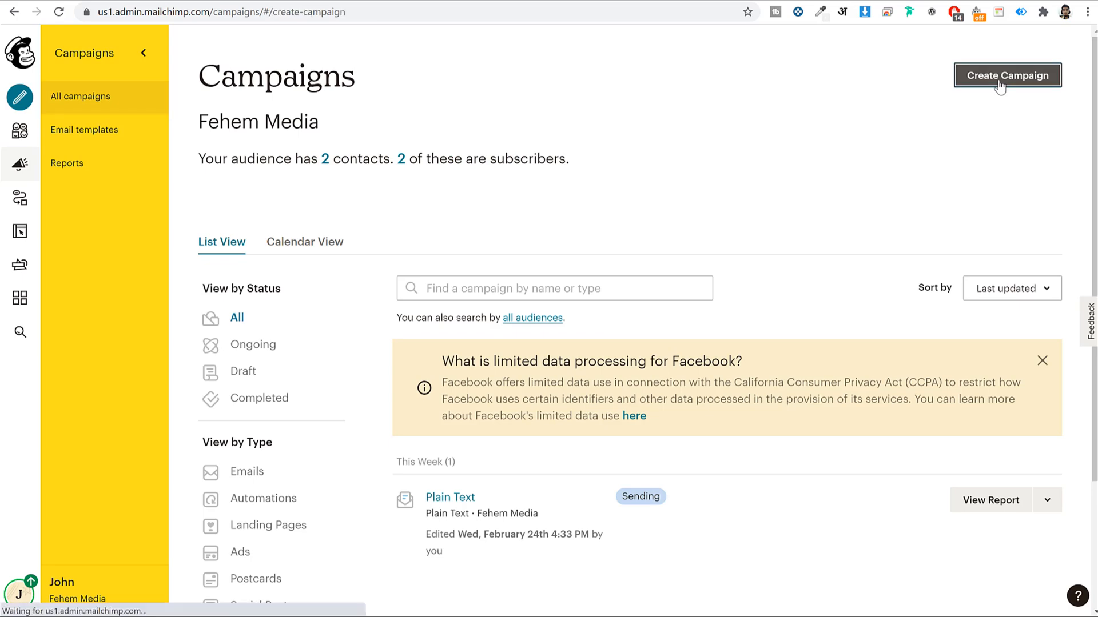
left_click(375, 146)
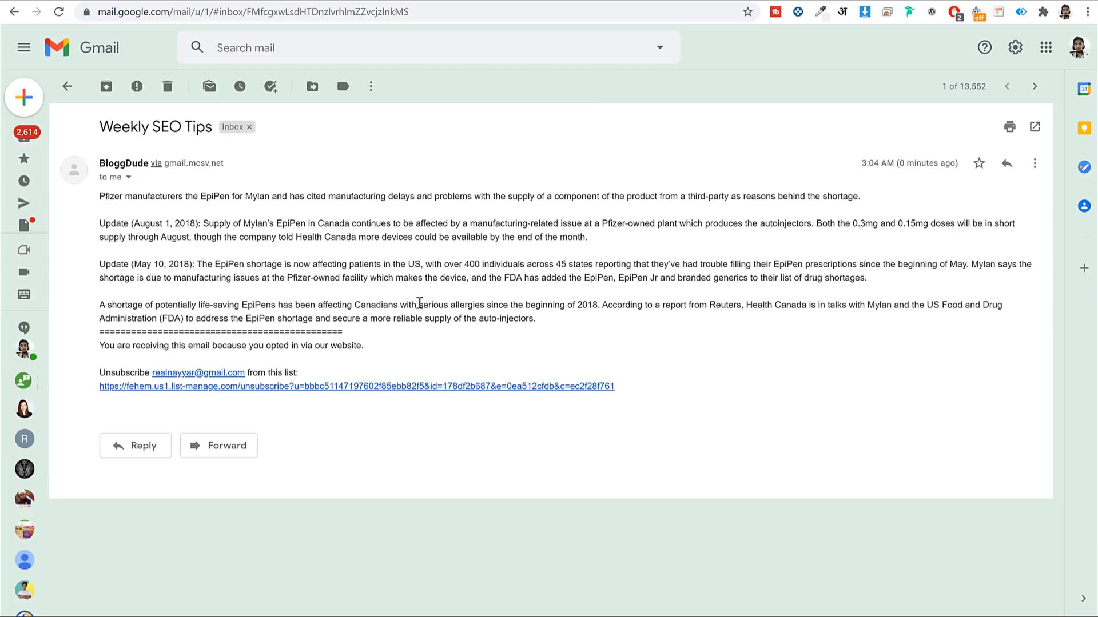
Read the Weekly SEO Tips email's plain-text body in Gmail and select its subject line
left_click_drag(99, 200, 415, 296)
left_click(415, 297)
left_click_drag(100, 125, 195, 132)
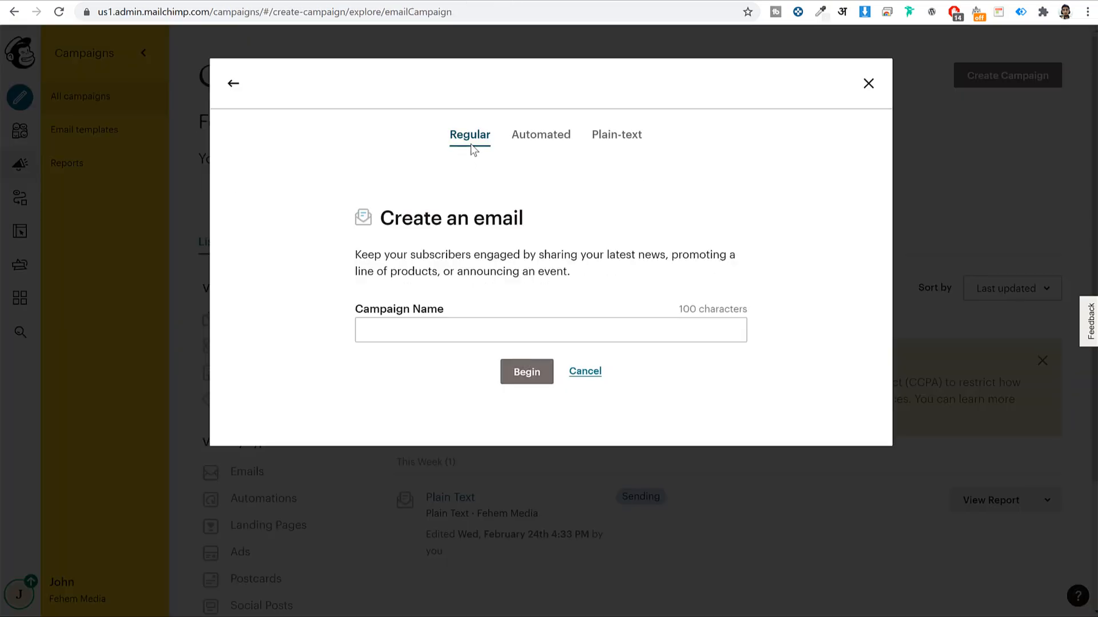
Create an email campaign named 'Weekly SEO Tips' and check its recipients without changing them
left_click(506, 330)
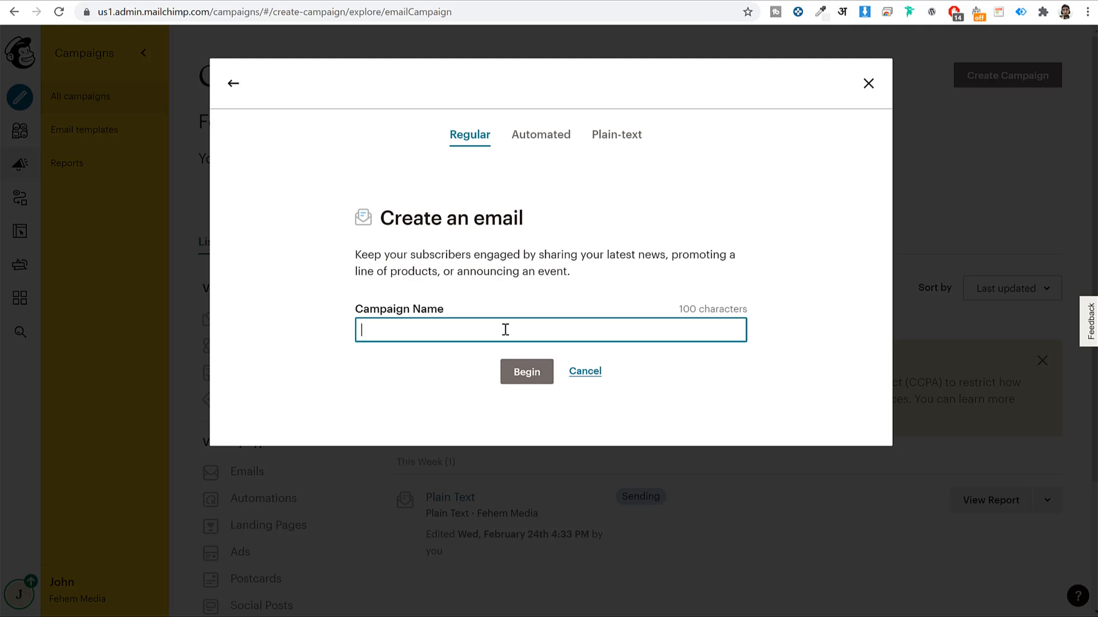
type("Weekly SE")
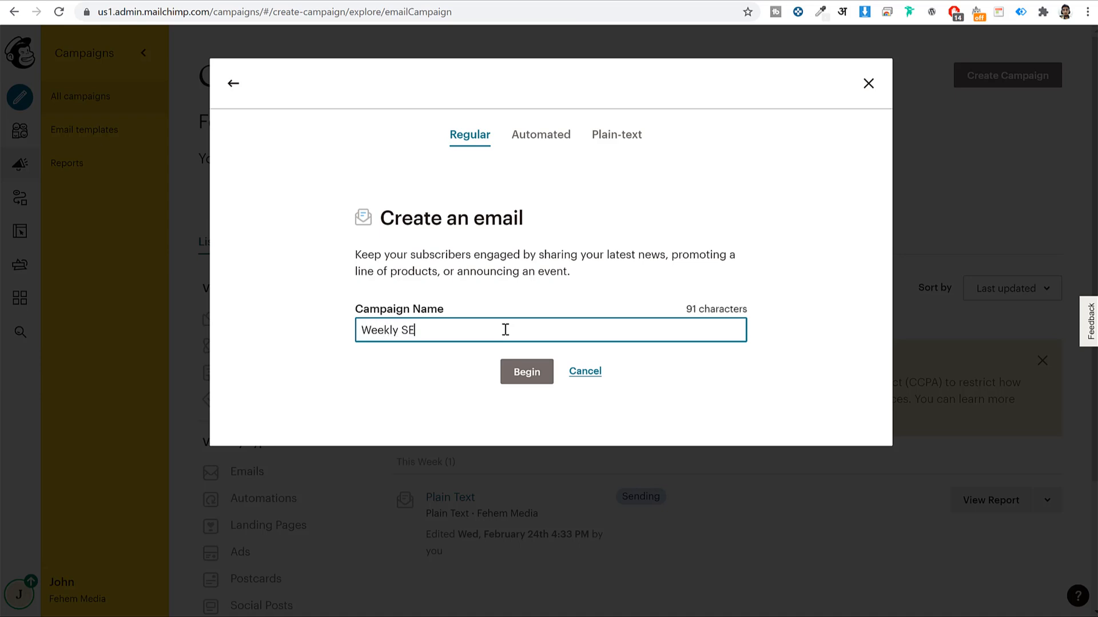
type("O Tips")
left_click(540, 378)
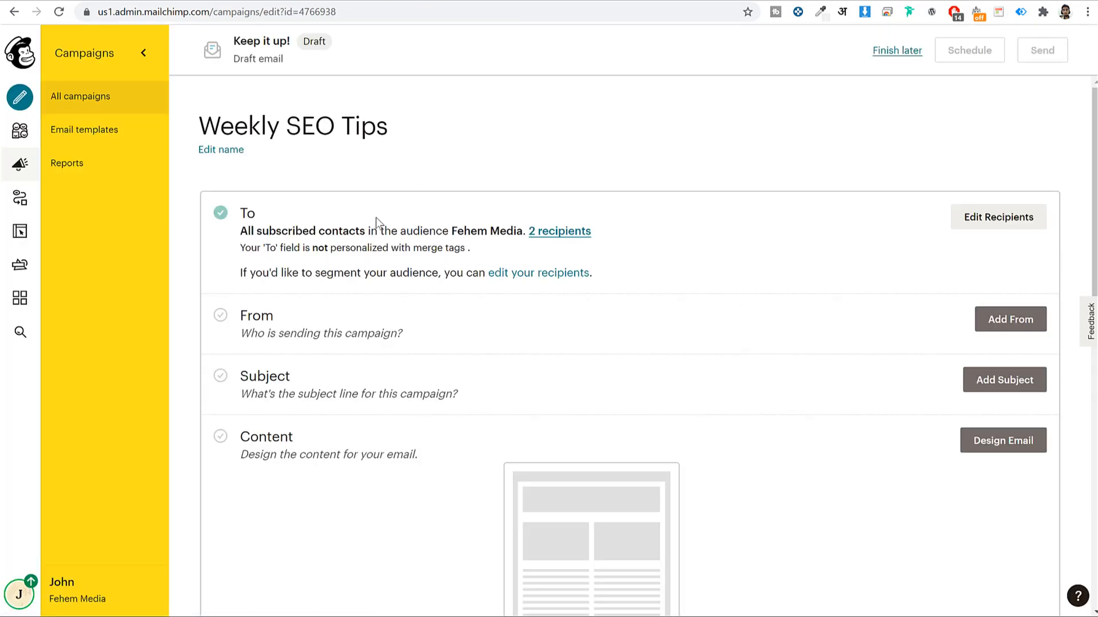
left_click(998, 217)
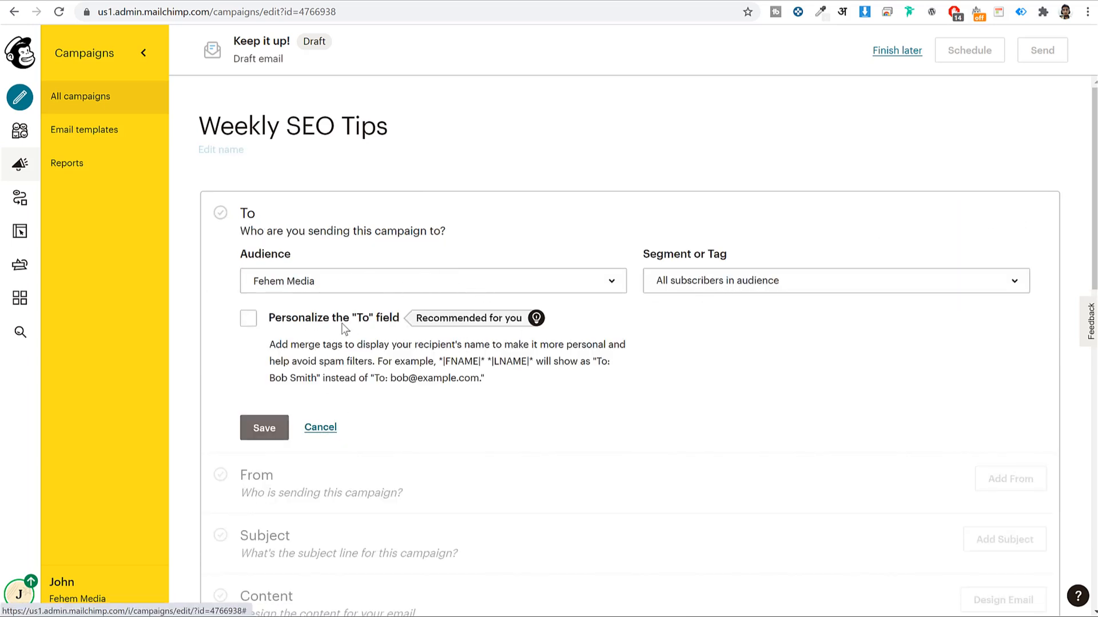
left_click(318, 428)
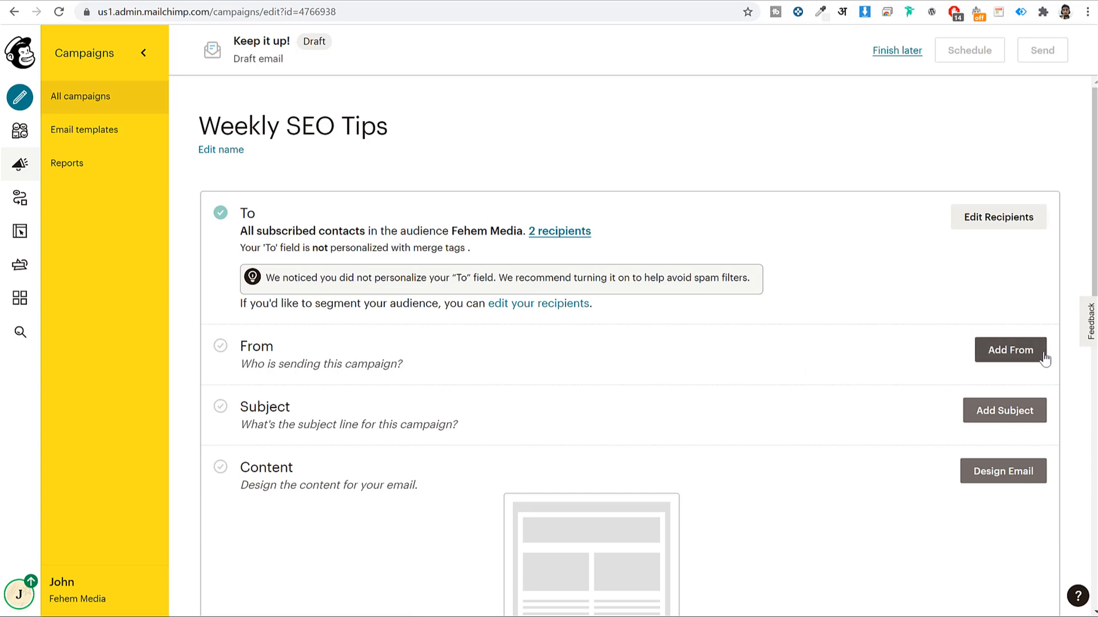
Fill in and save the campaign's sender name and sender email address
left_click(1010, 350)
scroll(478, 335, "down", 4)
left_click(346, 201)
left_click(718, 210)
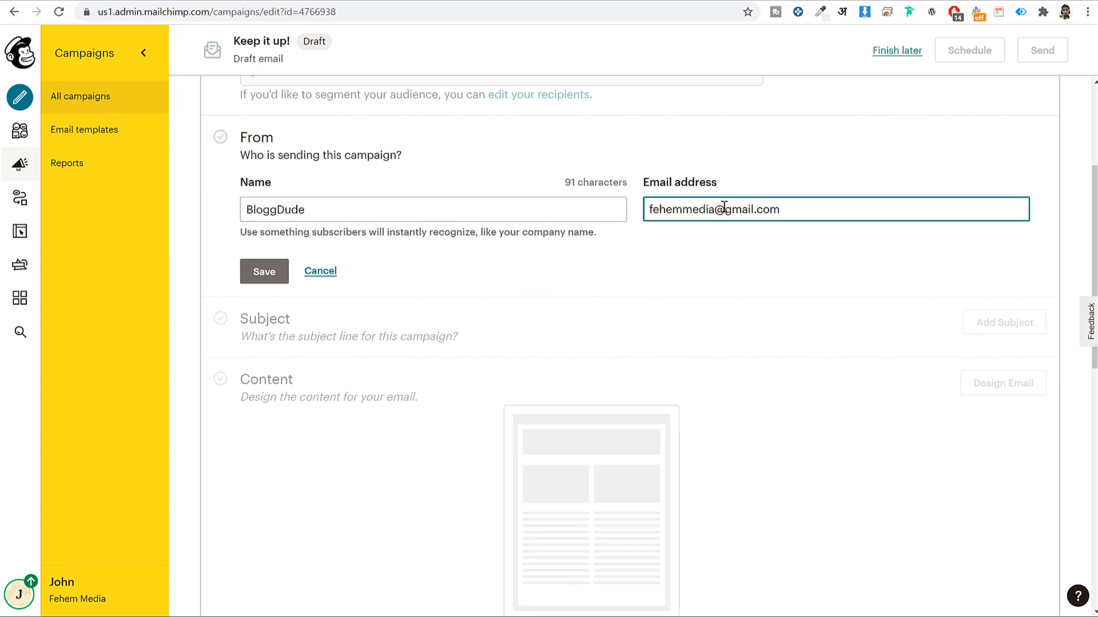
left_click(265, 278)
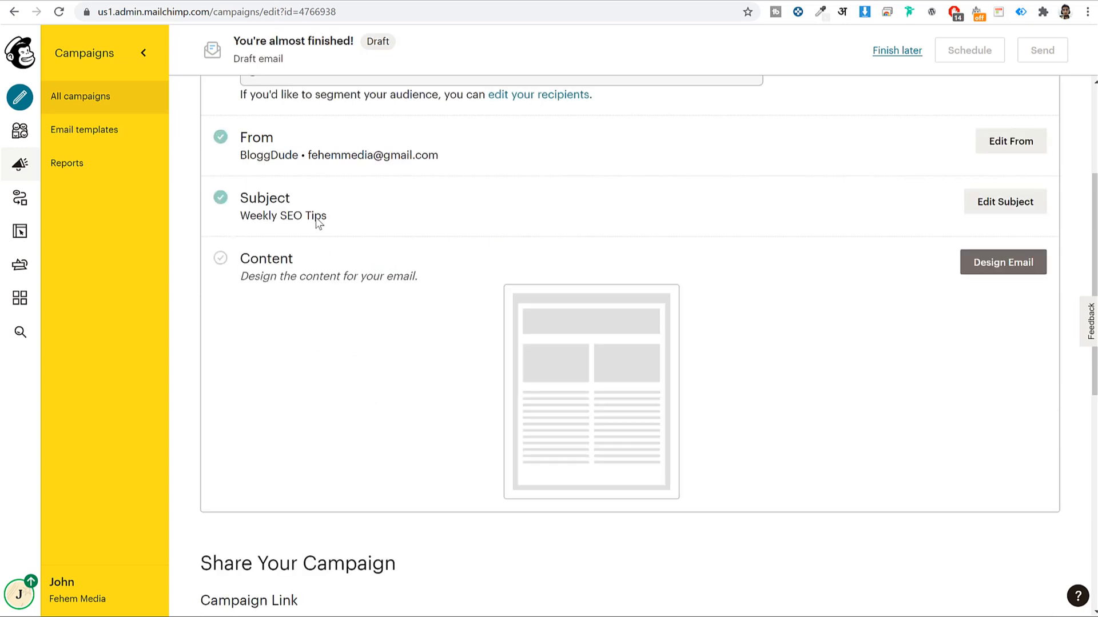
scroll(309, 240, "up", 1)
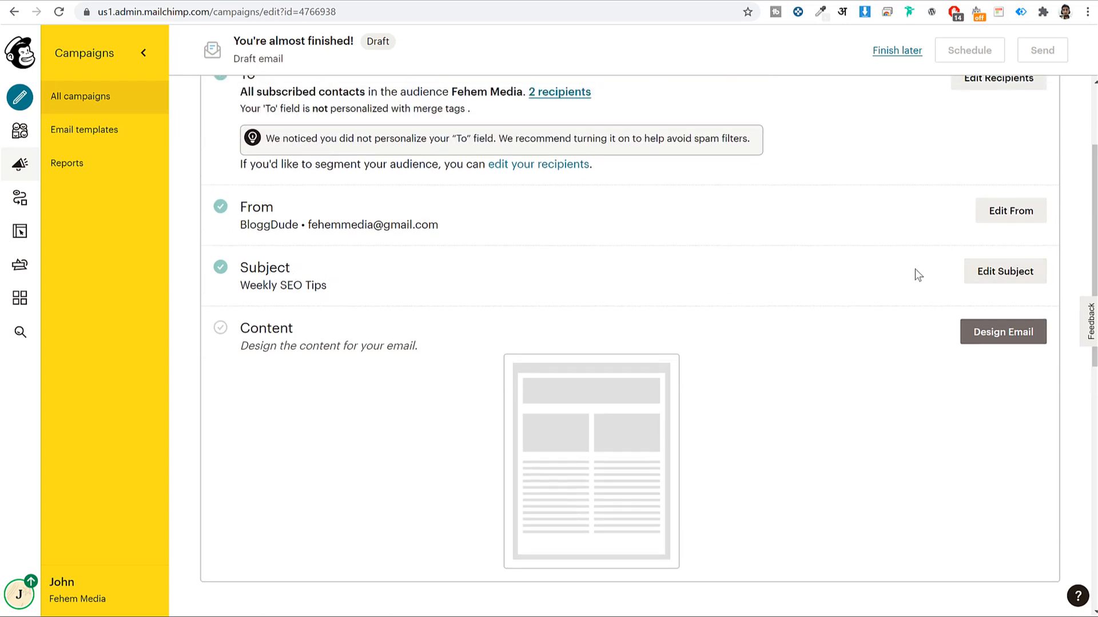
scroll(659, 328, "down", 4)
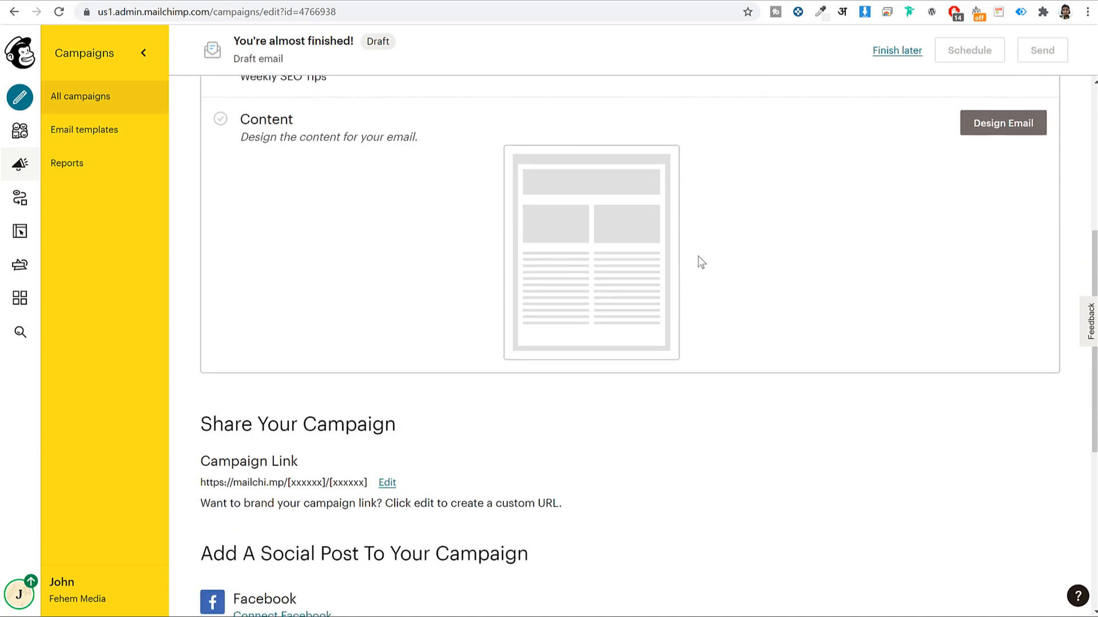
scroll(743, 269, "up", 3)
Use the saved 'Weekly SEO Tips' template as the email content in the Classic Builder
left_click(991, 280)
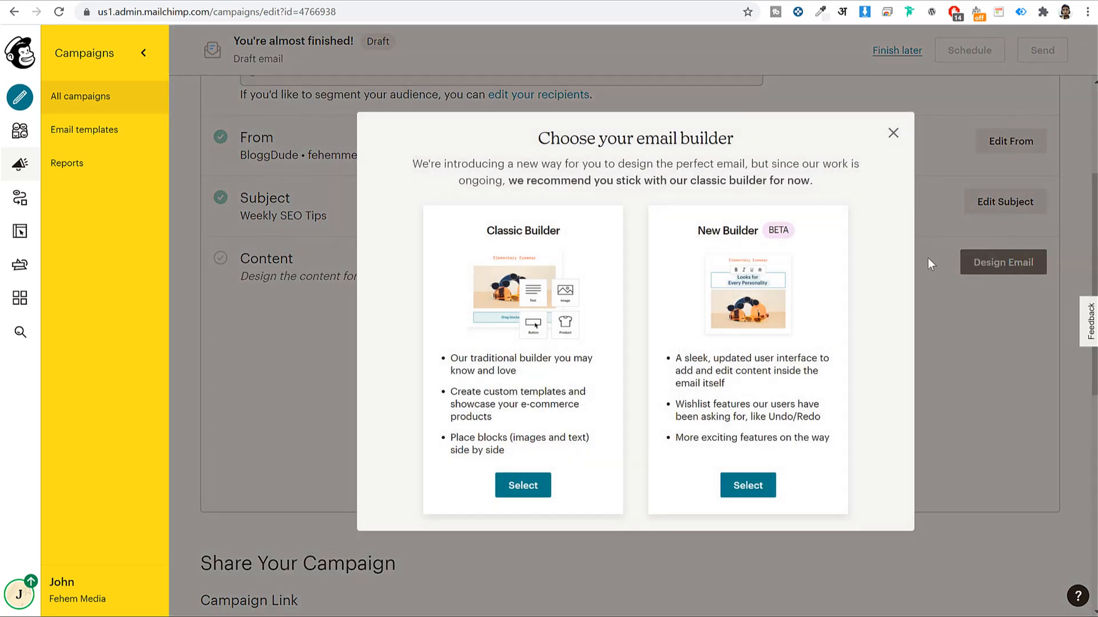
left_click(522, 486)
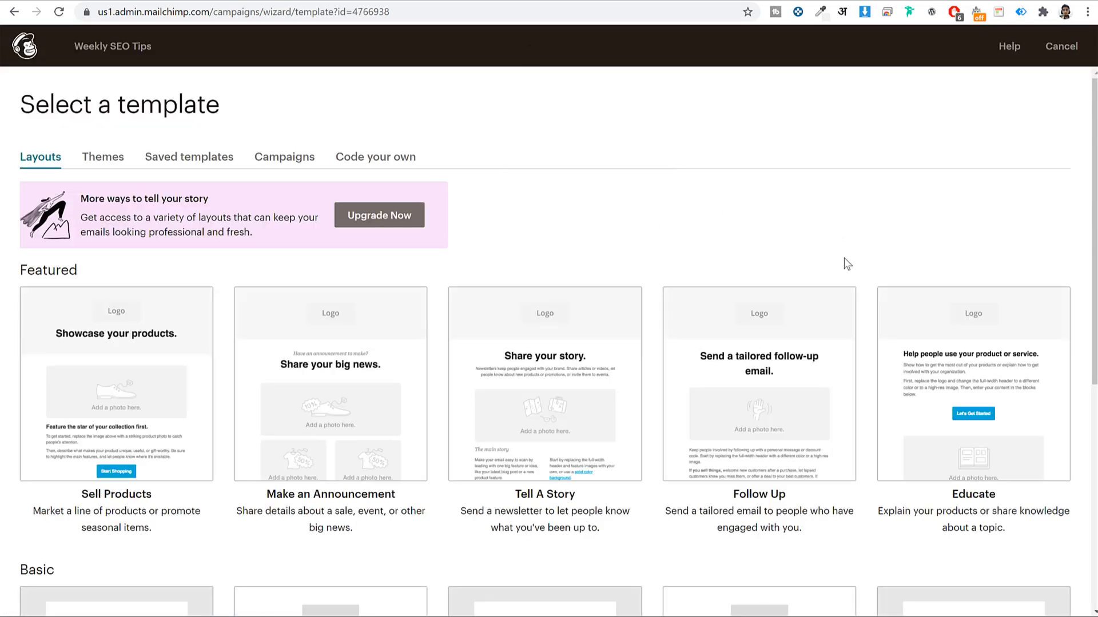
scroll(847, 268, "down", 1)
scroll(849, 277, "down", 3)
scroll(845, 278, "up", 4)
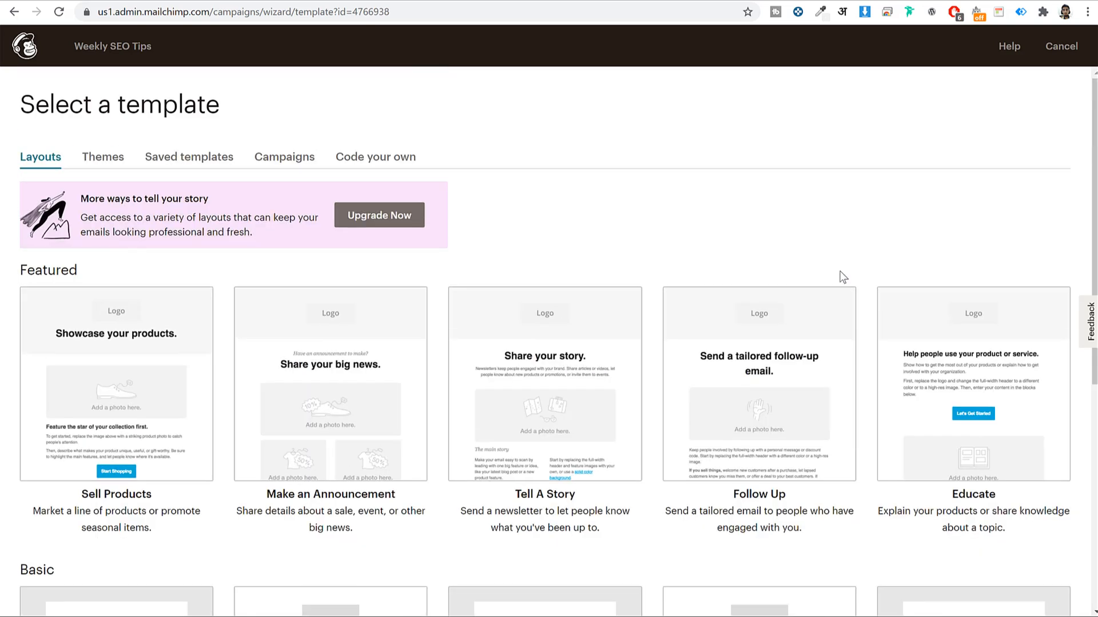
left_click(198, 154)
mouse_move(183, 346)
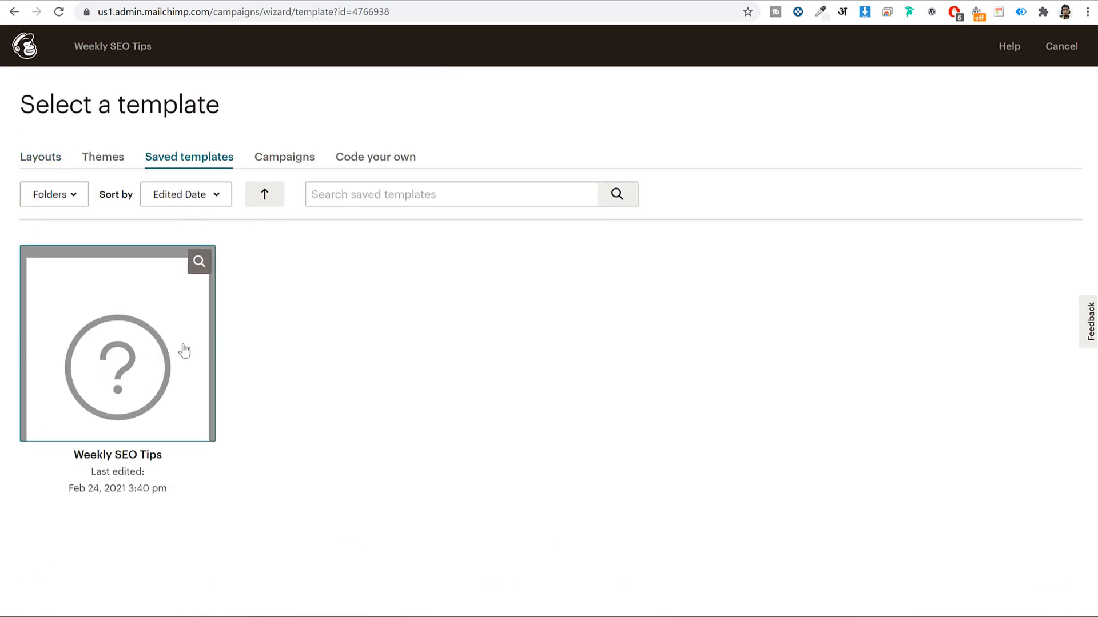
left_click(133, 377)
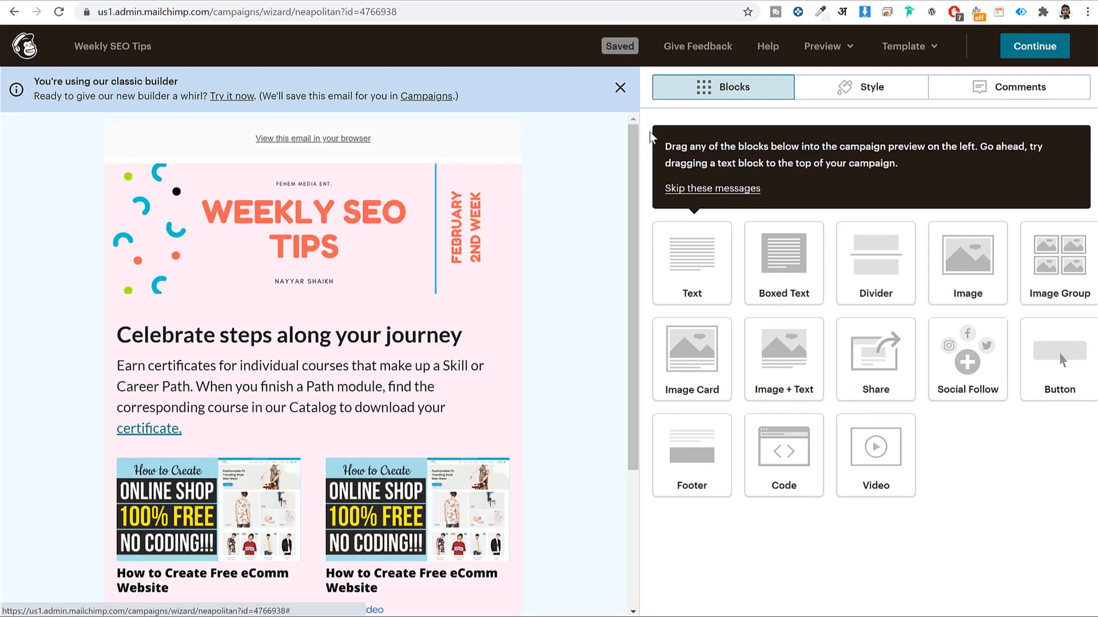
Dismiss the classic builder notice, look over the email preview, and continue back to the campaign
left_click(625, 98)
scroll(481, 312, "down", 3)
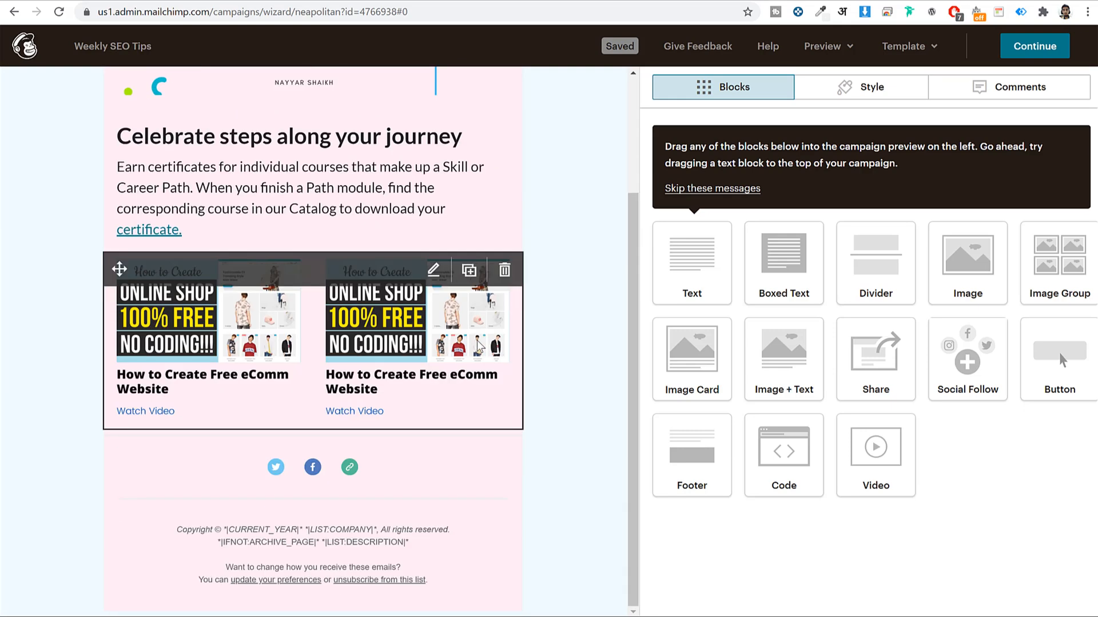
scroll(487, 399, "up", 3)
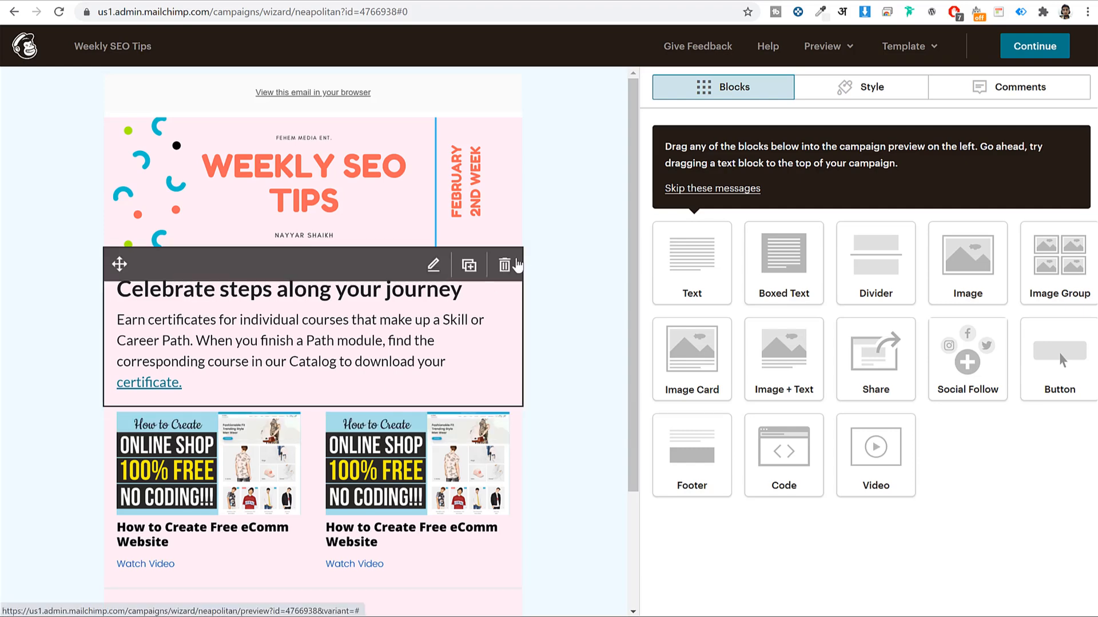
scroll(575, 355, "down", 3)
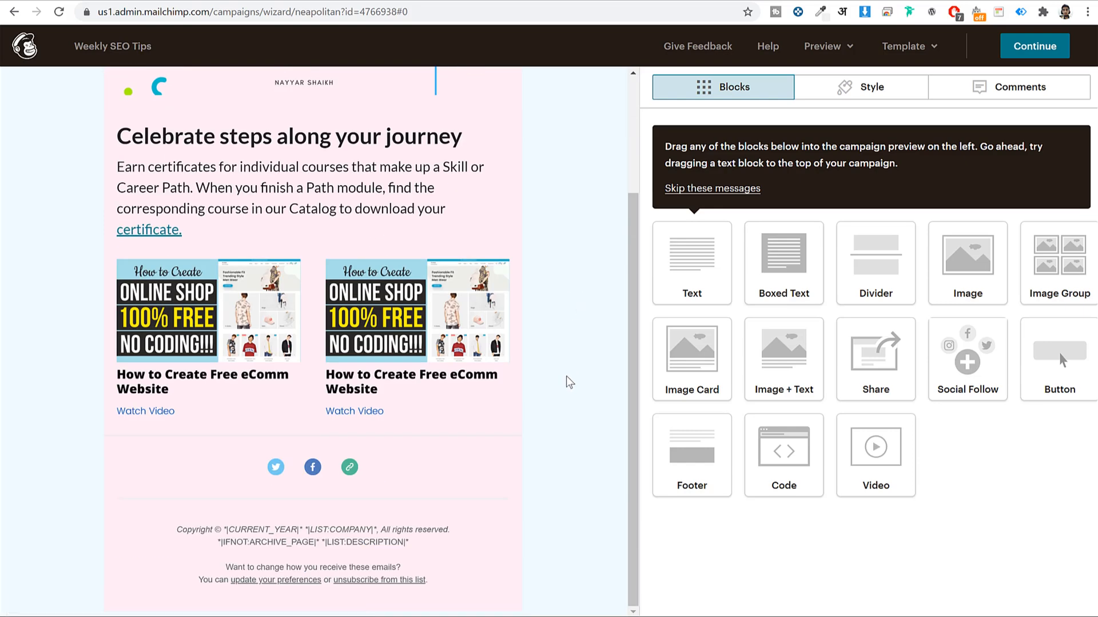
scroll(583, 246, "up", 3)
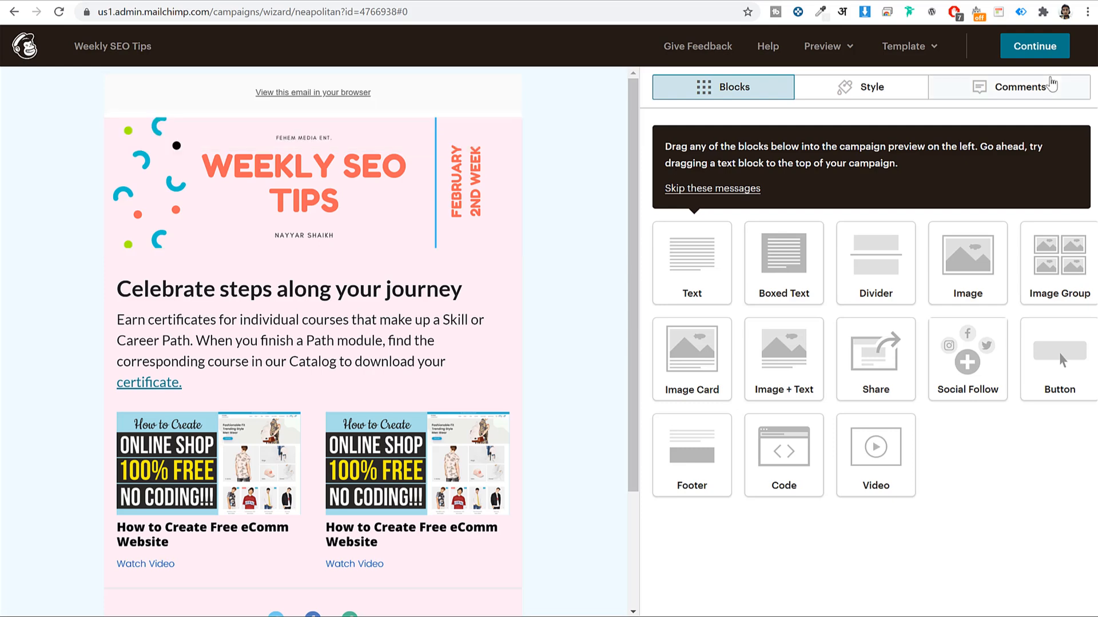
left_click(1048, 54)
scroll(821, 312, "down", 9)
scroll(820, 316, "down", 2)
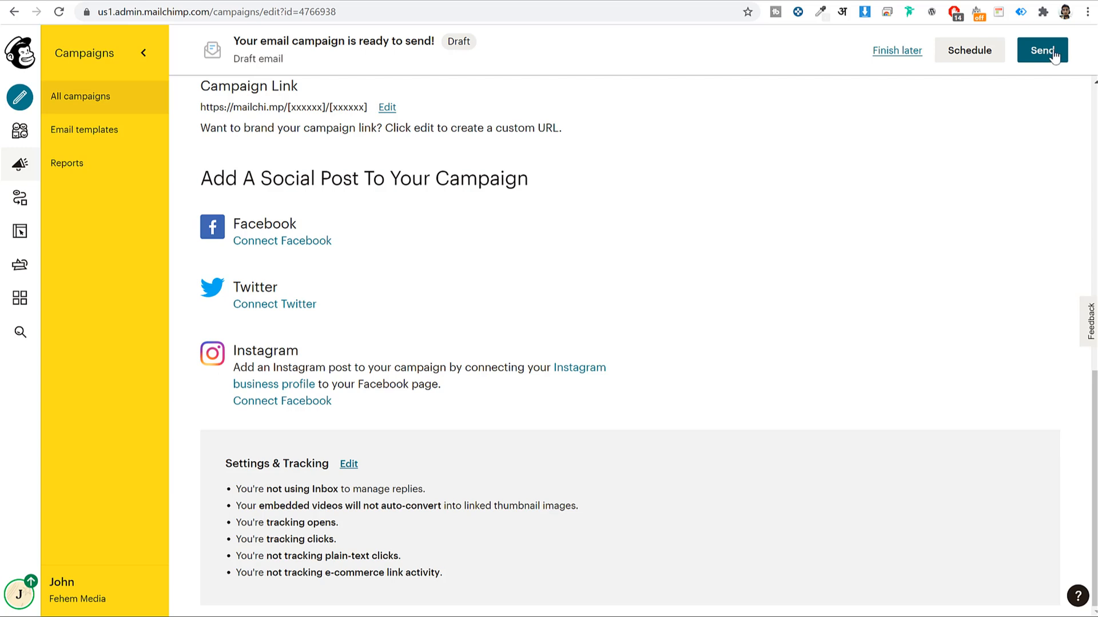
Skip scheduling and bring up the send review for Fehem Media's 2 subscribers
left_click(960, 57)
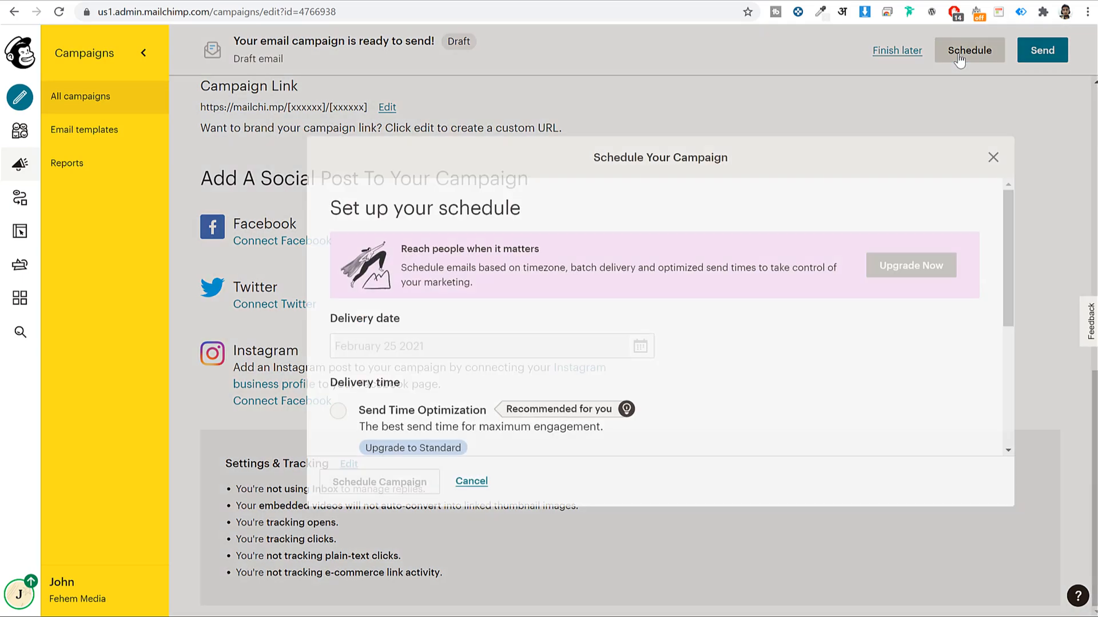
scroll(740, 420, "down", 4)
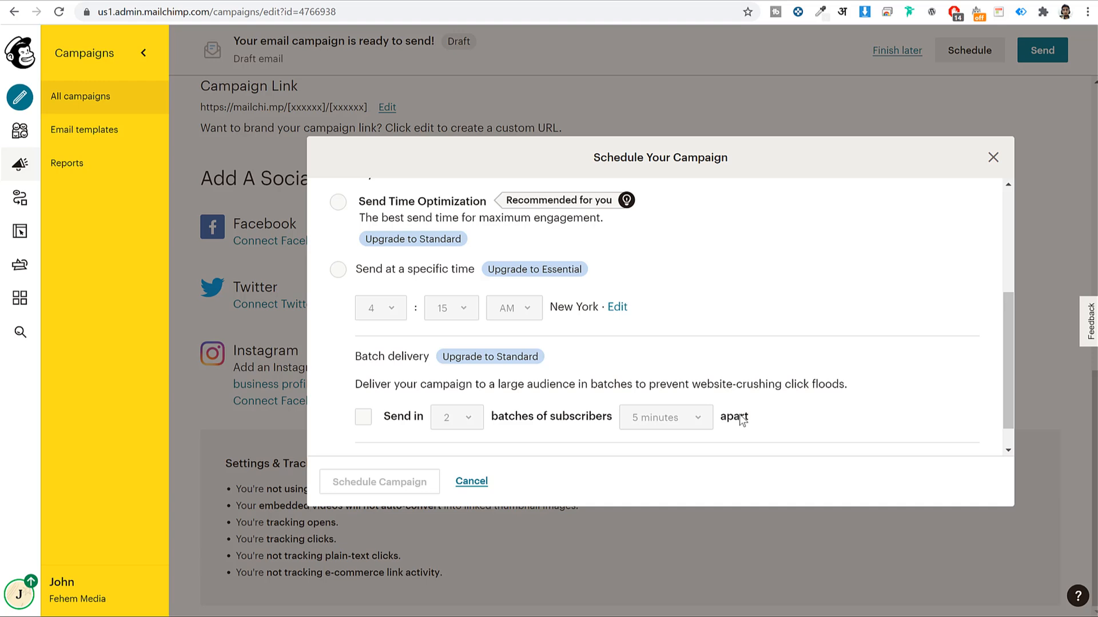
scroll(715, 417, "up", 4)
scroll(714, 417, "down", 3)
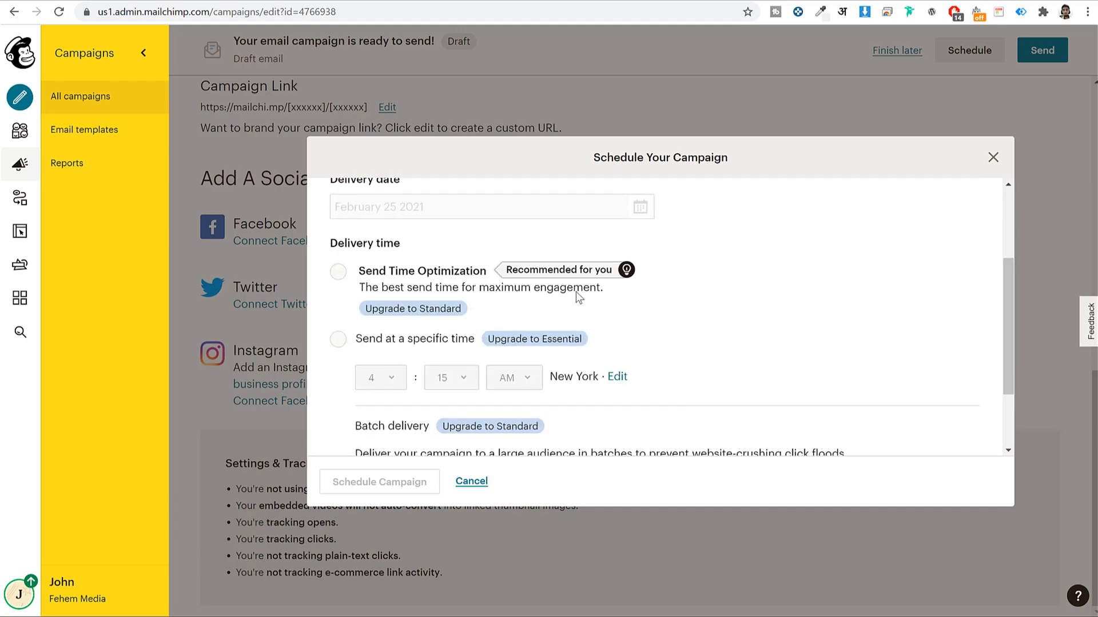
scroll(698, 290, "up", 3)
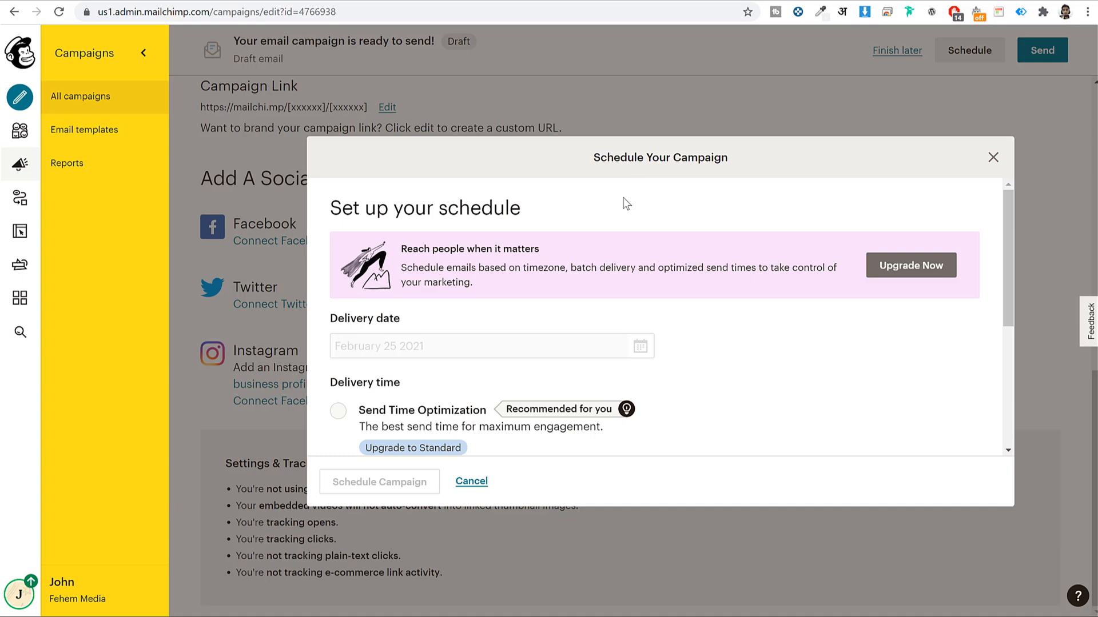
left_click(993, 158)
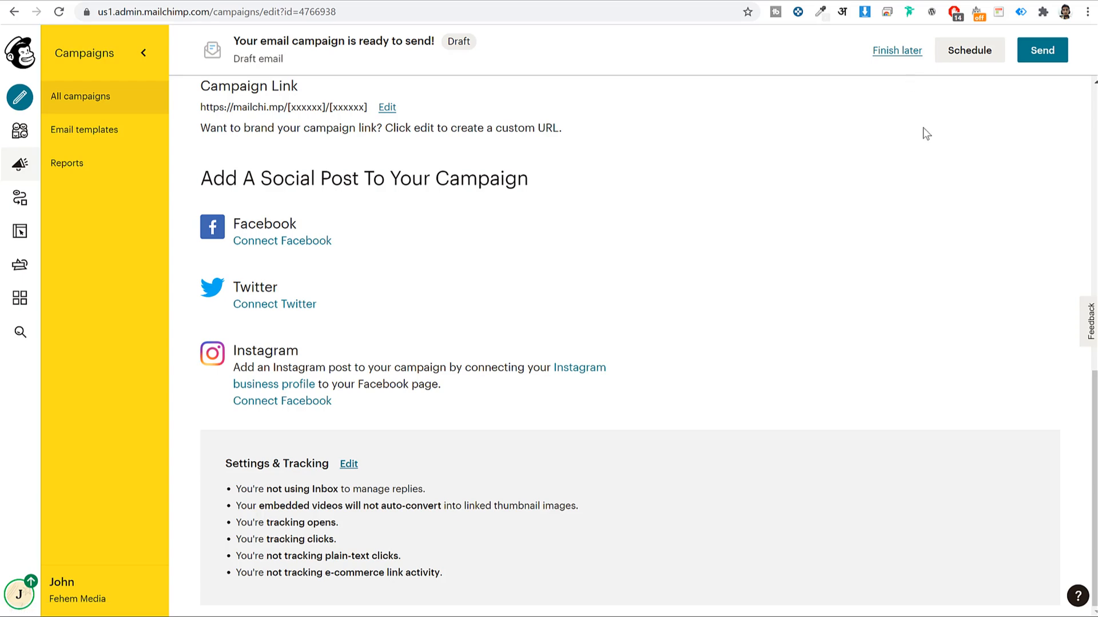
left_click(1054, 50)
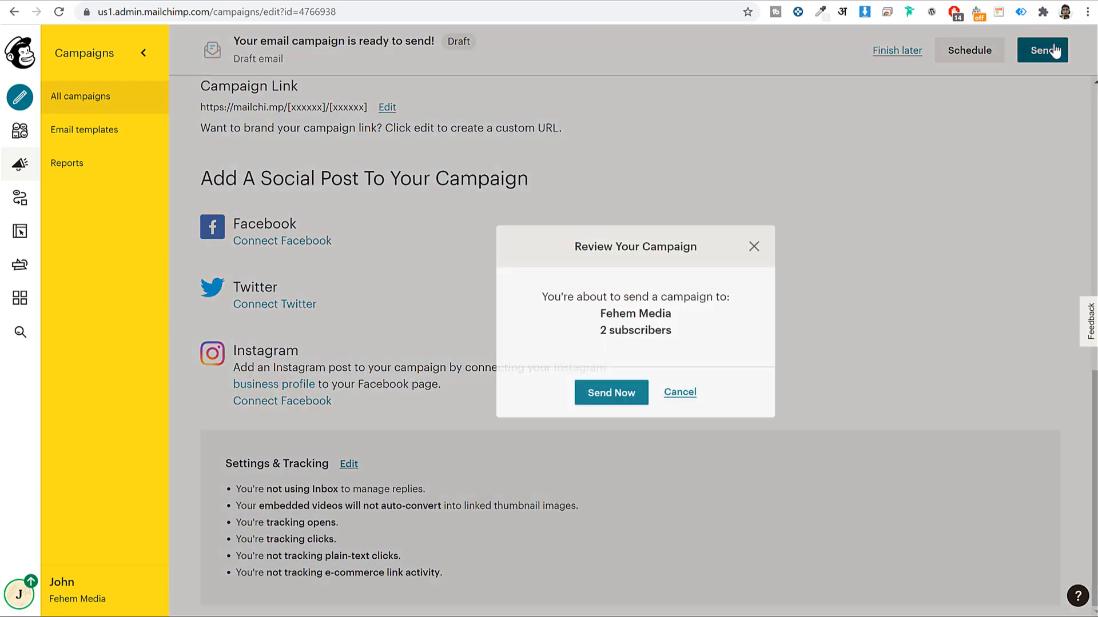
Send Weekly SEO Tips now and go back to the All campaigns list
left_click(631, 395)
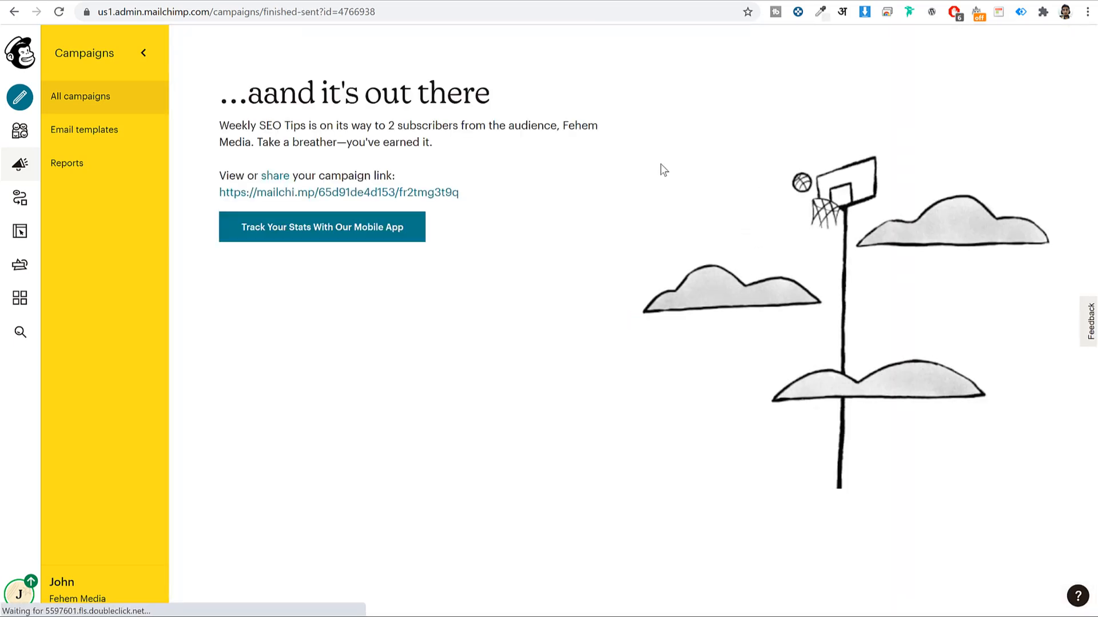
left_click(70, 98)
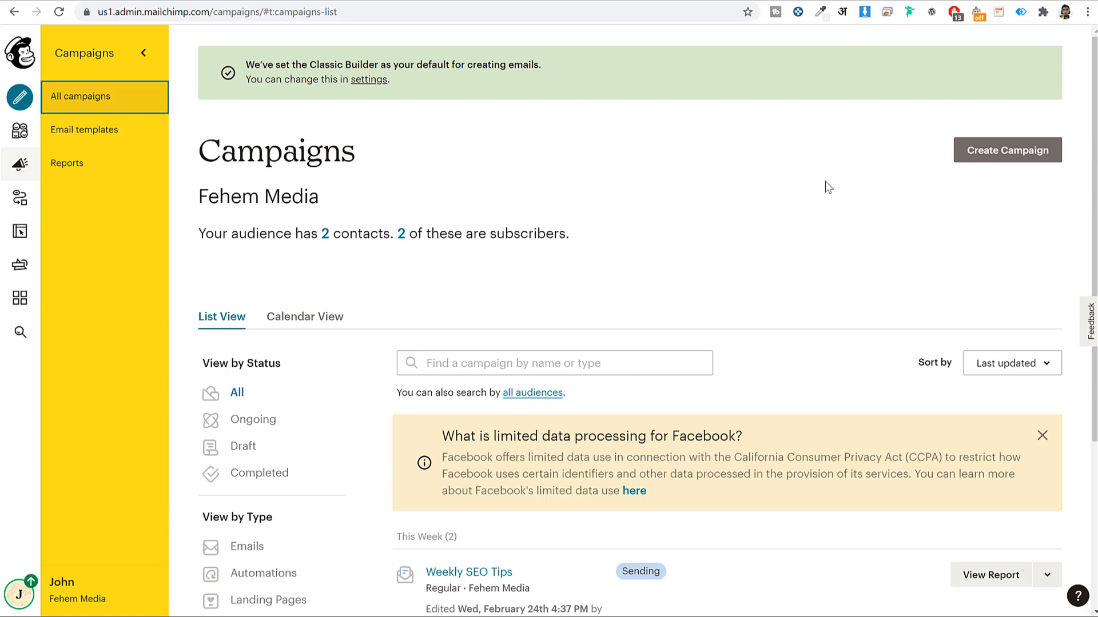
Start a new Email campaign and show the Automated email options
left_click(1030, 157)
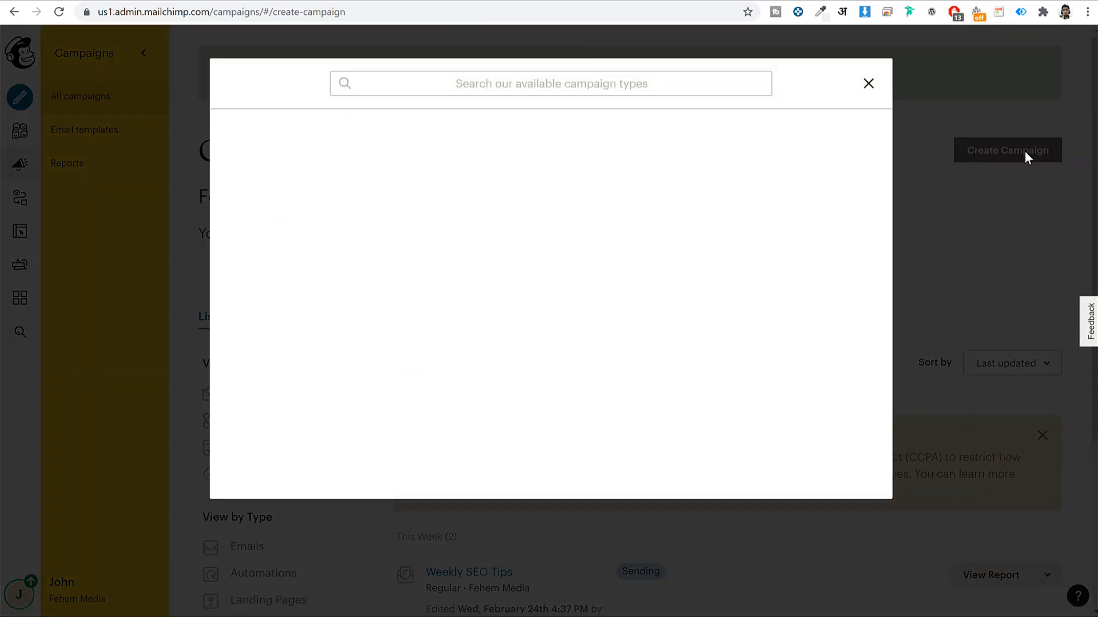
left_click(323, 159)
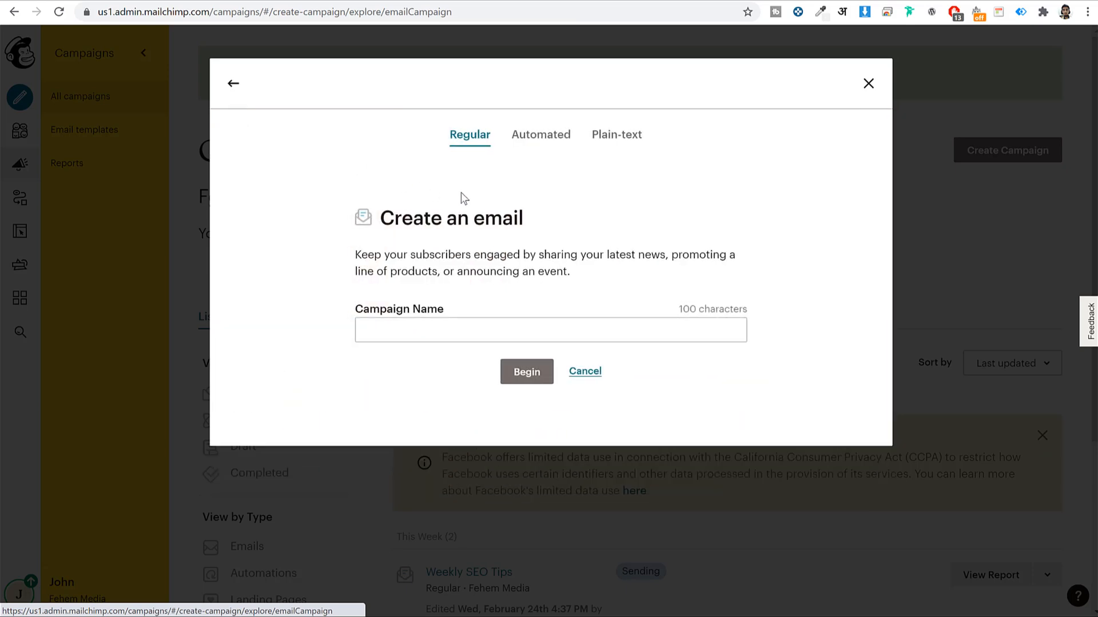
left_click(541, 142)
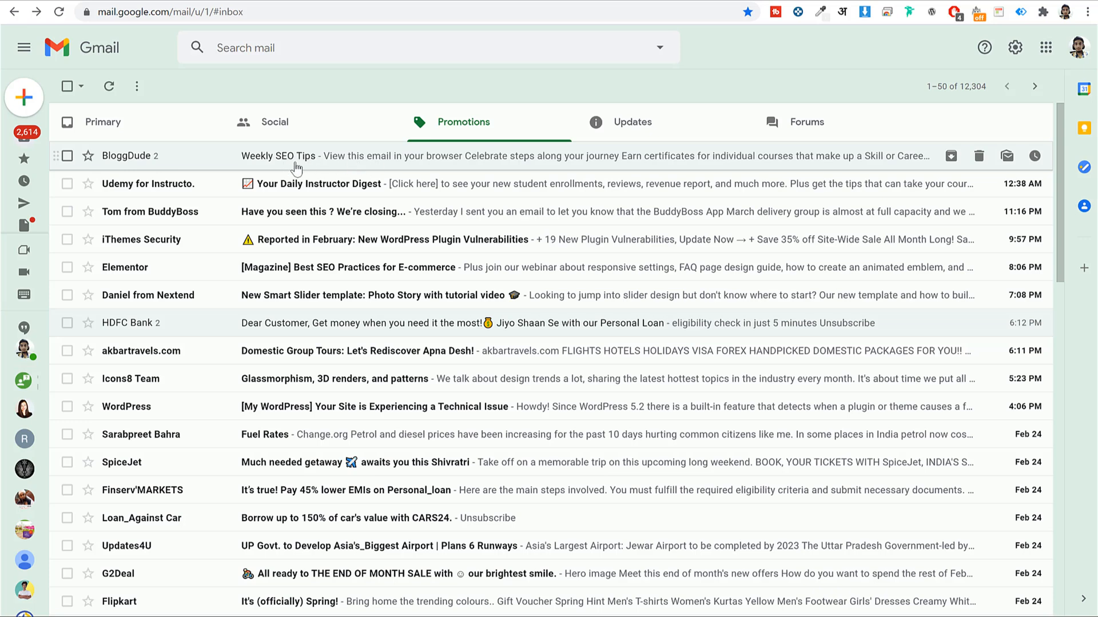
Open the received Weekly SEO Tips email in the Gmail inbox and read through it
left_click(398, 166)
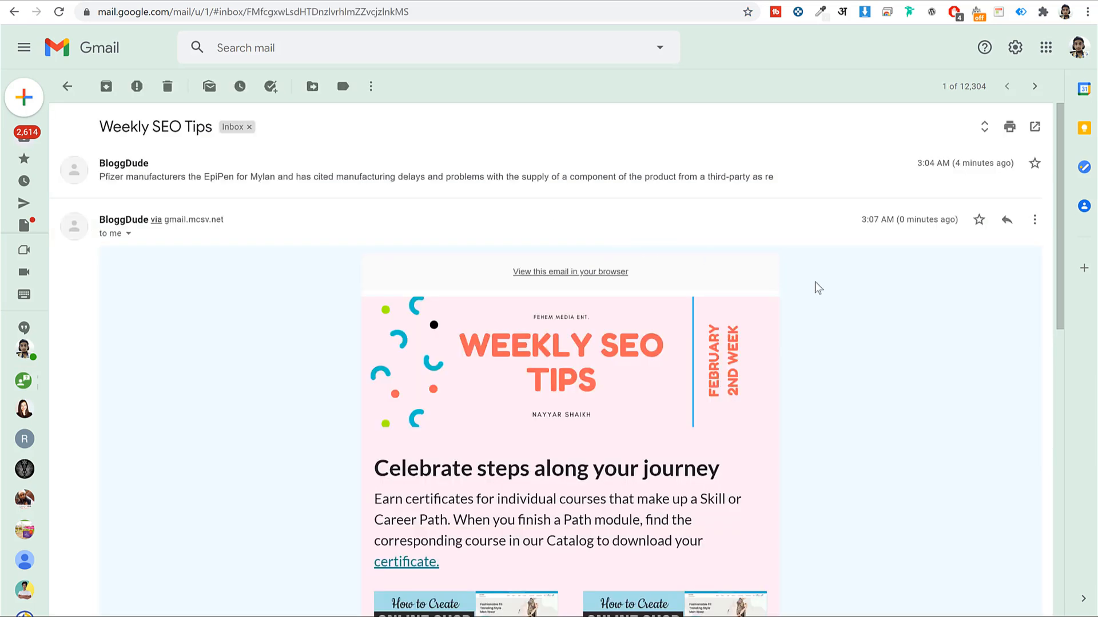
scroll(860, 355, "down", 3)
scroll(783, 425, "down", 7)
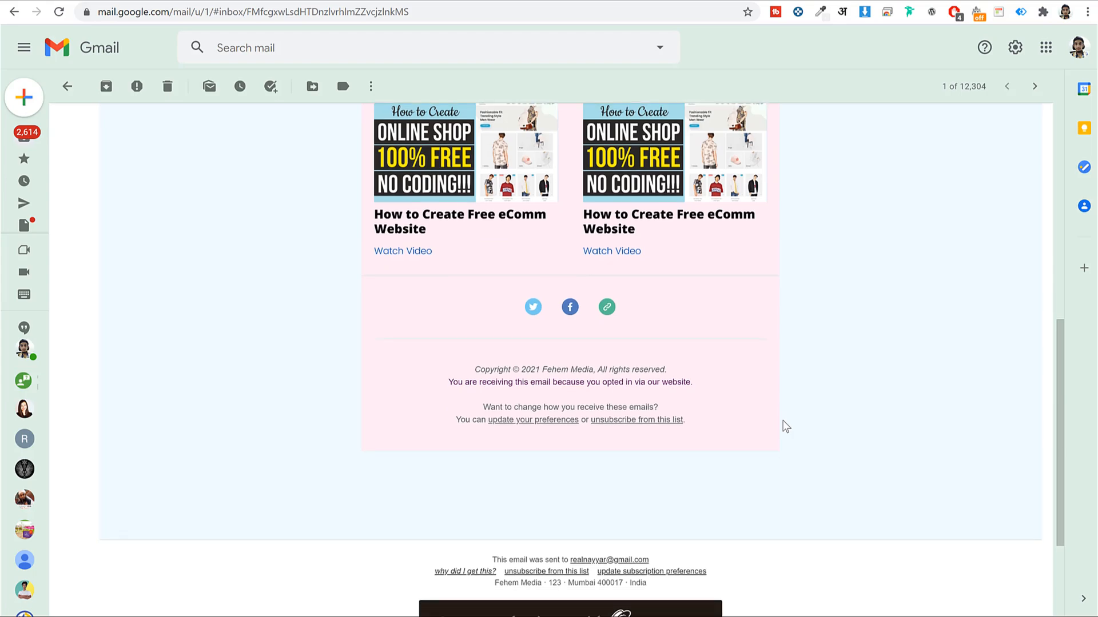
scroll(784, 424, "up", 9)
scroll(787, 422, "down", 10)
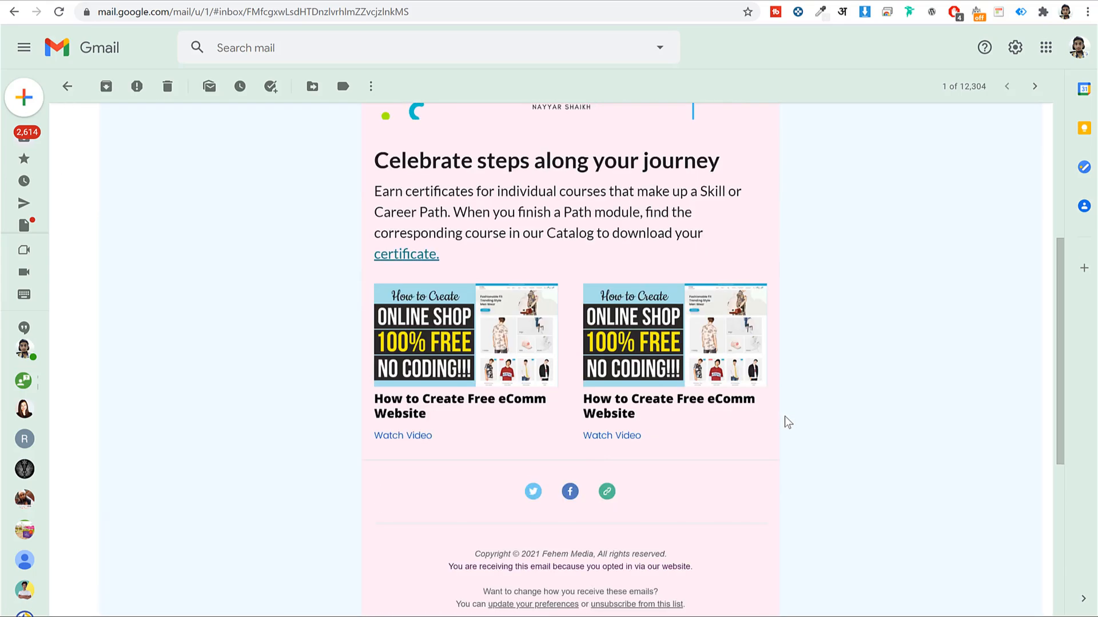
scroll(787, 421, "up", 6)
scroll(787, 422, "up", 5)
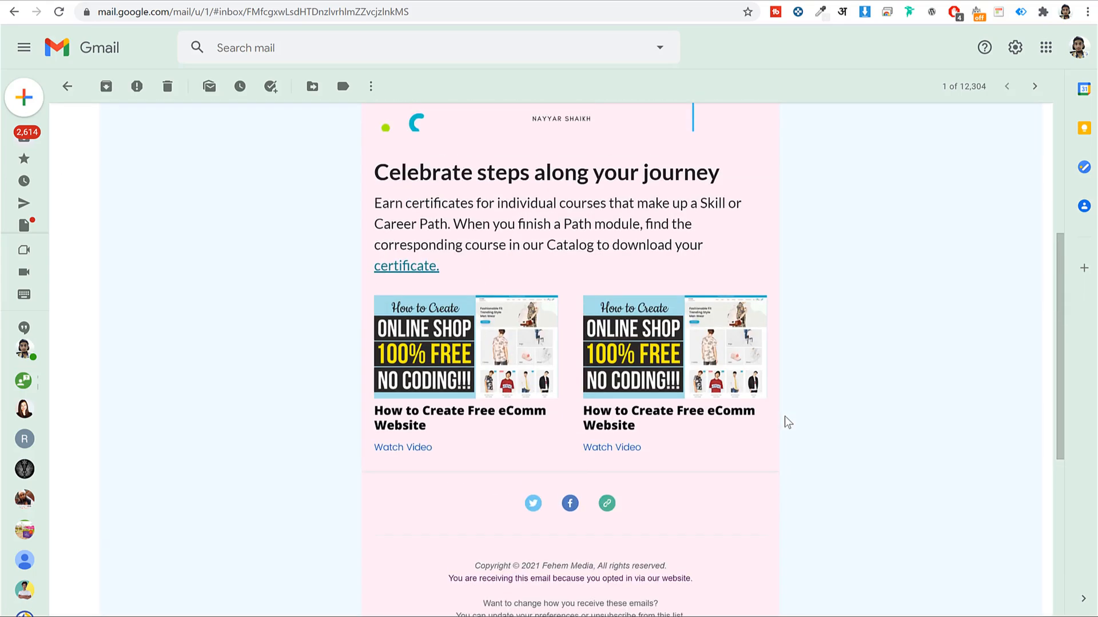
scroll(477, 363, "down", 4)
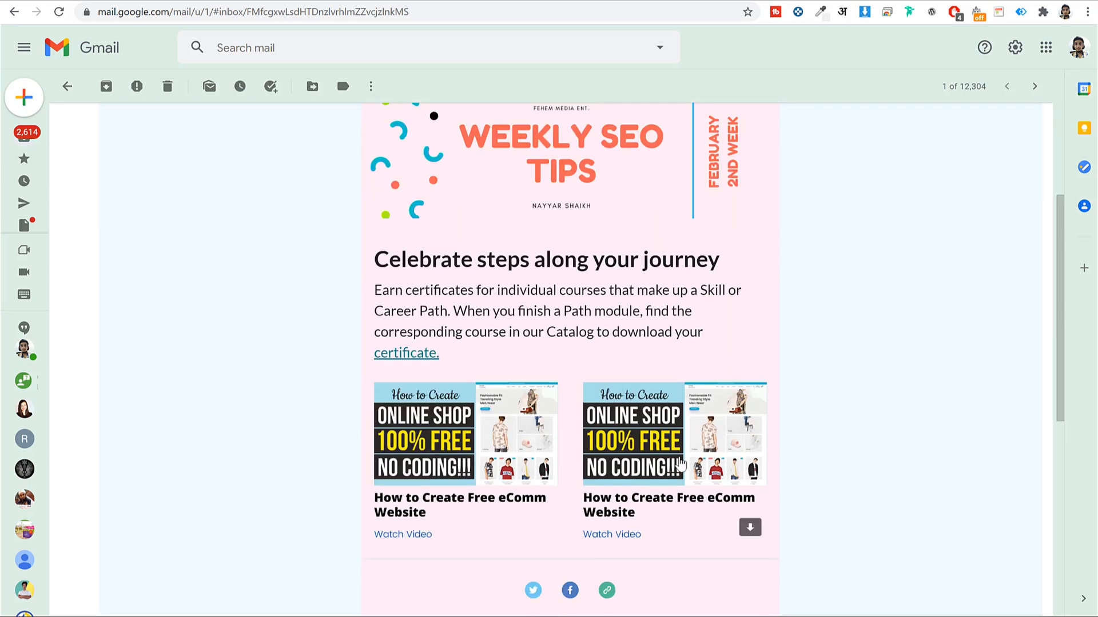
scroll(479, 309, "down", 2)
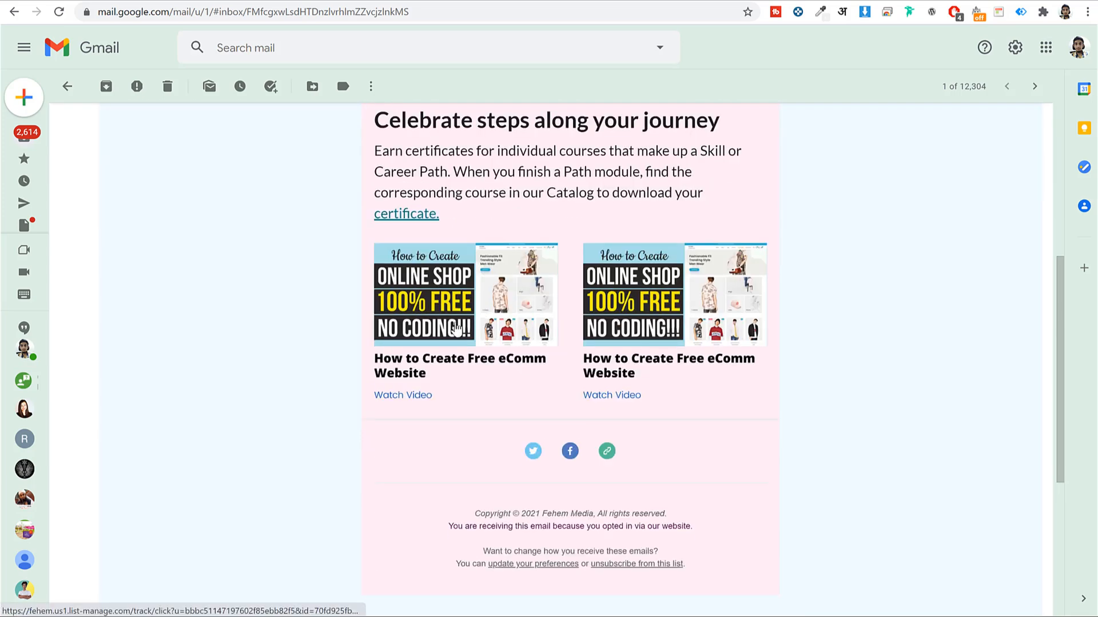
scroll(918, 382, "up", 5)
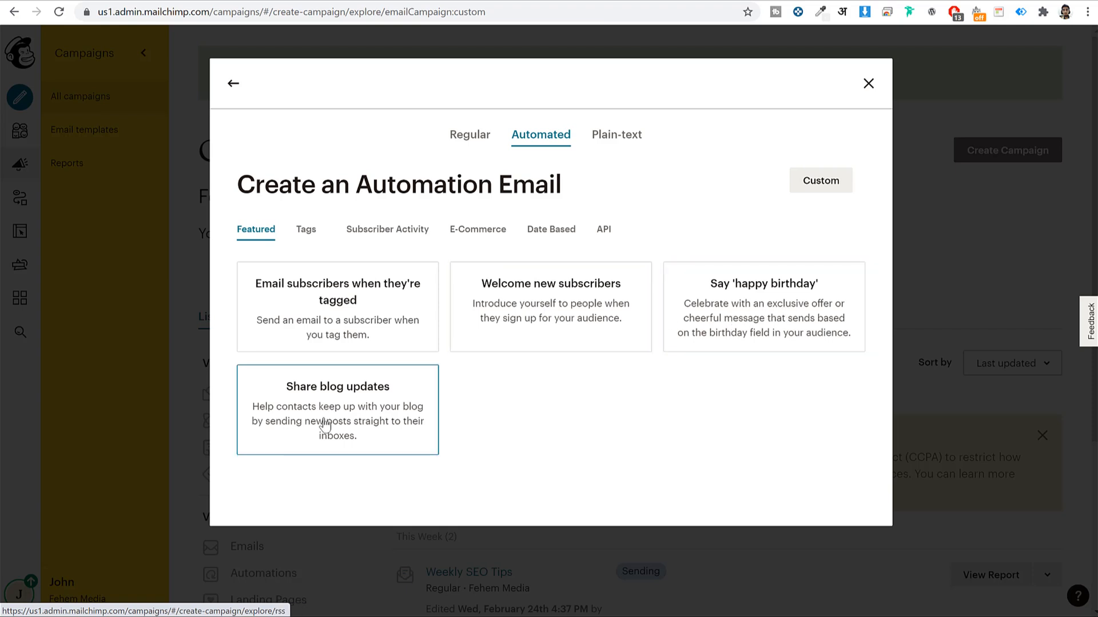
Start a single-email Welcome new subscribers automation named 'Single welcome email'
left_click(584, 296)
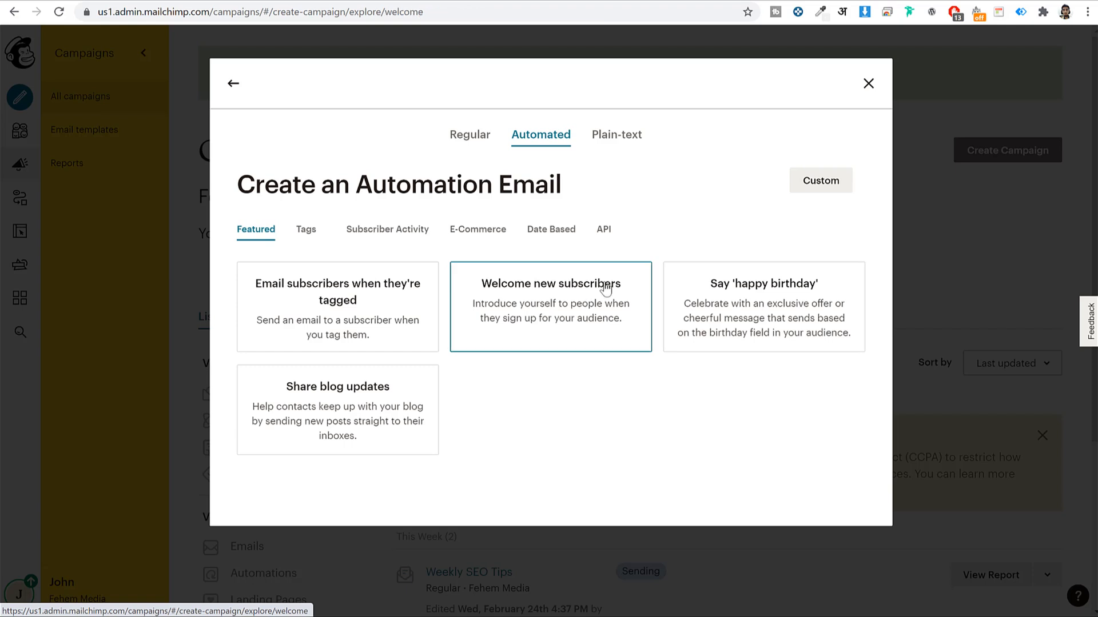
left_click(524, 311)
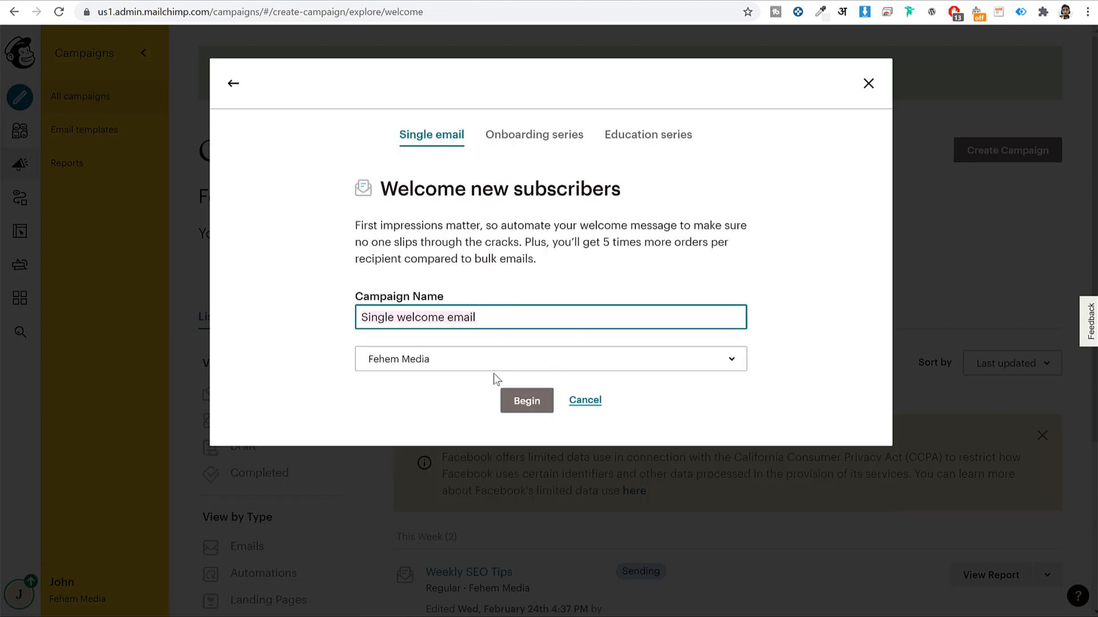
left_click(527, 401)
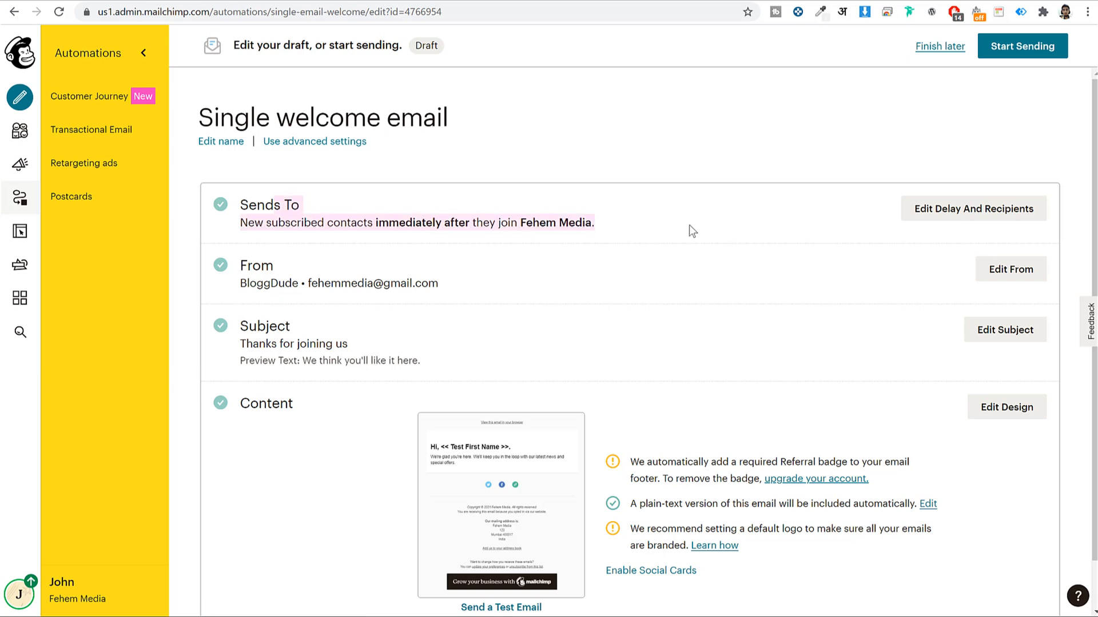
Set the welcome email's send delay to 1 Hour after signup and save it
left_click(982, 215)
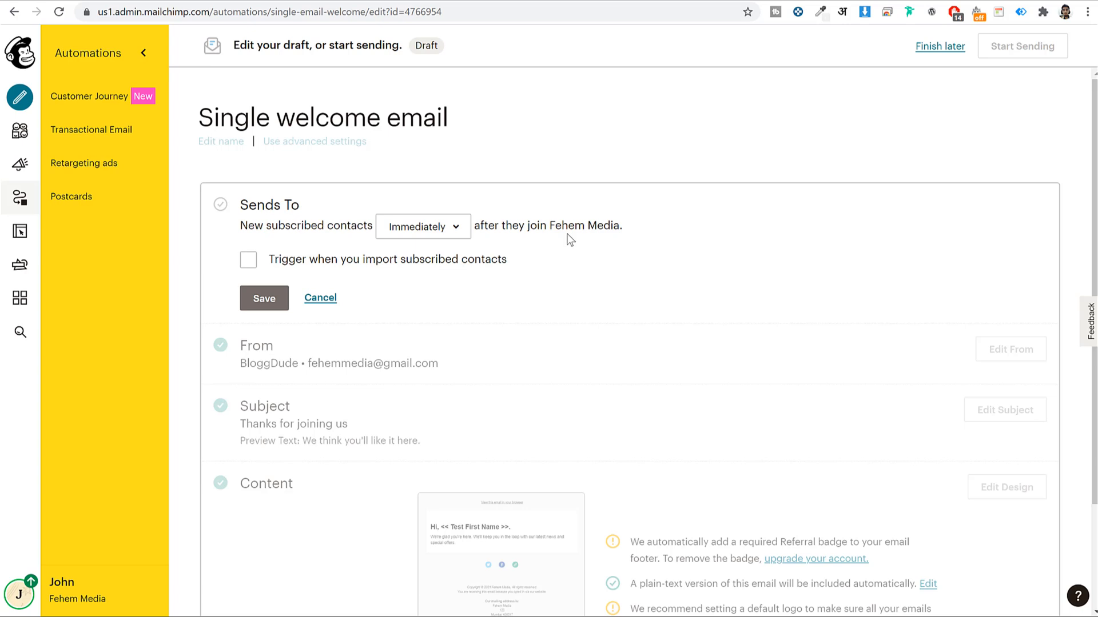
left_click(460, 233)
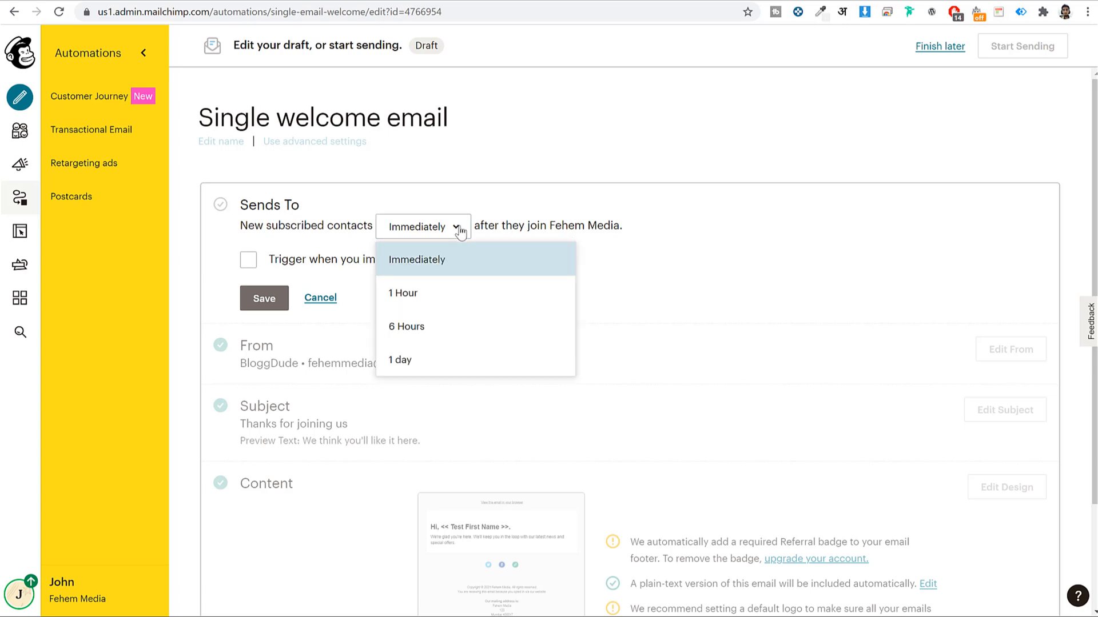
left_click(444, 294)
left_click(429, 228)
left_click(408, 325)
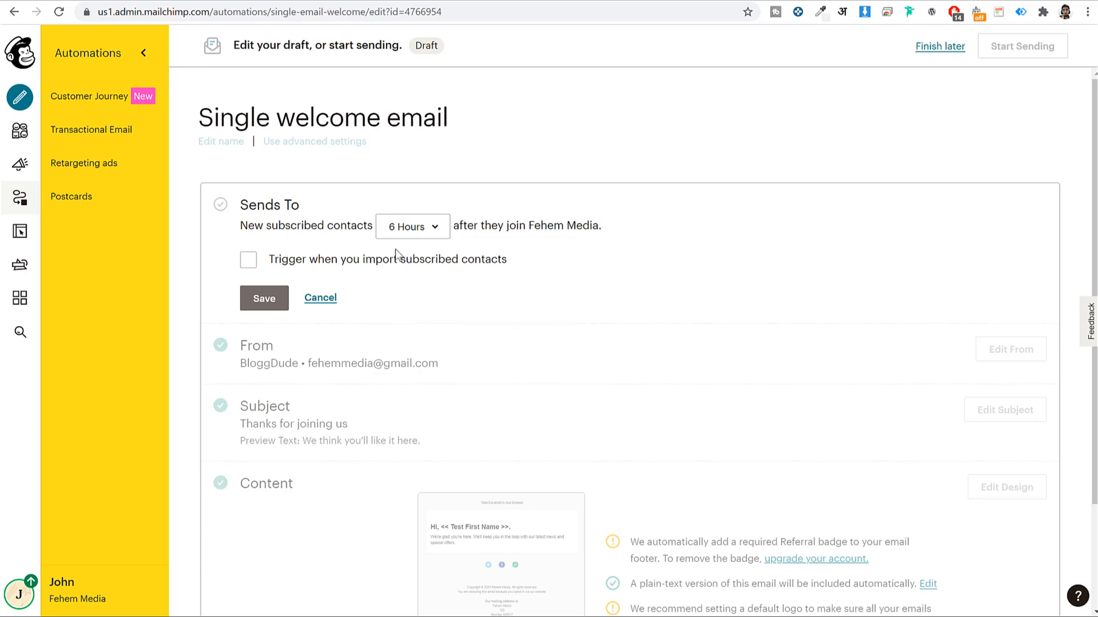
left_click(400, 231)
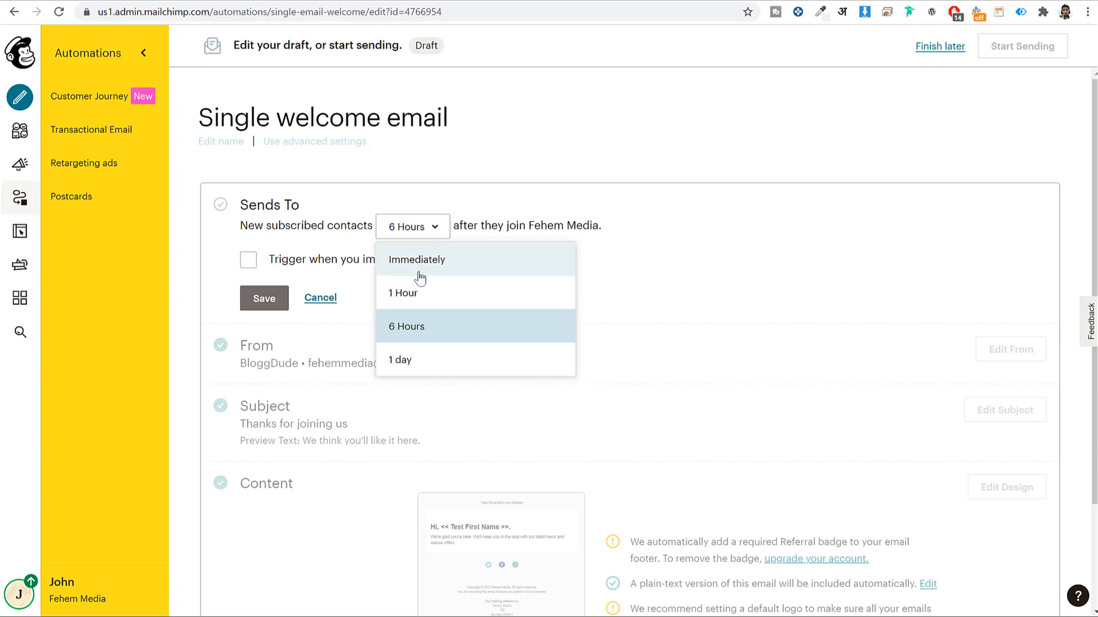
left_click(421, 295)
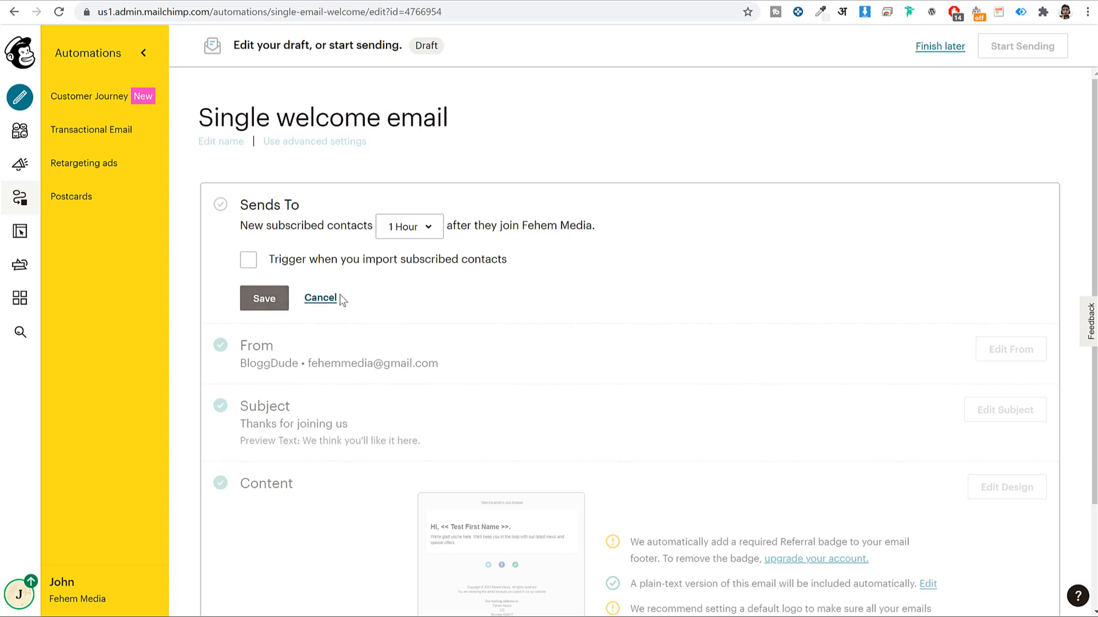
left_click(280, 307)
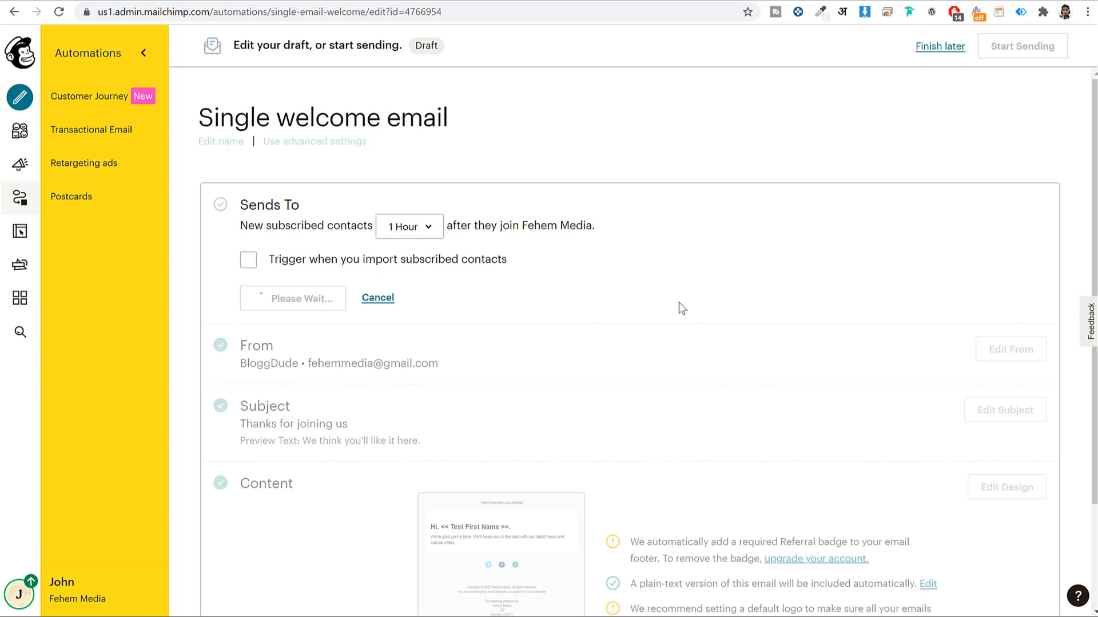
scroll(680, 297, "down", 1)
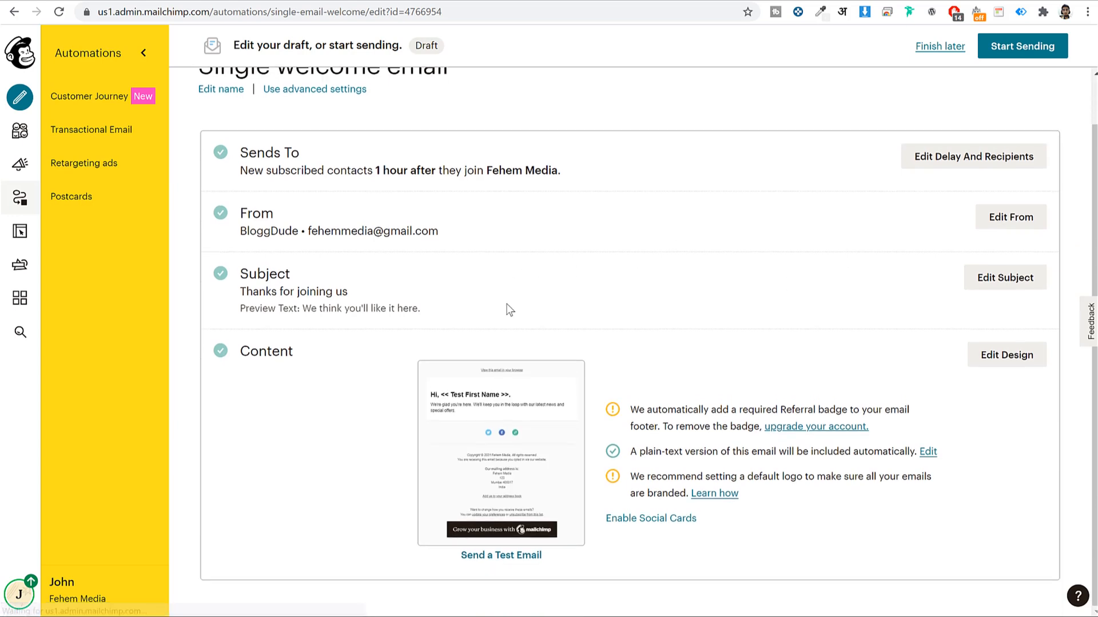
left_click(1016, 358)
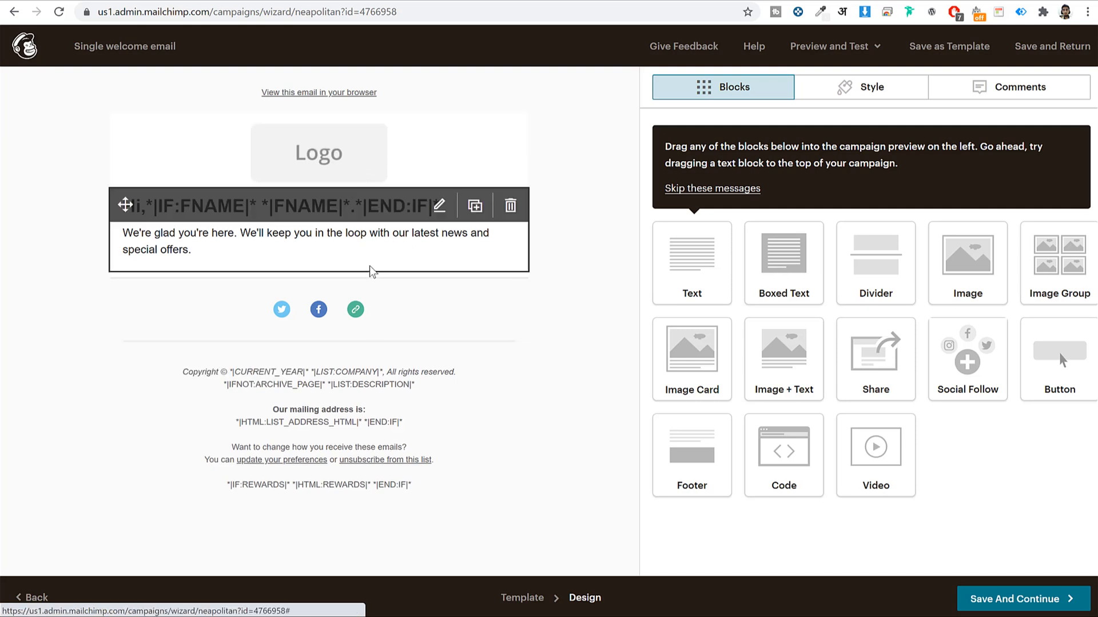
Save the welcome email design and start the Single welcome email automation now
left_click(1009, 602)
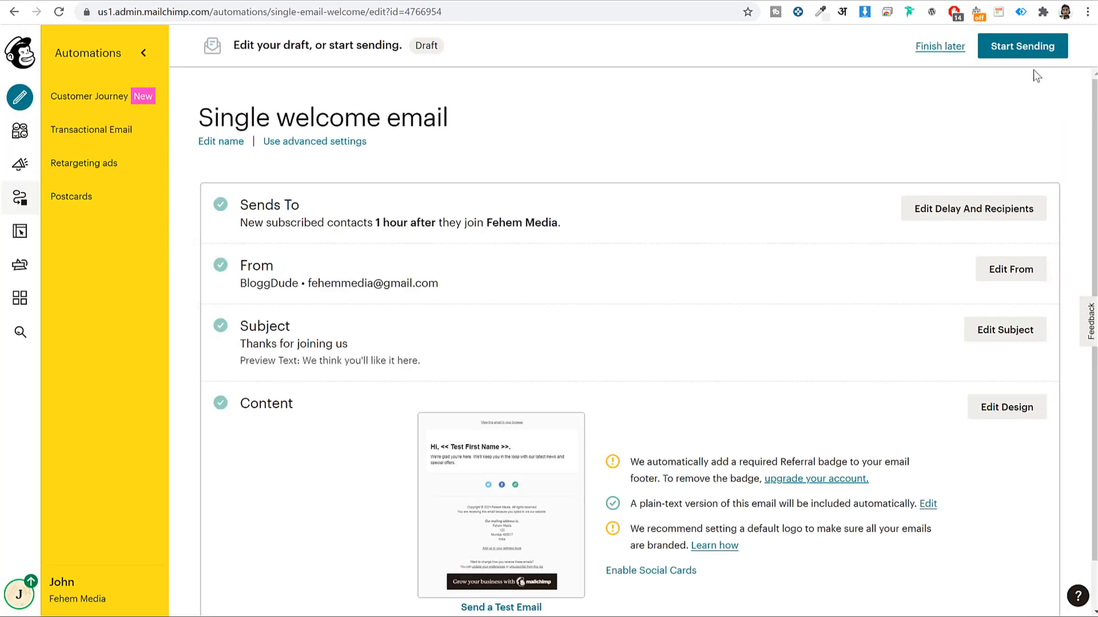
left_click(1034, 56)
left_click(598, 375)
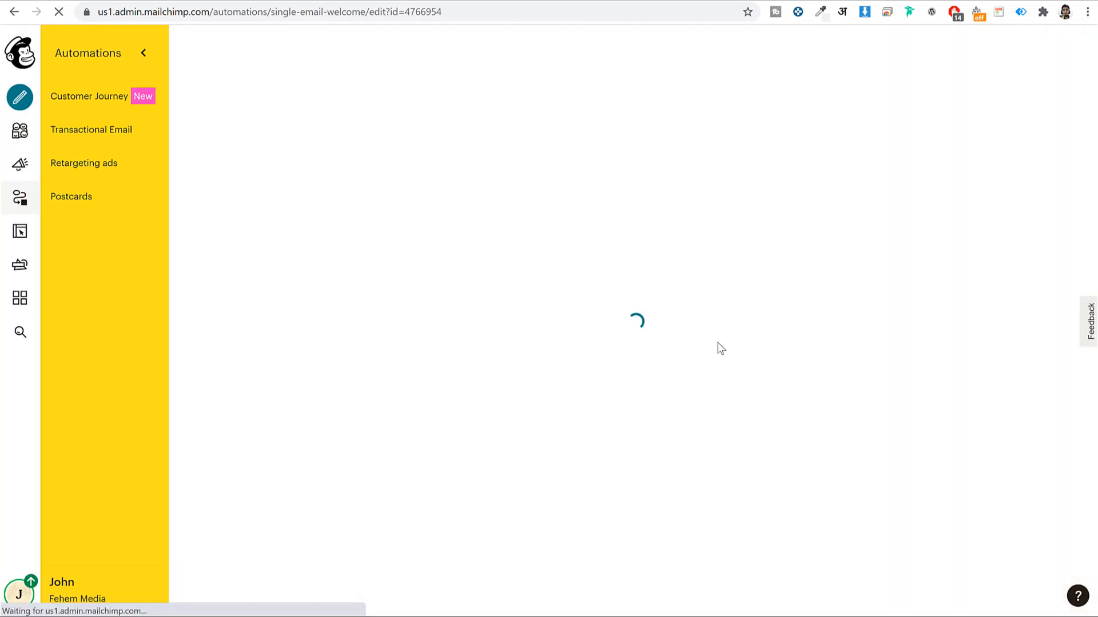
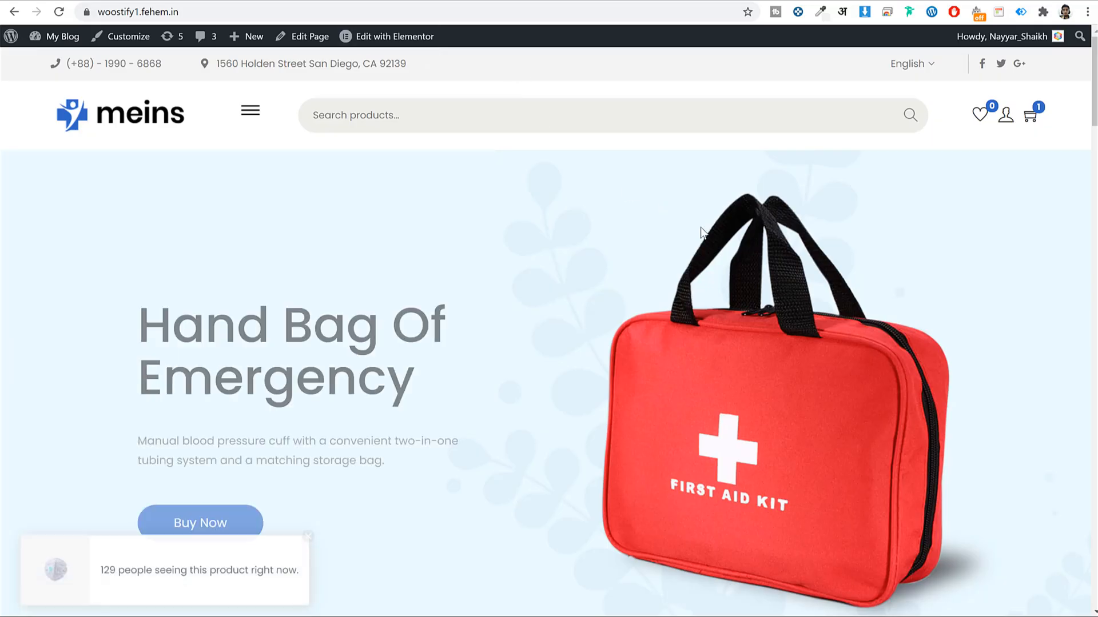
Leave the Mailchimp confirmation page for the store's WordPress admin Dashboard via My Blog
scroll(688, 335, "down", 7)
scroll(683, 395, "up", 8)
left_click(51, 39)
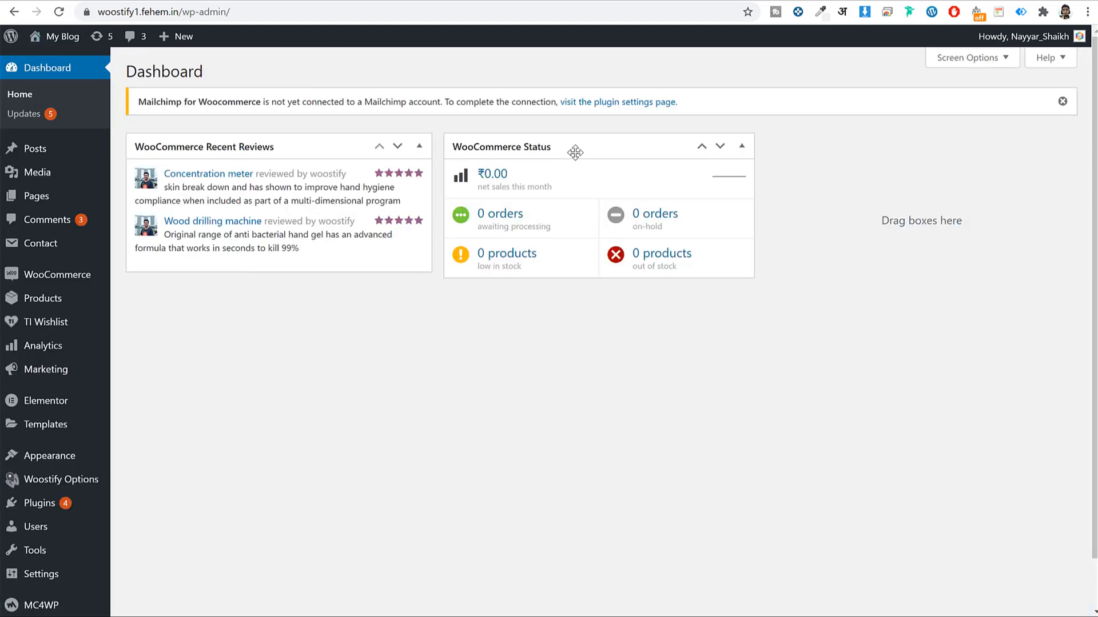
Highlight the notice saying the store isn't connected to Mailchimp
left_click_drag(166, 102, 437, 97)
left_click(438, 97)
left_click_drag(271, 102, 439, 100)
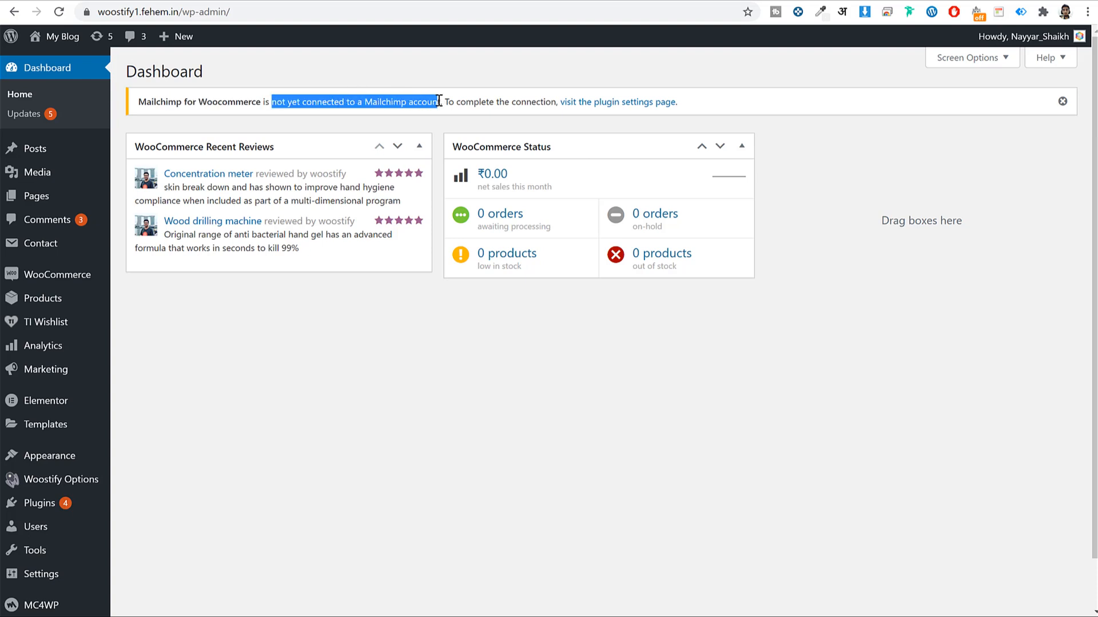
left_click(636, 366)
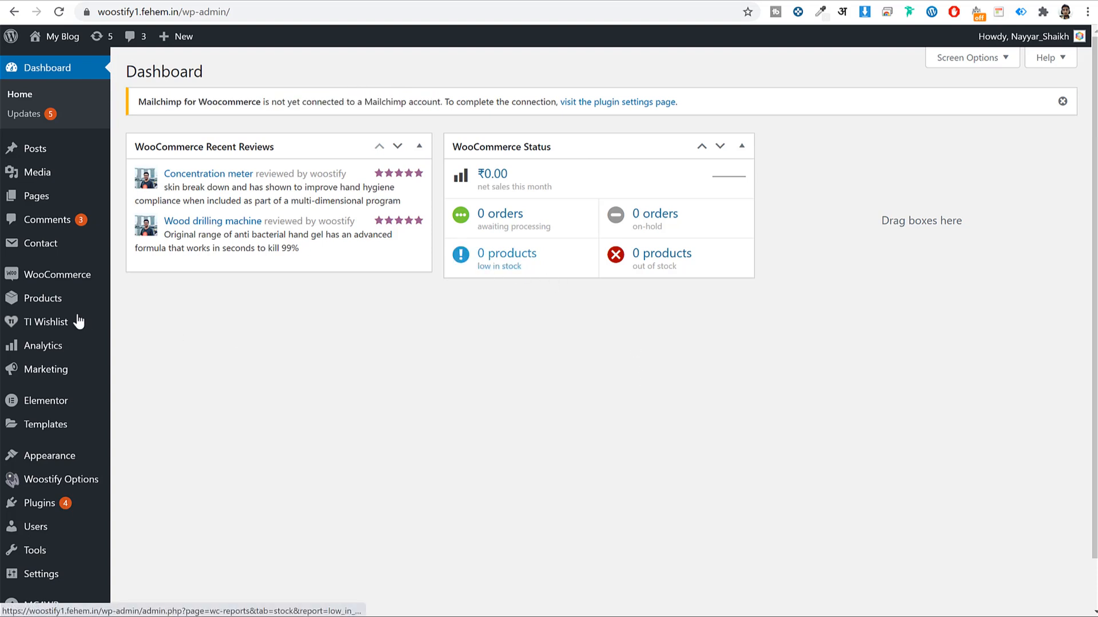
Go to WooCommerce > Mailchimp, start Connect Account, and position the sign-in window
mouse_move(57, 279)
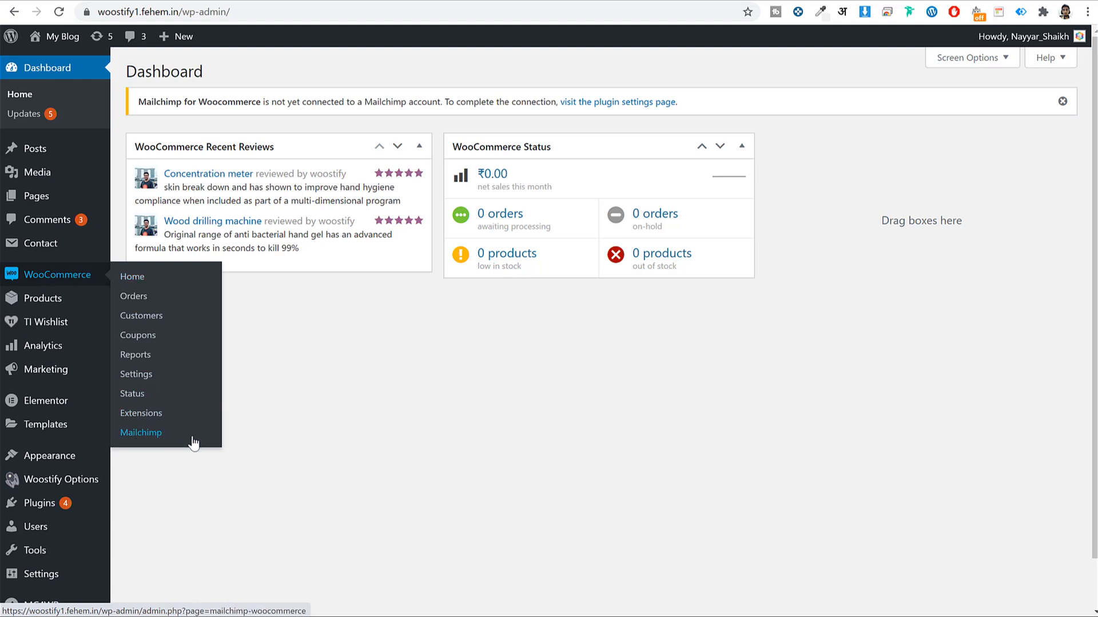
left_click(147, 445)
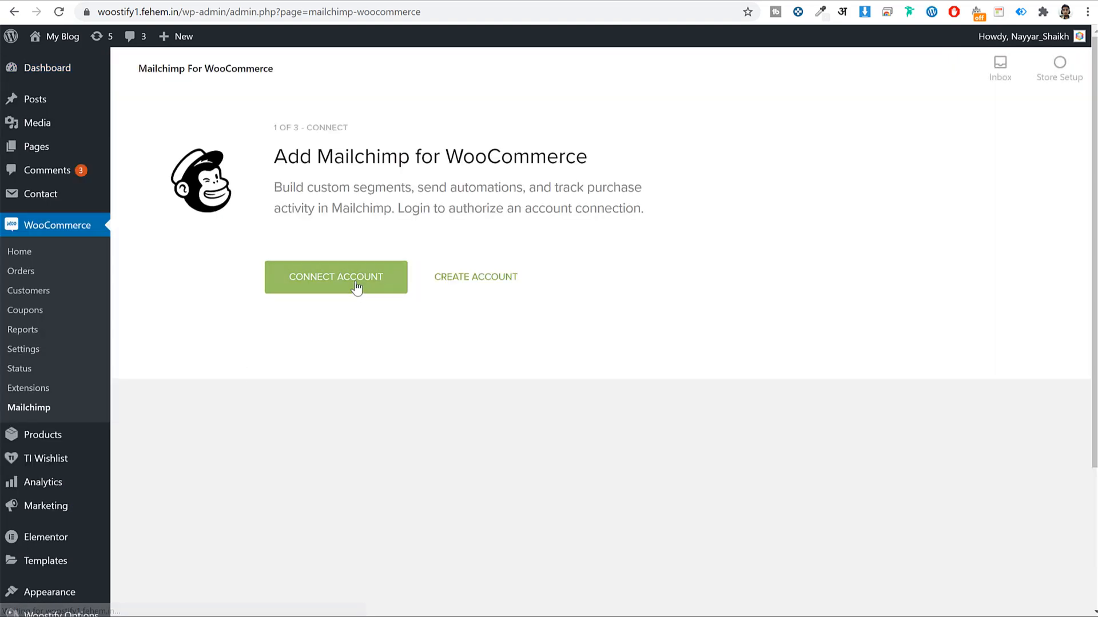
left_click(355, 288)
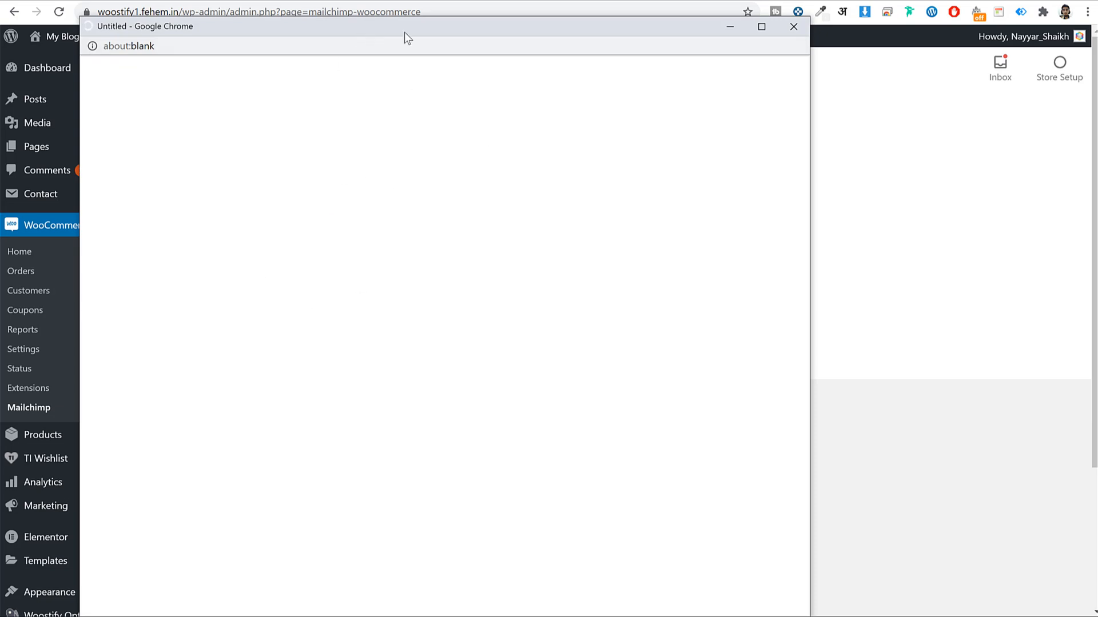
left_click_drag(404, 32, 446, 28)
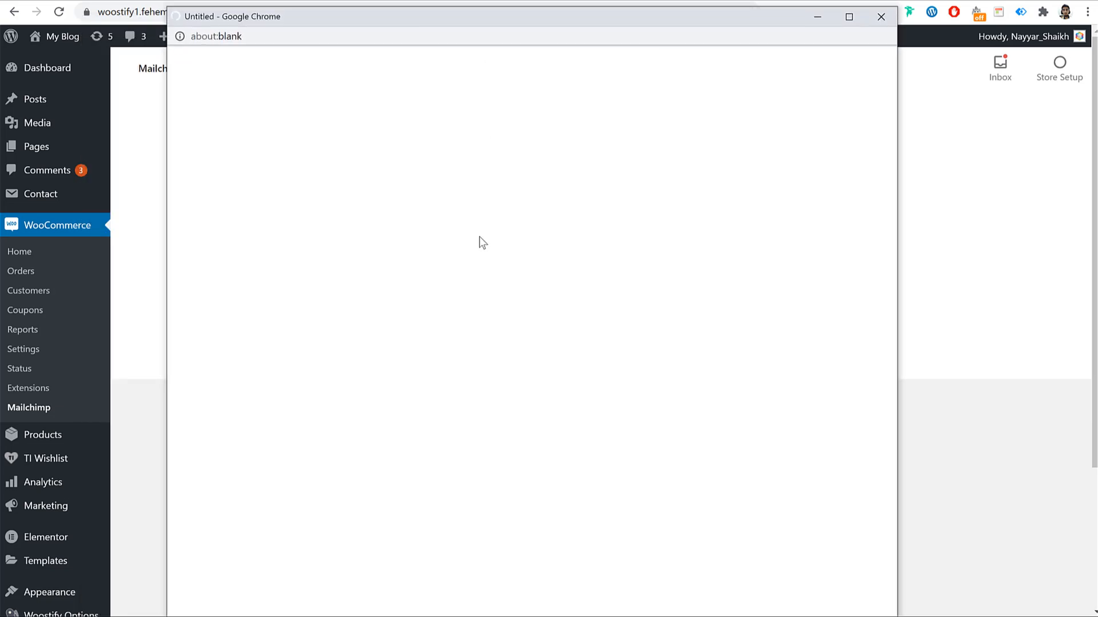
Sign in to Mailchimp in the popup and allow Mailchimp for WooCommerce access
left_click(480, 222)
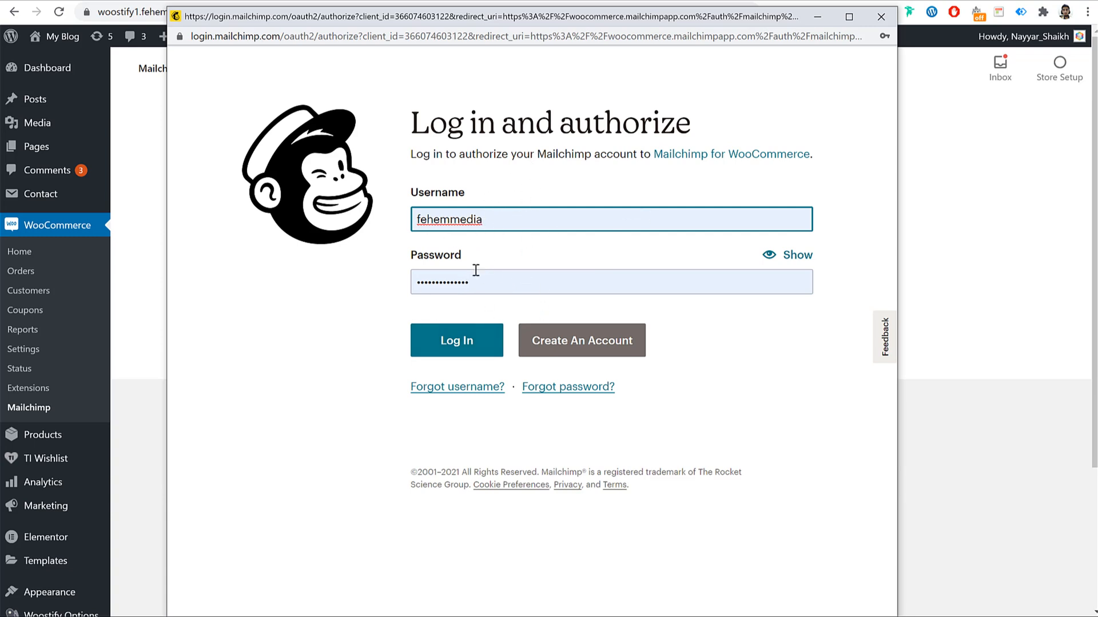
key("Return")
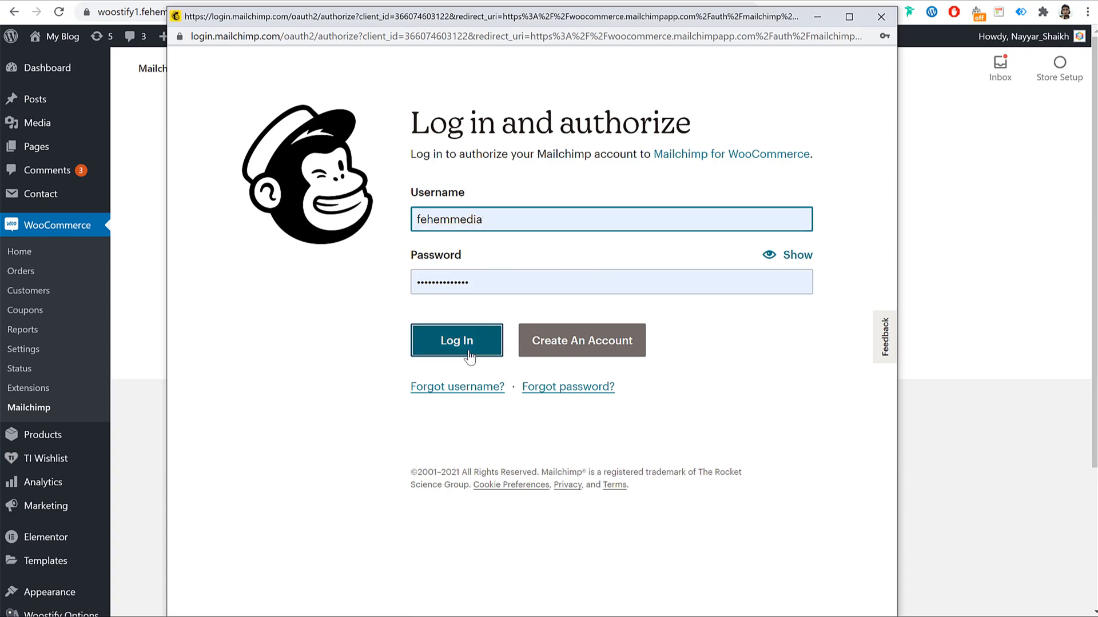
left_click(467, 351)
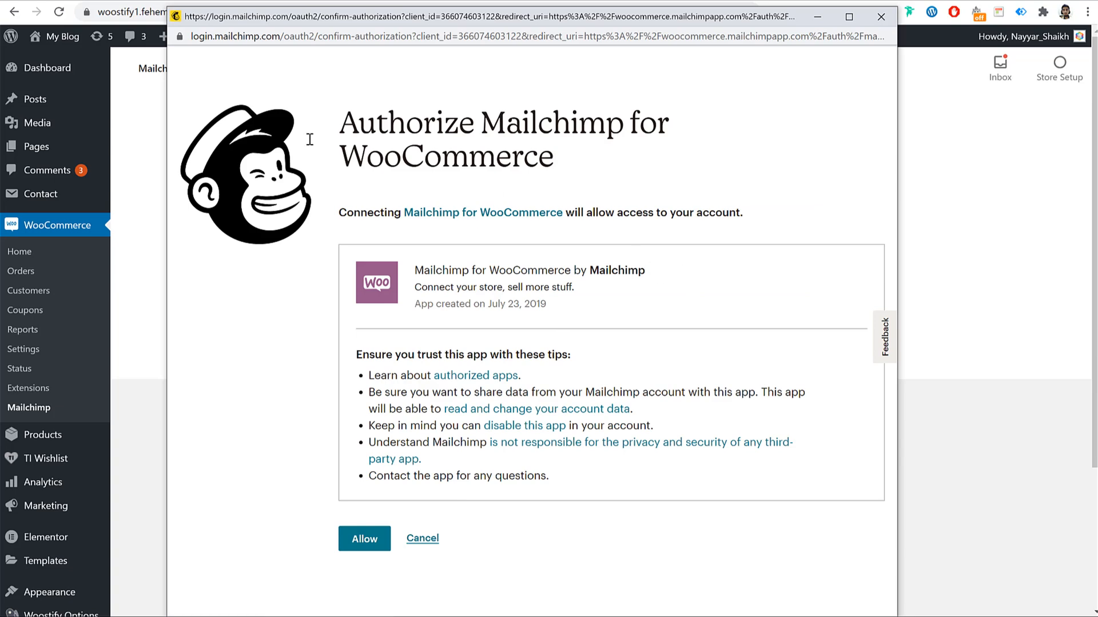
left_click(376, 545)
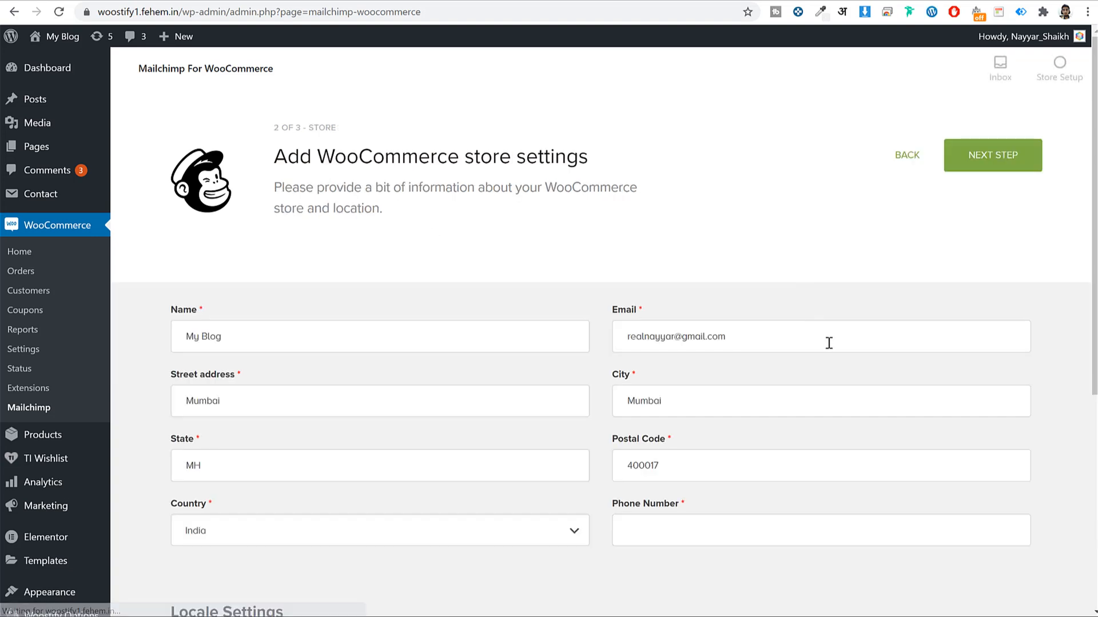
Rename the store to BloggDude, add a store phone number, and save the store settings
scroll(828, 343, "down", 2)
triple_click(304, 192)
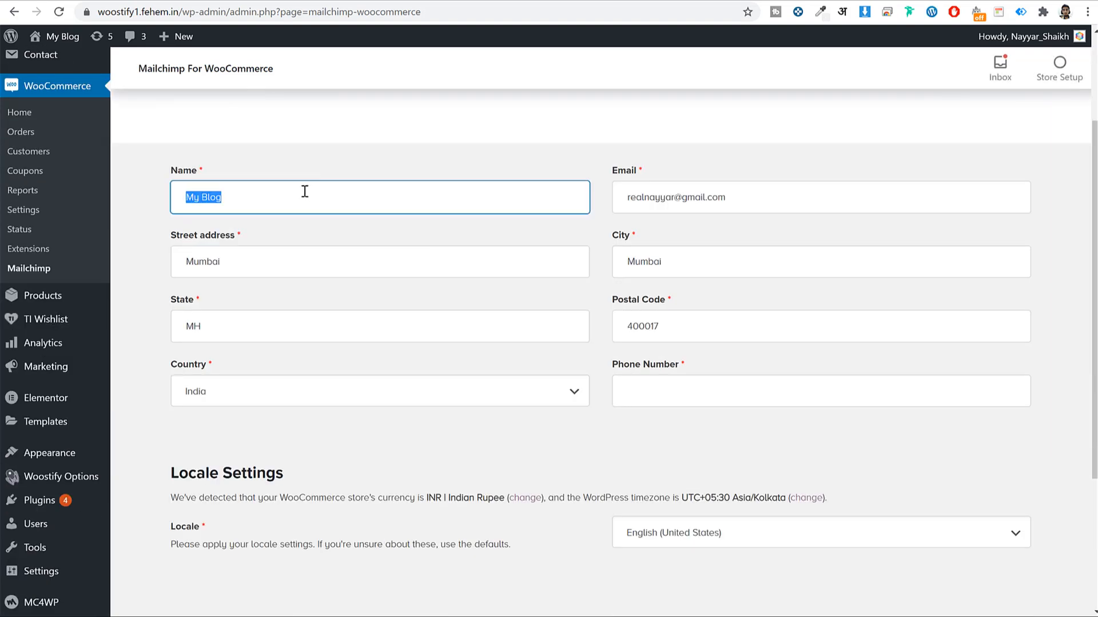
type("Blo")
scroll(746, 352, "down", 3)
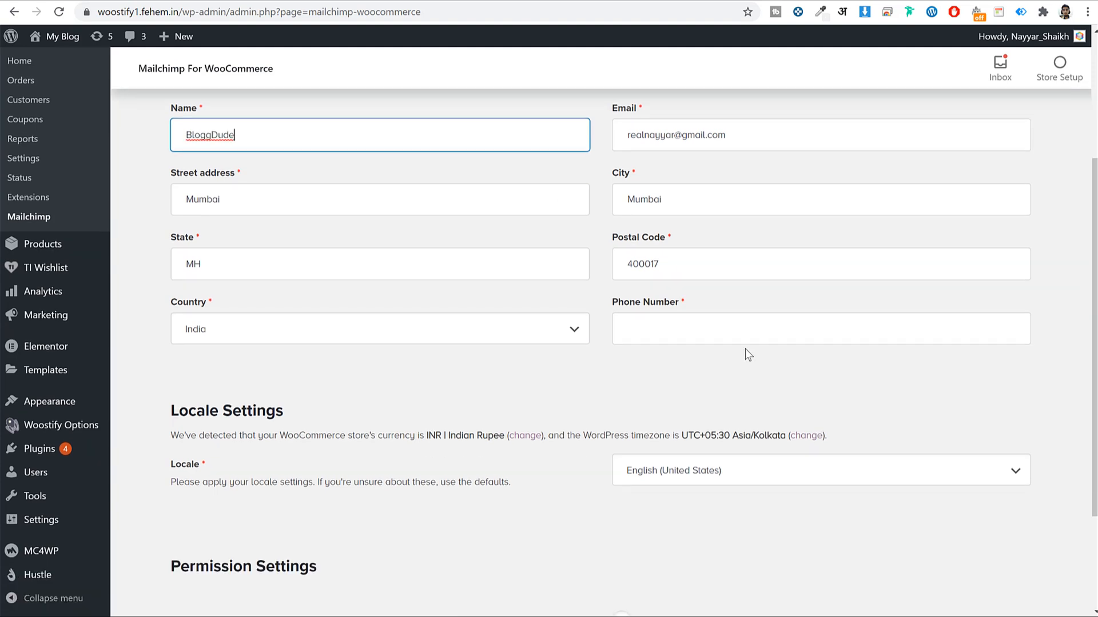
left_click(723, 190)
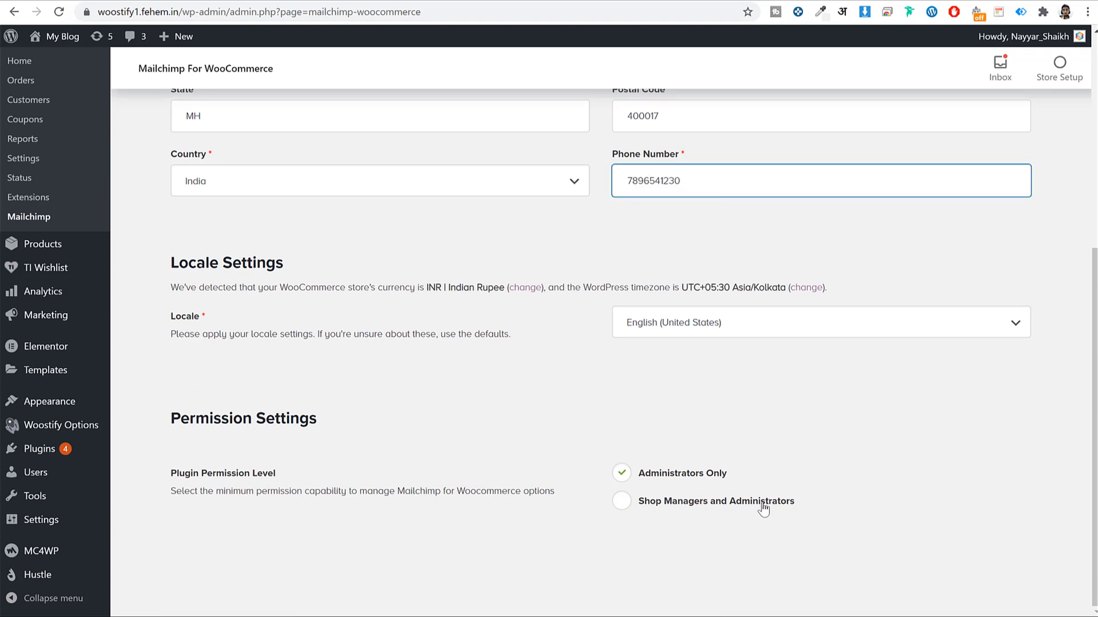
scroll(760, 503, "up", 6)
left_click(987, 158)
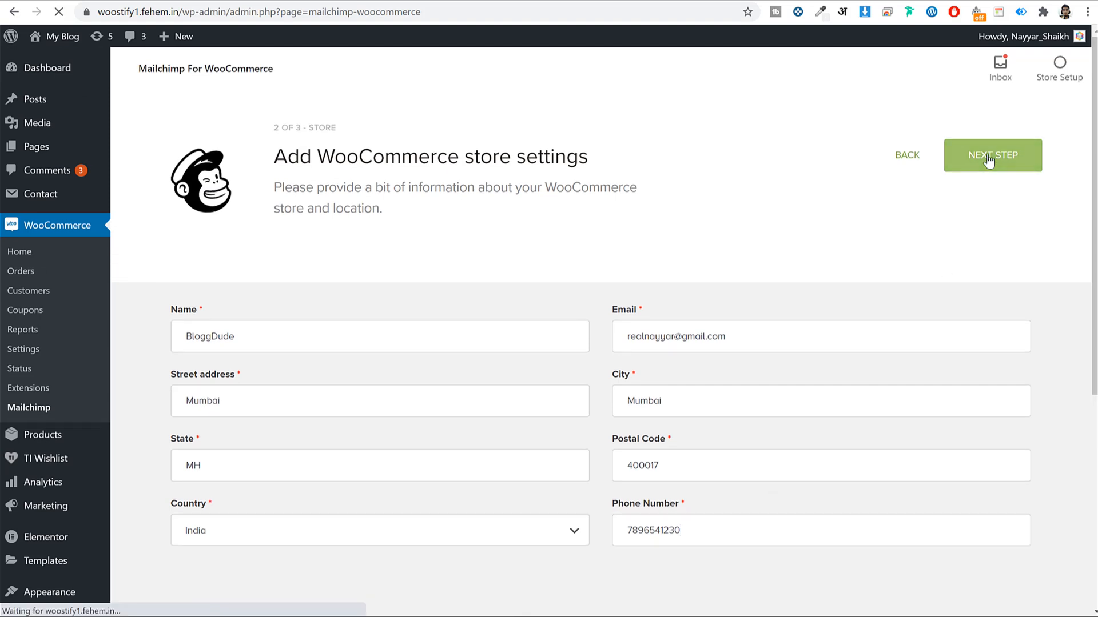
Review the audience settings, select the From Name 'My Blog', then visit the public store site
scroll(752, 199, "down", 4)
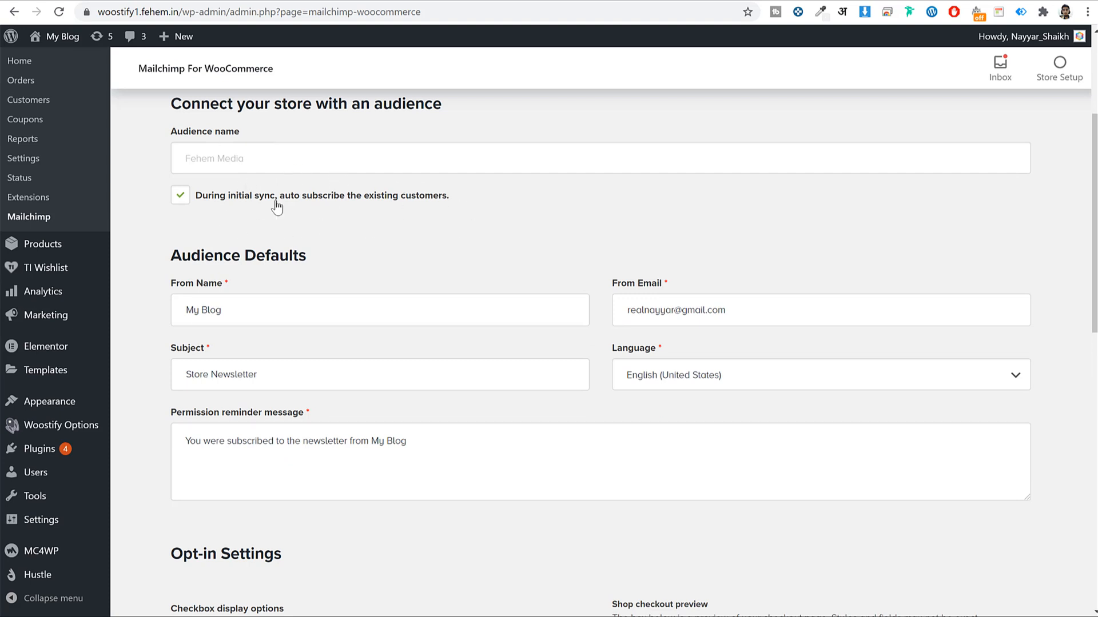
scroll(610, 262, "down", 1)
left_click(332, 248)
double_click(332, 248)
triple_click(321, 235)
scroll(274, 160, "down", 2)
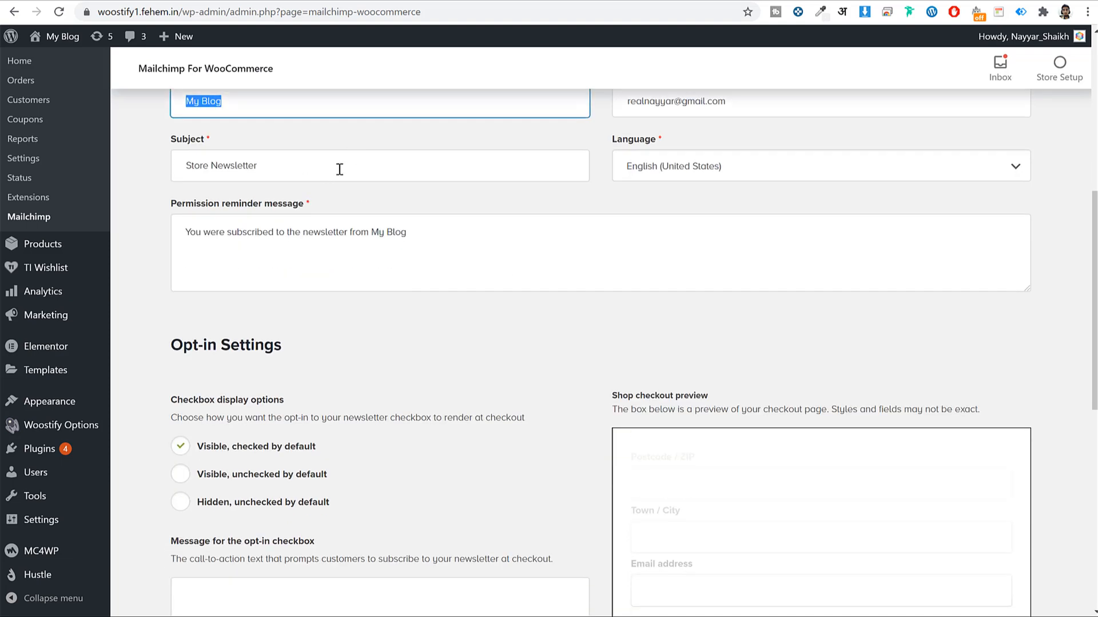
scroll(866, 174, "down", 2)
scroll(877, 183, "down", 1)
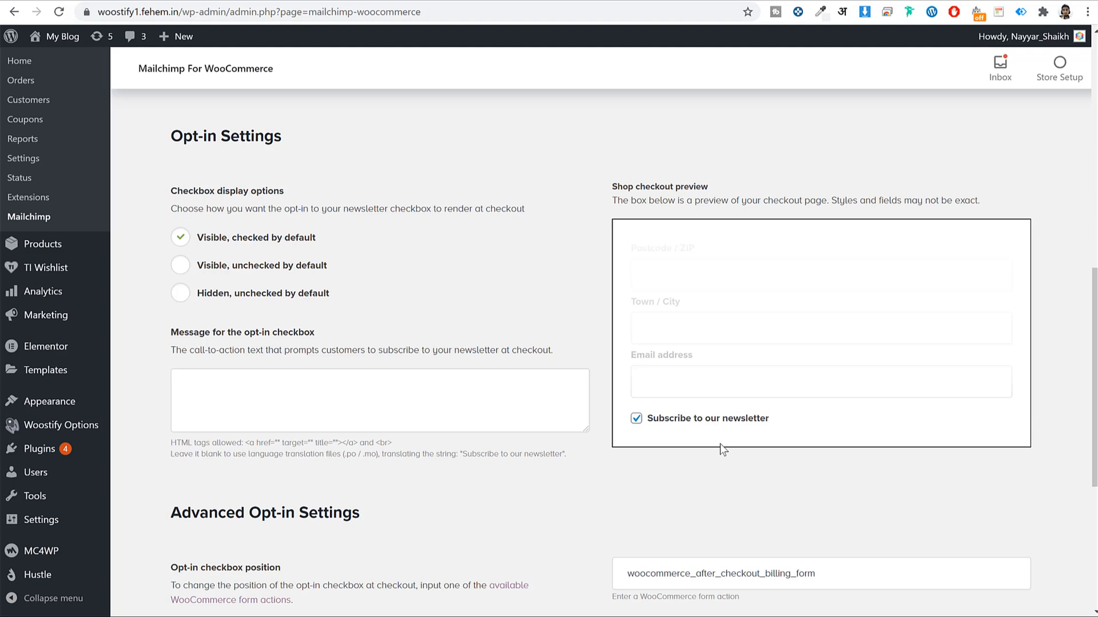
scroll(709, 395, "down", 5)
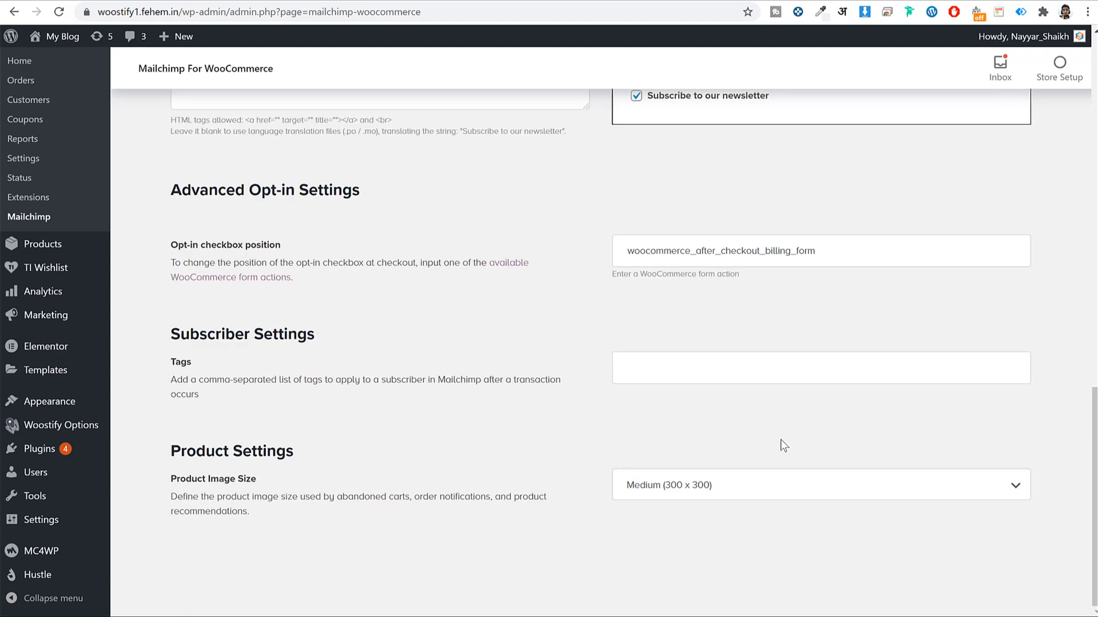
left_click(62, 36)
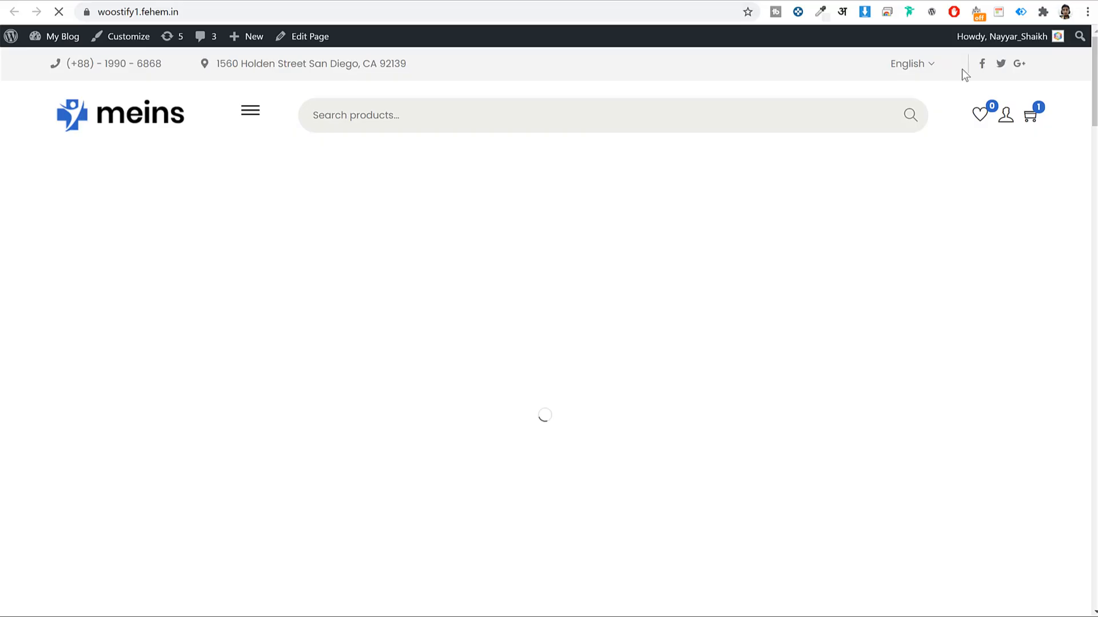
Take the cart to the checkout page and dismiss the newsletter popup
left_click(1028, 118)
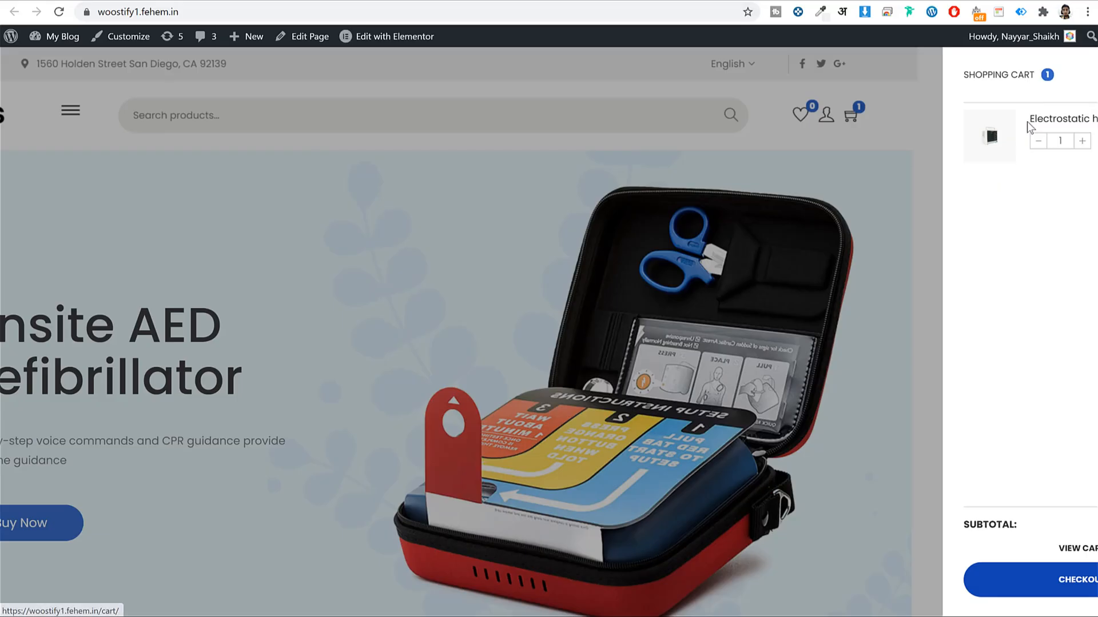
left_click(968, 589)
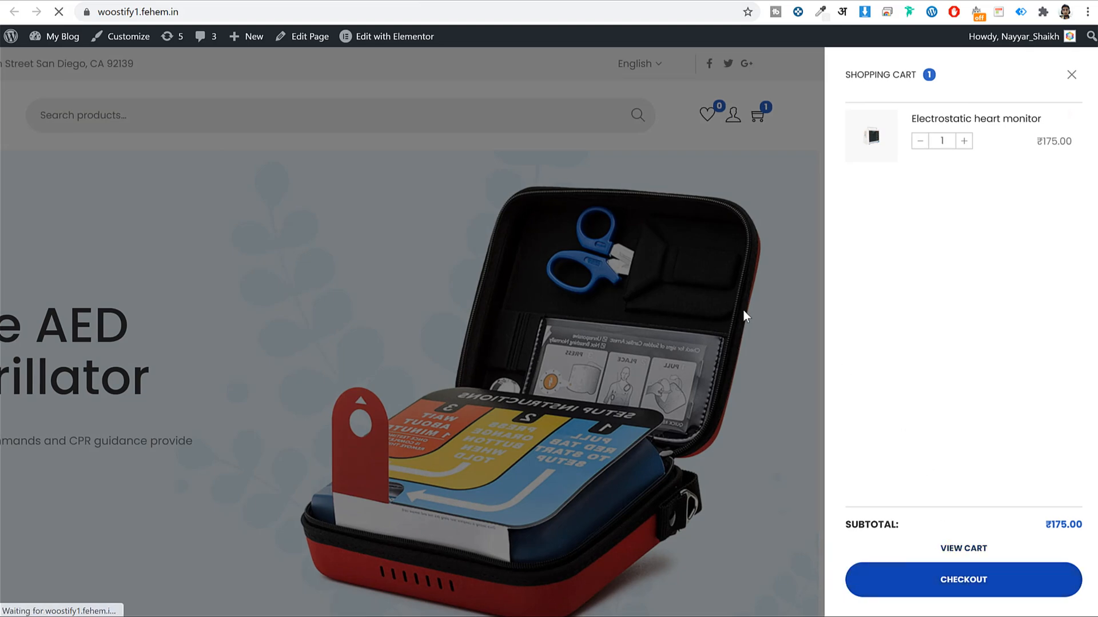
scroll(938, 316, "down", 14)
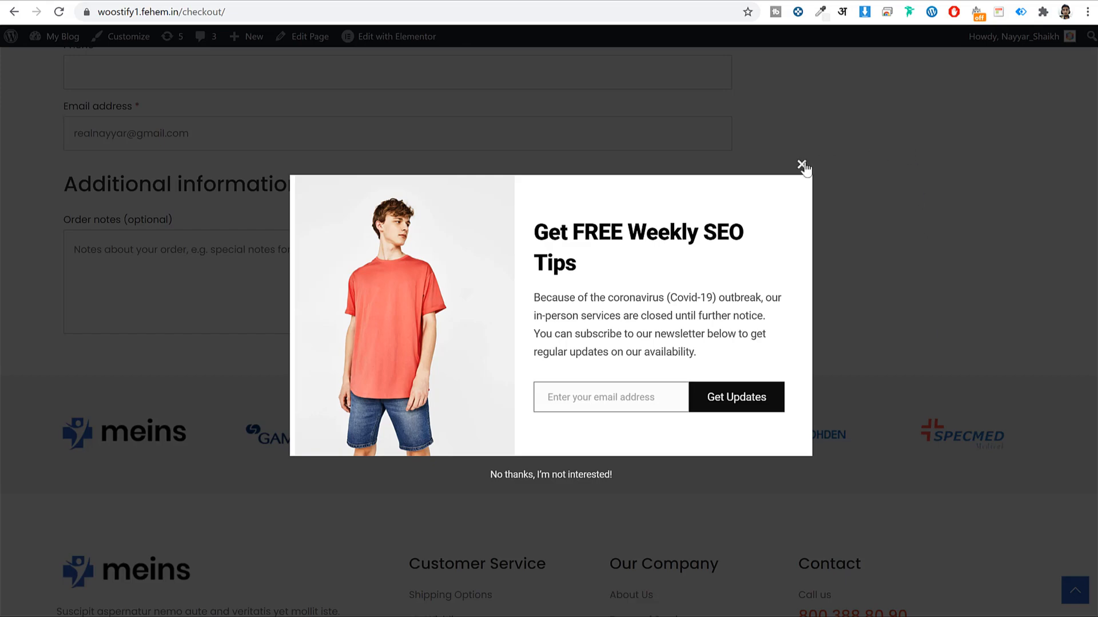
left_click(801, 166)
scroll(375, 165, "up", 2)
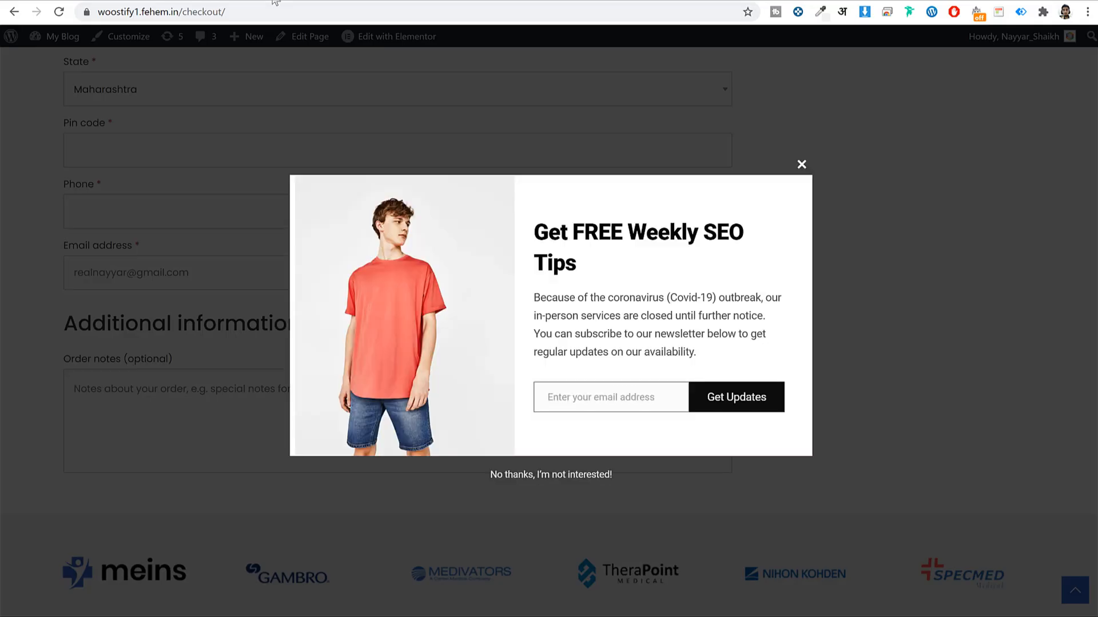
Back in Mailchimp for WooCommerce settings, start syncing the store with Mailchimp
left_click(275, 1)
scroll(651, 462, "up", 20)
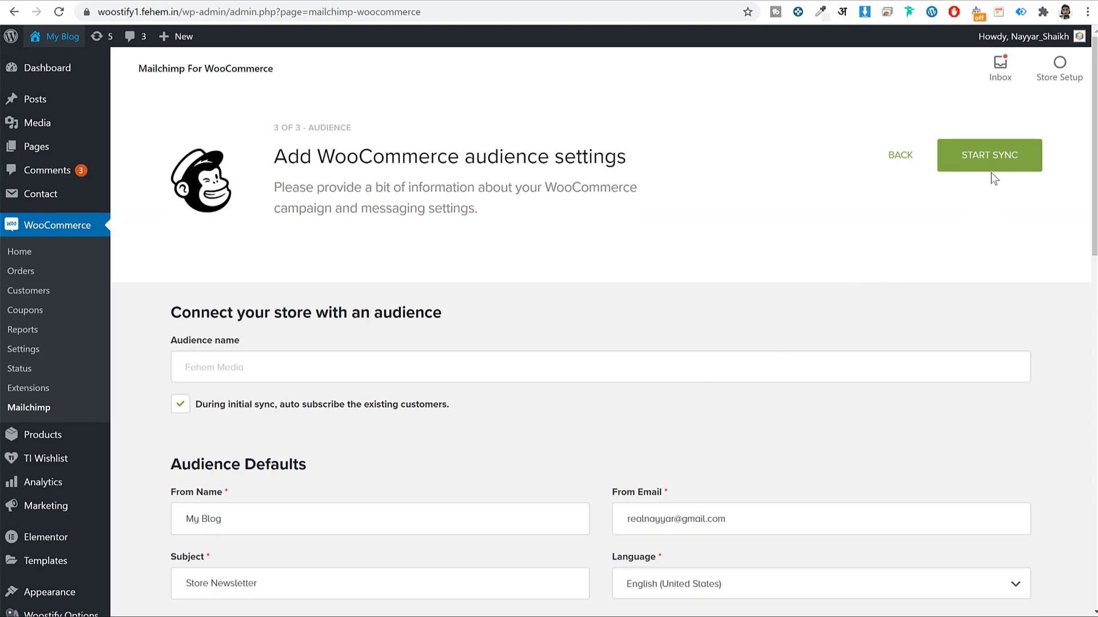
left_click(991, 166)
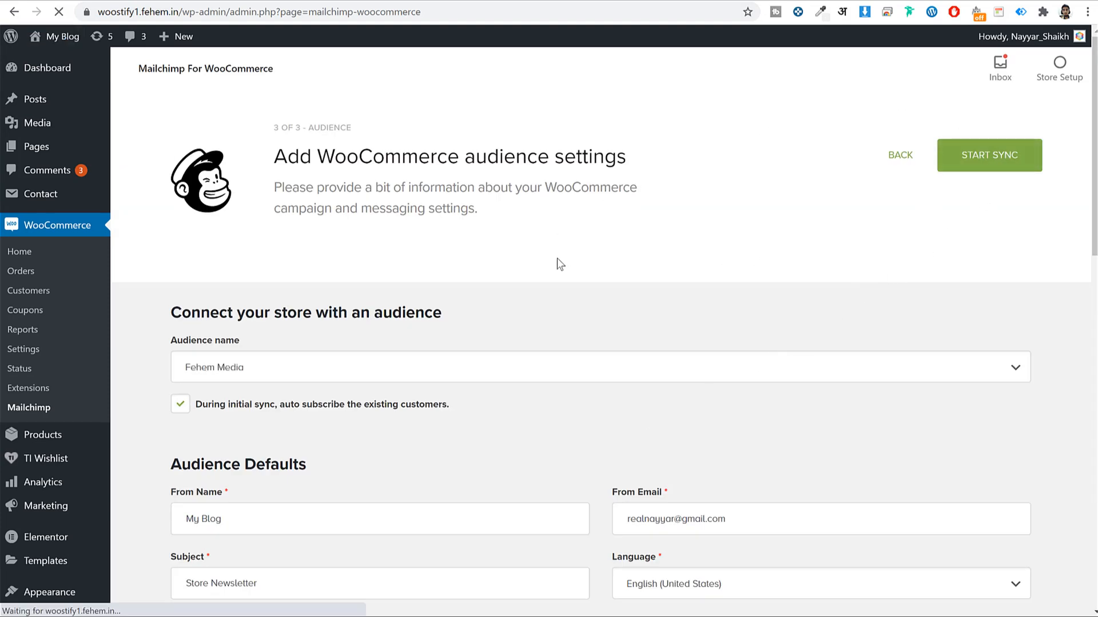
scroll(500, 350, "down", 10)
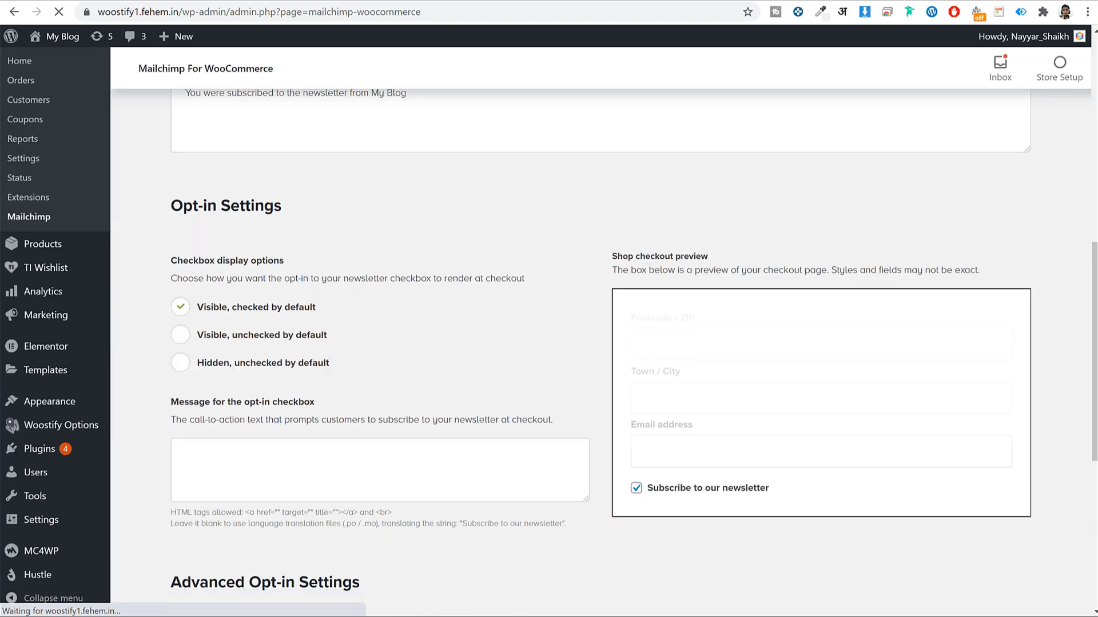
scroll(448, 319, "down", 6)
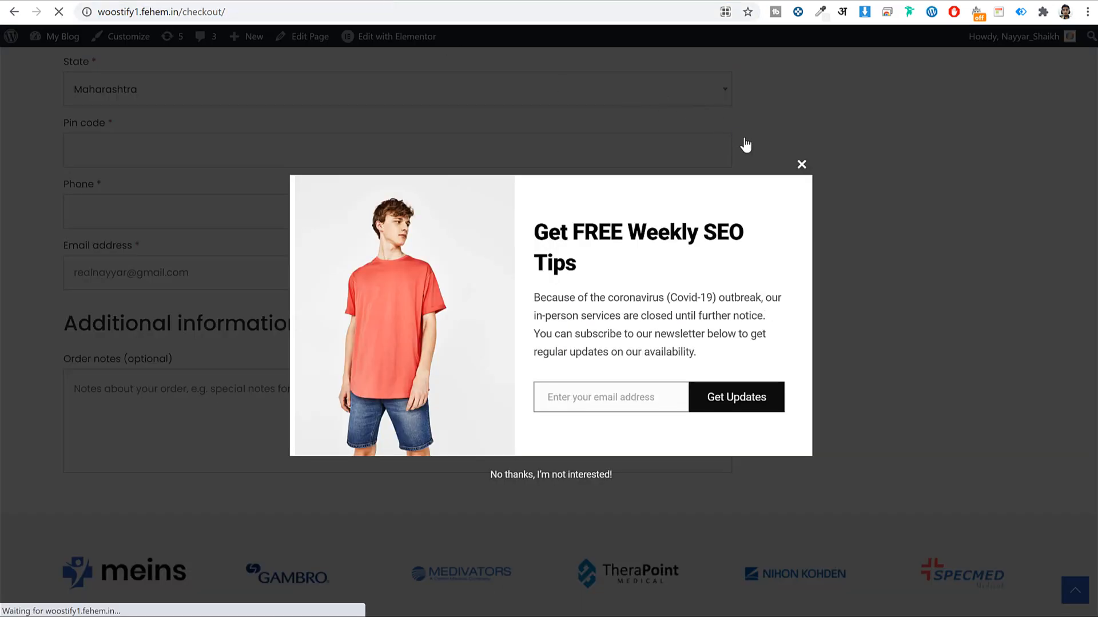
scroll(786, 353, "down", 12)
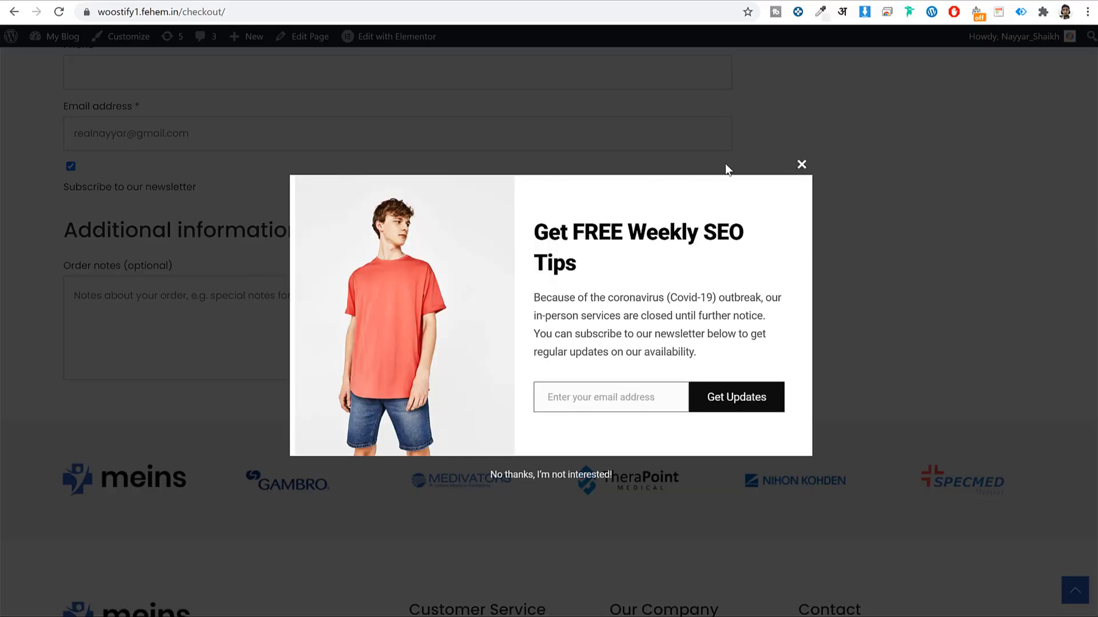
Close the checkout newsletter popup, select the customer email address, and return to Mailchimp
left_click(800, 167)
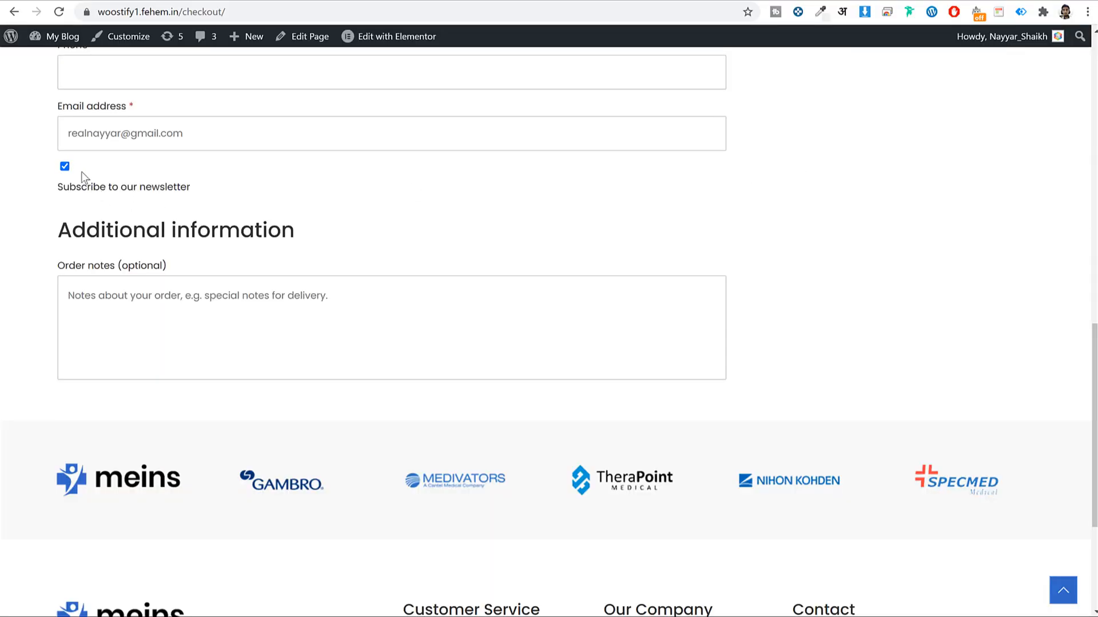
scroll(213, 206, "up", 3)
left_click(191, 272)
triple_click(191, 273)
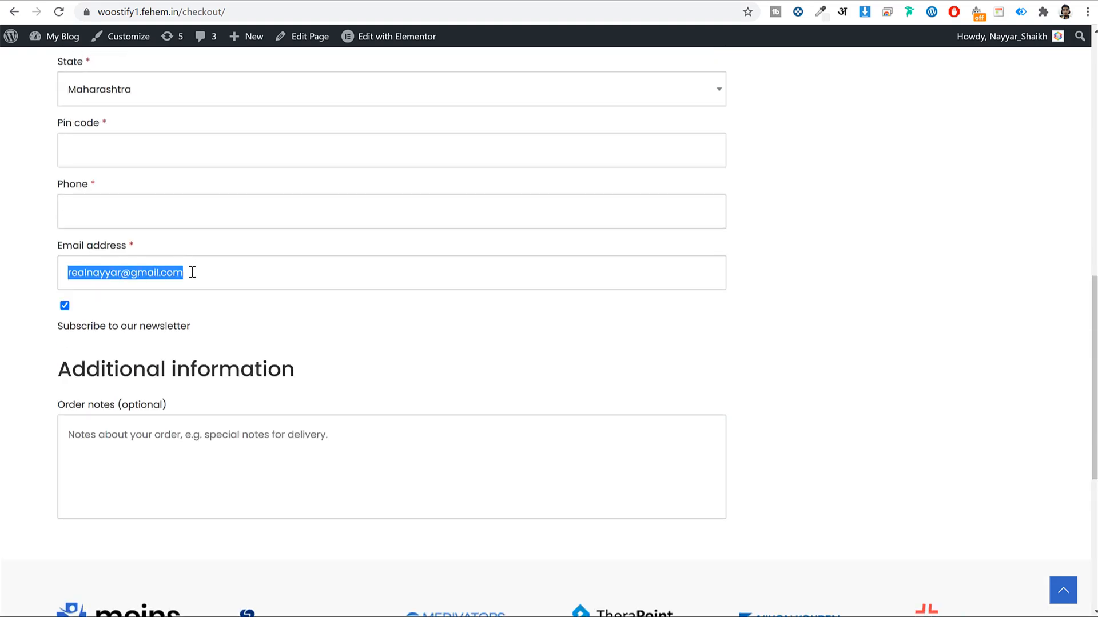
scroll(766, 373, "up", 10)
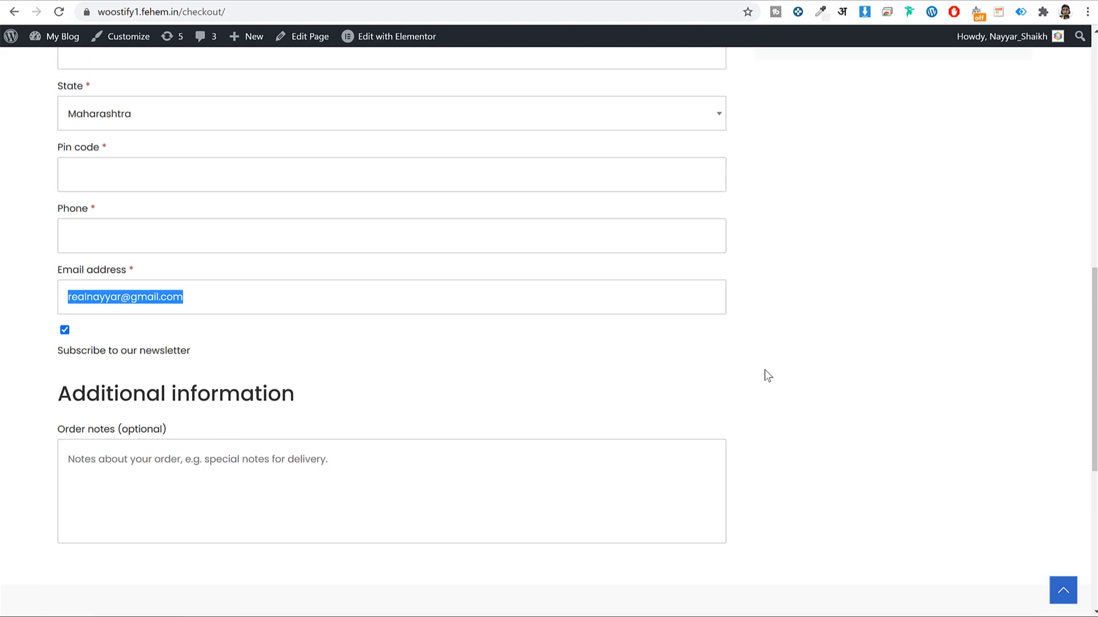
scroll(915, 371, "down", 5)
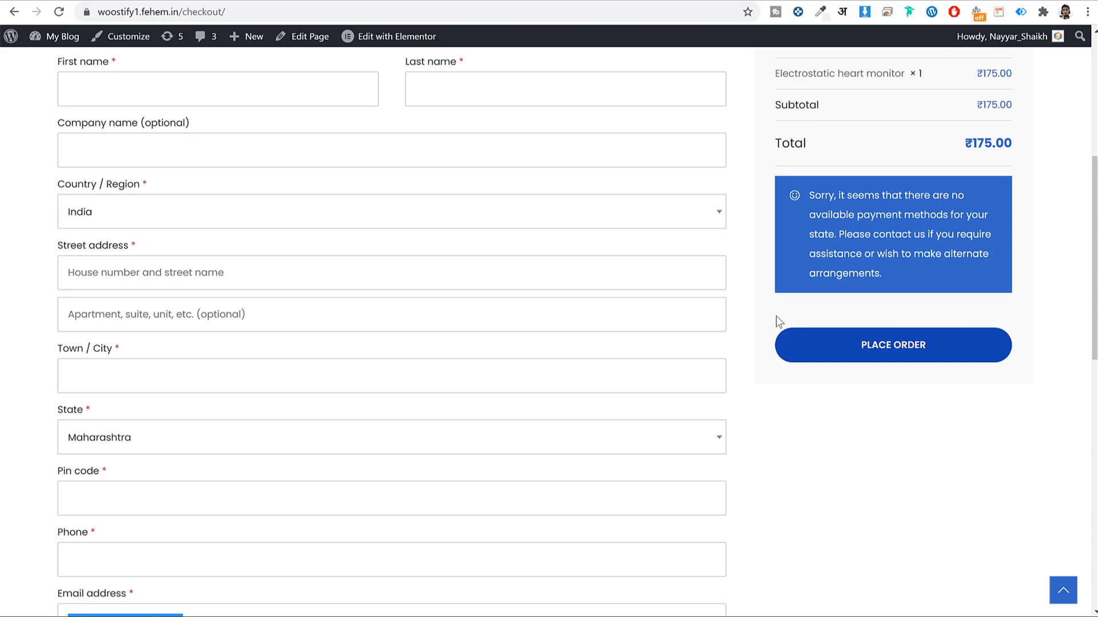
scroll(842, 304, "down", 4)
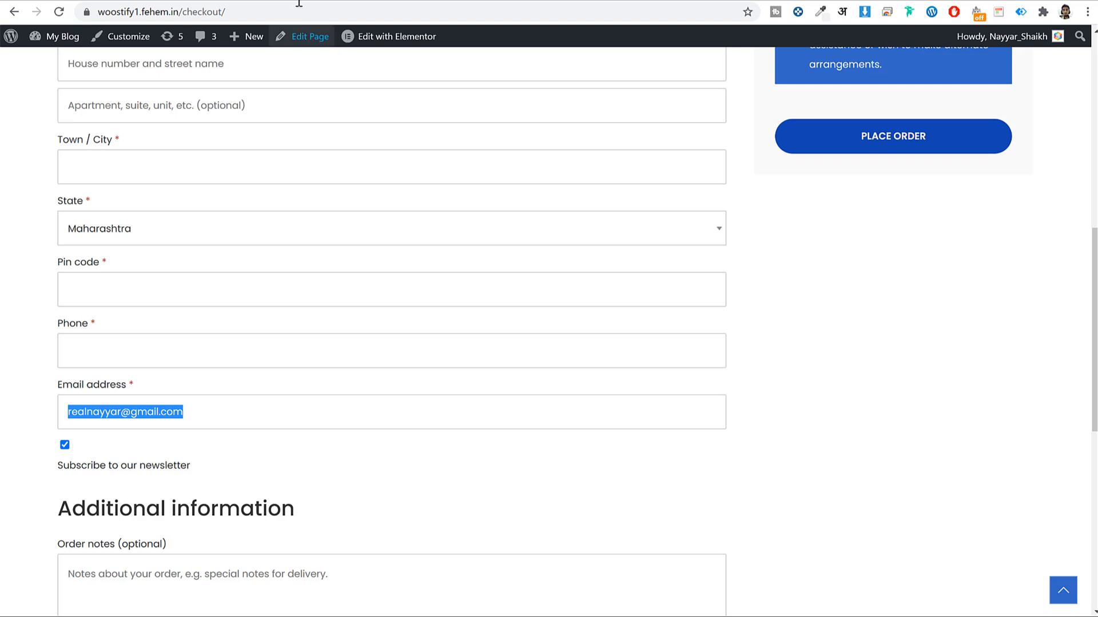
left_click(584, 0)
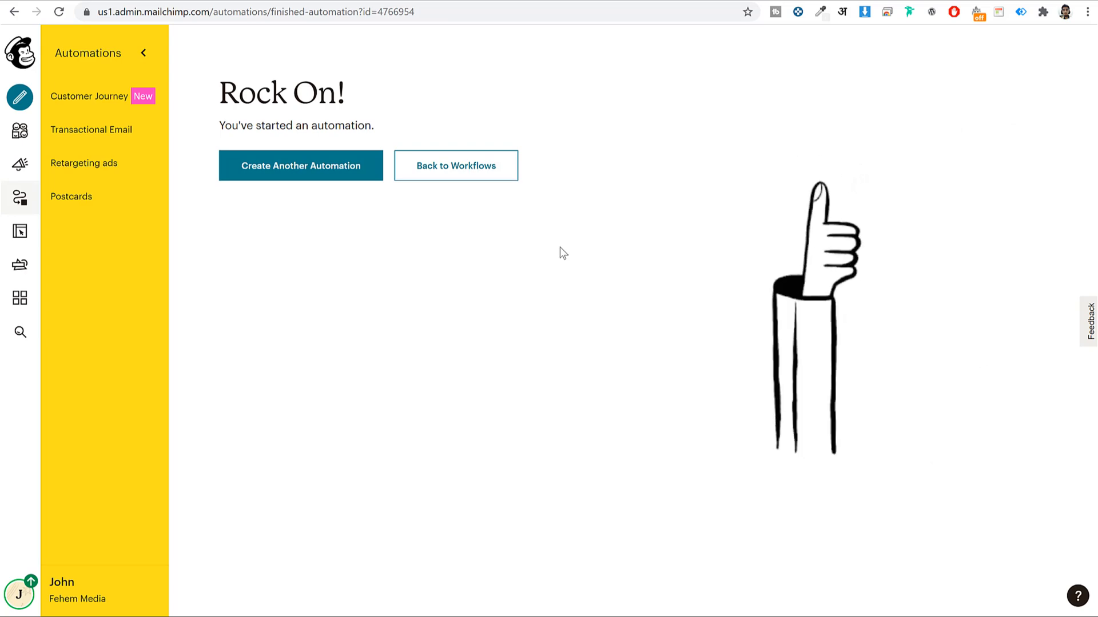
Create an automated E-Commerce 'Thank first-time customers' email with its suggested name and begin it
left_click(20, 98)
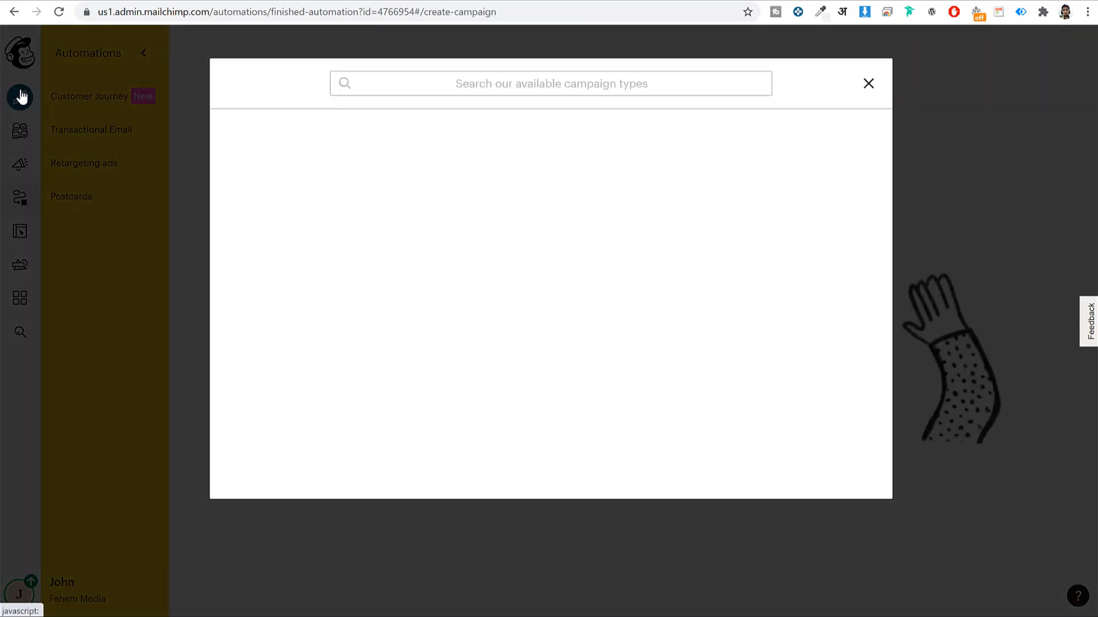
left_click(326, 135)
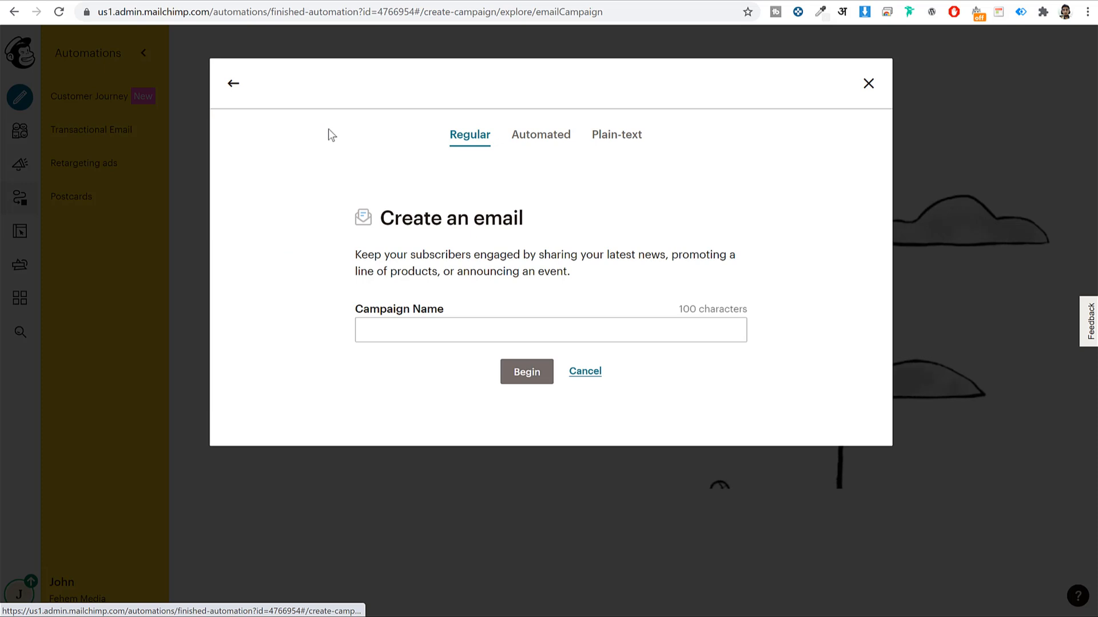
left_click(554, 133)
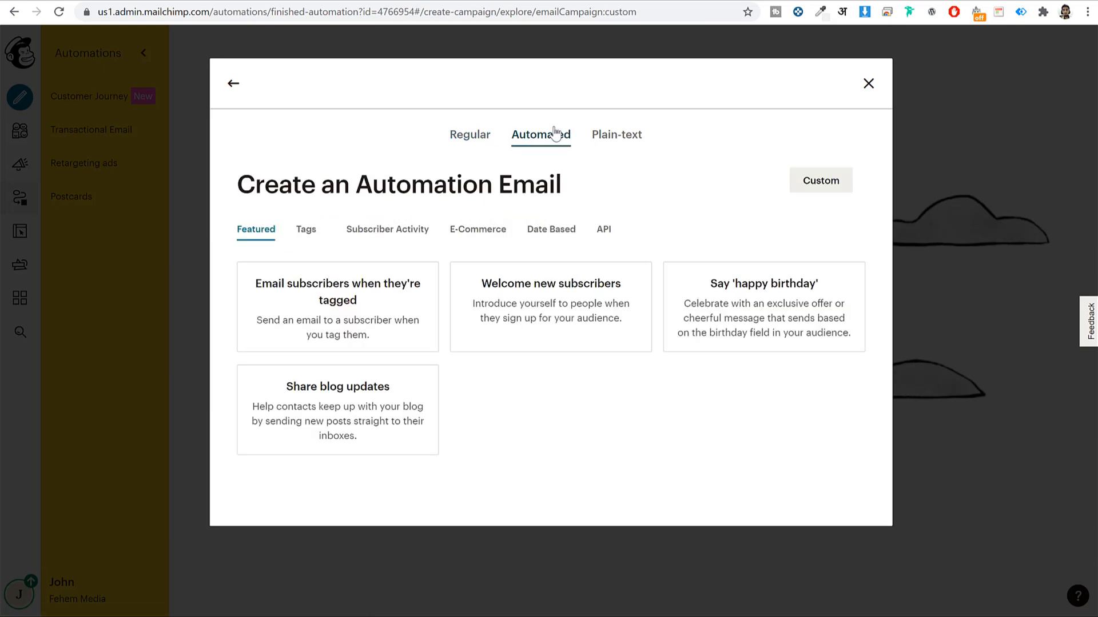
left_click(480, 230)
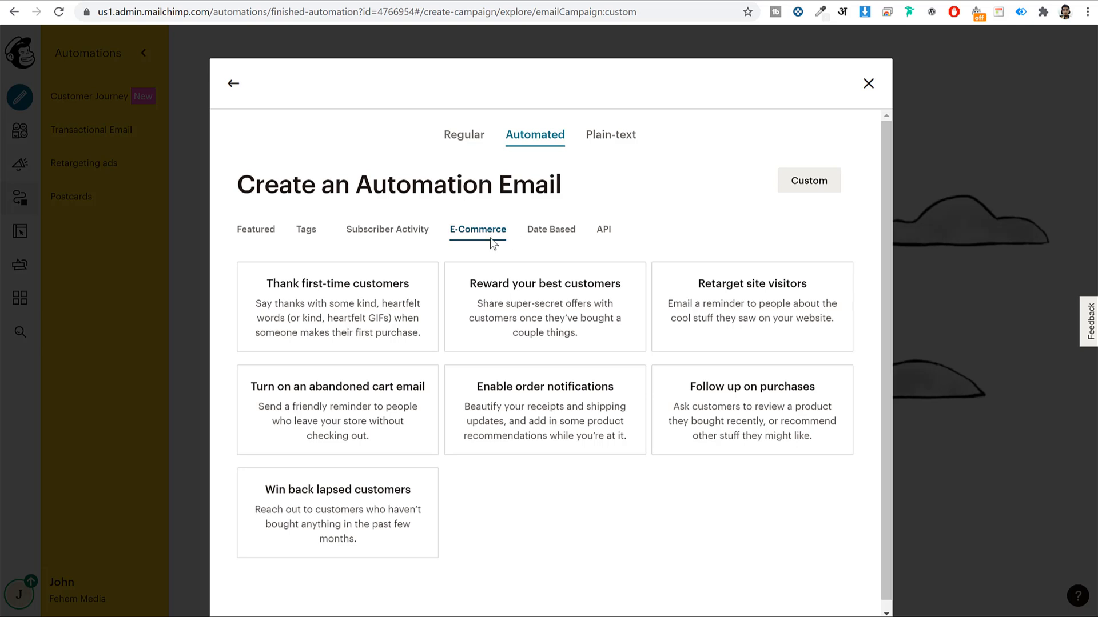
left_click(369, 313)
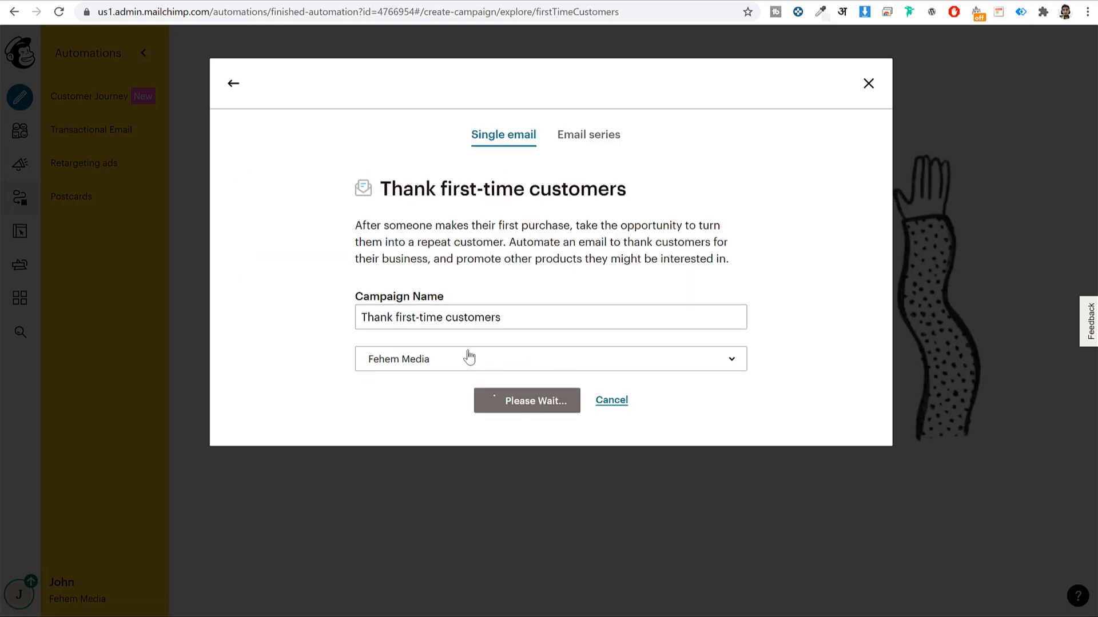
left_click(422, 319)
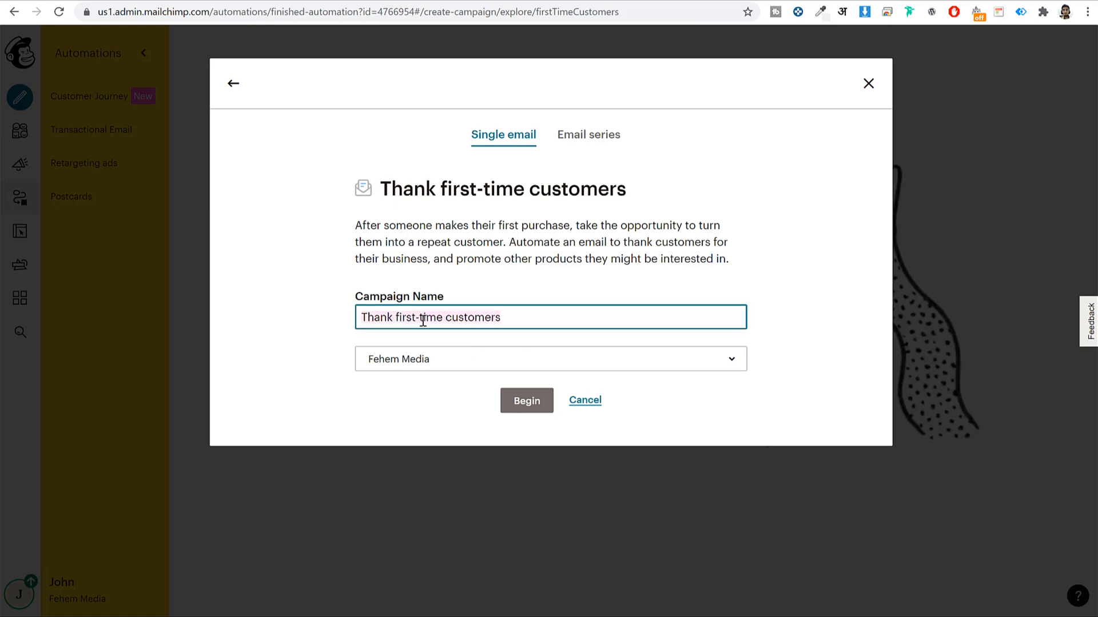
left_click(521, 400)
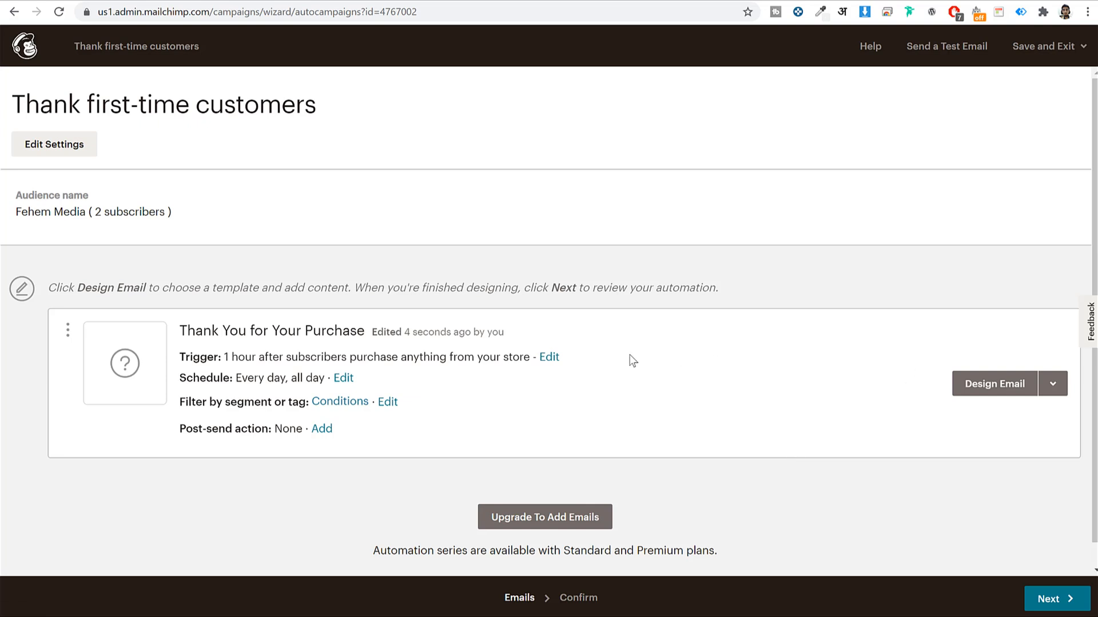
left_click(550, 358)
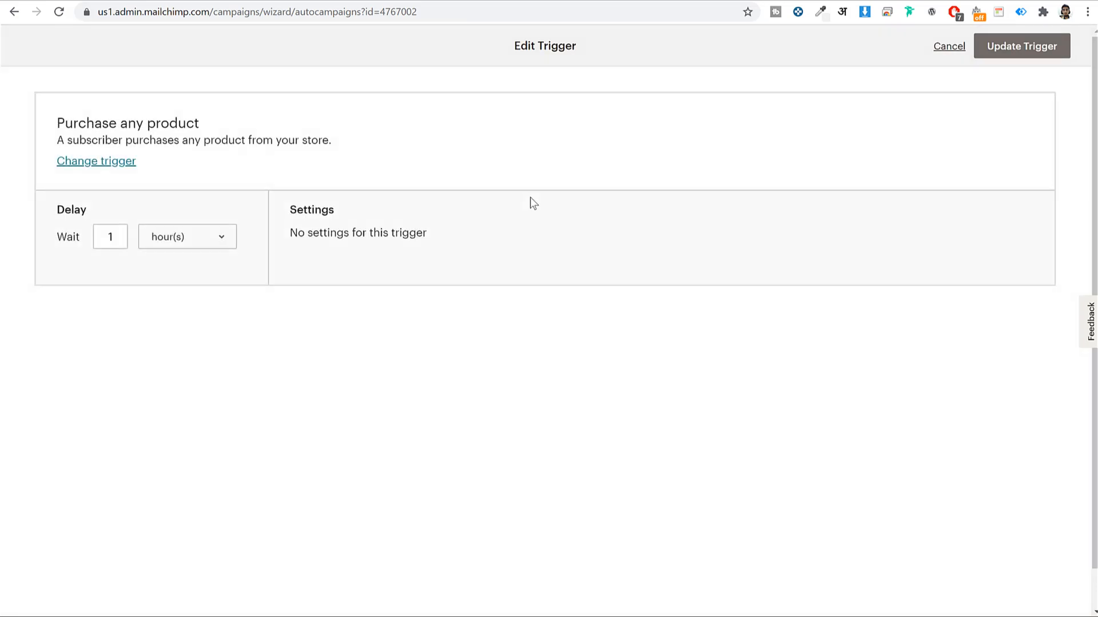
left_click(106, 242)
left_click(146, 235)
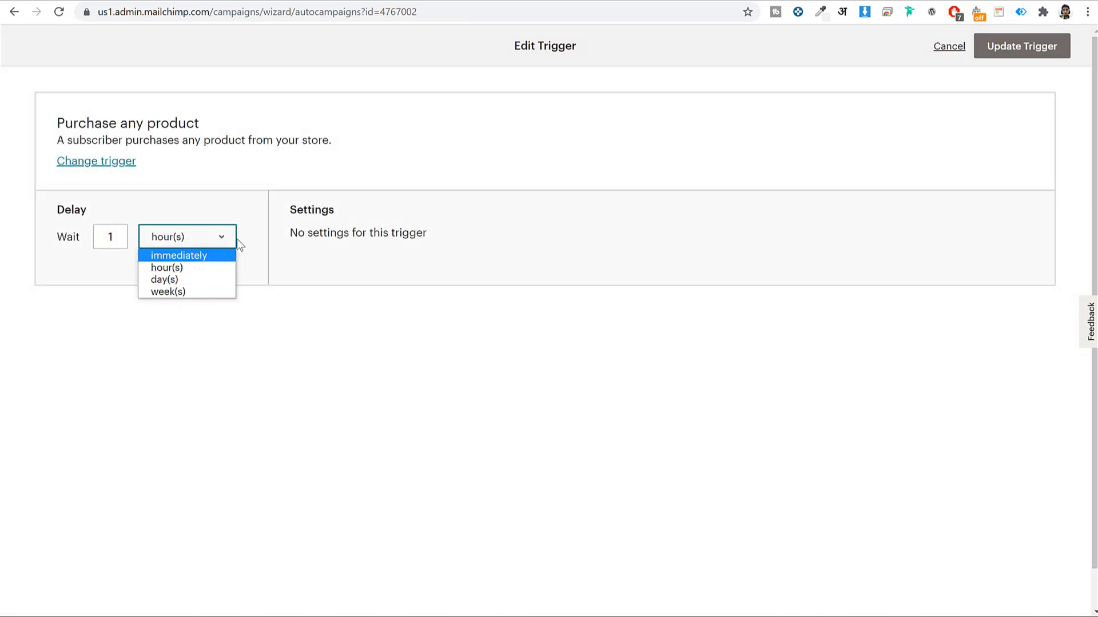
left_click(949, 46)
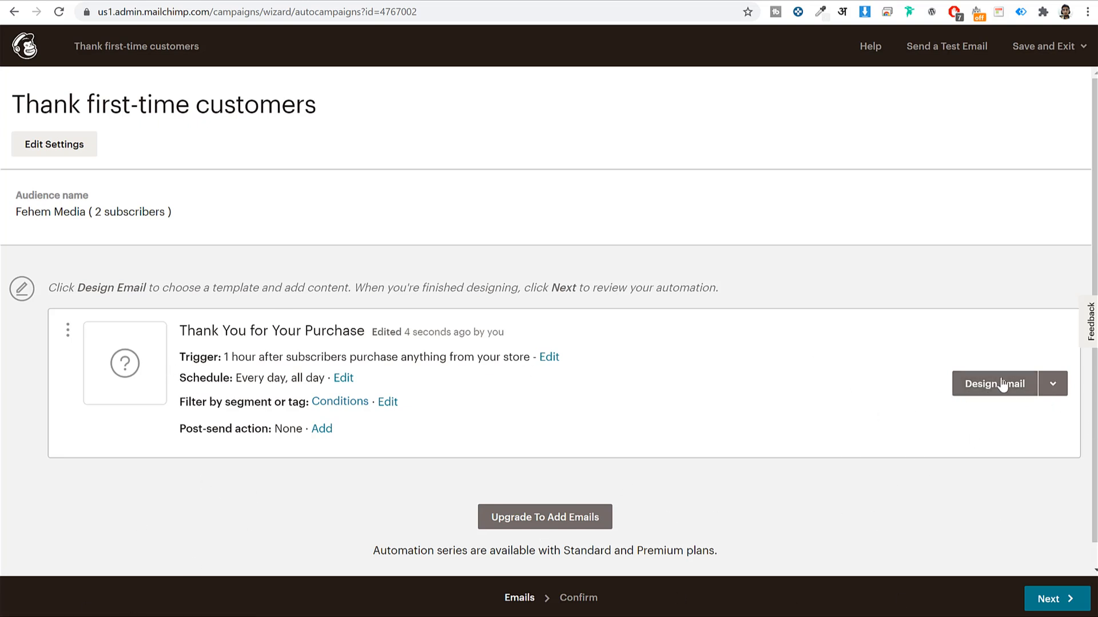
Set the thank-you email's From name to BloggDude and proceed to template selection
left_click(999, 389)
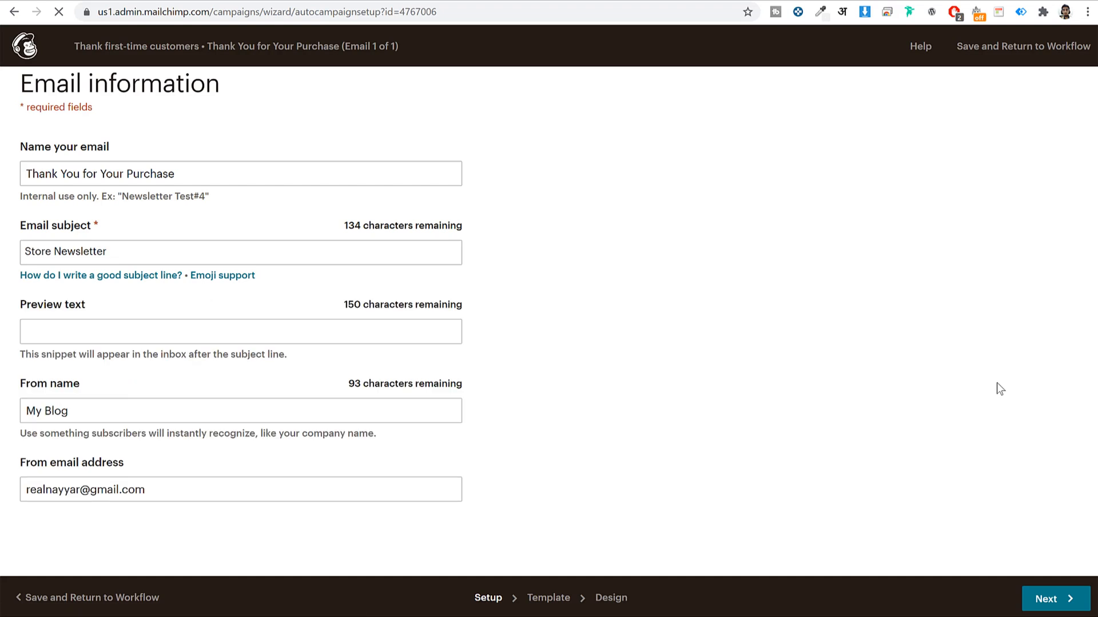
left_click(160, 173)
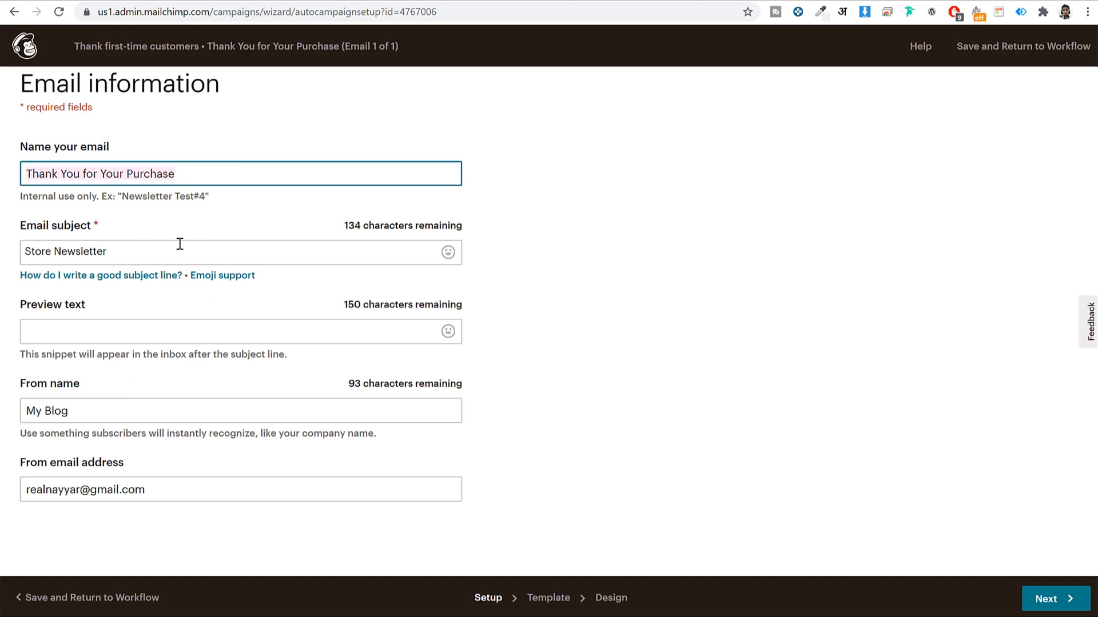
left_click(199, 405)
type("BloggDude")
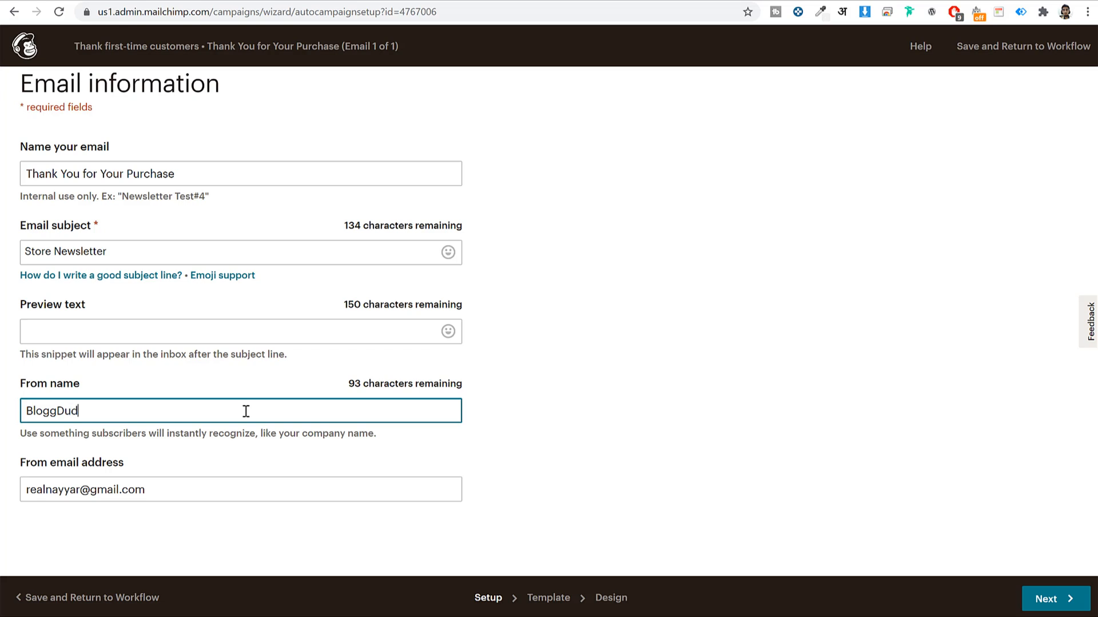
left_click(1081, 603)
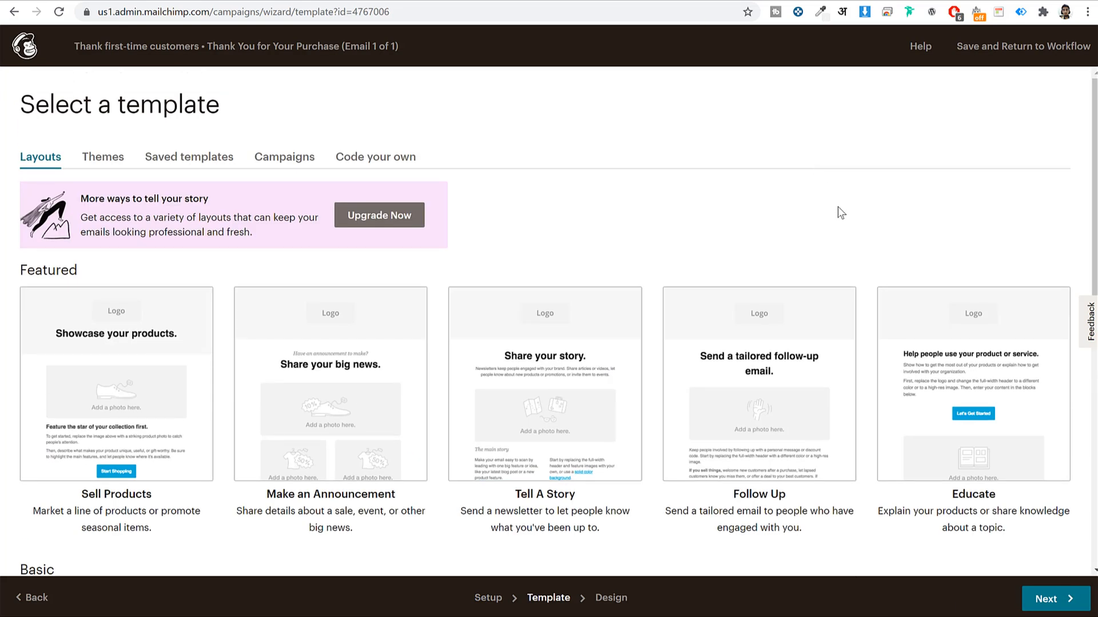
Choose the saved Weekly SEO Tips template for the thank-you email and save the design
scroll(840, 209, "down", 8)
scroll(224, 355, "up", 6)
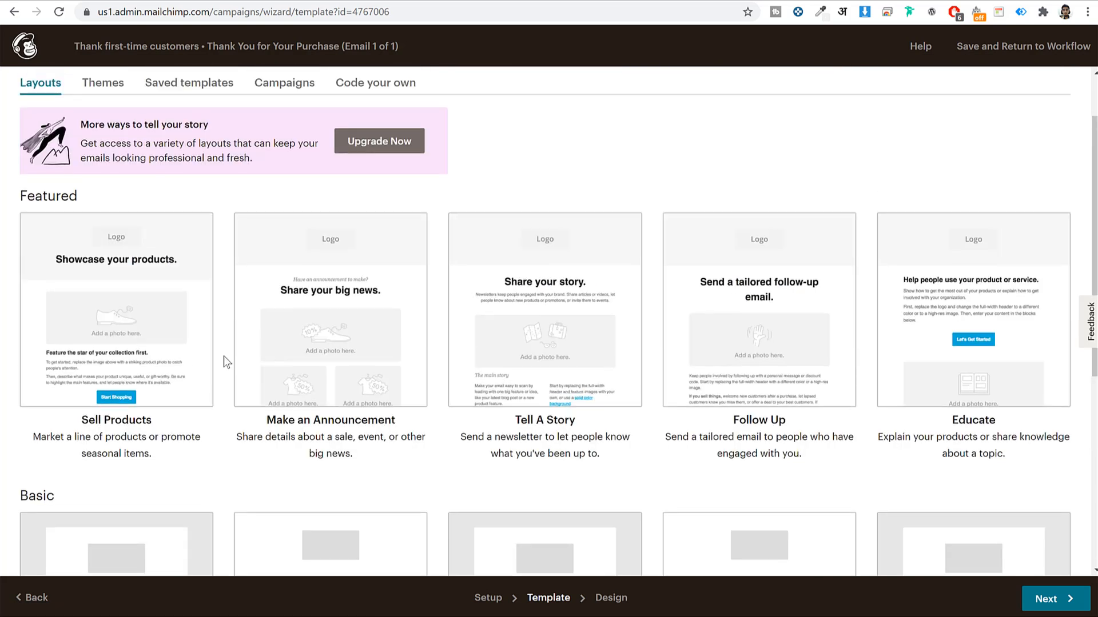
scroll(224, 355, "up", 2)
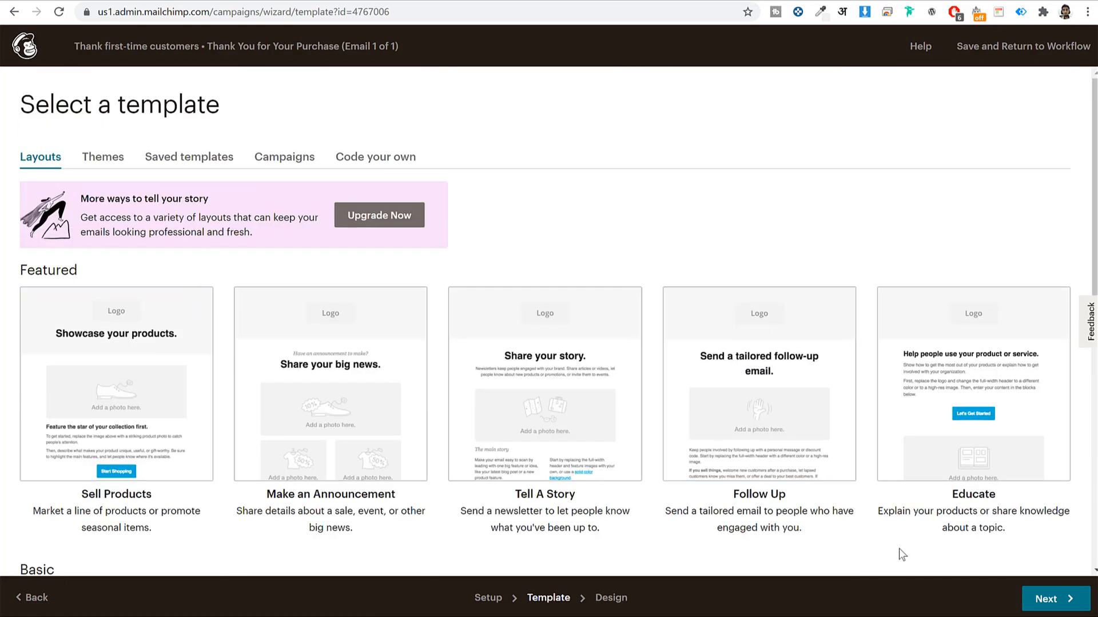
left_click(217, 158)
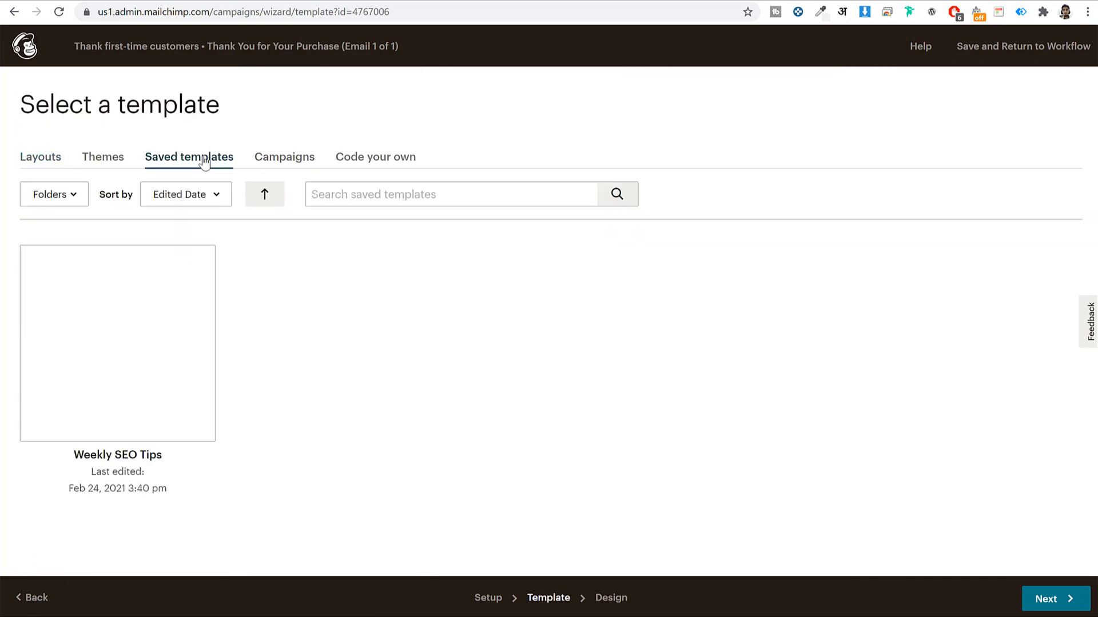
left_click(136, 415)
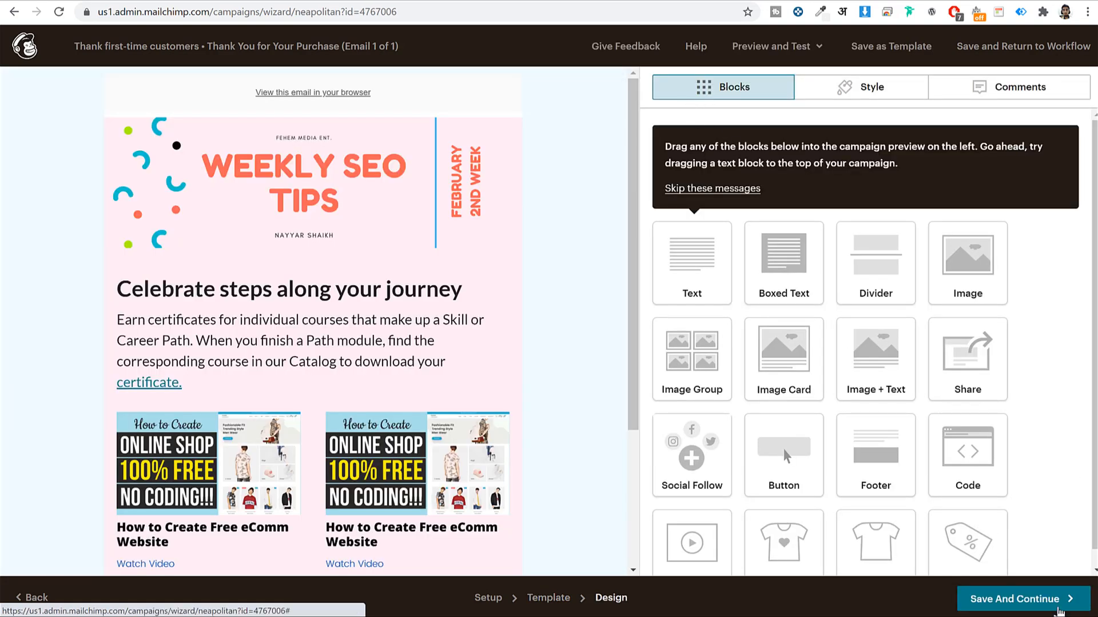
left_click(1057, 609)
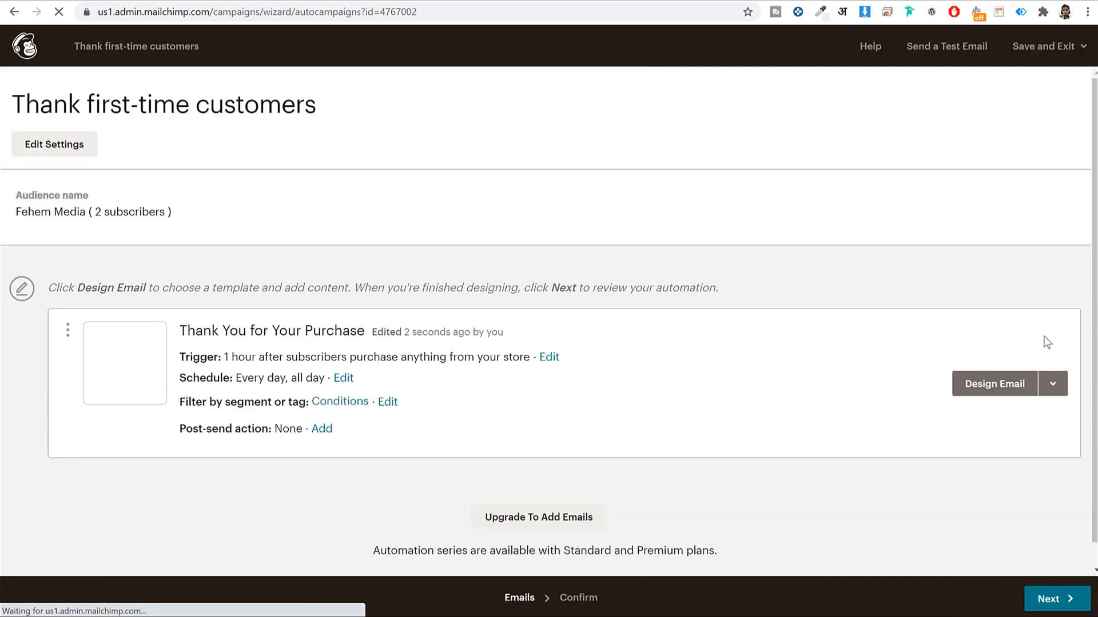
Review the workflow and confirm starting the Thank first-time customers automation
left_click(1079, 598)
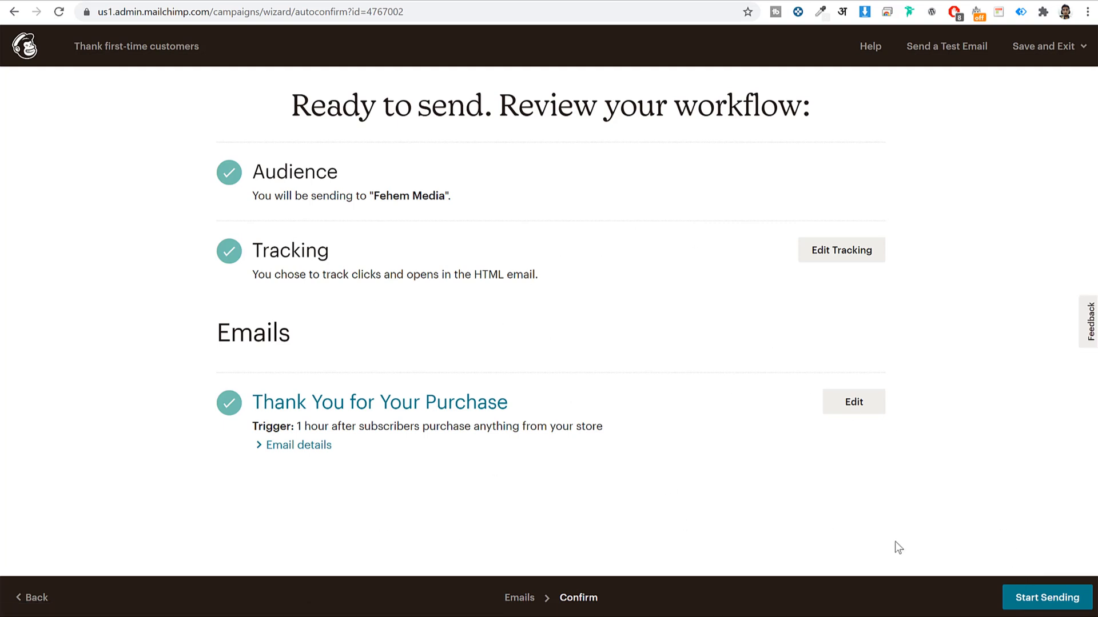
left_click(1049, 604)
left_click(530, 362)
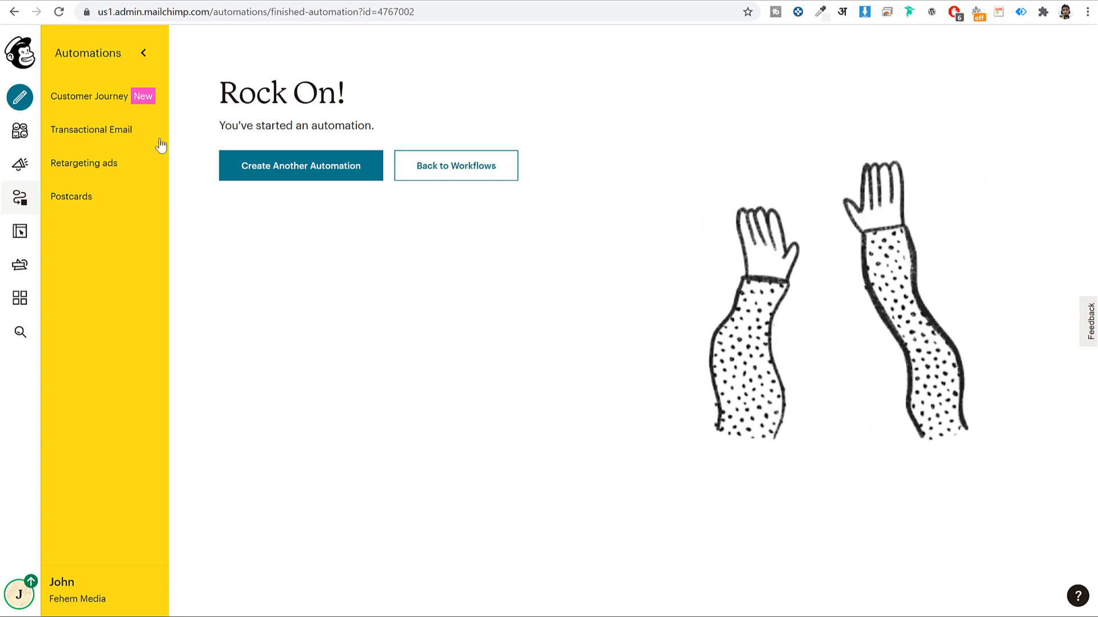
Create another automated E-Commerce 'Thank first-time customers' email, keeping the default name
left_click(19, 97)
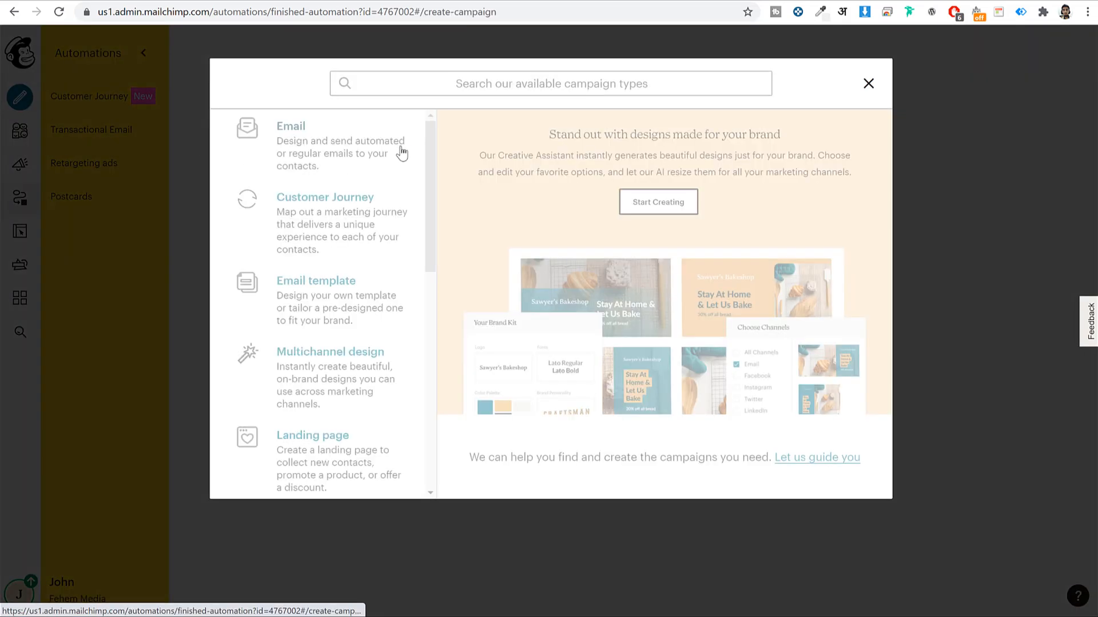
left_click(406, 152)
left_click(540, 137)
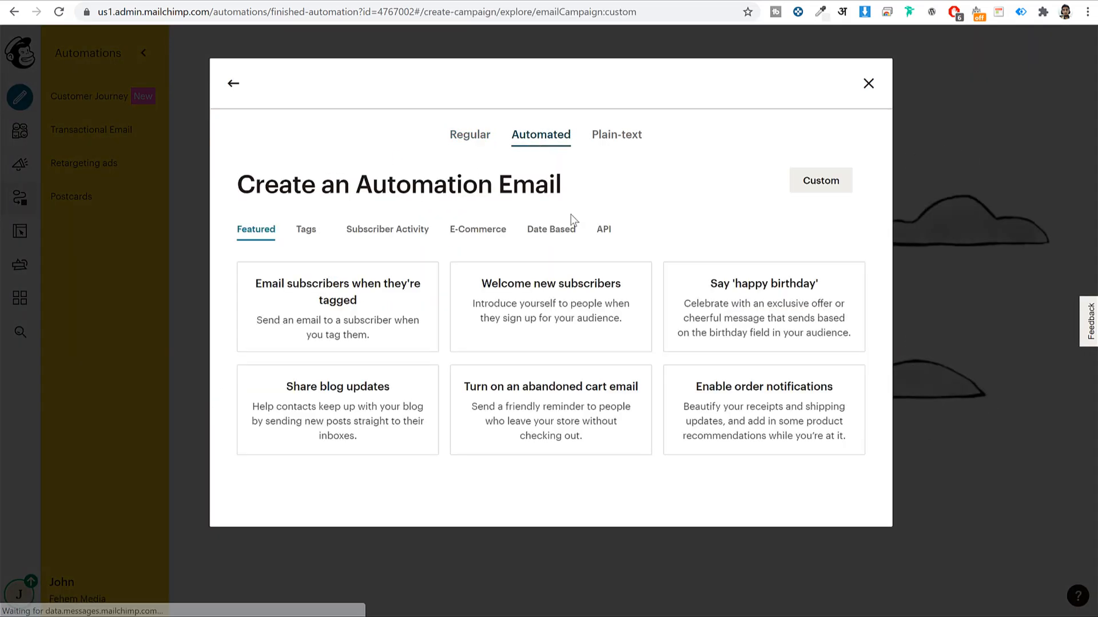
left_click(458, 229)
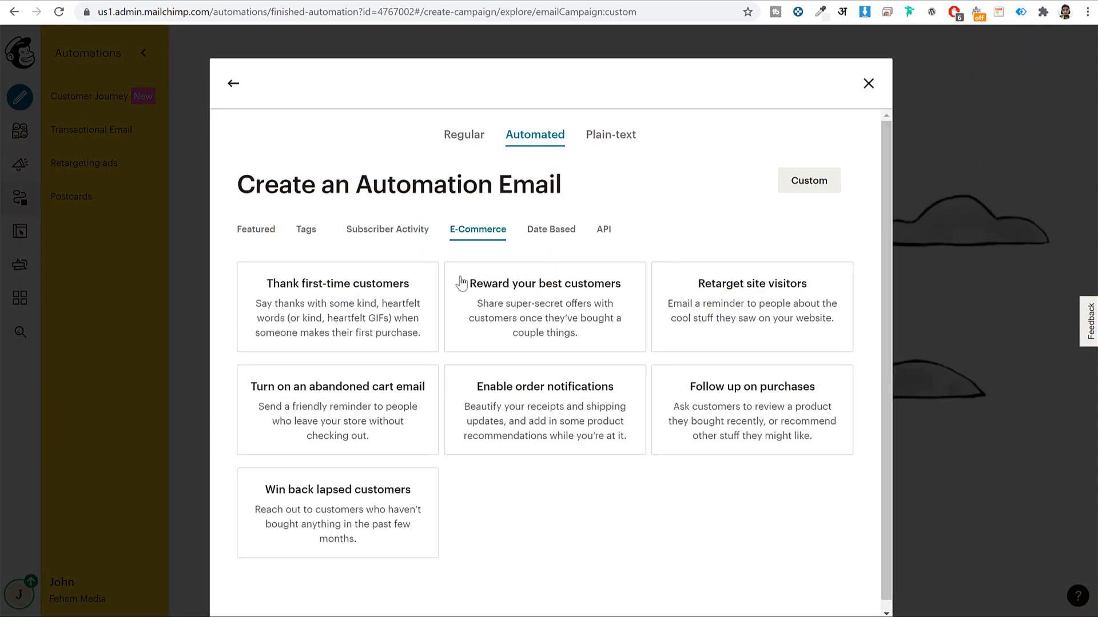
left_click(341, 313)
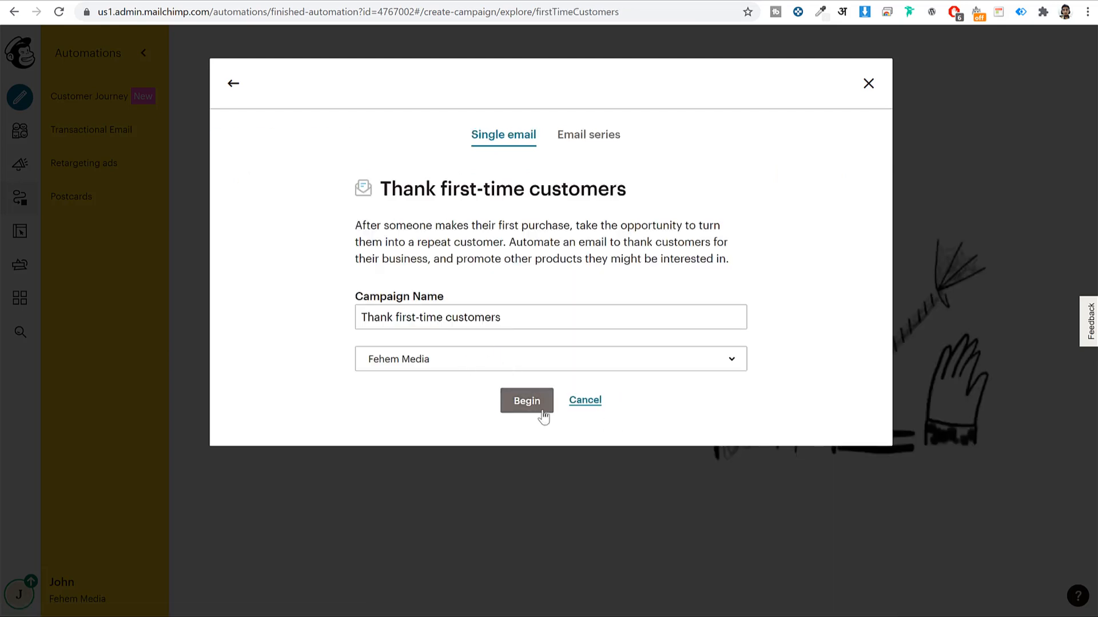
left_click(540, 406)
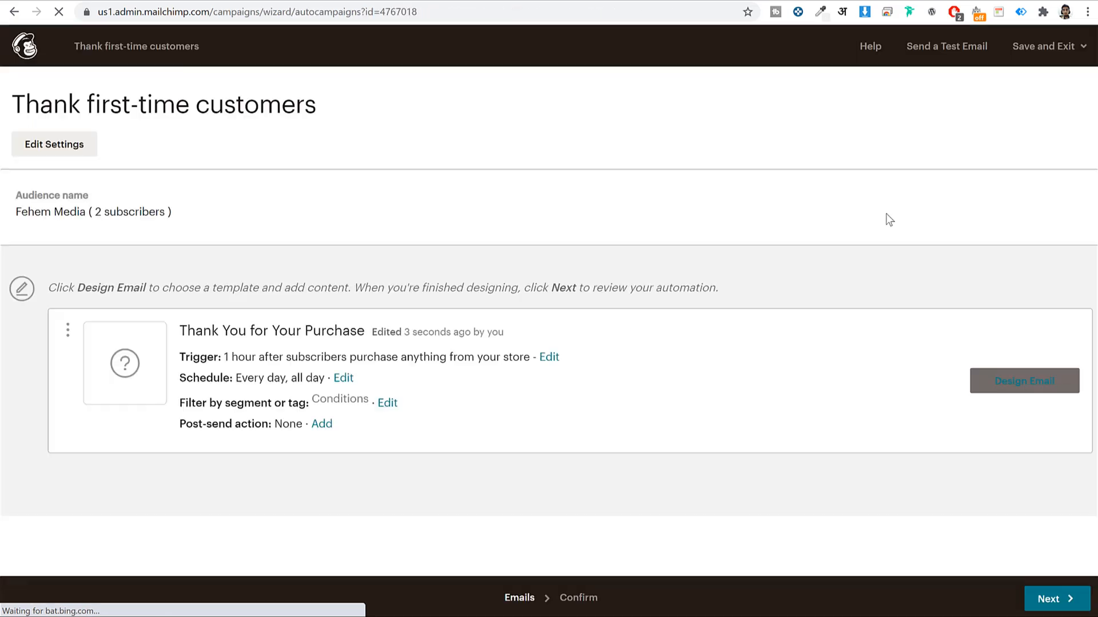
Start designing the thank-you email and browse the saved templates, showing Weekly SEO Tips
left_click(1020, 393)
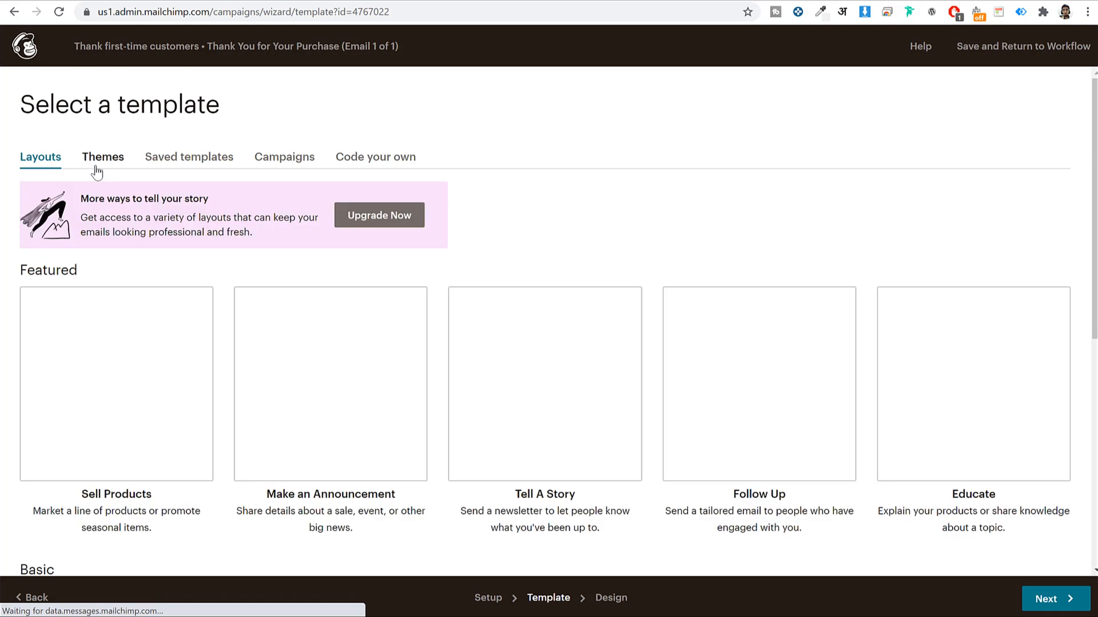
scroll(402, 318, "down", 8)
scroll(394, 286, "up", 8)
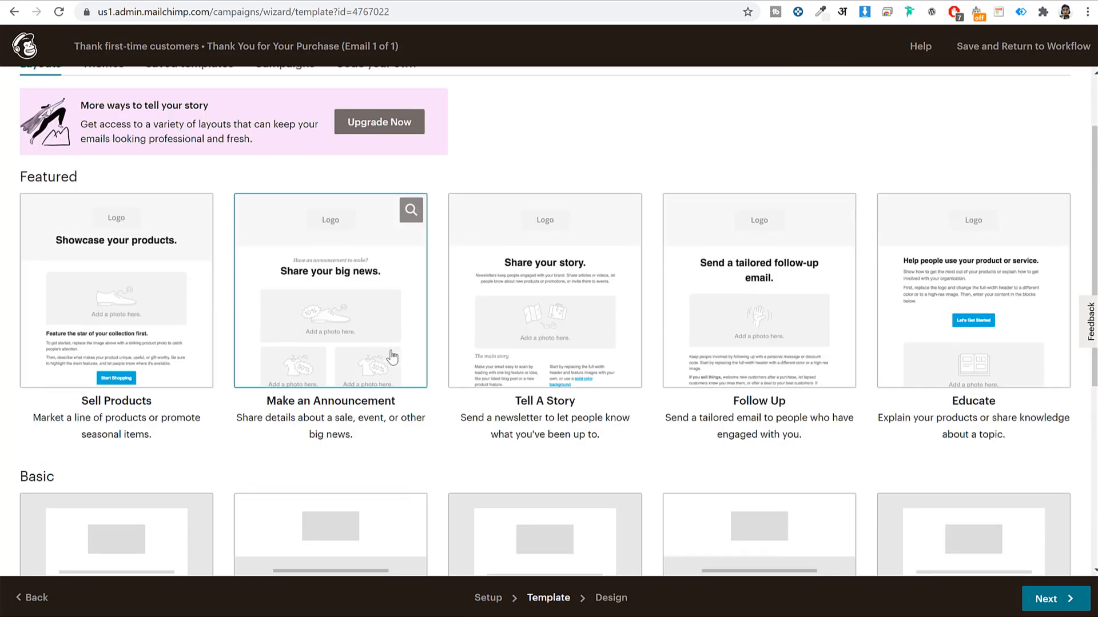
left_click(195, 157)
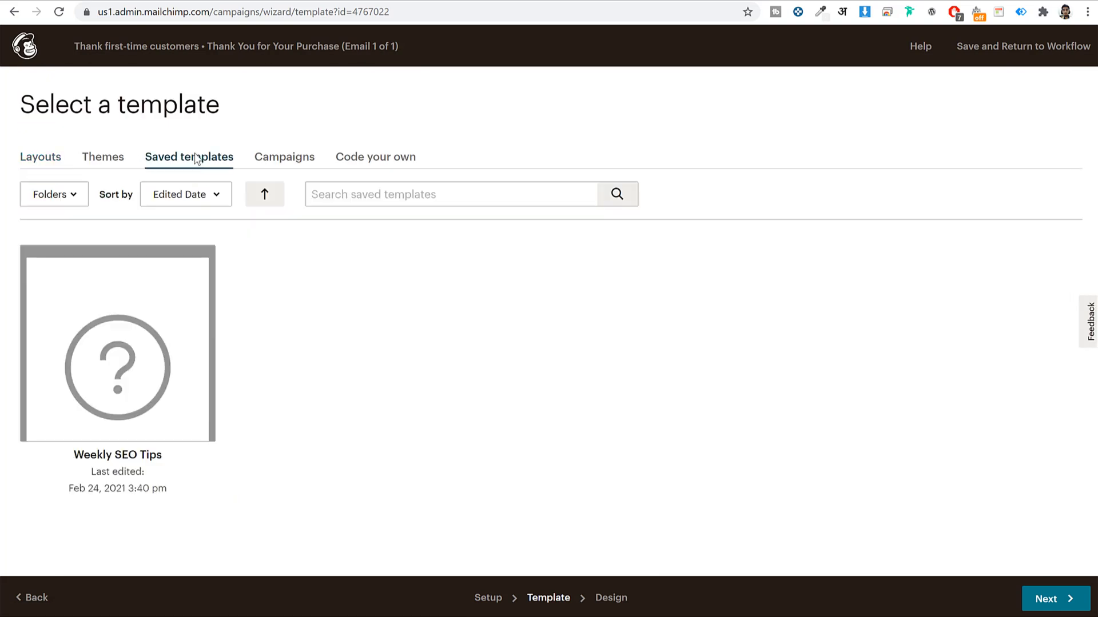
left_click(271, 166)
left_click(202, 165)
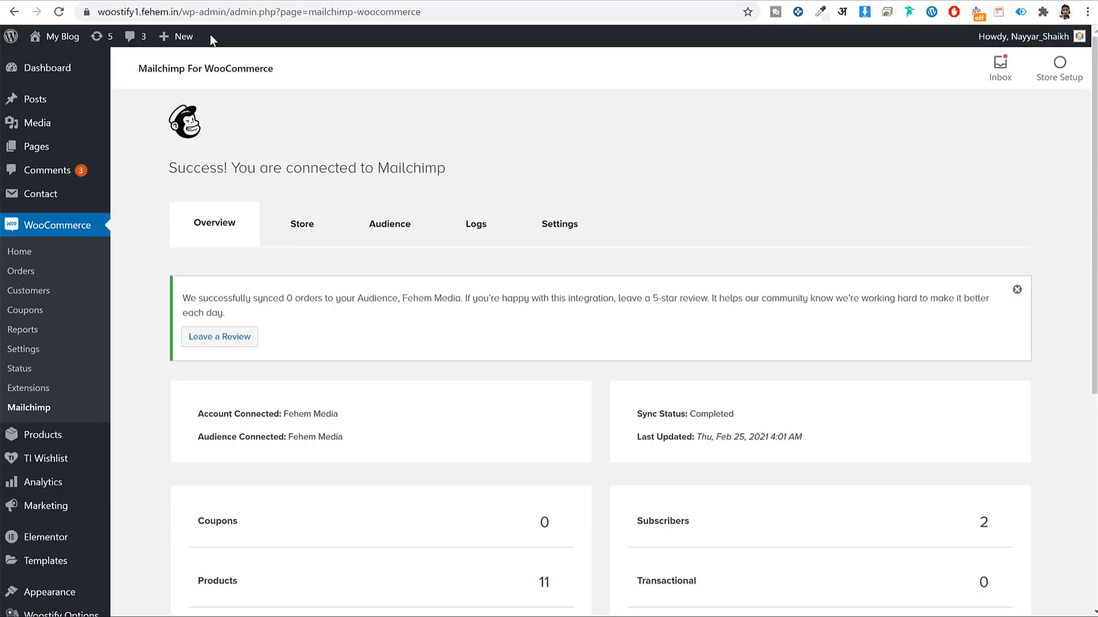
Go to the store's coupons page and start creating the first coupon
scroll(203, 258, "down", 3)
scroll(215, 259, "up", 3)
left_click(31, 314)
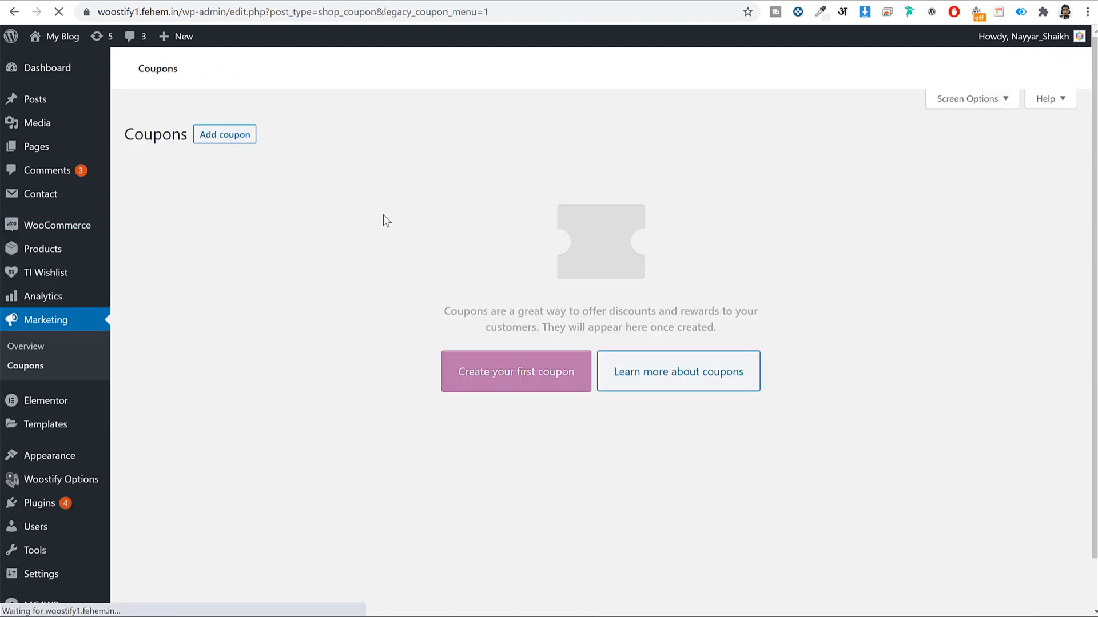
scroll(777, 302, "down", 3)
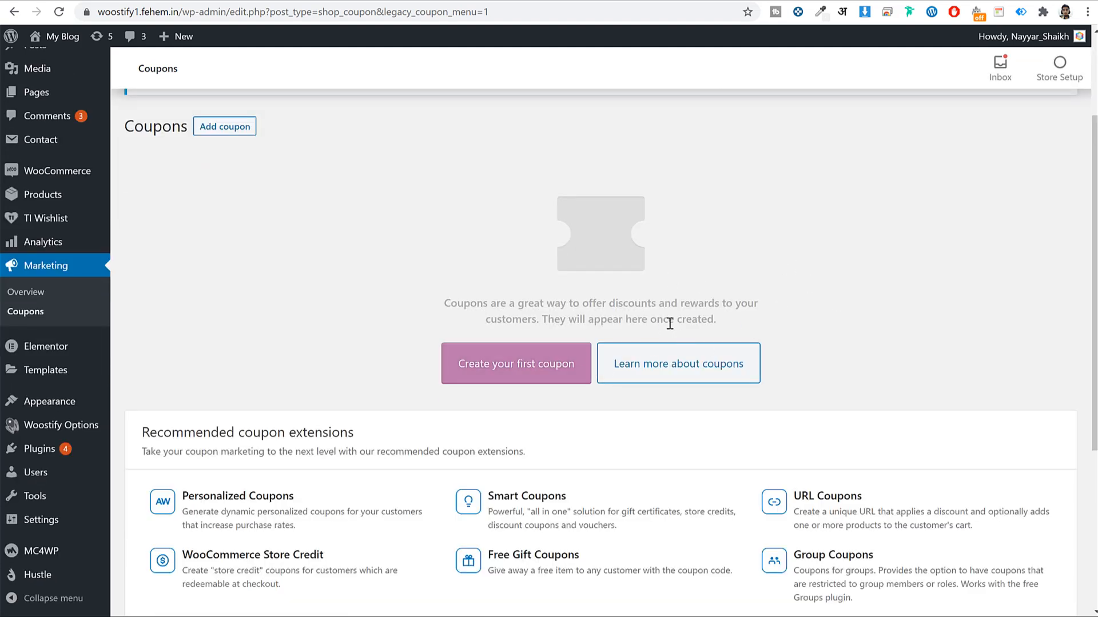
left_click(531, 362)
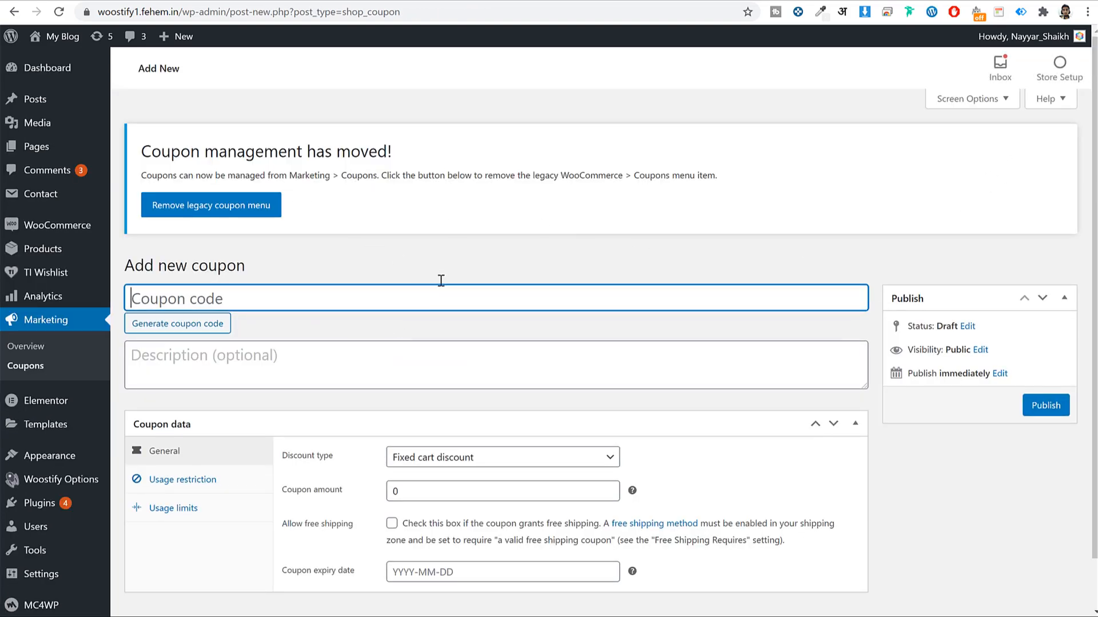
Enter coupon code save10 and make it a 10 percentage discount
scroll(441, 280, "down", 1)
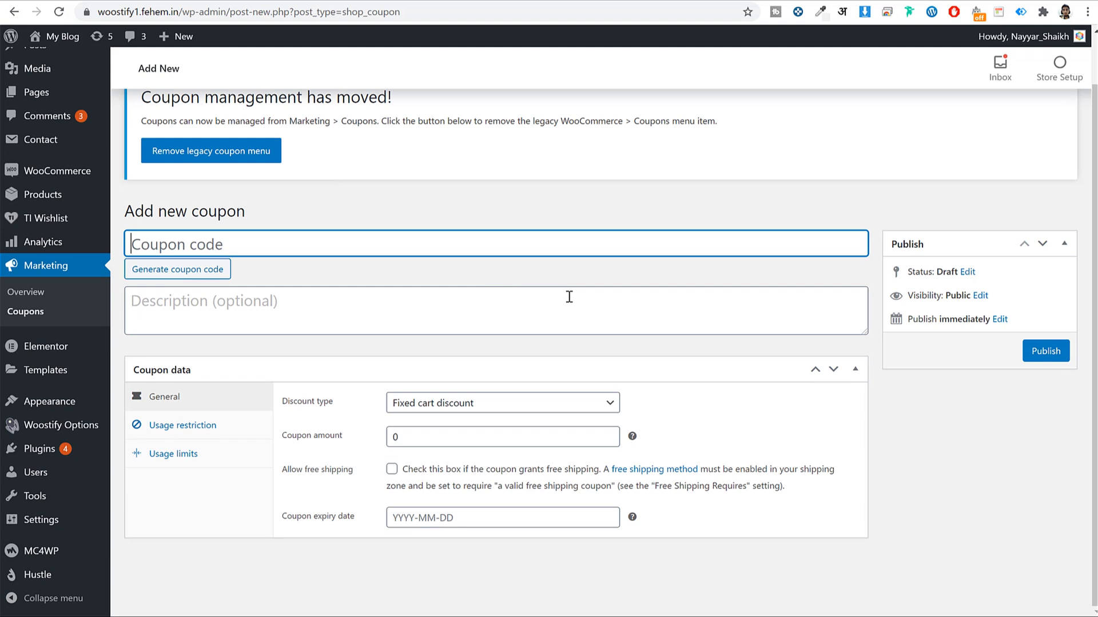
type("F")
key("BackSpace")
type("firsts")
key("ctrl+a")
key("BackSpace")
type("save10")
left_click(484, 407)
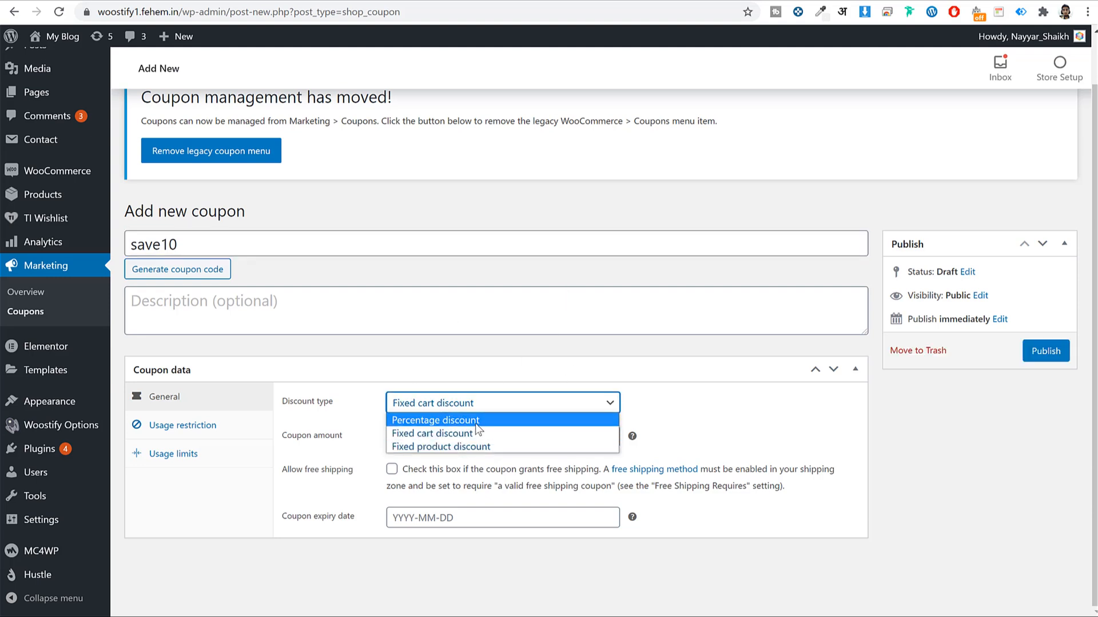
left_click(475, 422)
left_click(463, 431)
left_click_drag(463, 432, 375, 450)
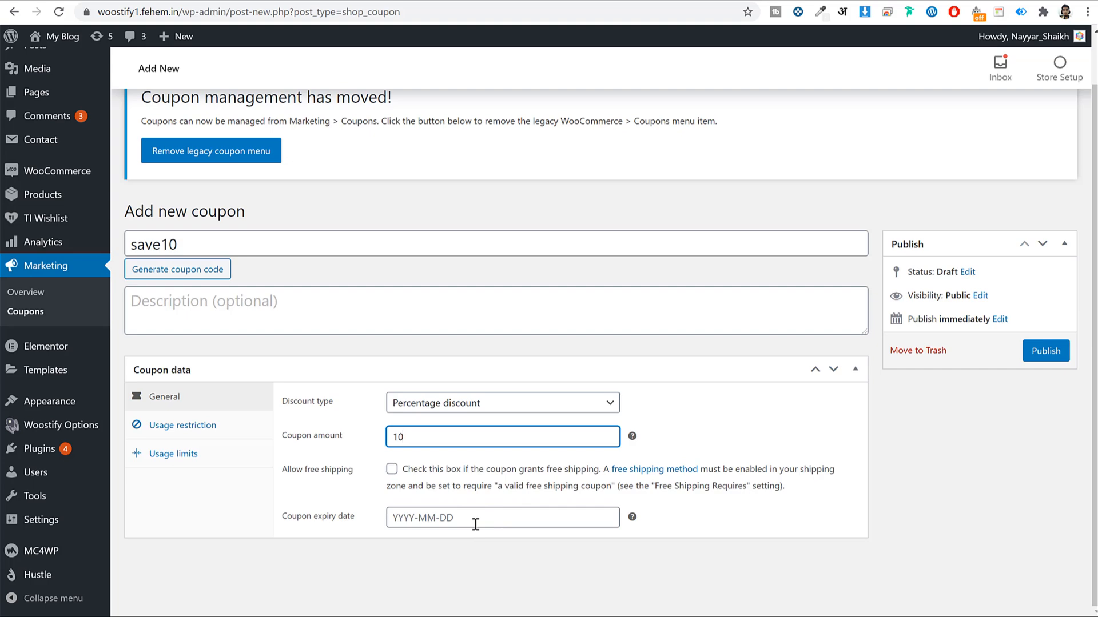
Limit the save10 coupon to 1 use per user and publish it
left_click(215, 424)
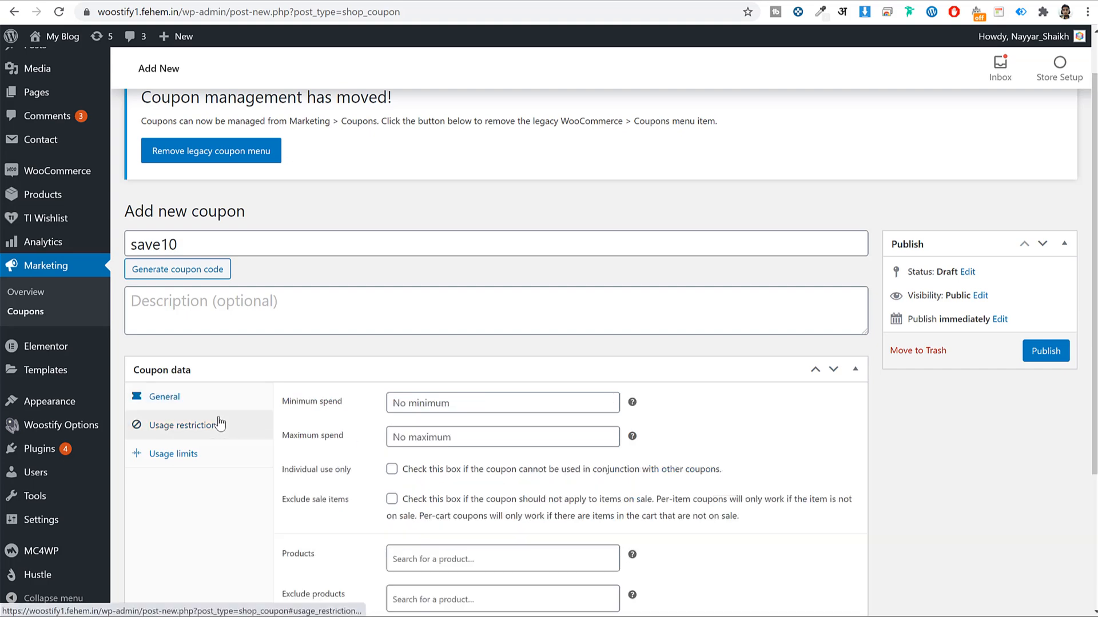
scroll(781, 439, "down", 1)
scroll(783, 444, "down", 3)
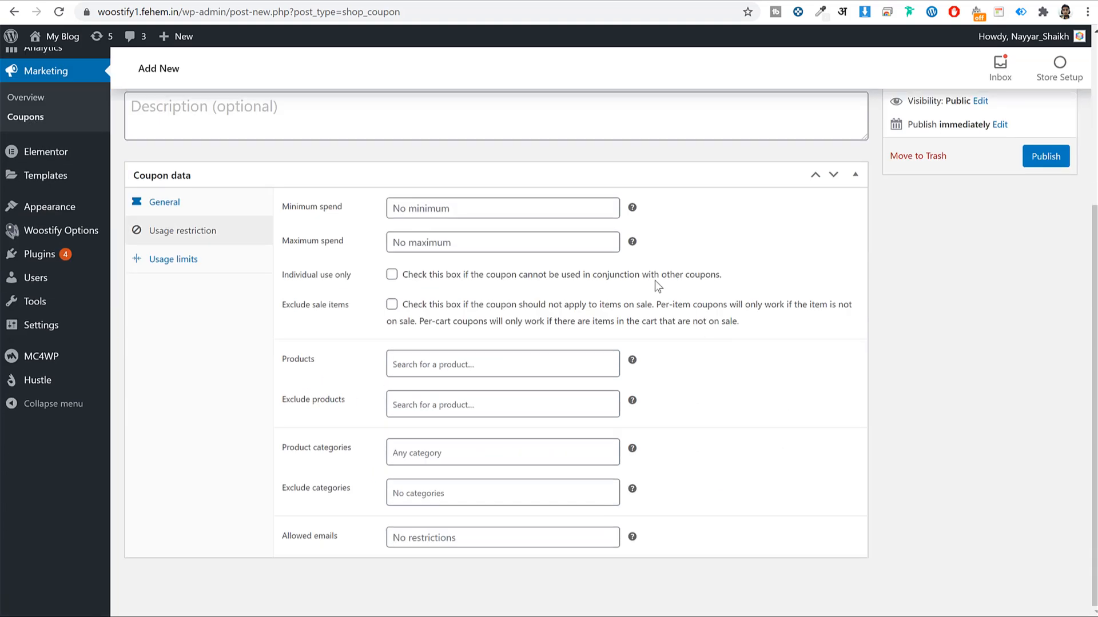
left_click(191, 267)
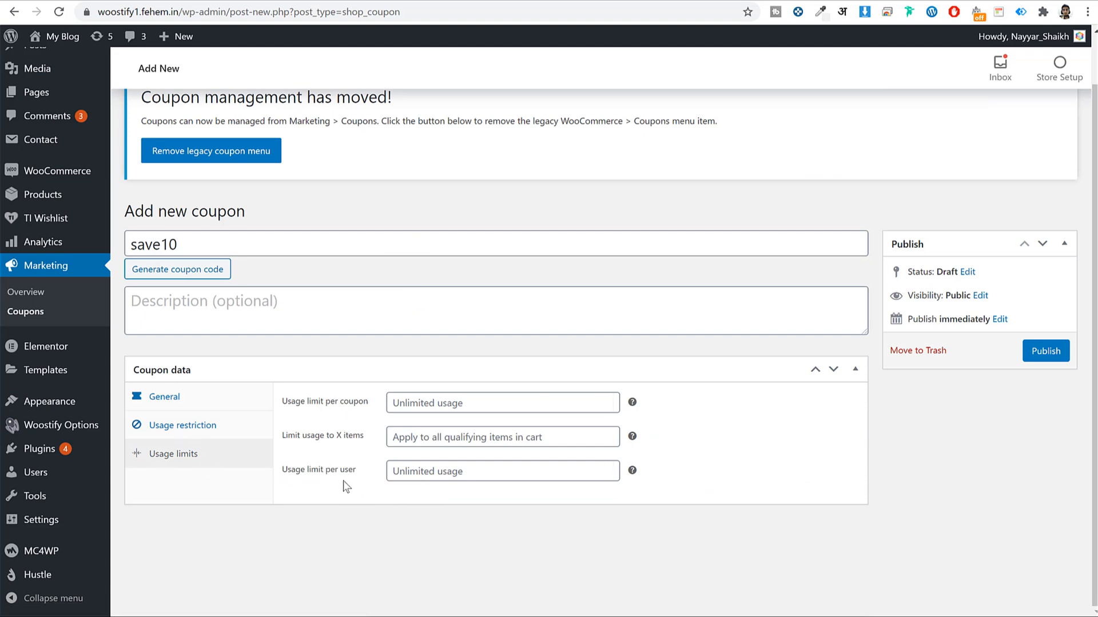
left_click_drag(288, 471, 347, 482)
left_click(501, 475)
type("1")
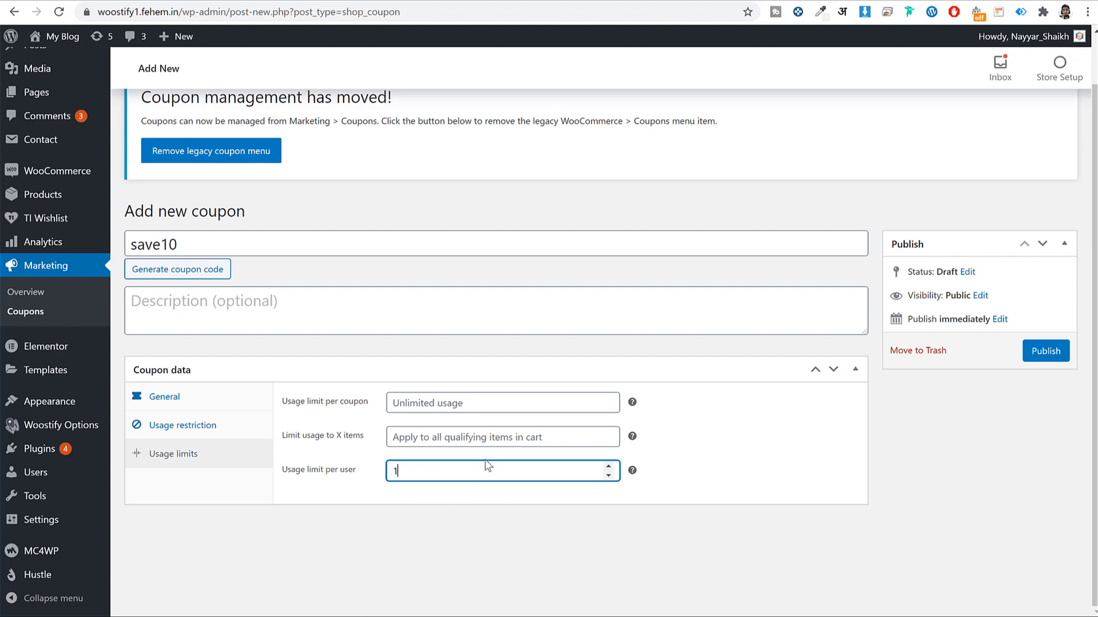
left_click(1045, 354)
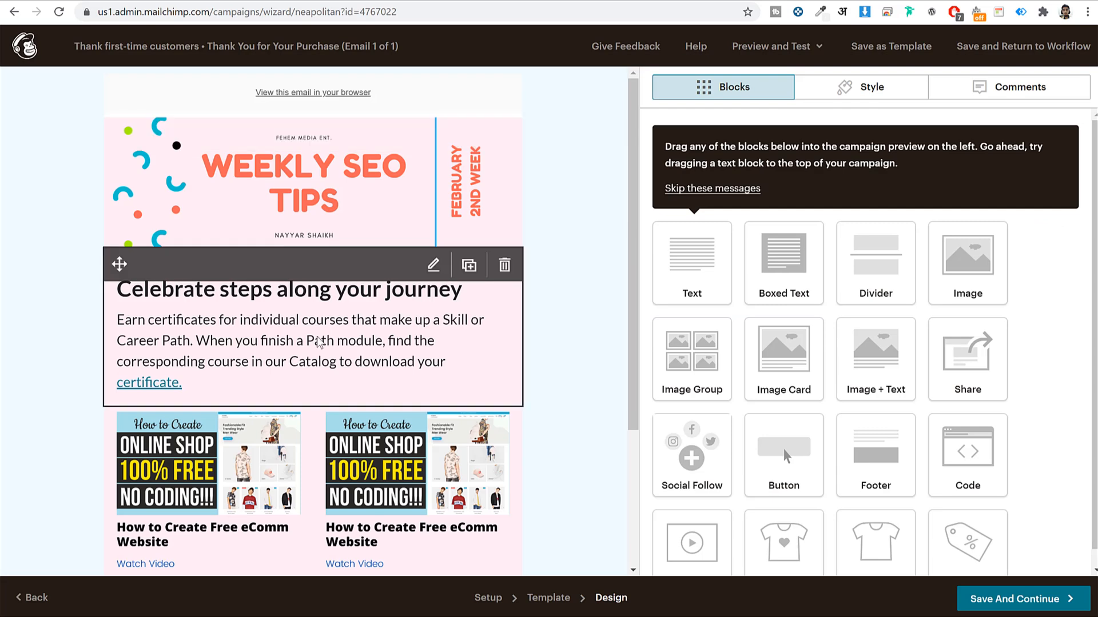
Replace the heading 'Celebrate steps along your journey' with 'Thank you....' and save the text block
left_click(280, 340)
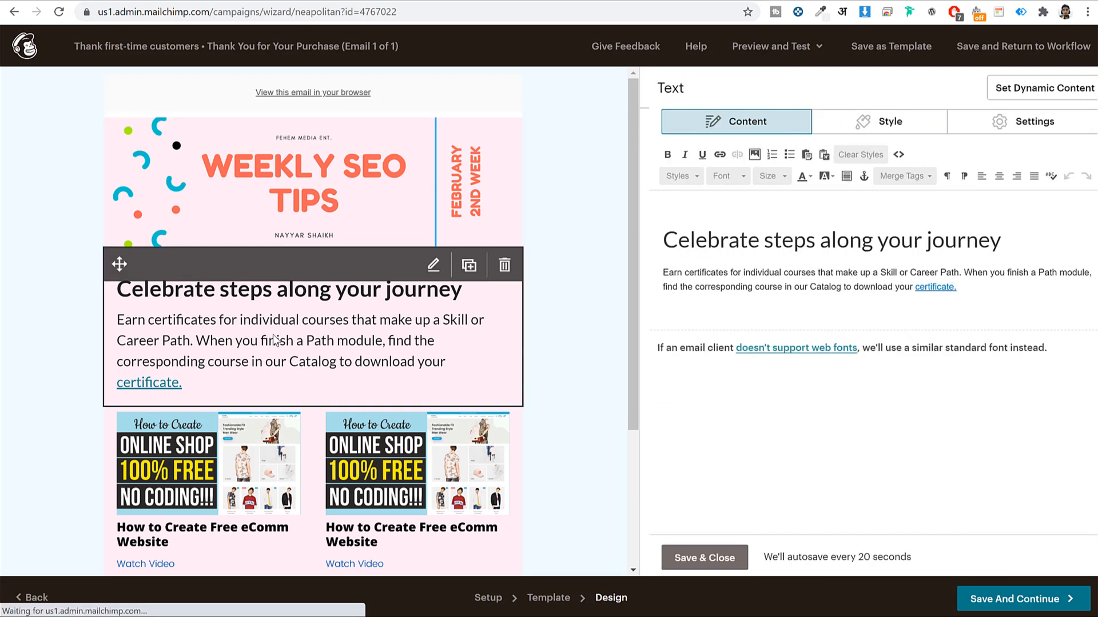
triple_click(769, 250)
type("Than")
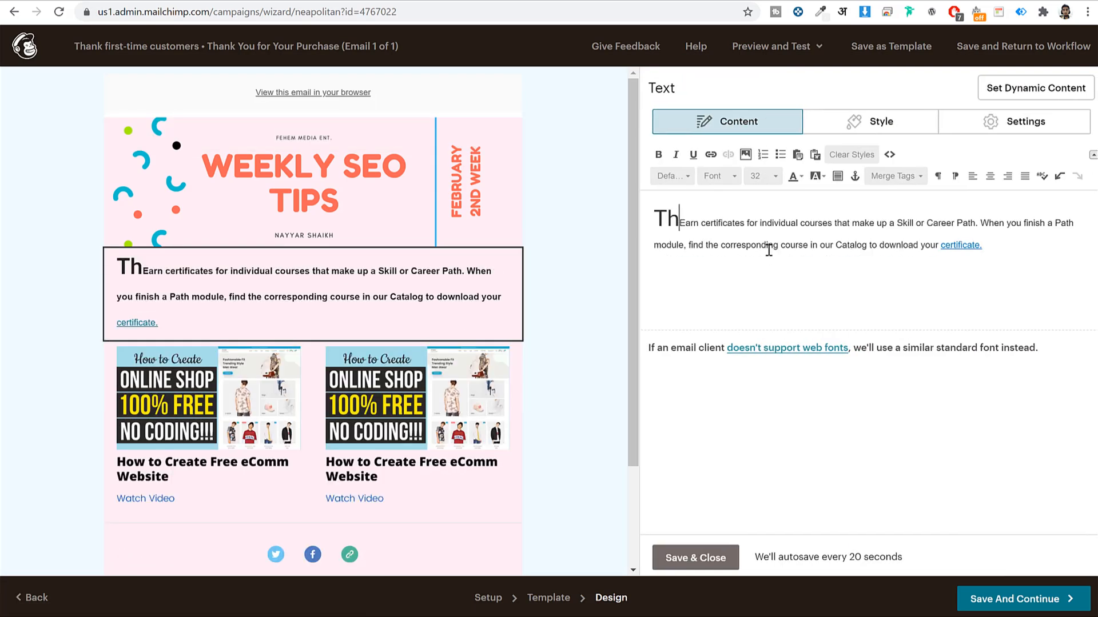
key("ctrl+z")
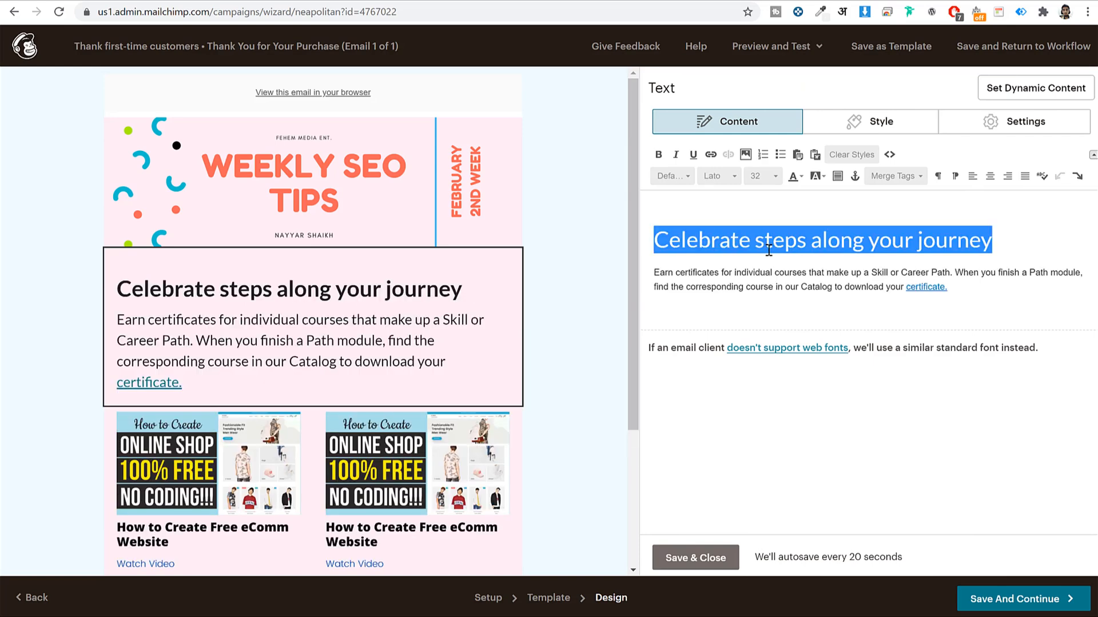
left_click(769, 250)
left_click_drag(660, 240, 1001, 245)
type("Thank ypou")
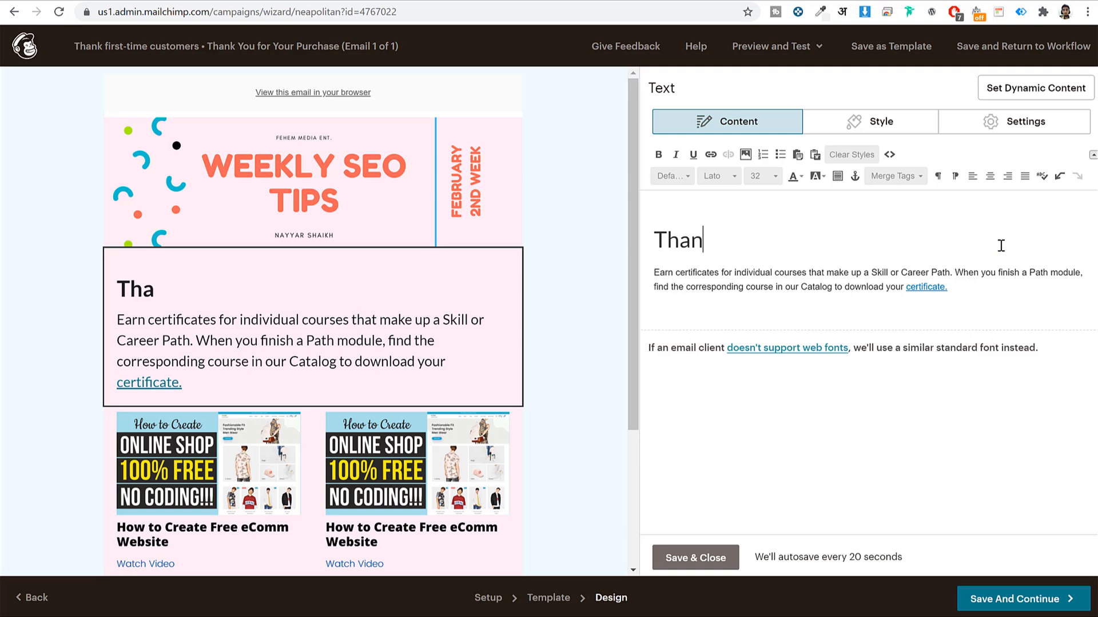
key("BackSpace")
key("BackSpace")
key("BackSpace")
type("oy")
type("u")
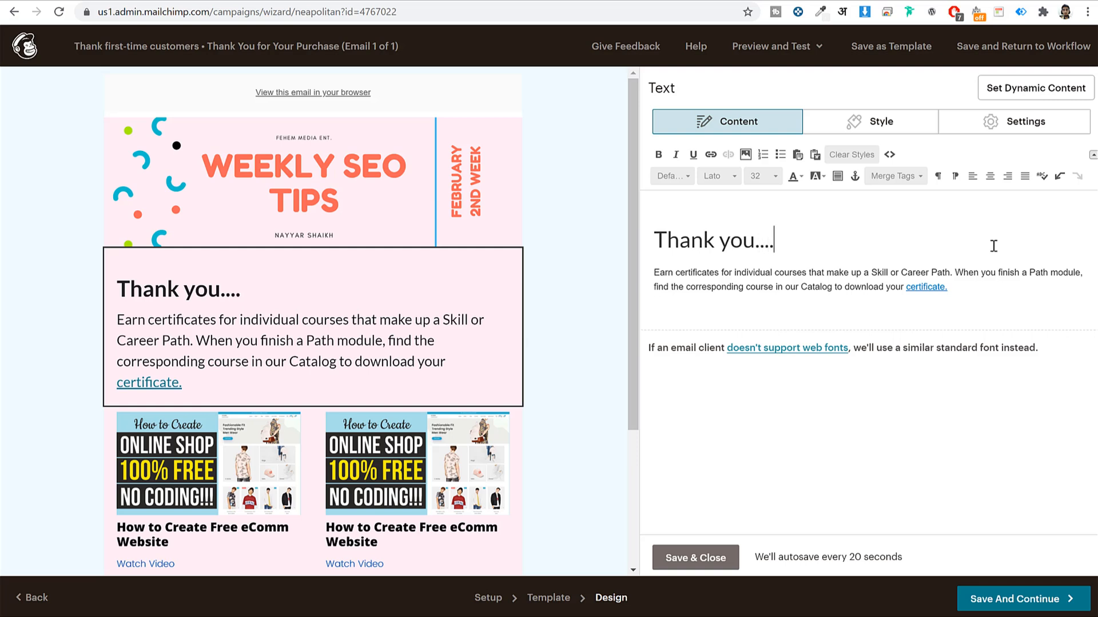
left_click_drag(932, 287, 642, 262)
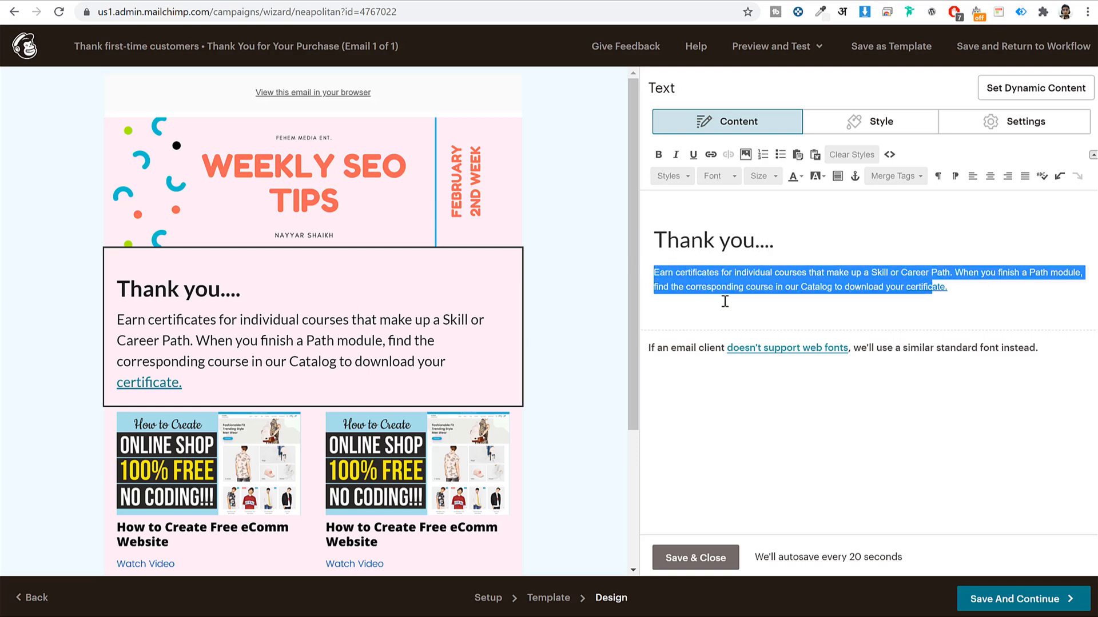
left_click(709, 564)
scroll(504, 423, "down", 1)
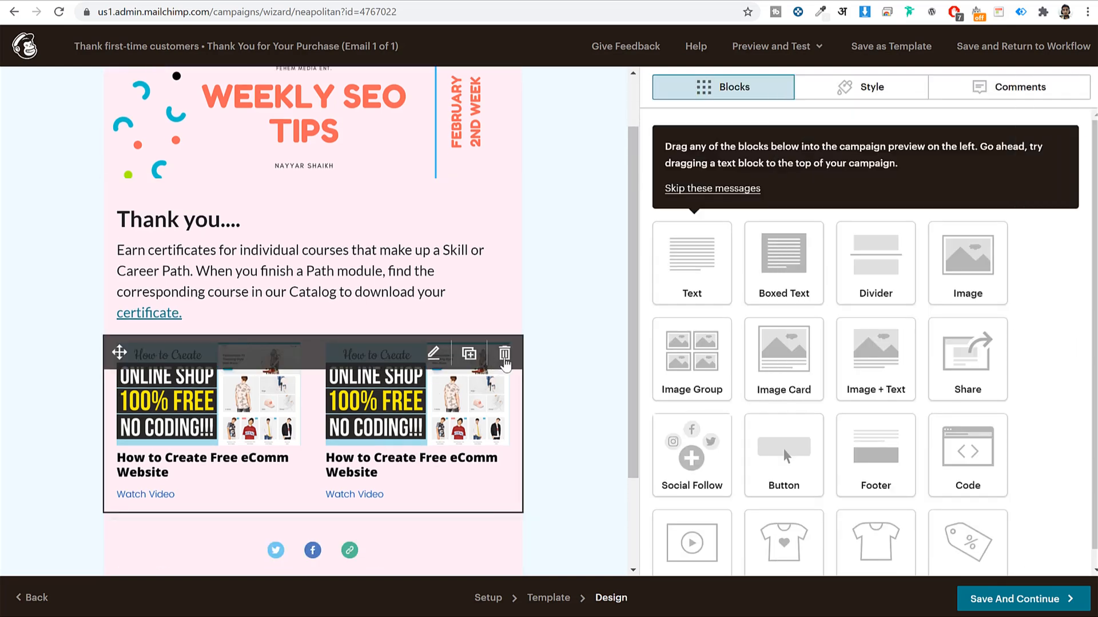
Delete the video-card block, add a promo code block above the footer, and save the design
left_click(504, 355)
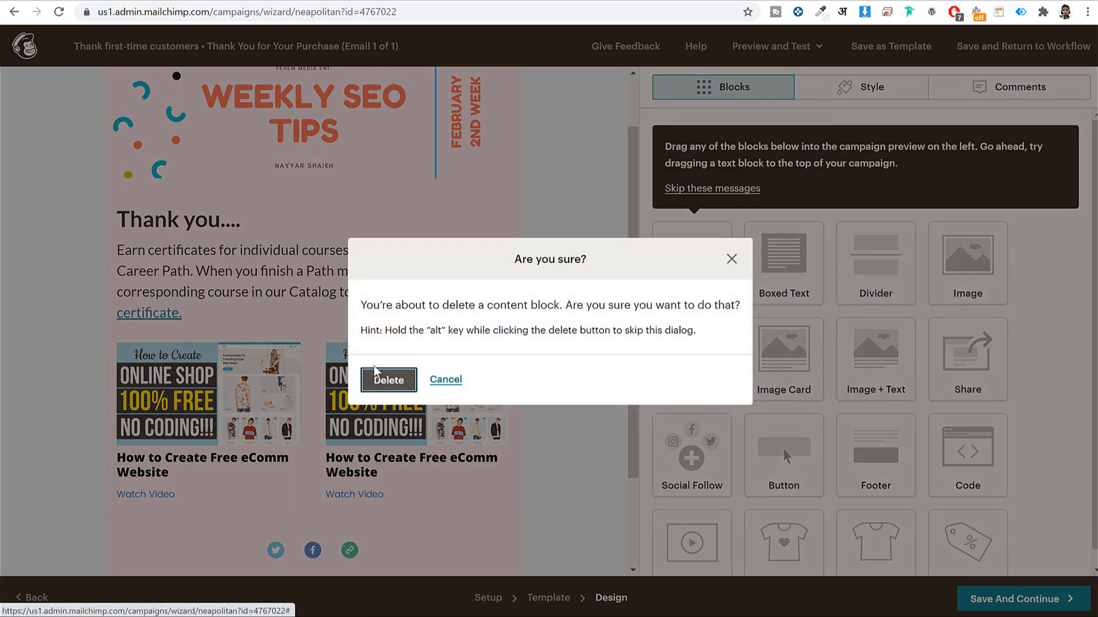
left_click(376, 376)
scroll(965, 532, "down", 1)
left_click_drag(965, 531, 366, 415)
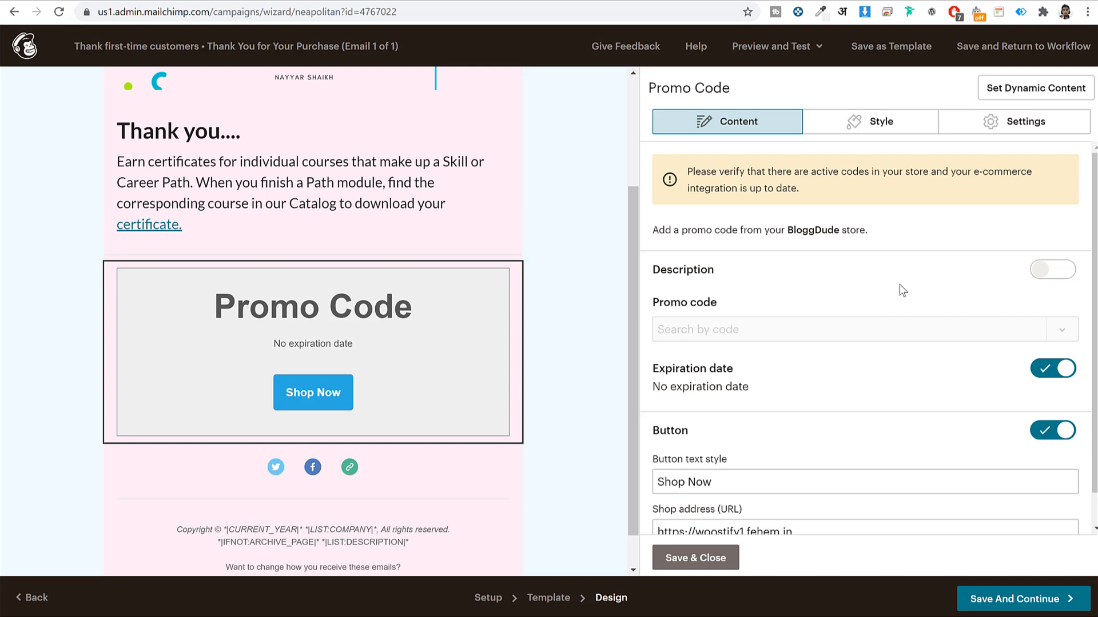
scroll(866, 323, "down", 1)
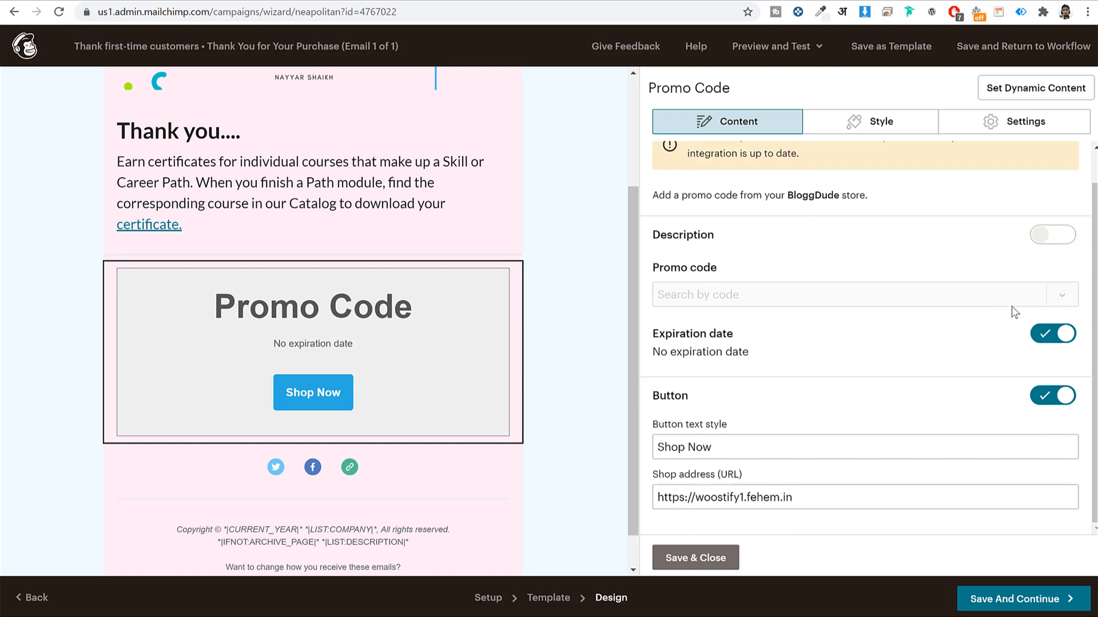
left_click(714, 561)
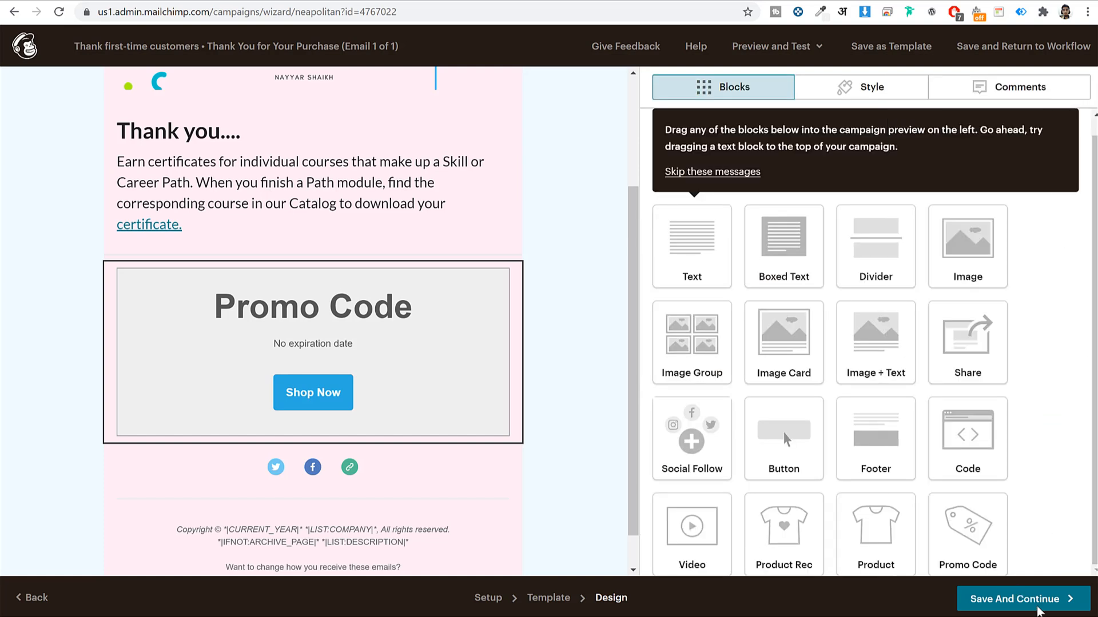
left_click(1046, 598)
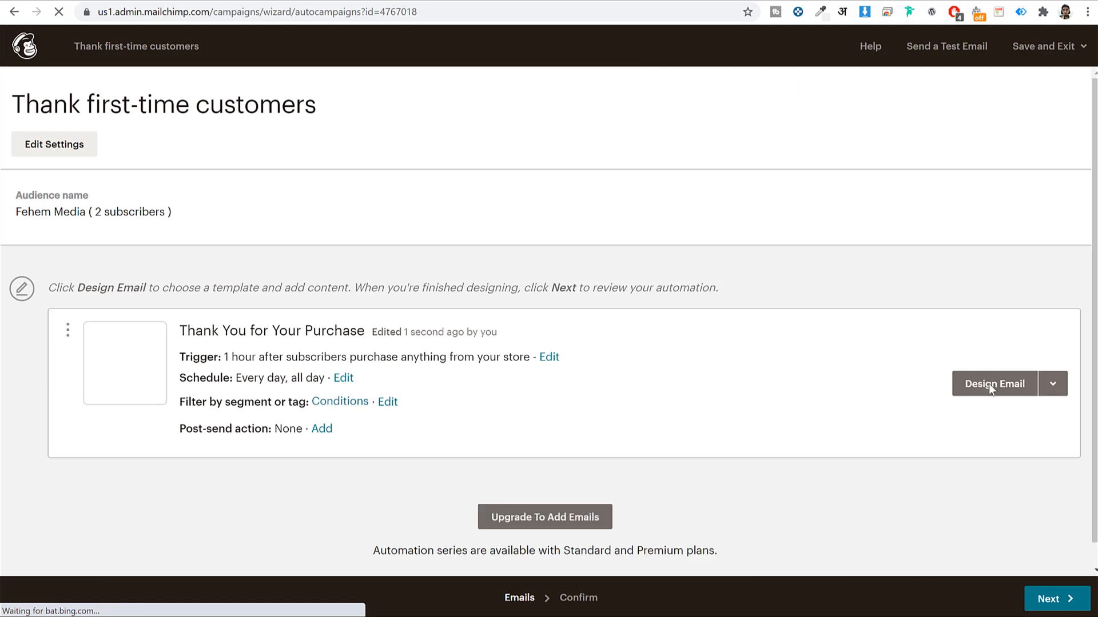
Reopen the thank-you email design and set its promo code block to save10
left_click(1001, 385)
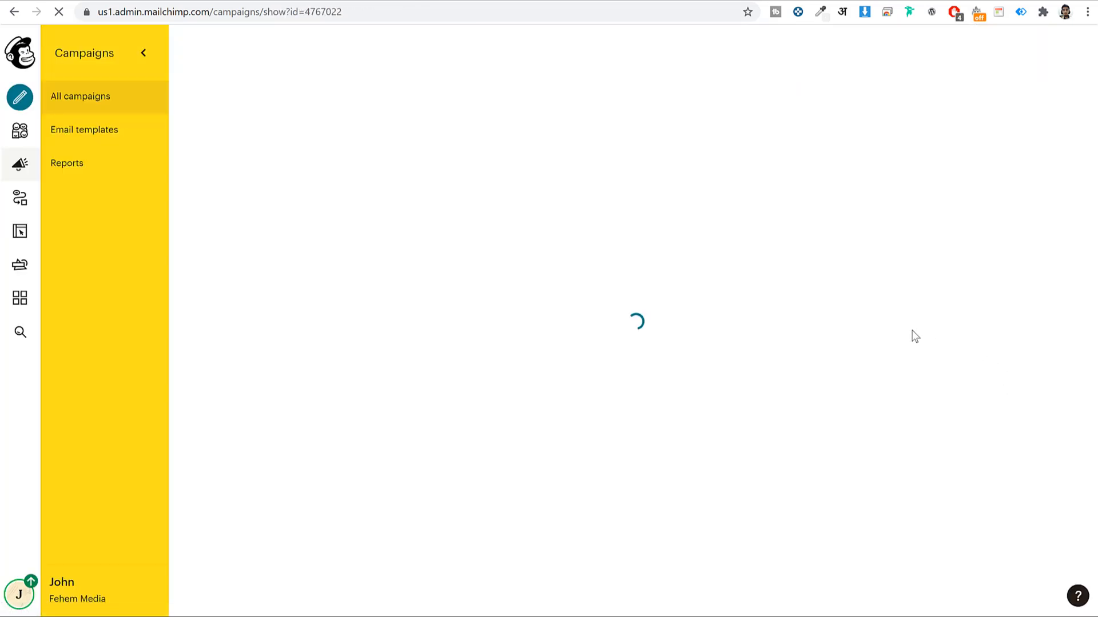
scroll(660, 320, "down", 1)
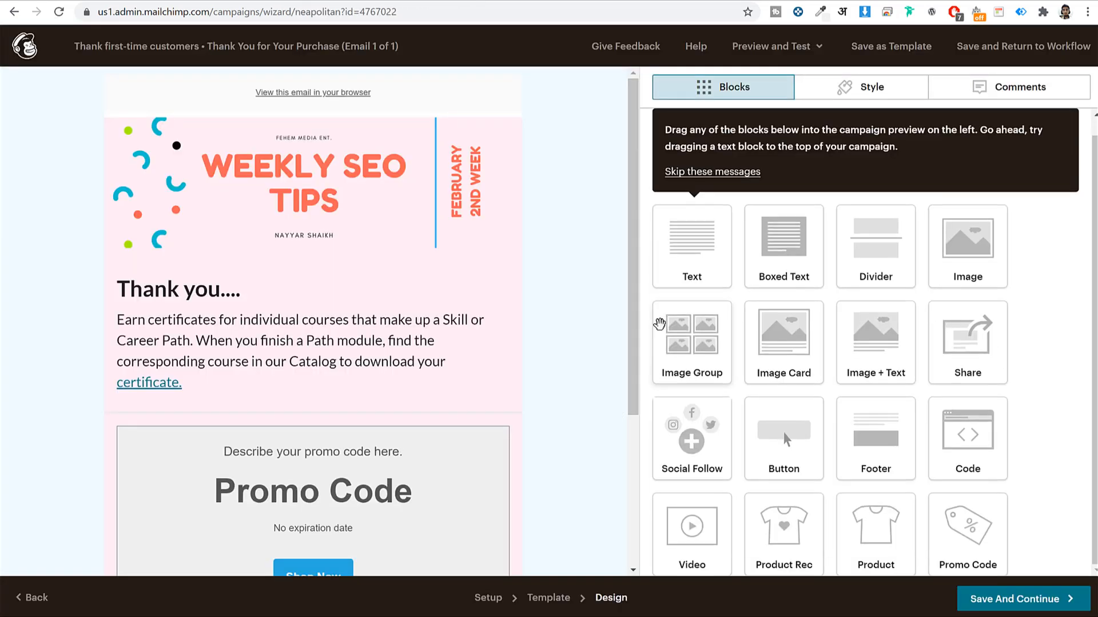
scroll(537, 404, "down", 4)
left_click(504, 287)
scroll(934, 375, "down", 4)
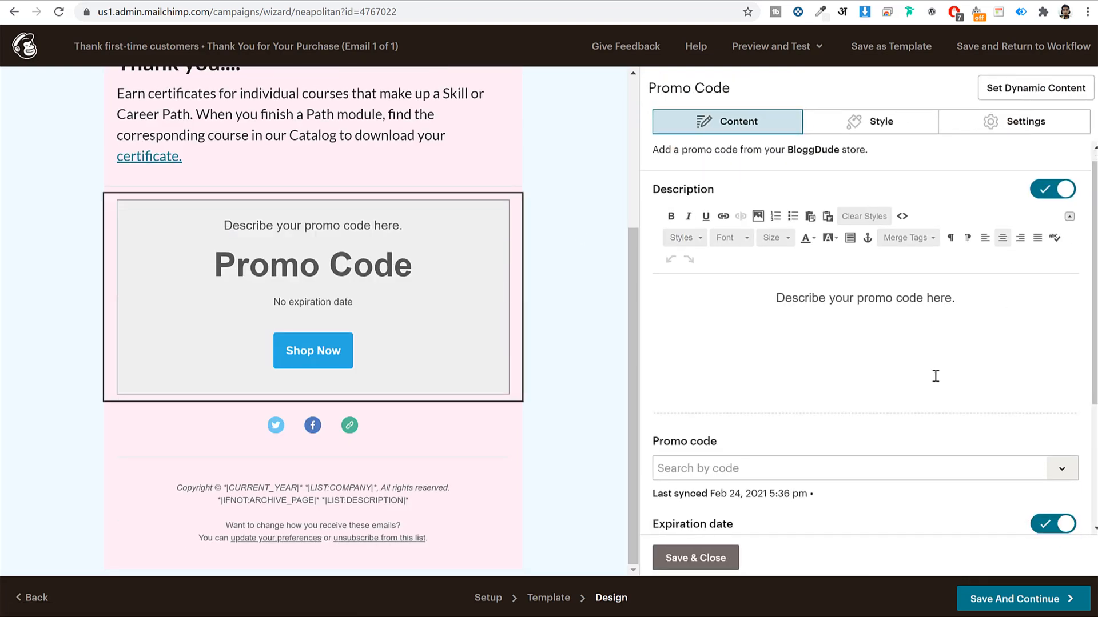
left_click(784, 279)
left_click(1061, 278)
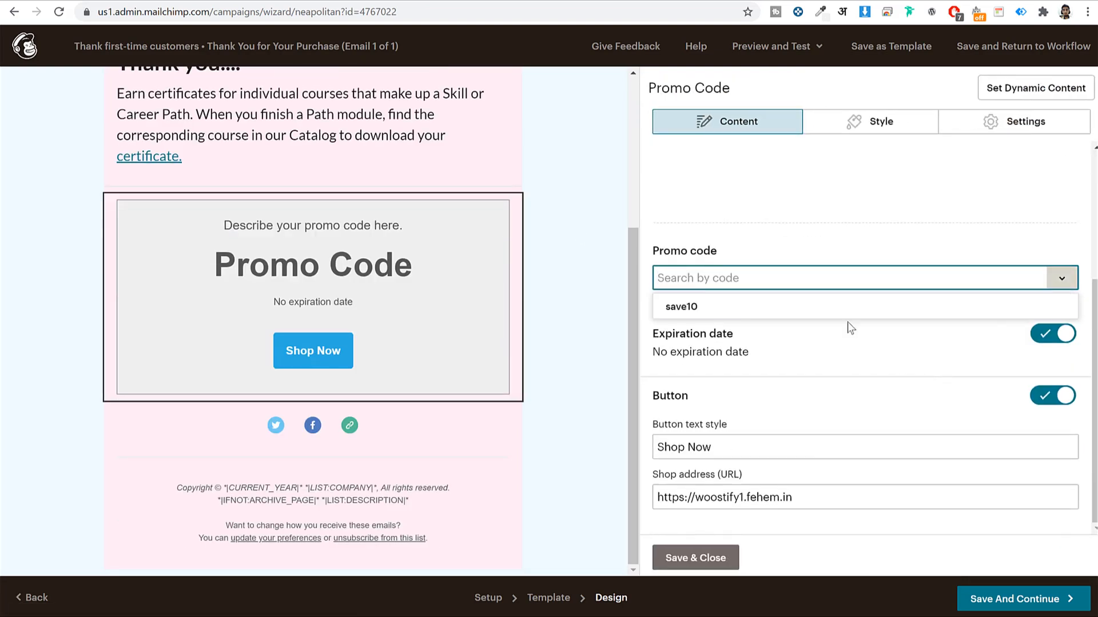
left_click(681, 303)
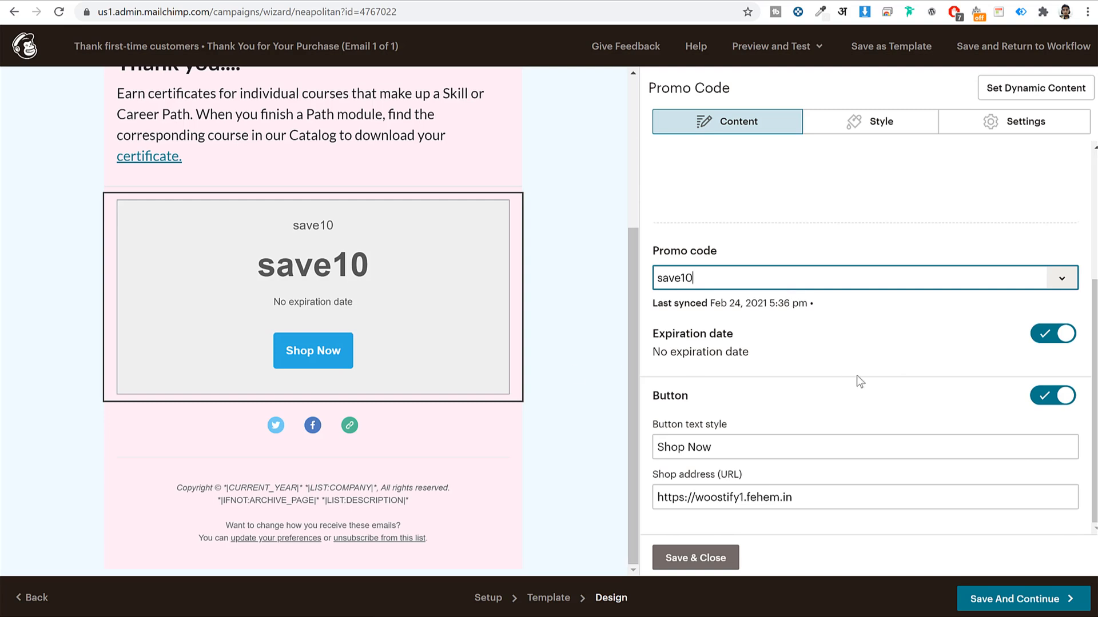
Change the promo description to 'Use this promo to get 10% discount...' and save the design
scroll(841, 388, "up", 3)
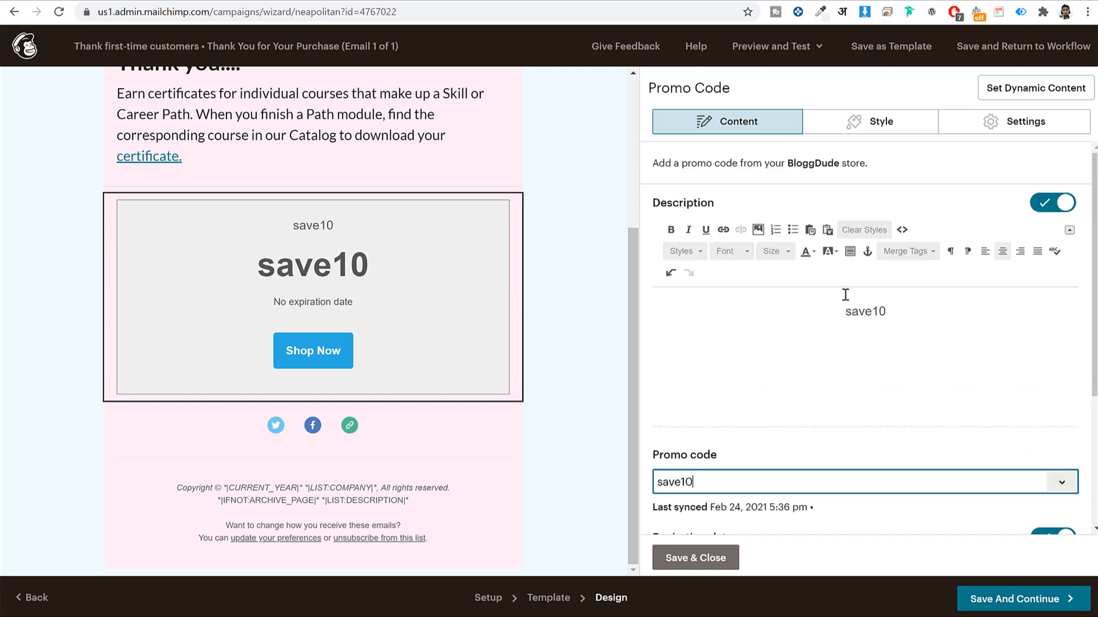
double_click(878, 315)
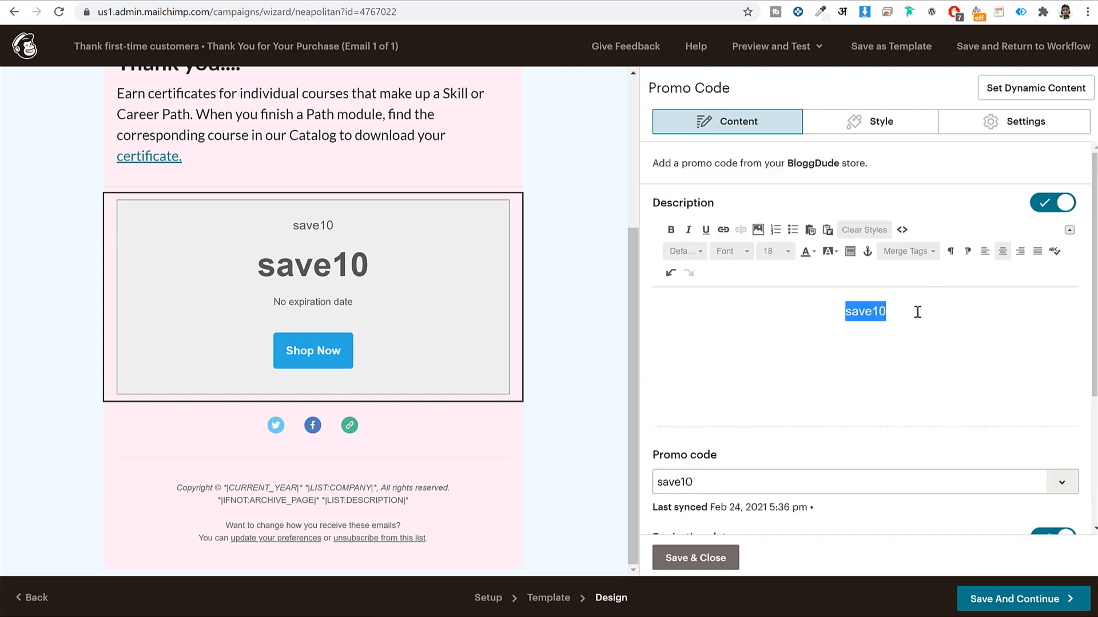
type("Thya")
key("BackSpace")
key("BackSpace")
key("BackSpace")
key("BackSpace")
type("Use this promo to get 10% discount...")
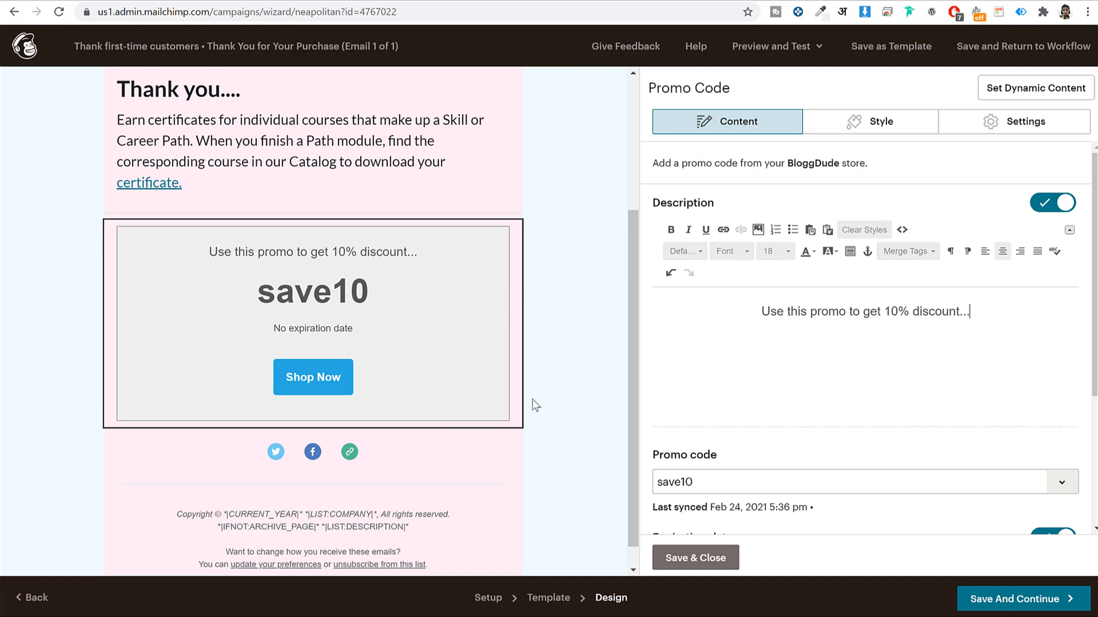
scroll(571, 417, "down", 1)
left_click(692, 558)
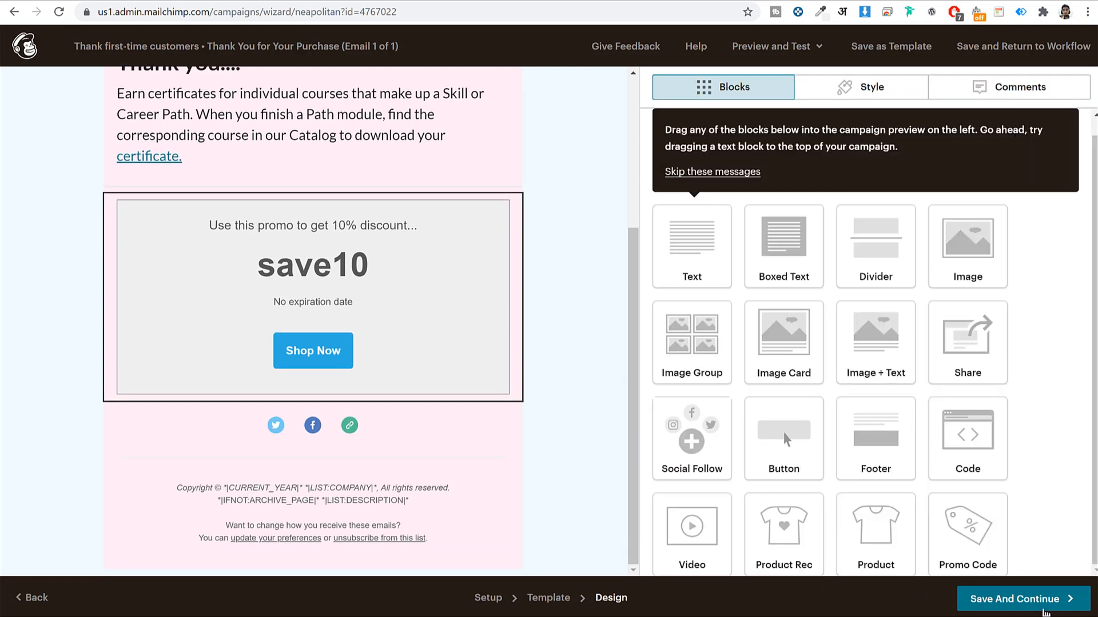
left_click(1033, 601)
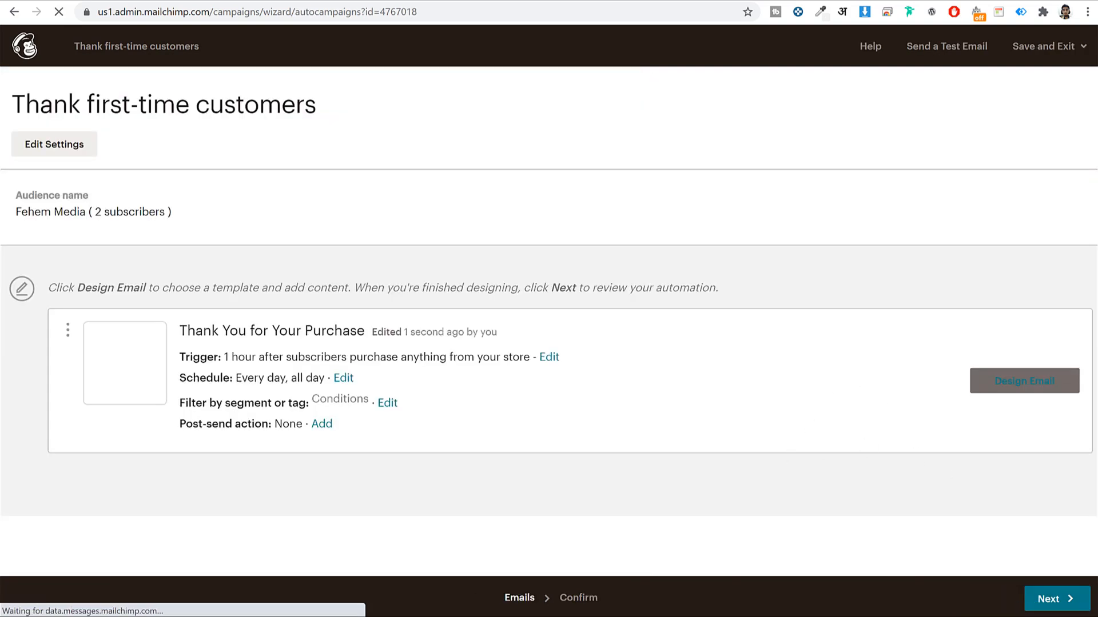
Review and confirm Start Sending for the Thank first-time customers automation to Fehem Media
left_click(1060, 605)
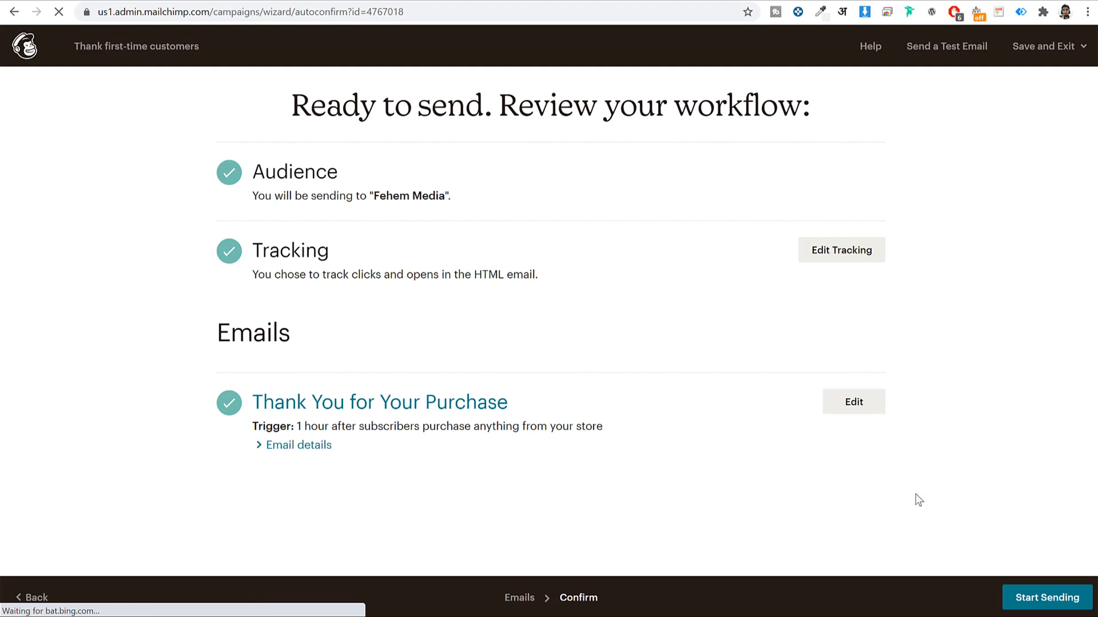
left_click(1049, 597)
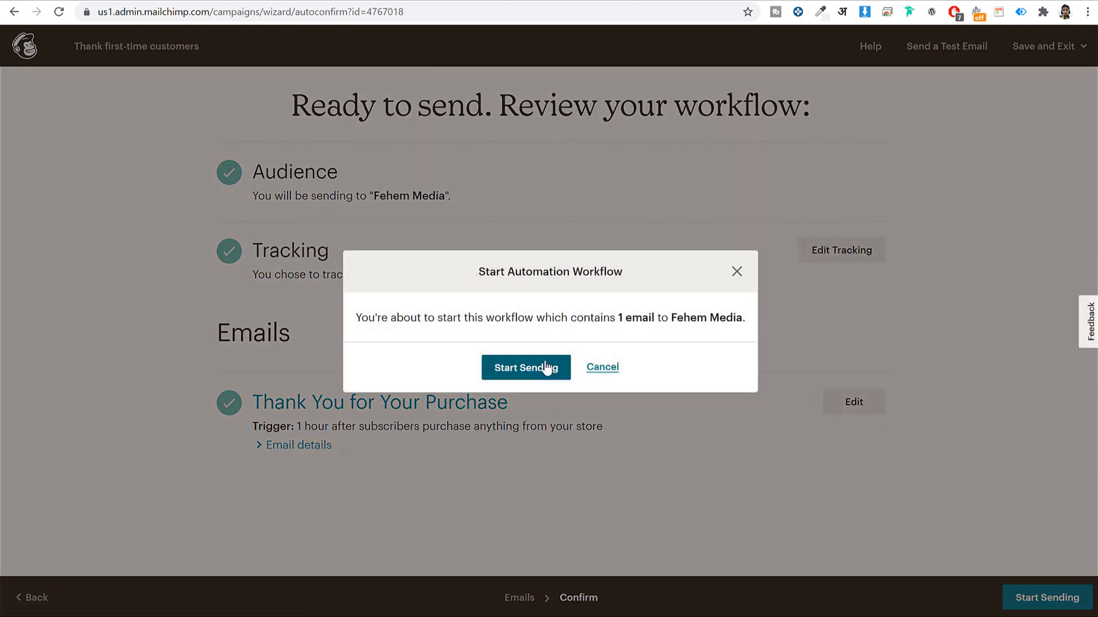
left_click(545, 369)
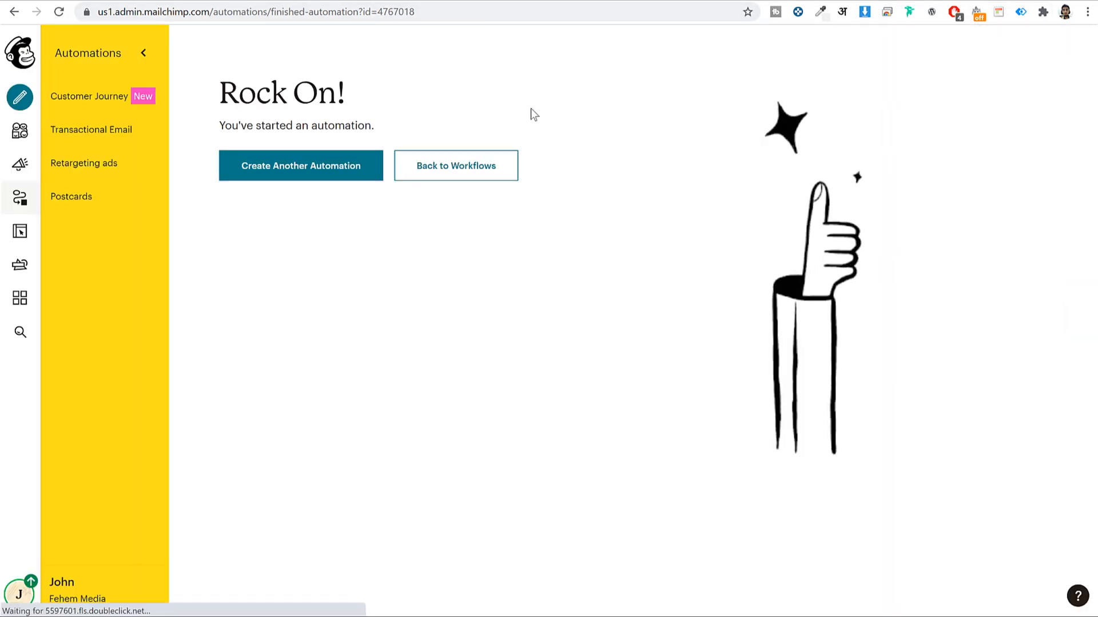
left_click(23, 103)
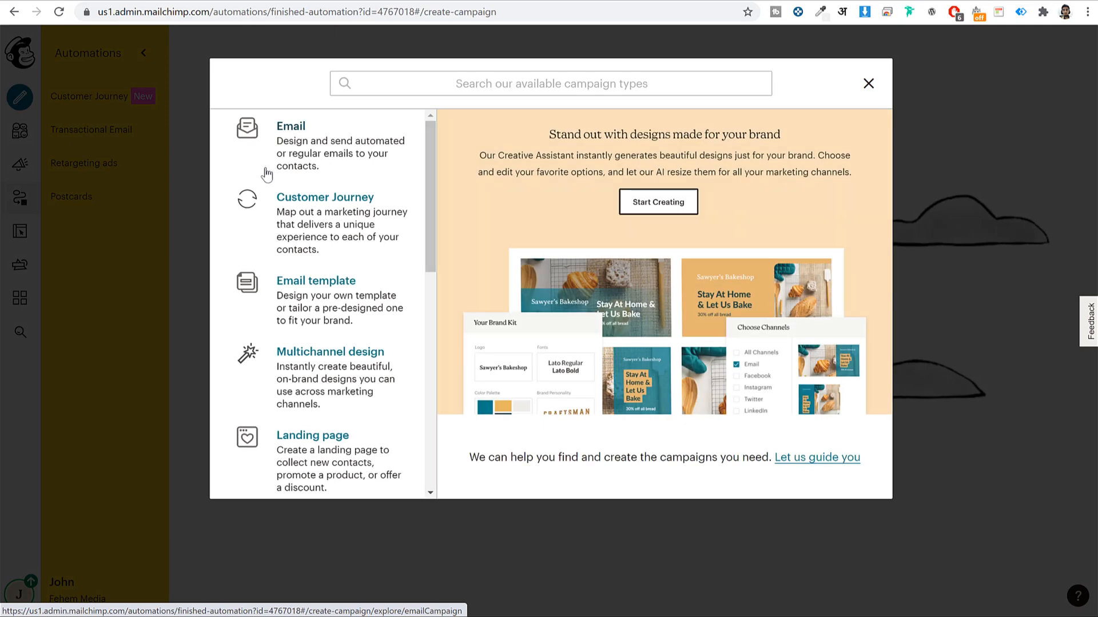
Create an automated E-Commerce abandoned cart email for the BloggDude store
left_click(288, 131)
left_click(542, 137)
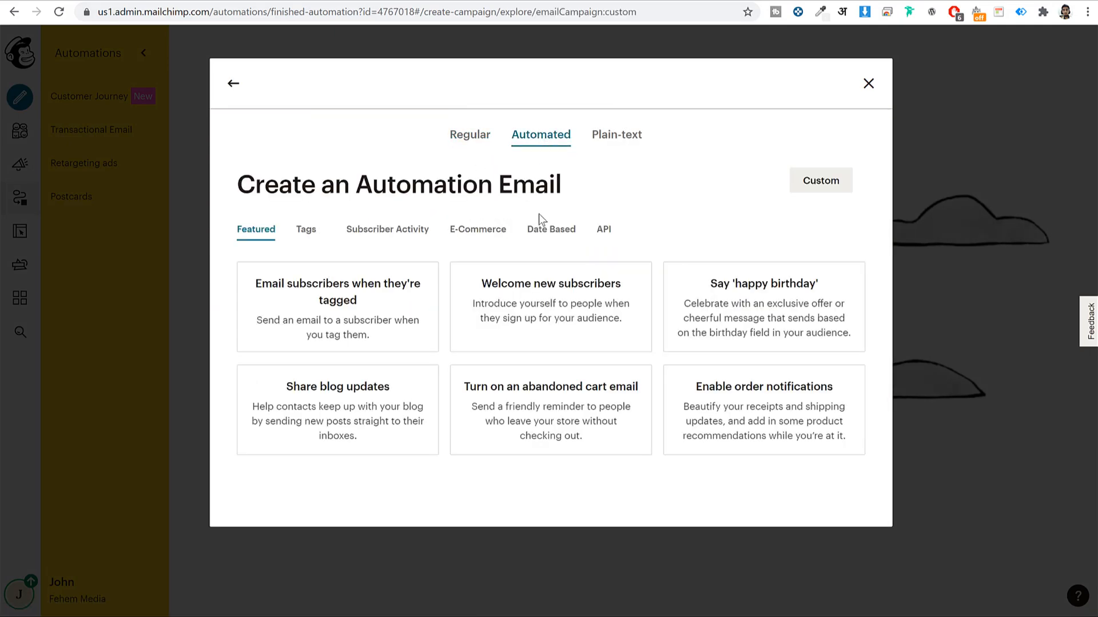
left_click(454, 239)
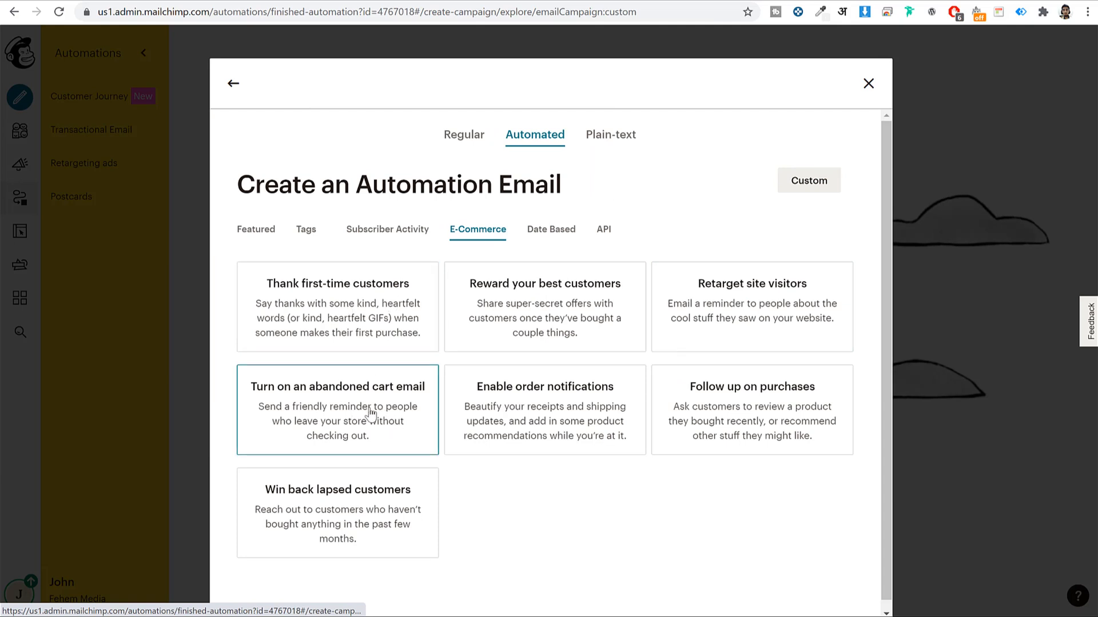
left_click(354, 418)
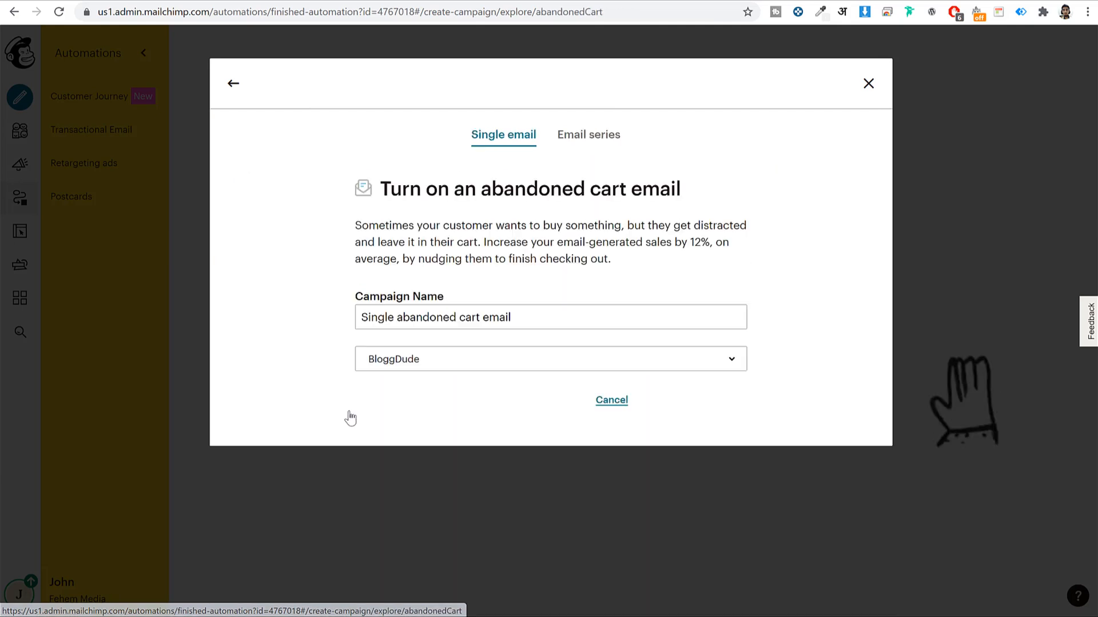
left_click(456, 361)
left_click(269, 404)
left_click(510, 404)
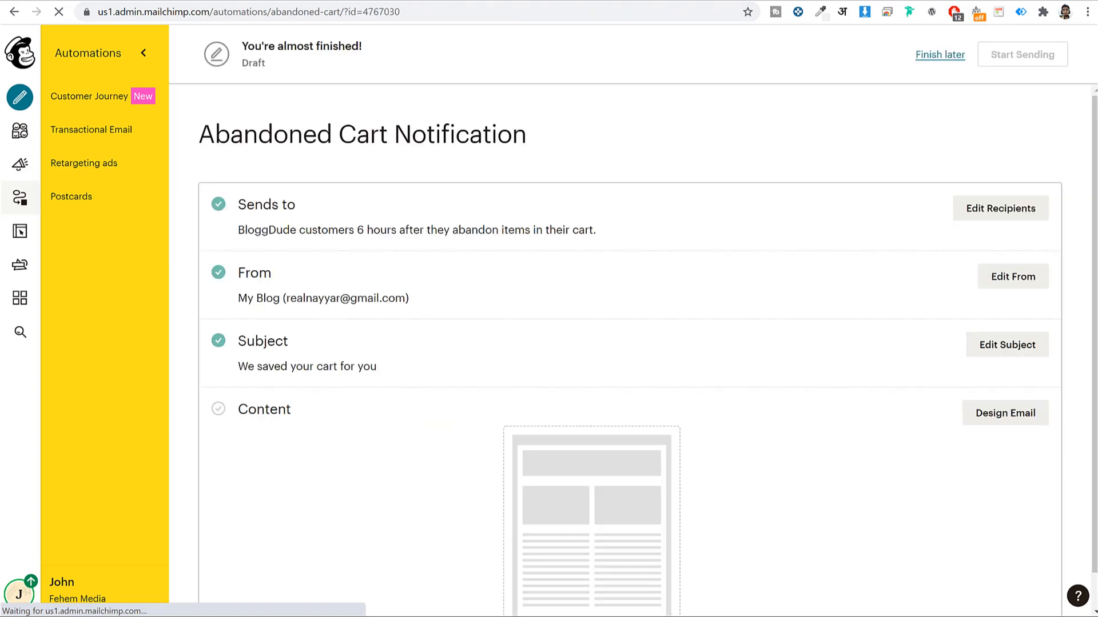
key("ctrl+t")
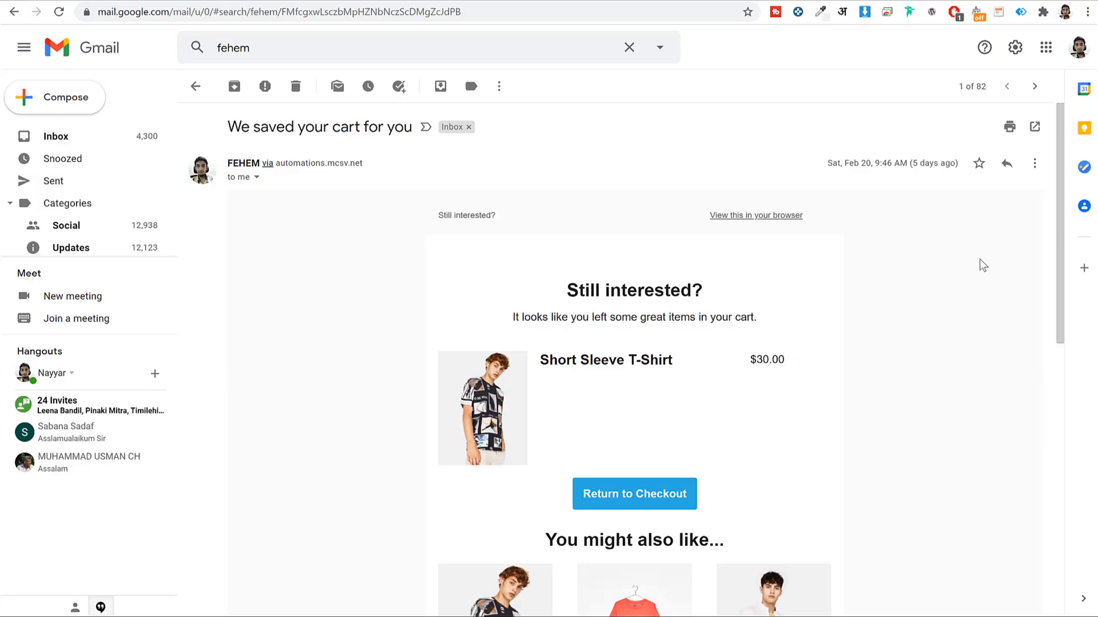
Review the received 'Still interested?' abandoned-cart email with the BLOGGDUDE logo in Gmail
scroll(940, 316, "down", 9)
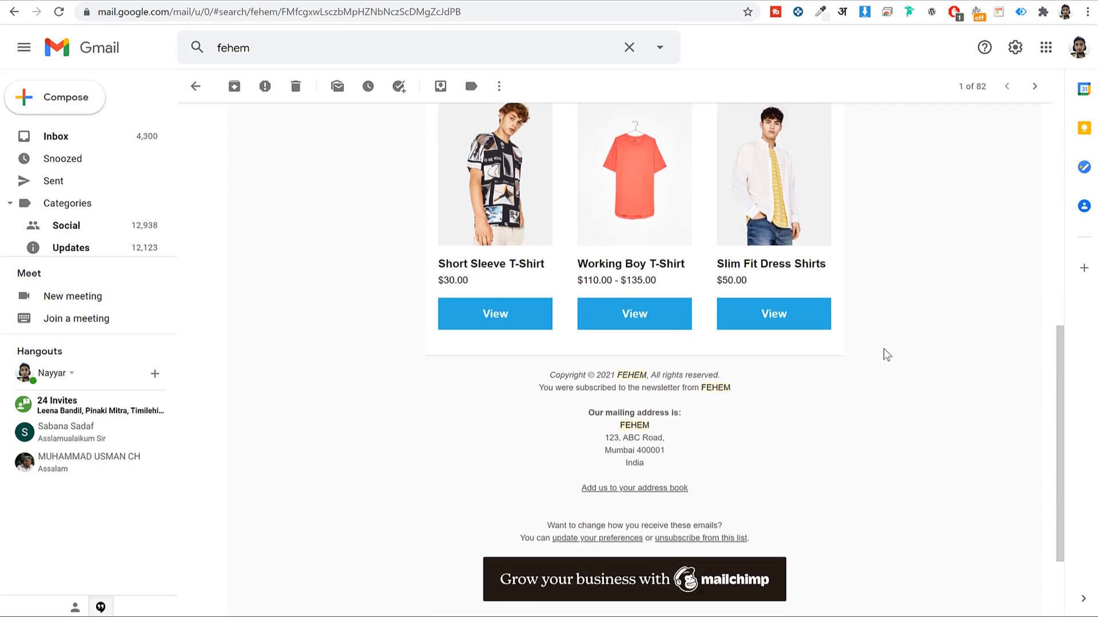
scroll(888, 357, "up", 8)
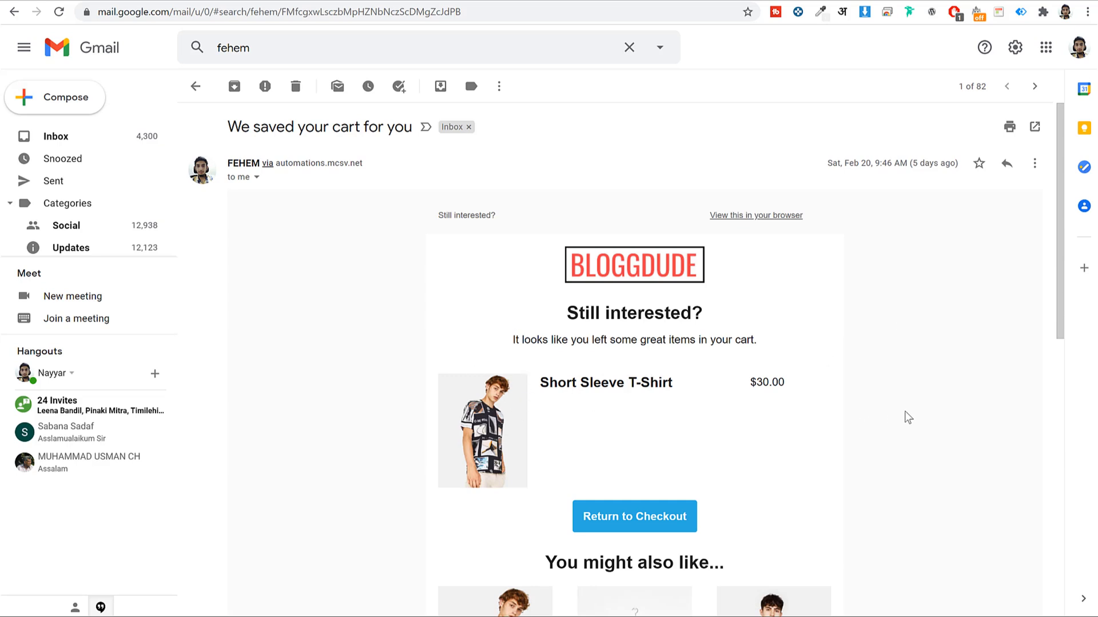
scroll(908, 417, "down", 2)
scroll(626, 314, "up", 2)
left_click_drag(540, 310, 717, 317)
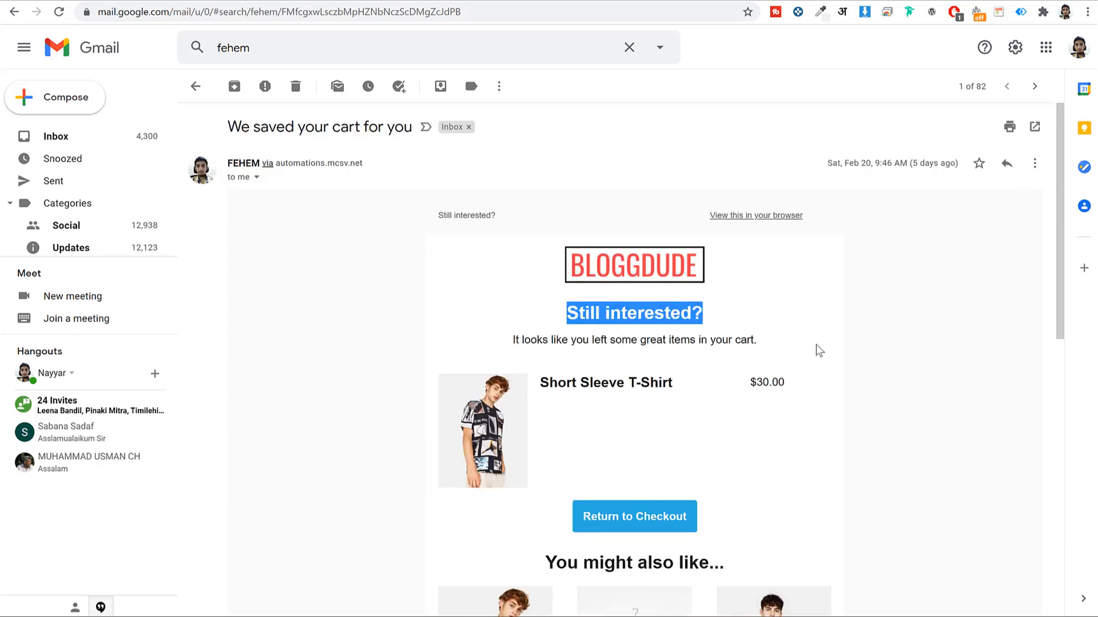
scroll(510, 289, "down", 3)
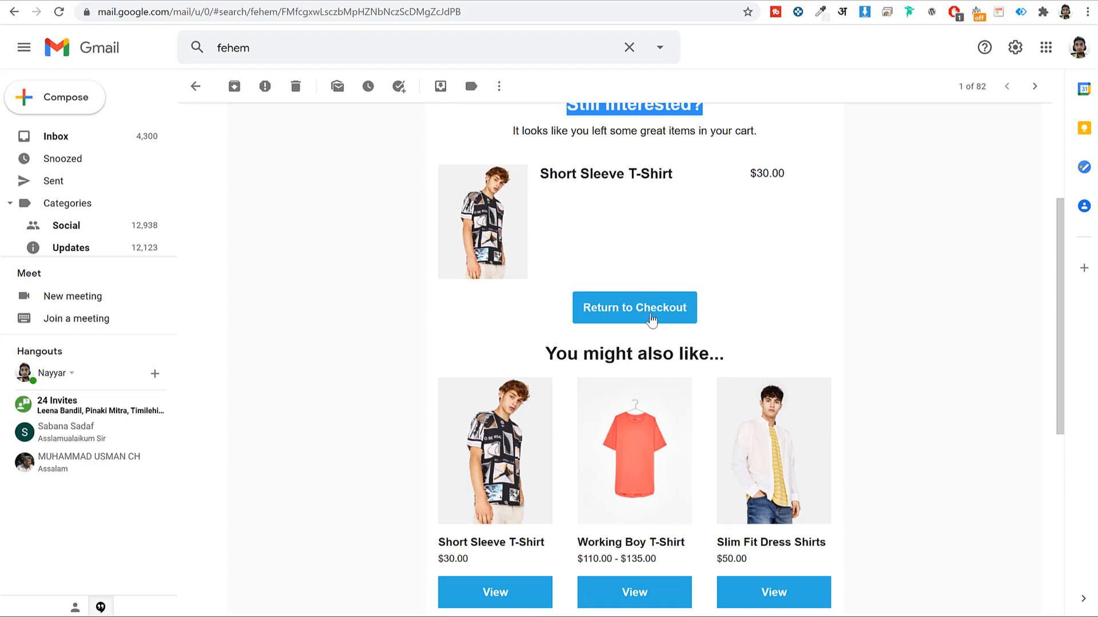
scroll(903, 394, "down", 4)
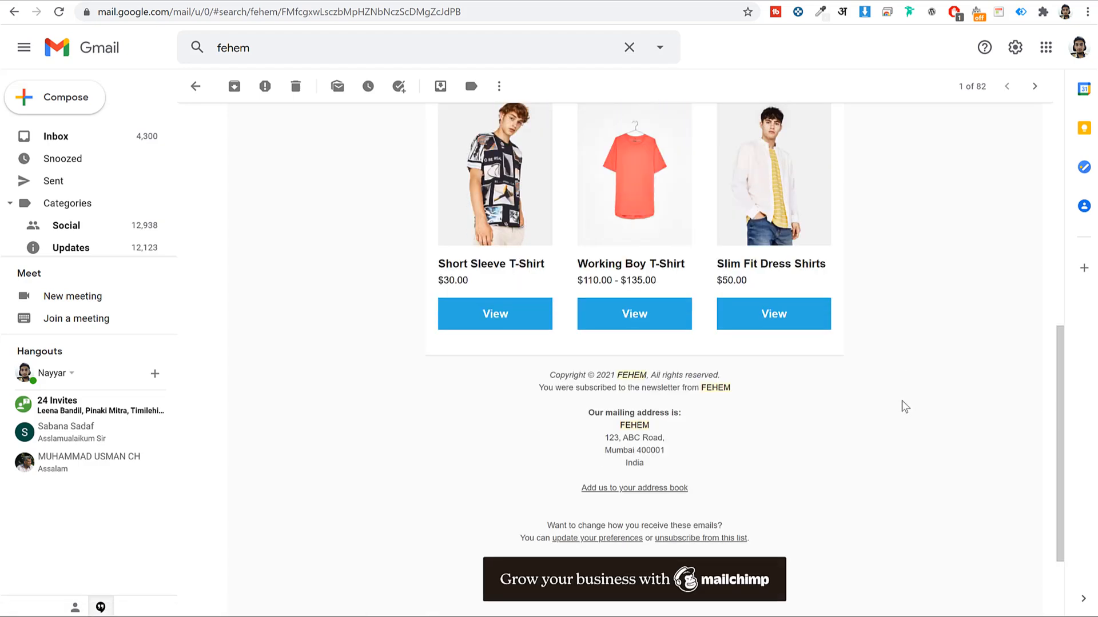
scroll(832, 349, "up", 6)
left_click(865, 347)
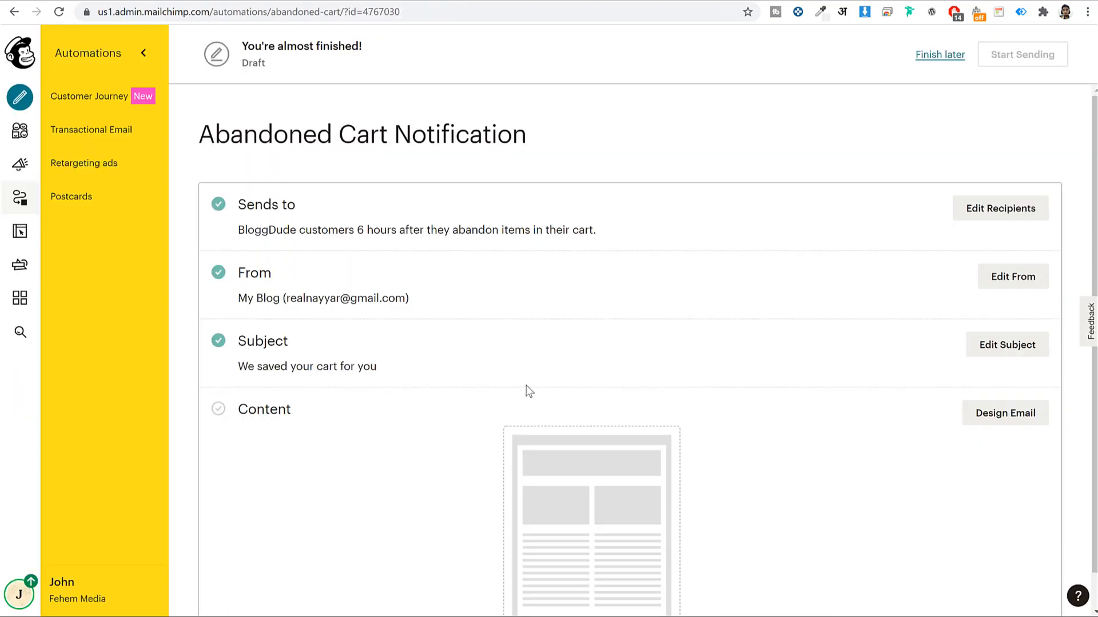
Design the email using the Abandoned Cart with Product Recommendations template
scroll(890, 392, "down", 1)
left_click(1032, 376)
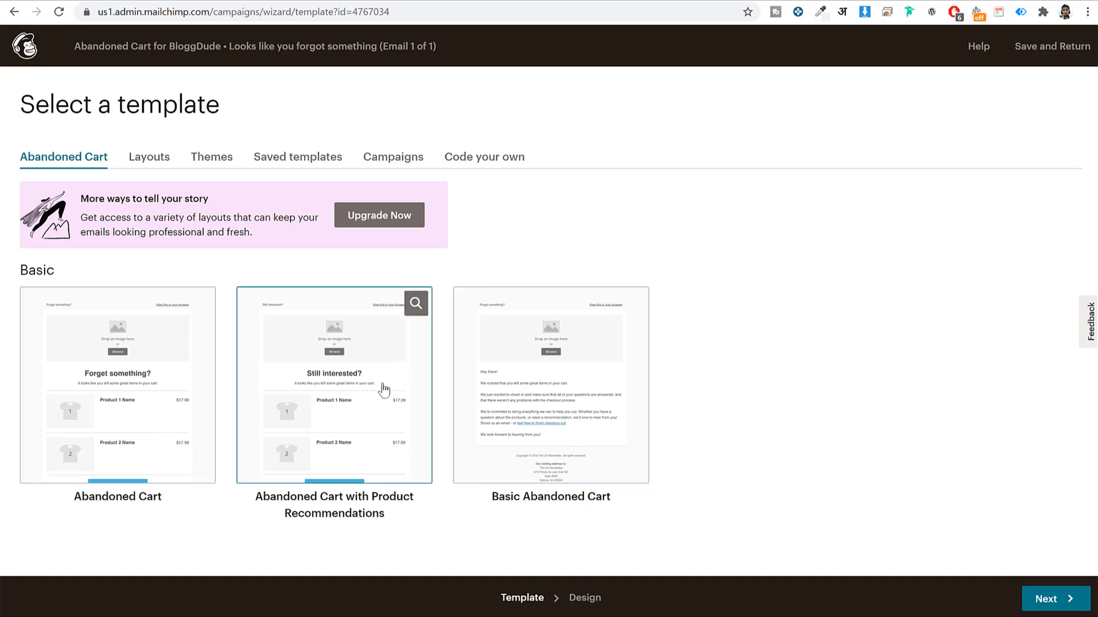
left_click(343, 369)
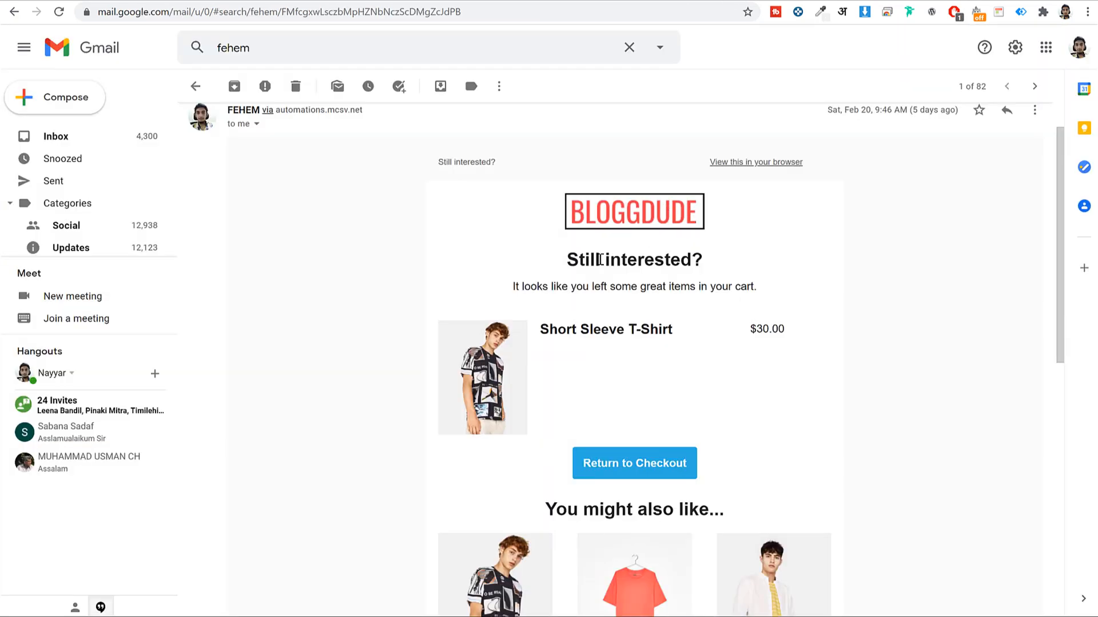
Select the email's logo placeholder block for editing
left_click_drag(600, 260, 709, 286)
left_click(713, 286)
scroll(637, 255, "down", 7)
scroll(784, 338, "down", 3)
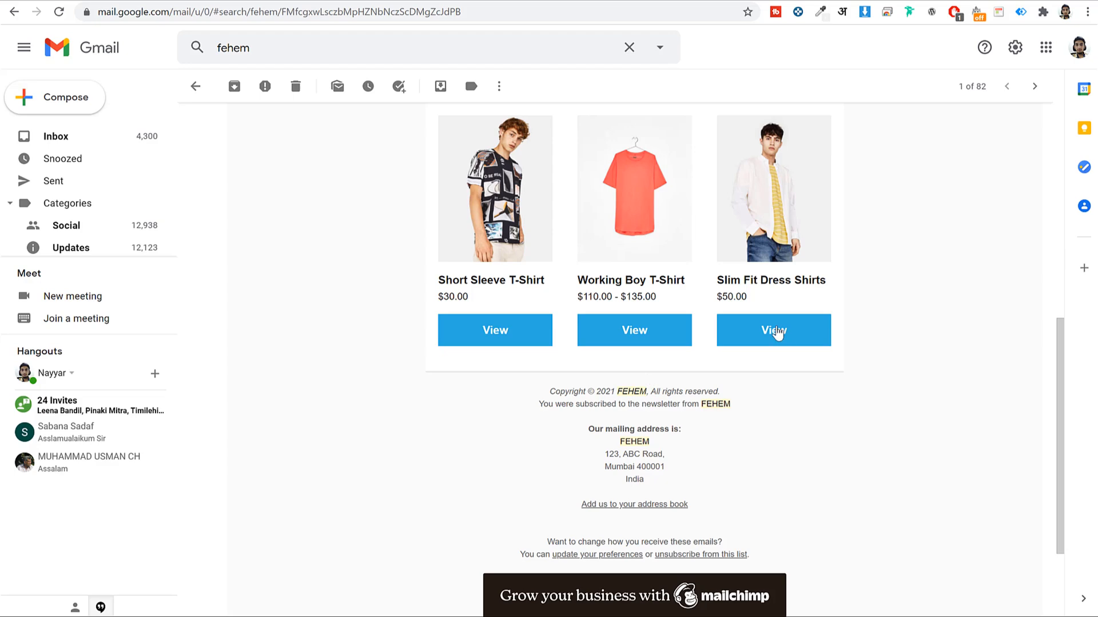
scroll(743, 452, "up", 9)
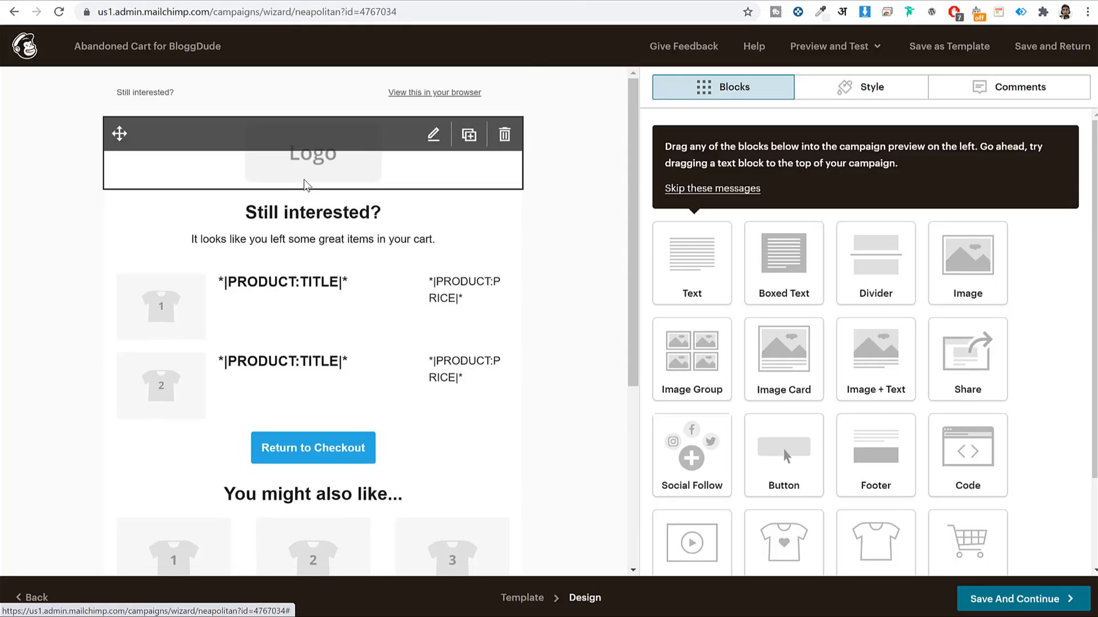
left_click(313, 154)
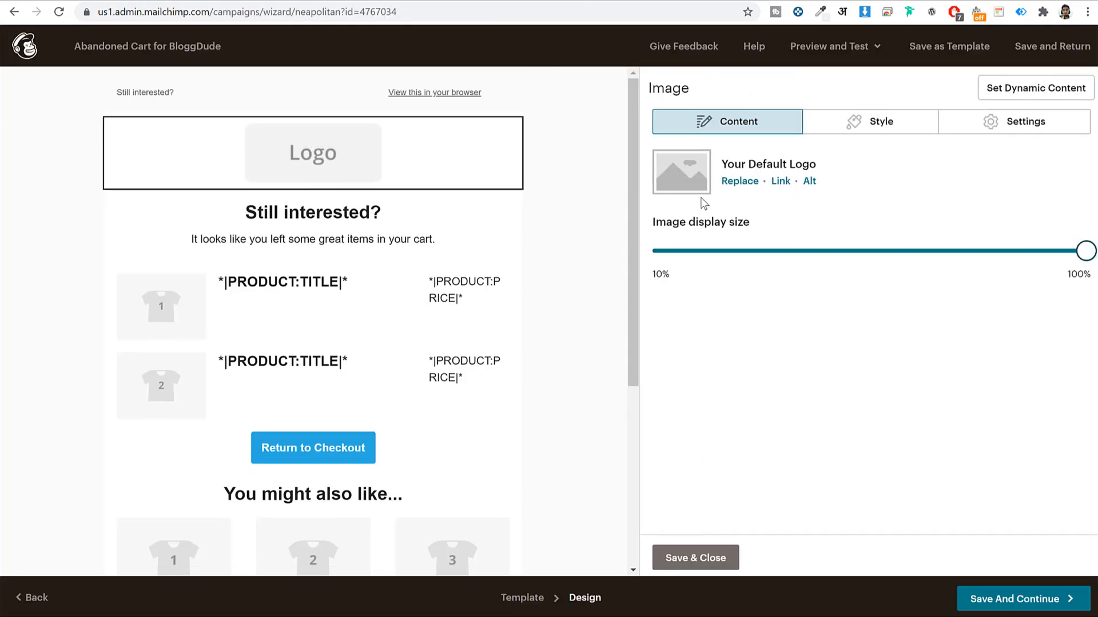
Replace the placeholder logo with the uploaded LogoMakr_1cH2UERe BLOGGDUDE logo
left_click(747, 181)
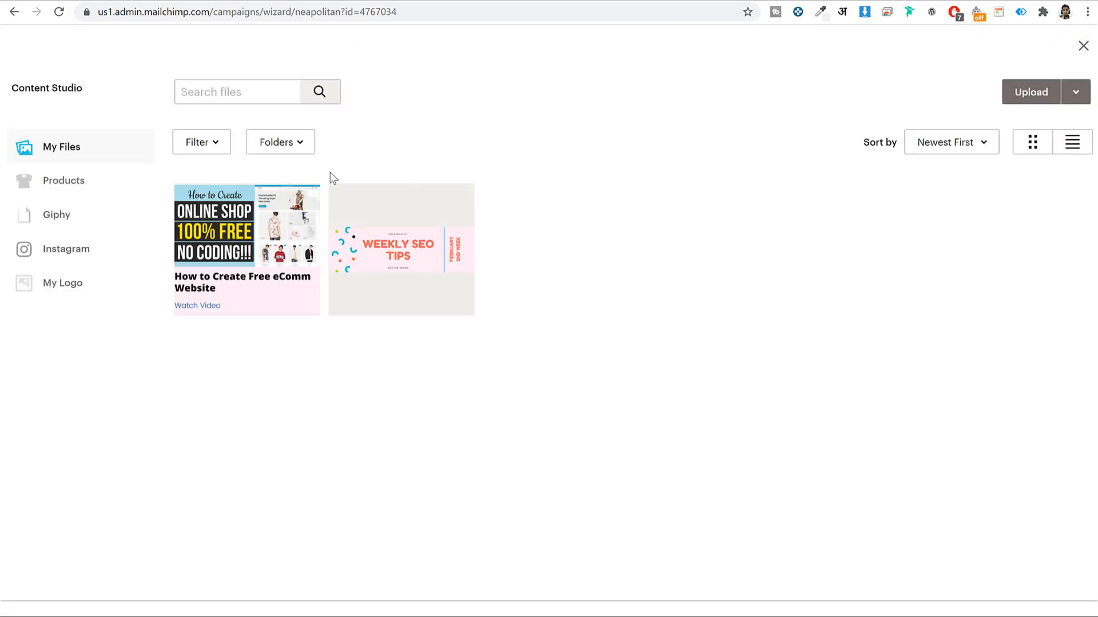
left_click(1028, 96)
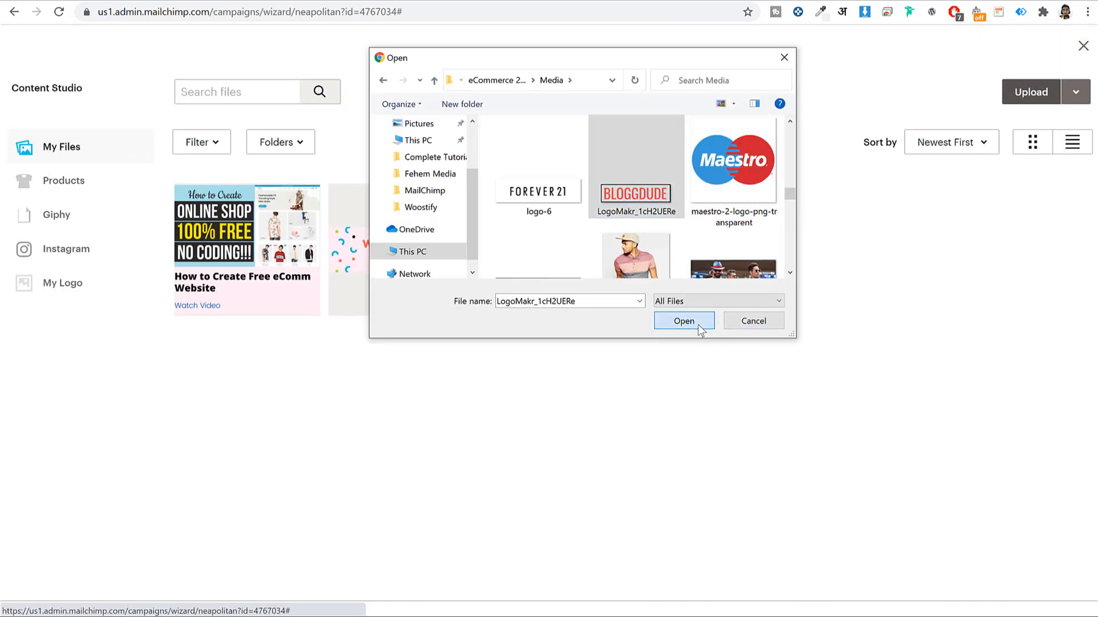
left_click(683, 321)
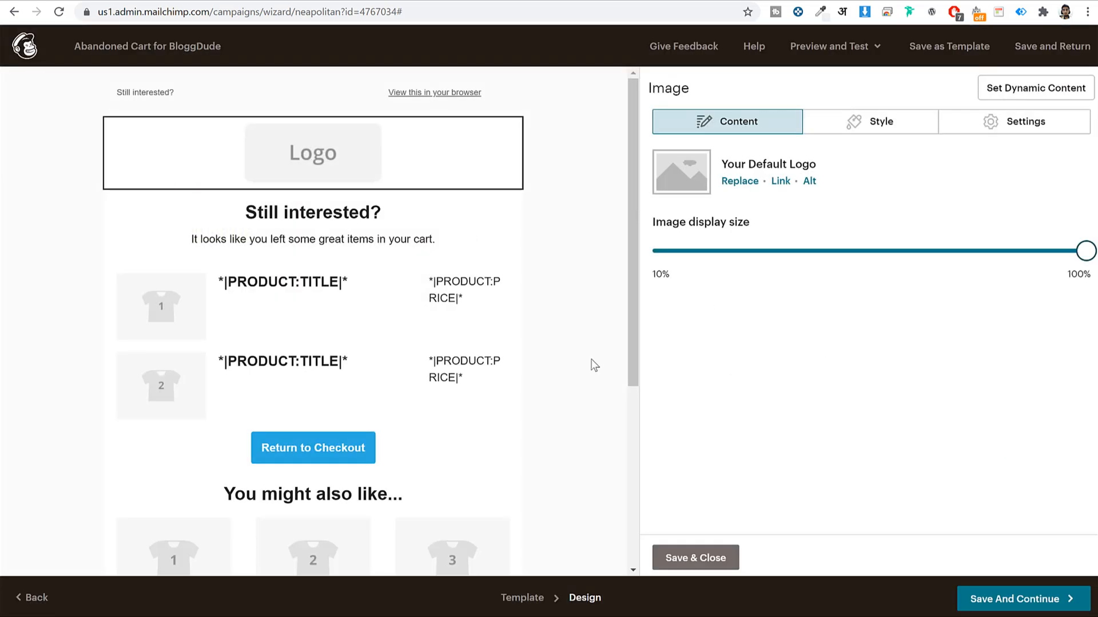
left_click(357, 202)
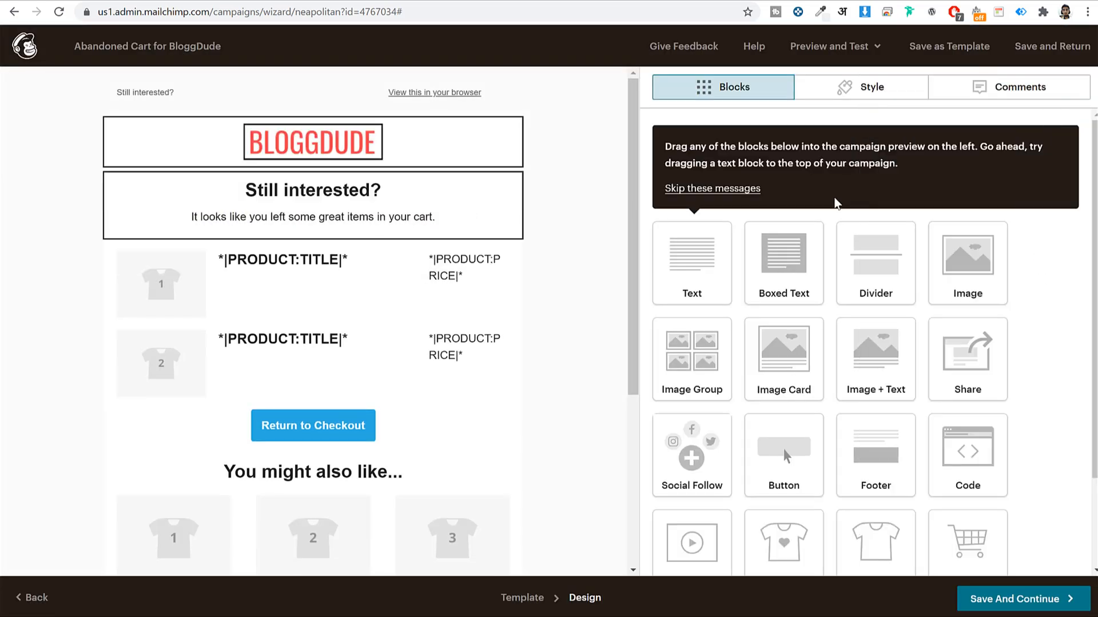
Review the 'Still interested?' text and the cart products block settings, then close them
left_click(320, 215)
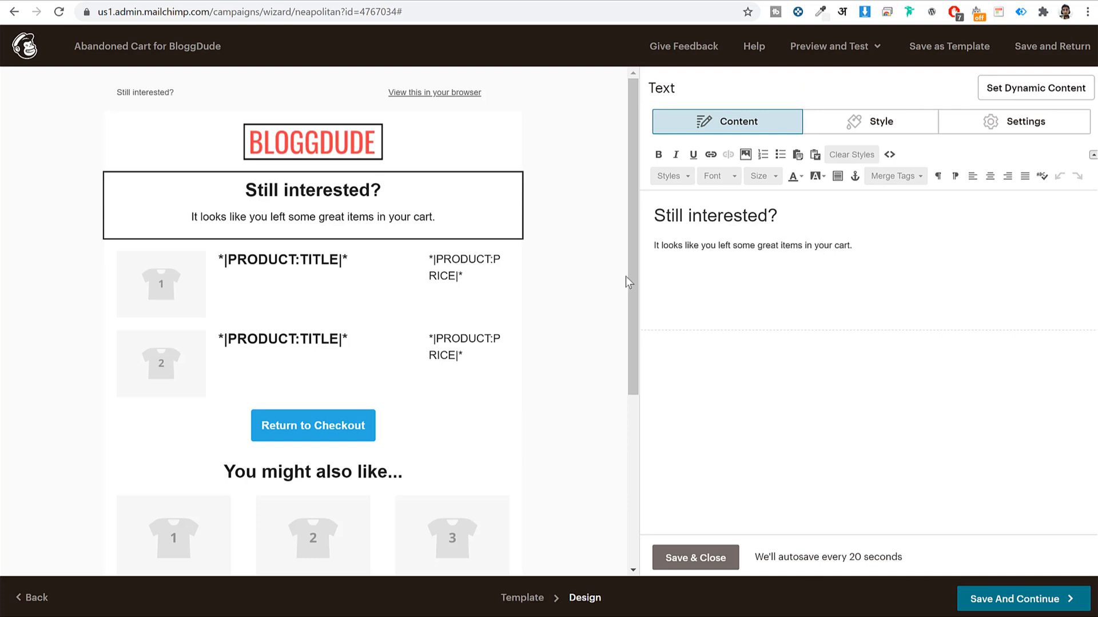
left_click(315, 304)
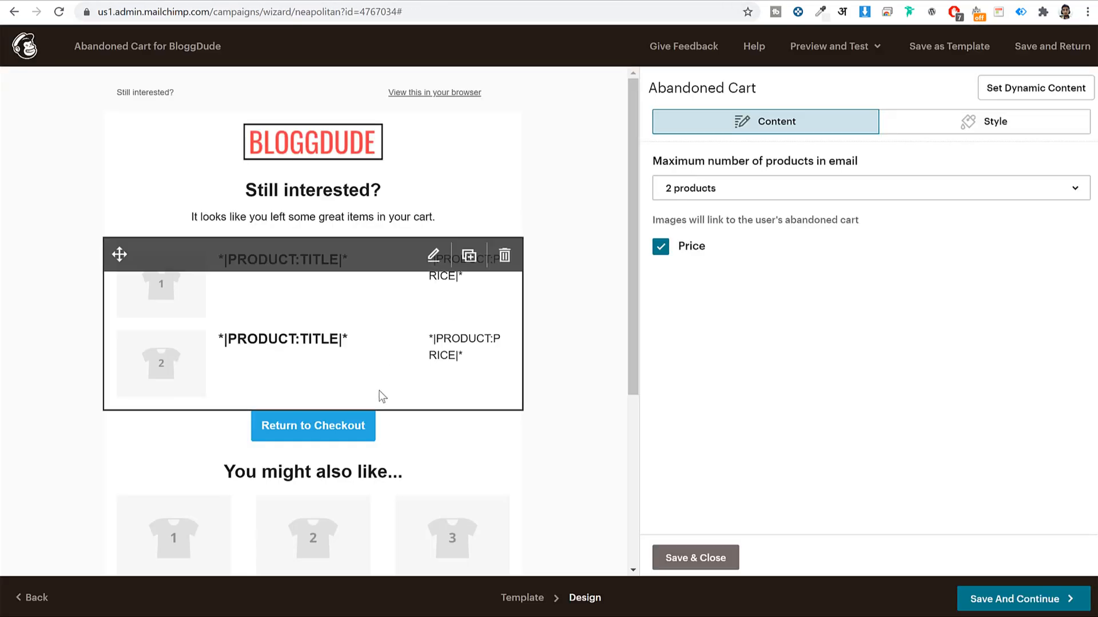
scroll(376, 382, "down", 4)
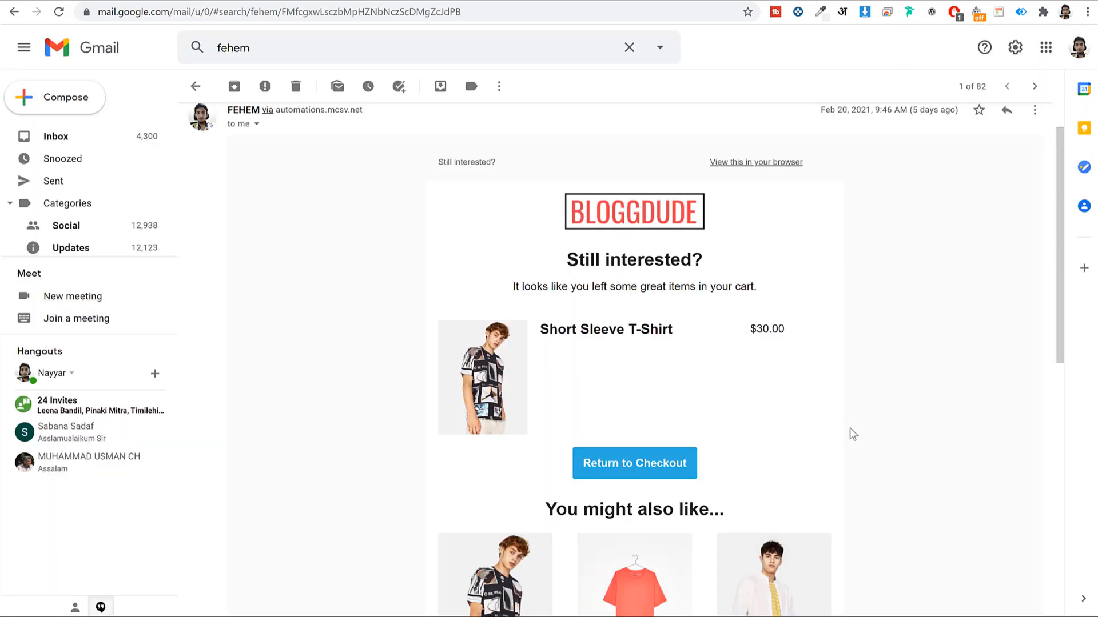
scroll(850, 433, "down", 3)
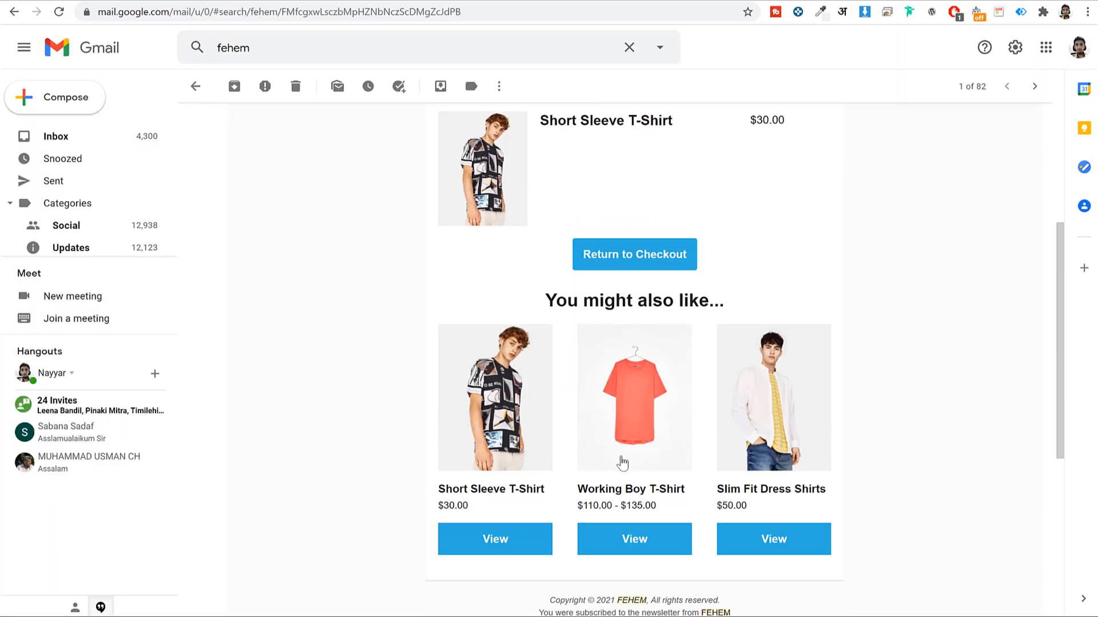
scroll(578, 362, "up", 4)
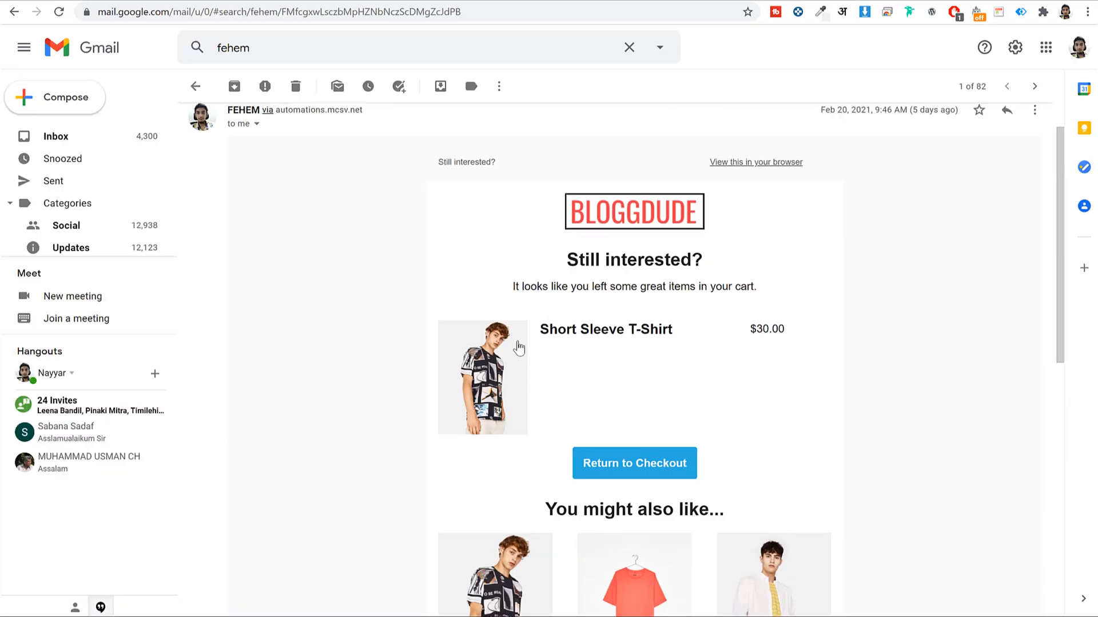
scroll(598, 374, "down", 4)
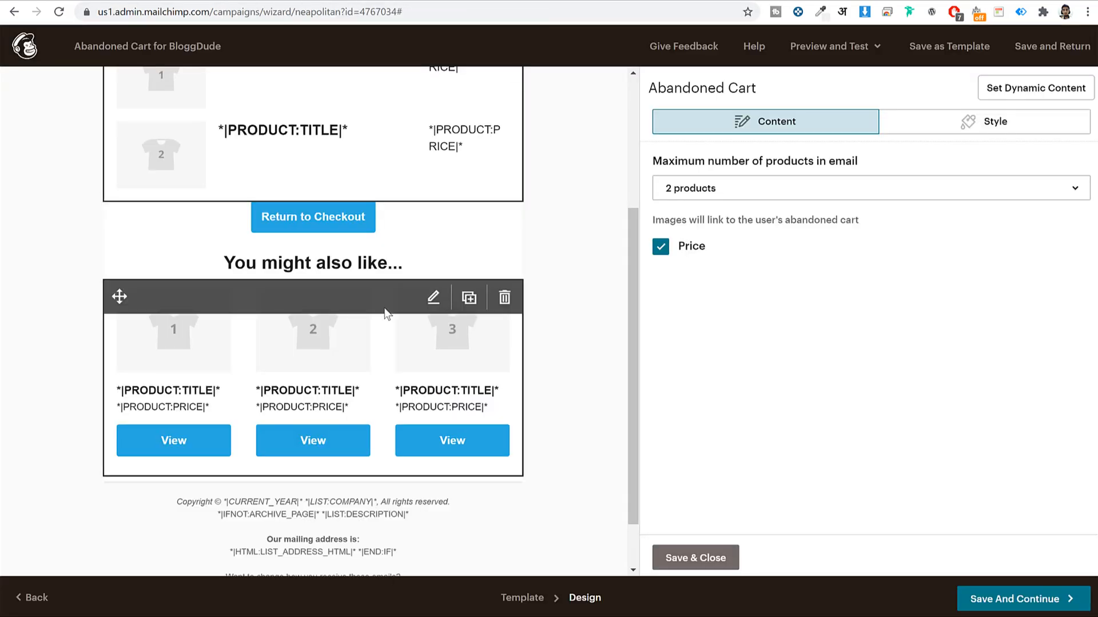
scroll(398, 405, "down", 1)
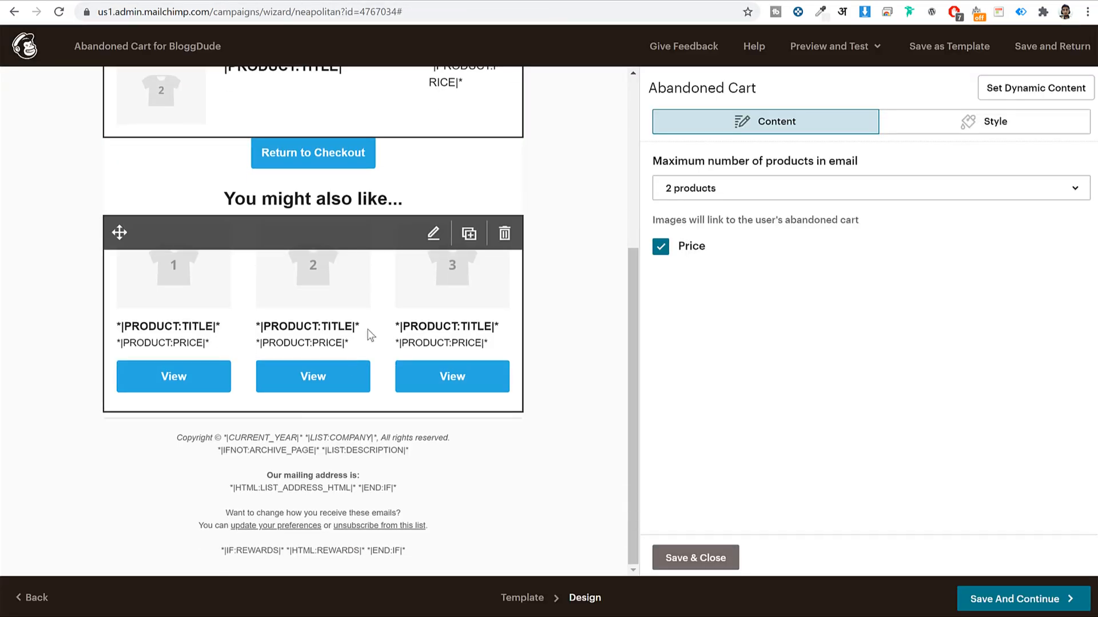
scroll(343, 400, "up", 5)
left_click(709, 559)
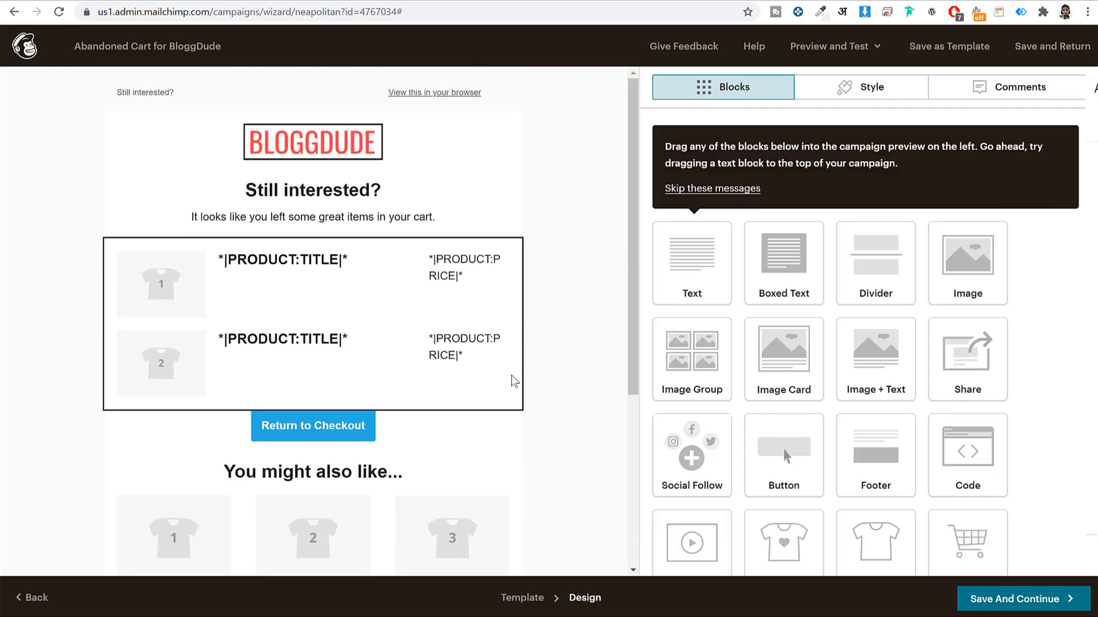
Add a save10 promo code block below the cart products and save the email design
scroll(724, 542, "down", 2)
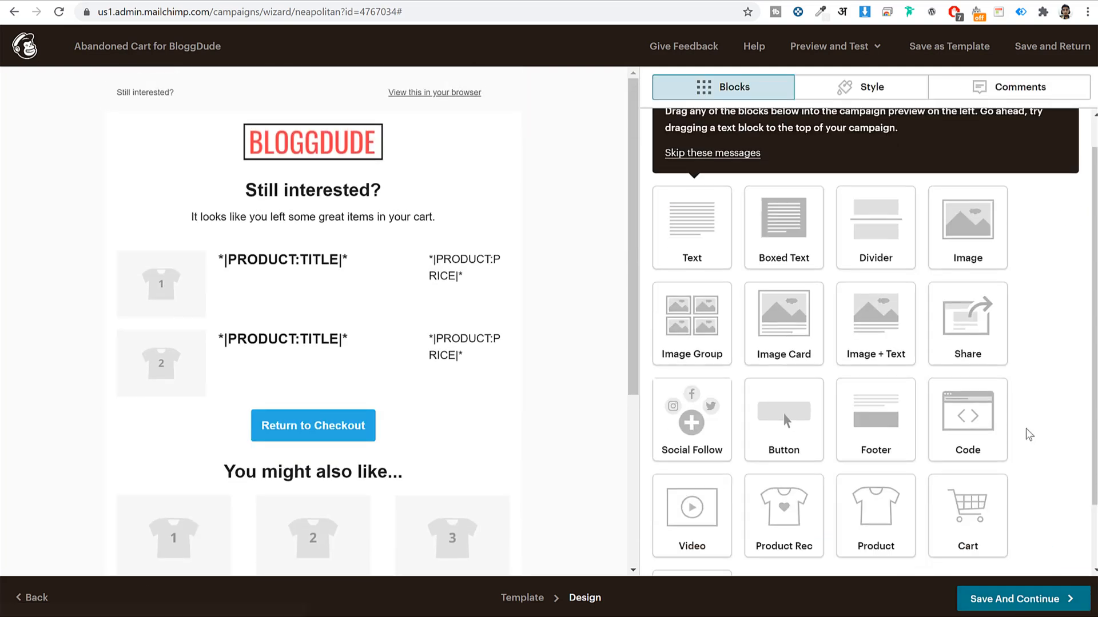
left_click_drag(724, 514, 410, 407)
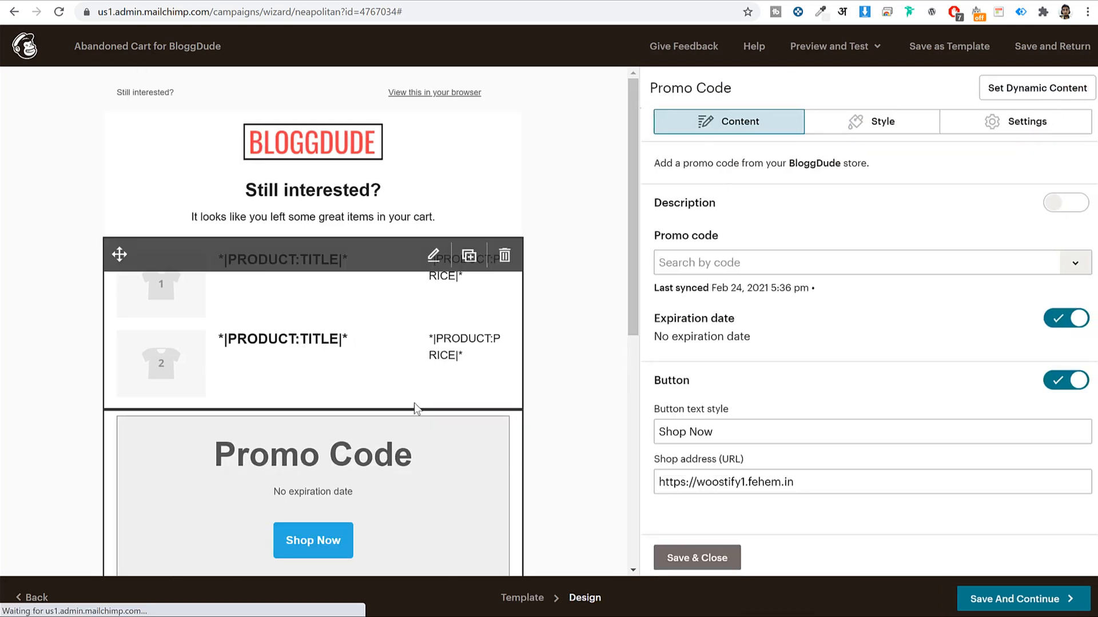
left_click(1084, 270)
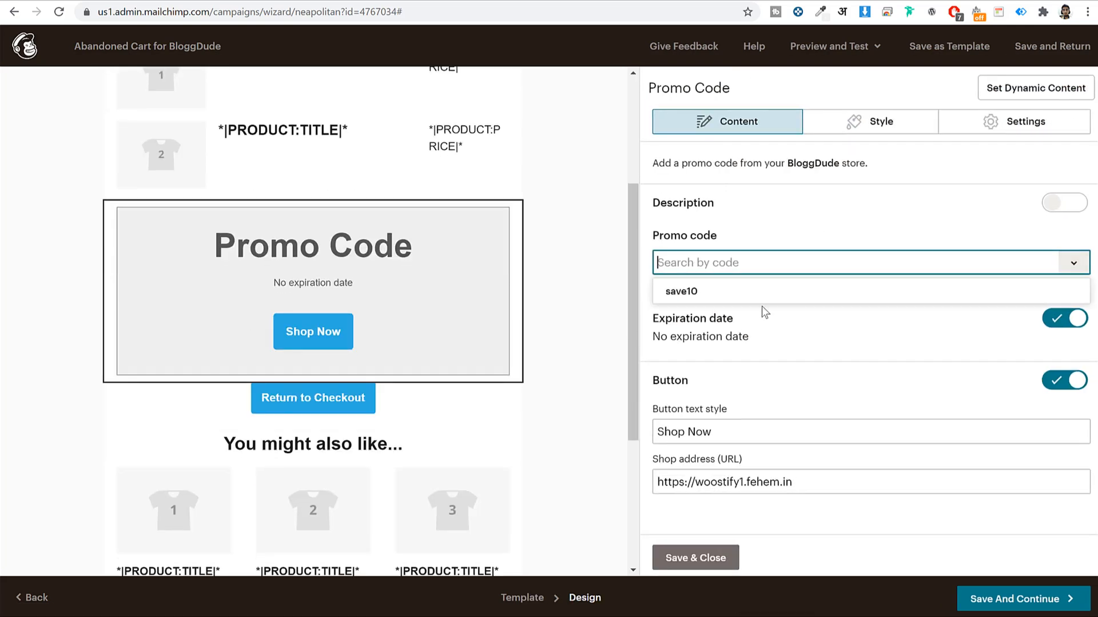
left_click(743, 289)
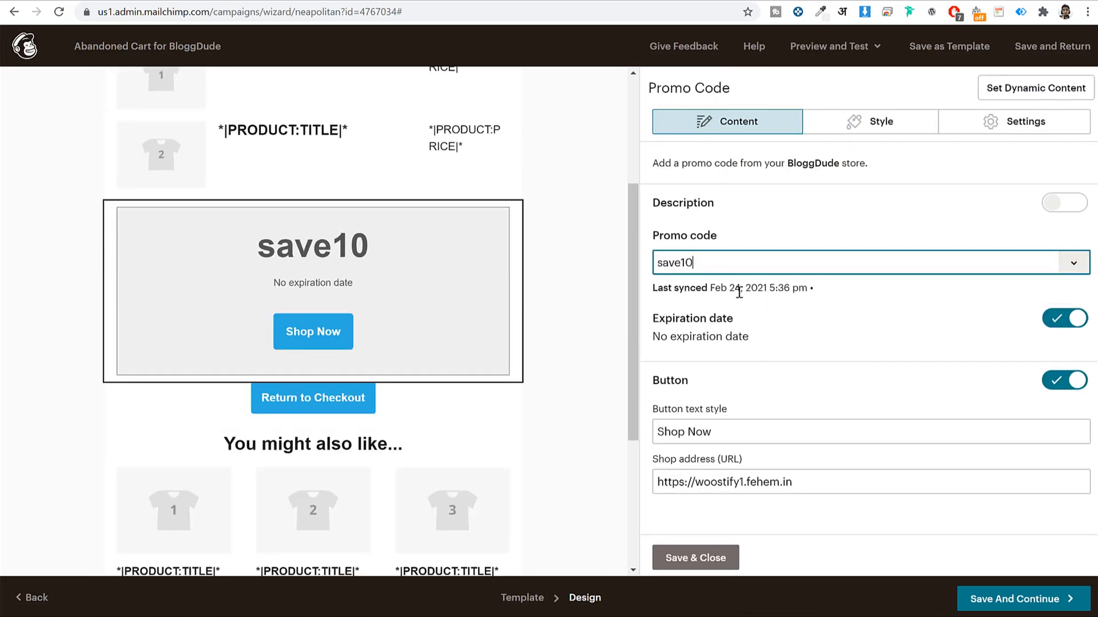
left_click(1023, 595)
left_click(670, 90)
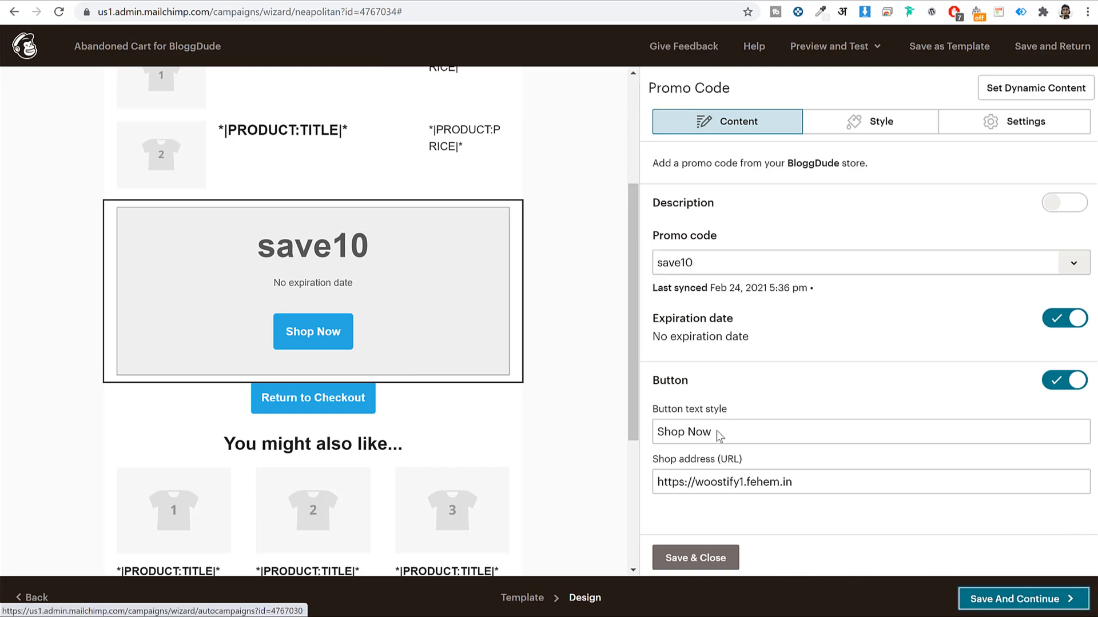
left_click(695, 558)
left_click(1058, 598)
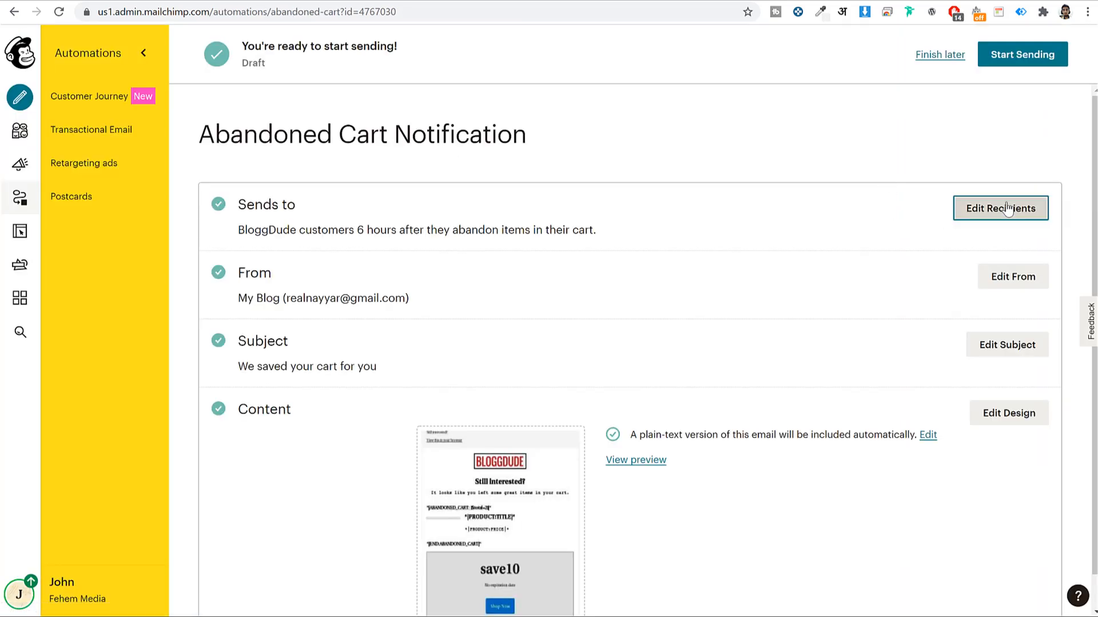
left_click(1008, 209)
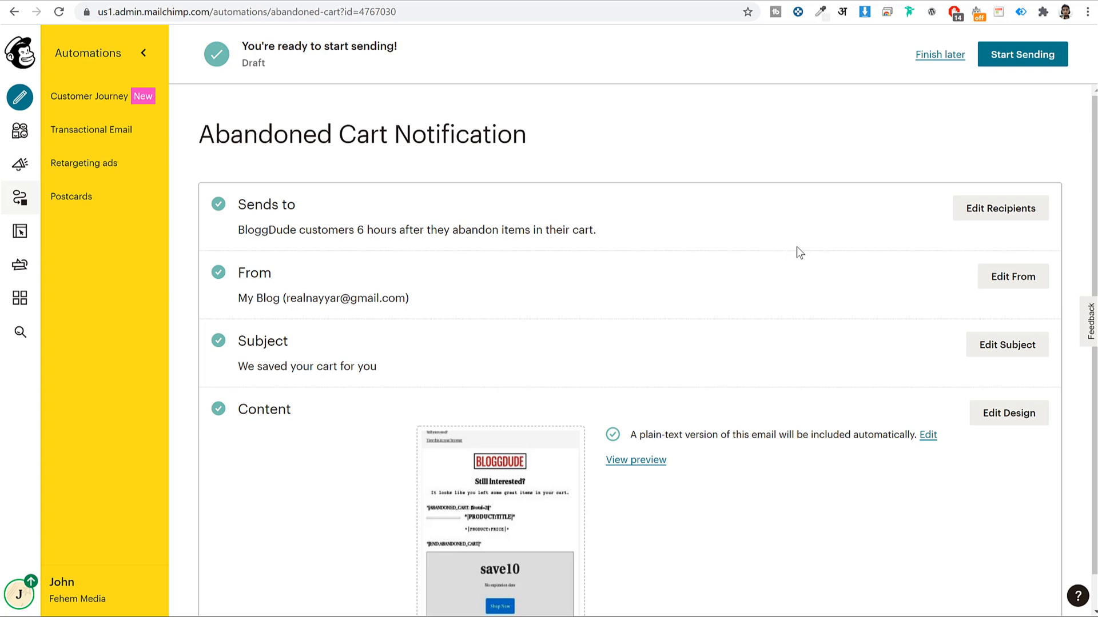
Start sending the BloggDude abandoned-cart automation, confirm it, and return to the home dashboard
scroll(693, 420, "down", 1)
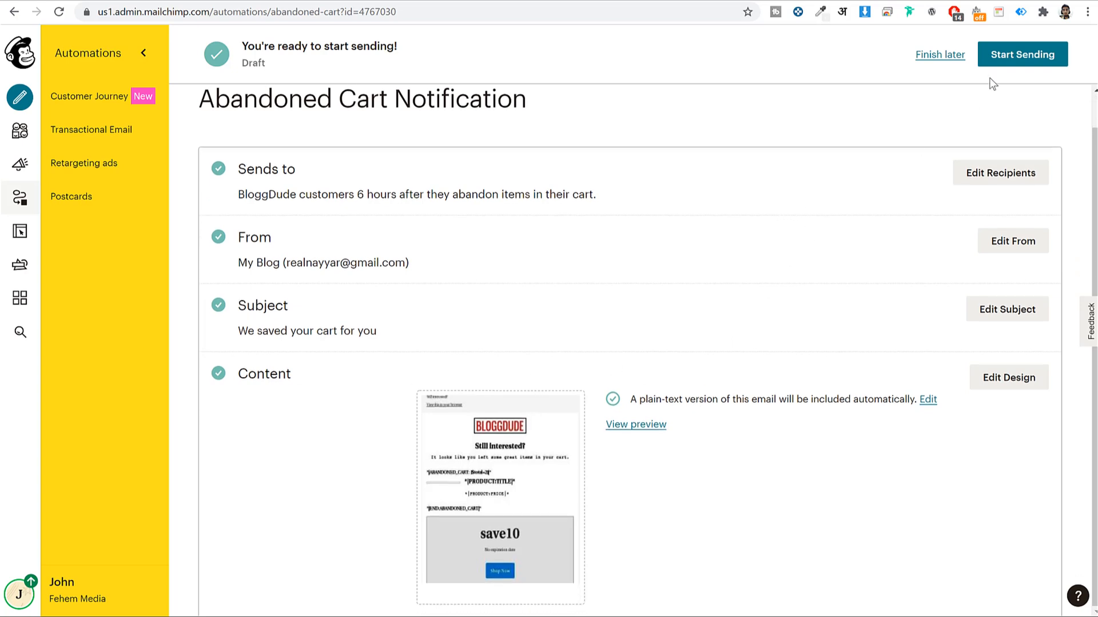
left_click(1026, 58)
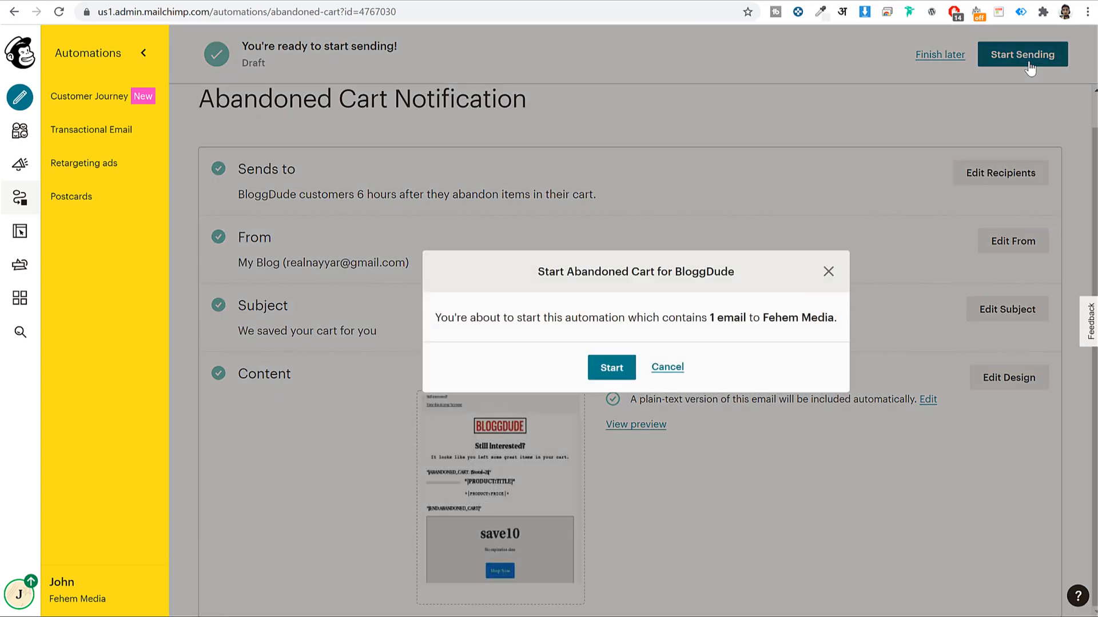
left_click(619, 368)
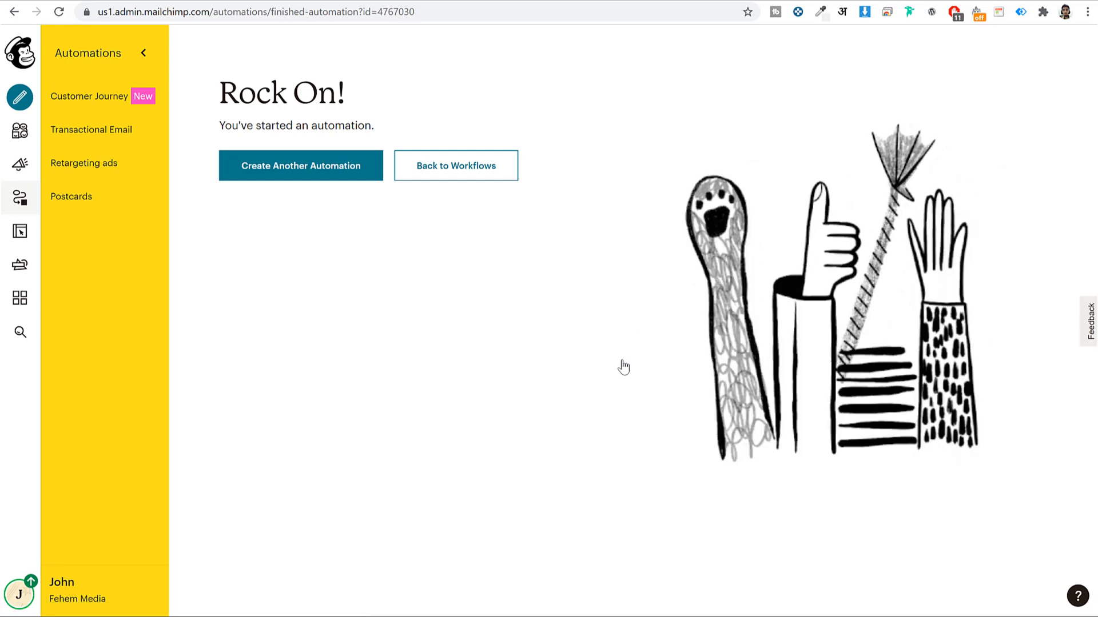
left_click(20, 53)
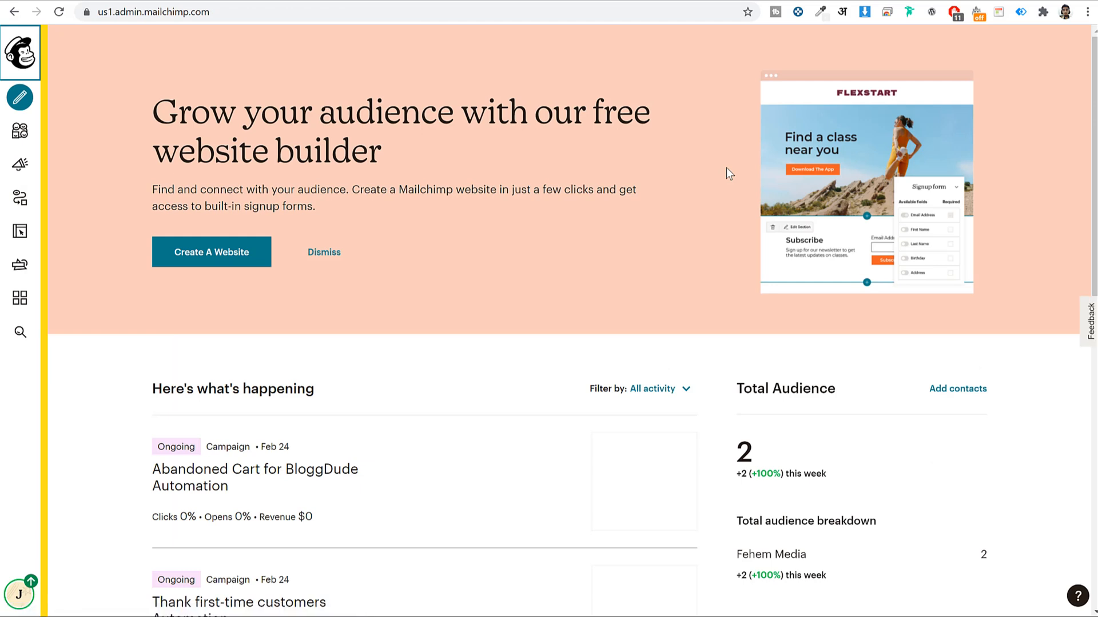